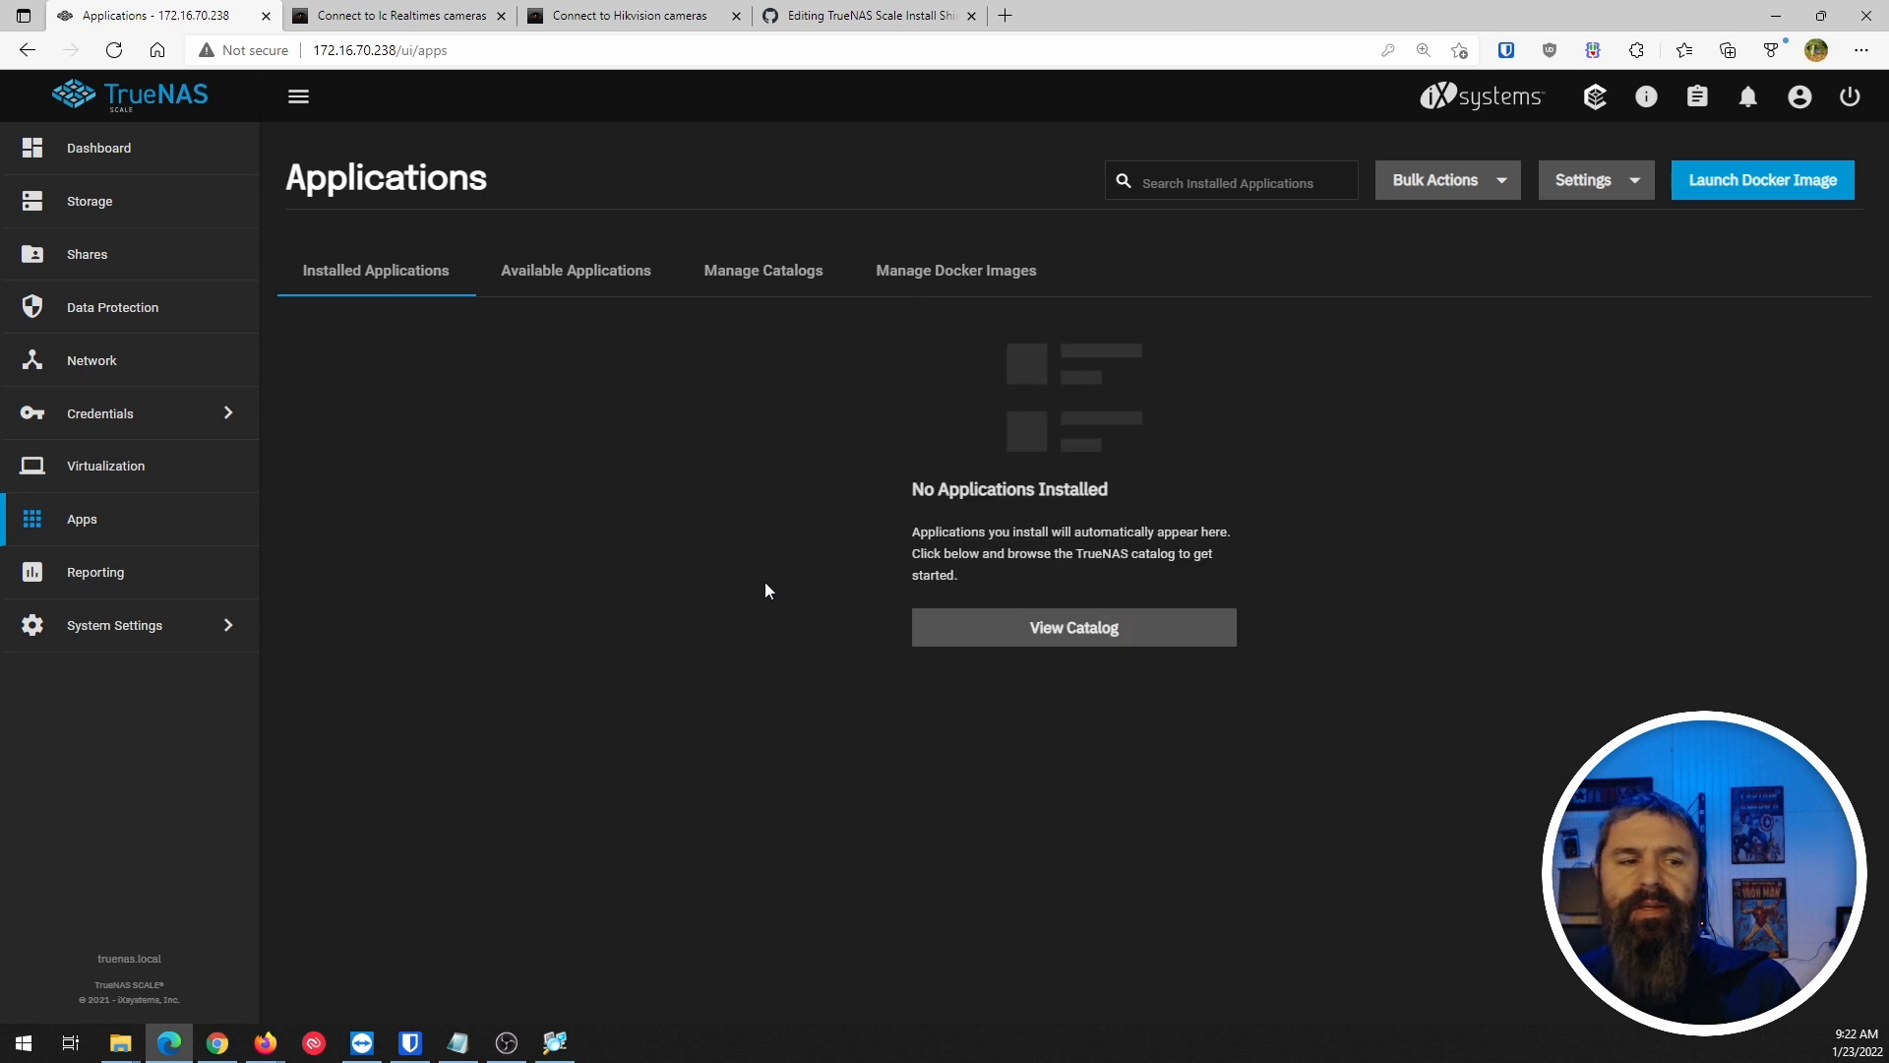
Look over the Available Applications list and the configured app catalogs.
left_click(580, 272)
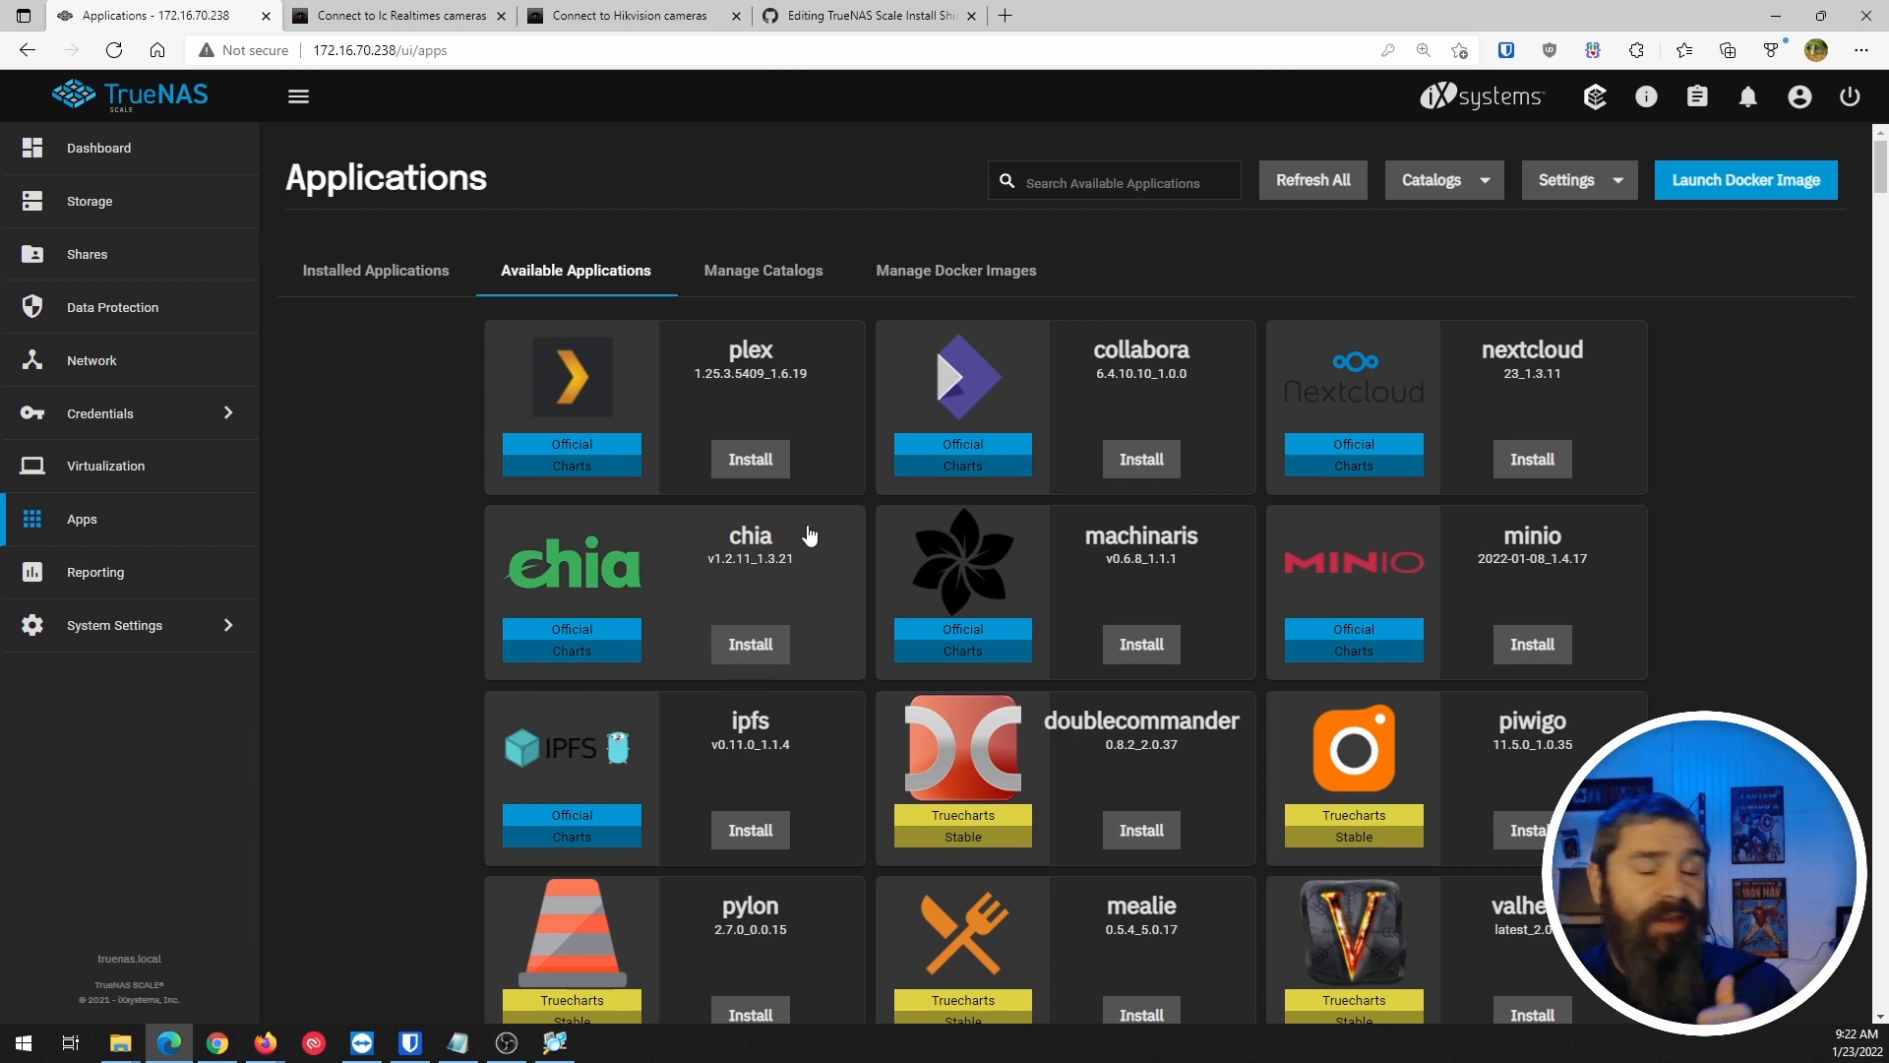
left_click(773, 284)
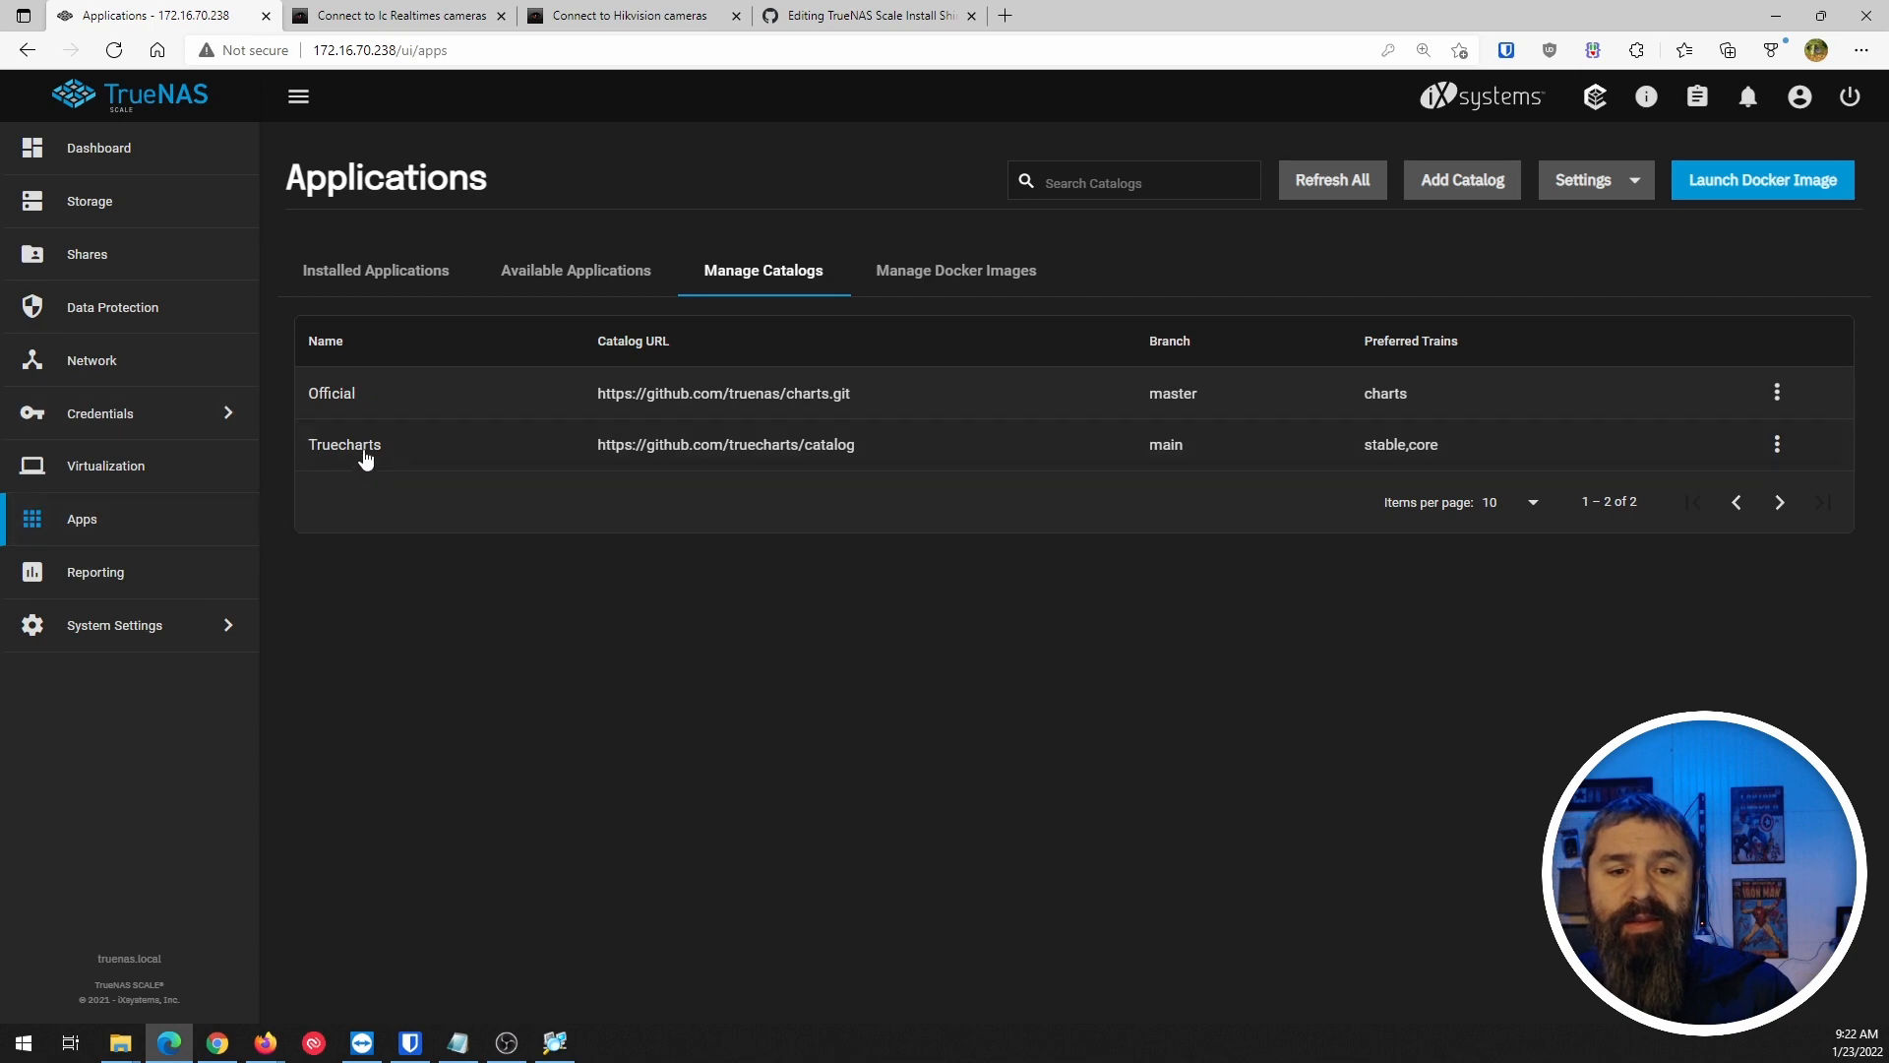
left_click(588, 275)
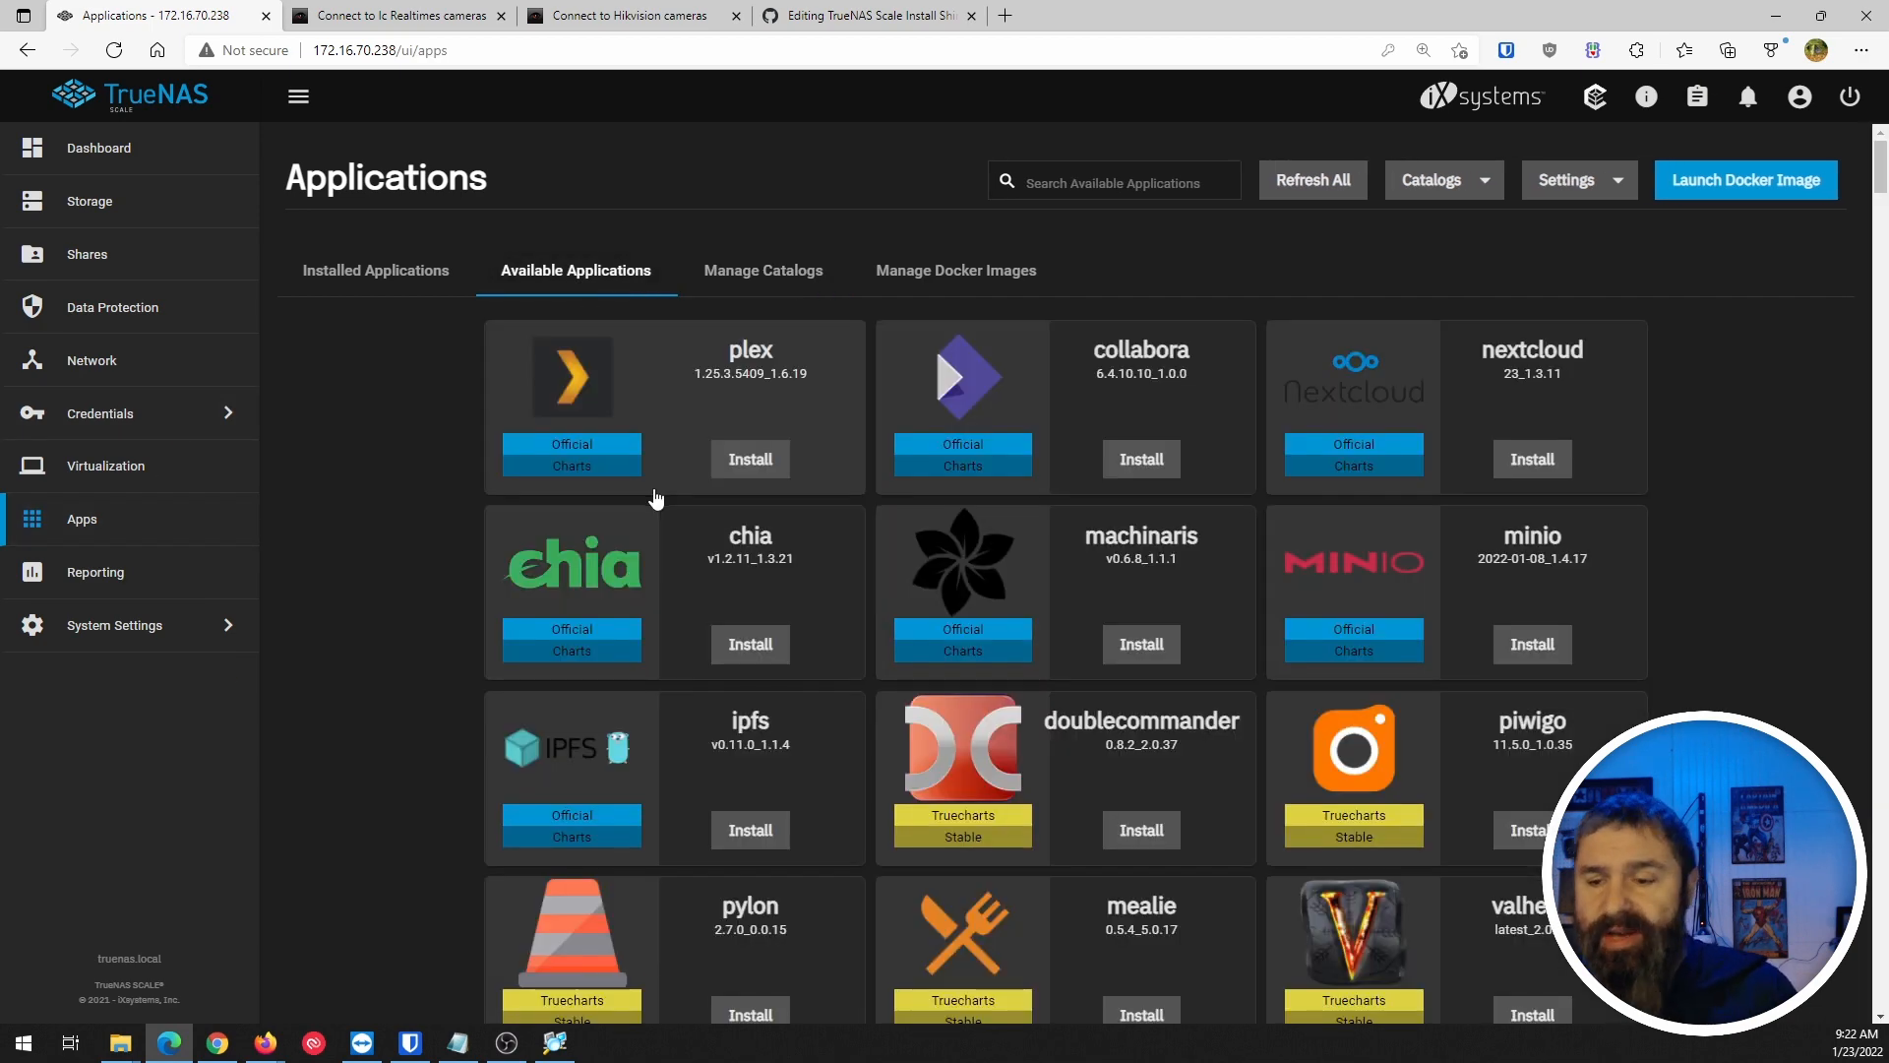
scroll(656, 499, "down", 3)
scroll(1075, 654, "up", 4)
Check the Docker images, return to the empty Installed Applications list, and open a new browser tab.
left_click(927, 293)
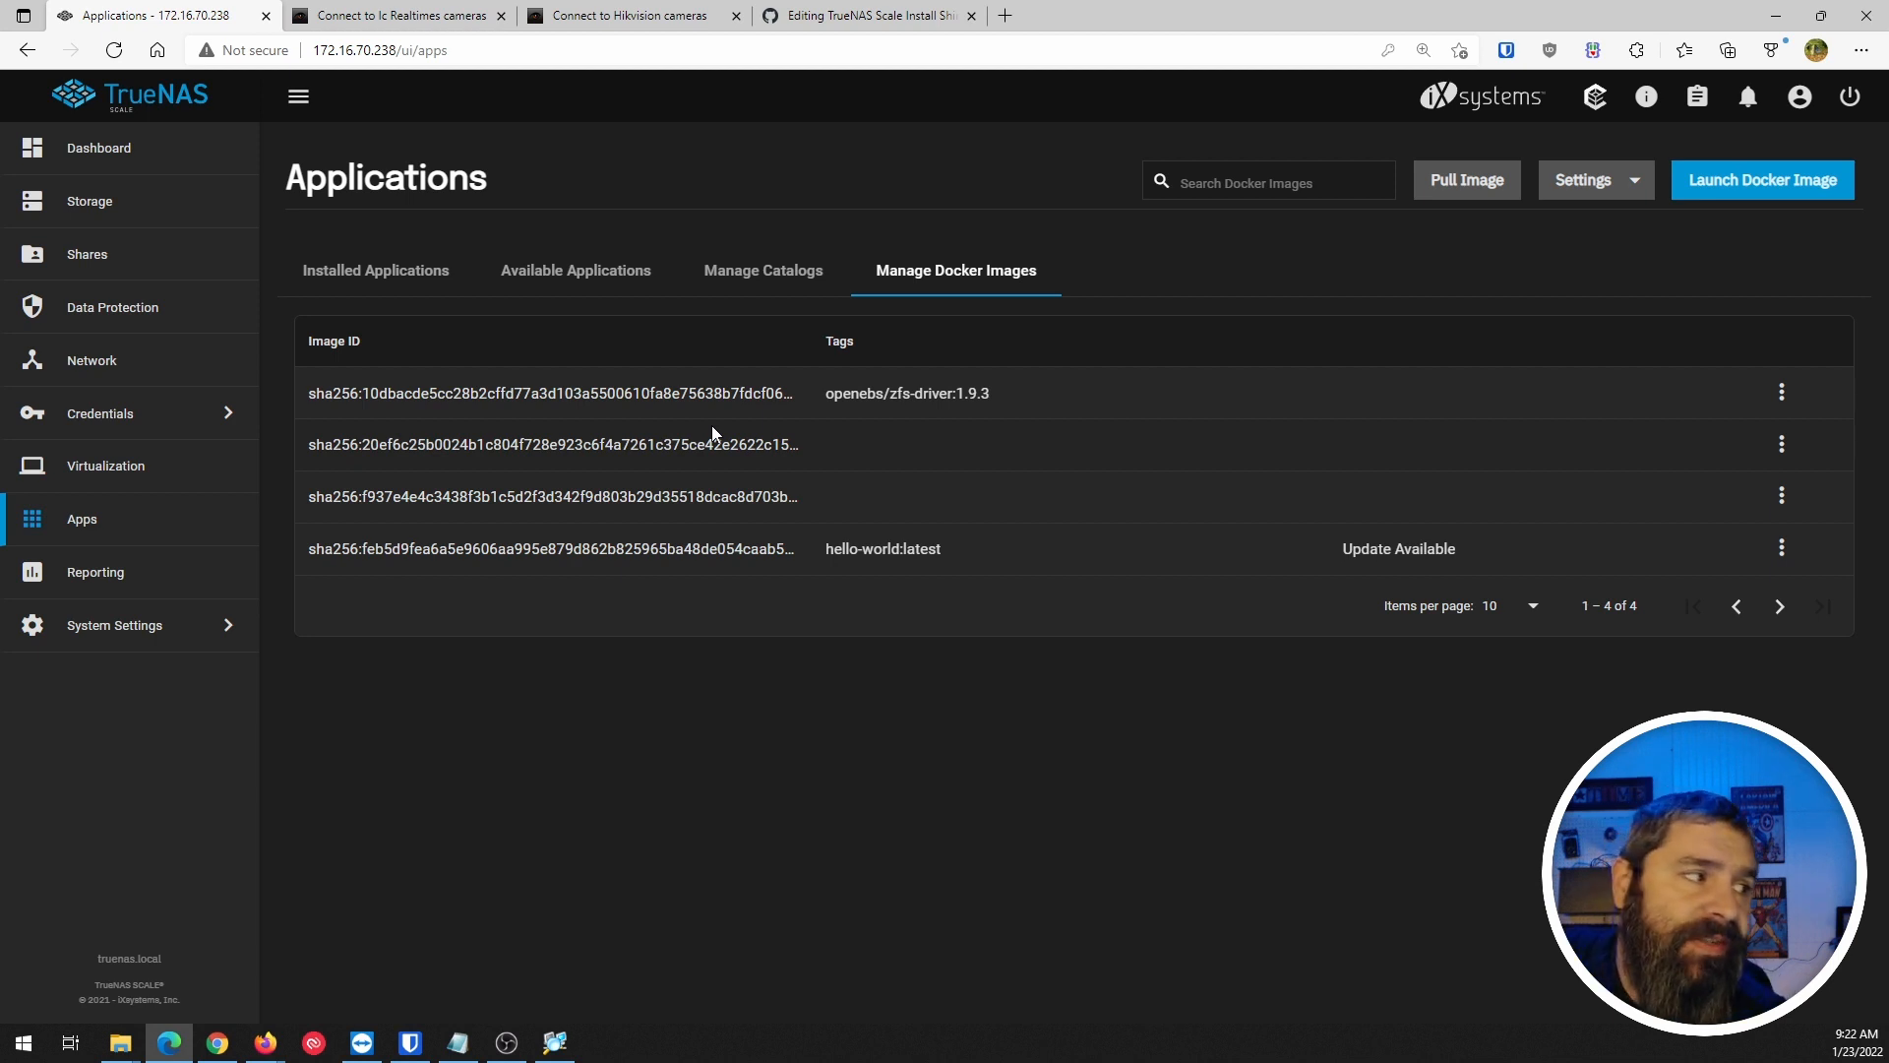
left_click(398, 283)
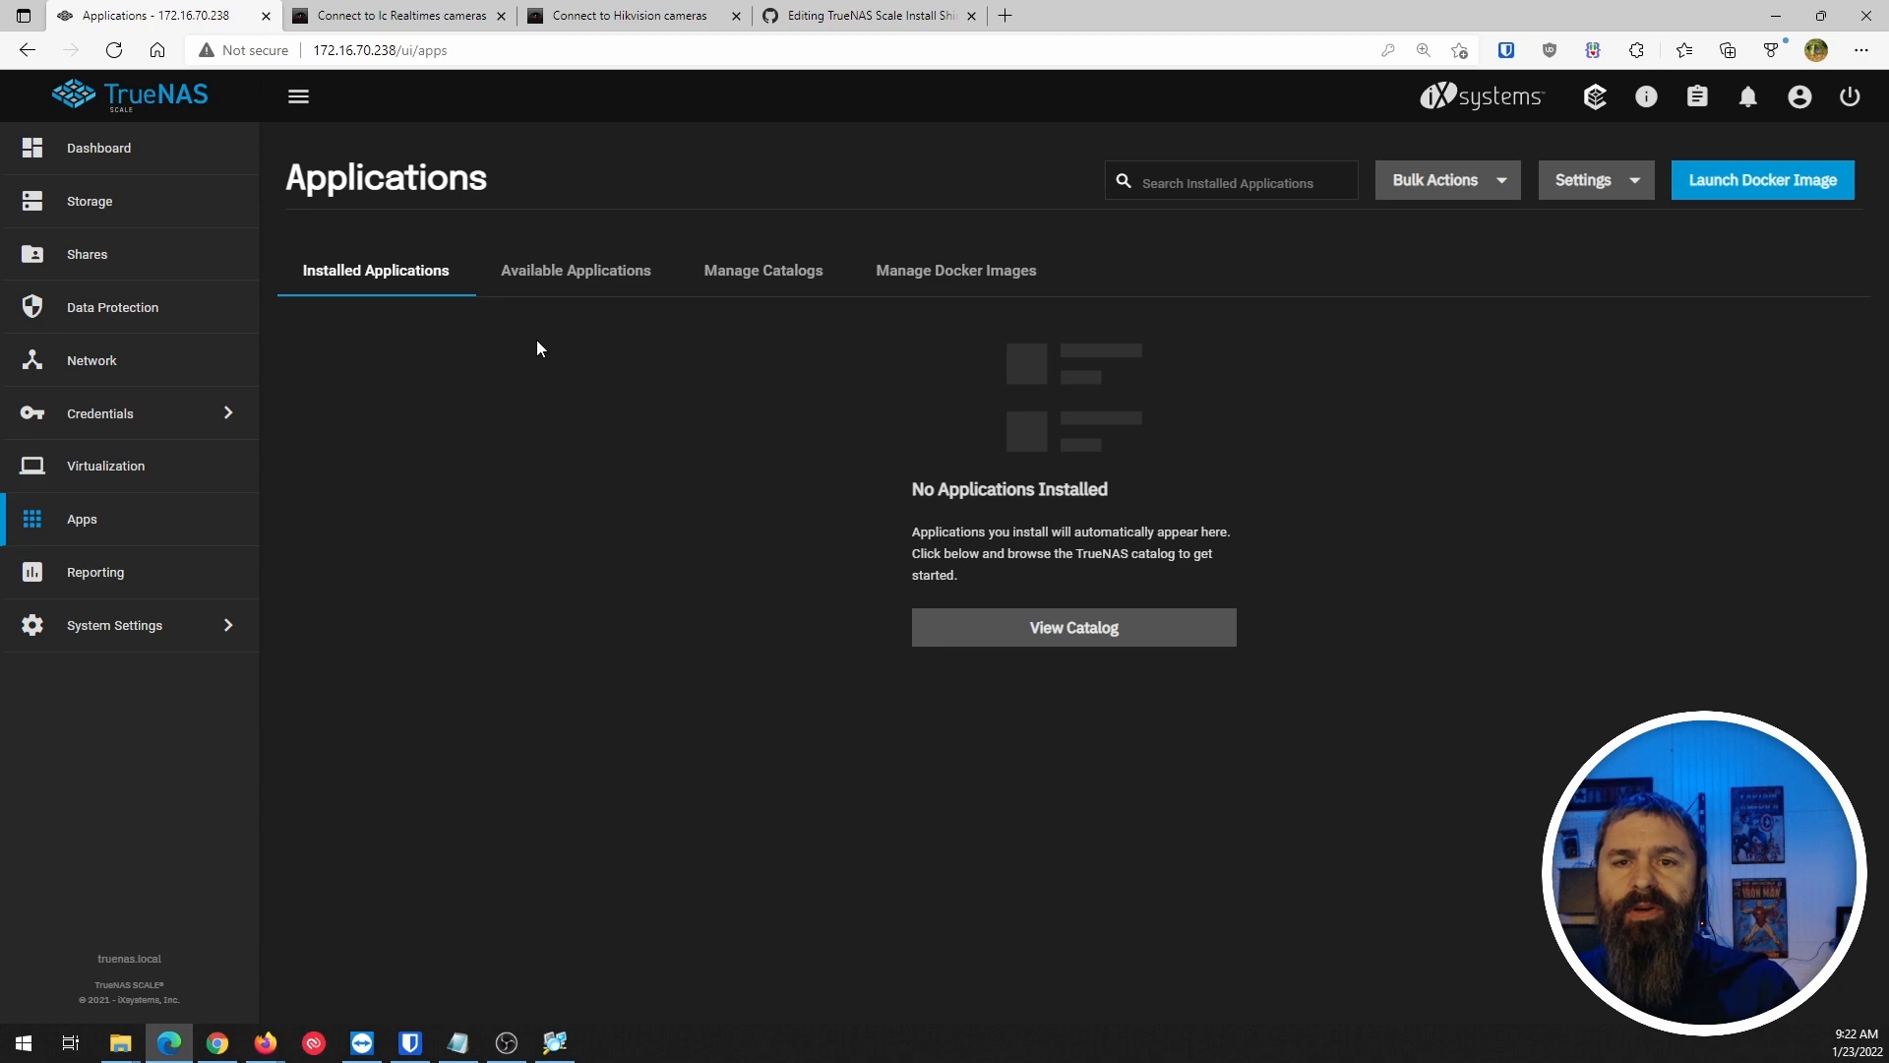
left_click(1005, 15)
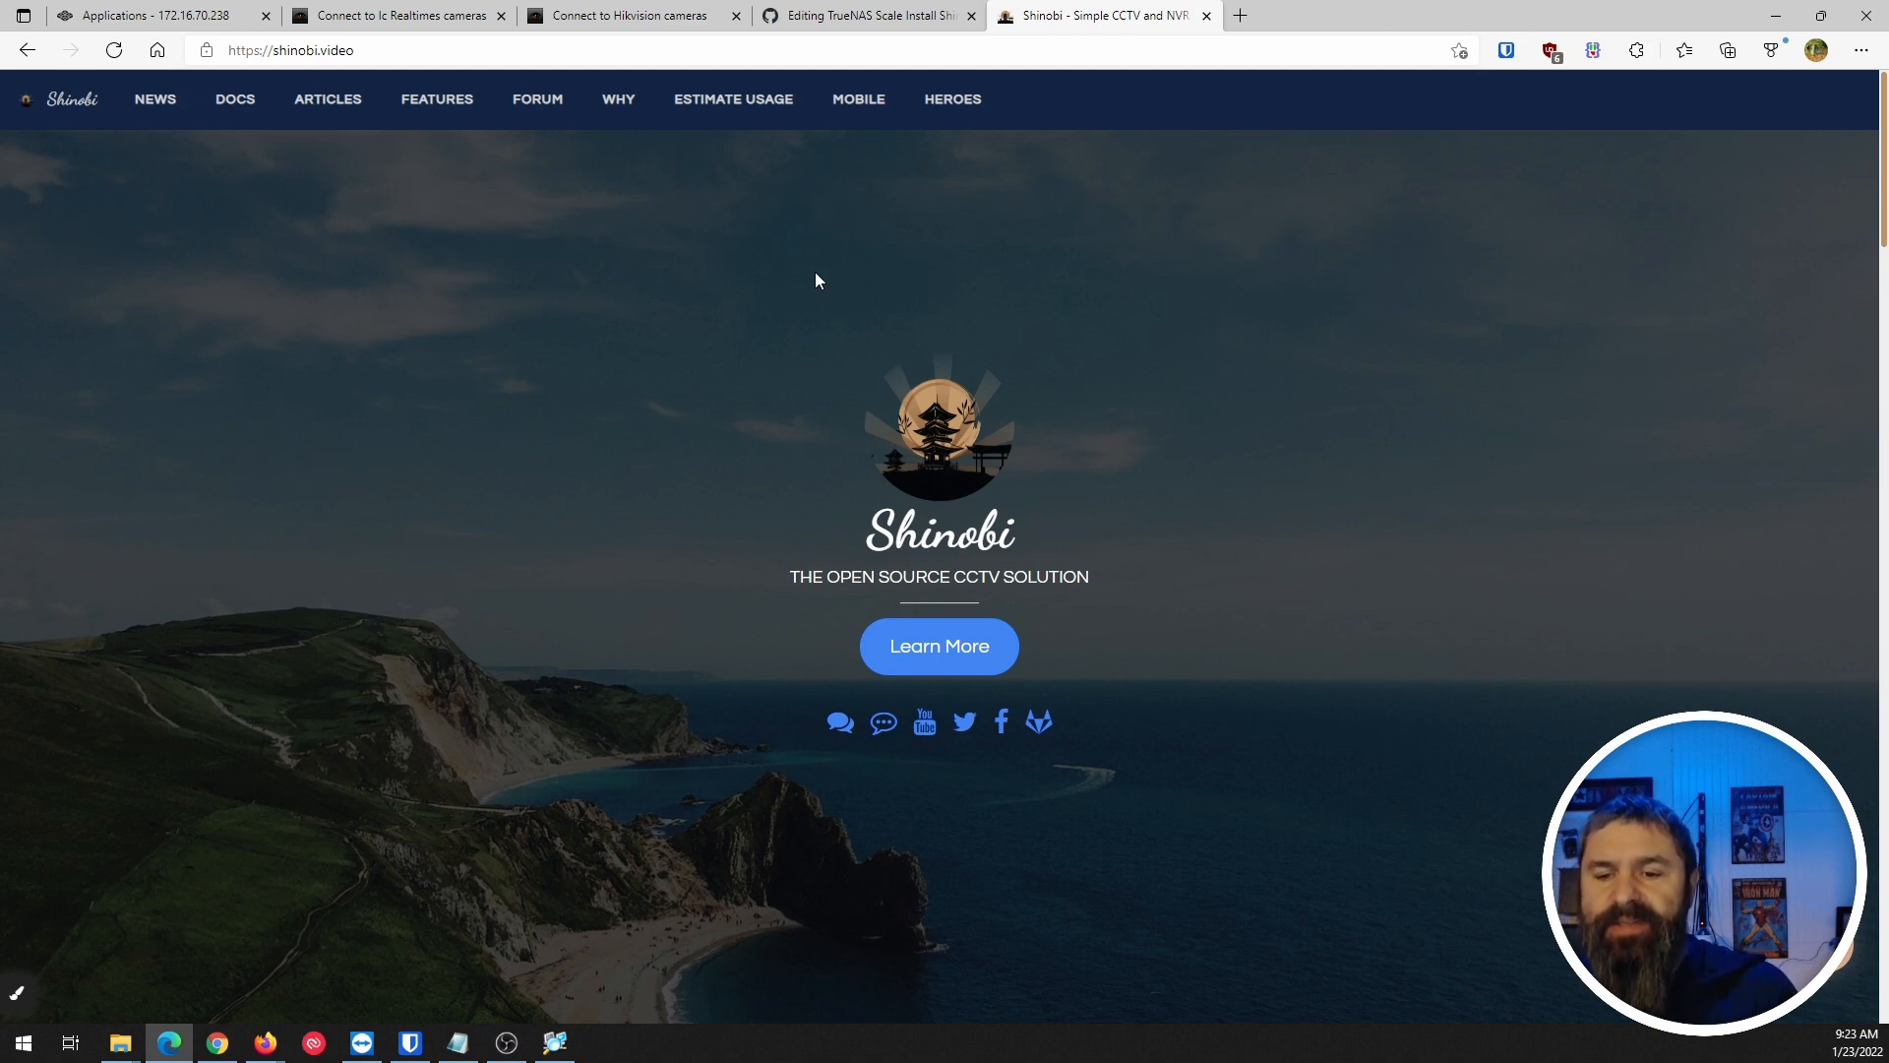
Scroll through the shinobi.video overview sections, then bring up the Features comparison page.
left_click(919, 659)
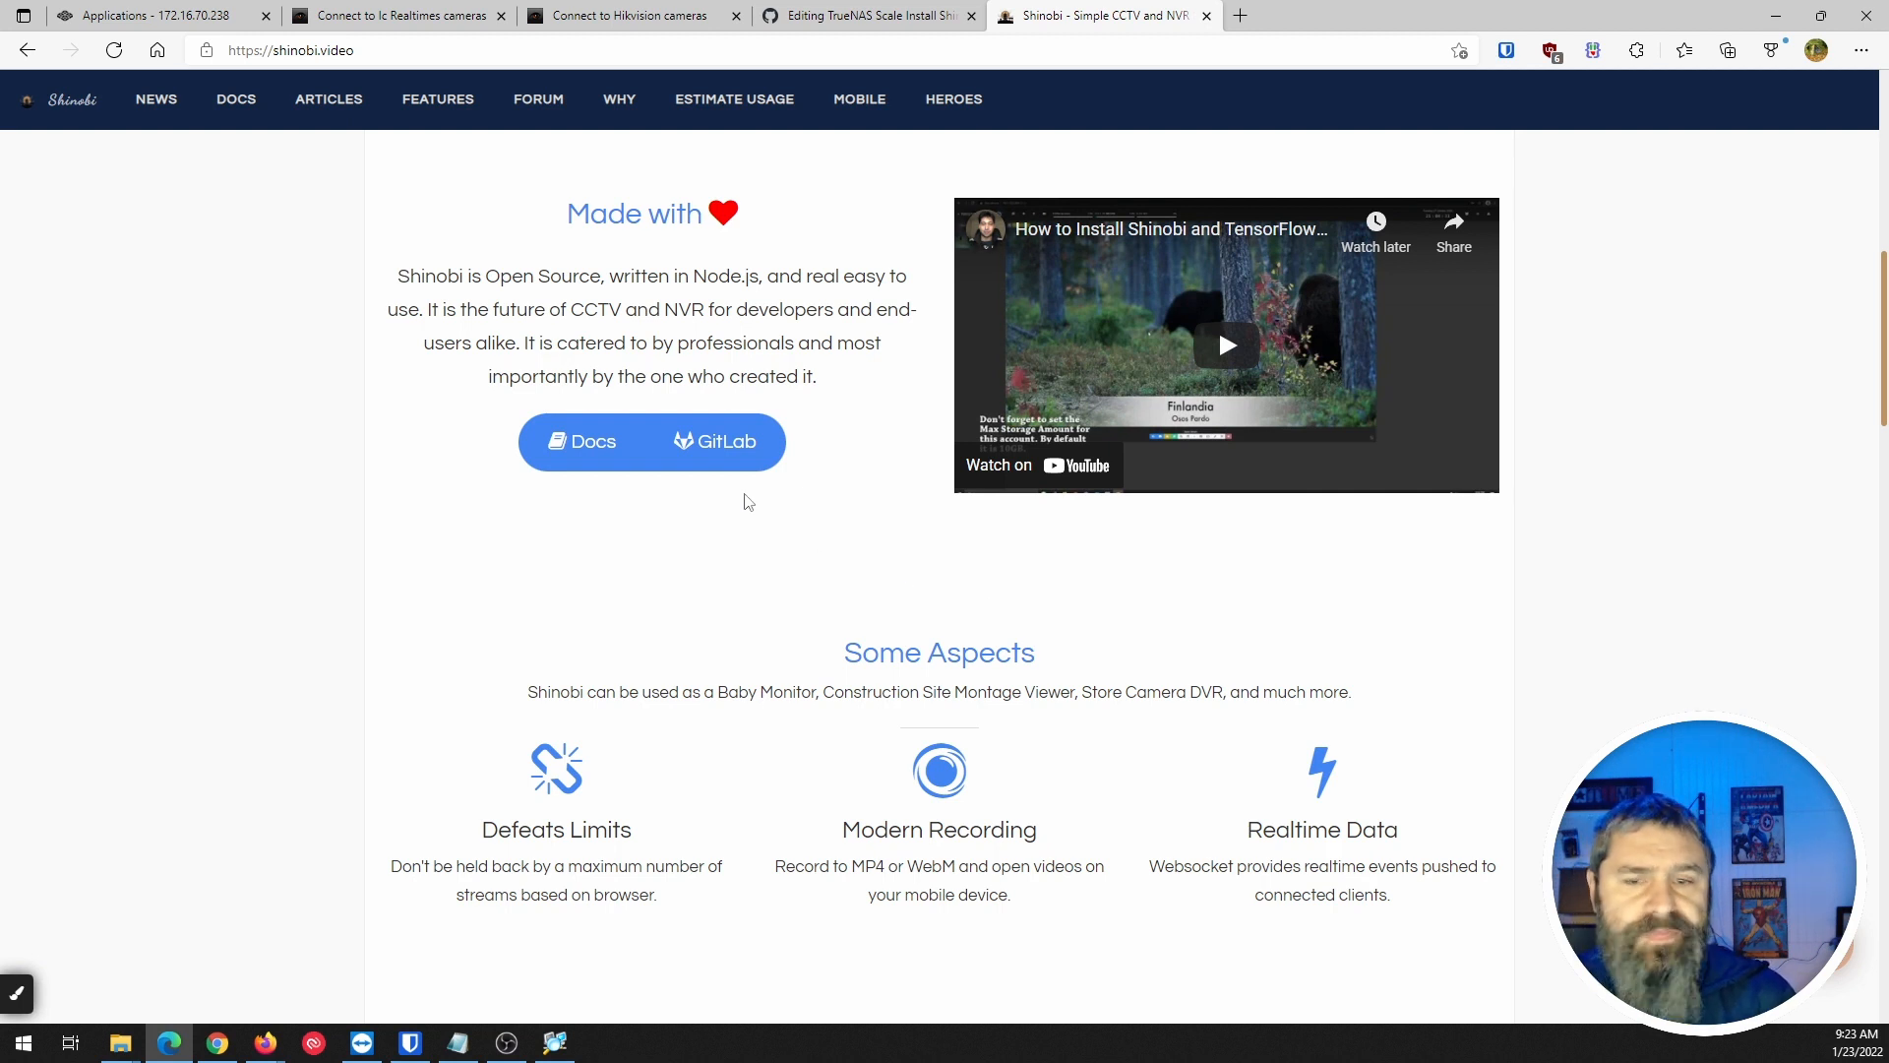
scroll(766, 449, "down", 8)
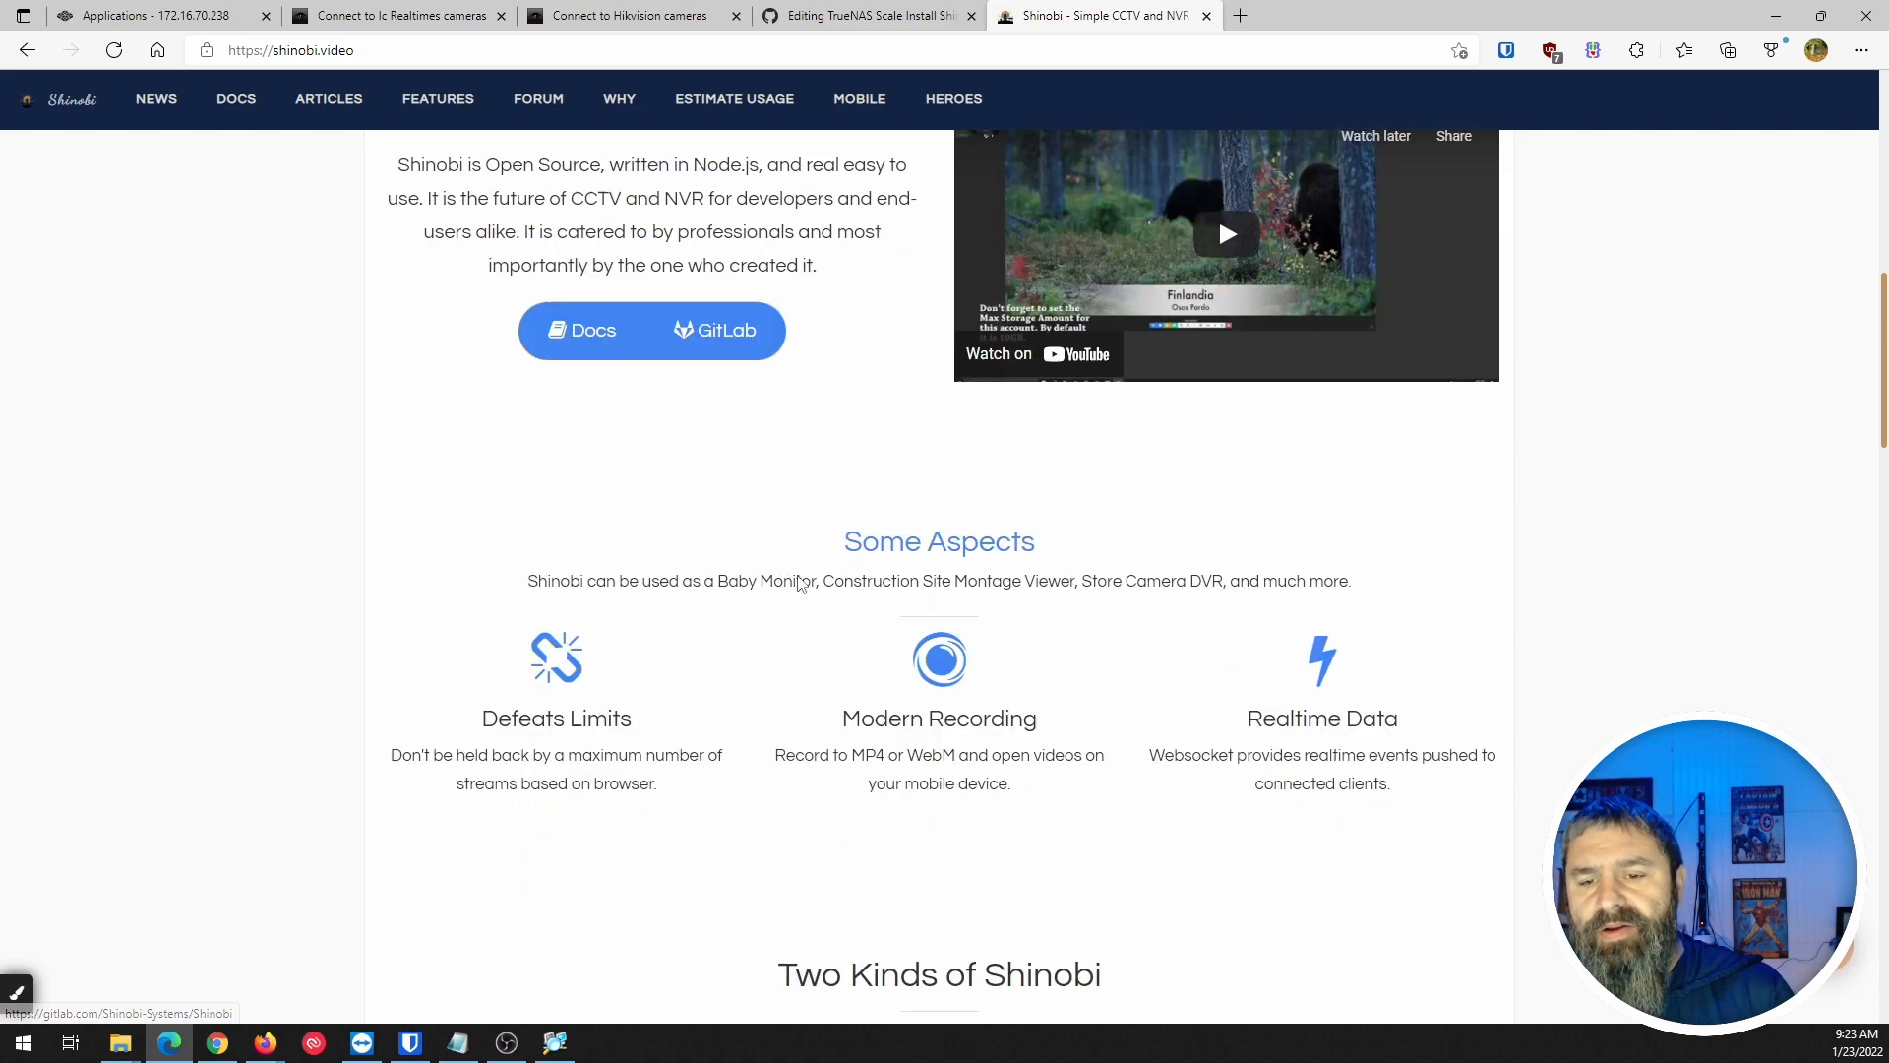
scroll(751, 554, "down", 3)
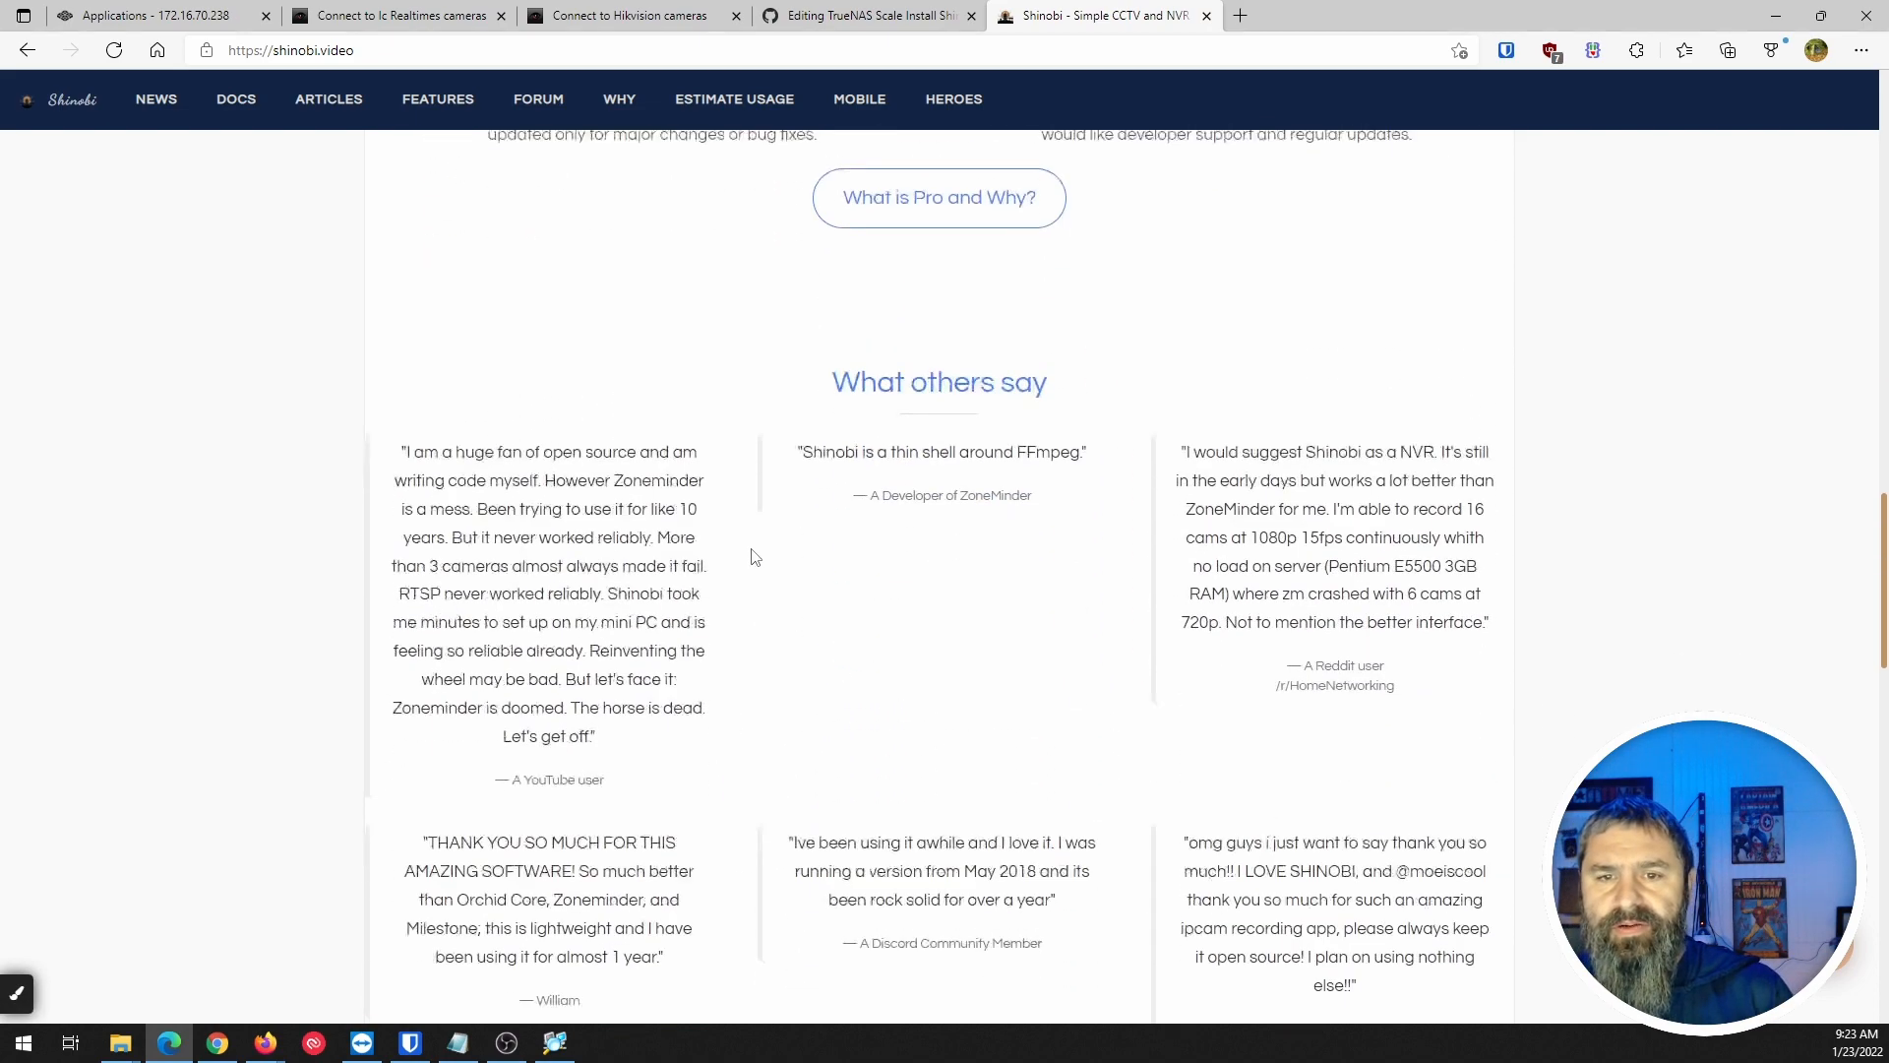
scroll(751, 554, "up", 5)
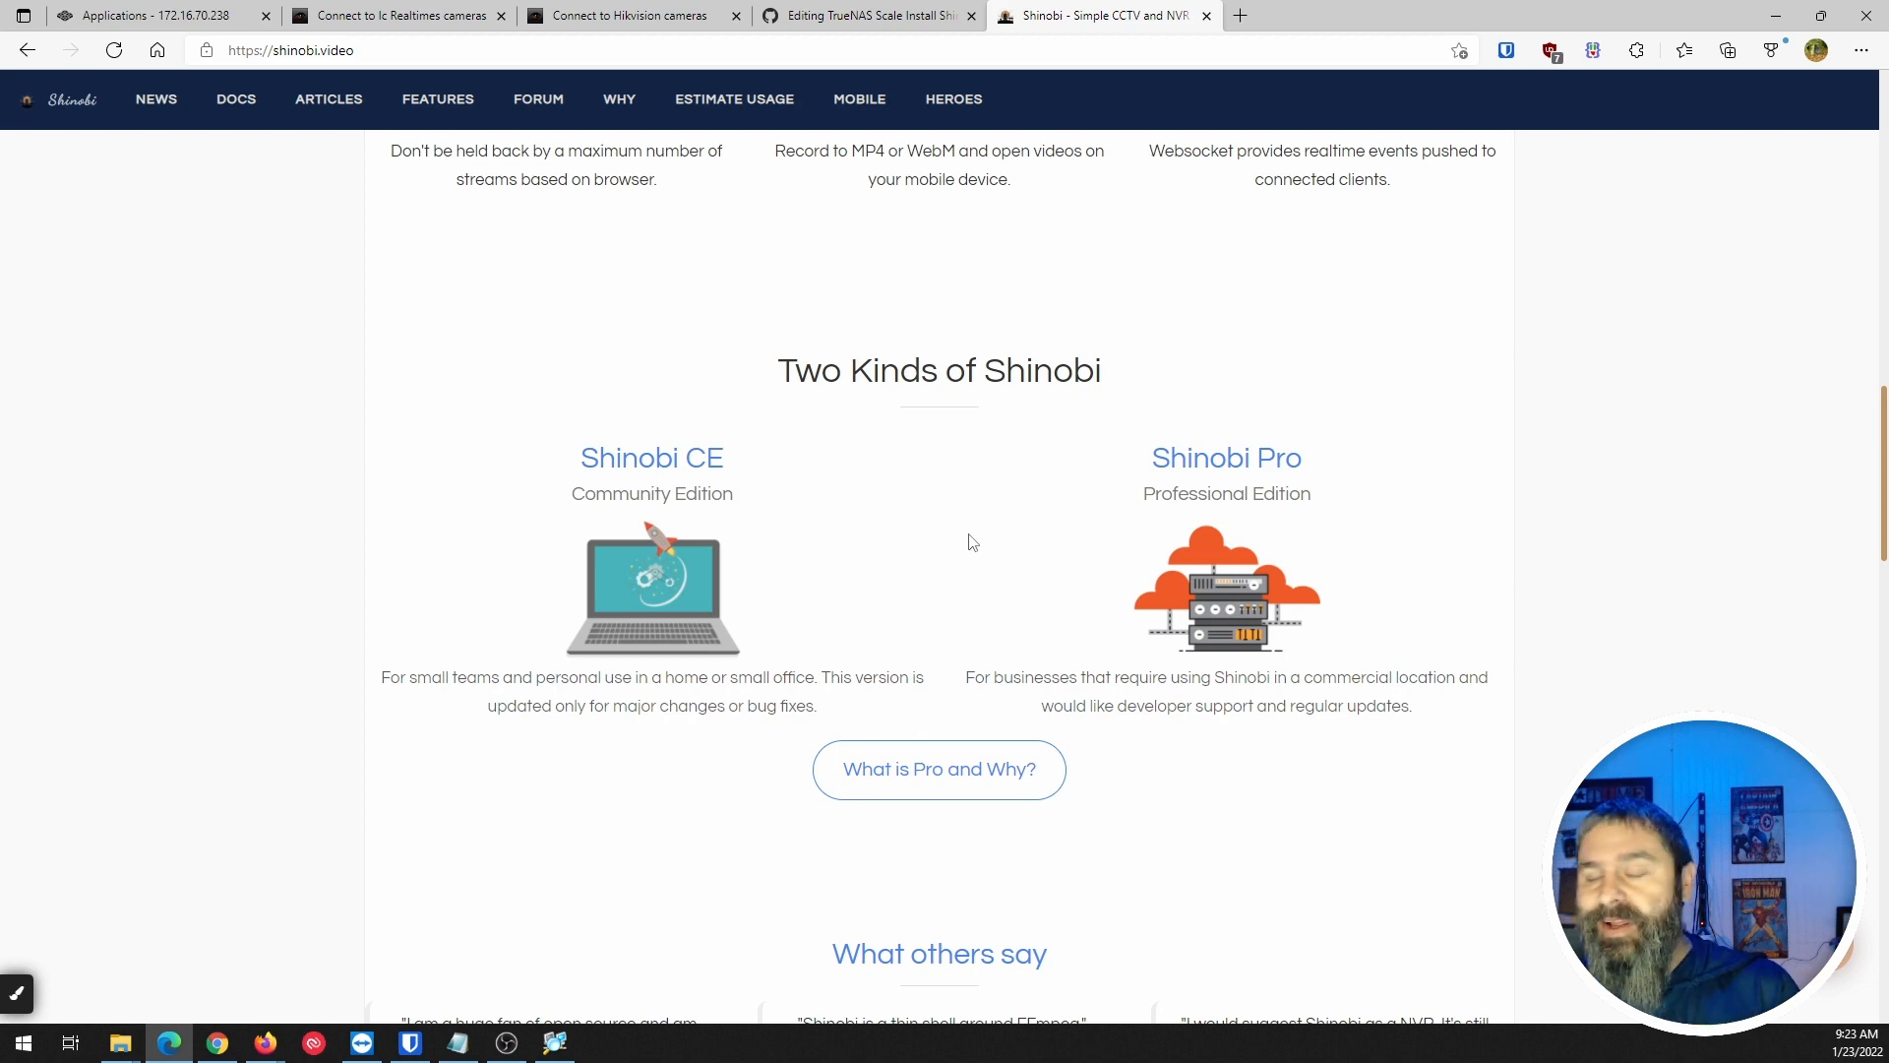
scroll(1756, 299, "down", 4)
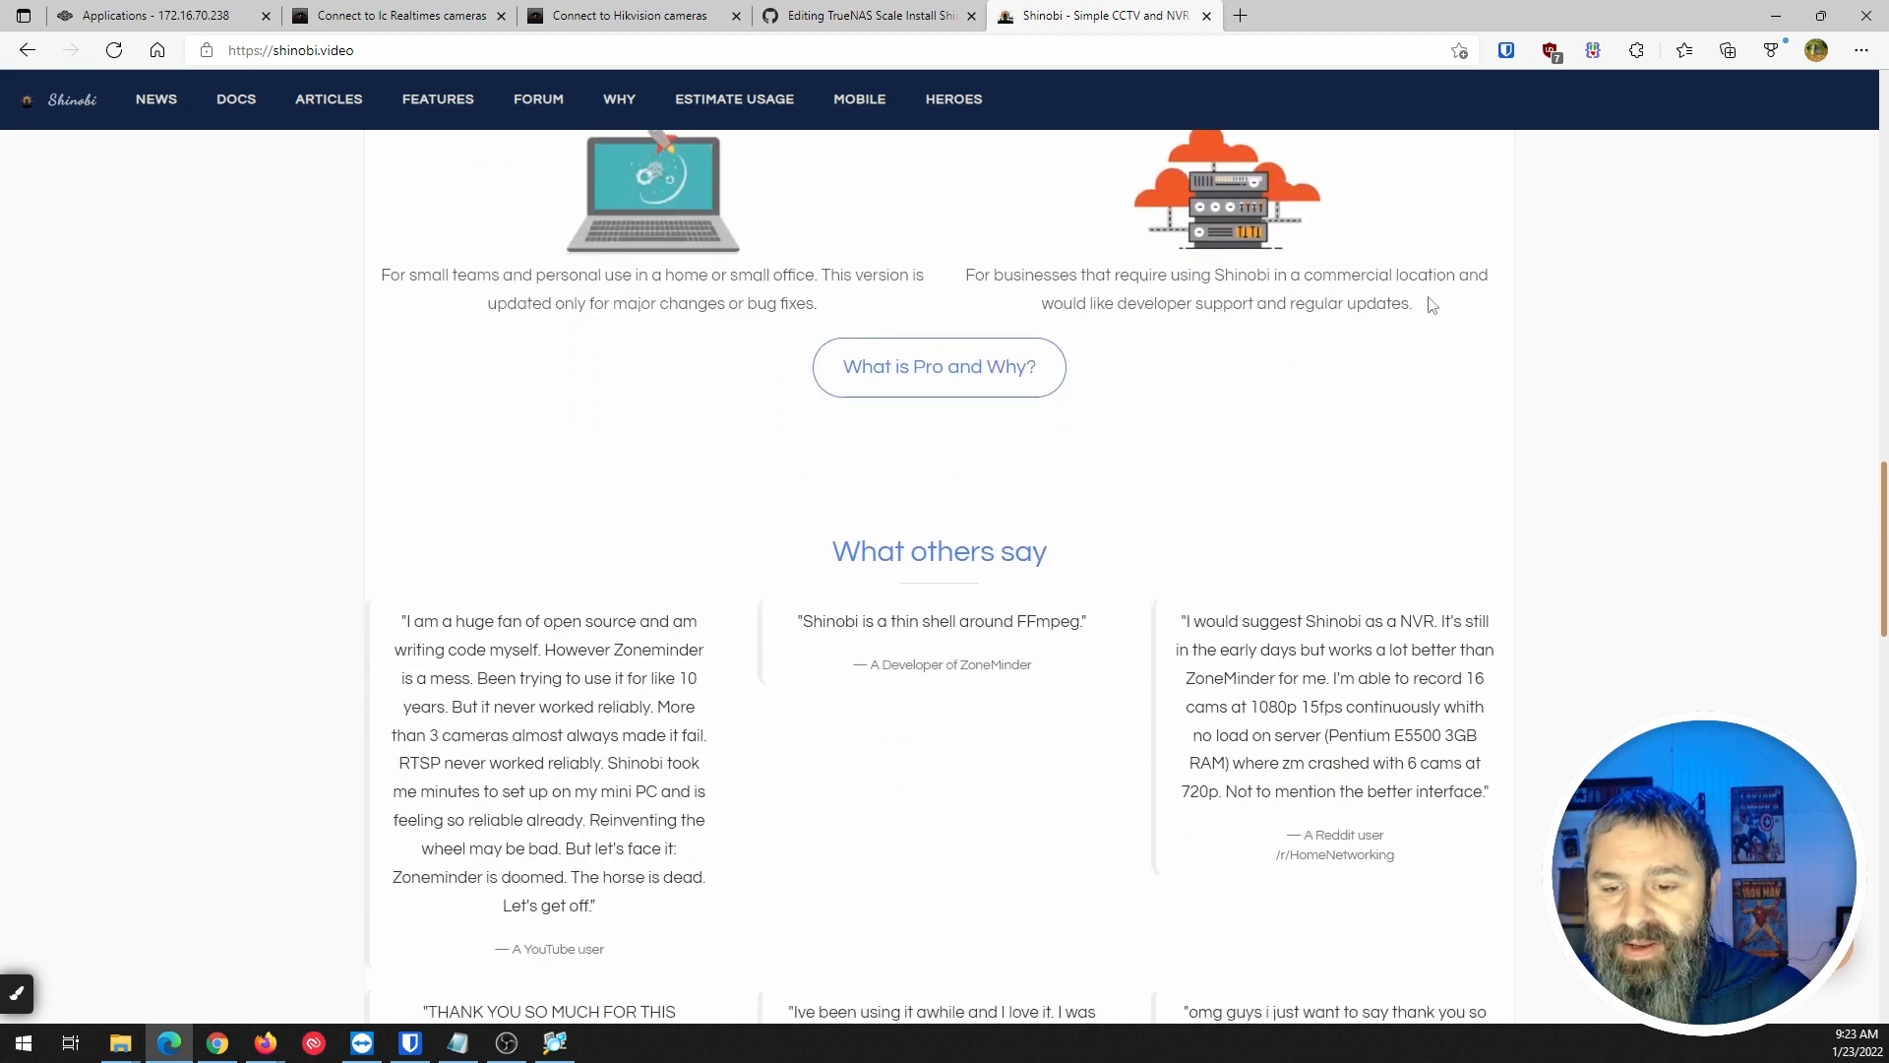
scroll(763, 434, "down", 18)
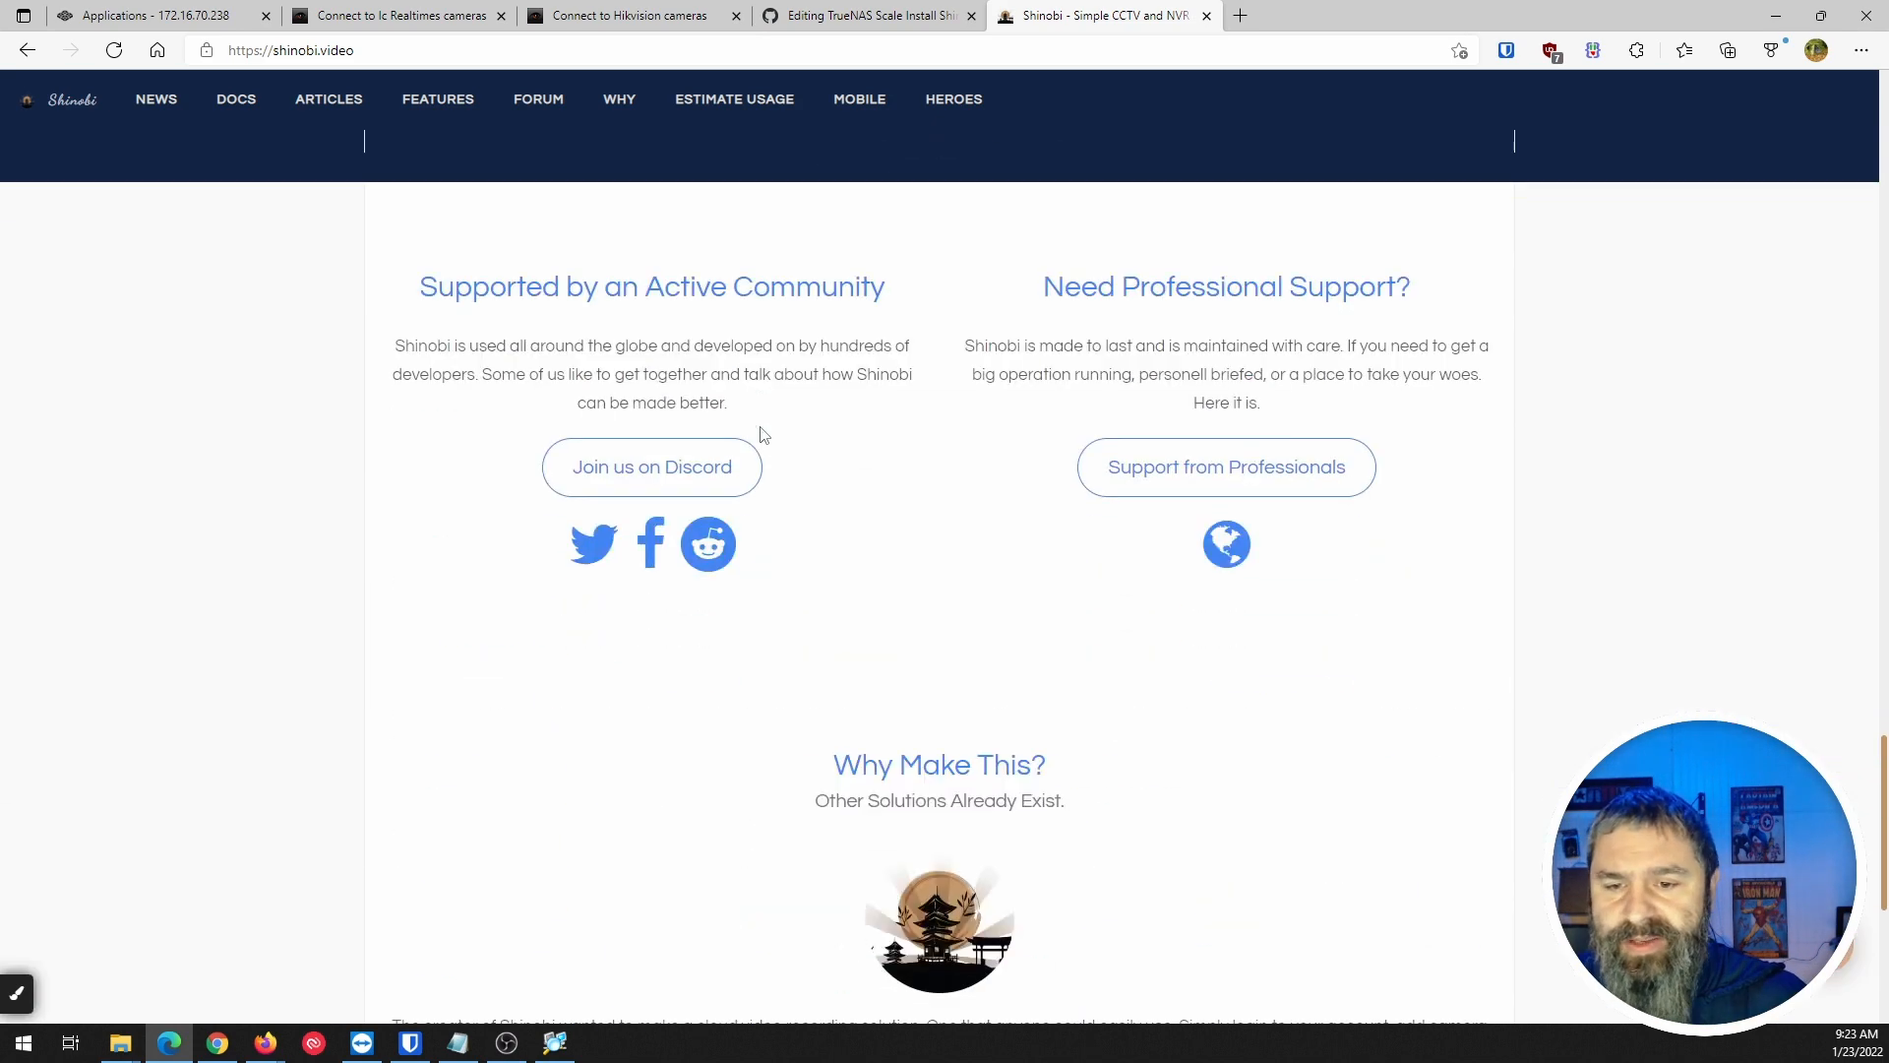
scroll(764, 434, "up", 20)
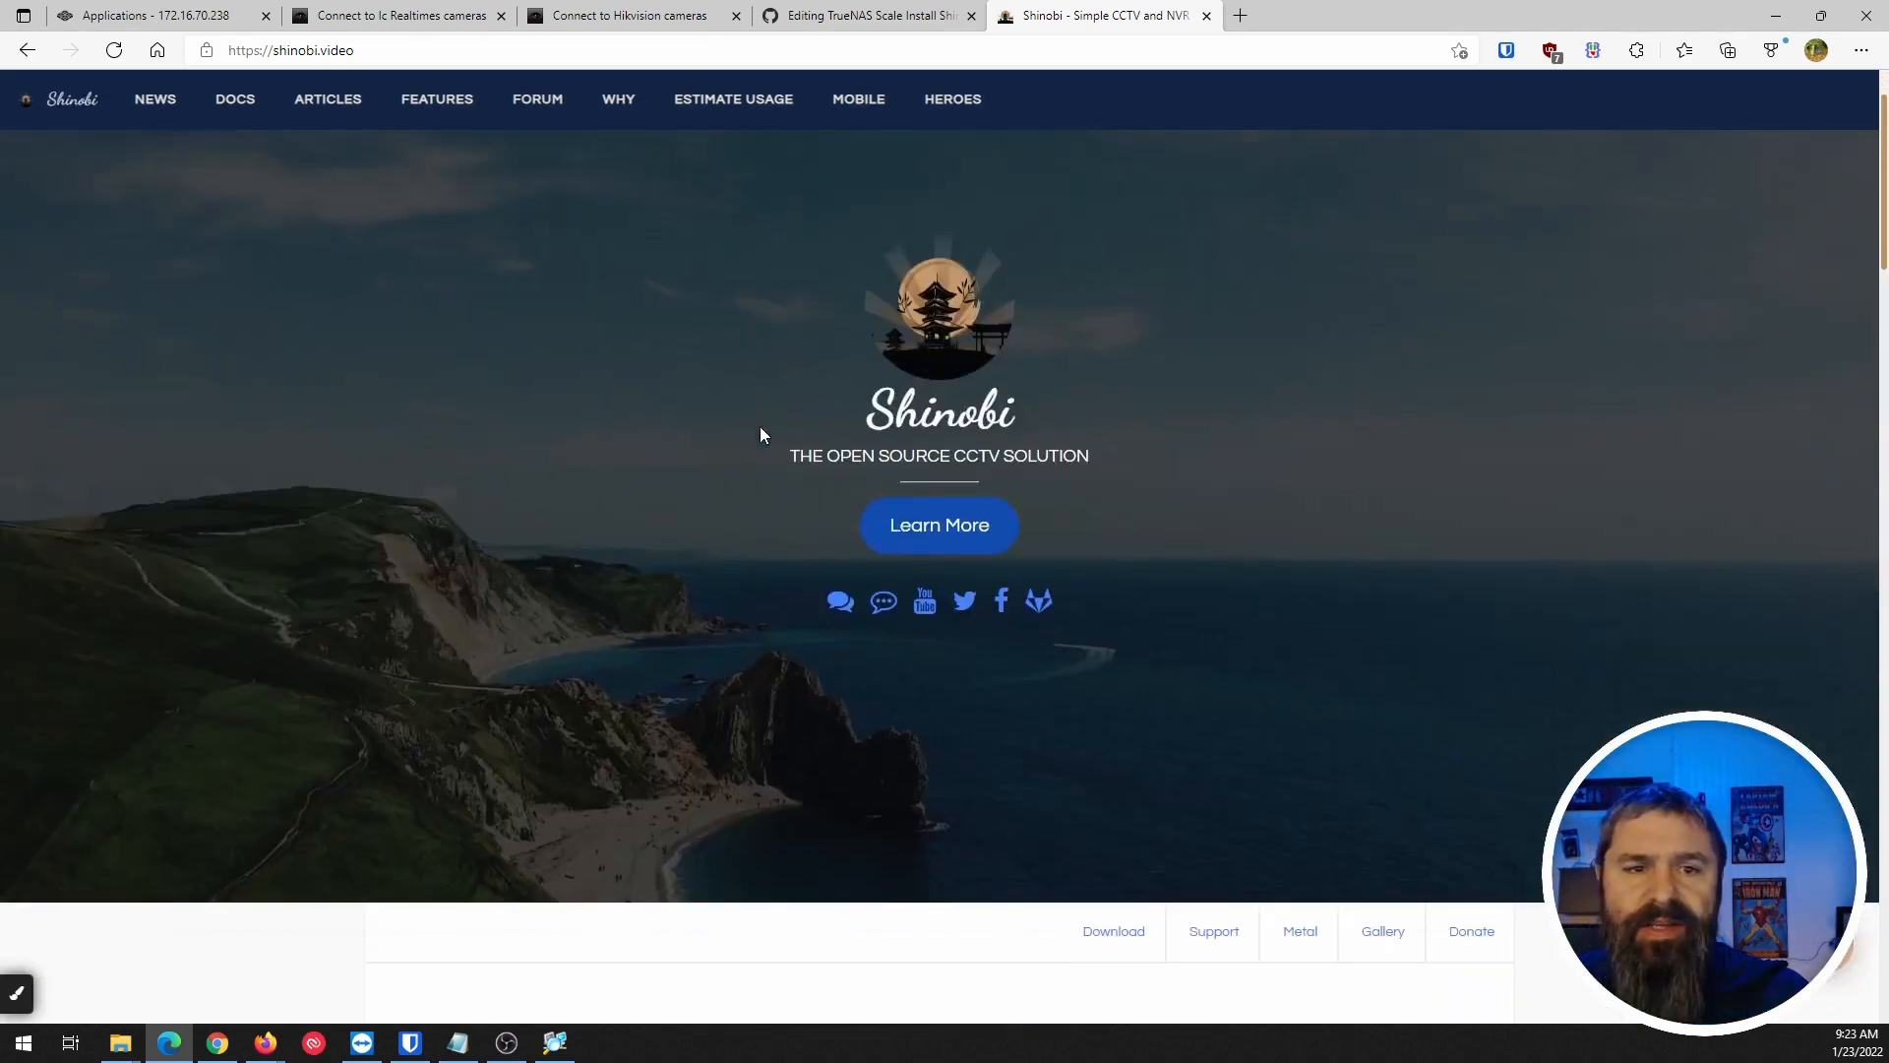
left_click(445, 108)
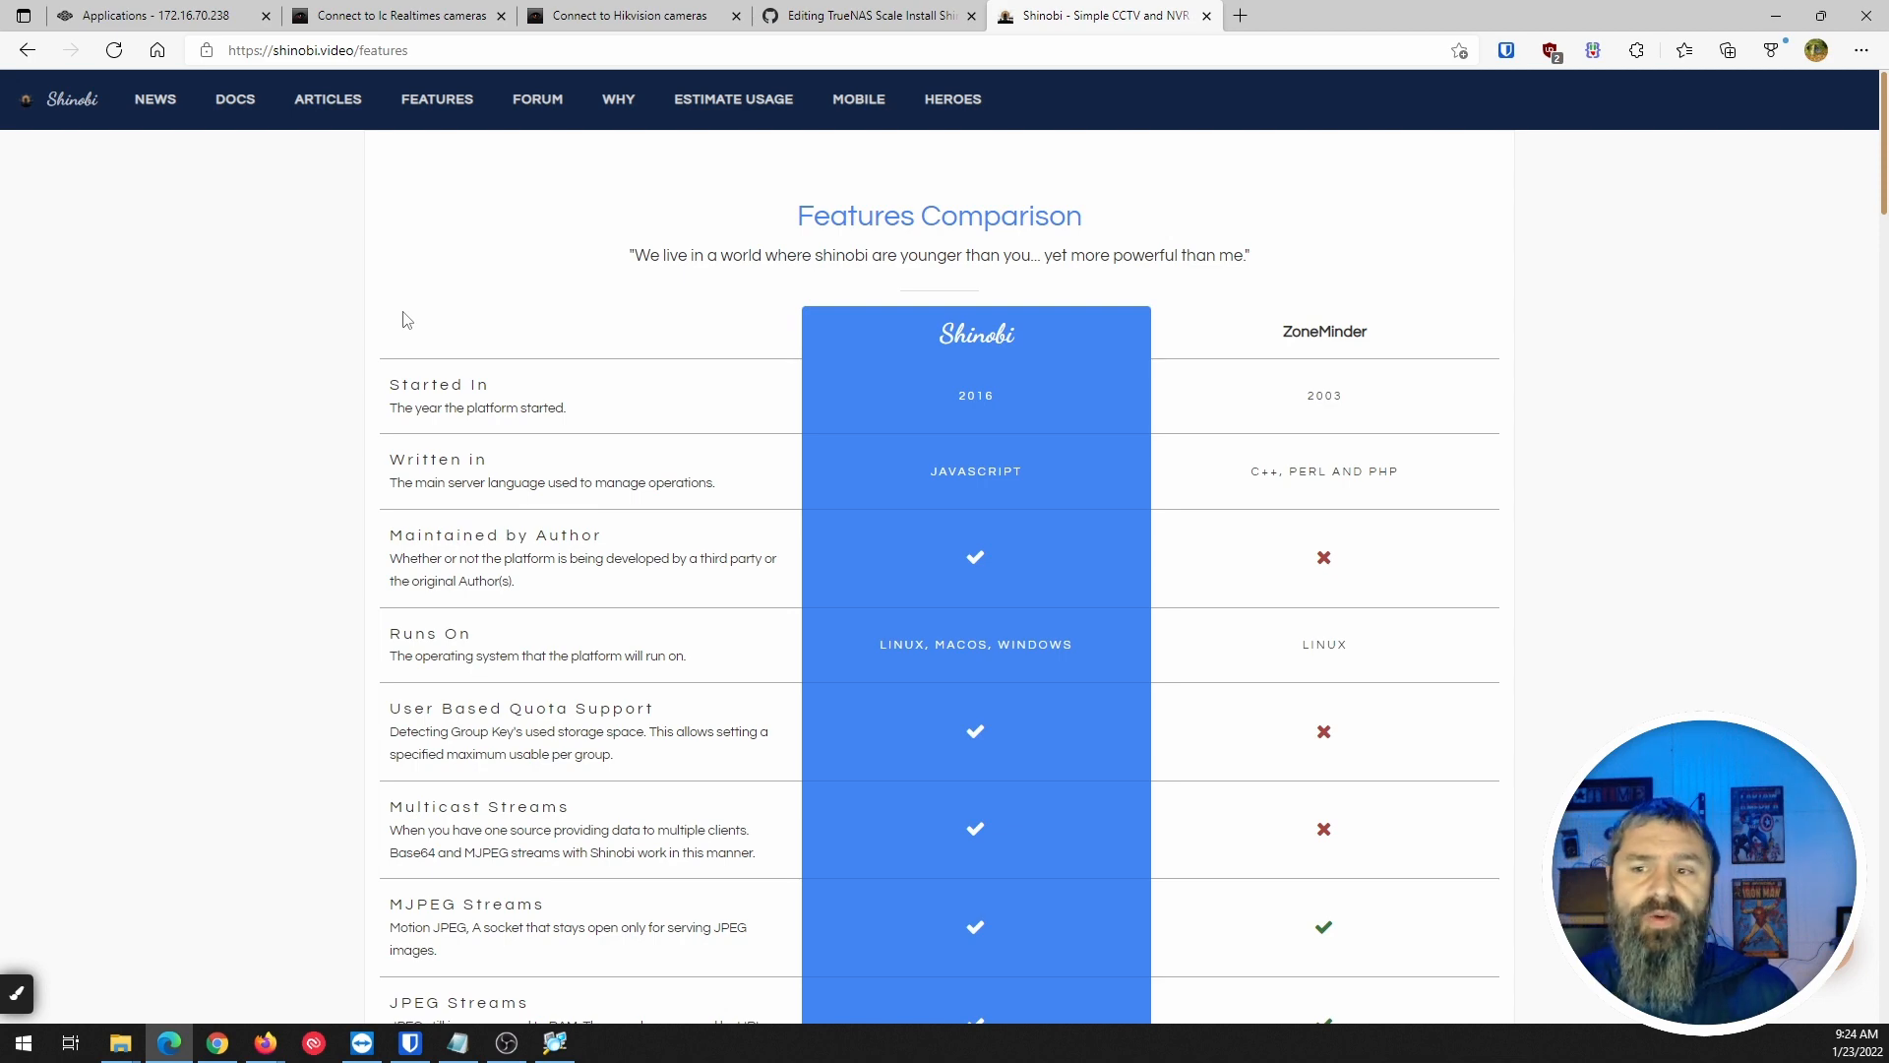
Scroll the Shinobi vs ZoneMinder comparison table, then go to the Shinobi Docs page.
scroll(1449, 347, "down", 2)
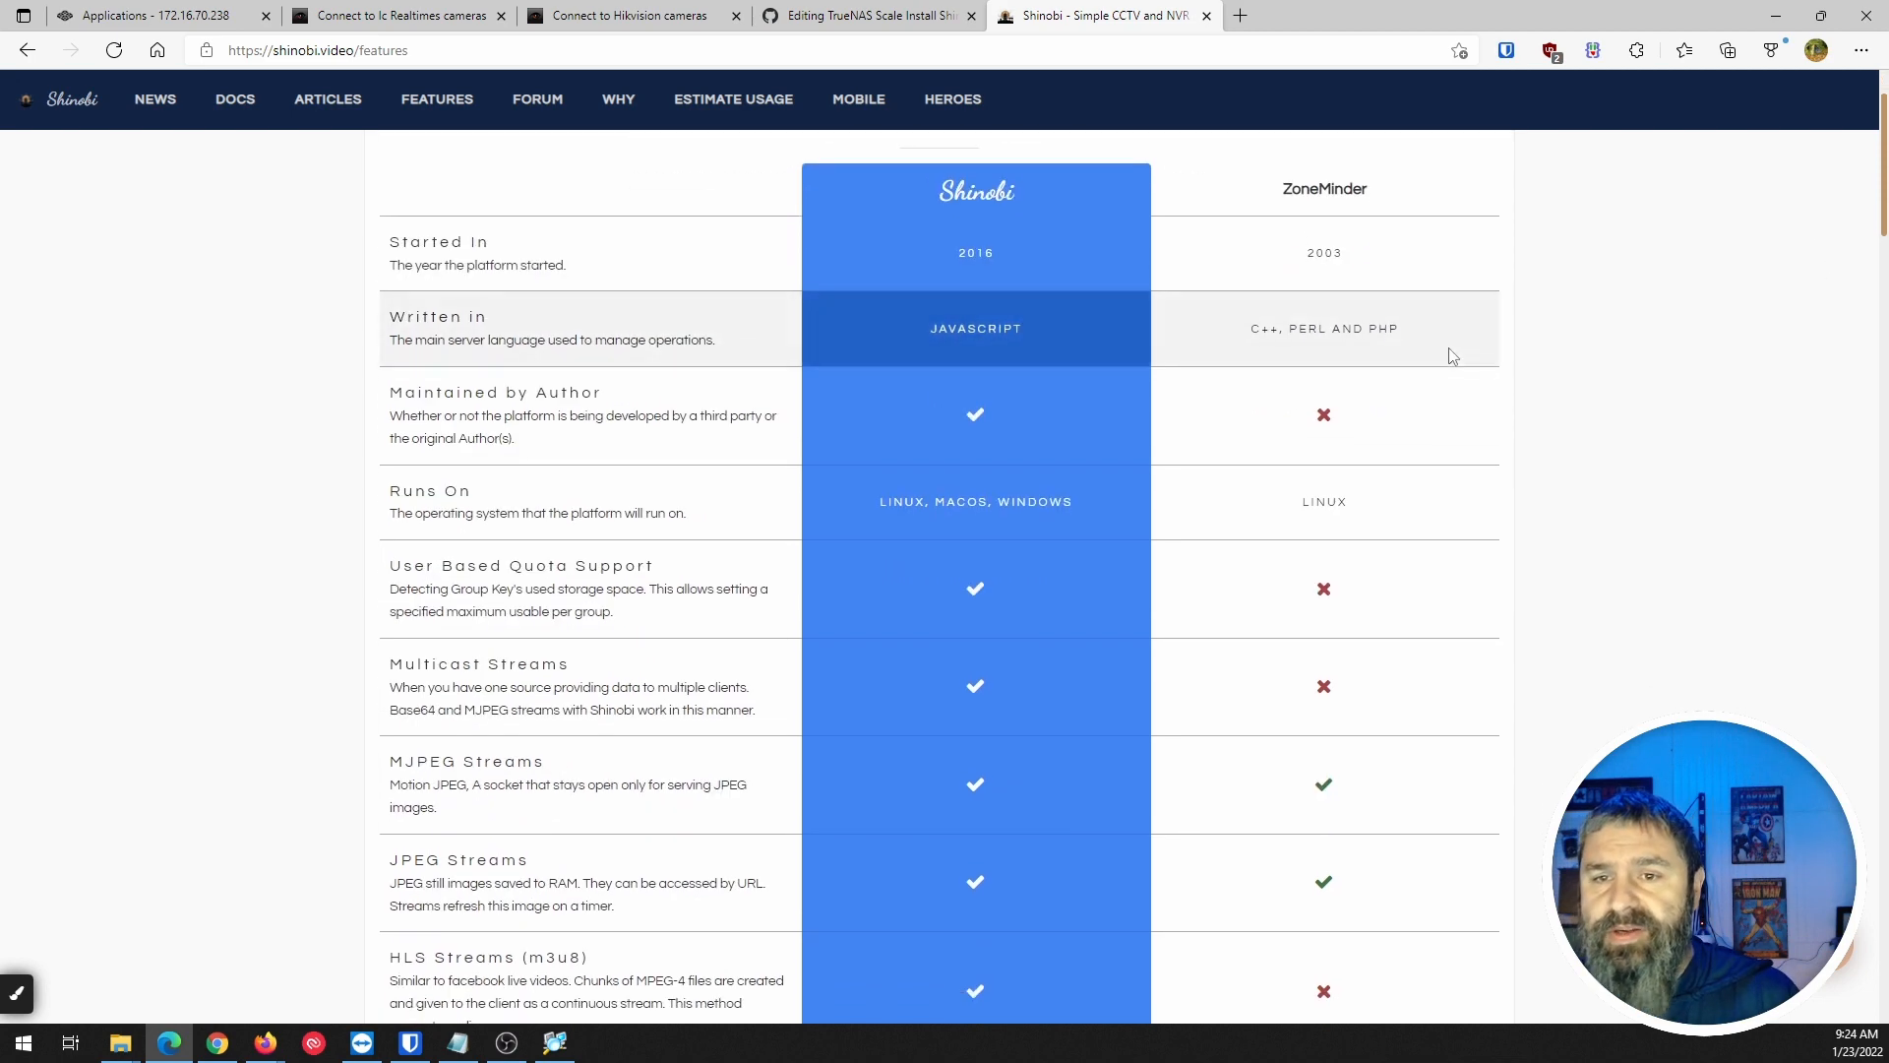
scroll(1451, 353, "up", 2)
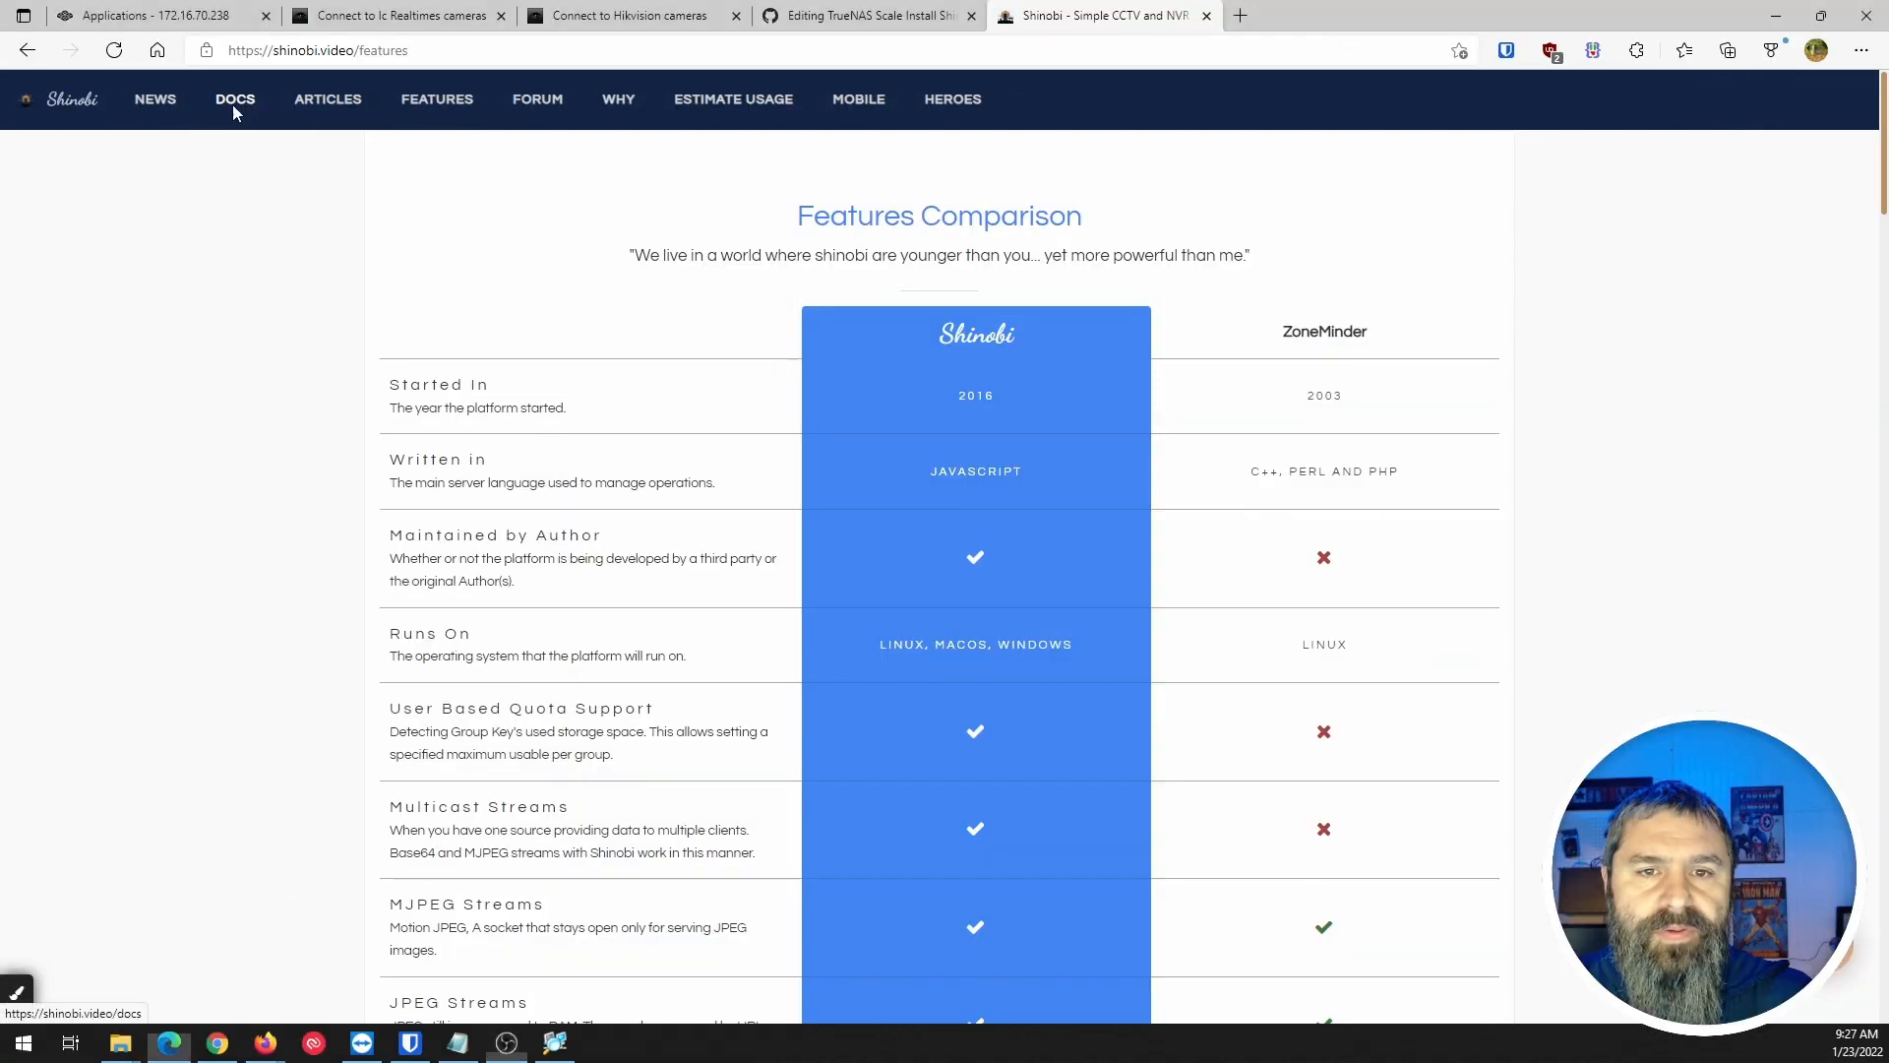
left_click(234, 102)
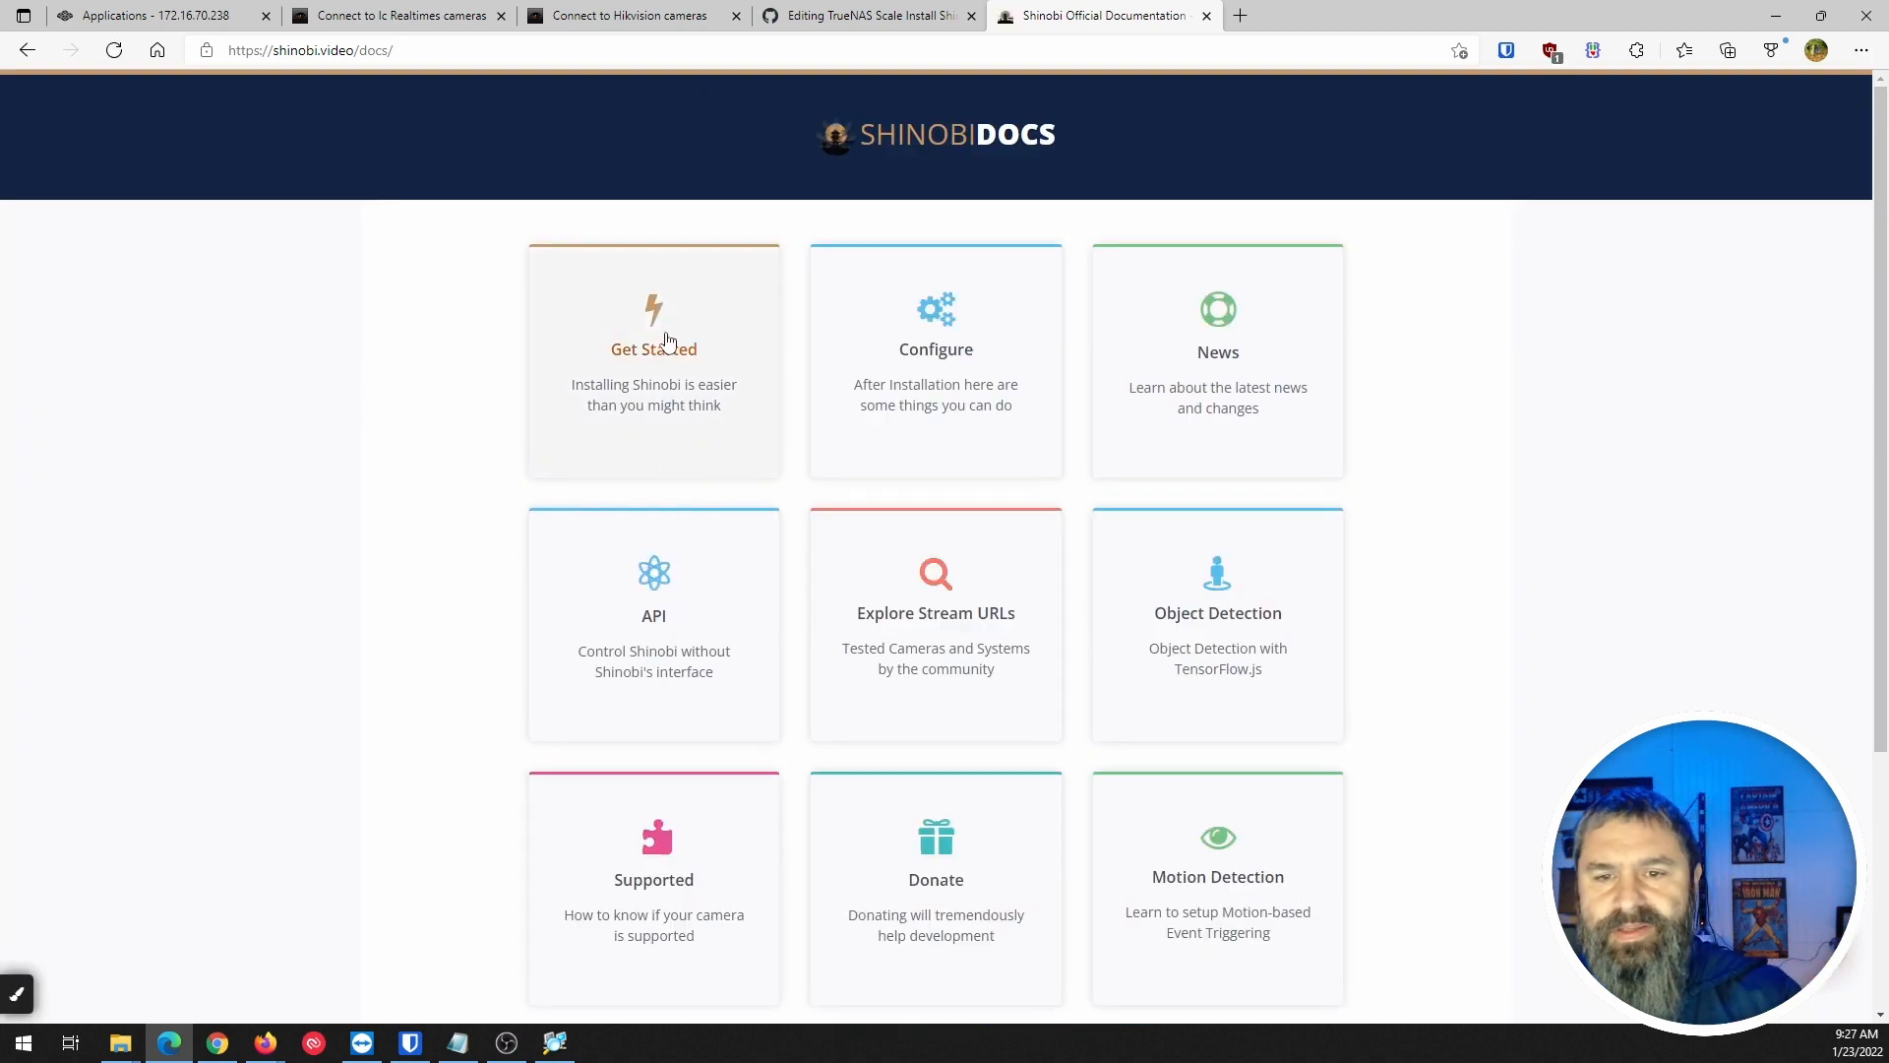
Open the Get Started installation guide and scroll down through its contents.
left_click(666, 339)
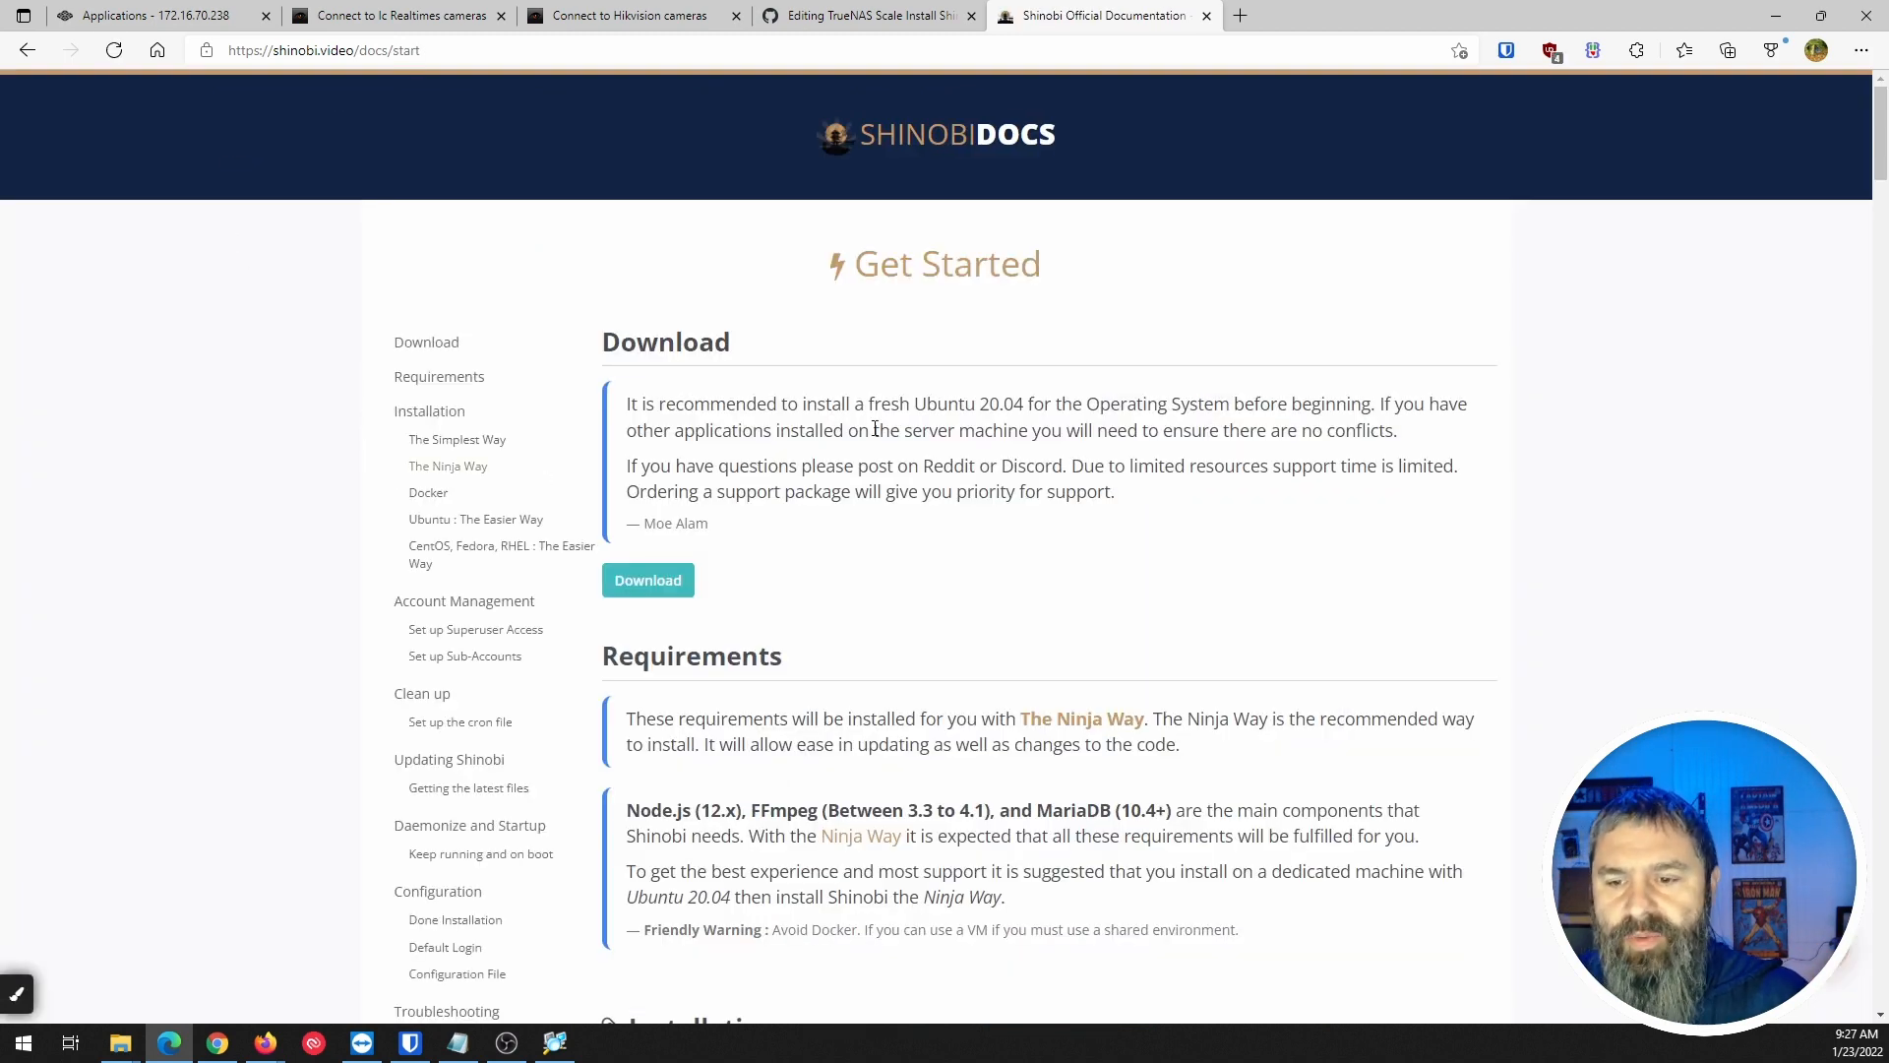
scroll(875, 433, "down", 3)
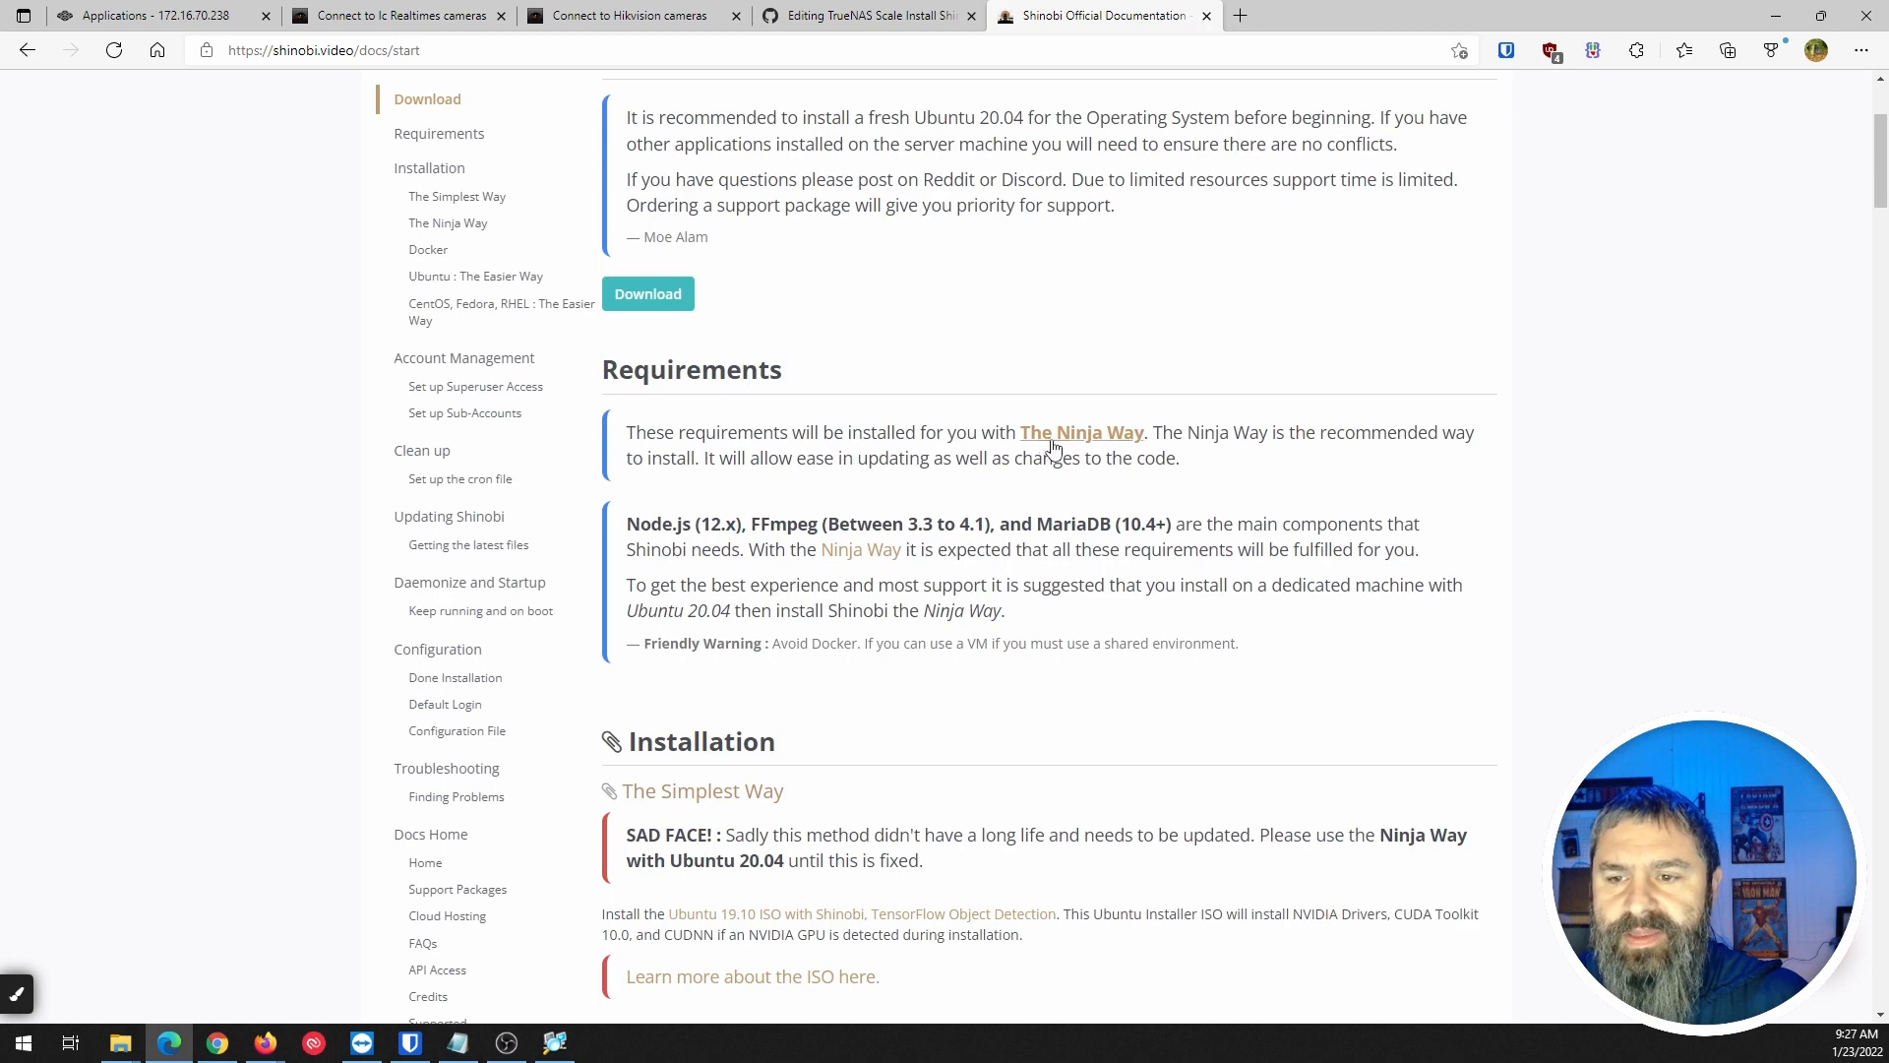
scroll(675, 486, "down", 5)
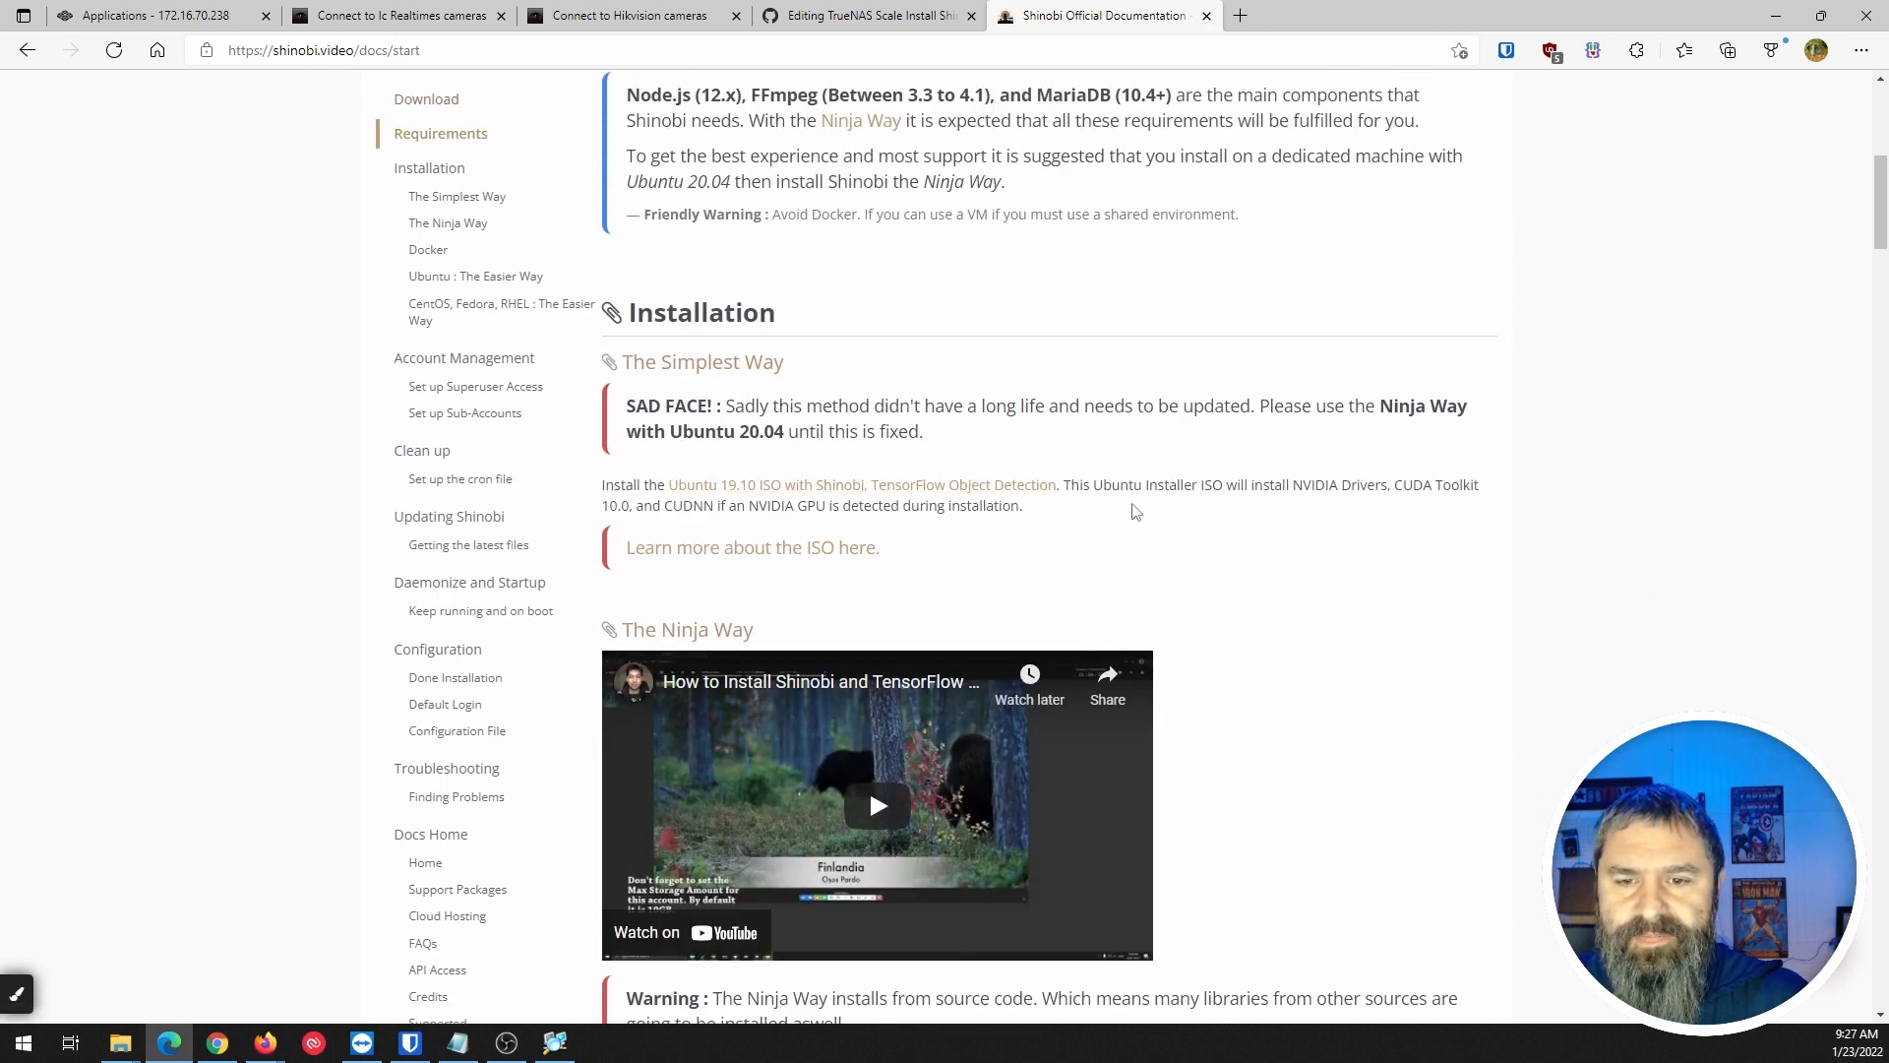
scroll(1137, 510, "down", 3)
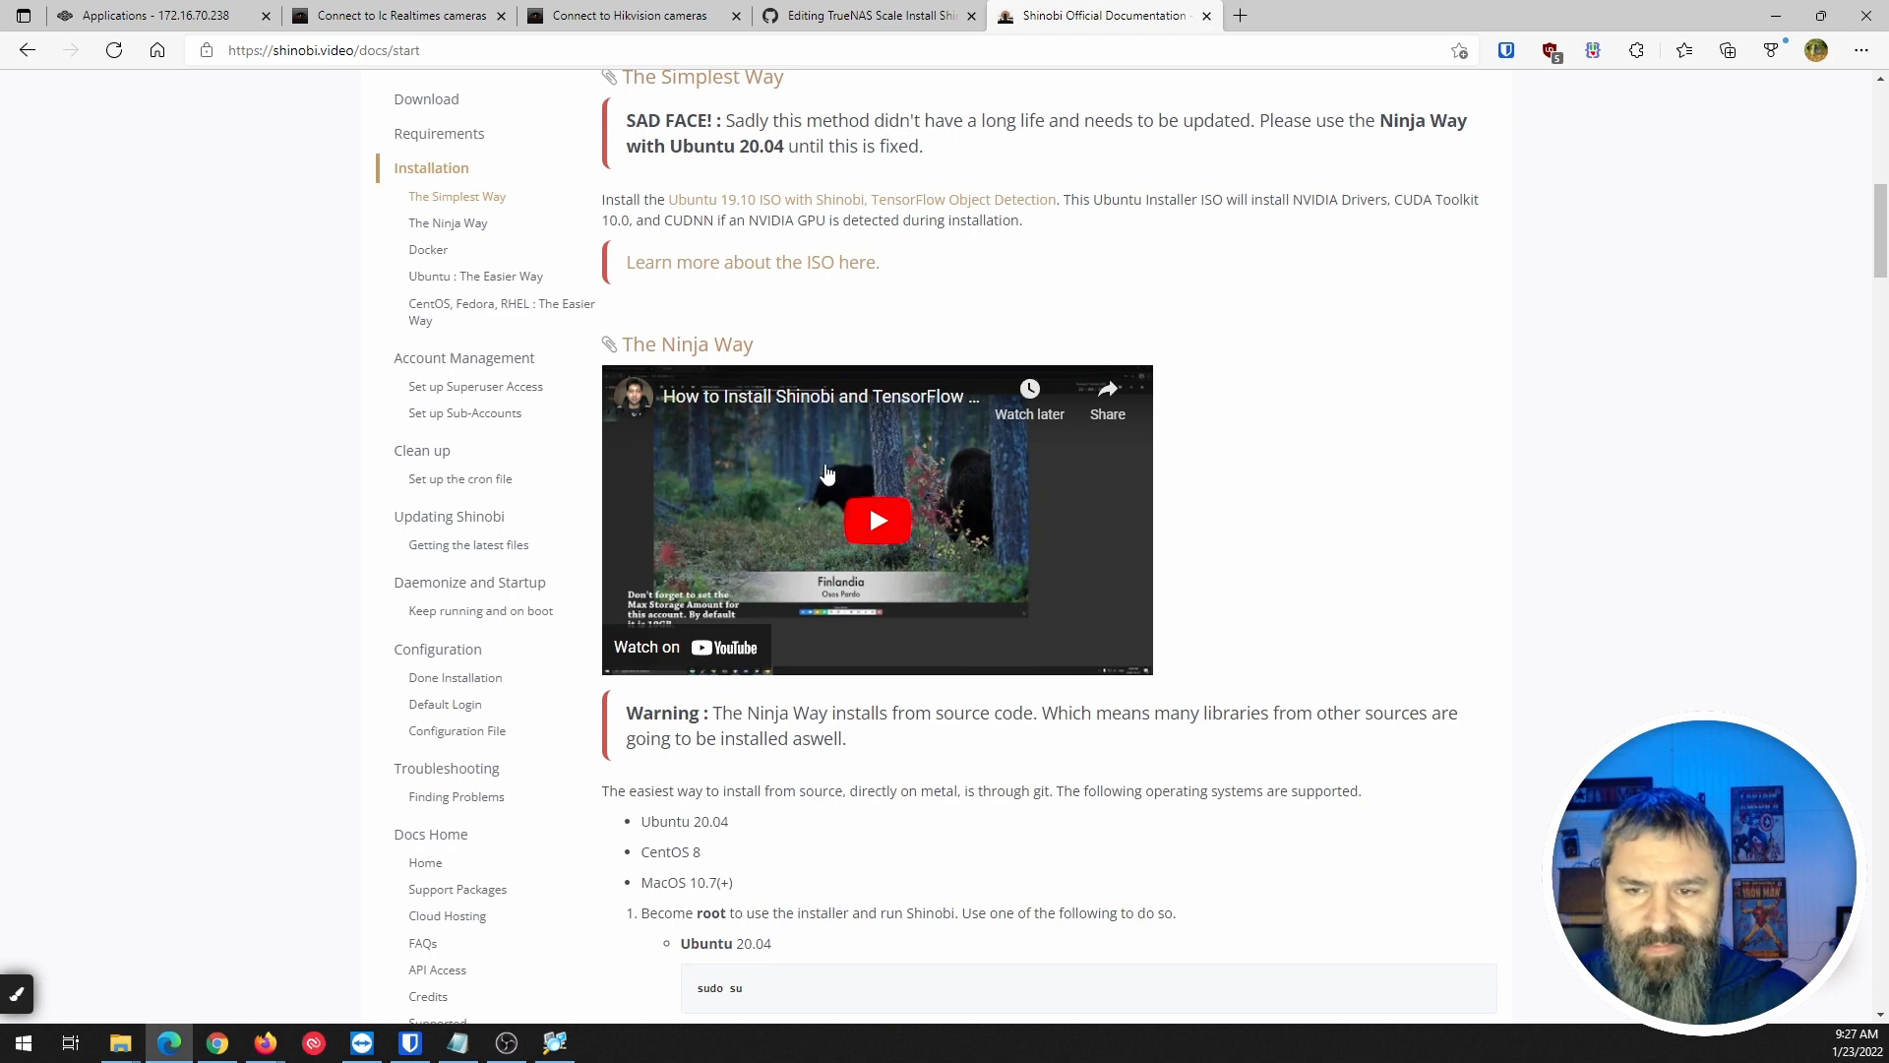
scroll(826, 474, "down", 3)
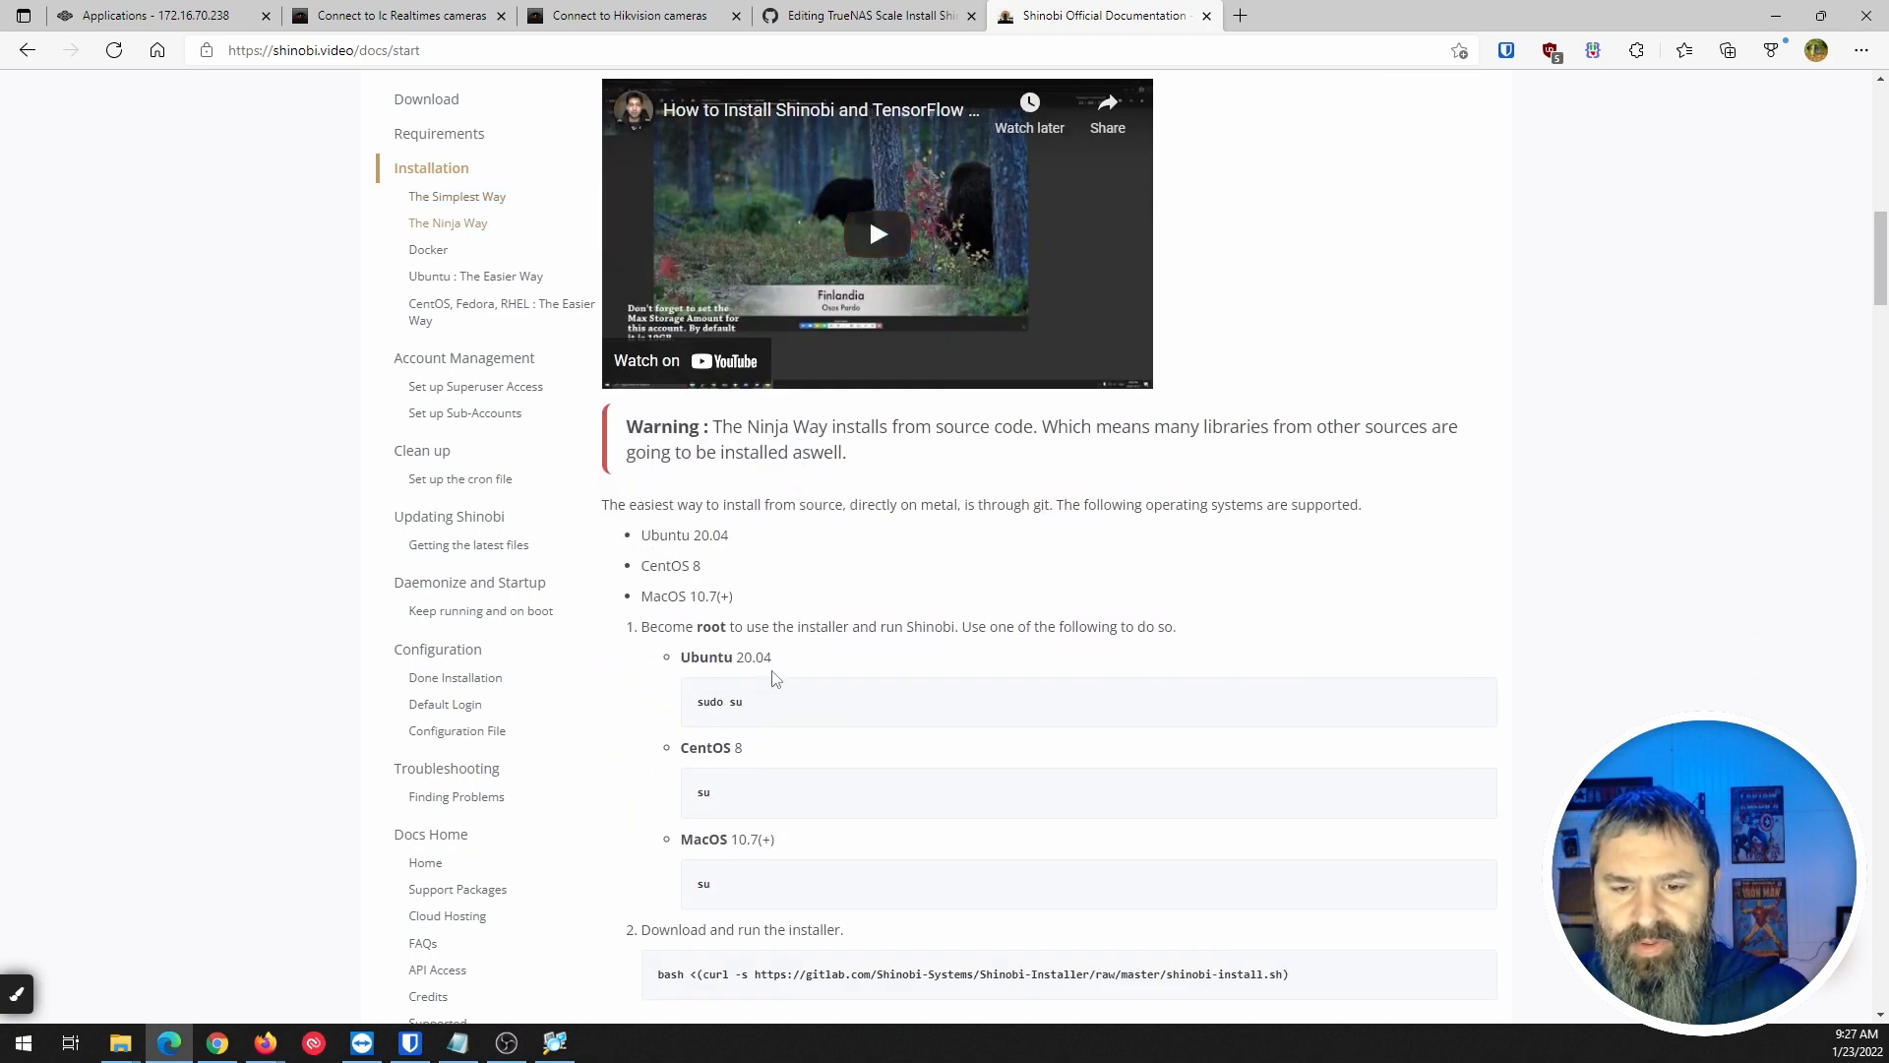
scroll(776, 678, "down", 6)
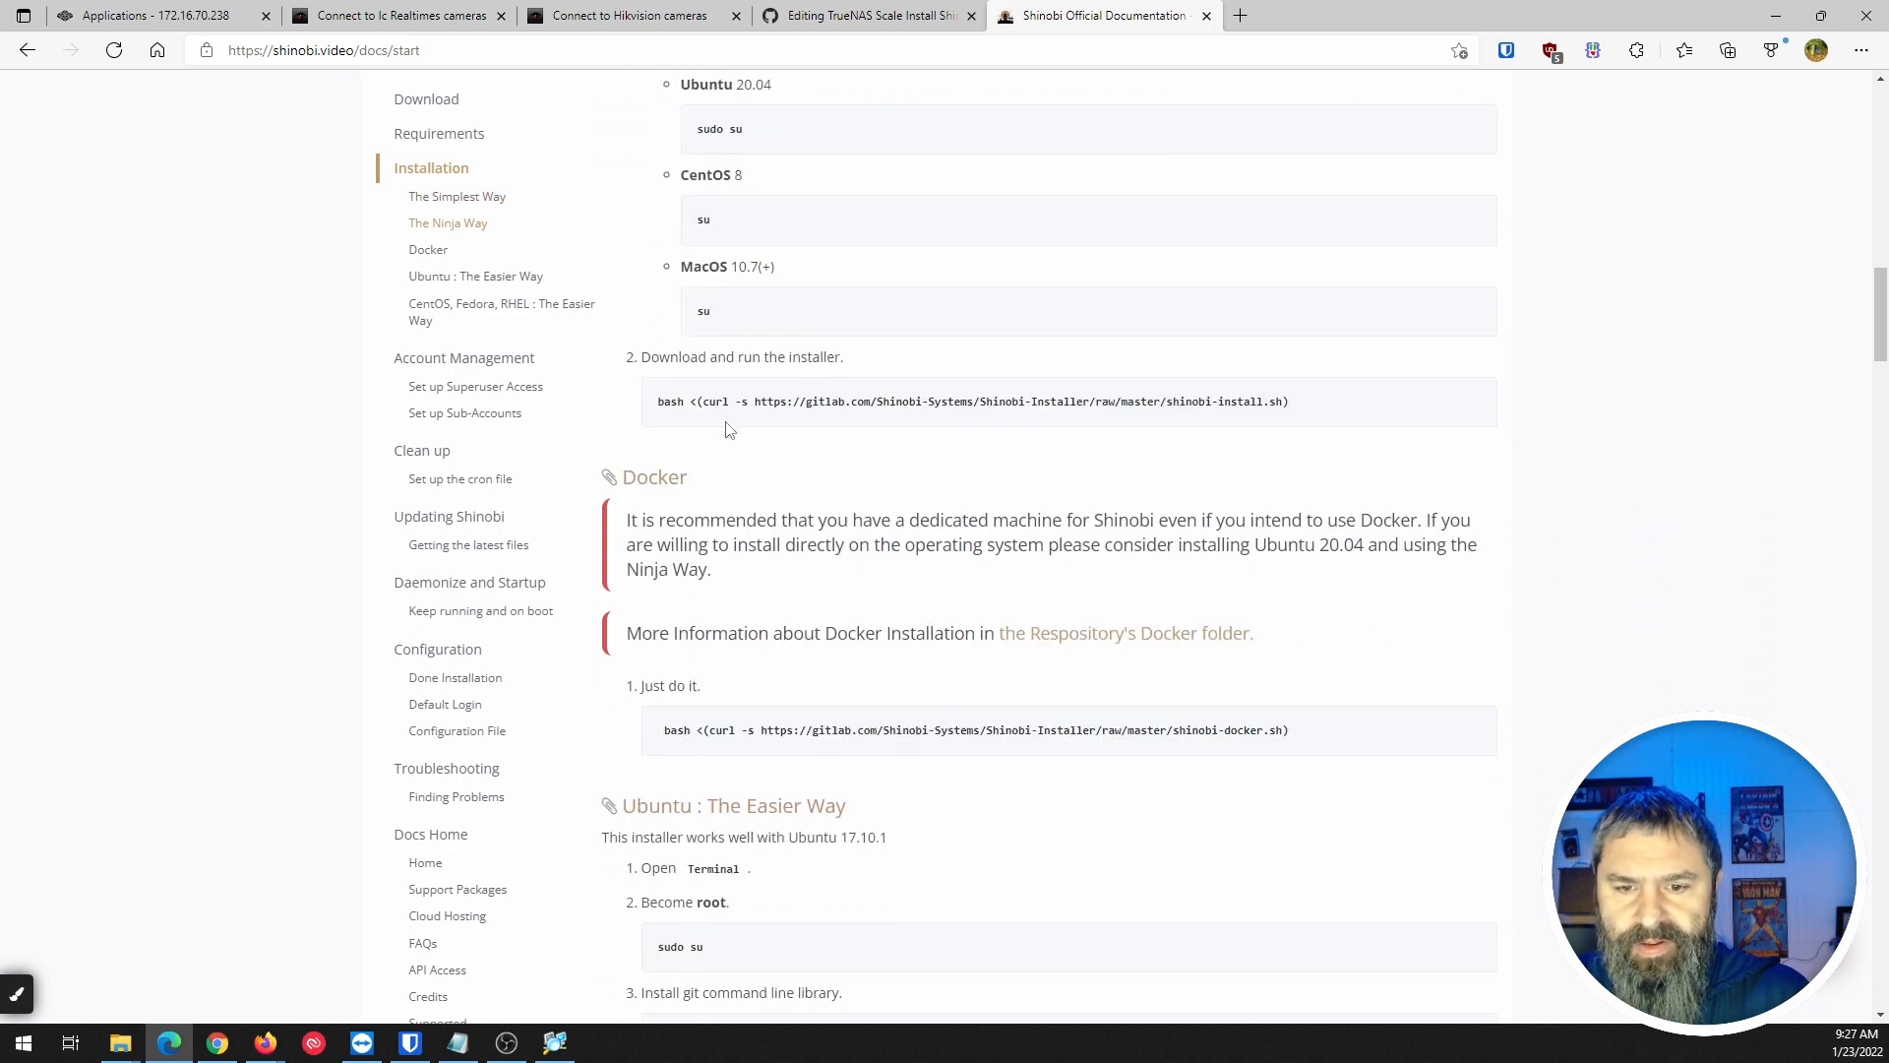
scroll(726, 452, "down", 3)
scroll(822, 511, "down", 3)
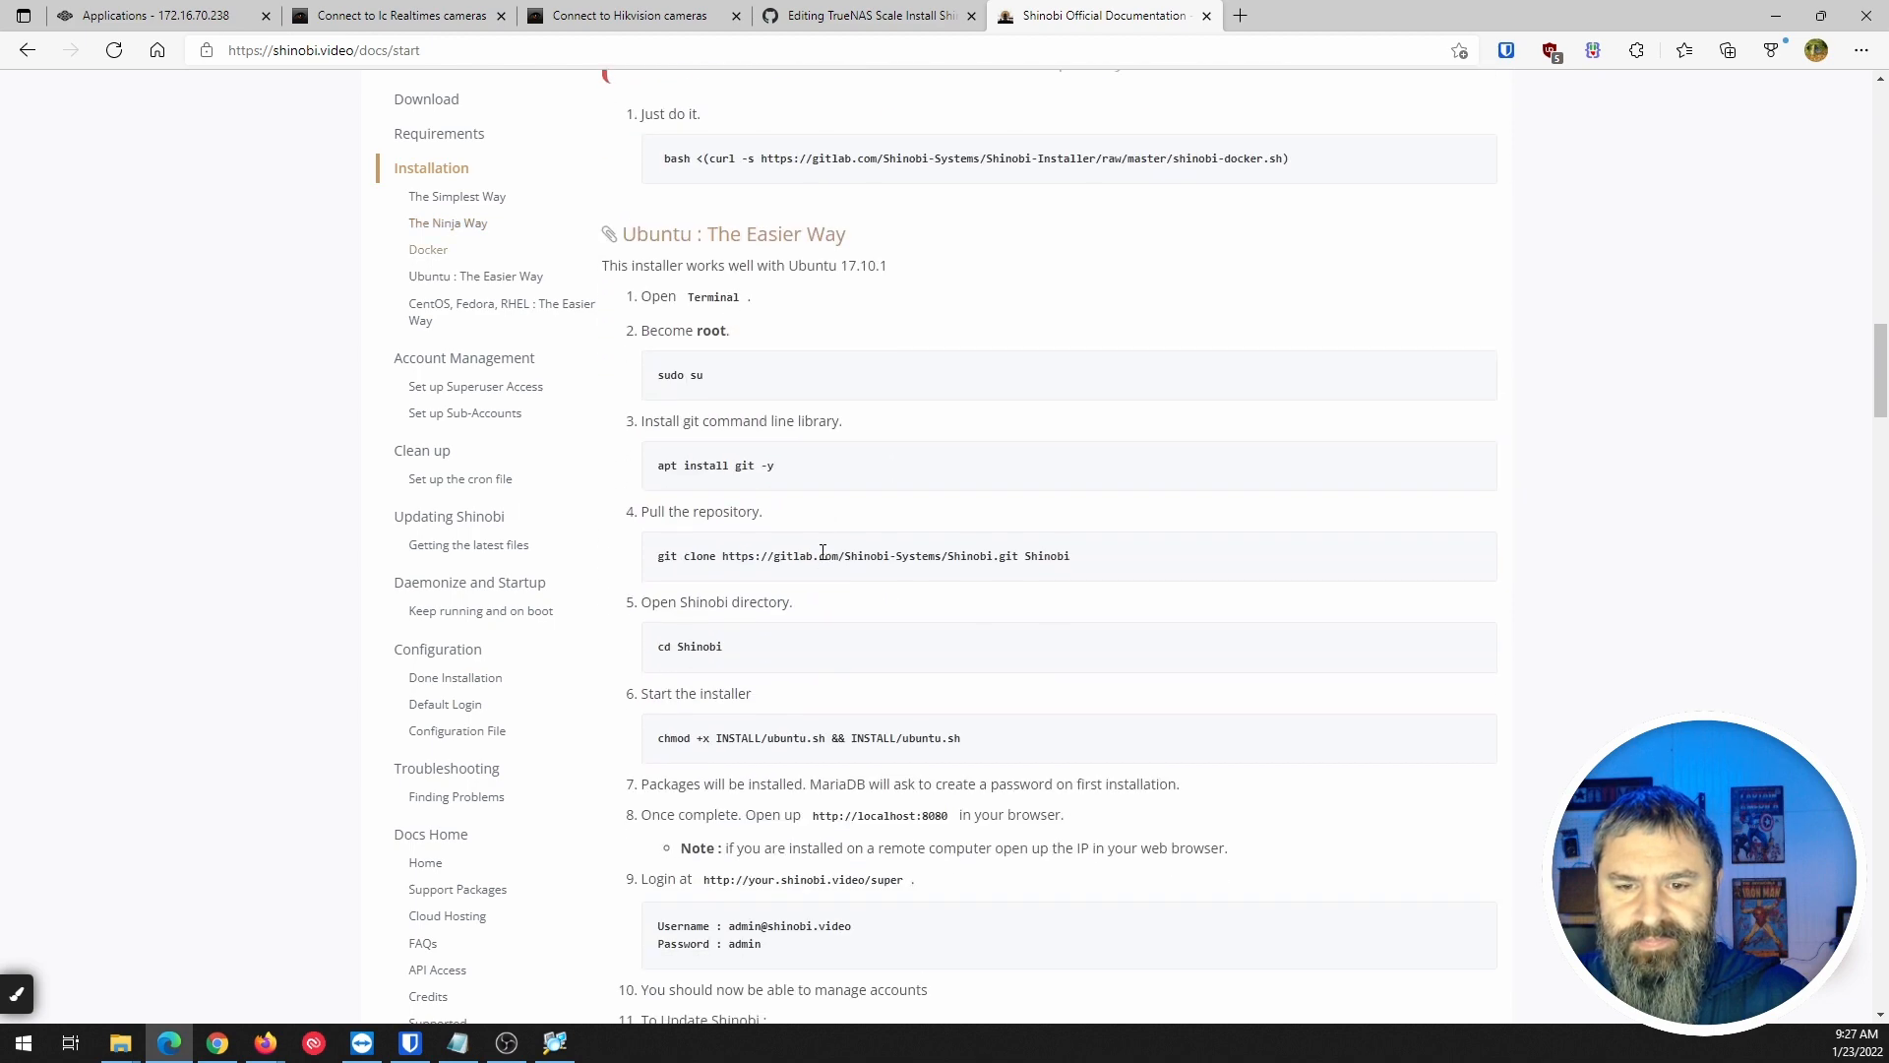
scroll(823, 552, "down", 6)
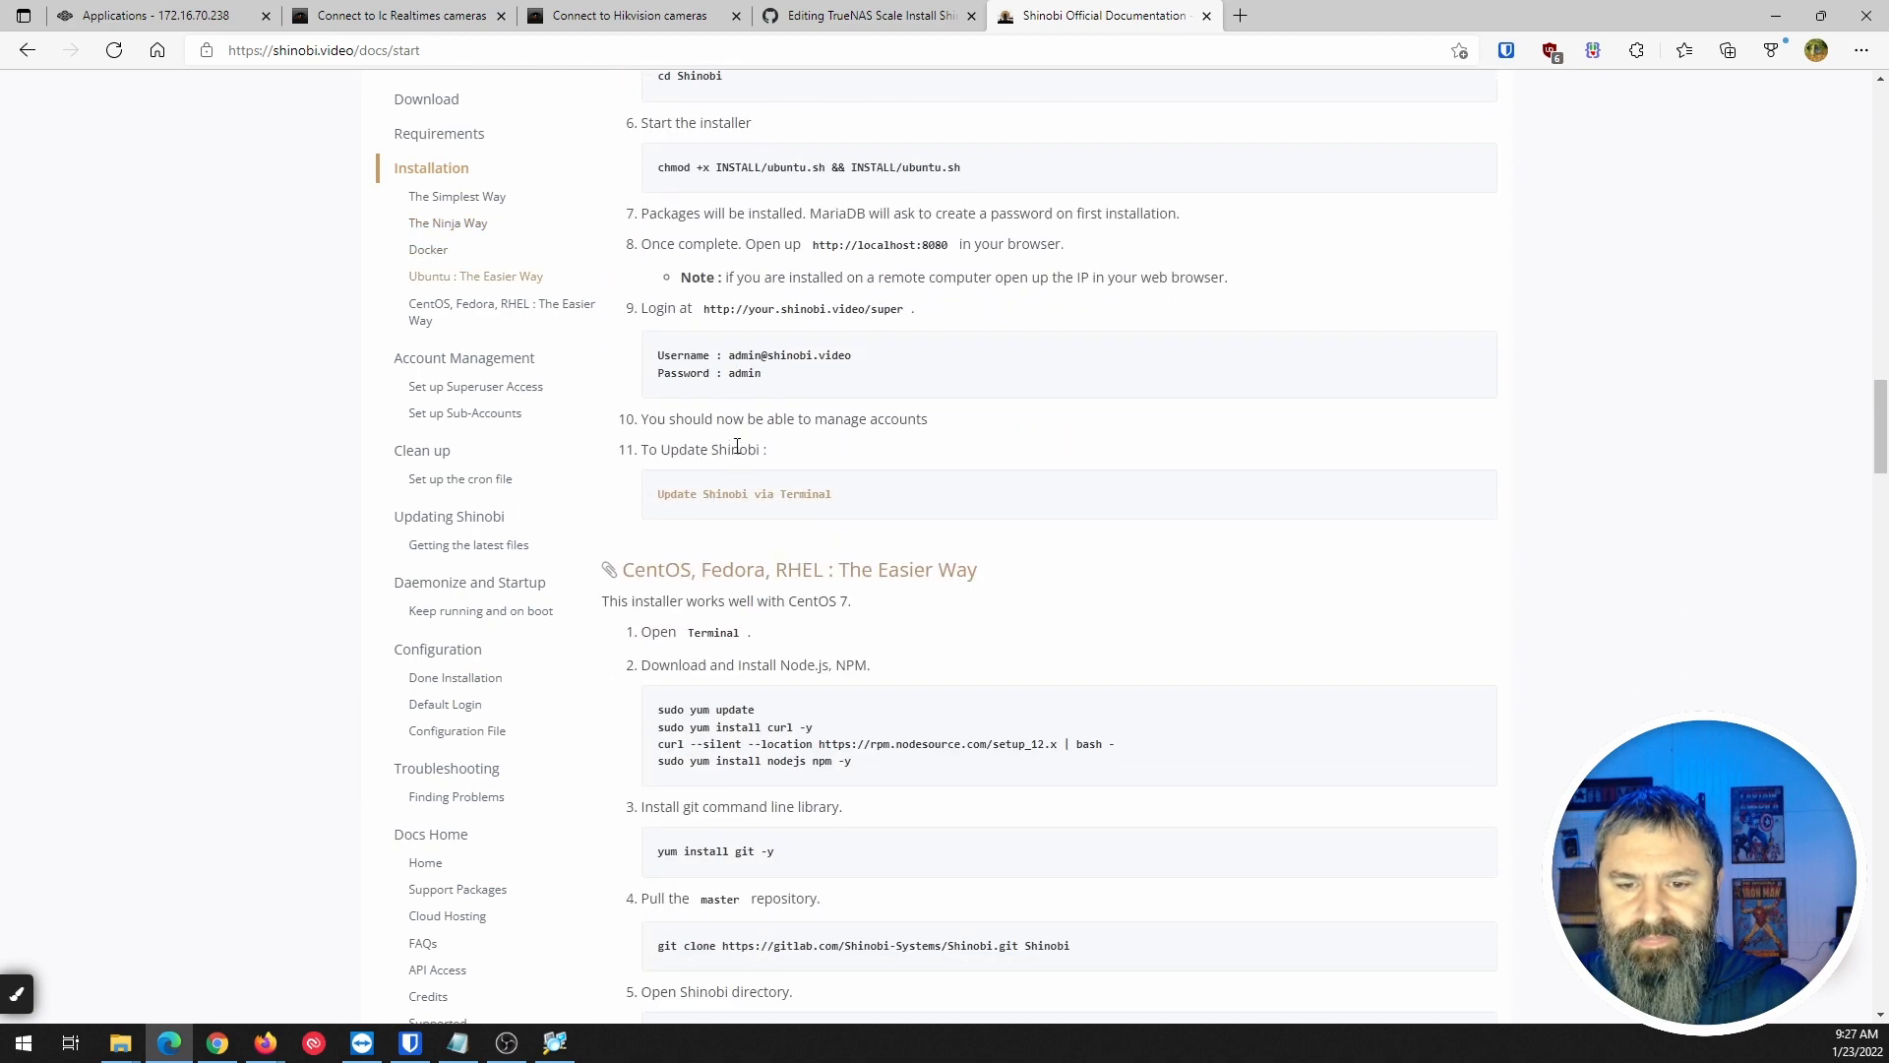
scroll(737, 445, "down", 2)
scroll(740, 439, "down", 3)
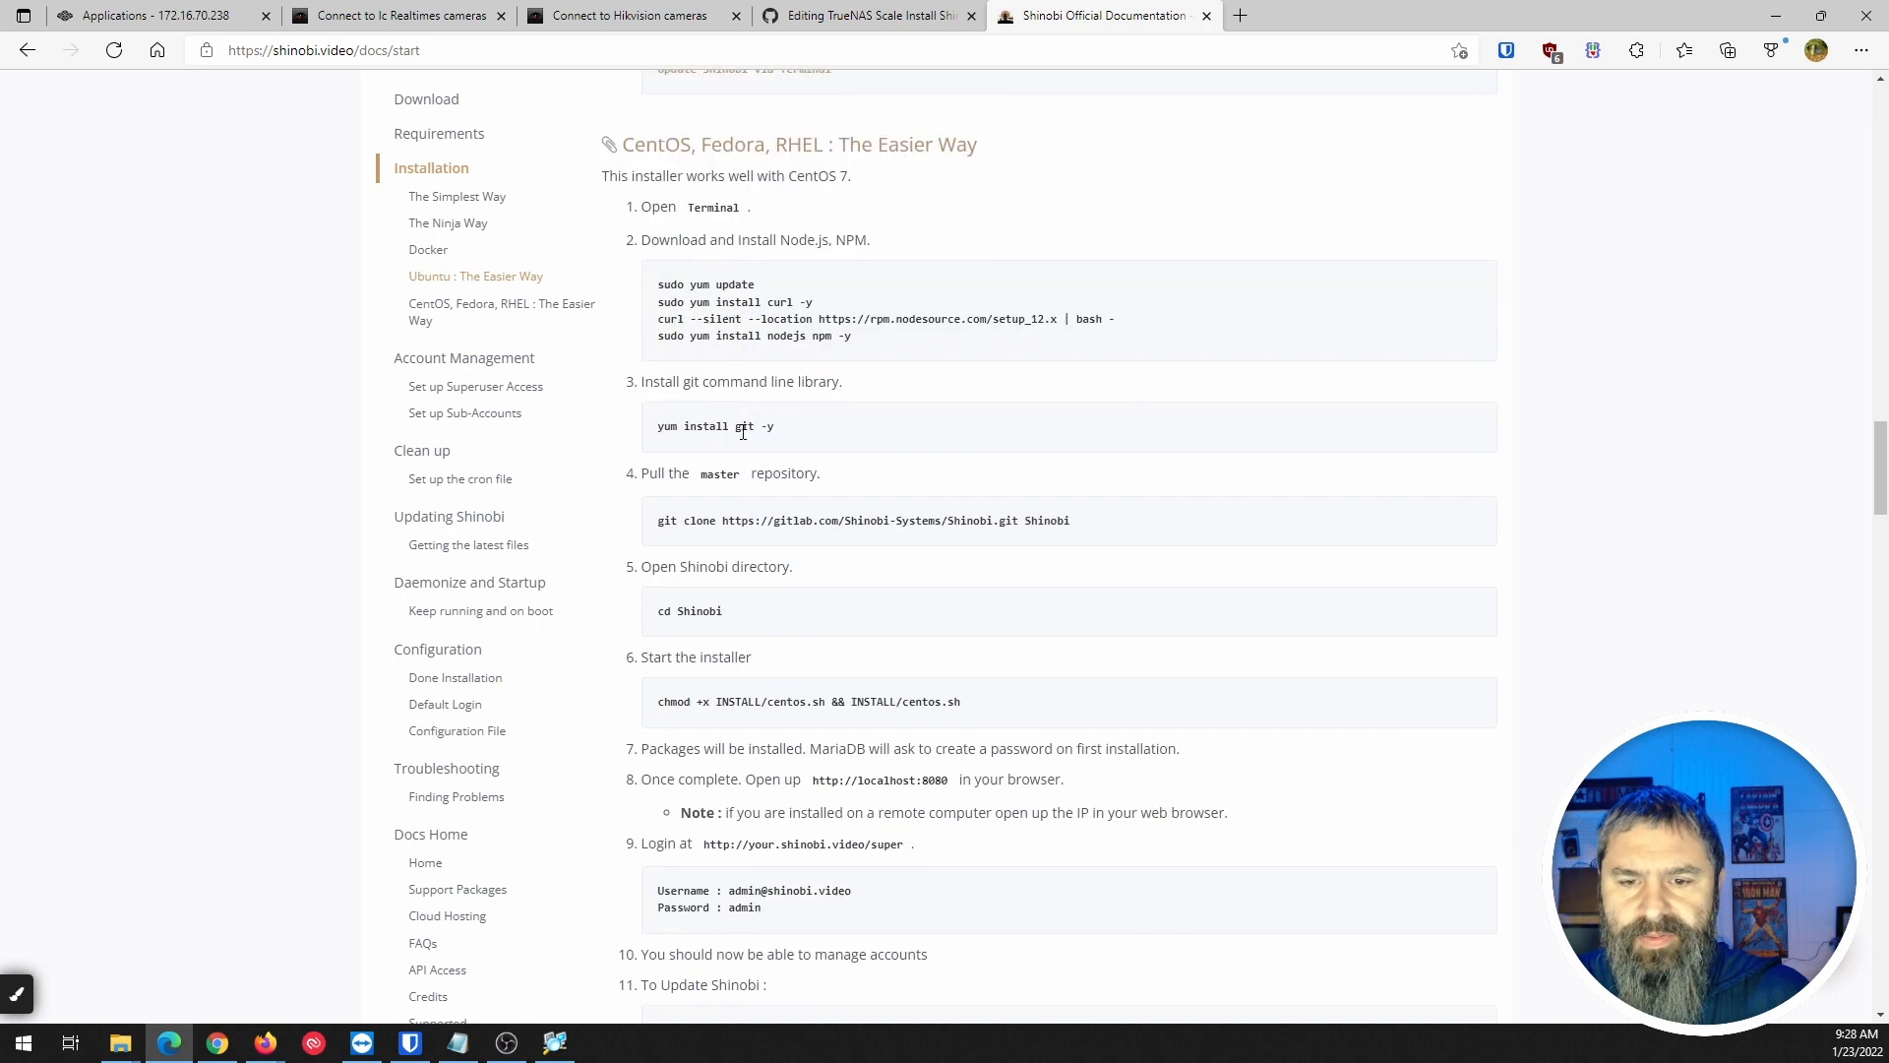
scroll(743, 433, "down", 5)
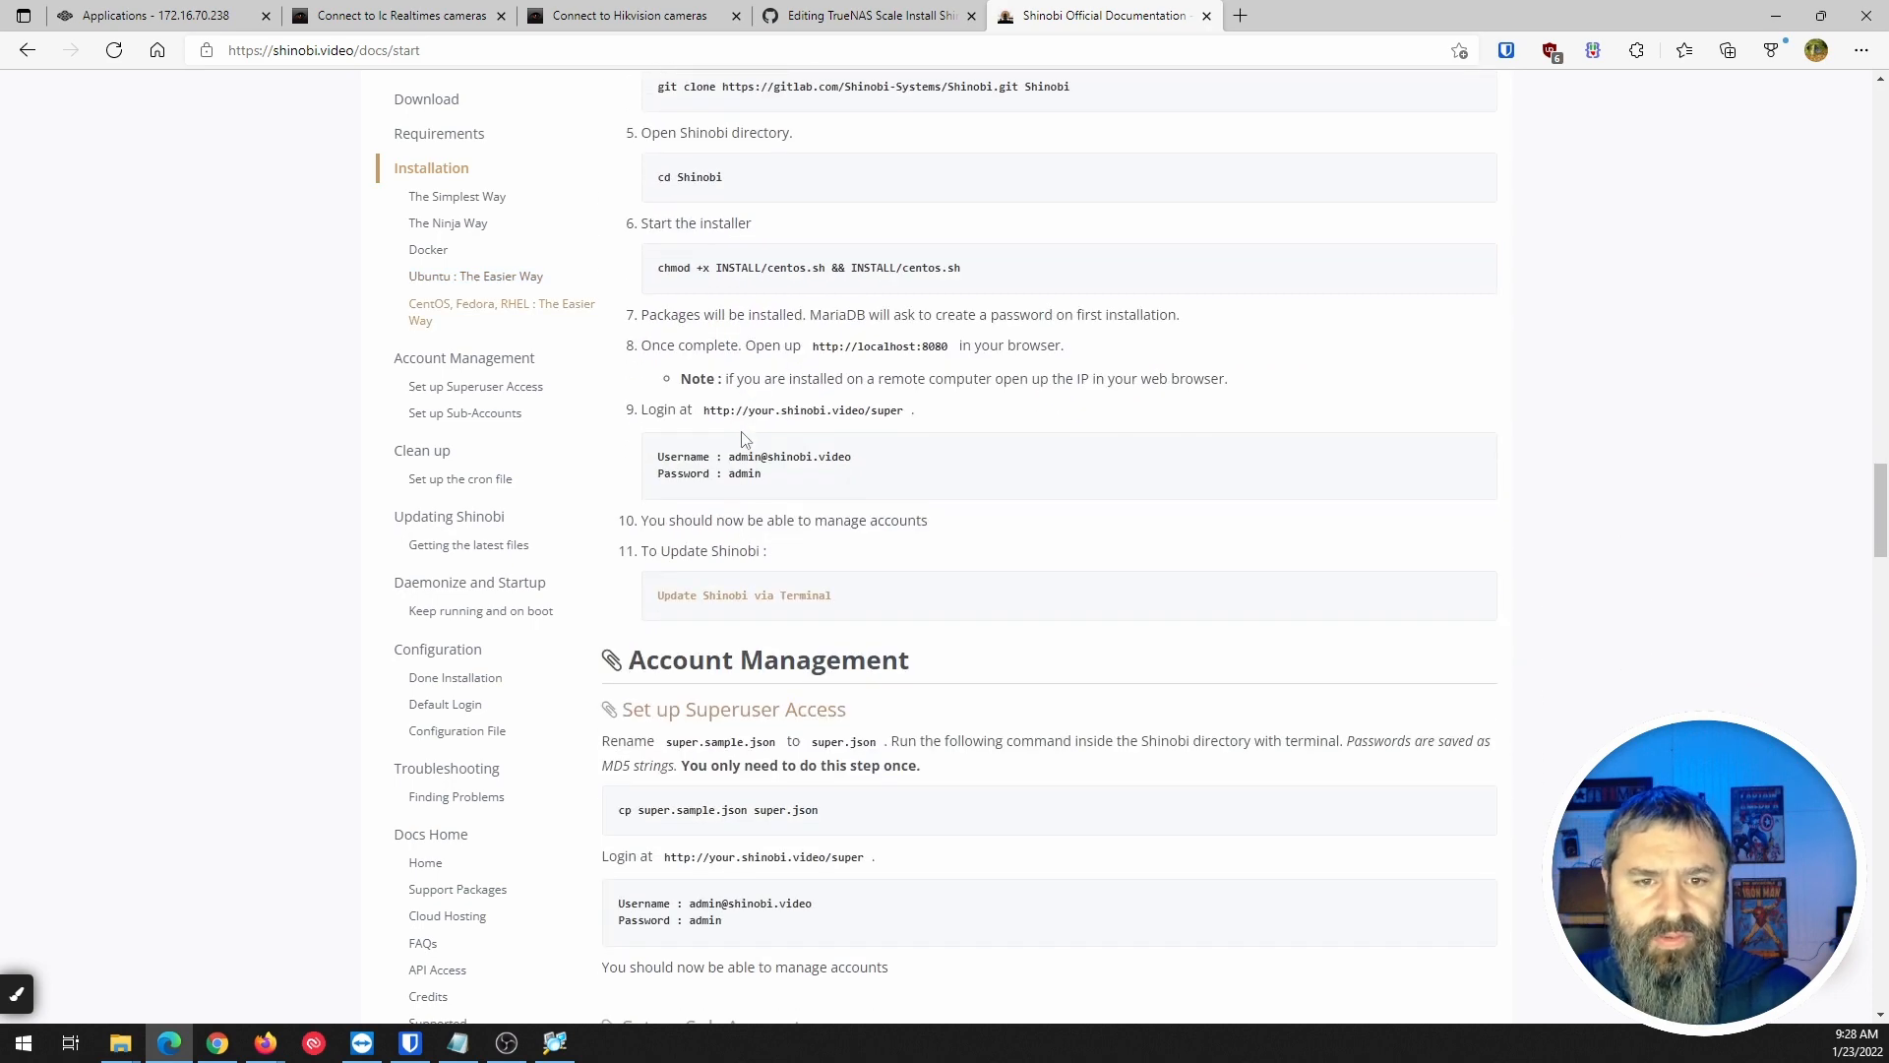
Jump to the Docker installation section and open the repository's Docker folder in a new tab.
left_click(429, 251)
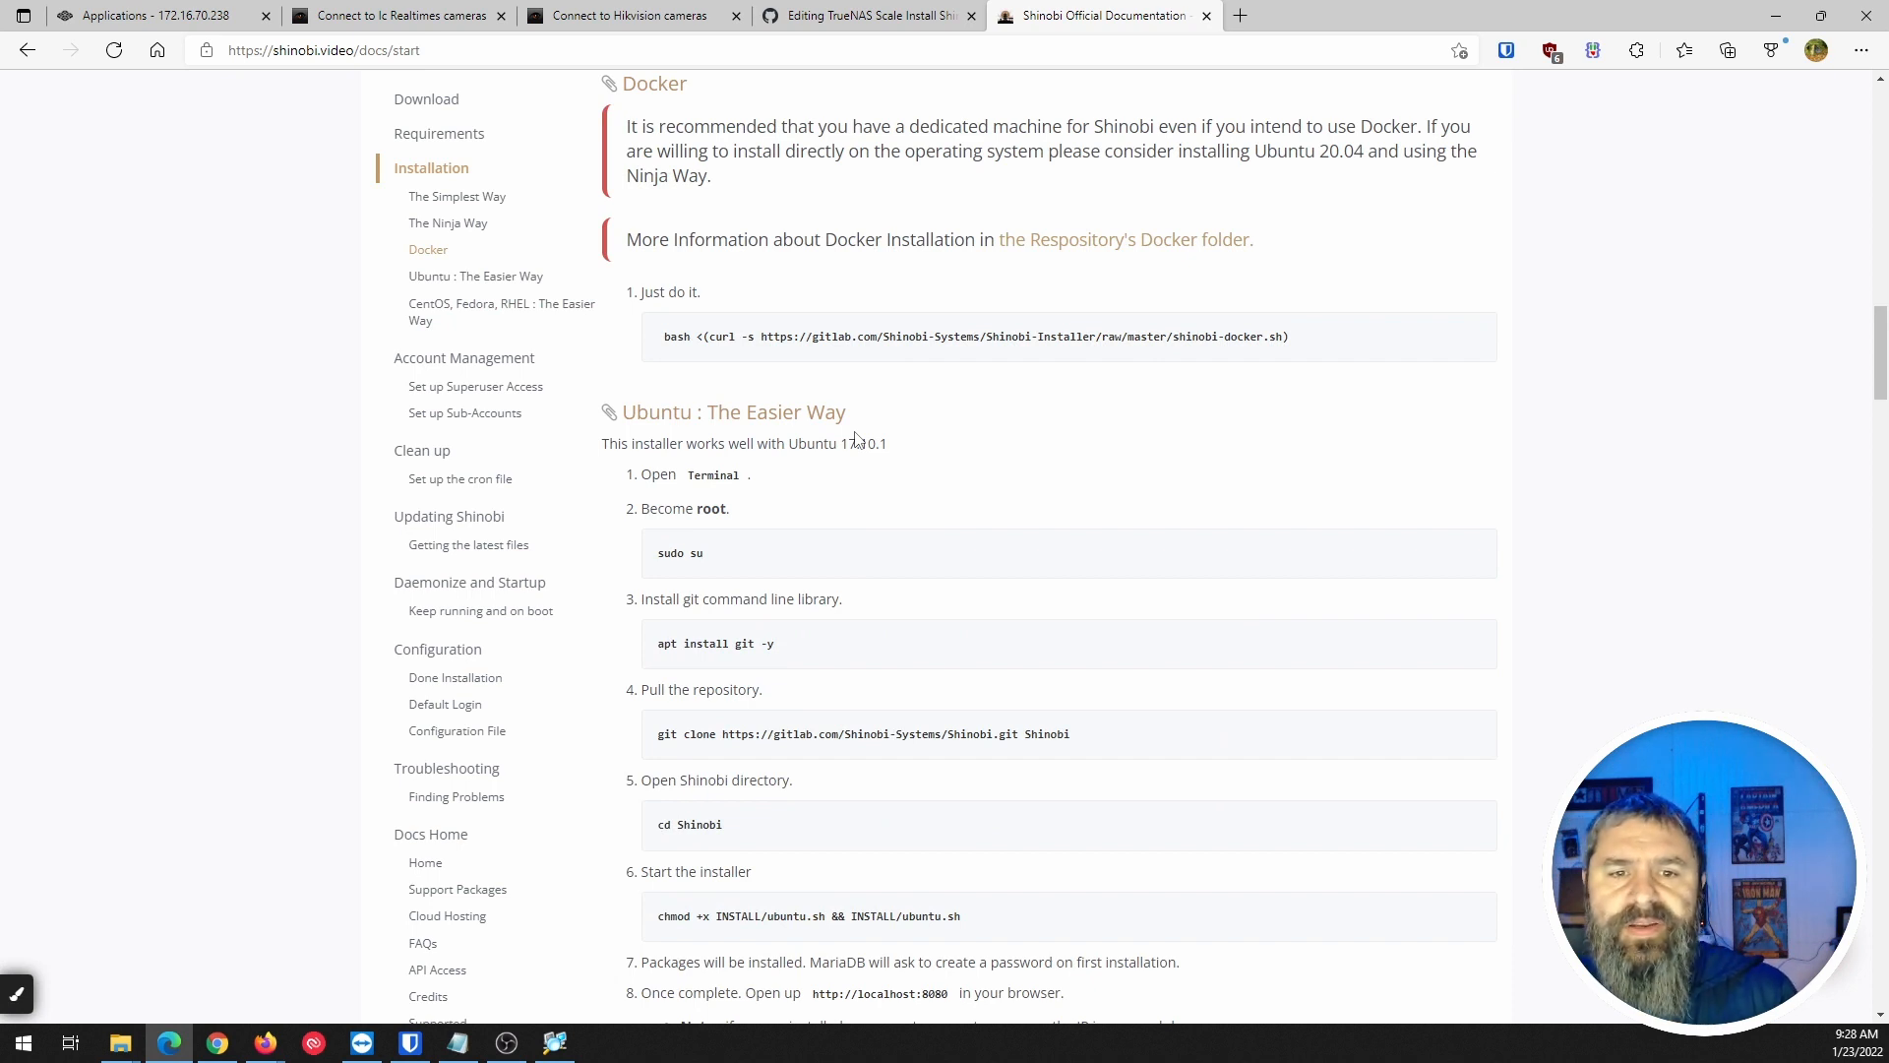
scroll(942, 382, "up", 2)
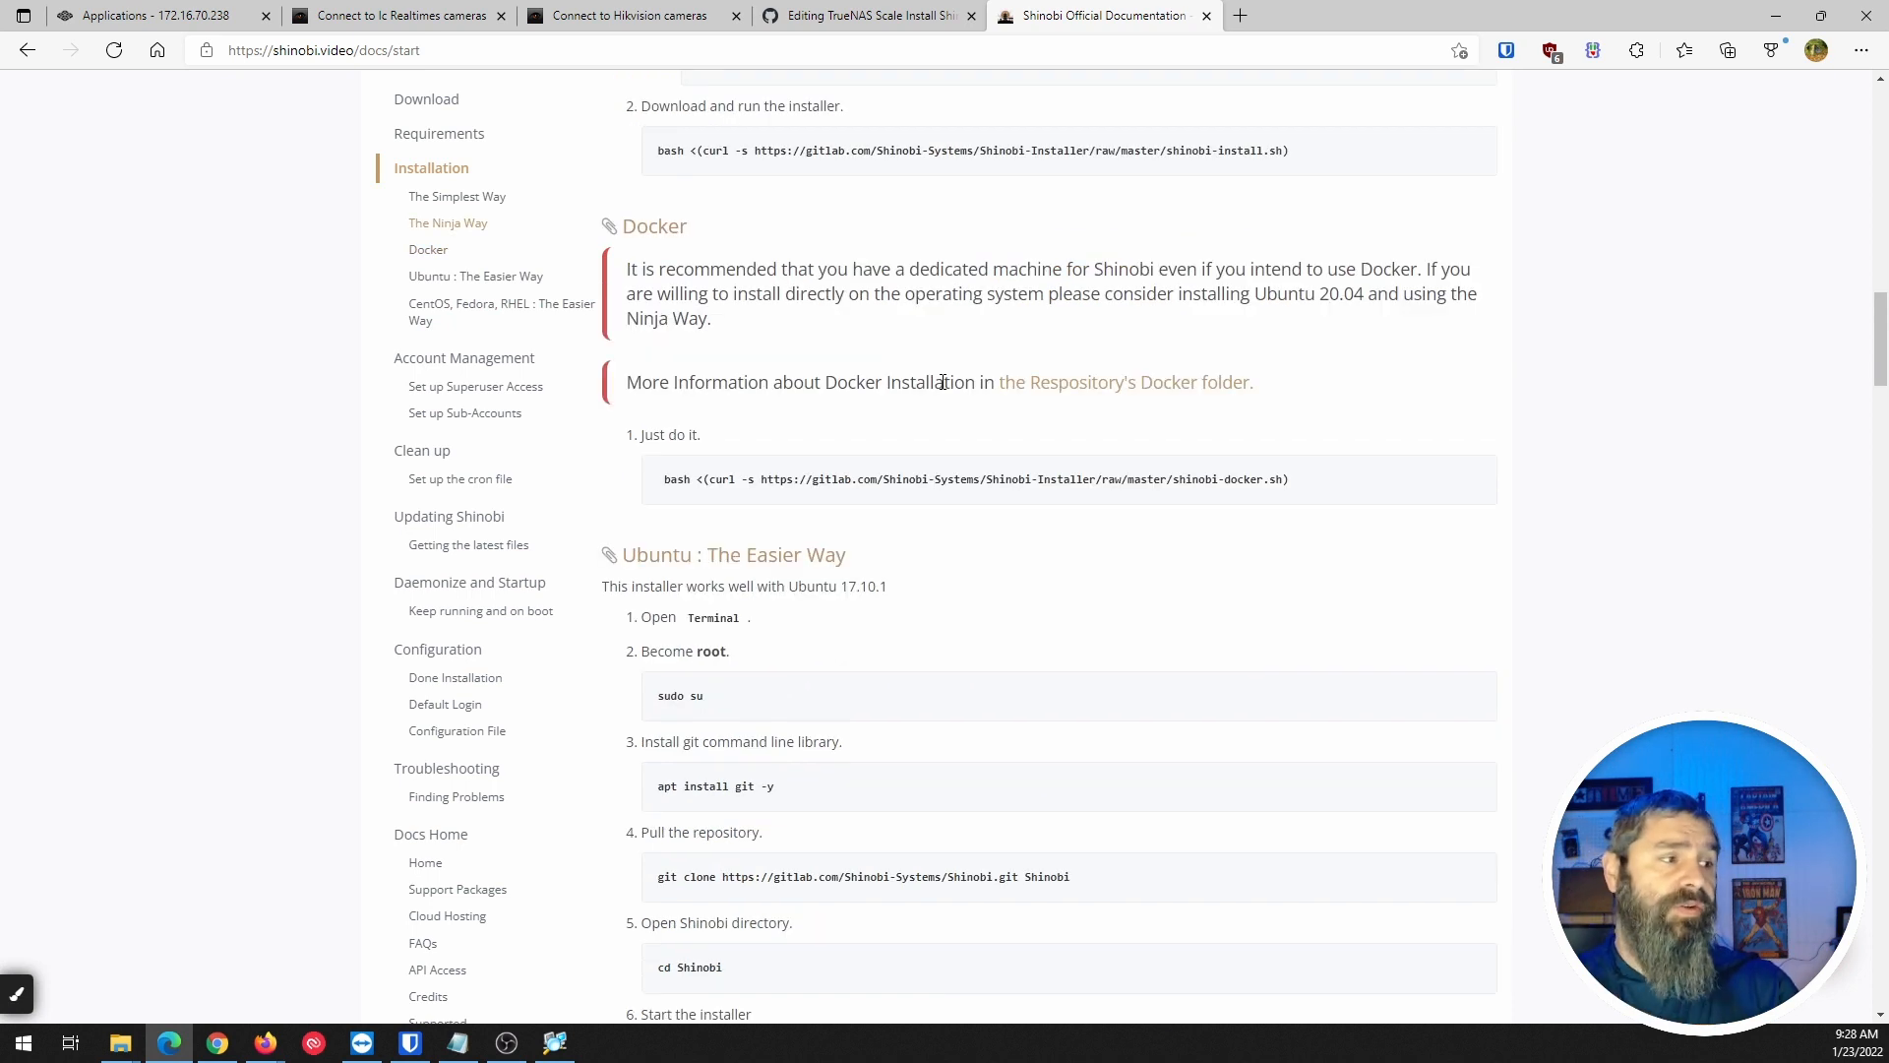
right_click(1079, 382)
left_click(1143, 395)
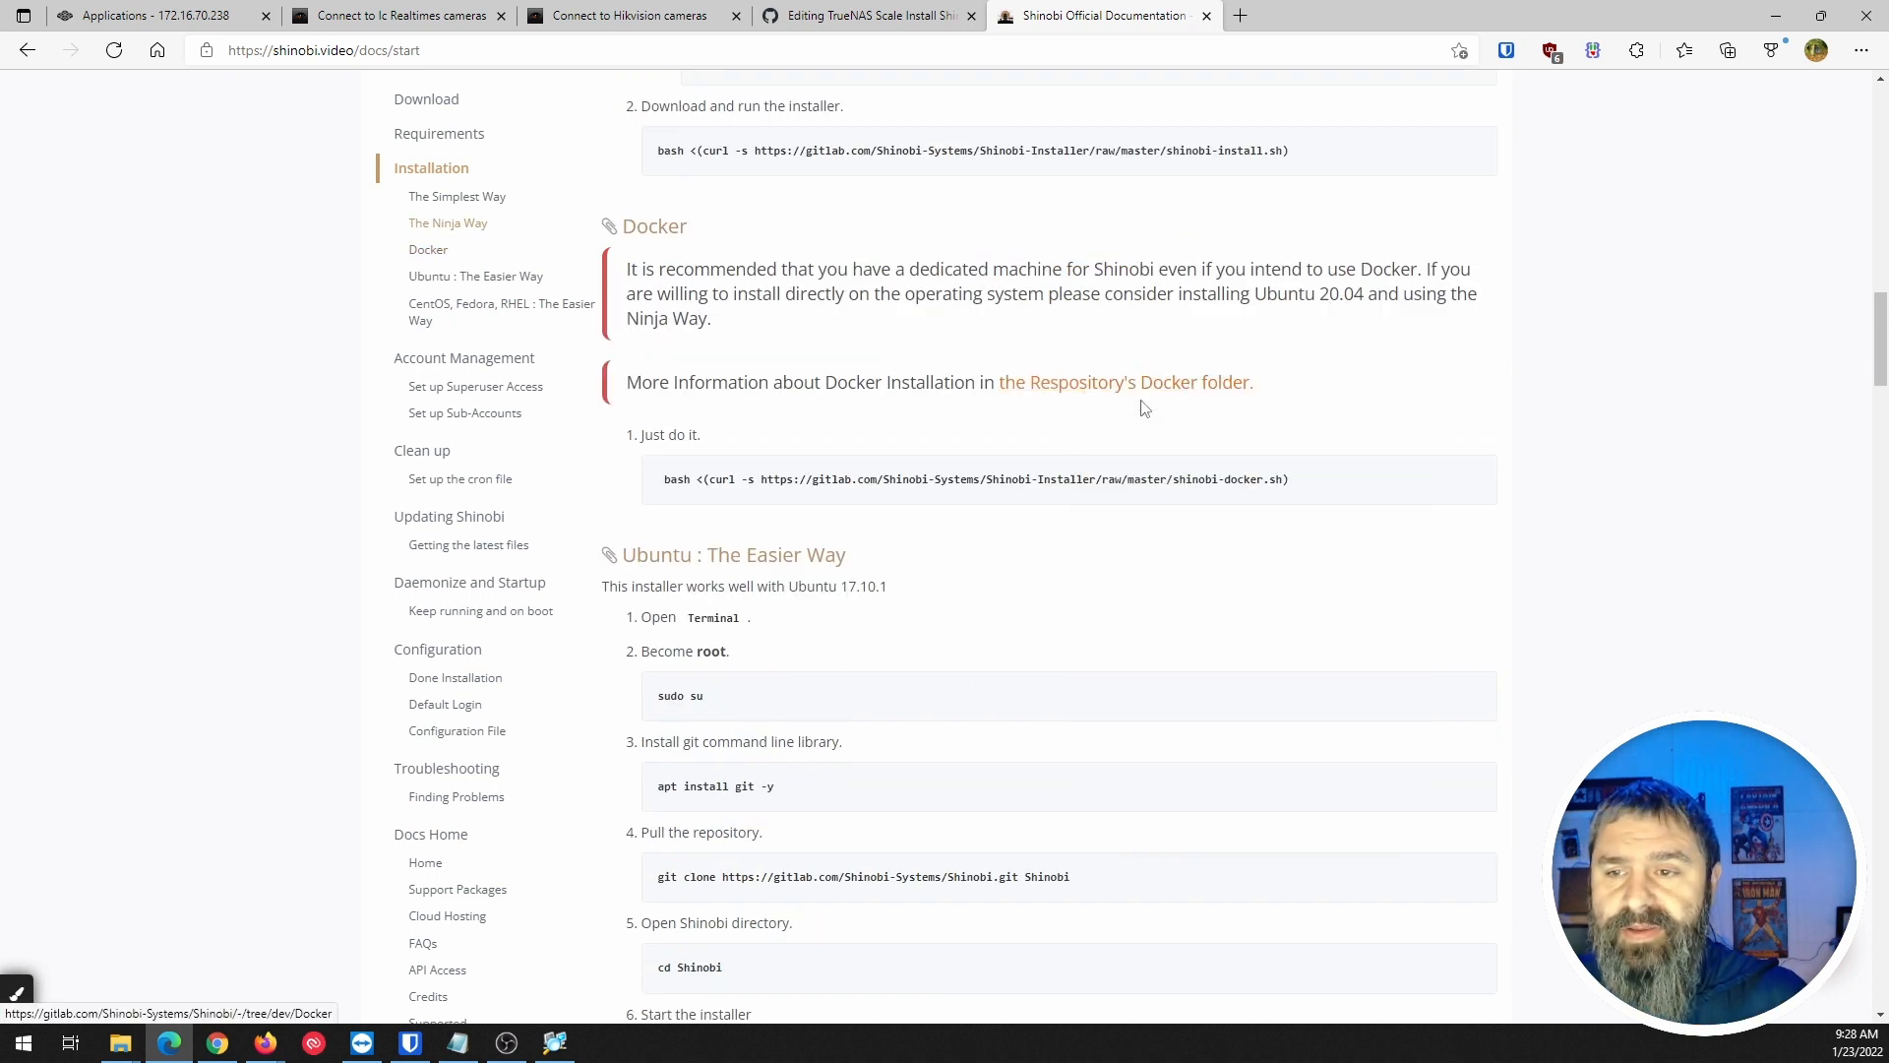
left_click(1279, 17)
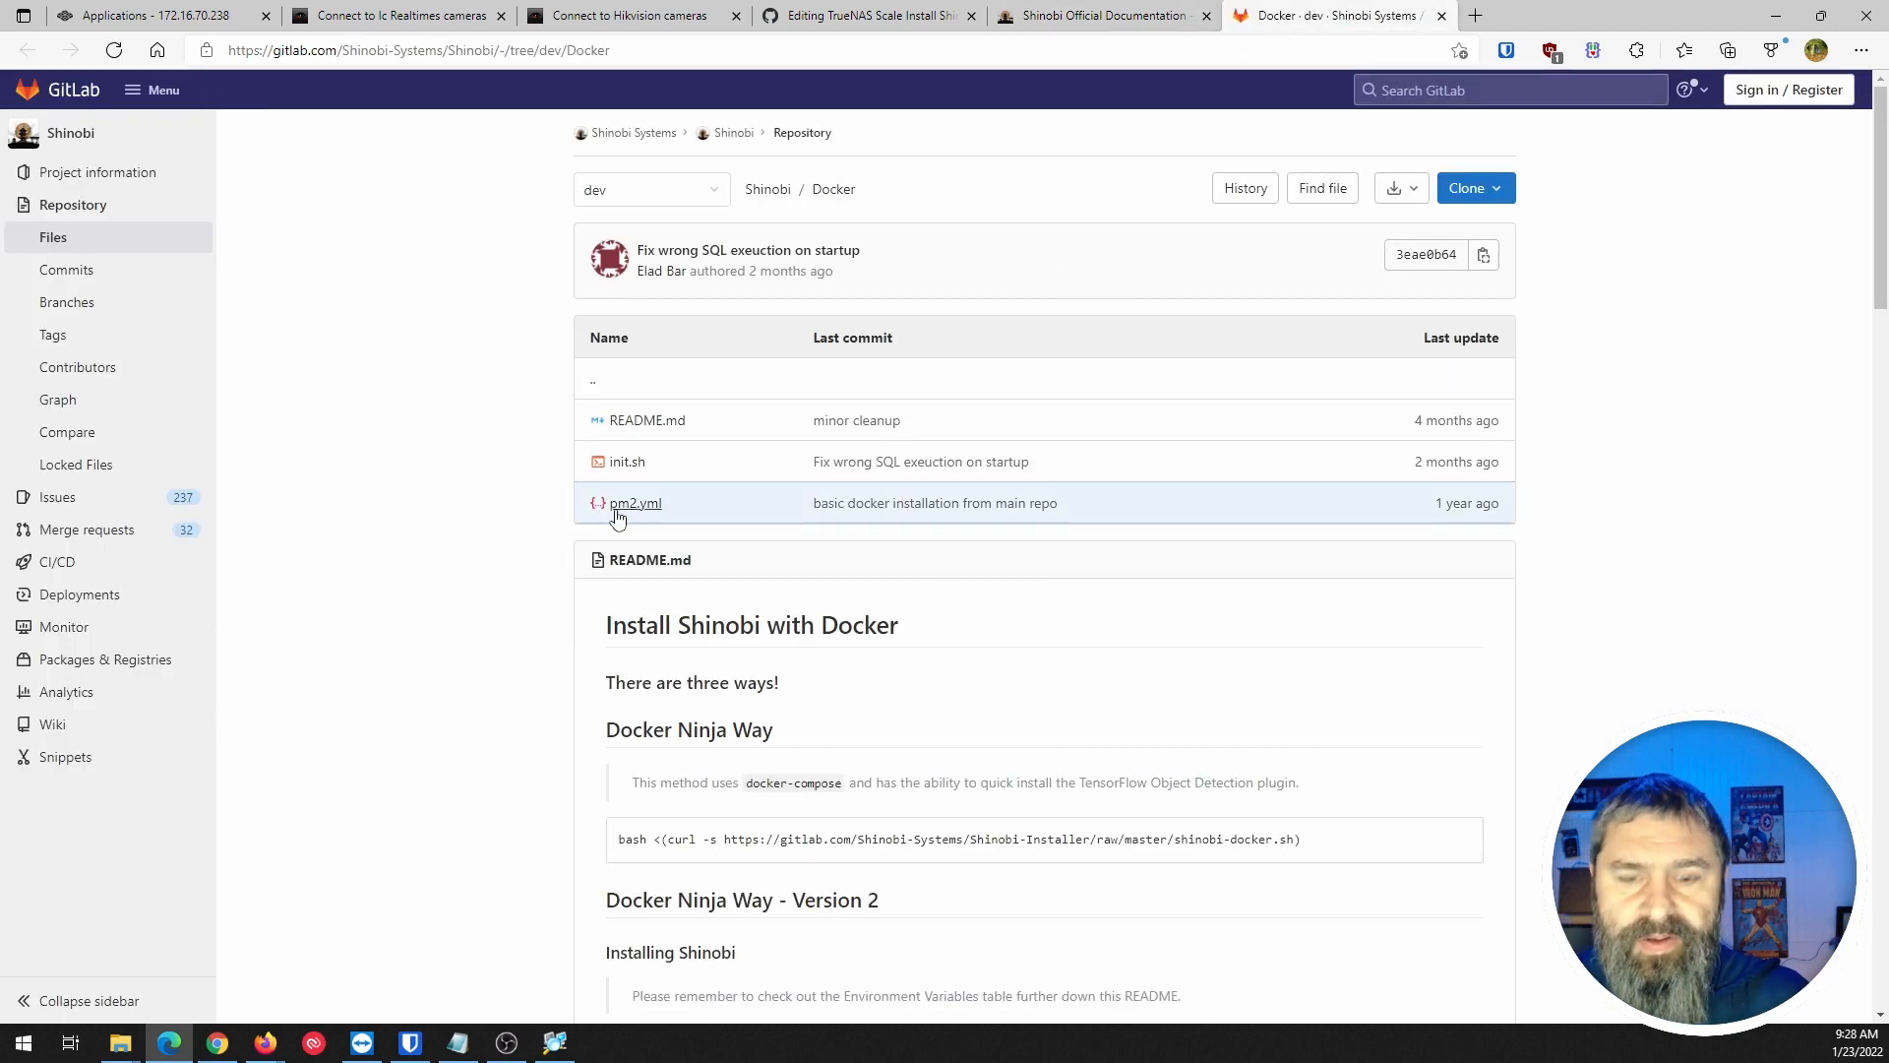
Scroll through the Docker README's install methods and copy the Docker Ninja Way install command.
scroll(600, 492, "down", 4)
scroll(583, 492, "down", 1)
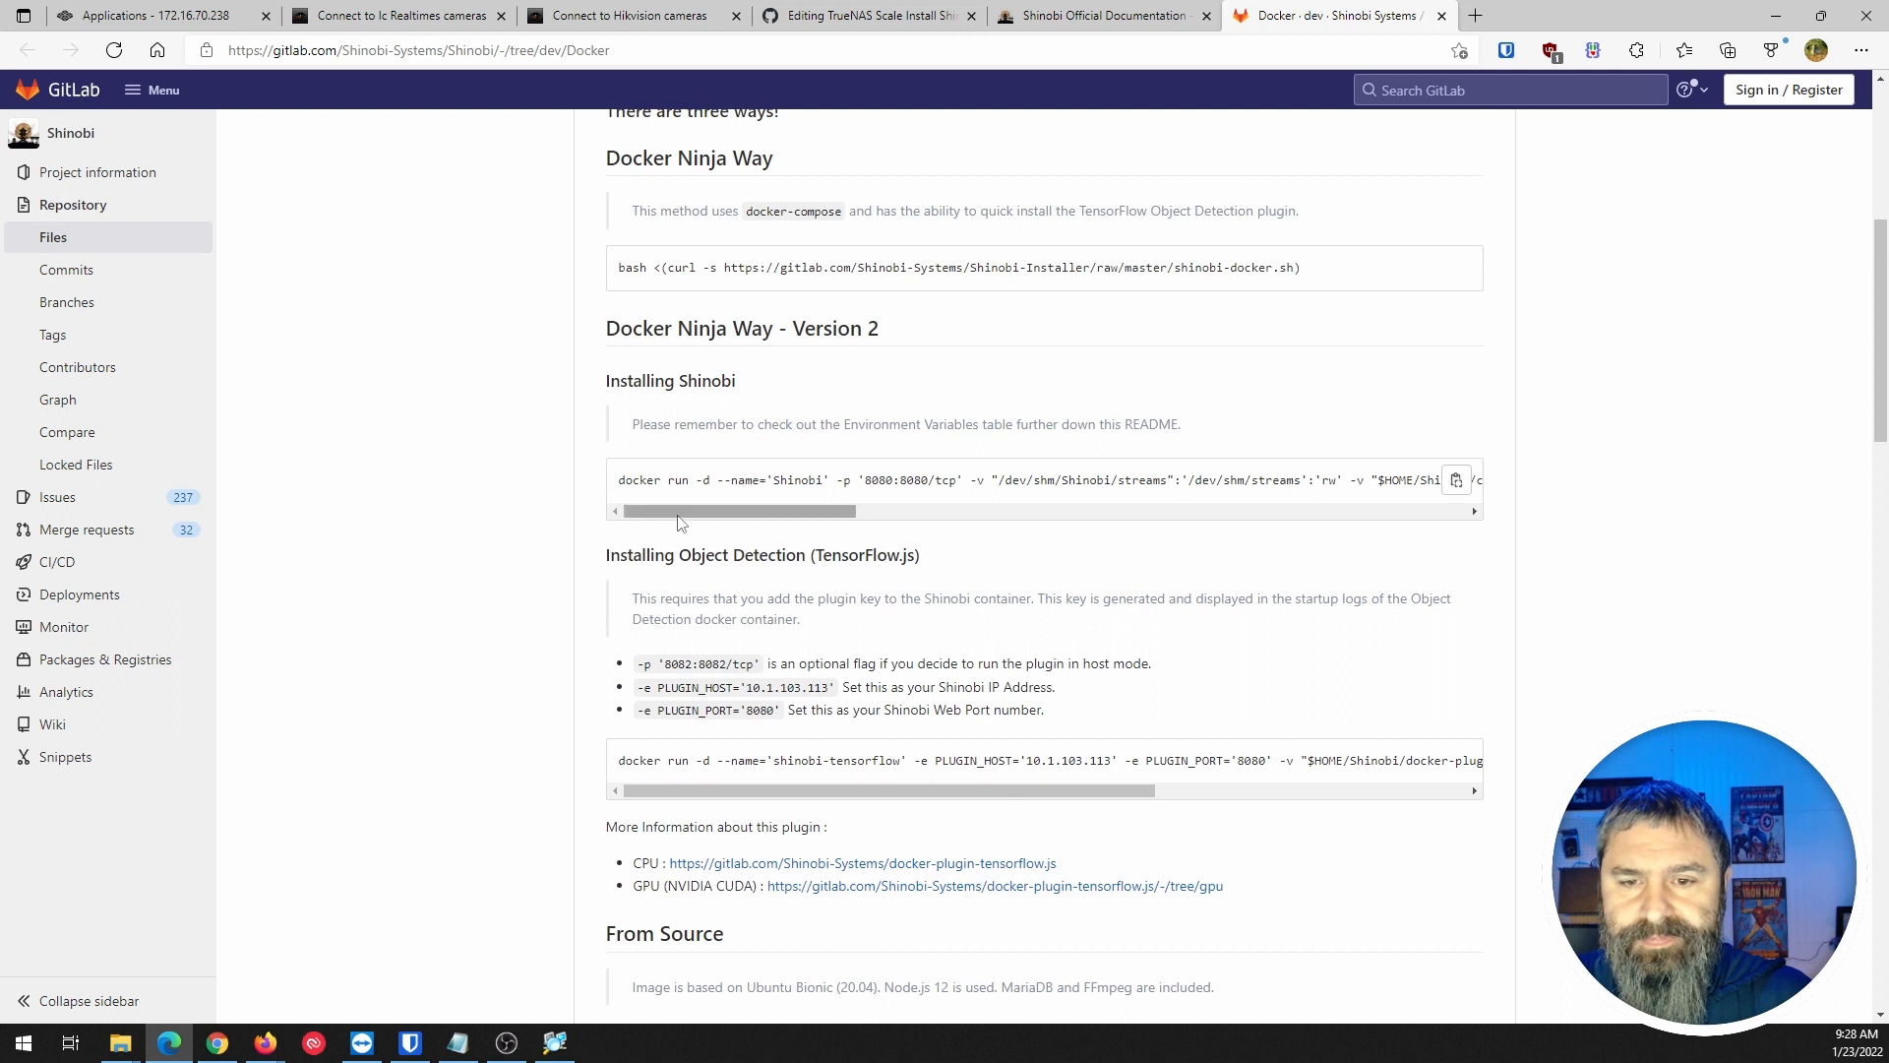
left_click_drag(681, 512, 380, 475)
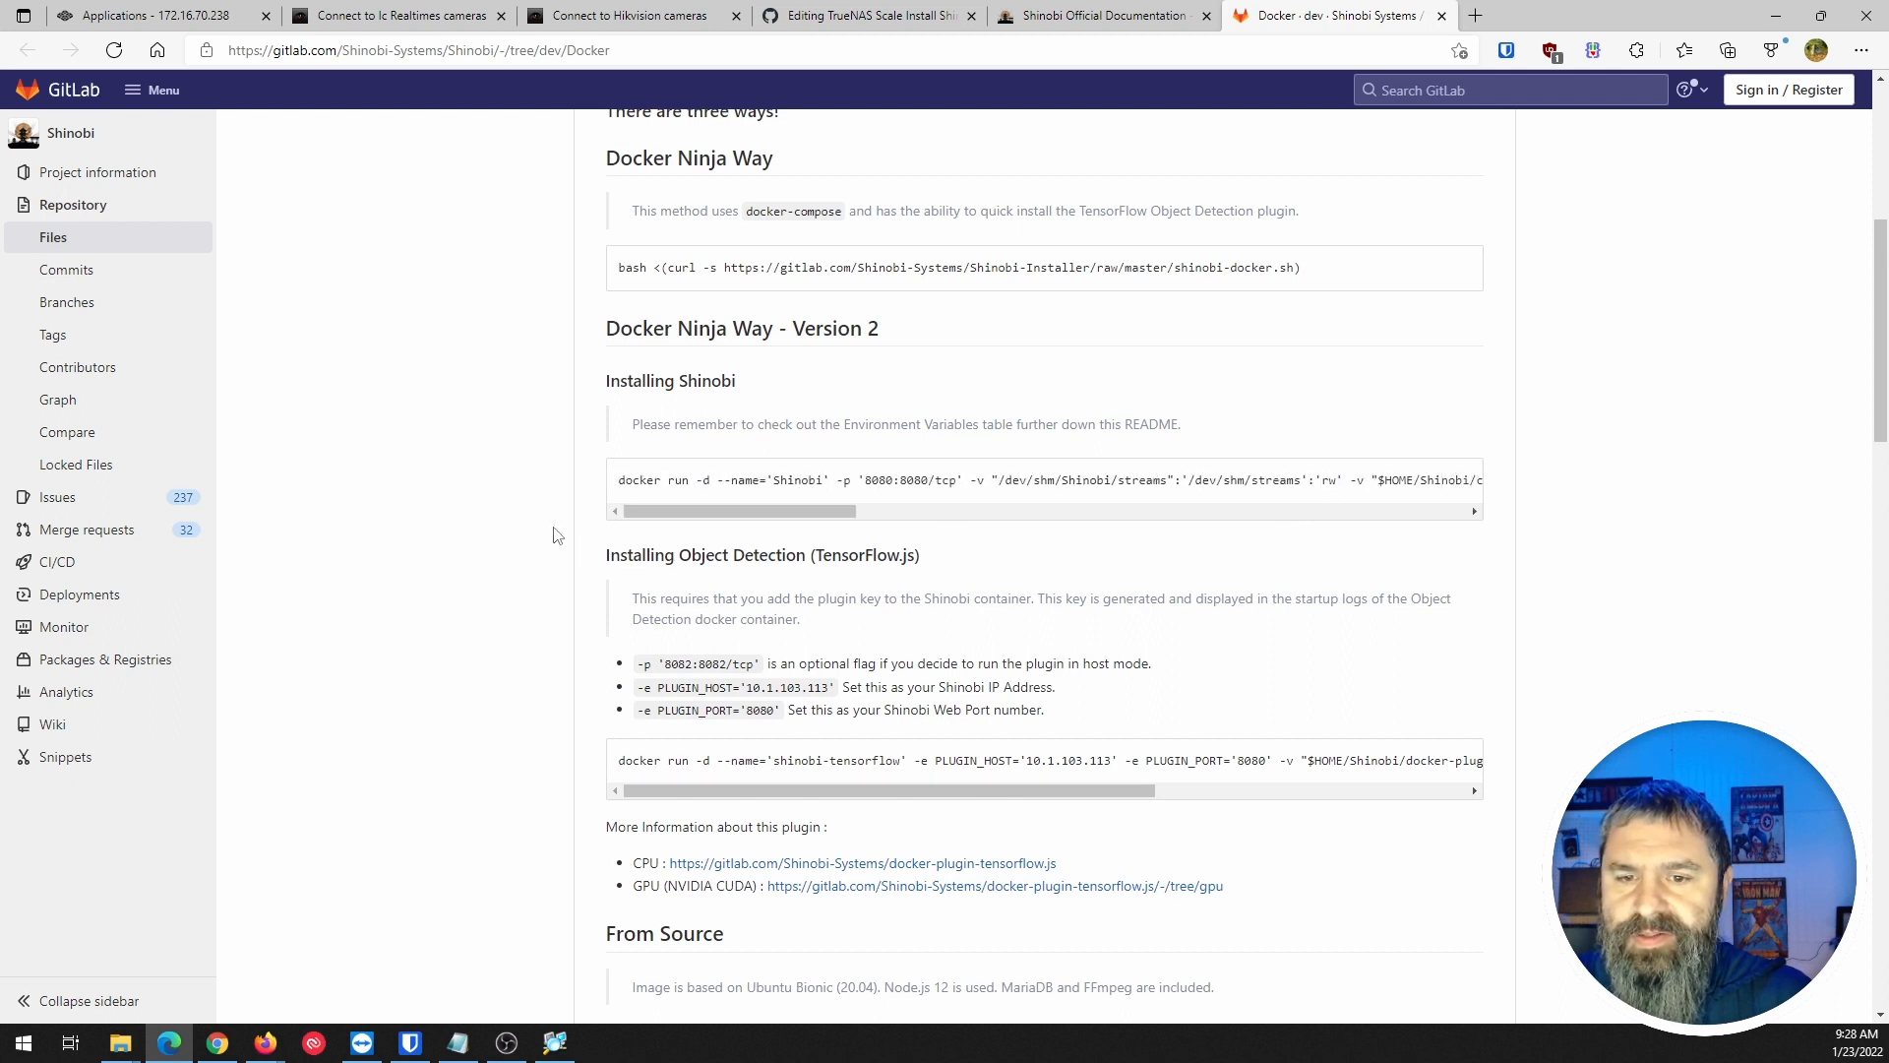
scroll(489, 519, "down", 1)
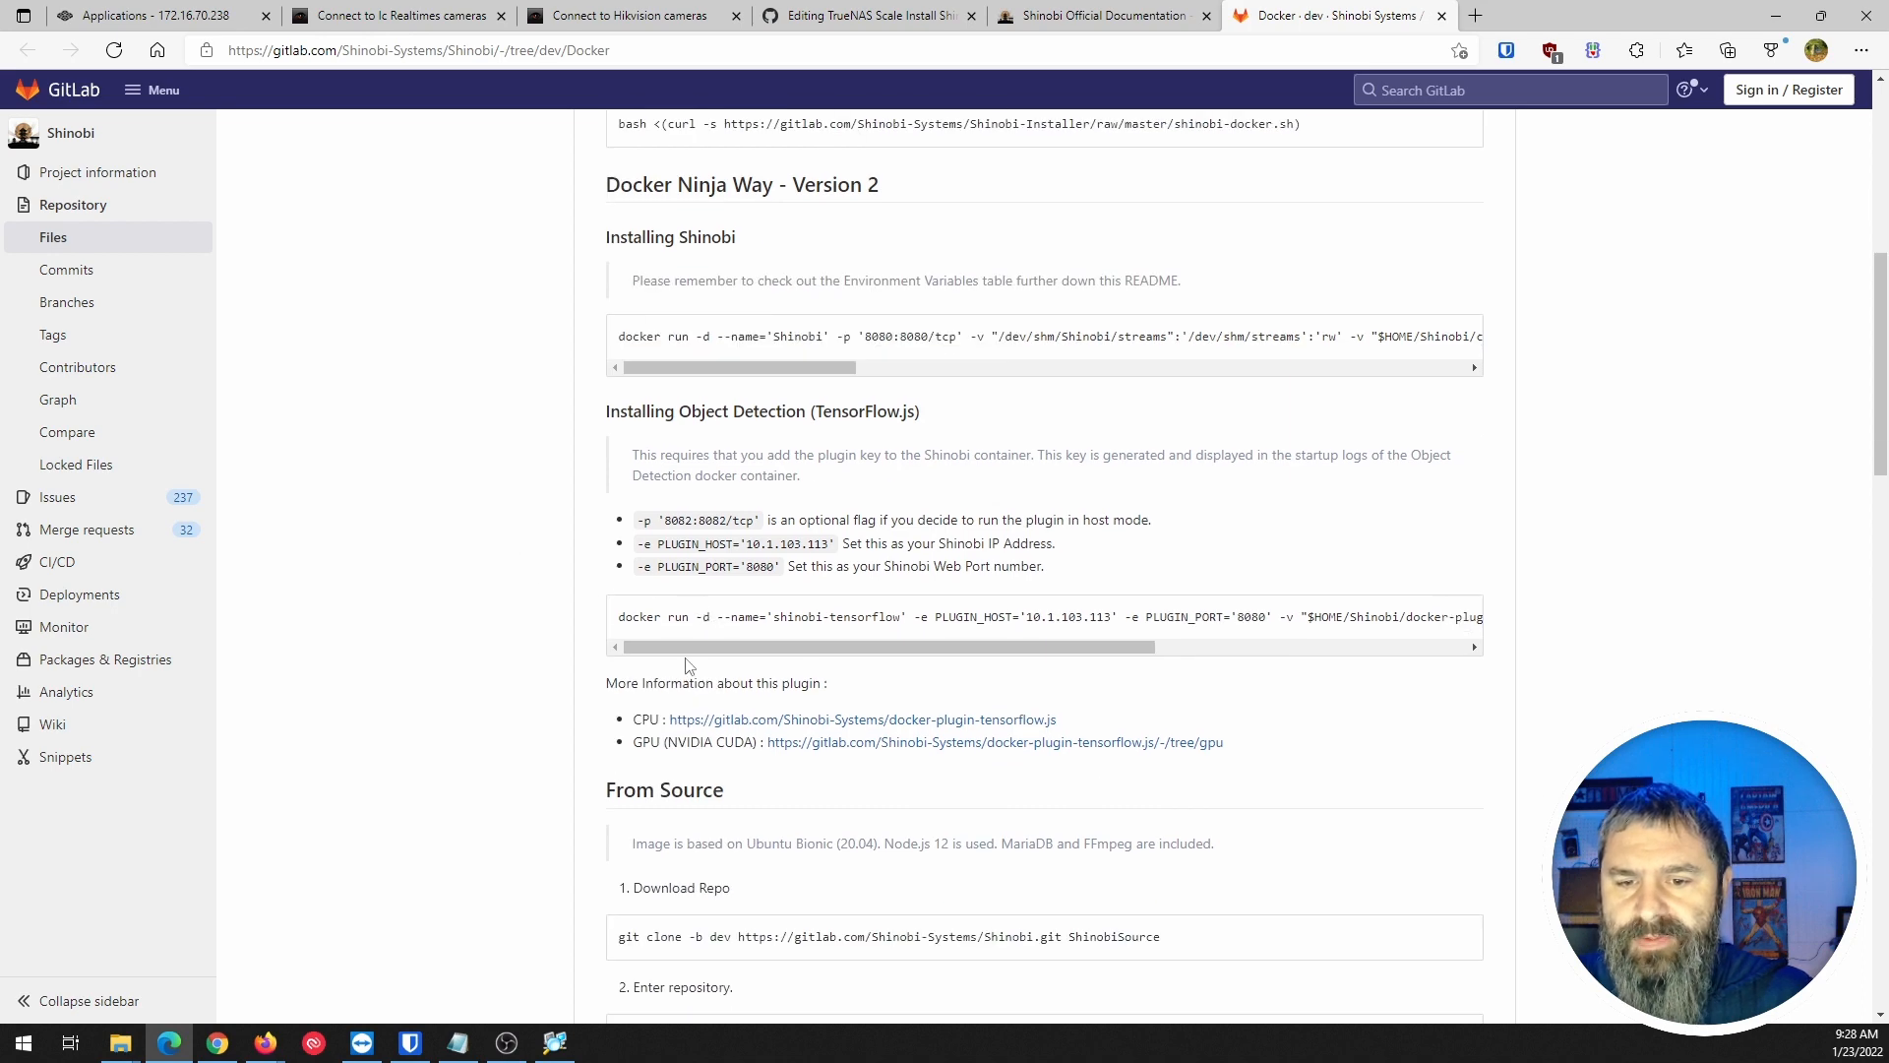
left_click_drag(768, 649, 433, 624)
scroll(433, 624, "down", 3)
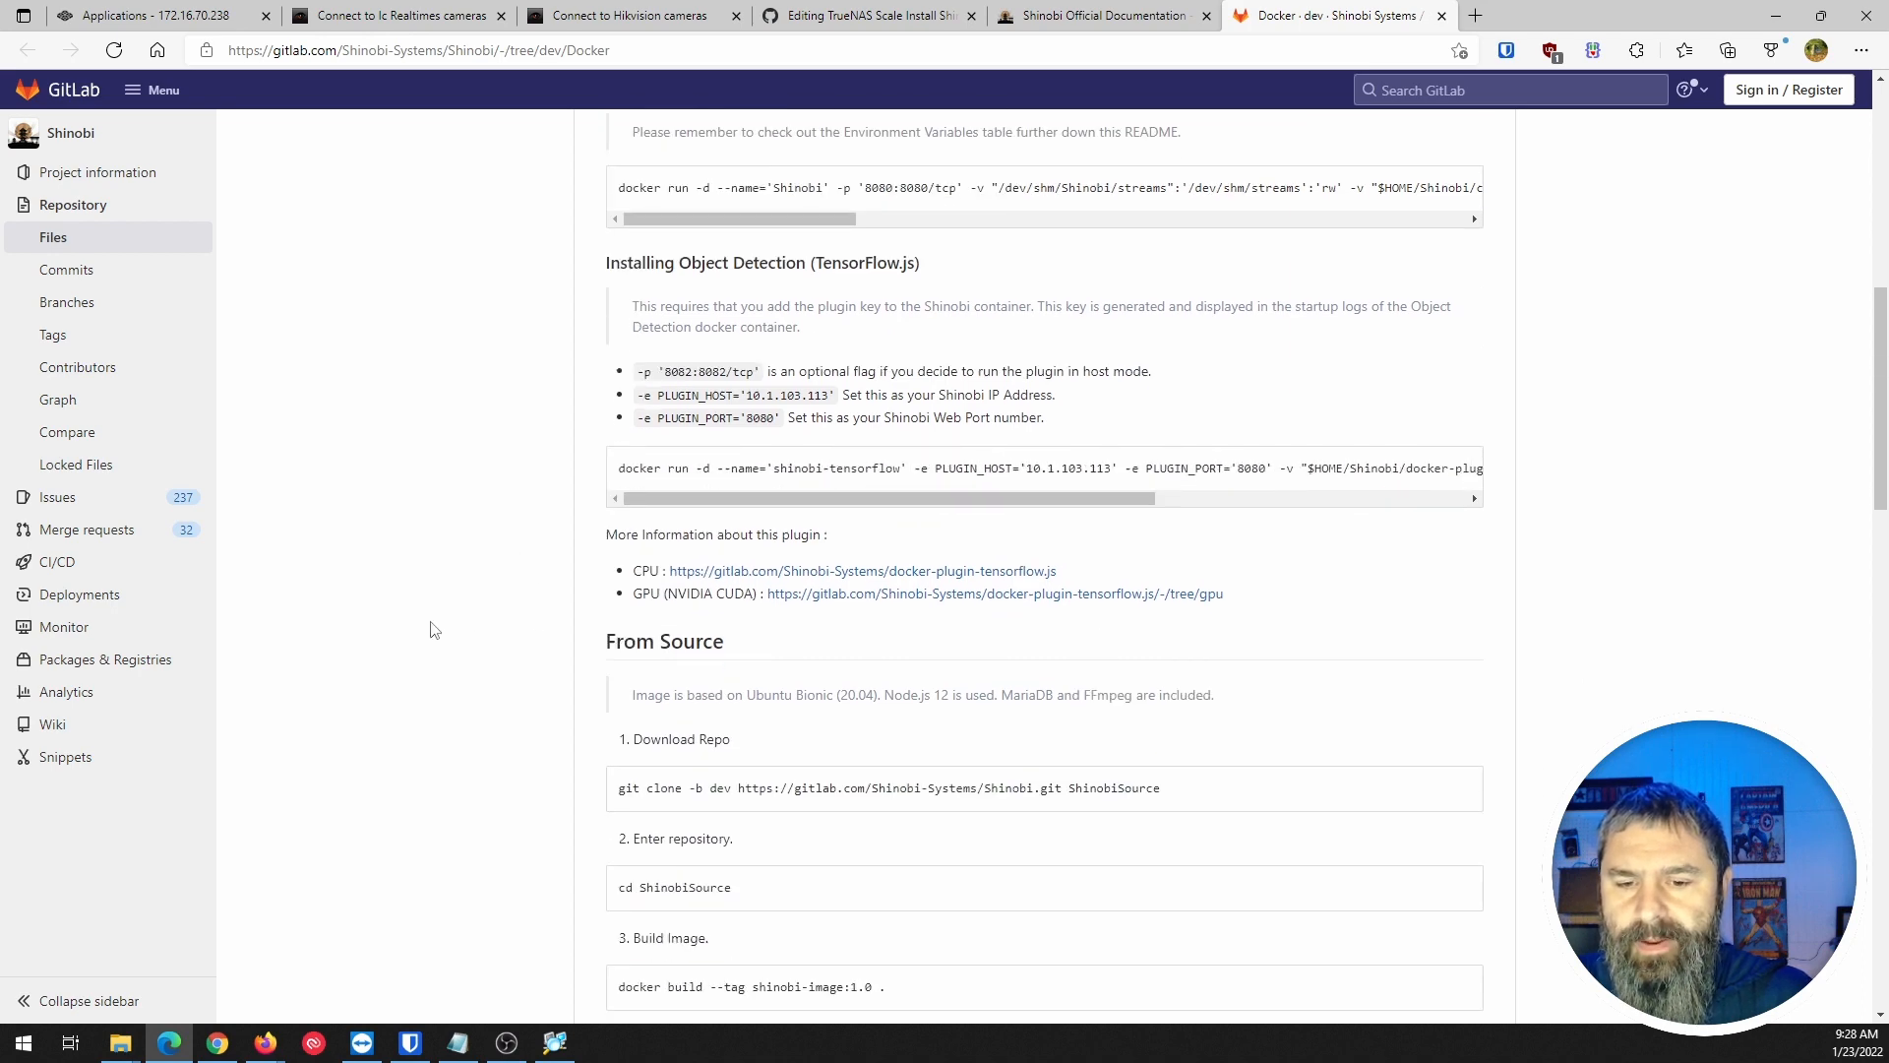
scroll(569, 765, "down", 2)
scroll(569, 766, "up", 10)
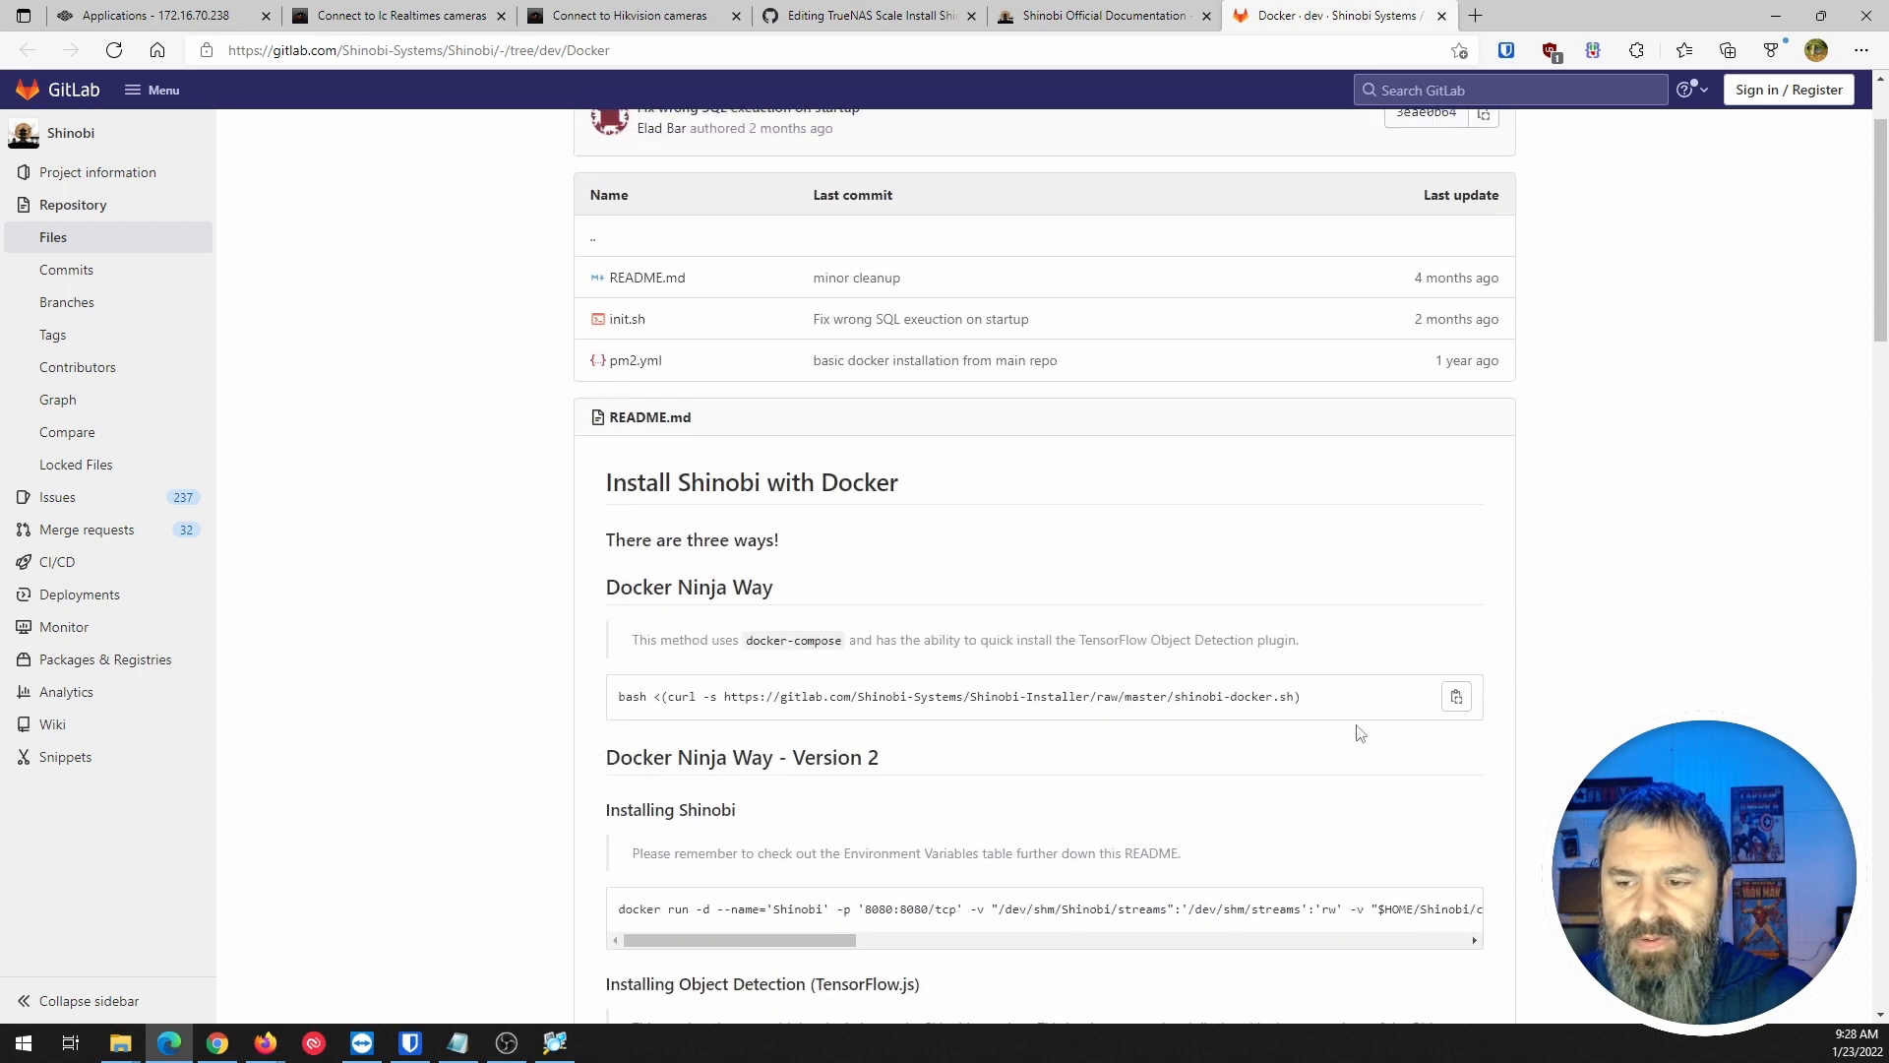
left_click(1456, 696)
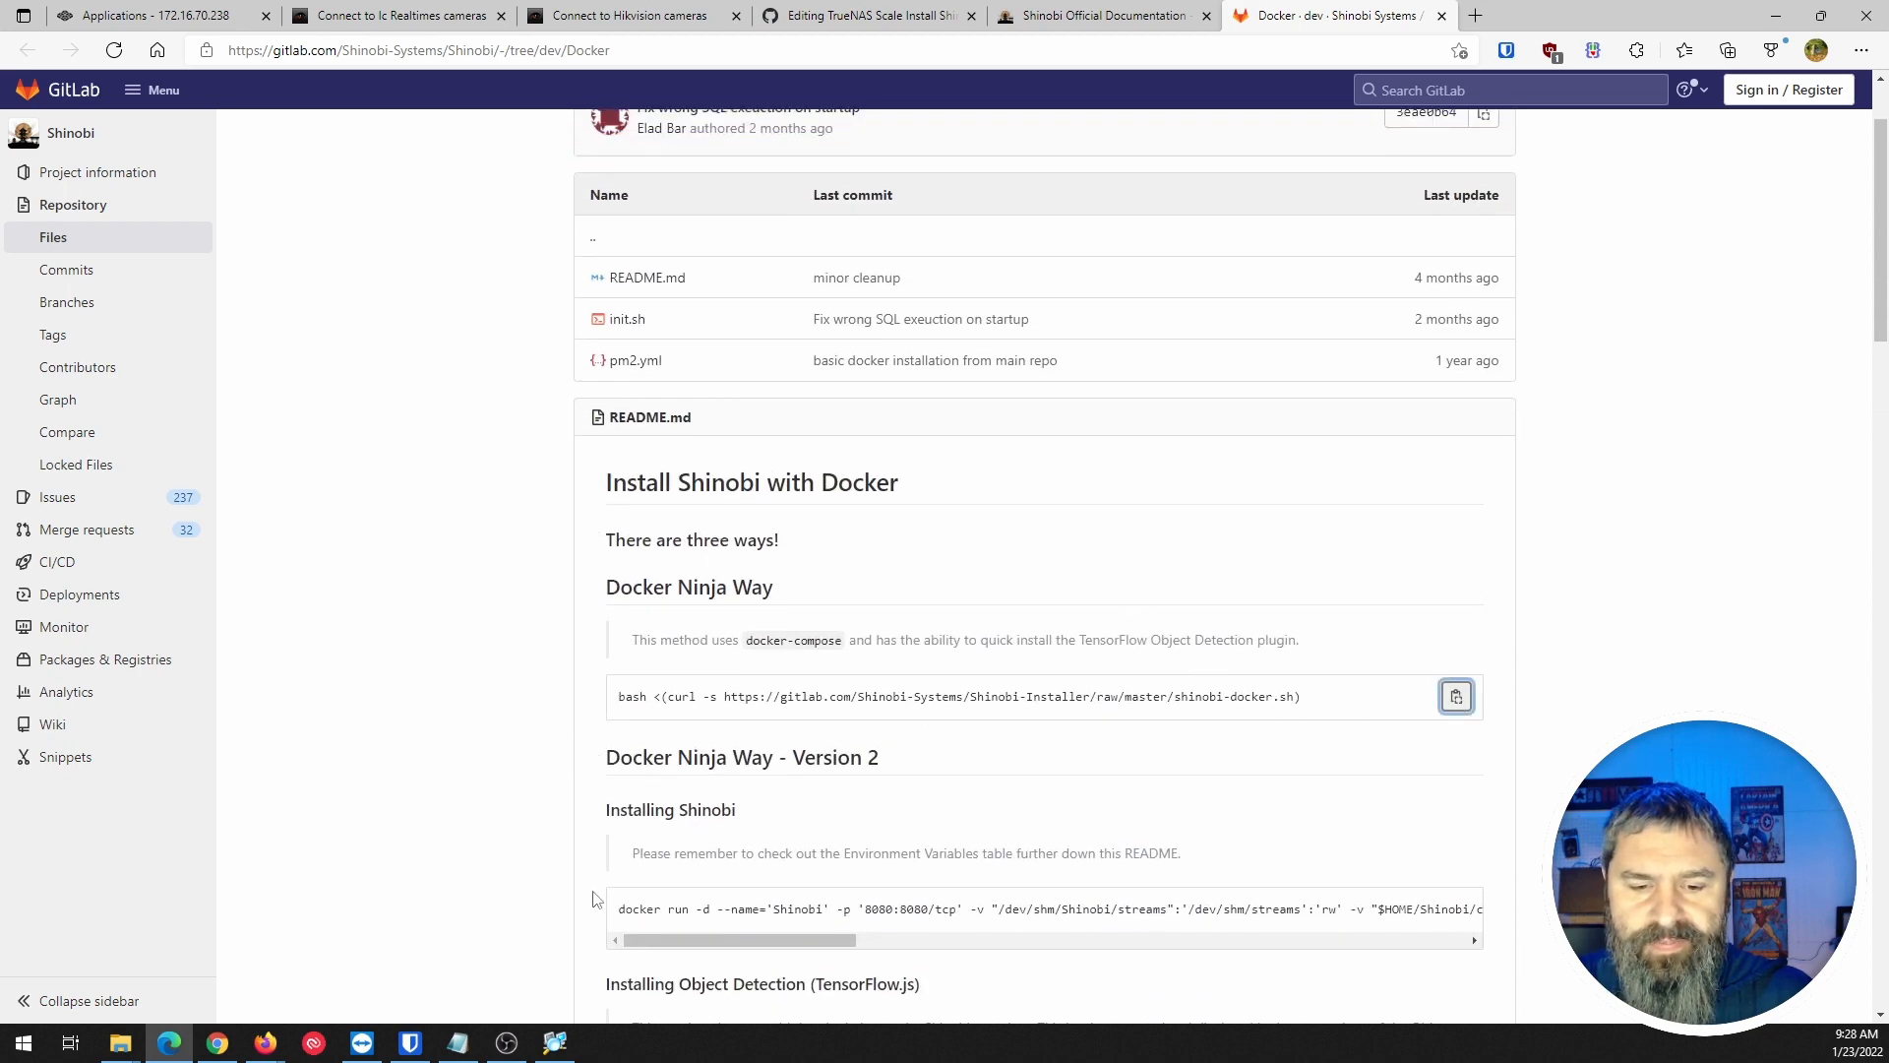
Launch Notepad from Start search and paste the copied docker run command.
left_click(27, 1047)
type("notepad")
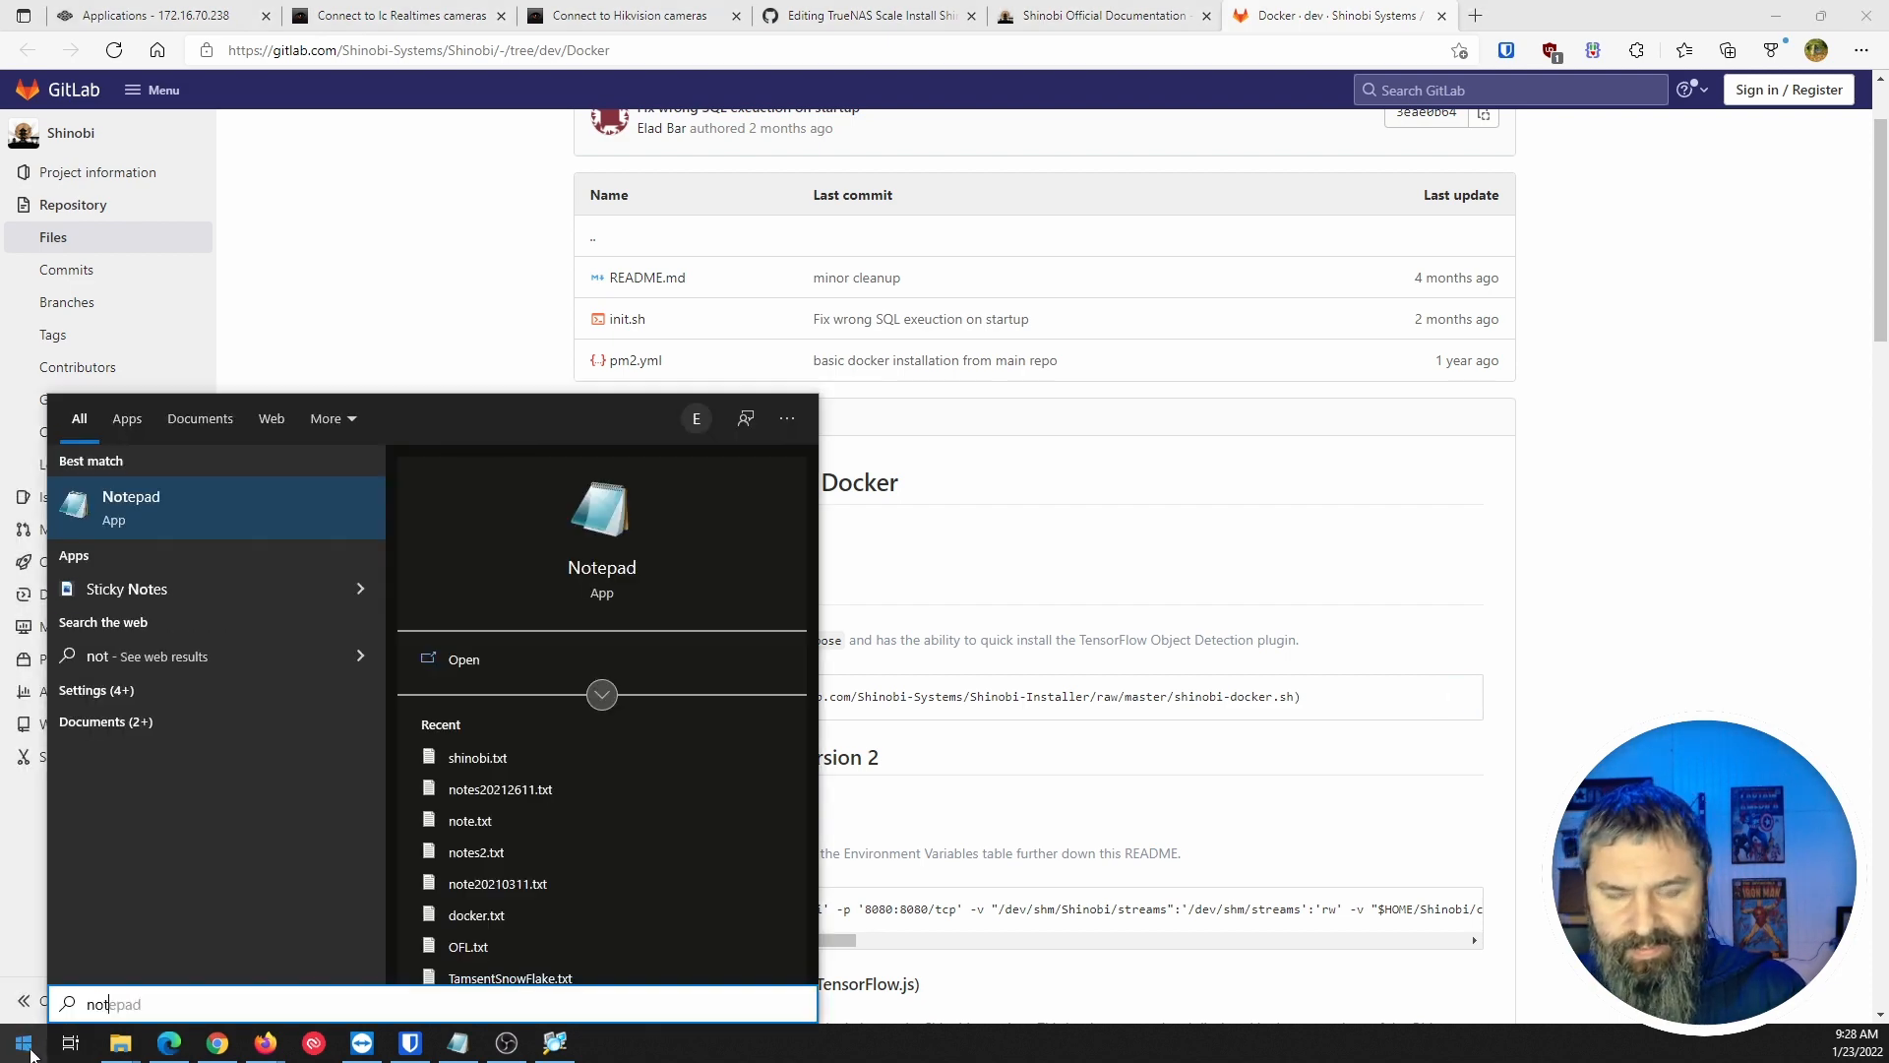
key("Return")
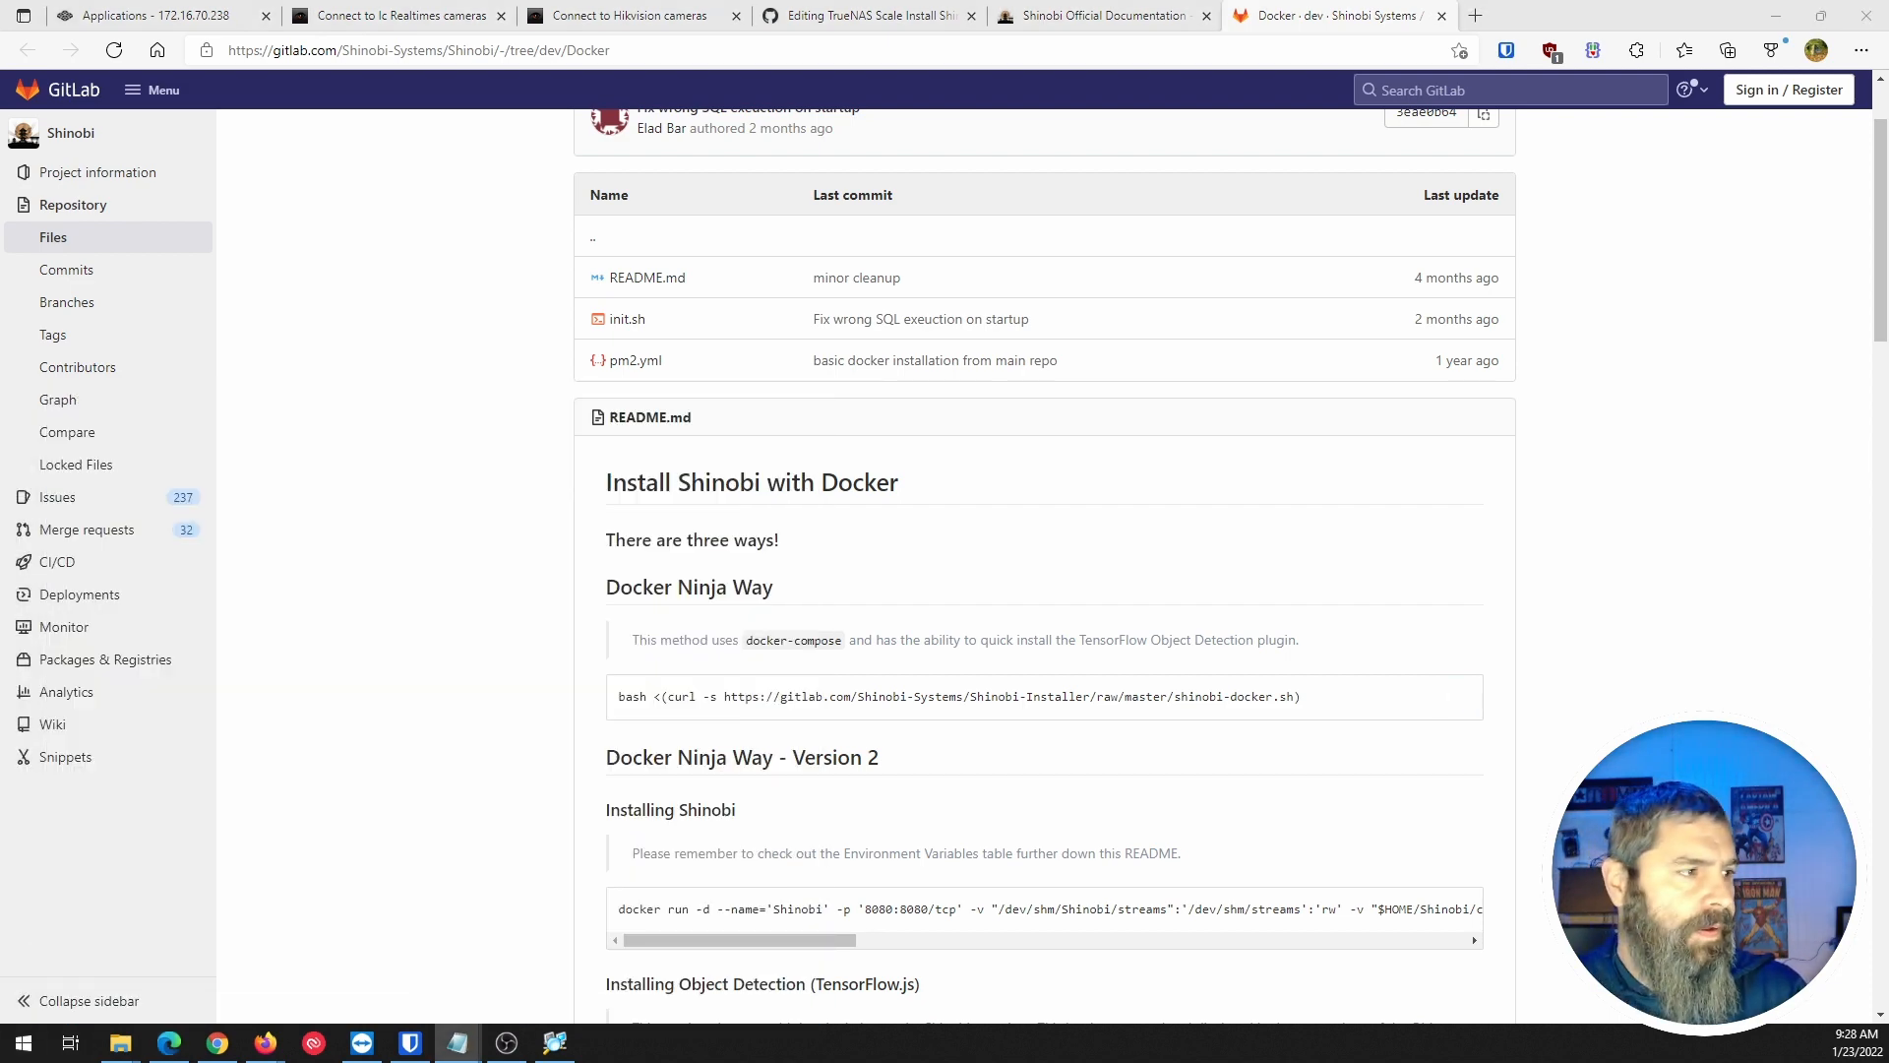
left_click_drag(669, 344, 691, 215)
right_click(655, 341)
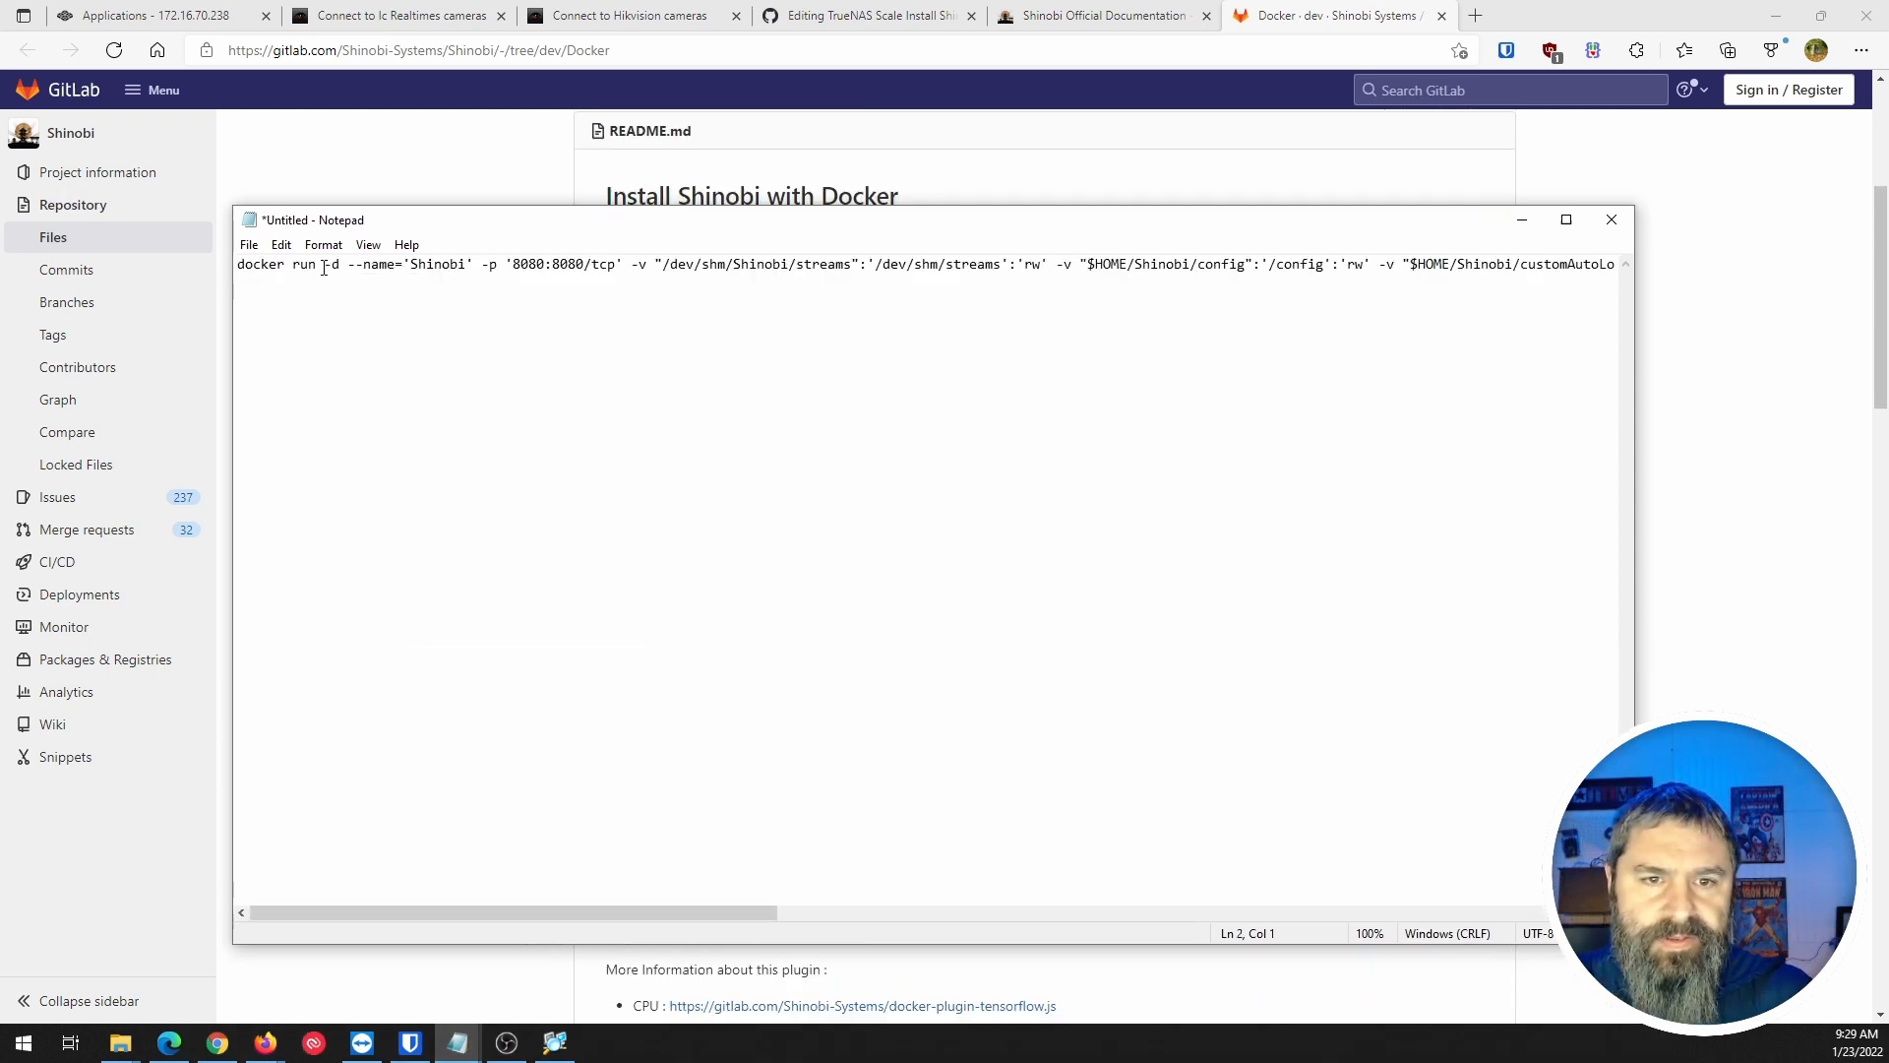
Put the port, streams, config and customAutoLoad options onto separate lines.
left_click(483, 264)
key("Return")
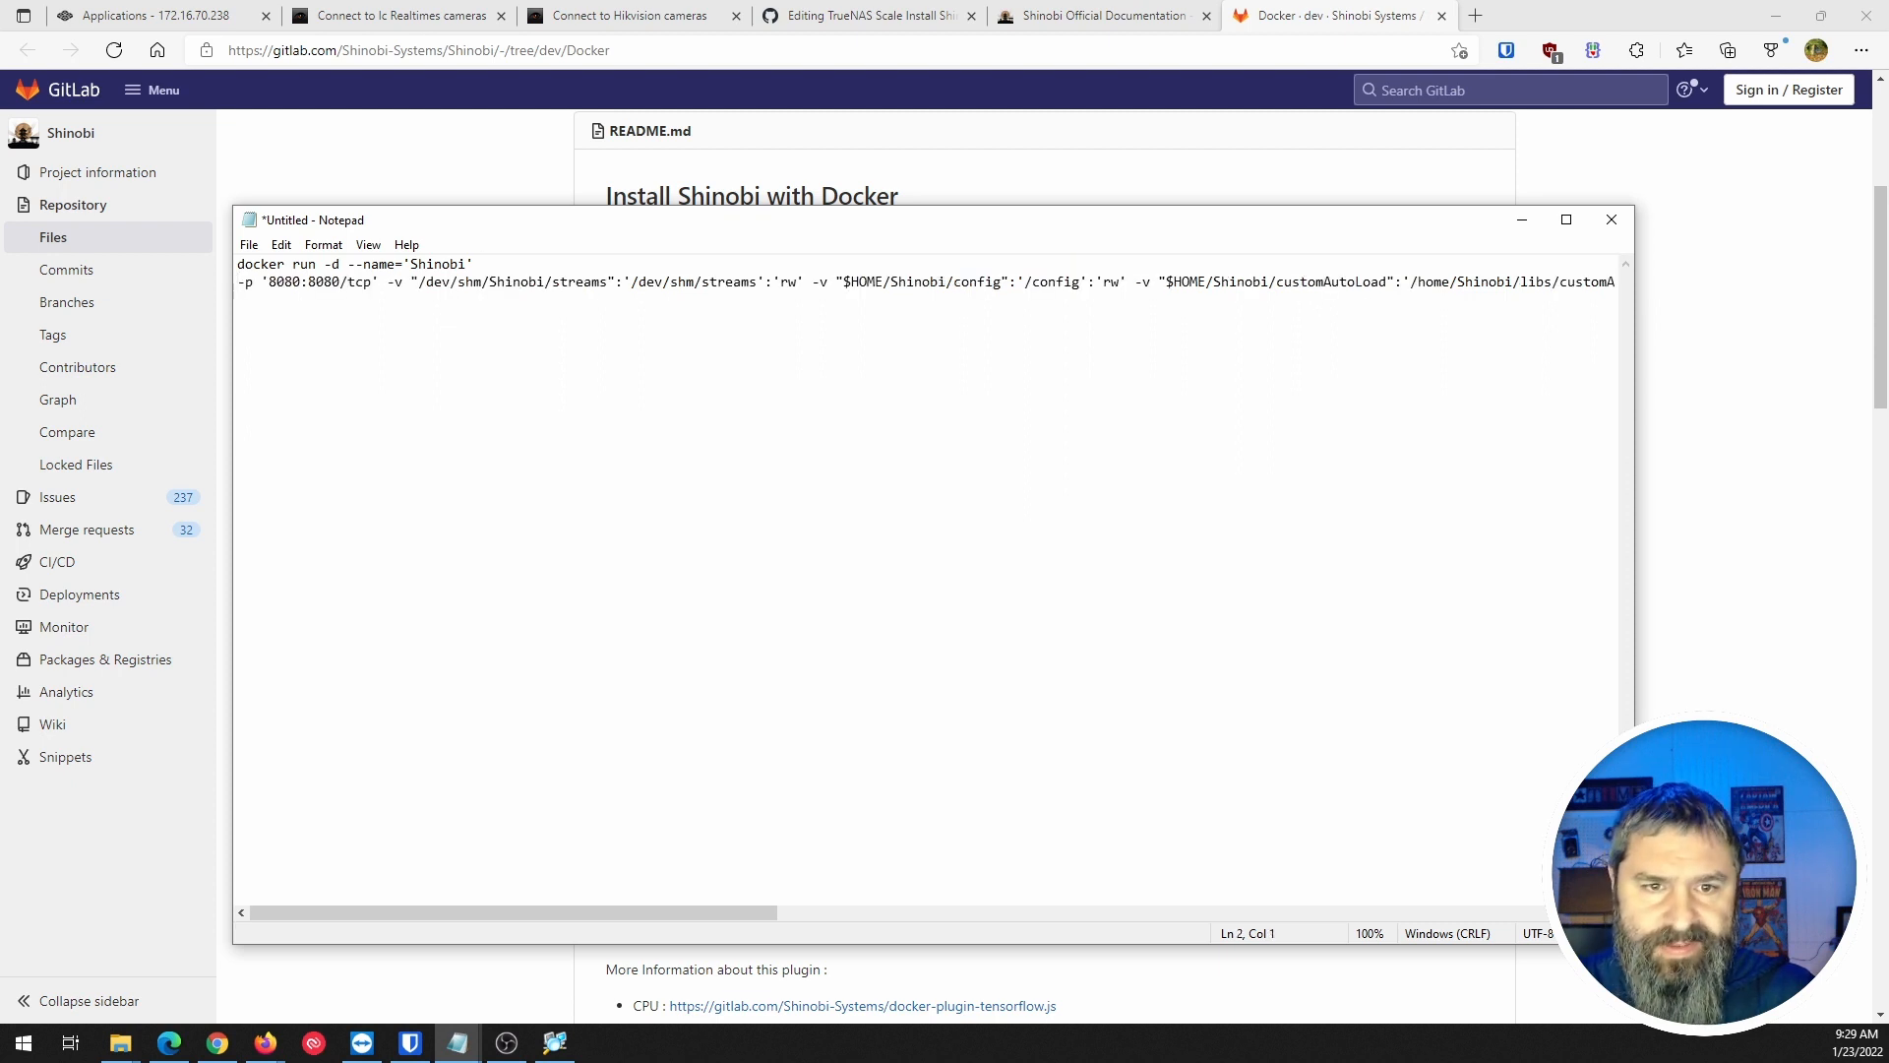
left_click(387, 283)
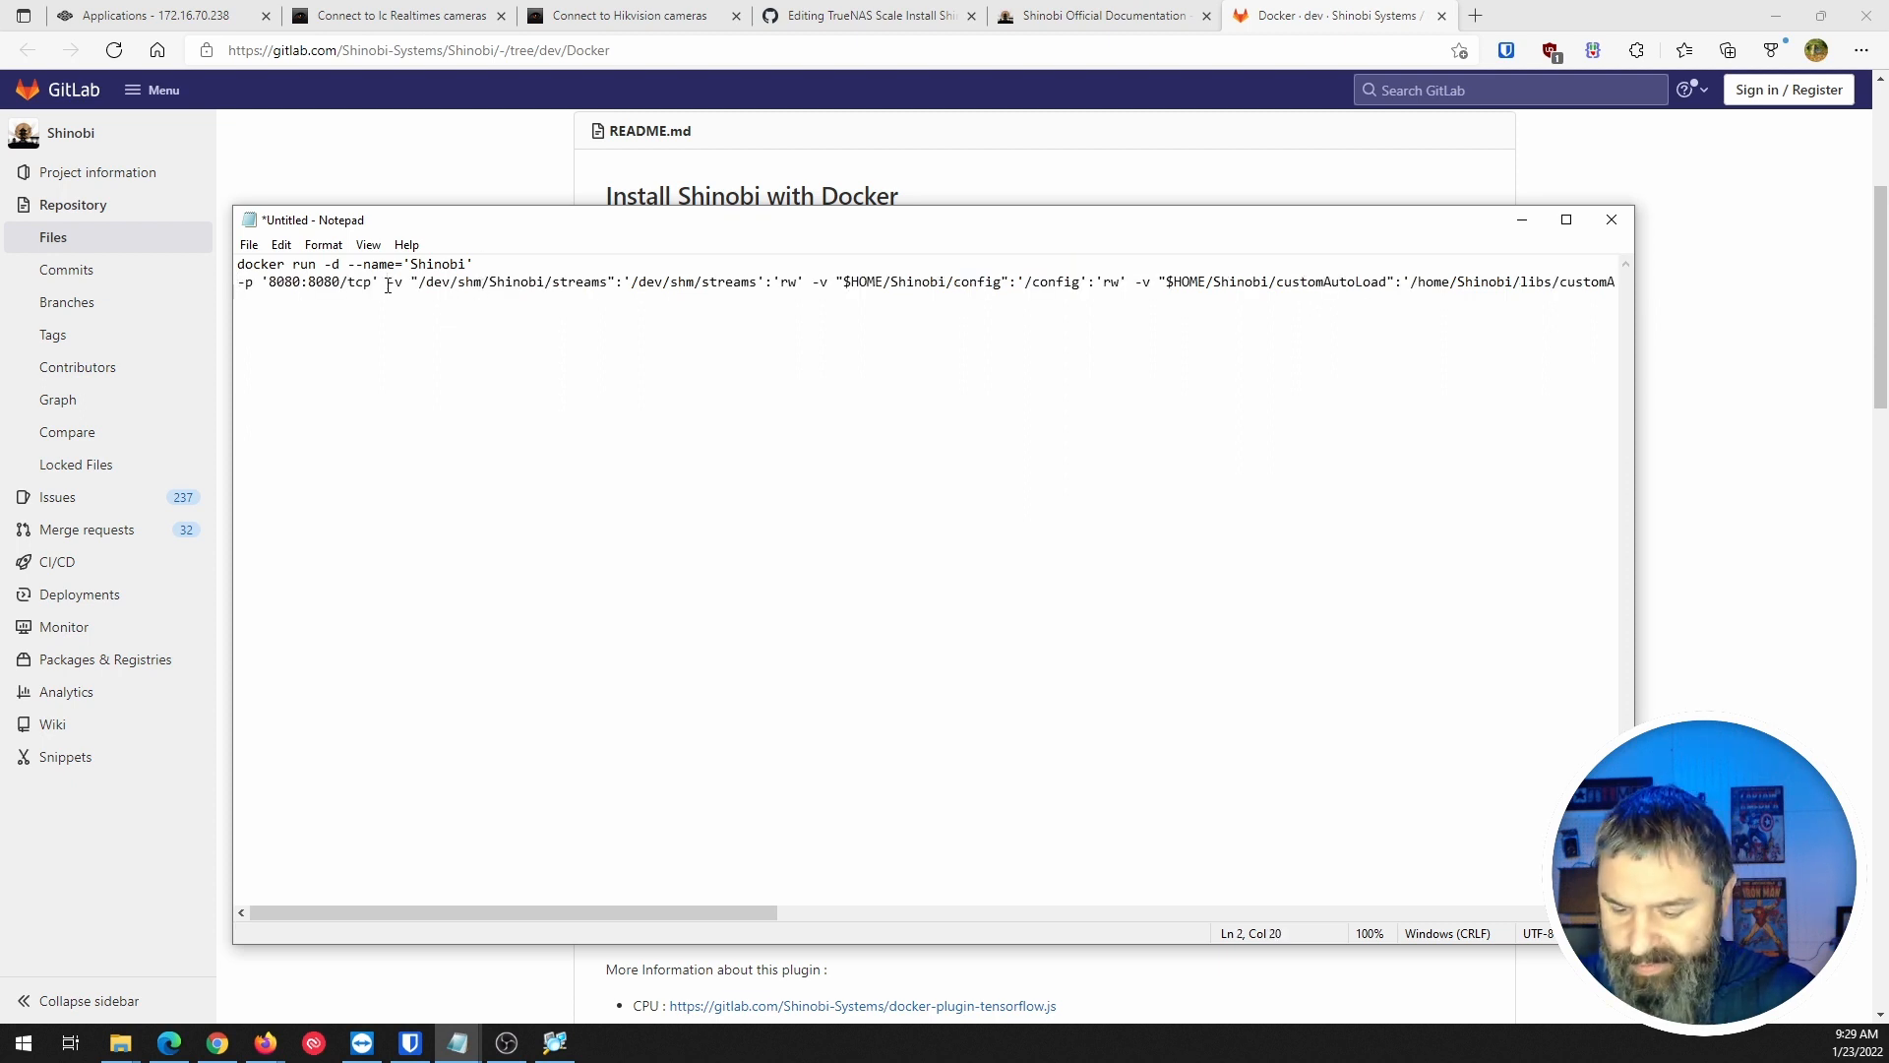
key("Return")
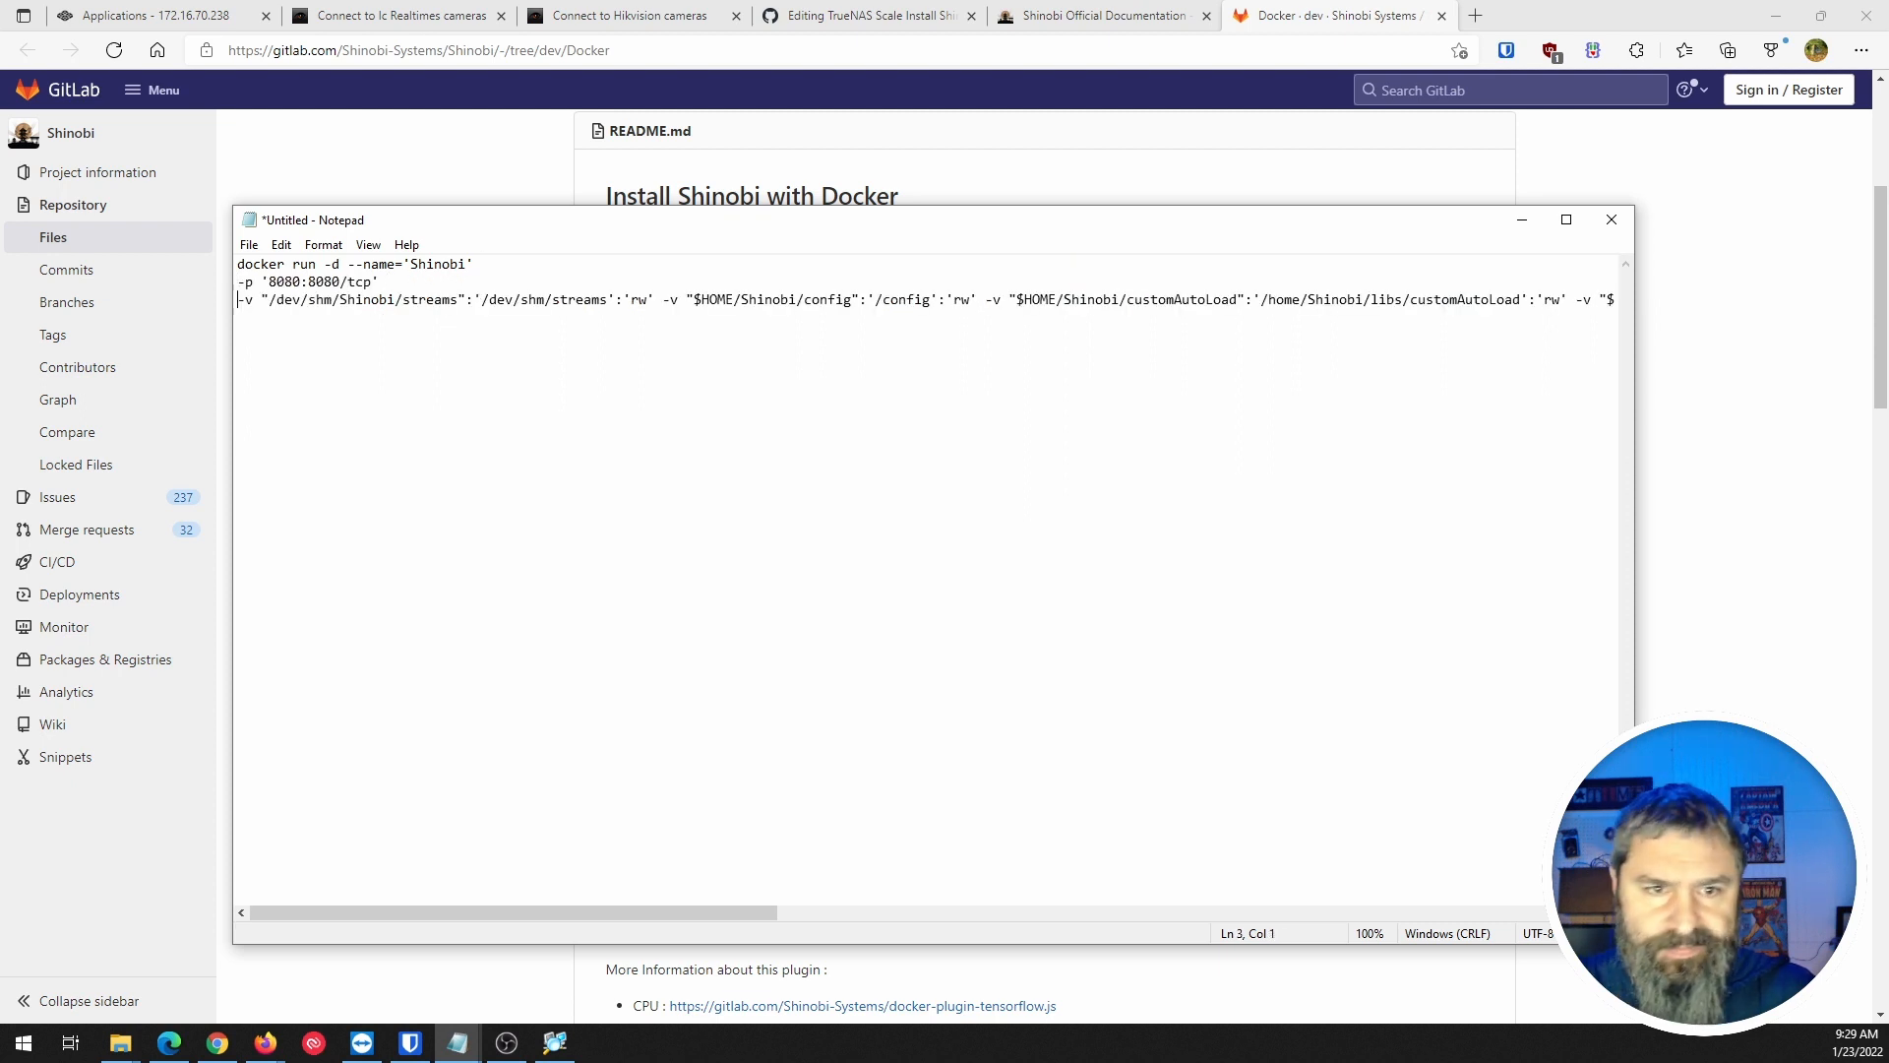
left_click(662, 298)
key("Return")
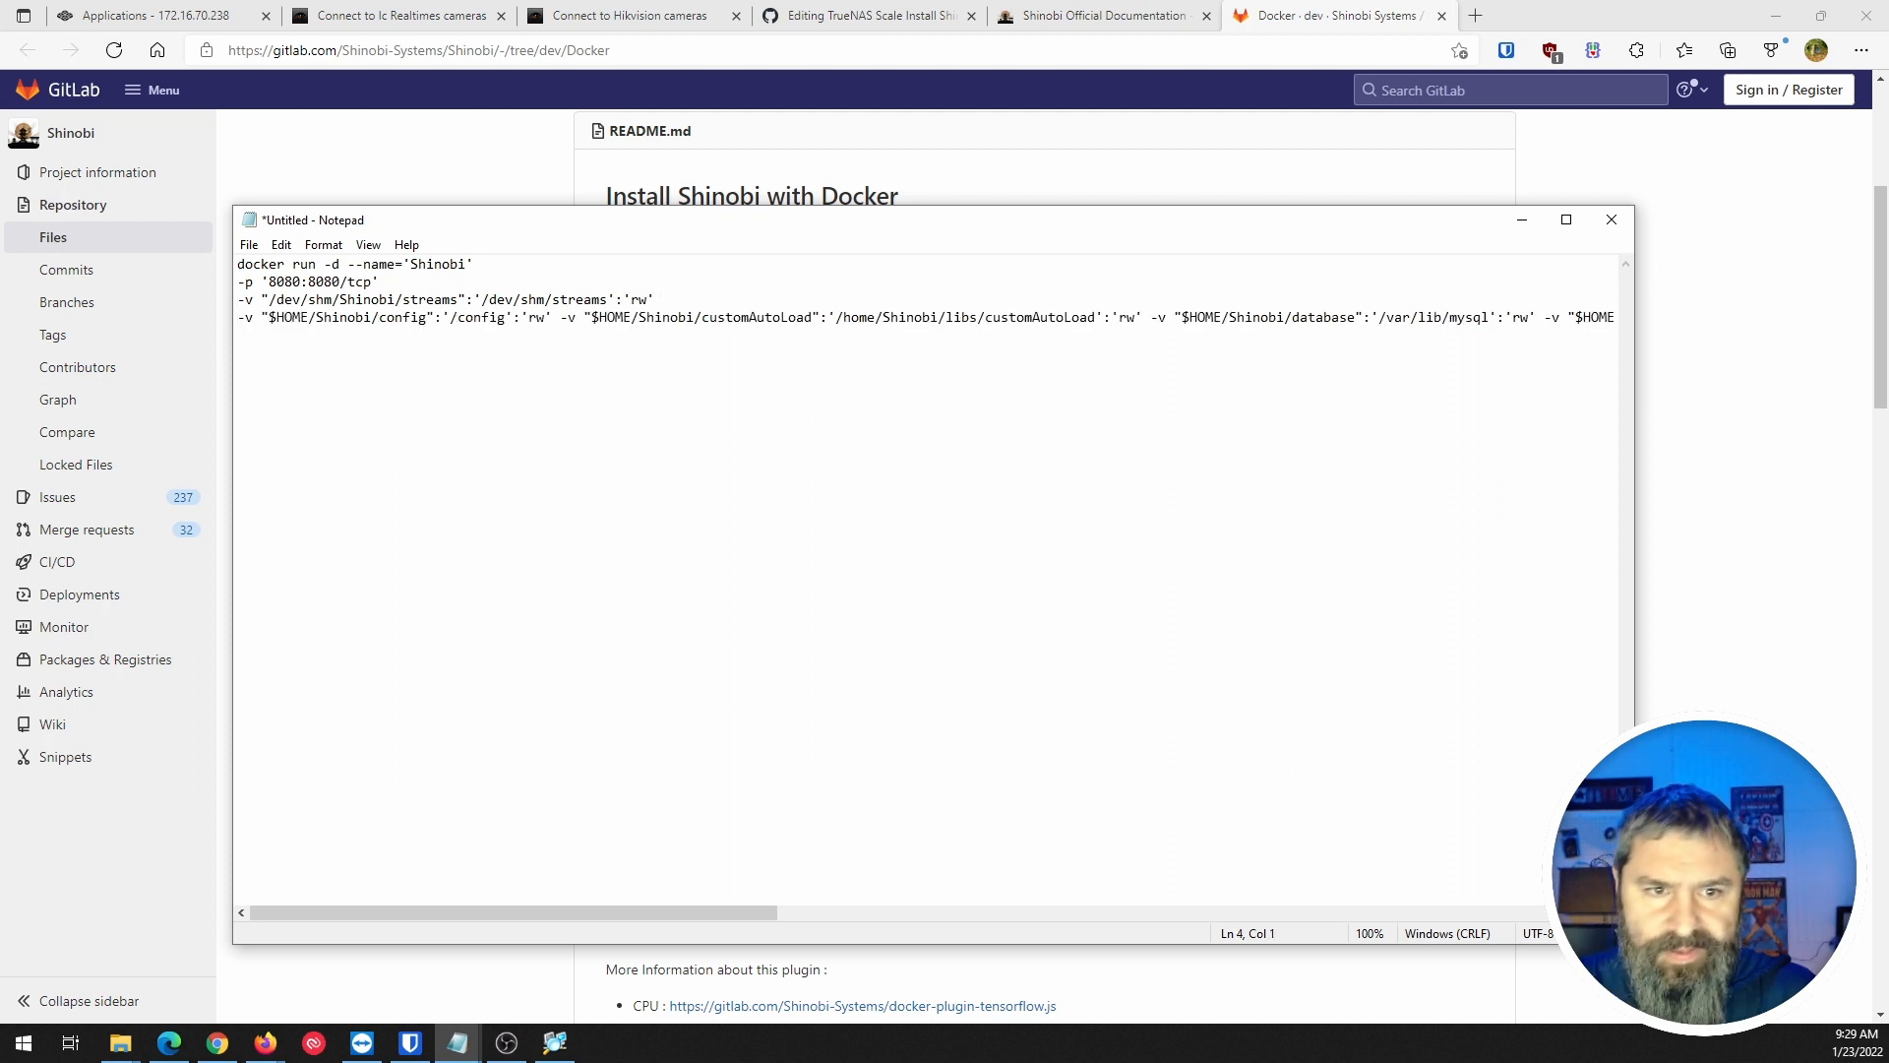
left_click(560, 317)
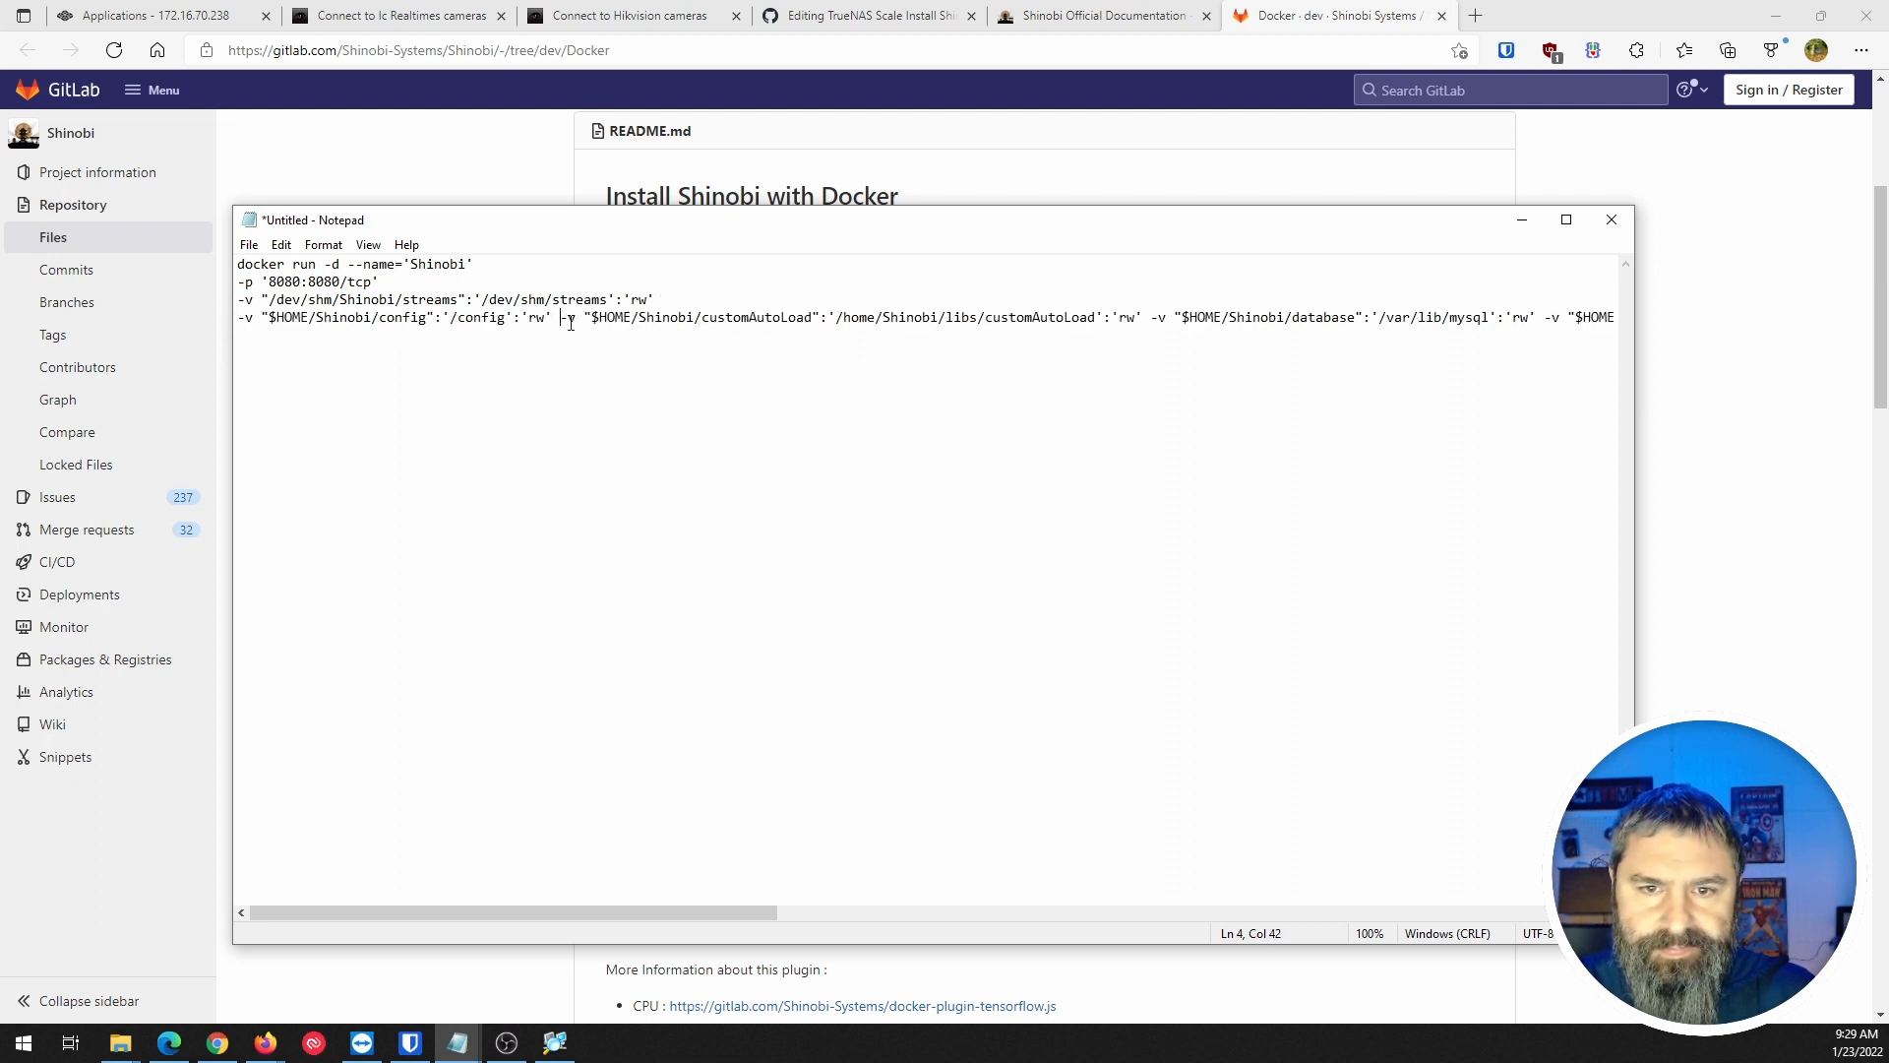
key("Return")
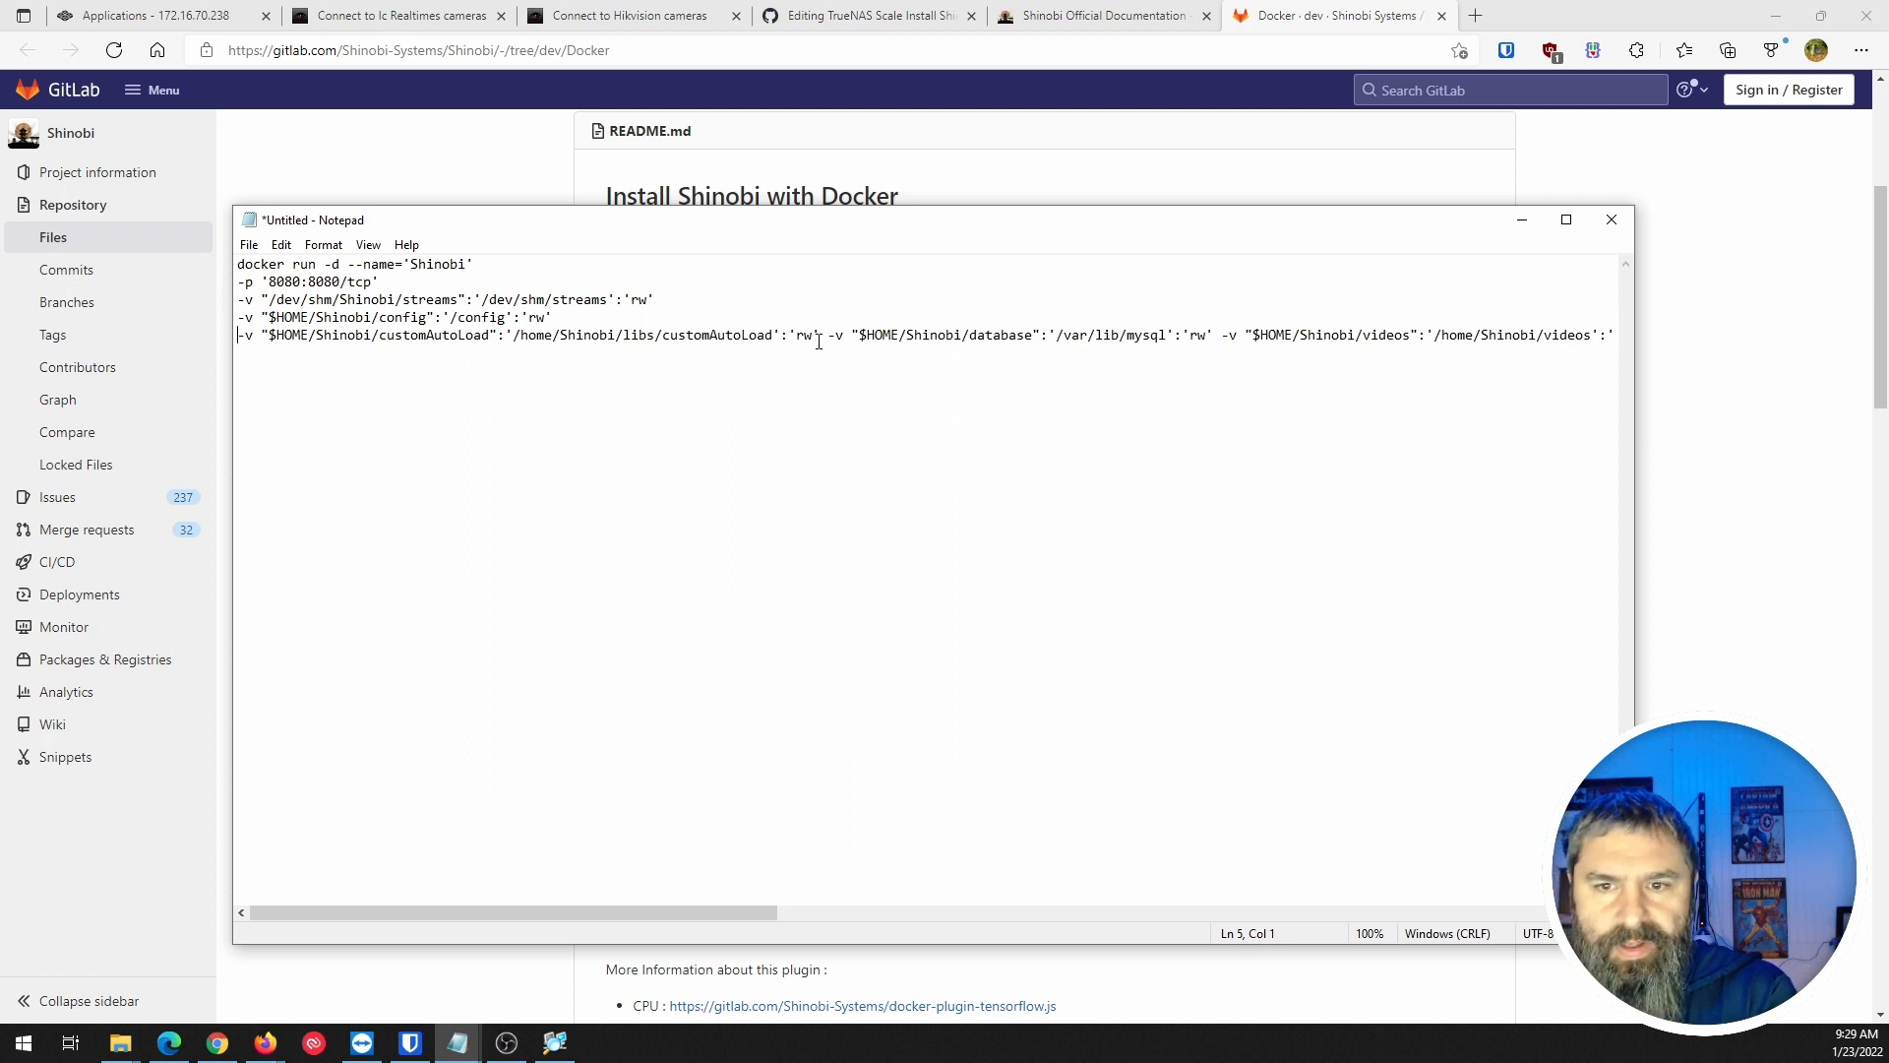
Put the database, videos, plugins and localtime volumes on their own lines.
key("Return")
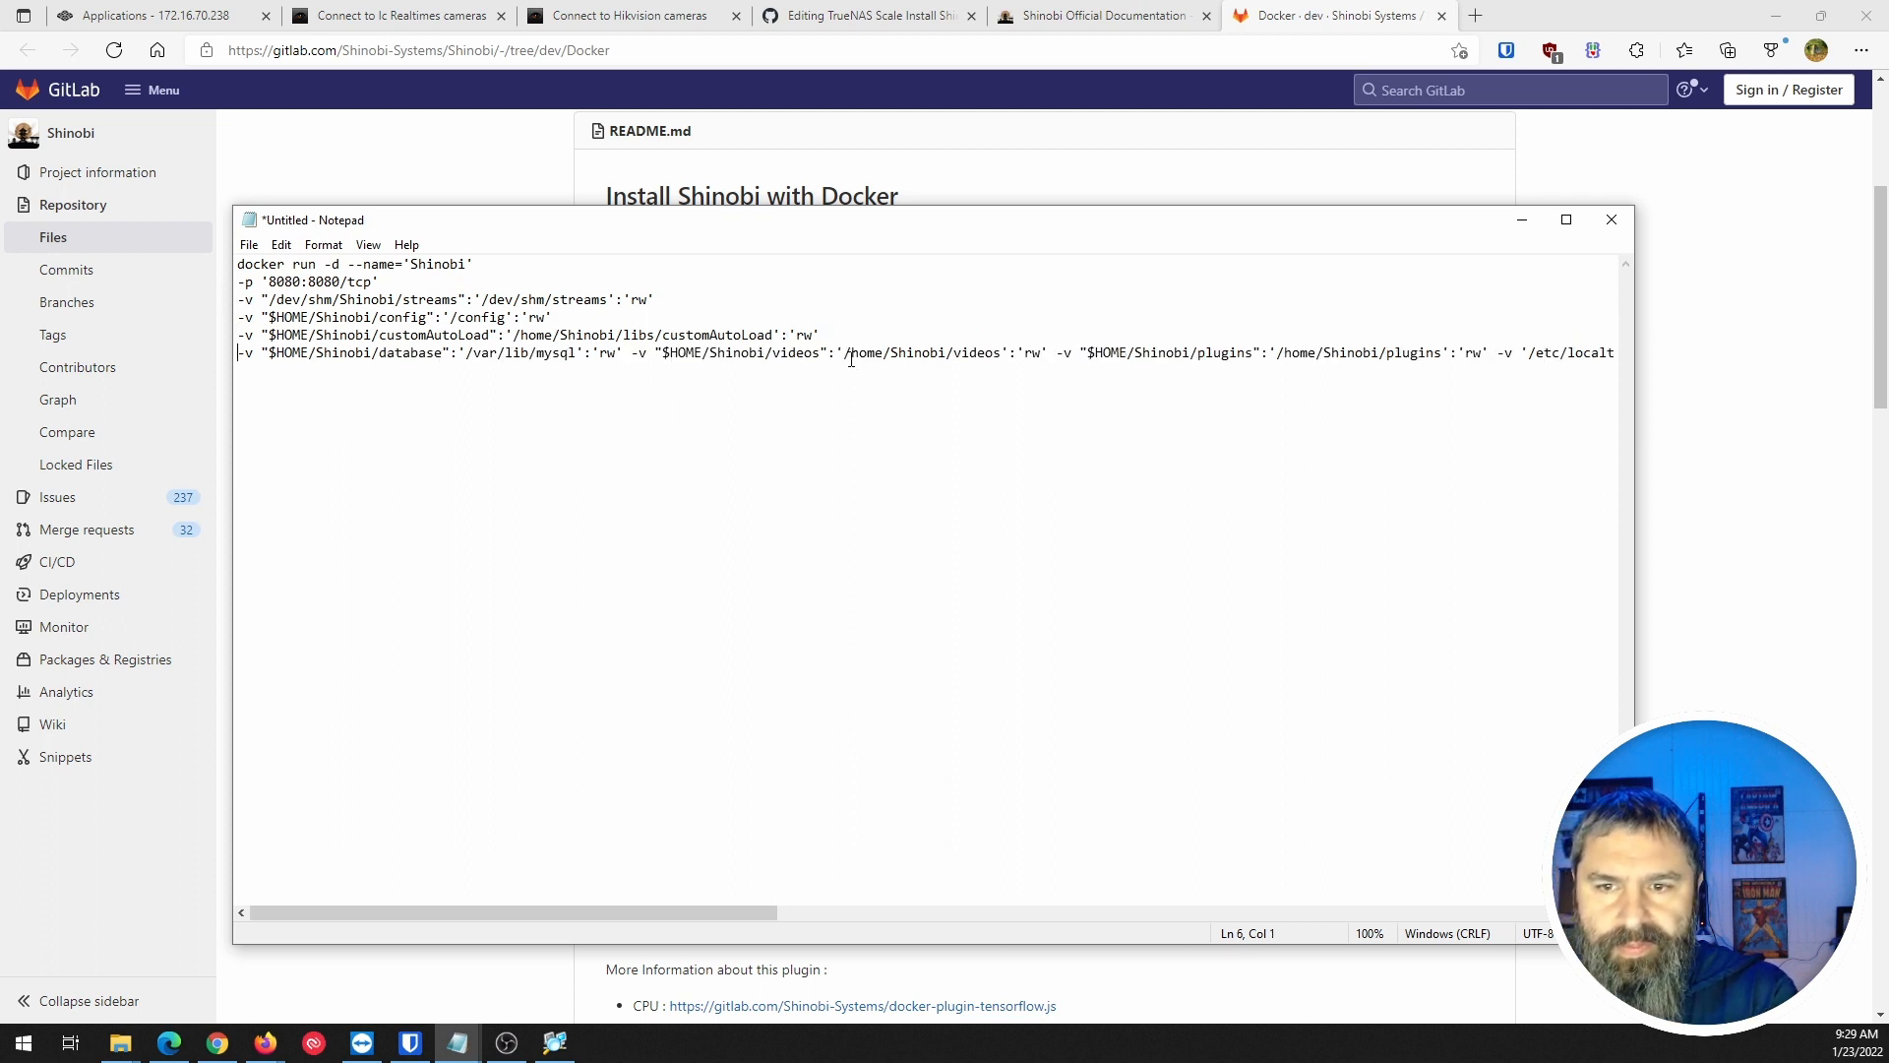
left_click(634, 355)
key("Return")
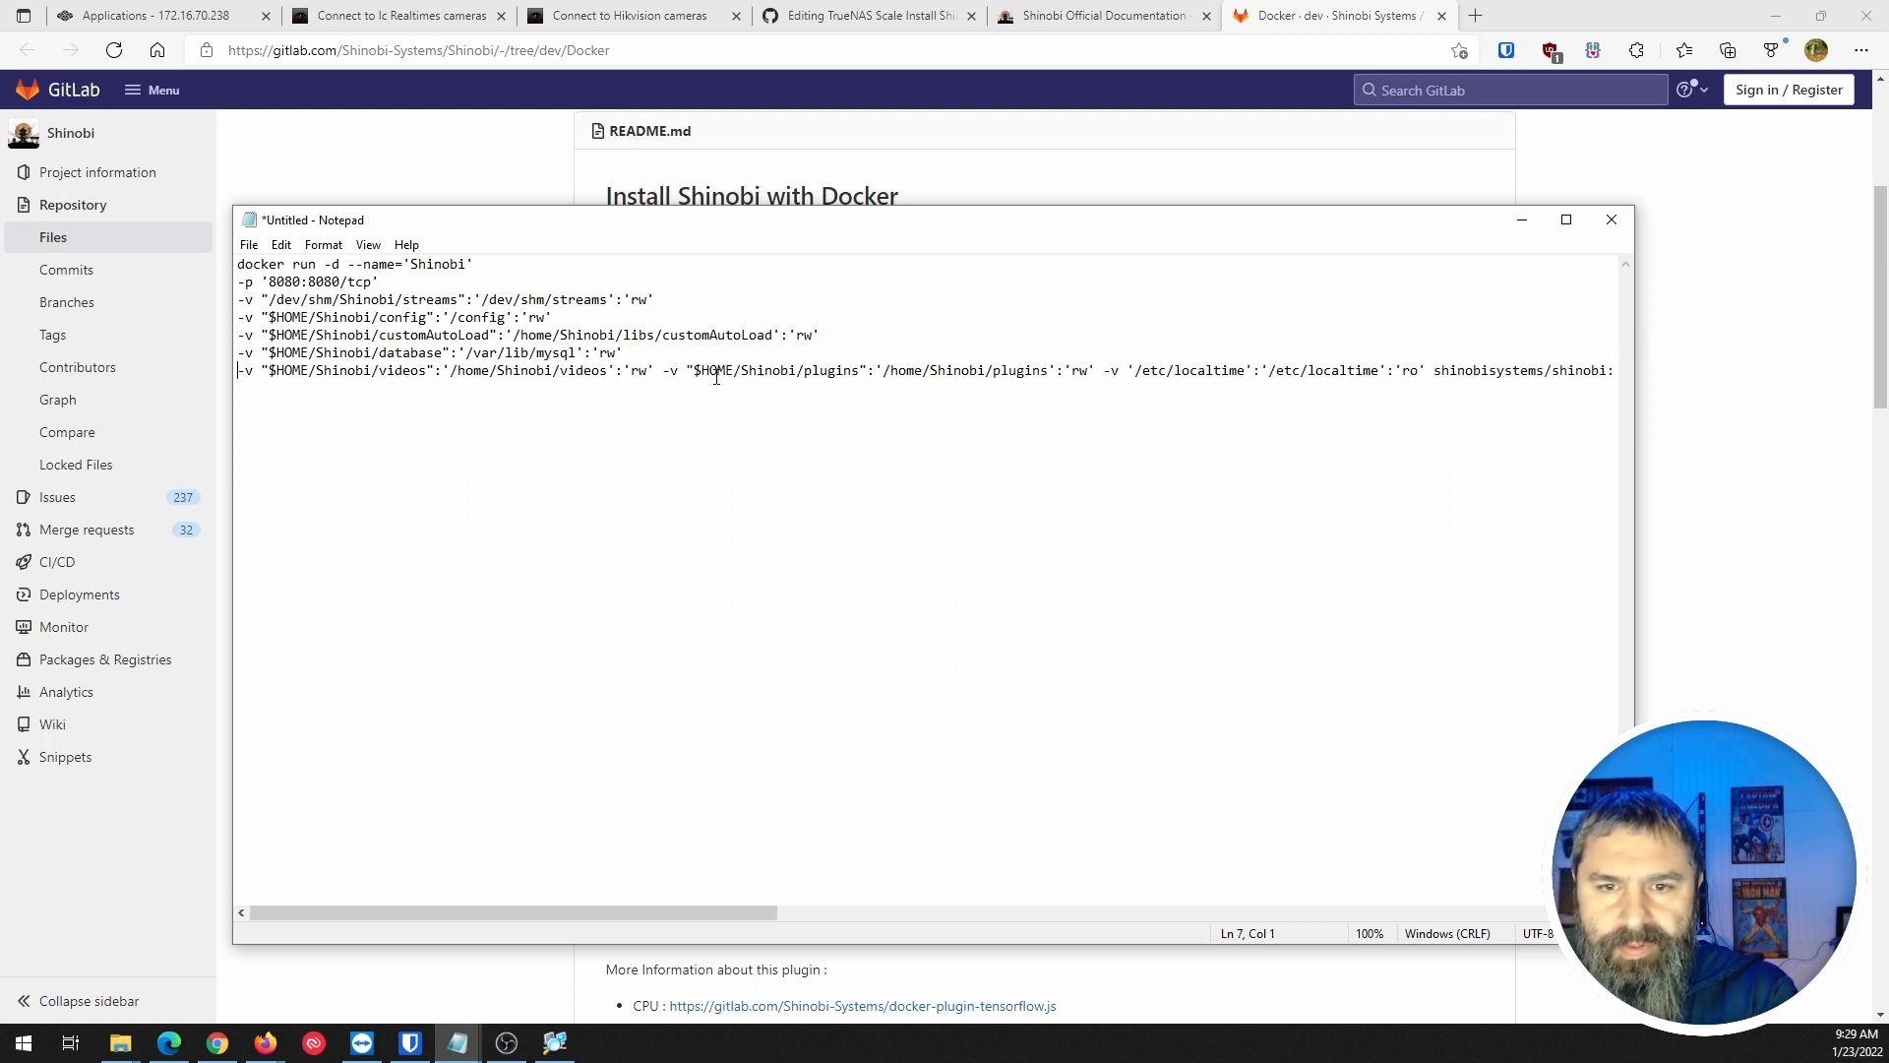
left_click(667, 371)
key("Return")
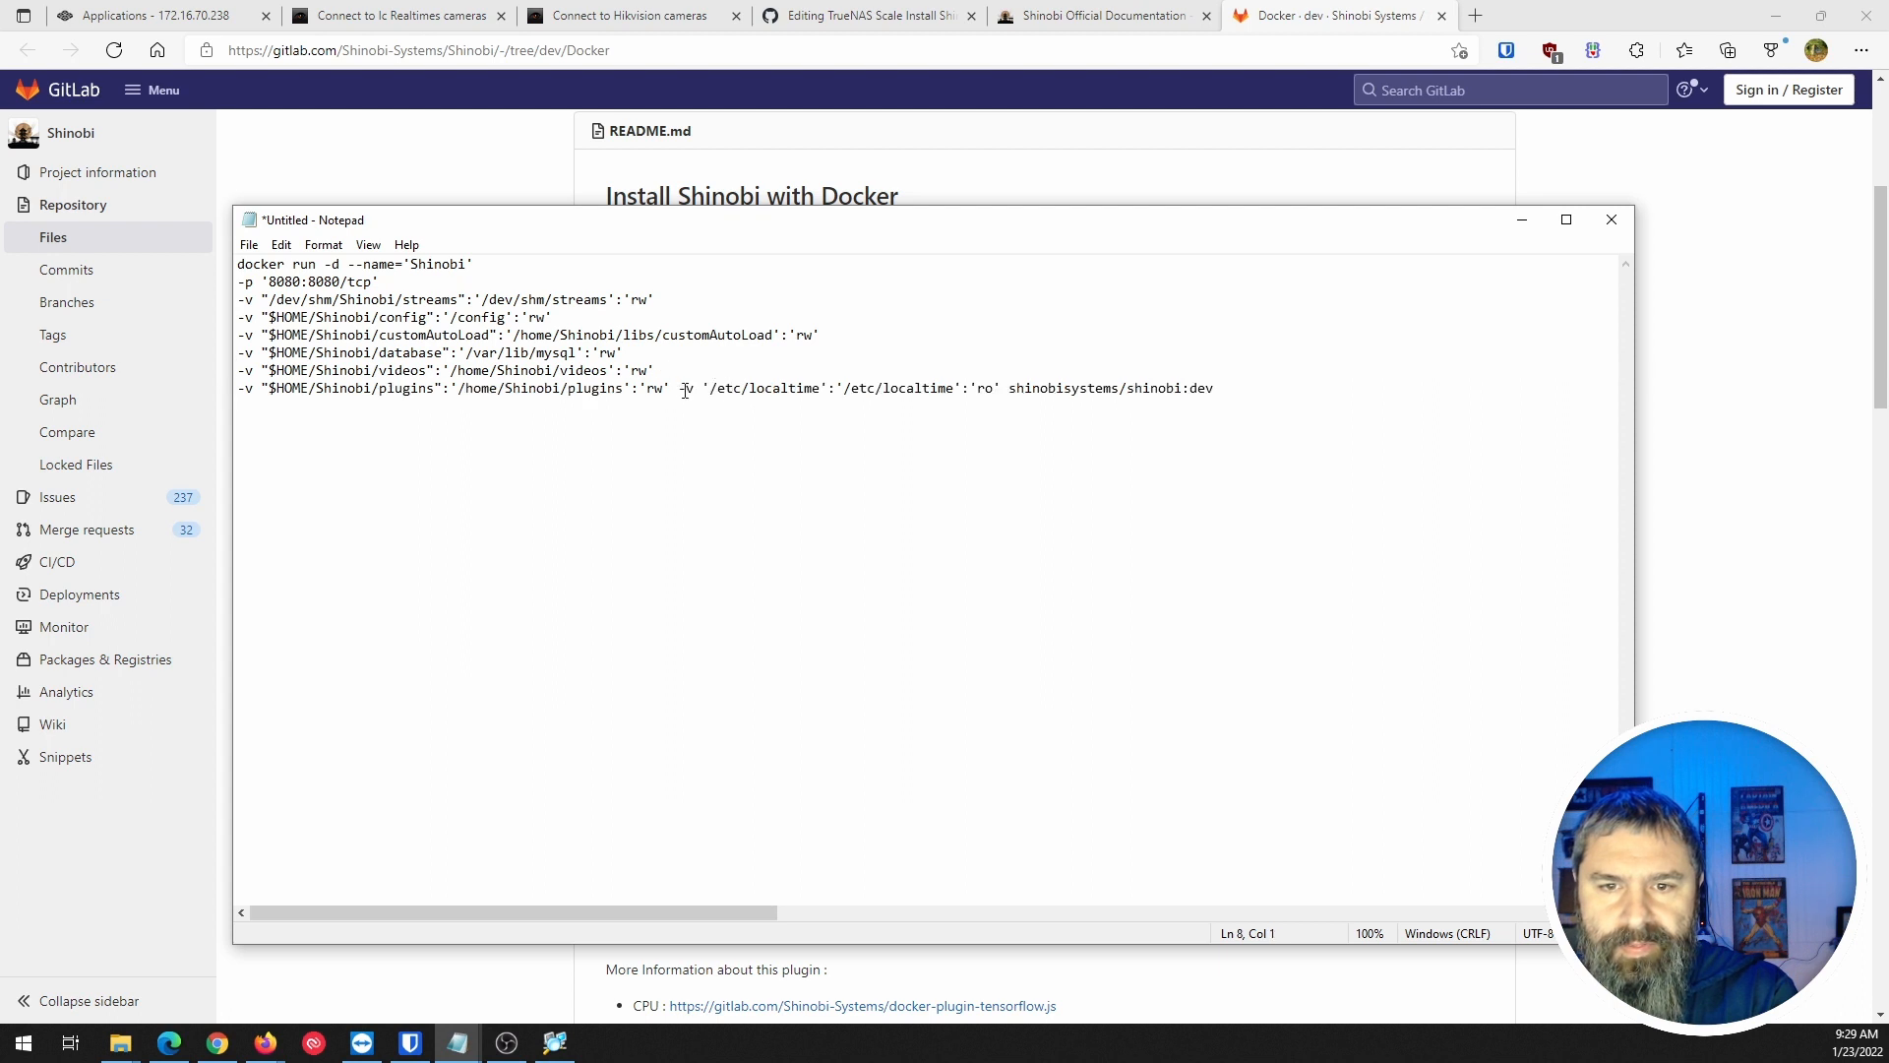
left_click(686, 390)
key("Return")
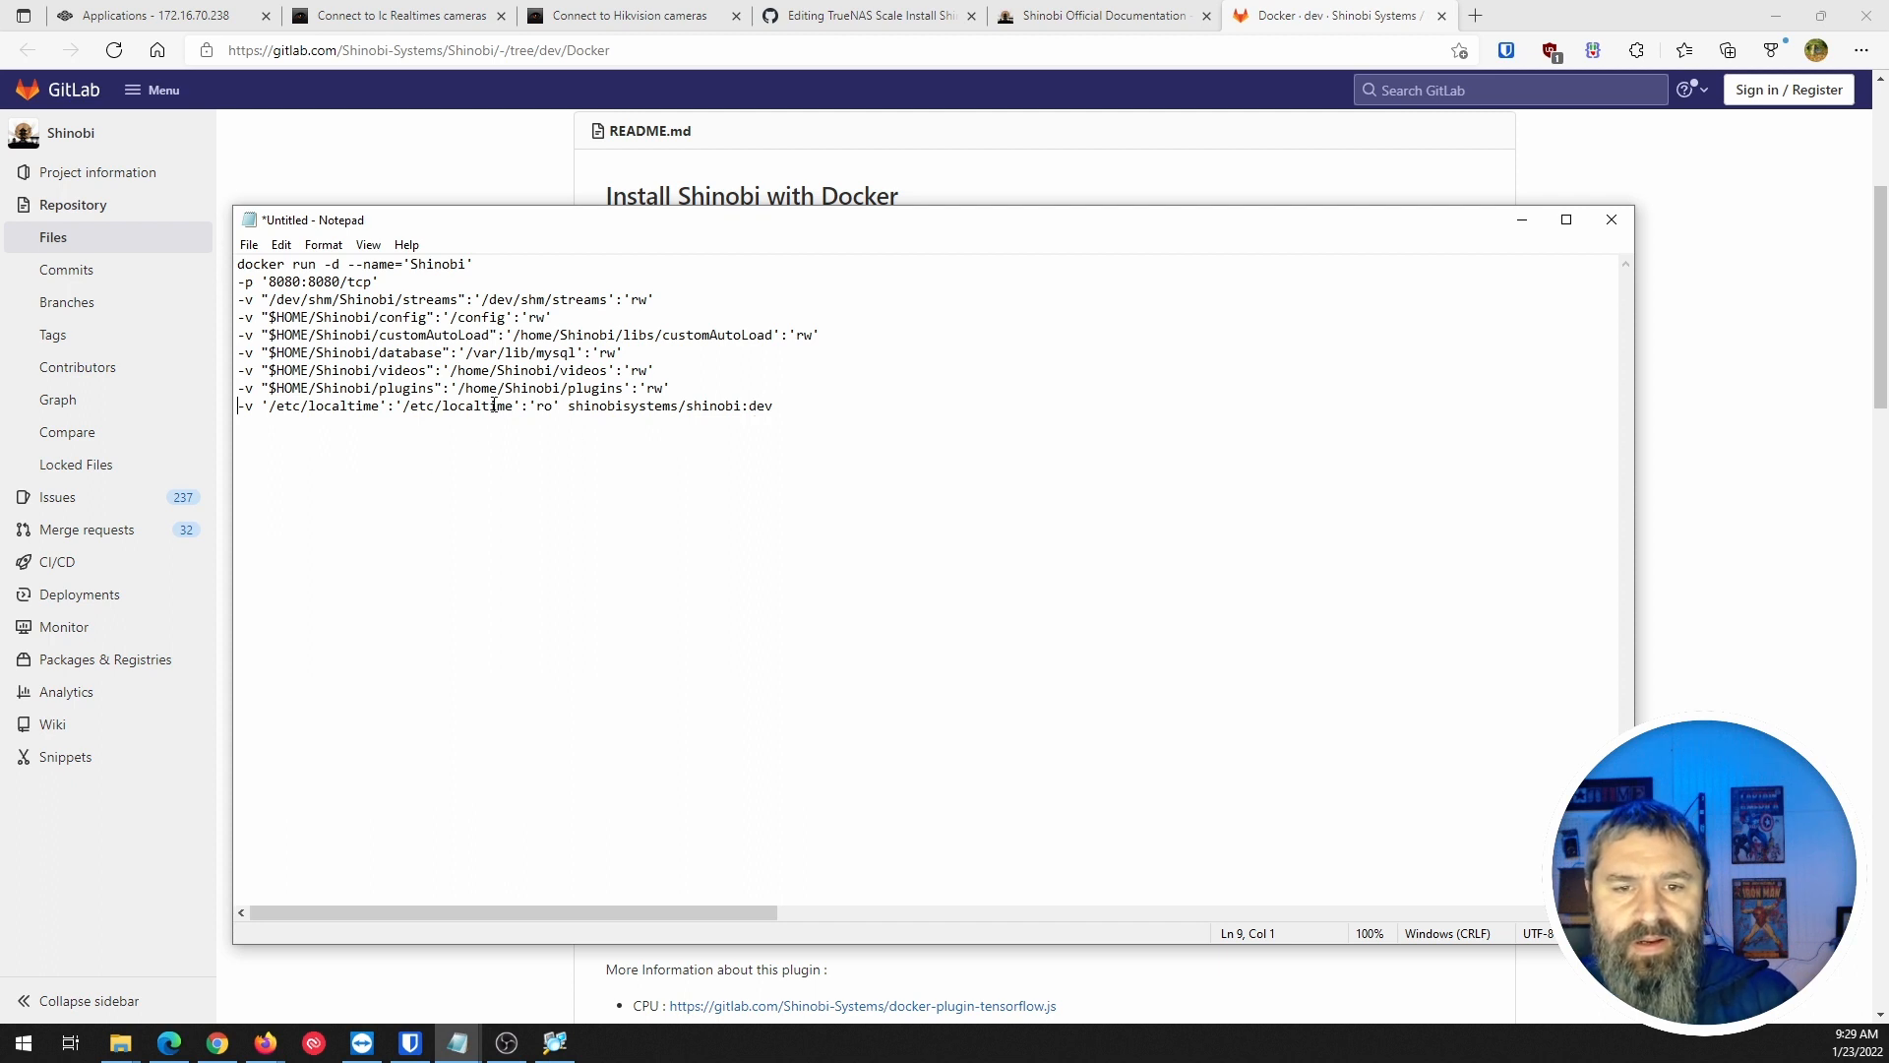
left_click(843, 26)
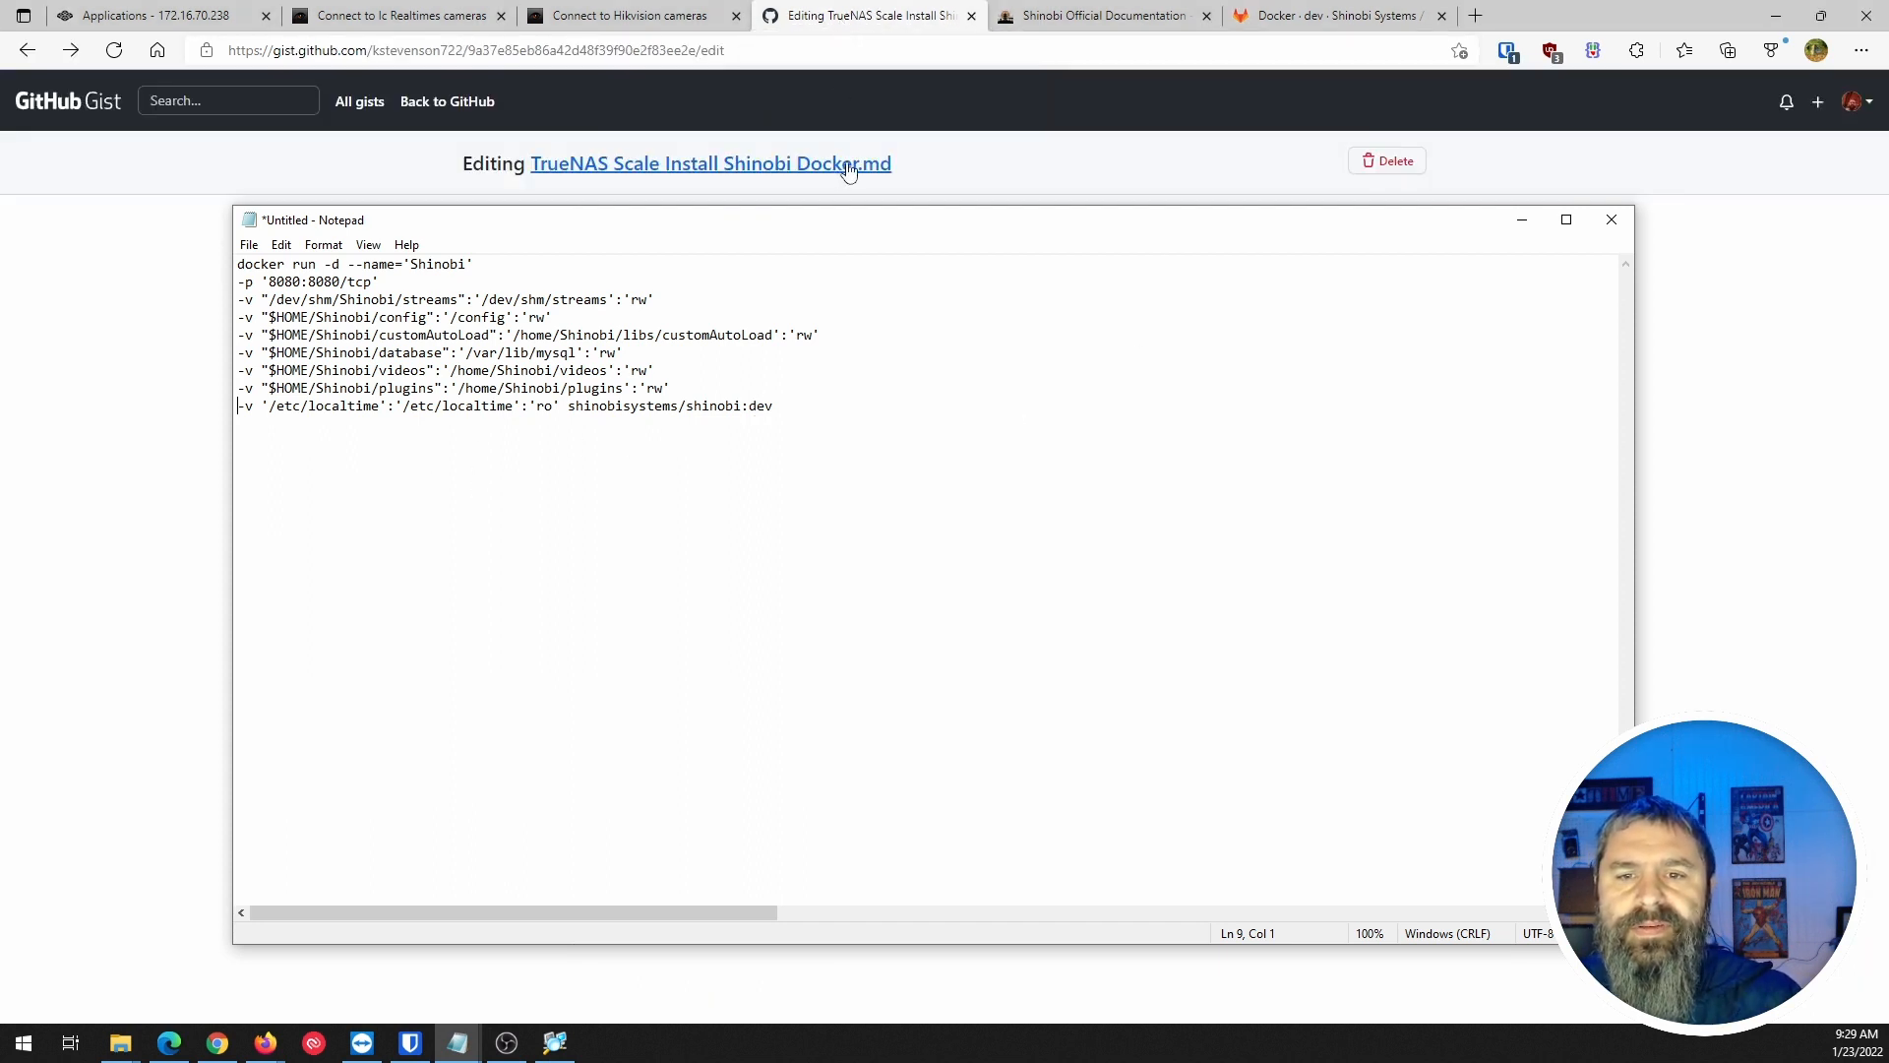
Close Notepad without saving and zoom the gist page to 150%.
left_click_drag(855, 226, 1689, 403)
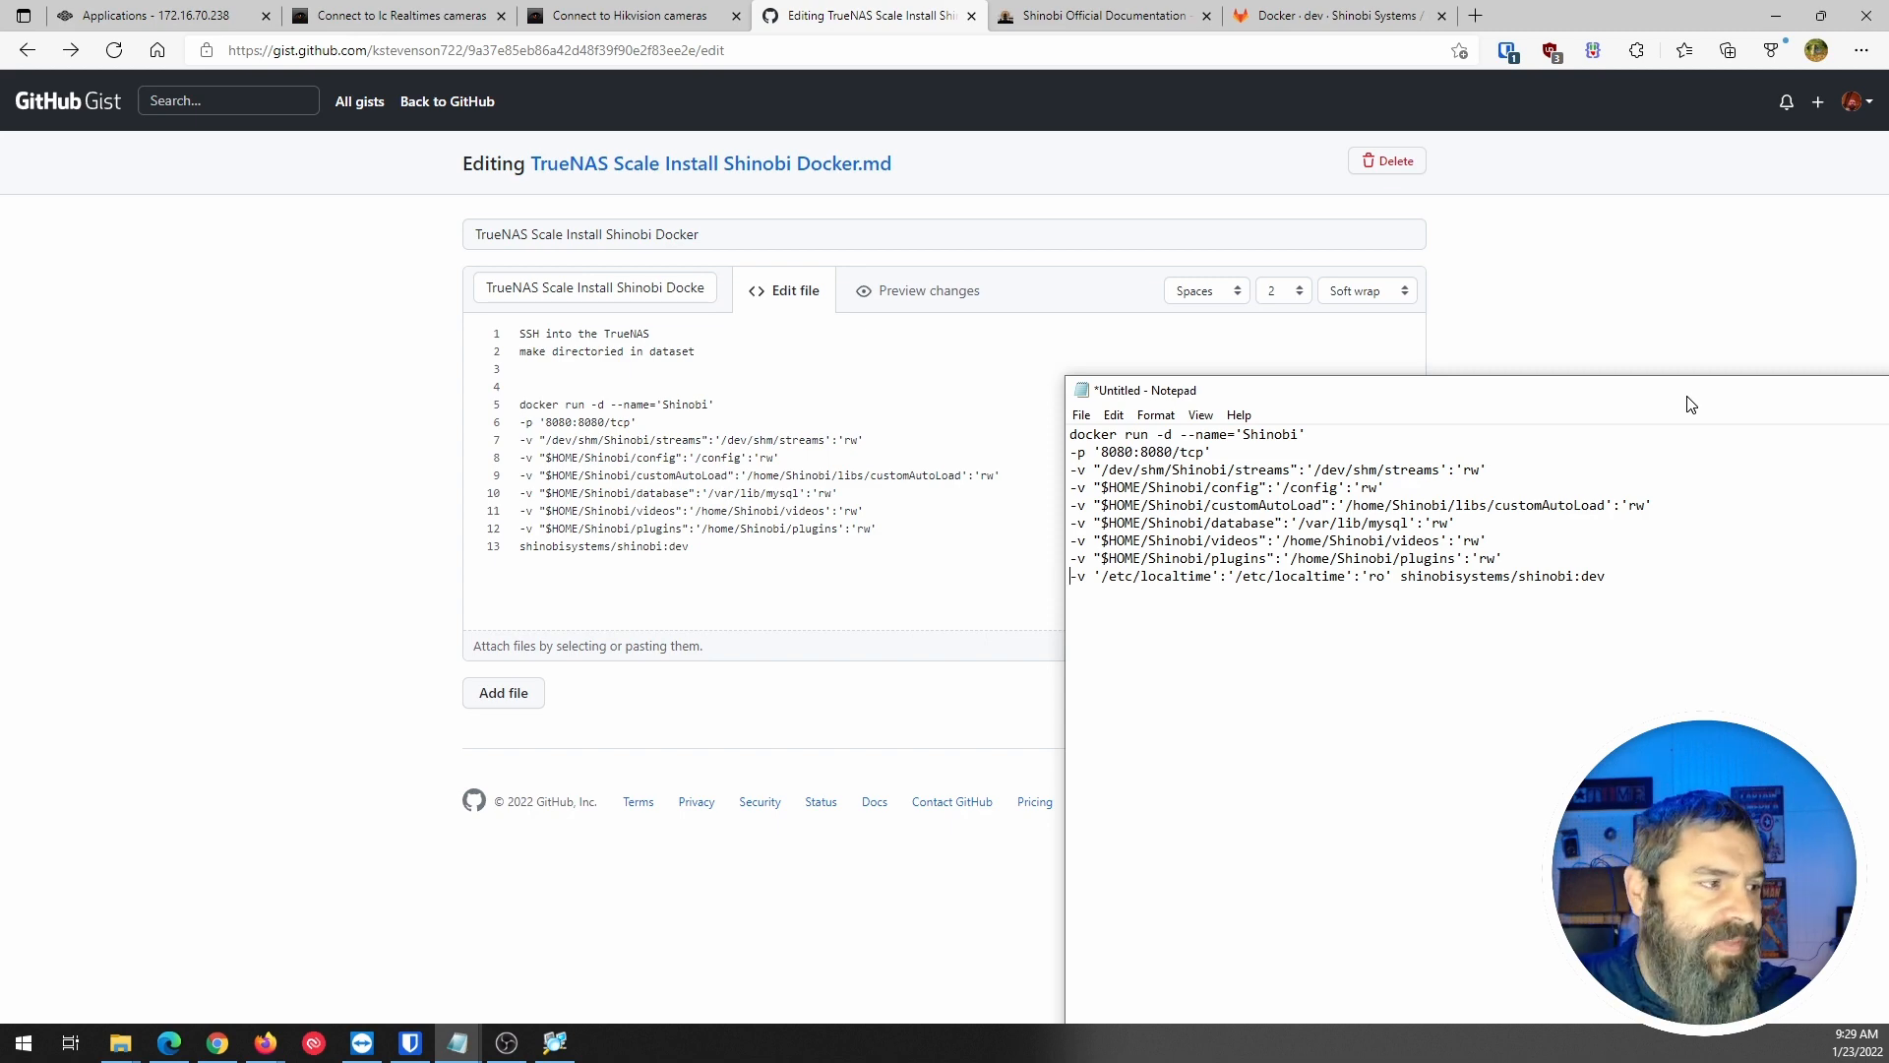
left_click_drag(1689, 404, 561, 278)
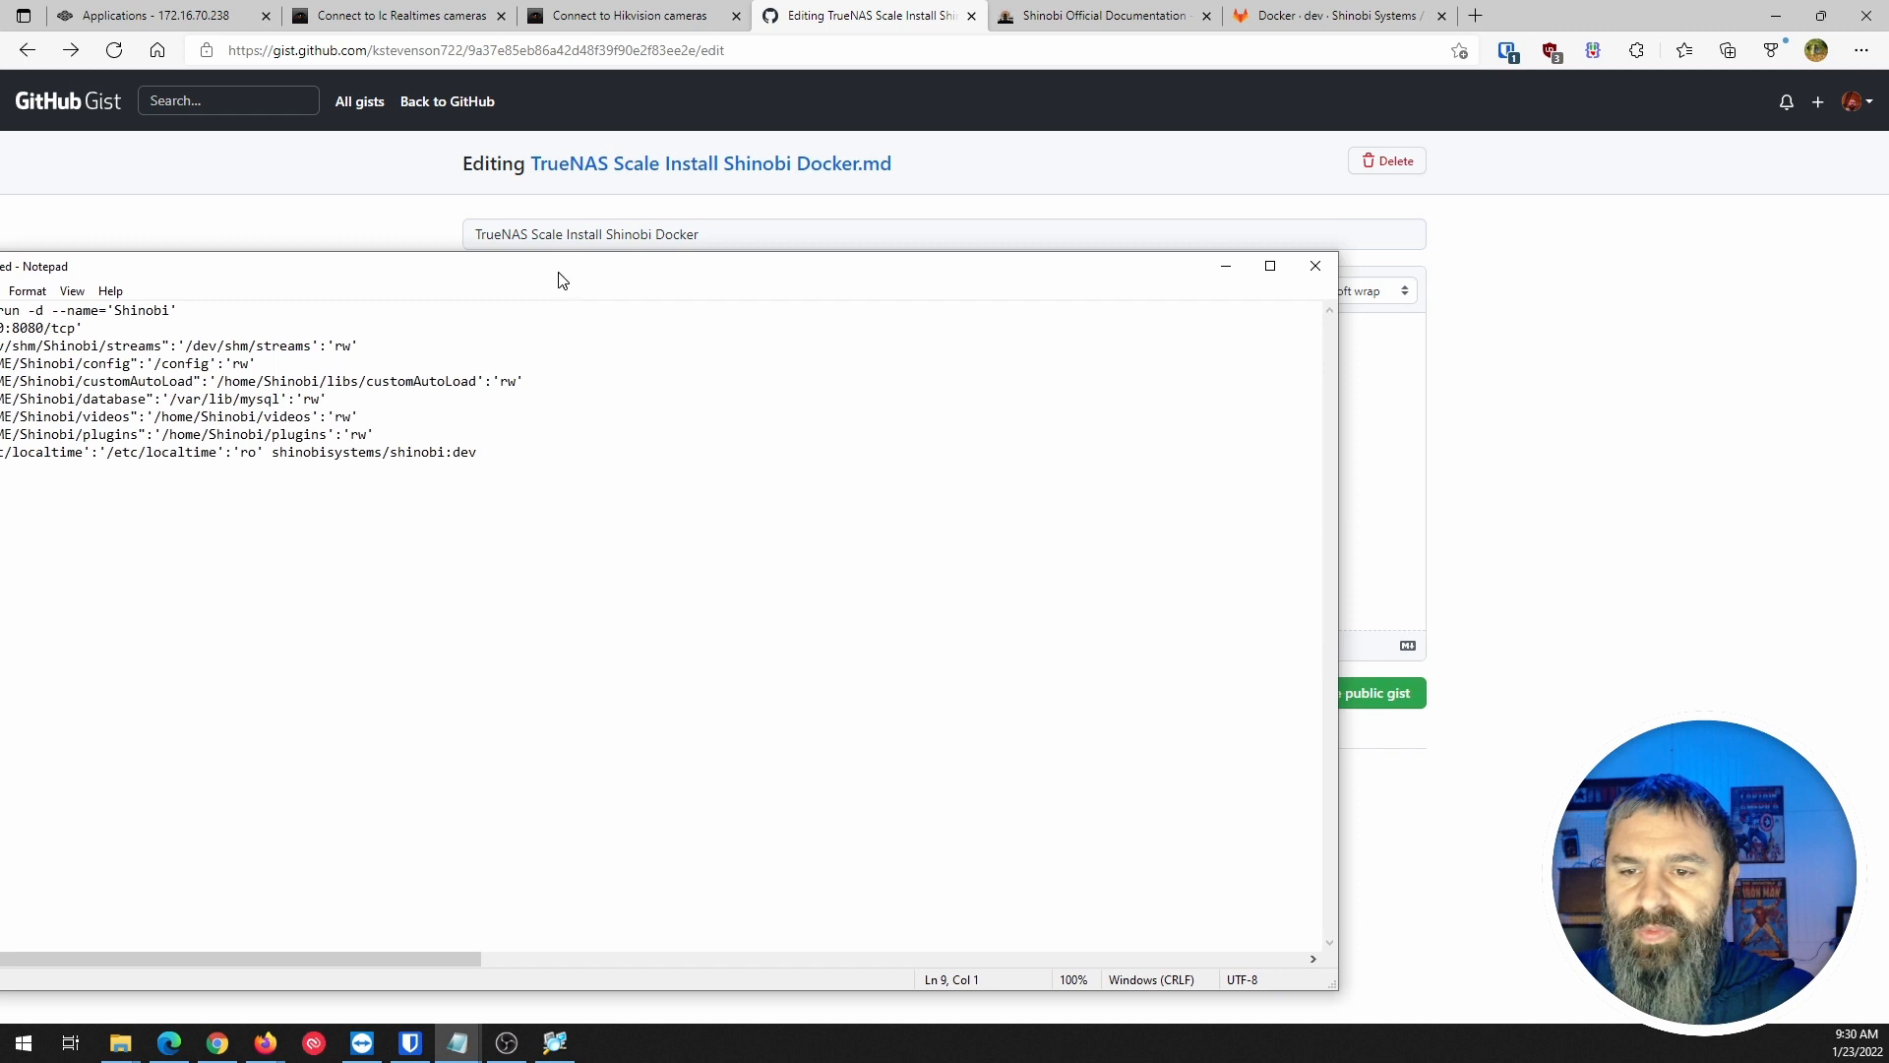
left_click(1315, 265)
left_click(950, 522)
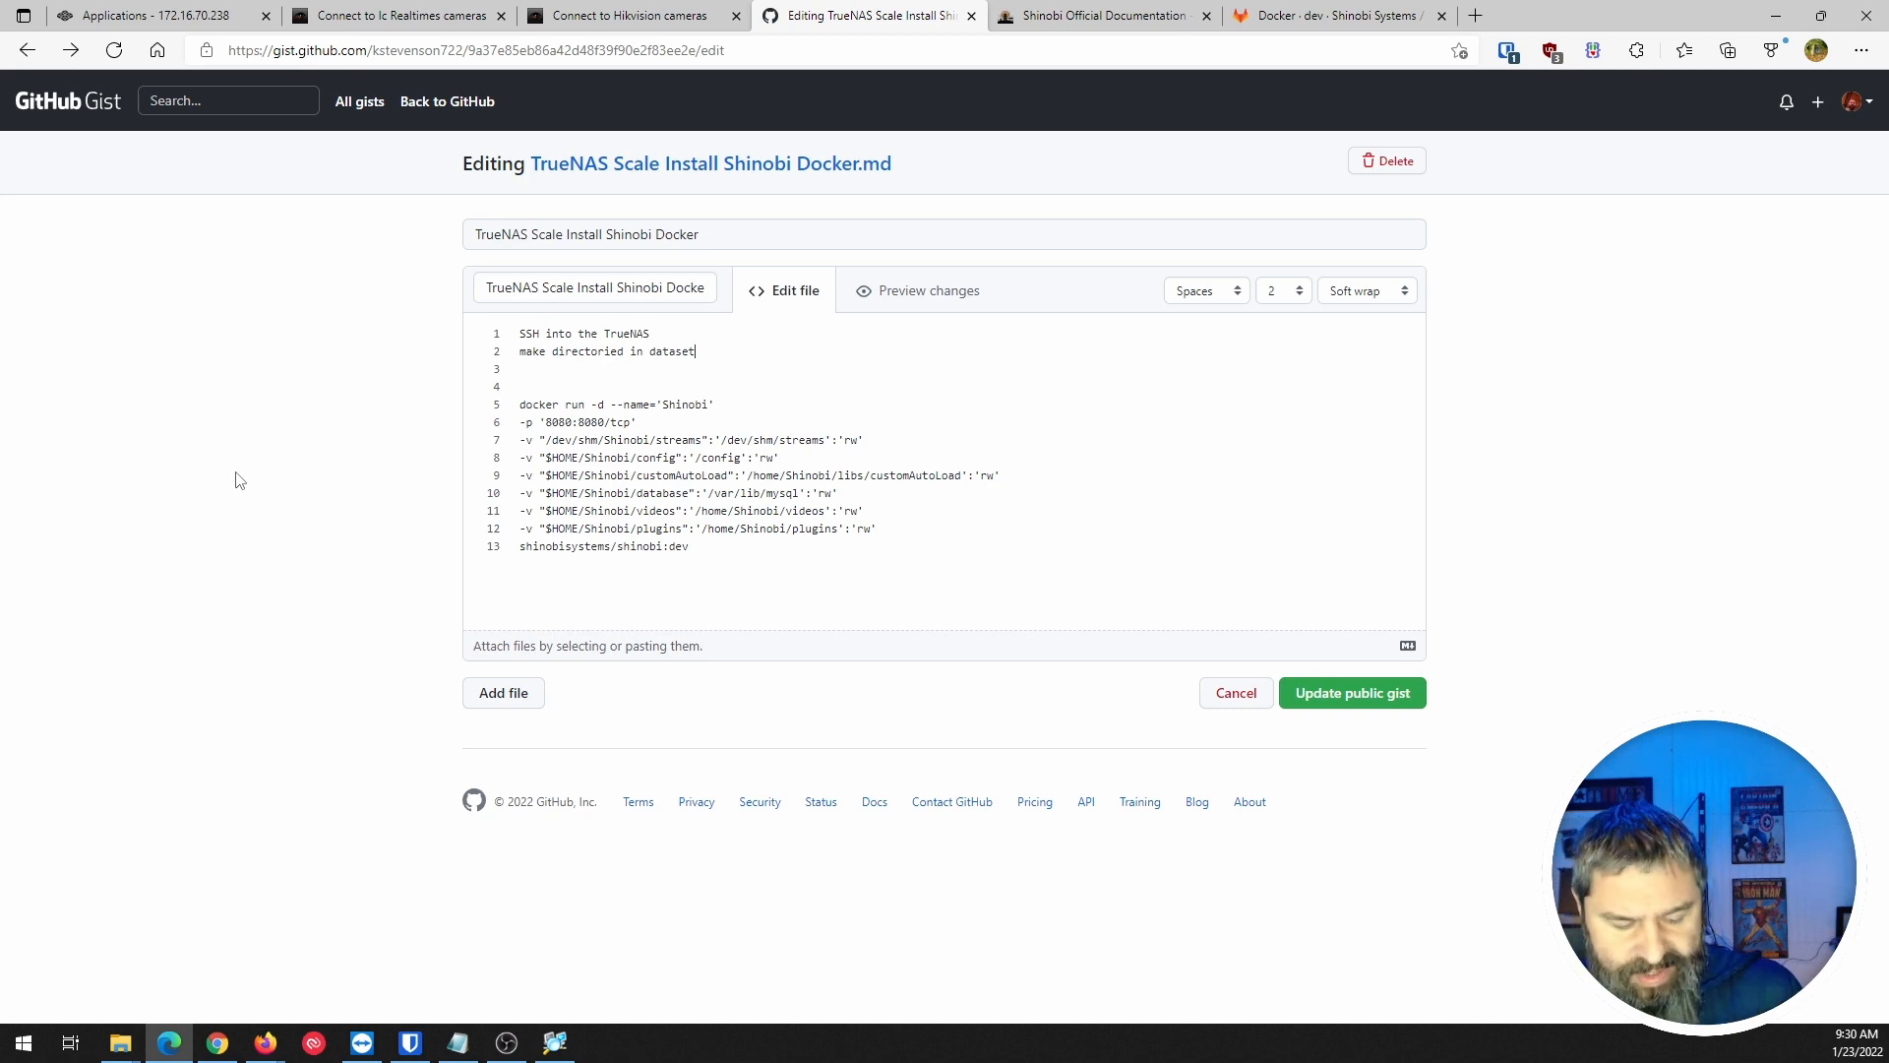
key("ctrl+plus")
key("ctrl+plus")
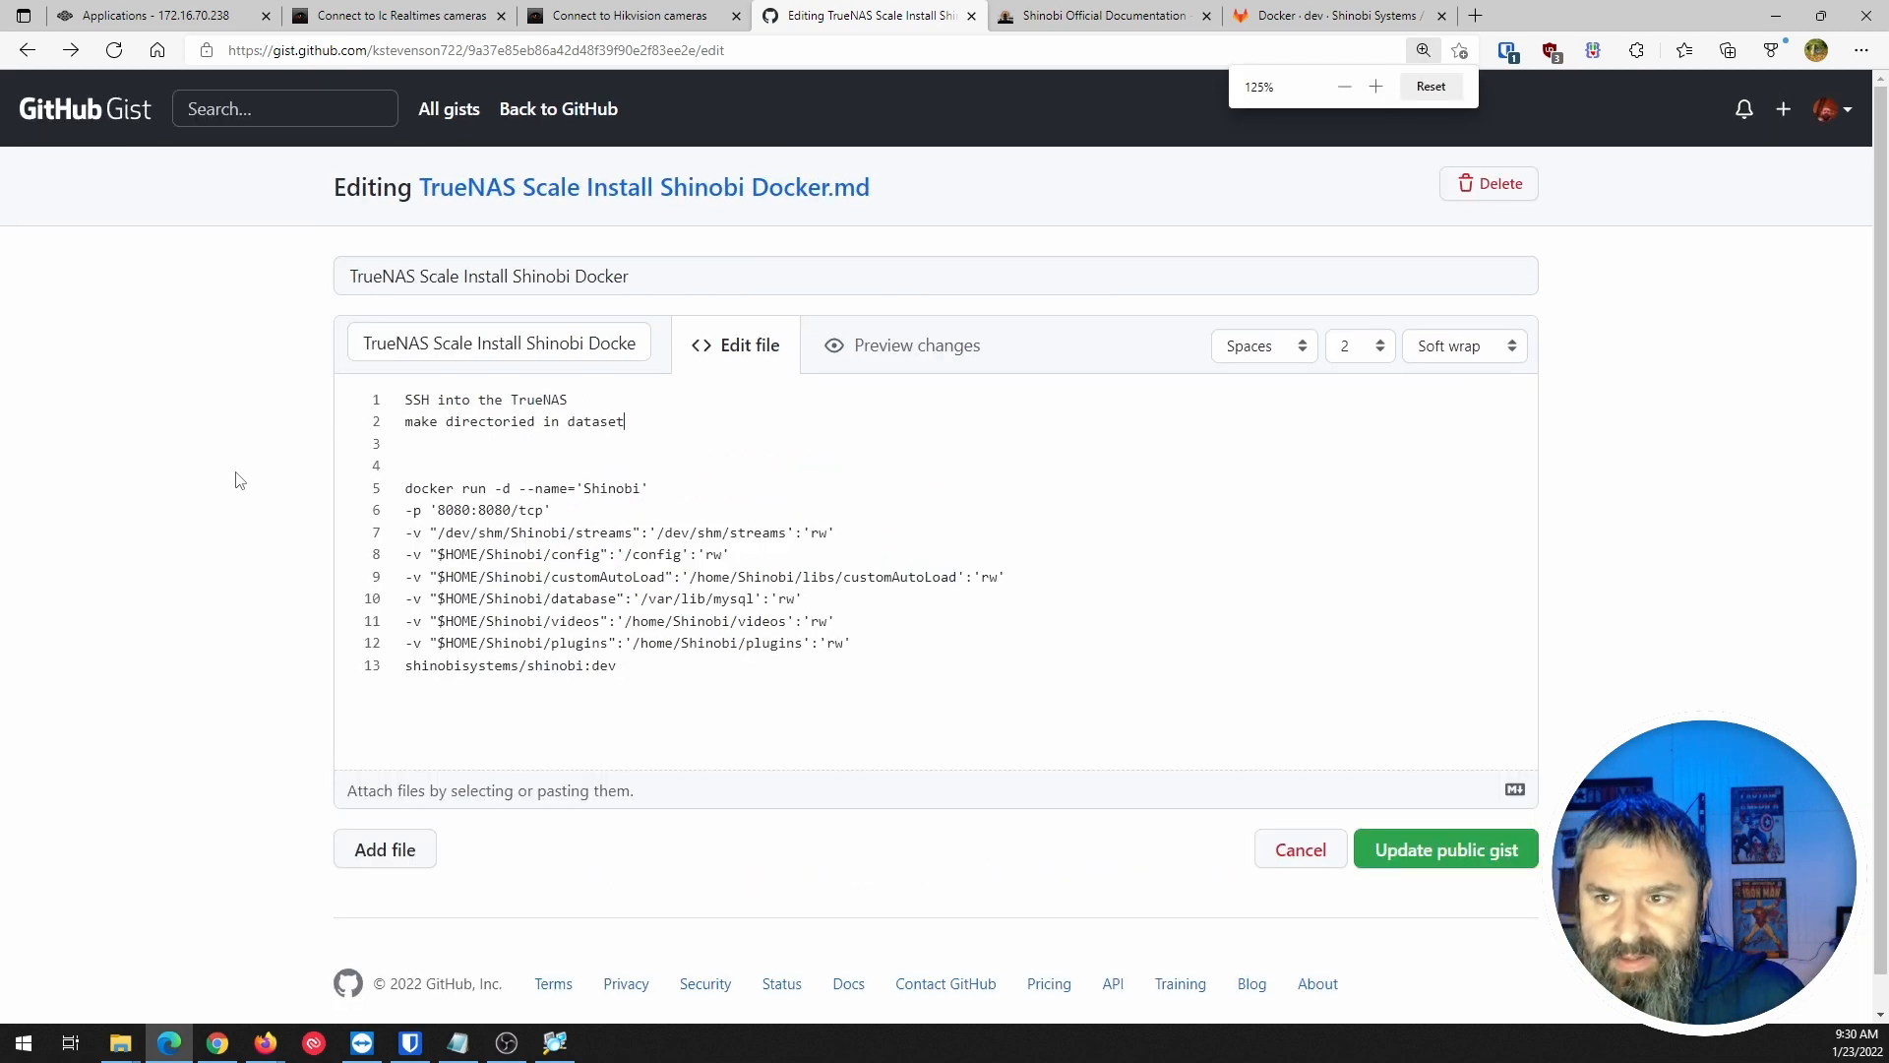
key("ctrl+plus")
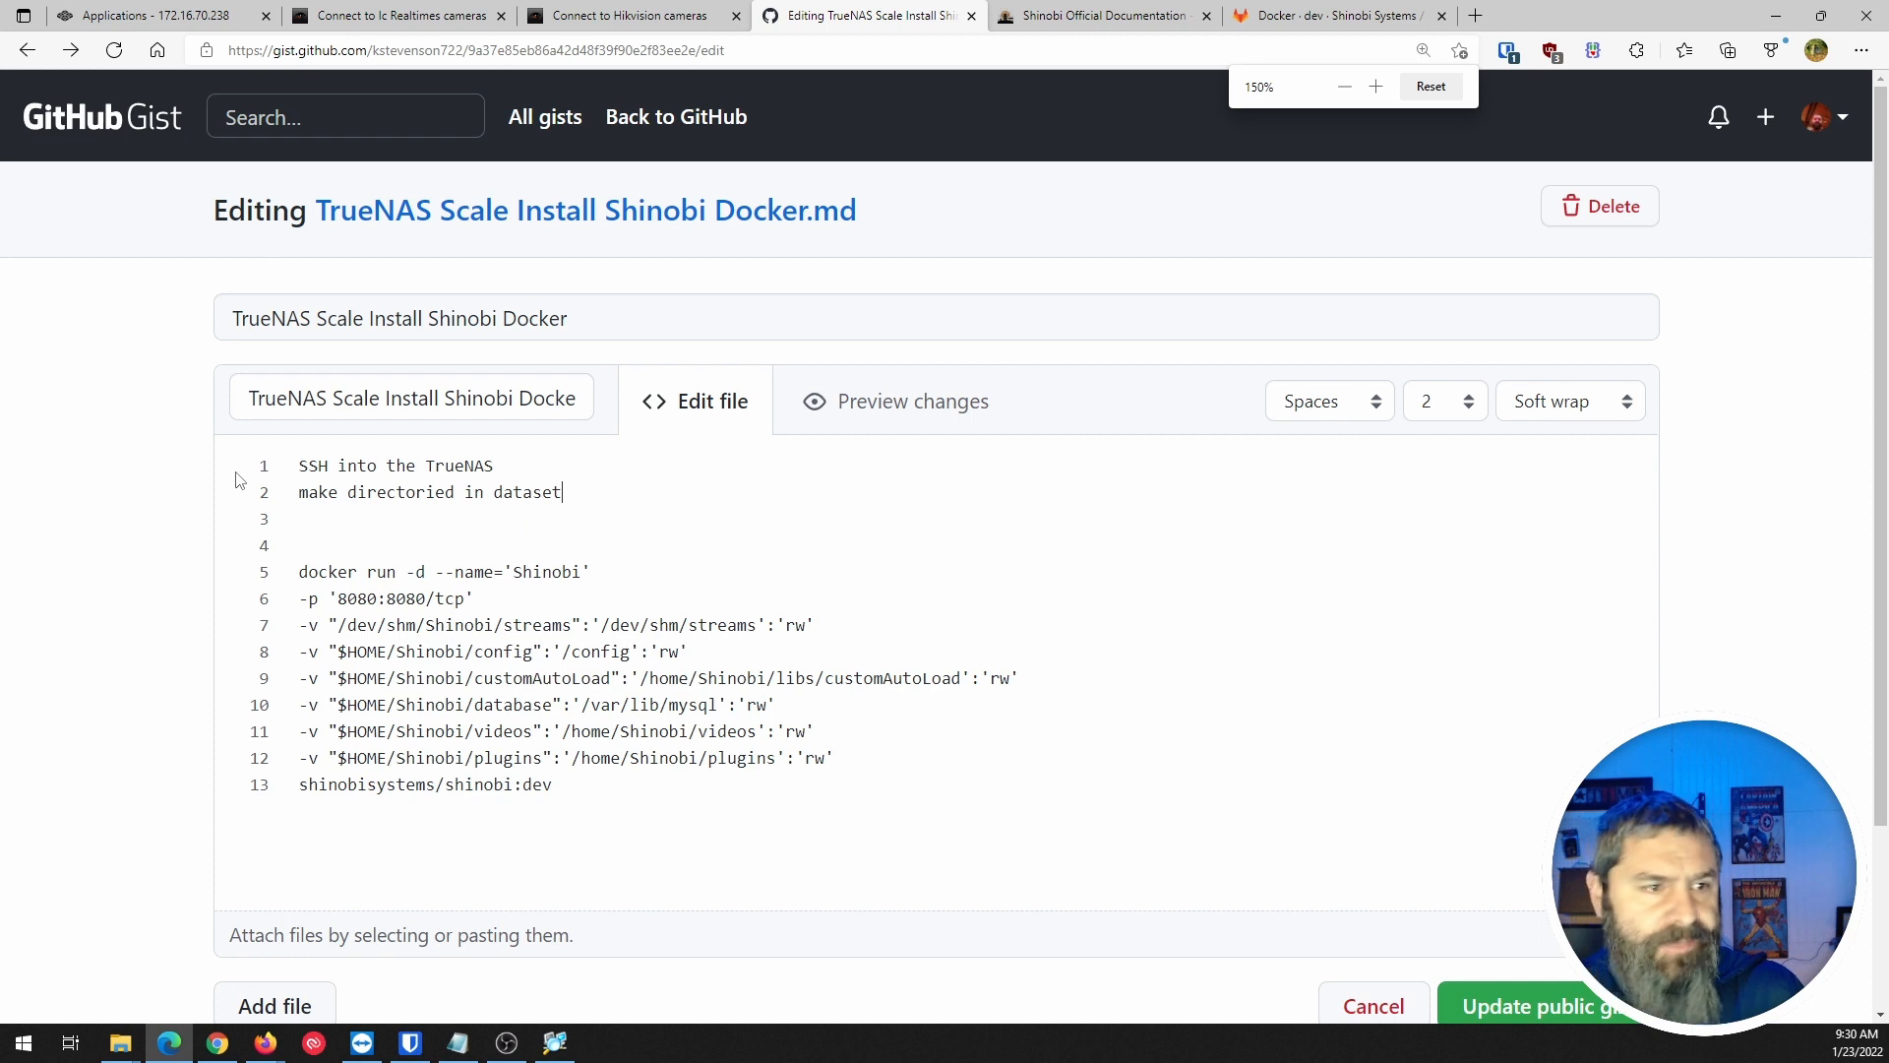
Review the gist's docker run lines, including the 8080:8080 port mapping on line 6.
left_click(389, 549)
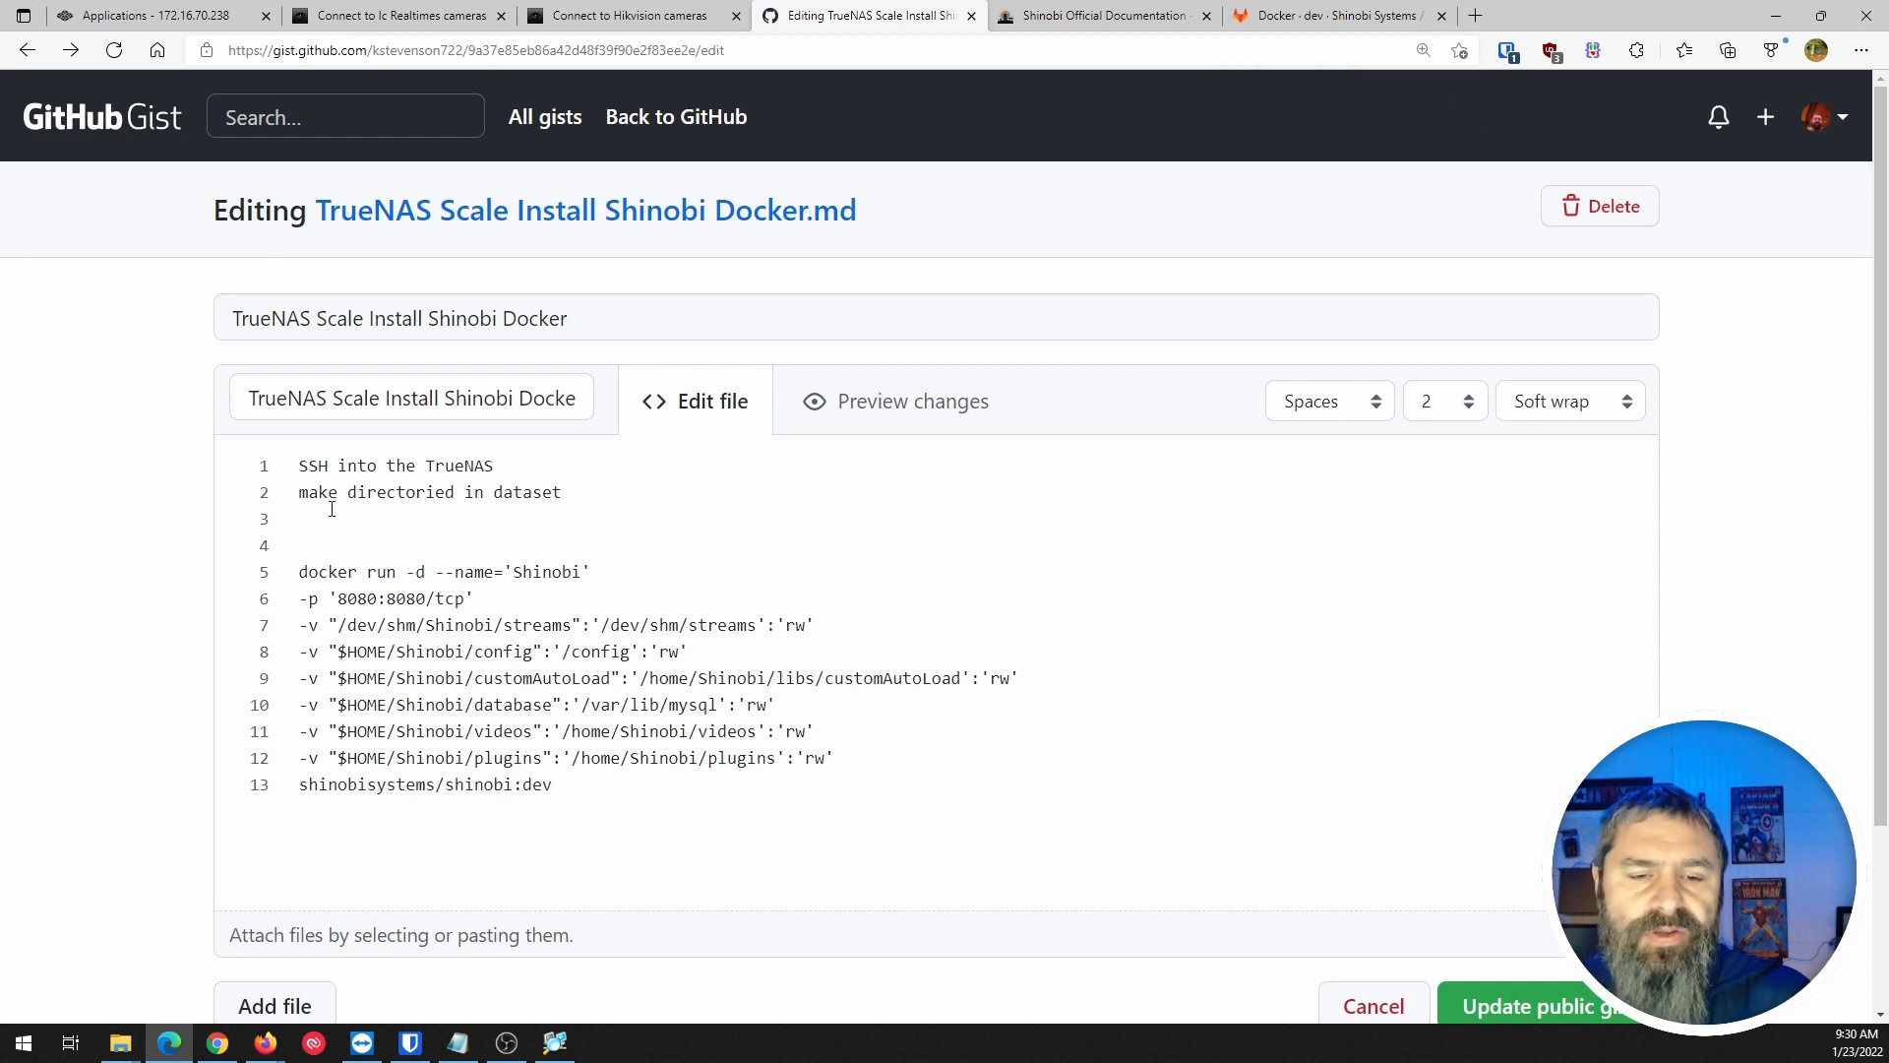
scroll(332, 524, "down", 1)
left_click_drag(303, 433, 617, 430)
left_click(553, 429)
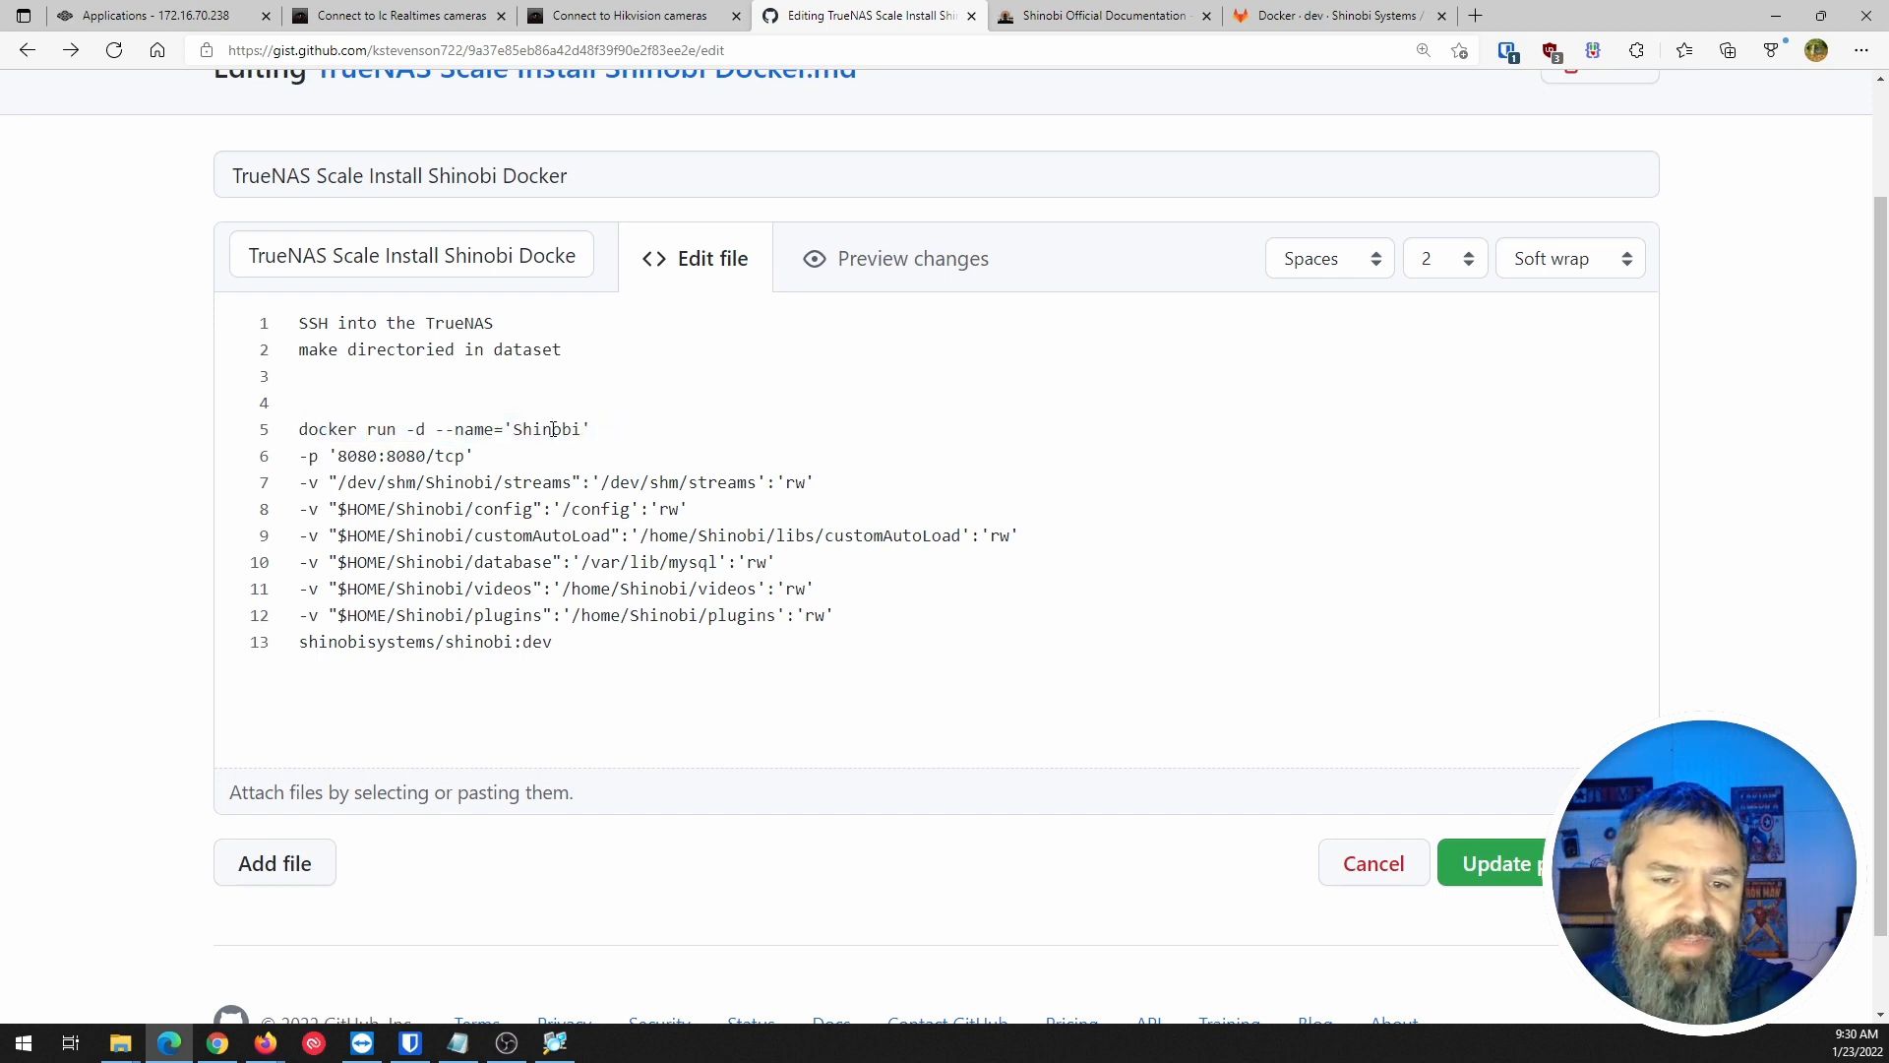
left_click_drag(338, 465, 436, 468)
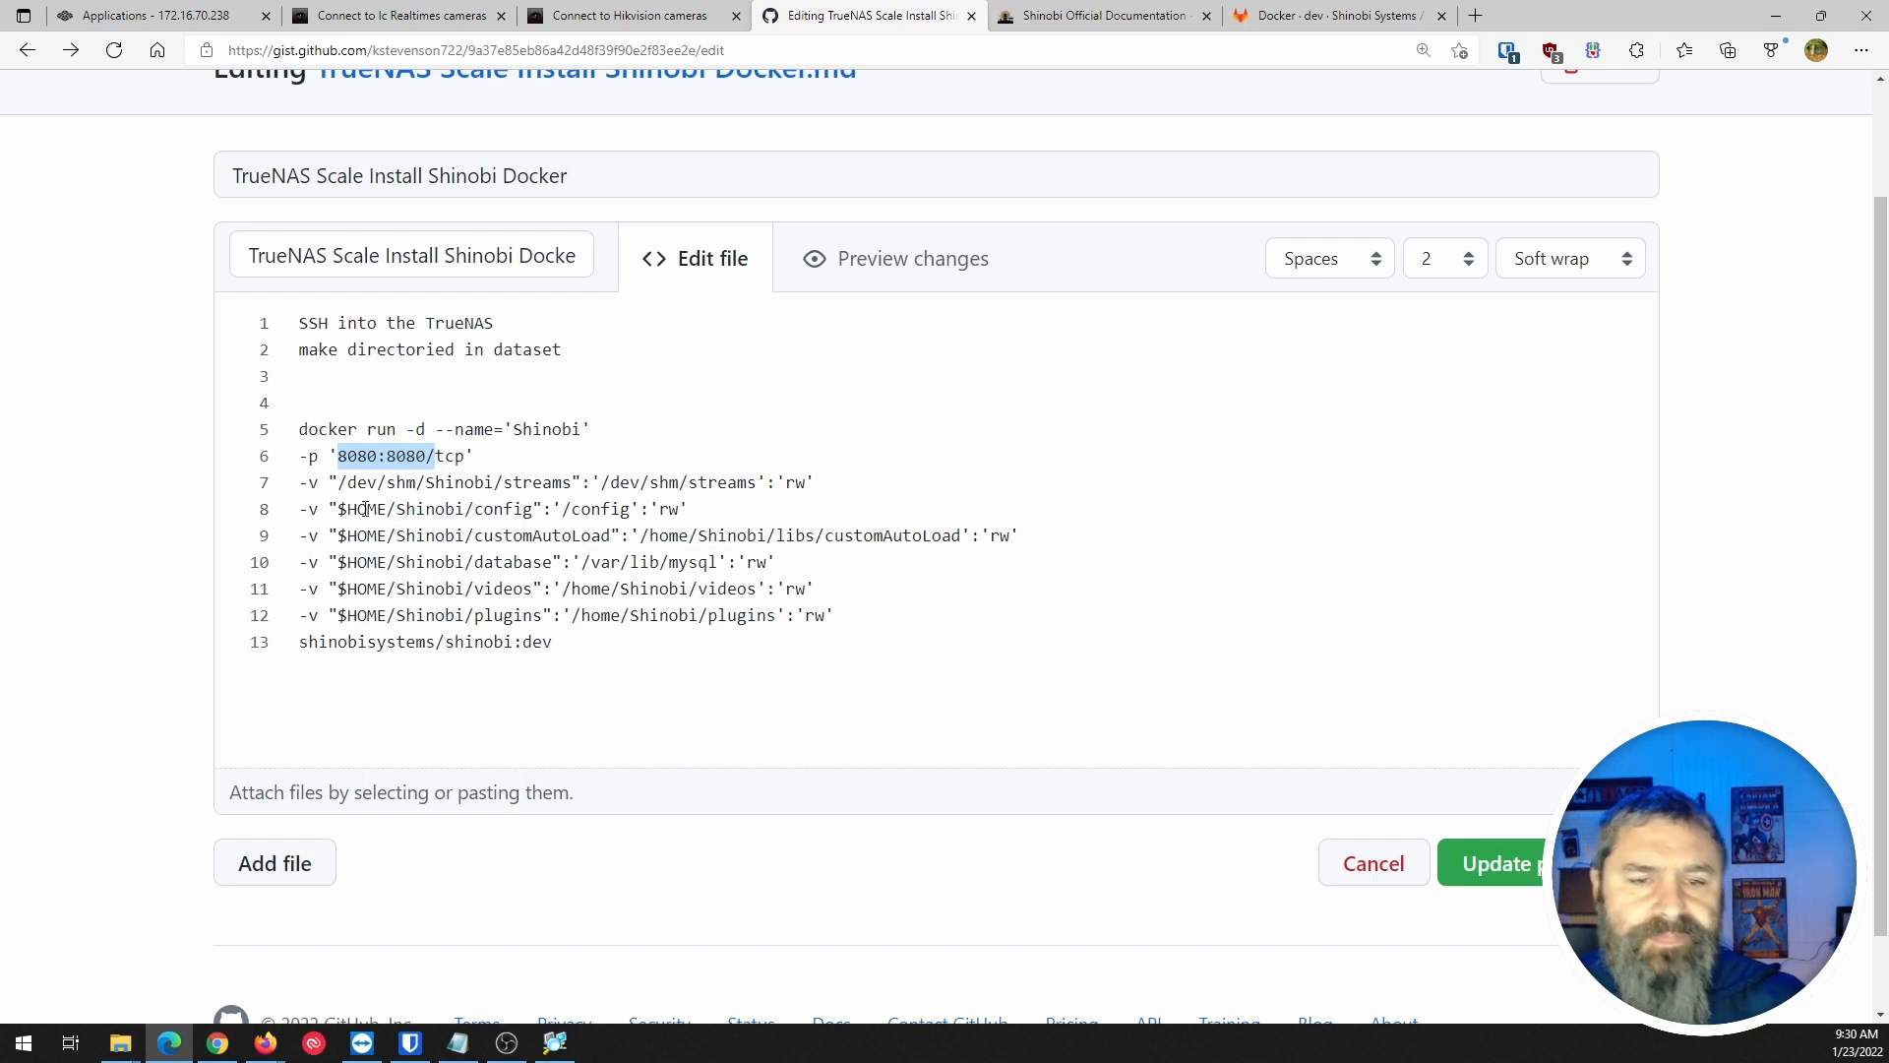
left_click(305, 485)
left_click(308, 535)
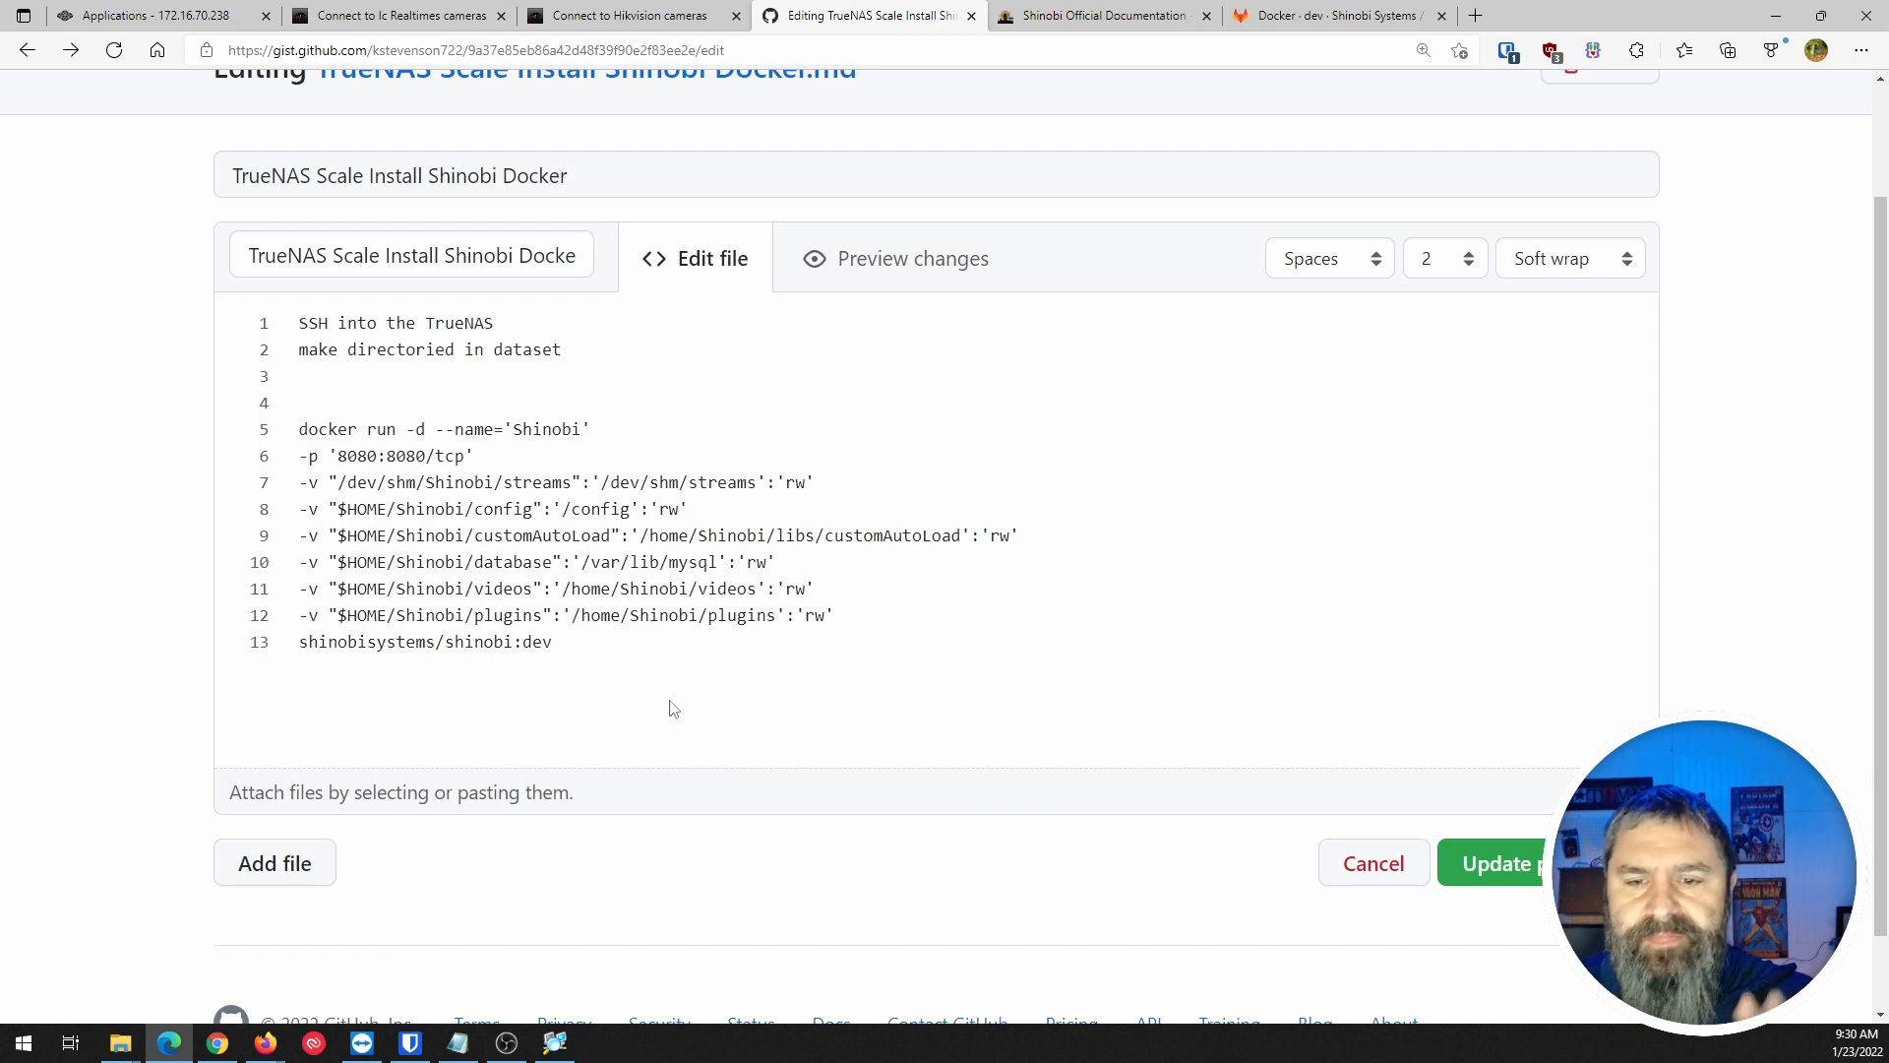
left_click(1284, 22)
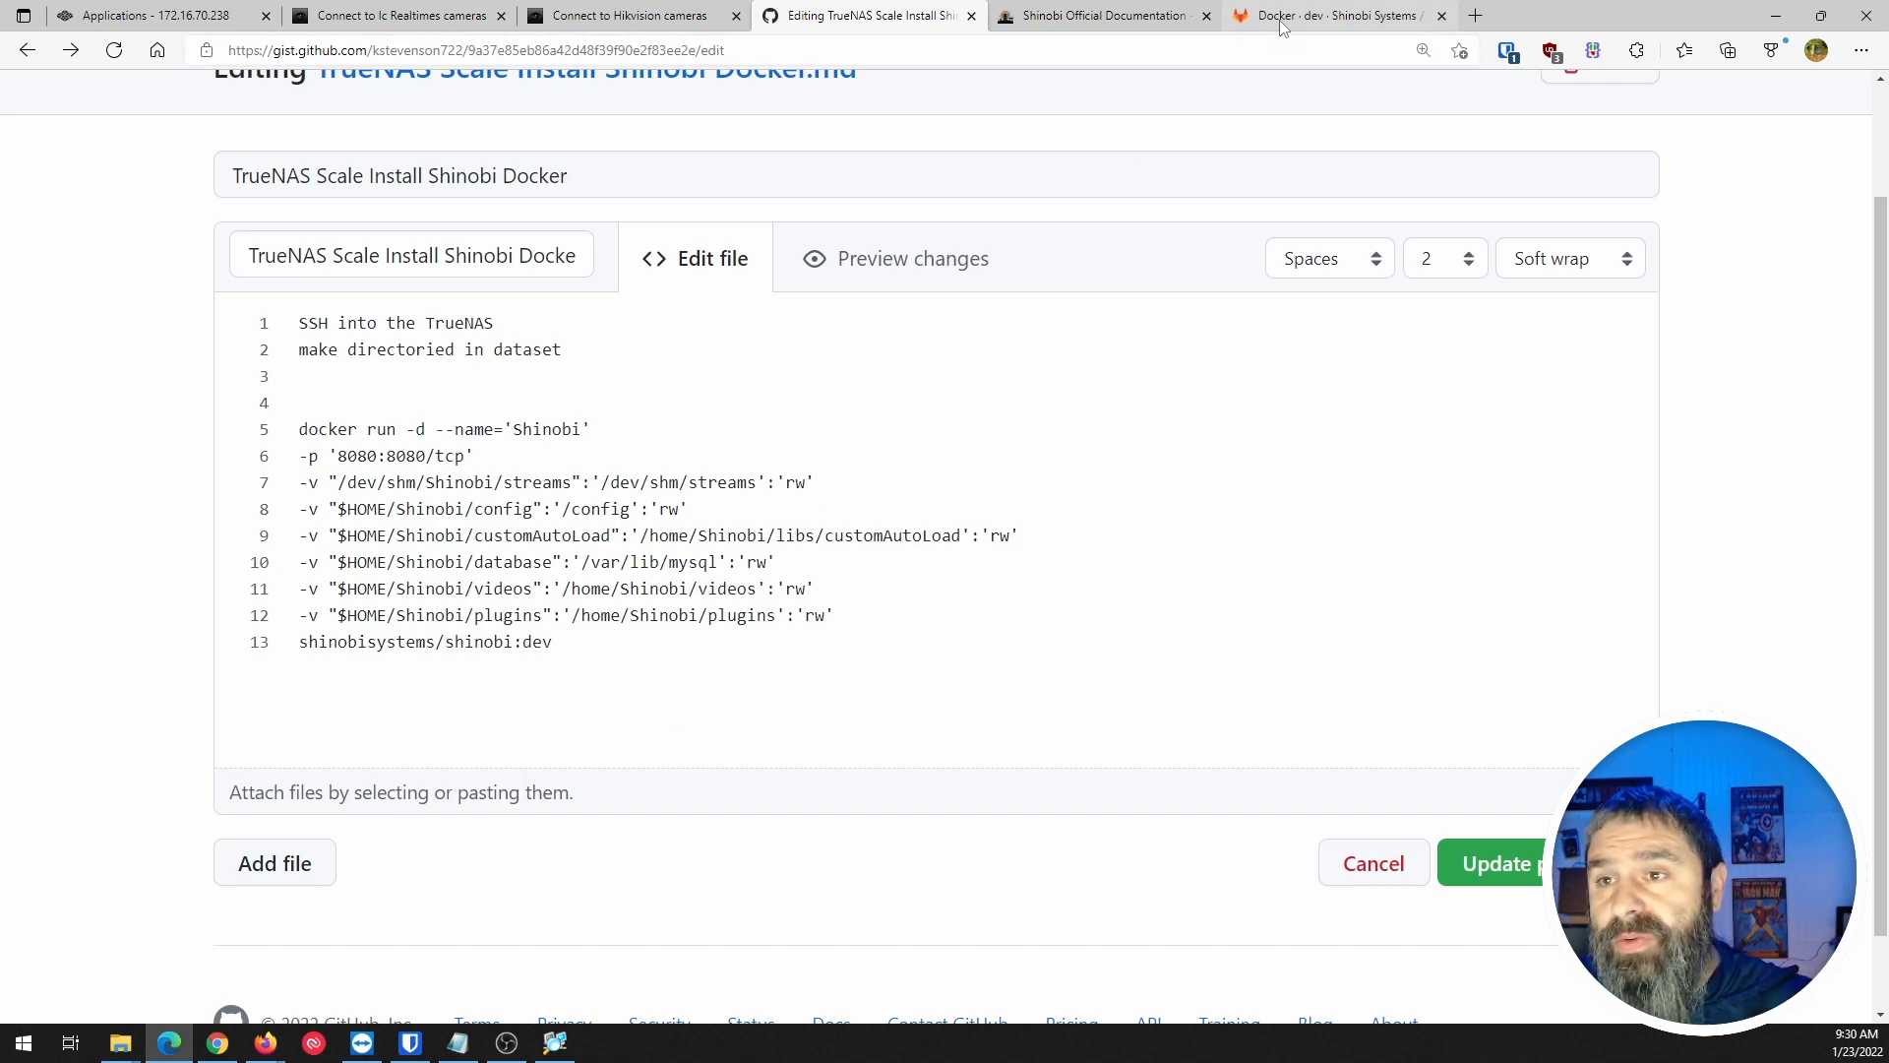
Scroll the Version 2 docker run example right and highlight its /etc/localtime read-only mount.
left_click_drag(847, 654, 1457, 644)
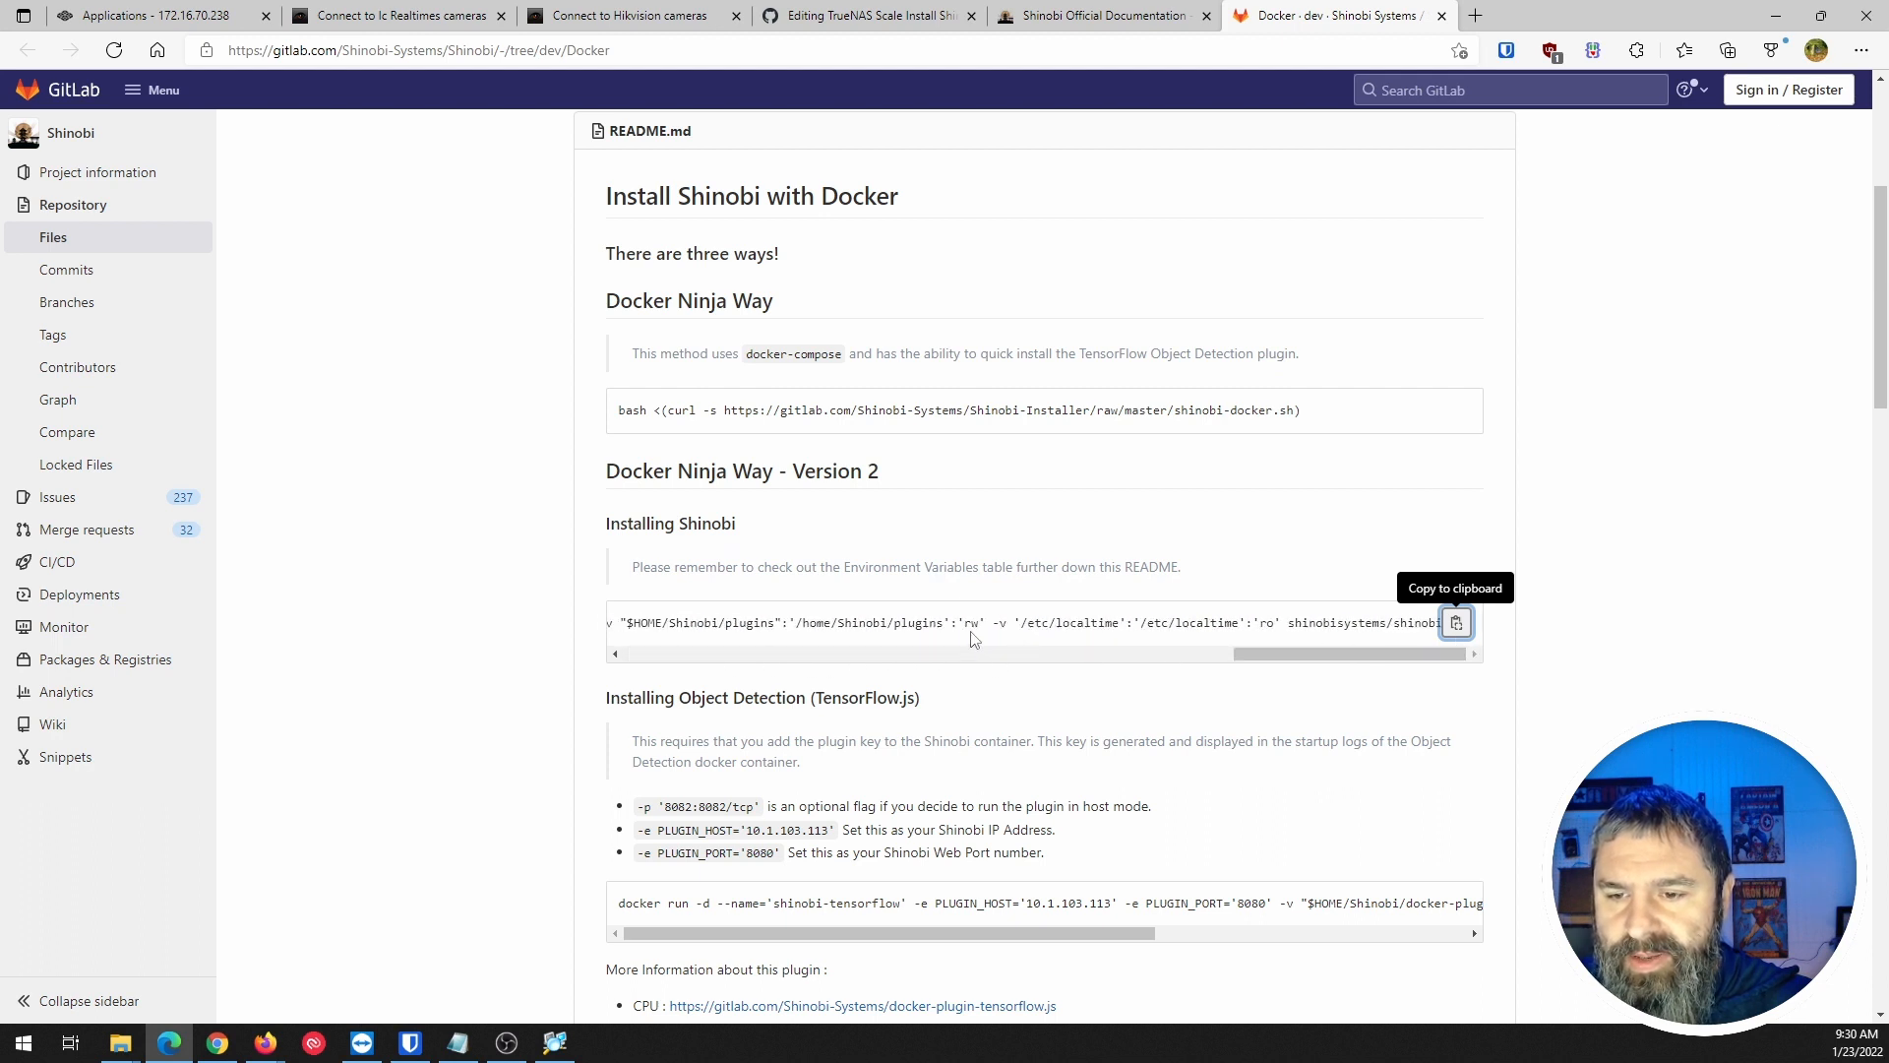
left_click_drag(1014, 623, 1256, 630)
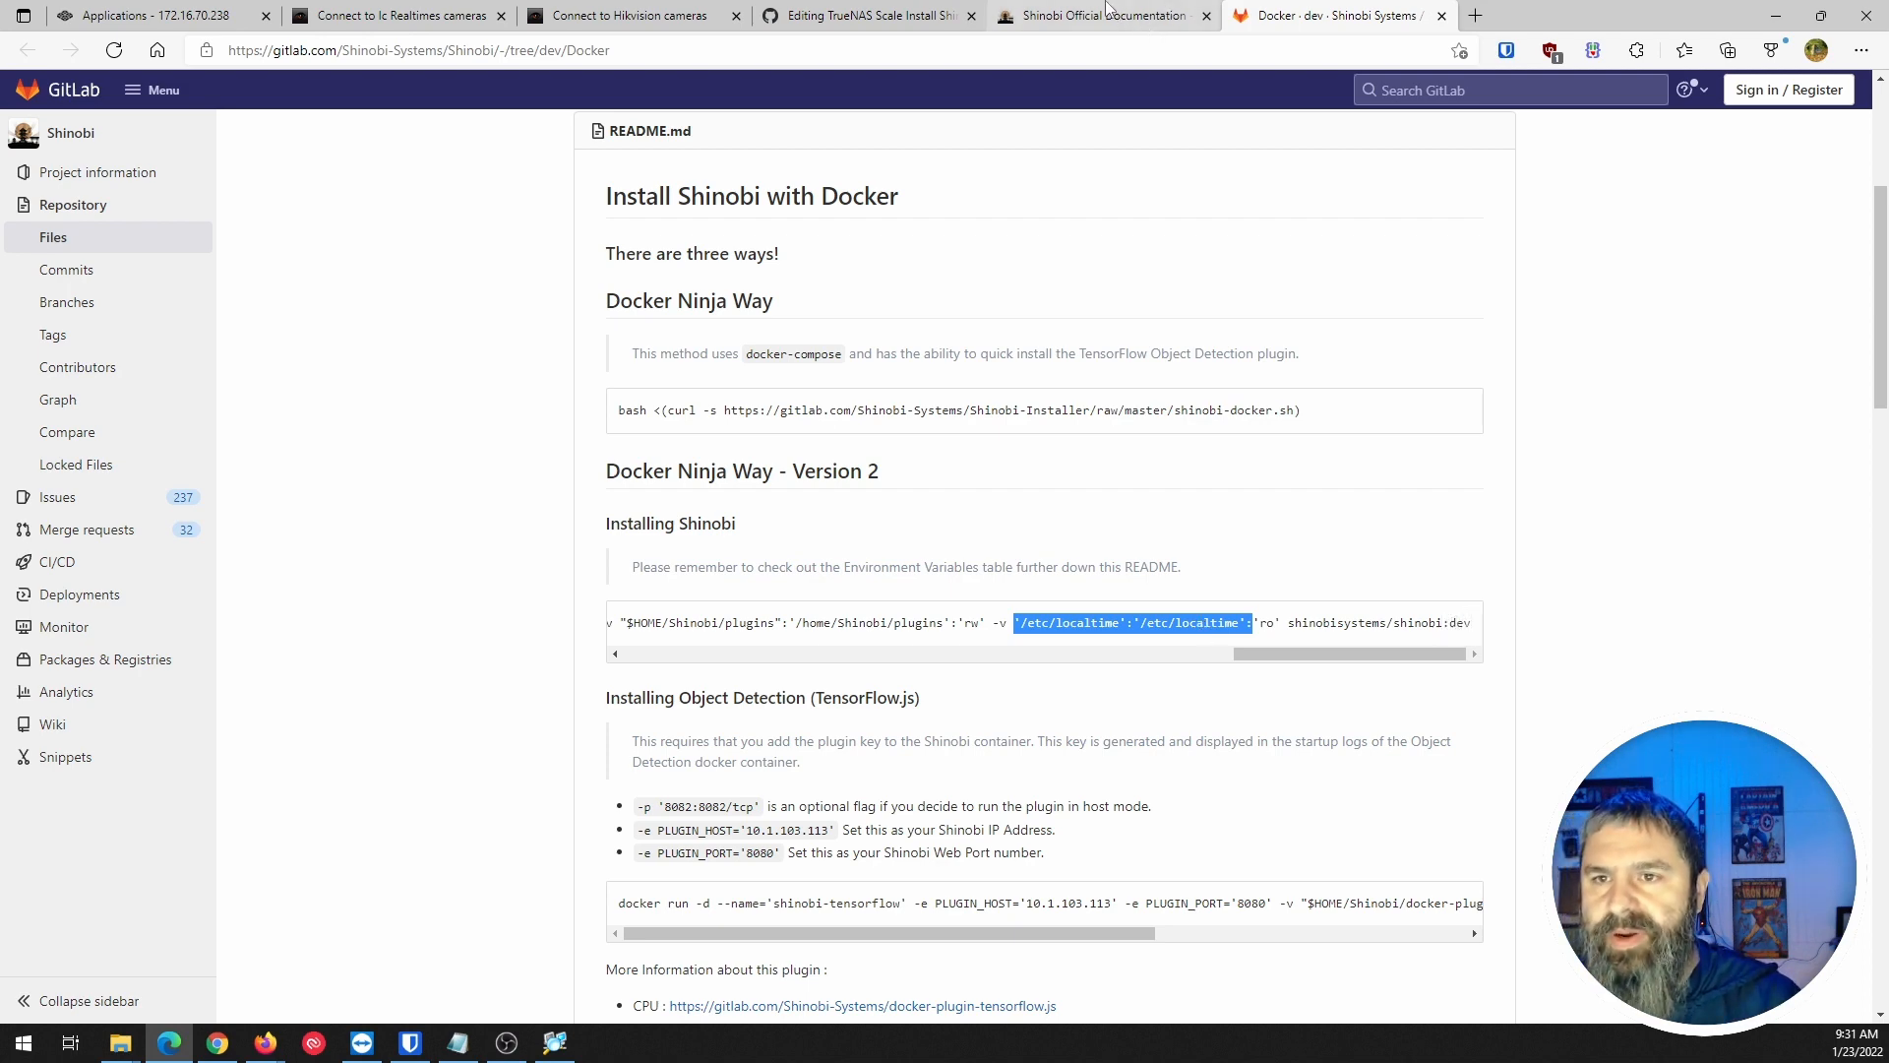
left_click(866, 15)
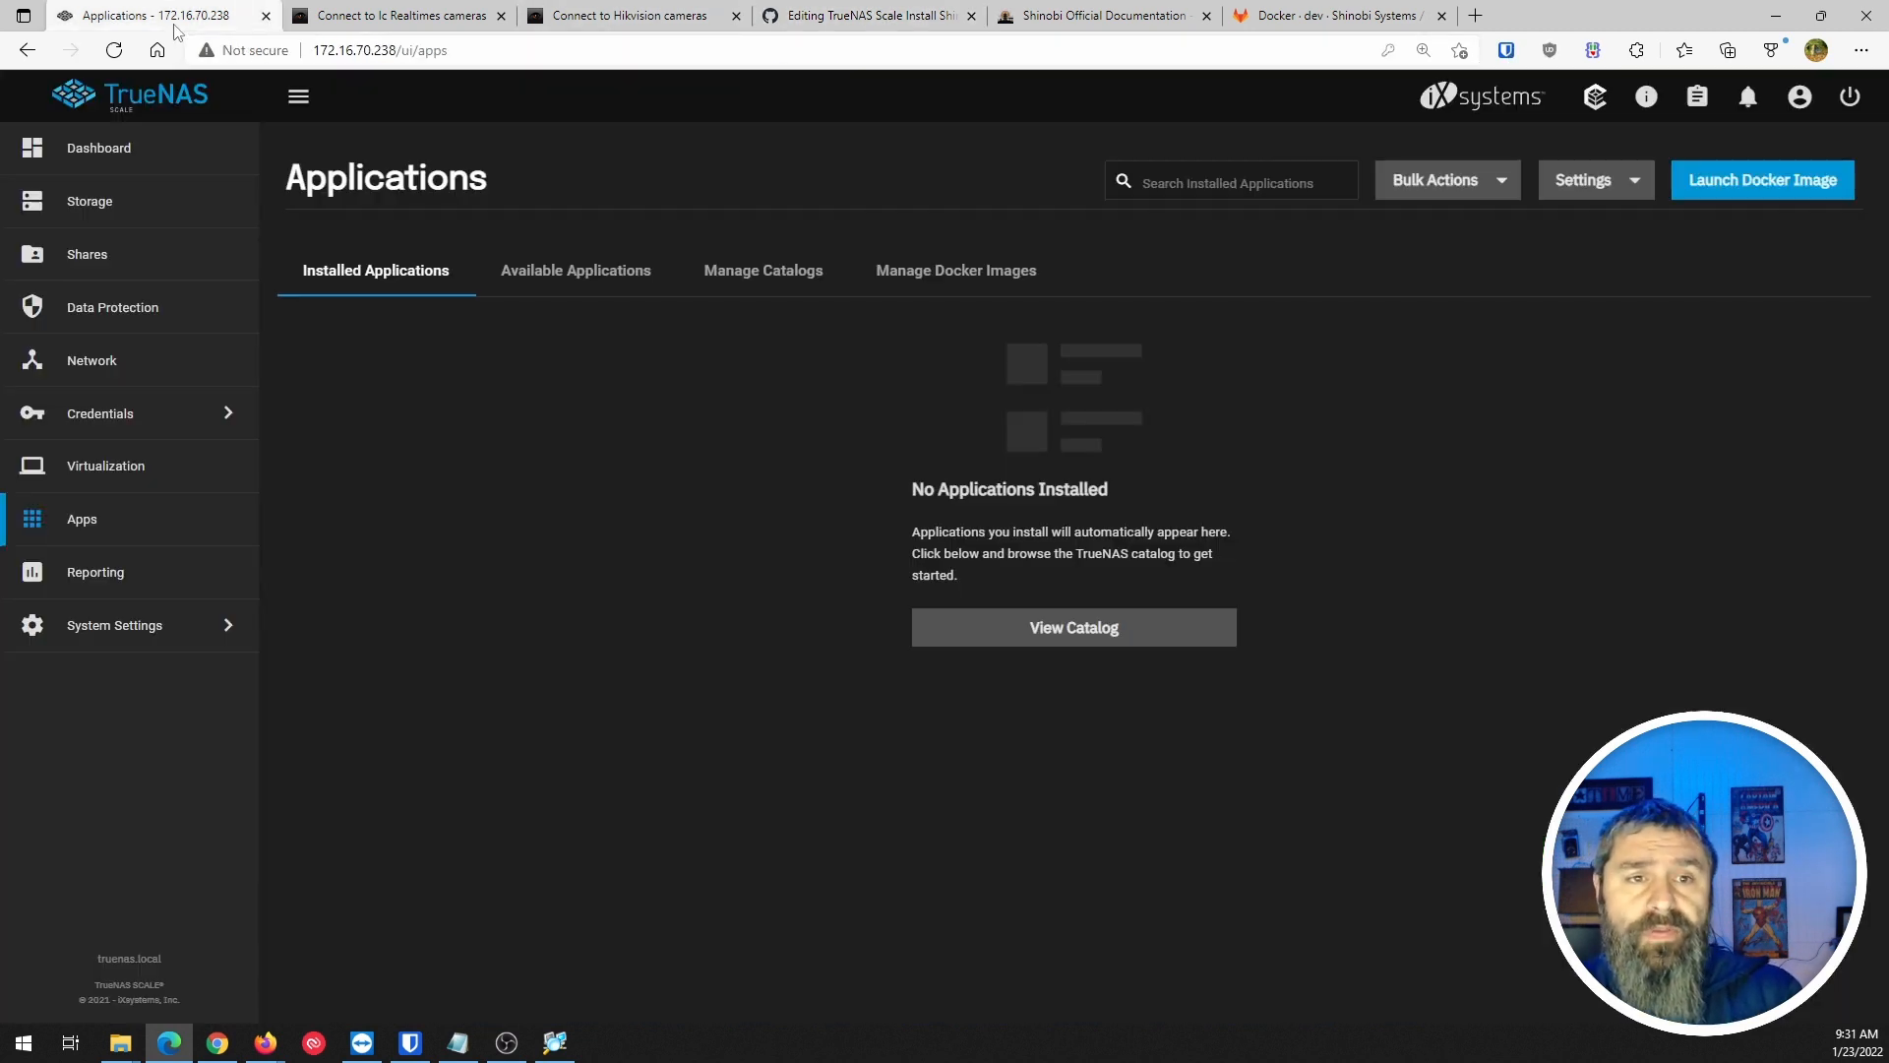
Glance at the Apps settings, then preview the ten-step Launch Docker Image wizard and close it.
left_click(147, 15)
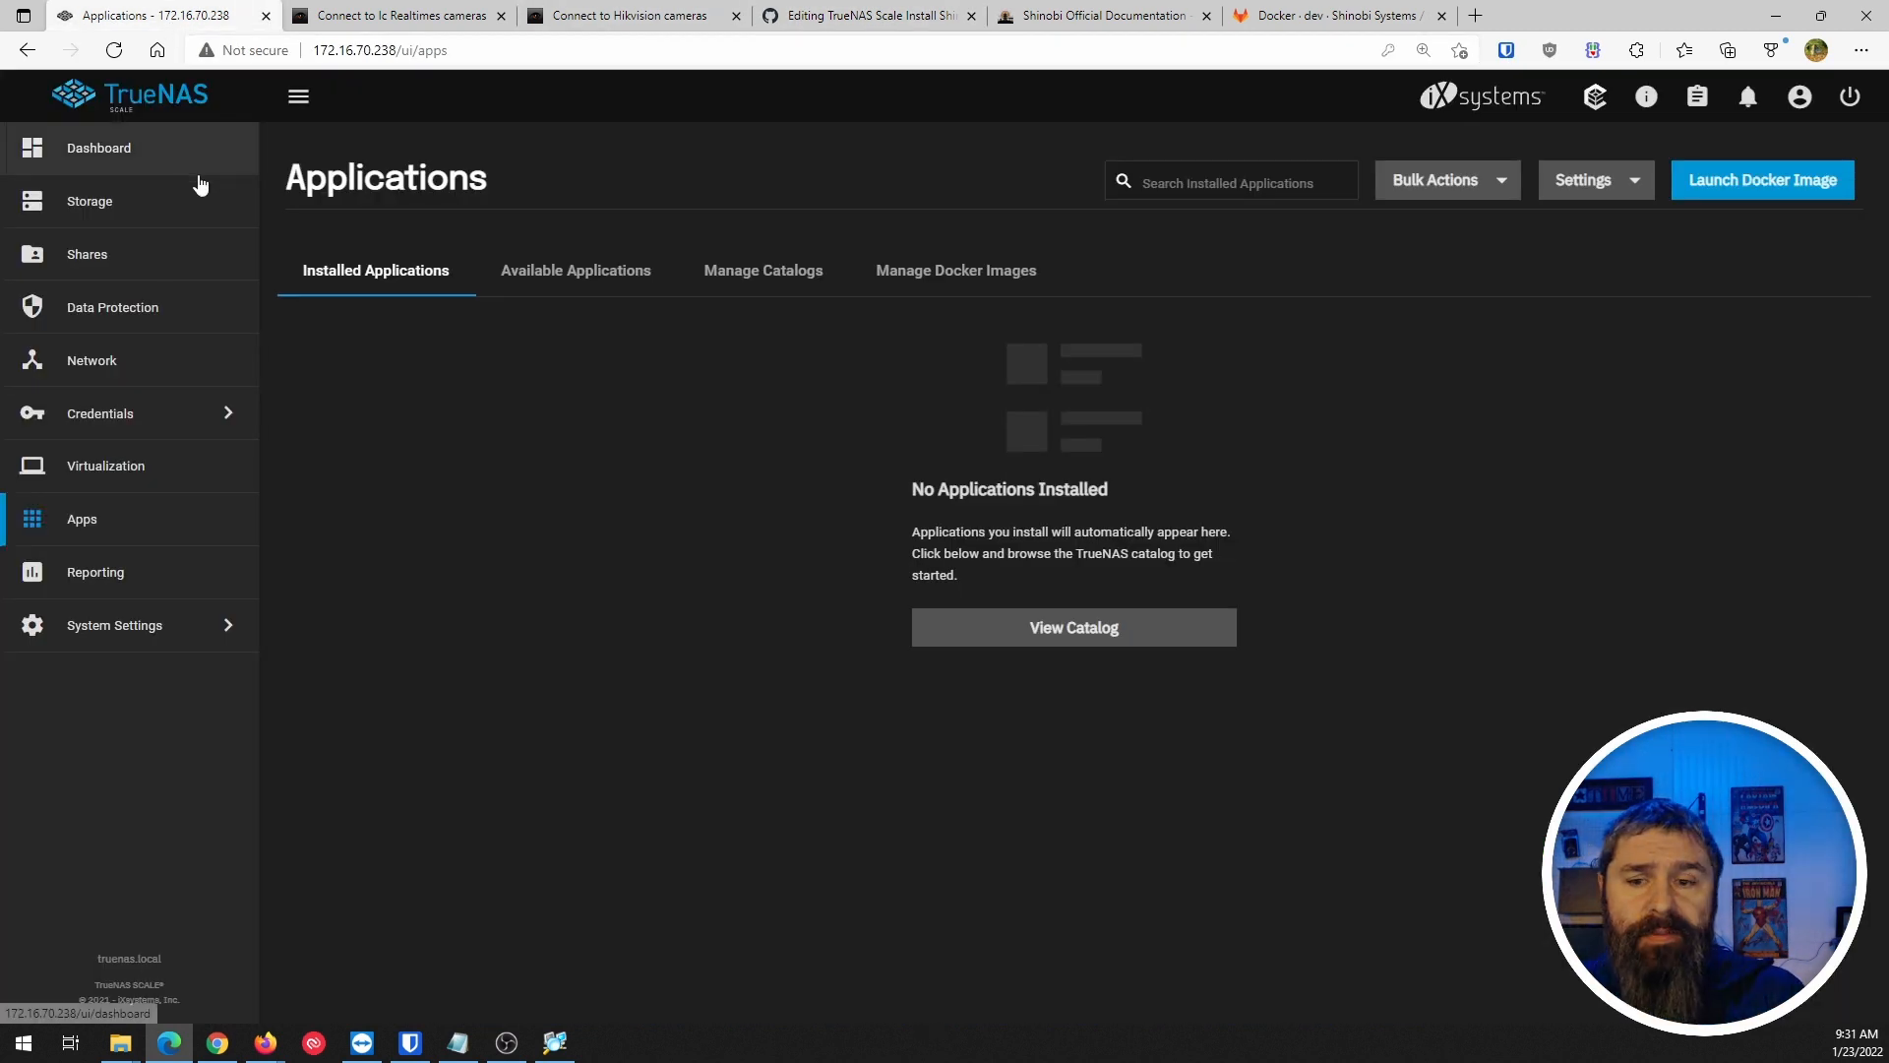
left_click(1615, 186)
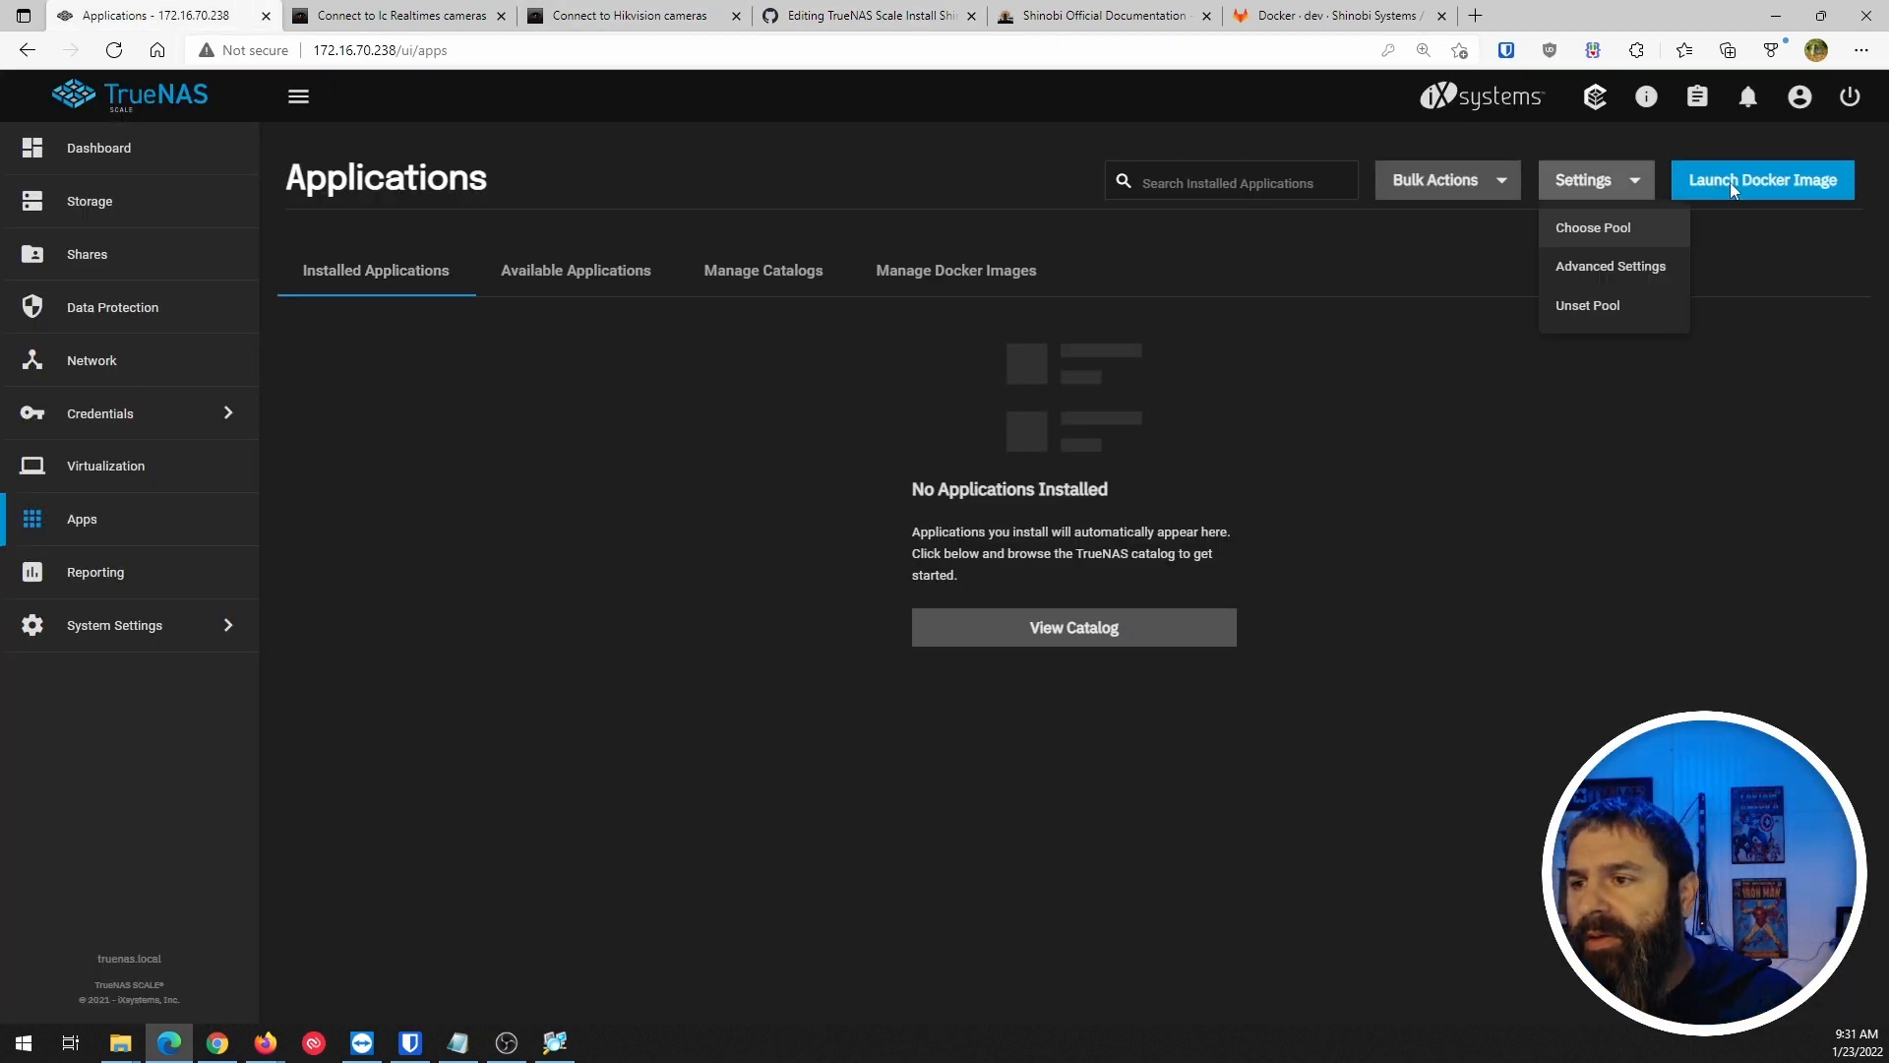
left_click(1185, 275)
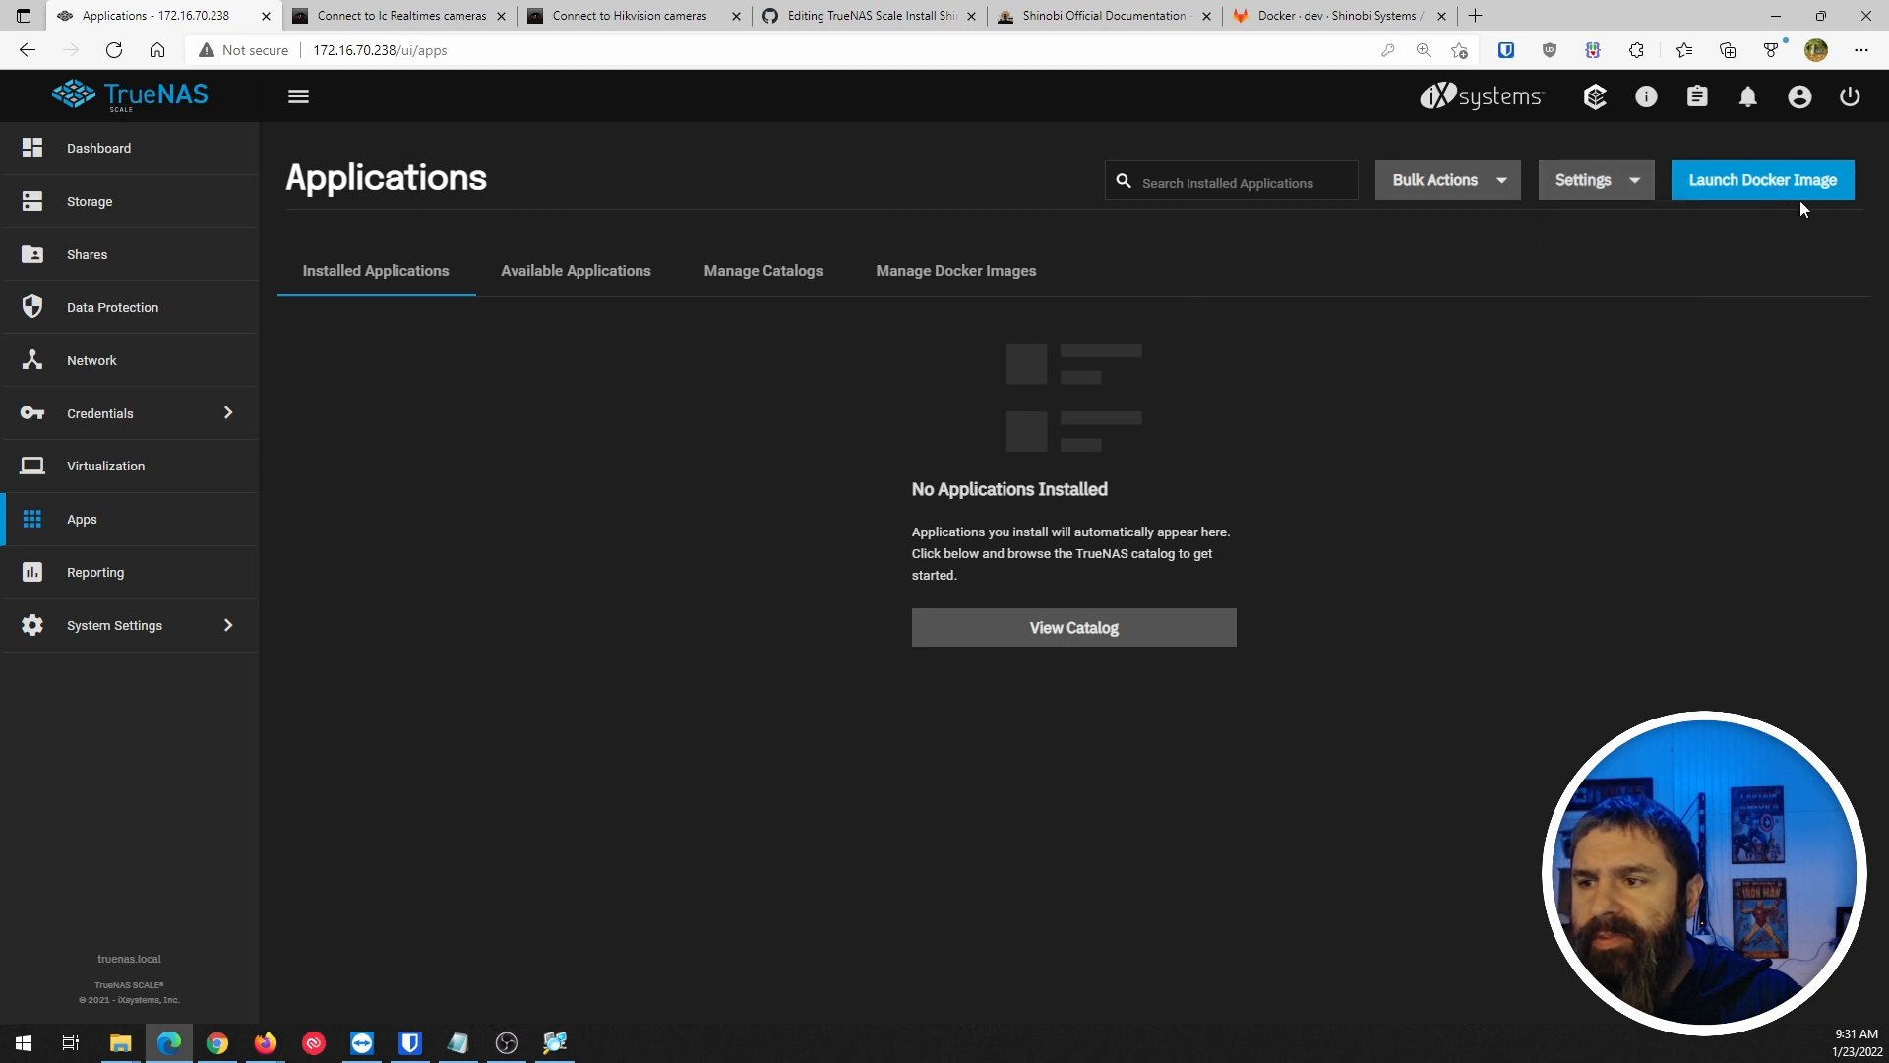
left_click(1801, 197)
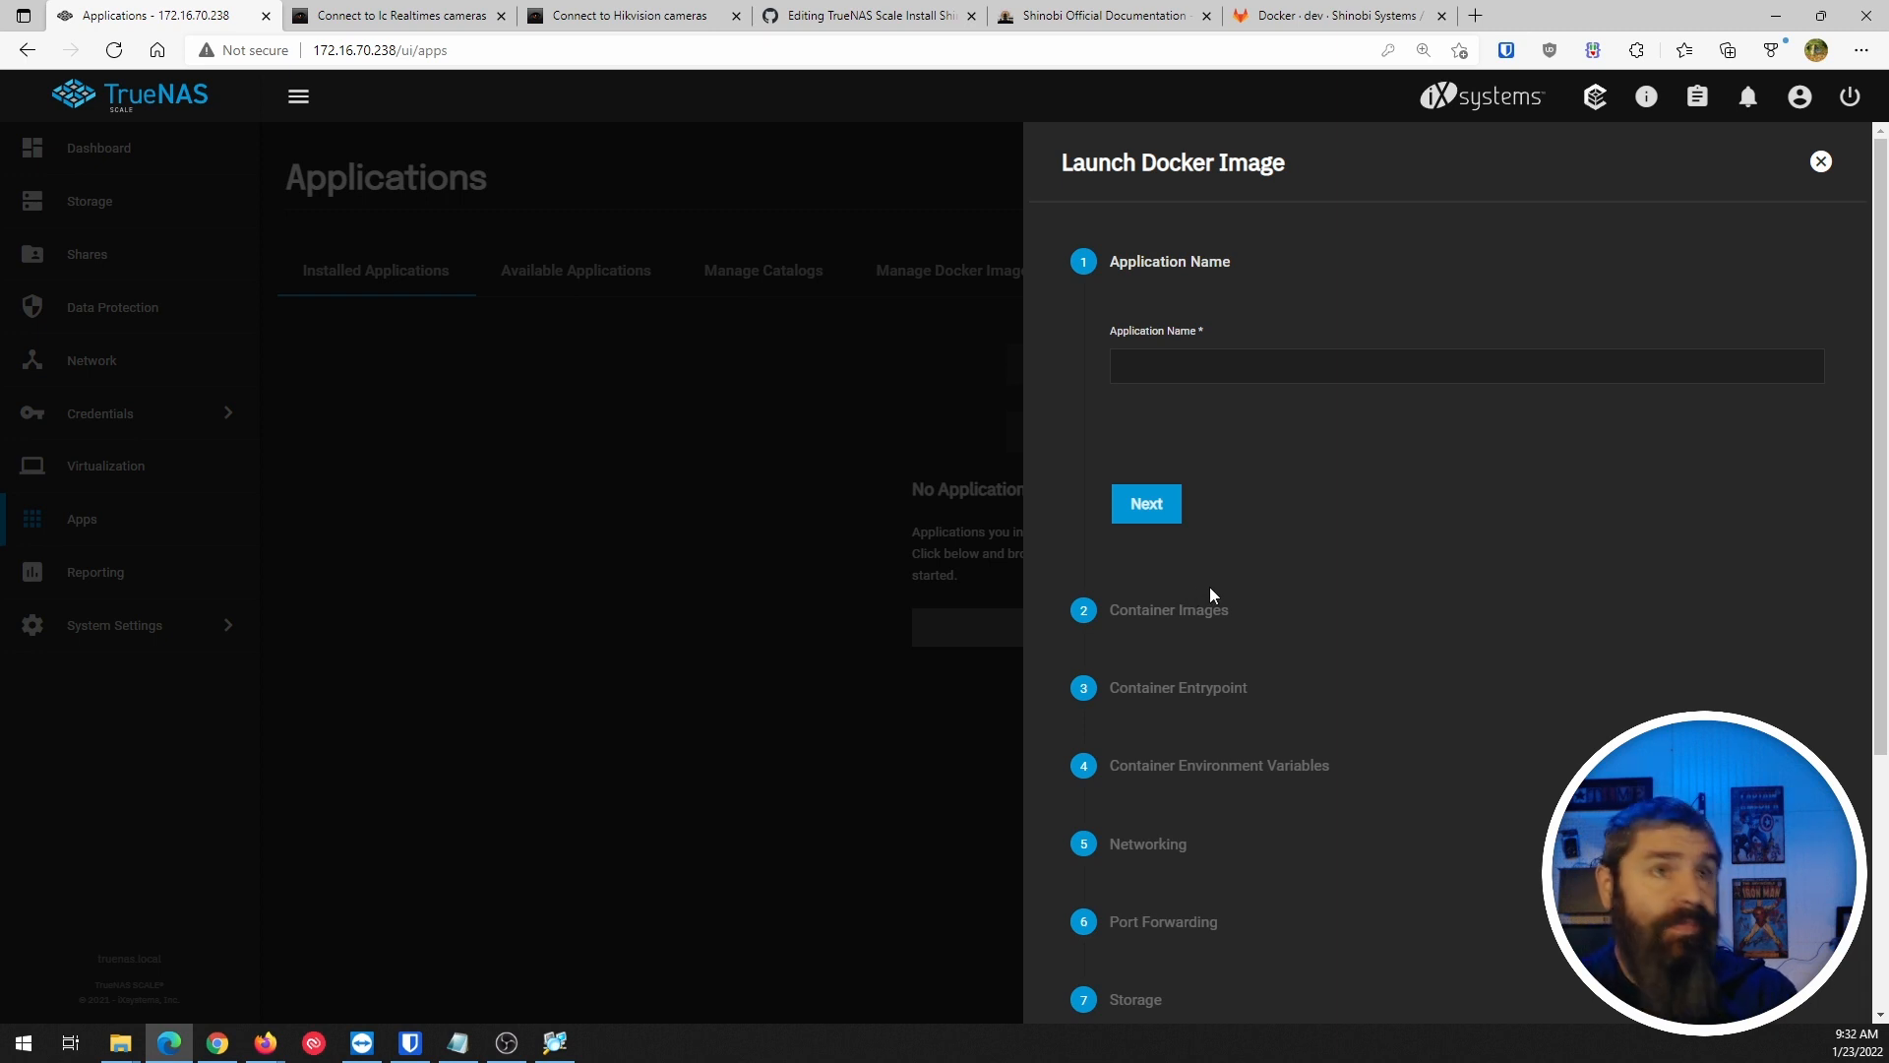
scroll(1214, 612, "down", 3)
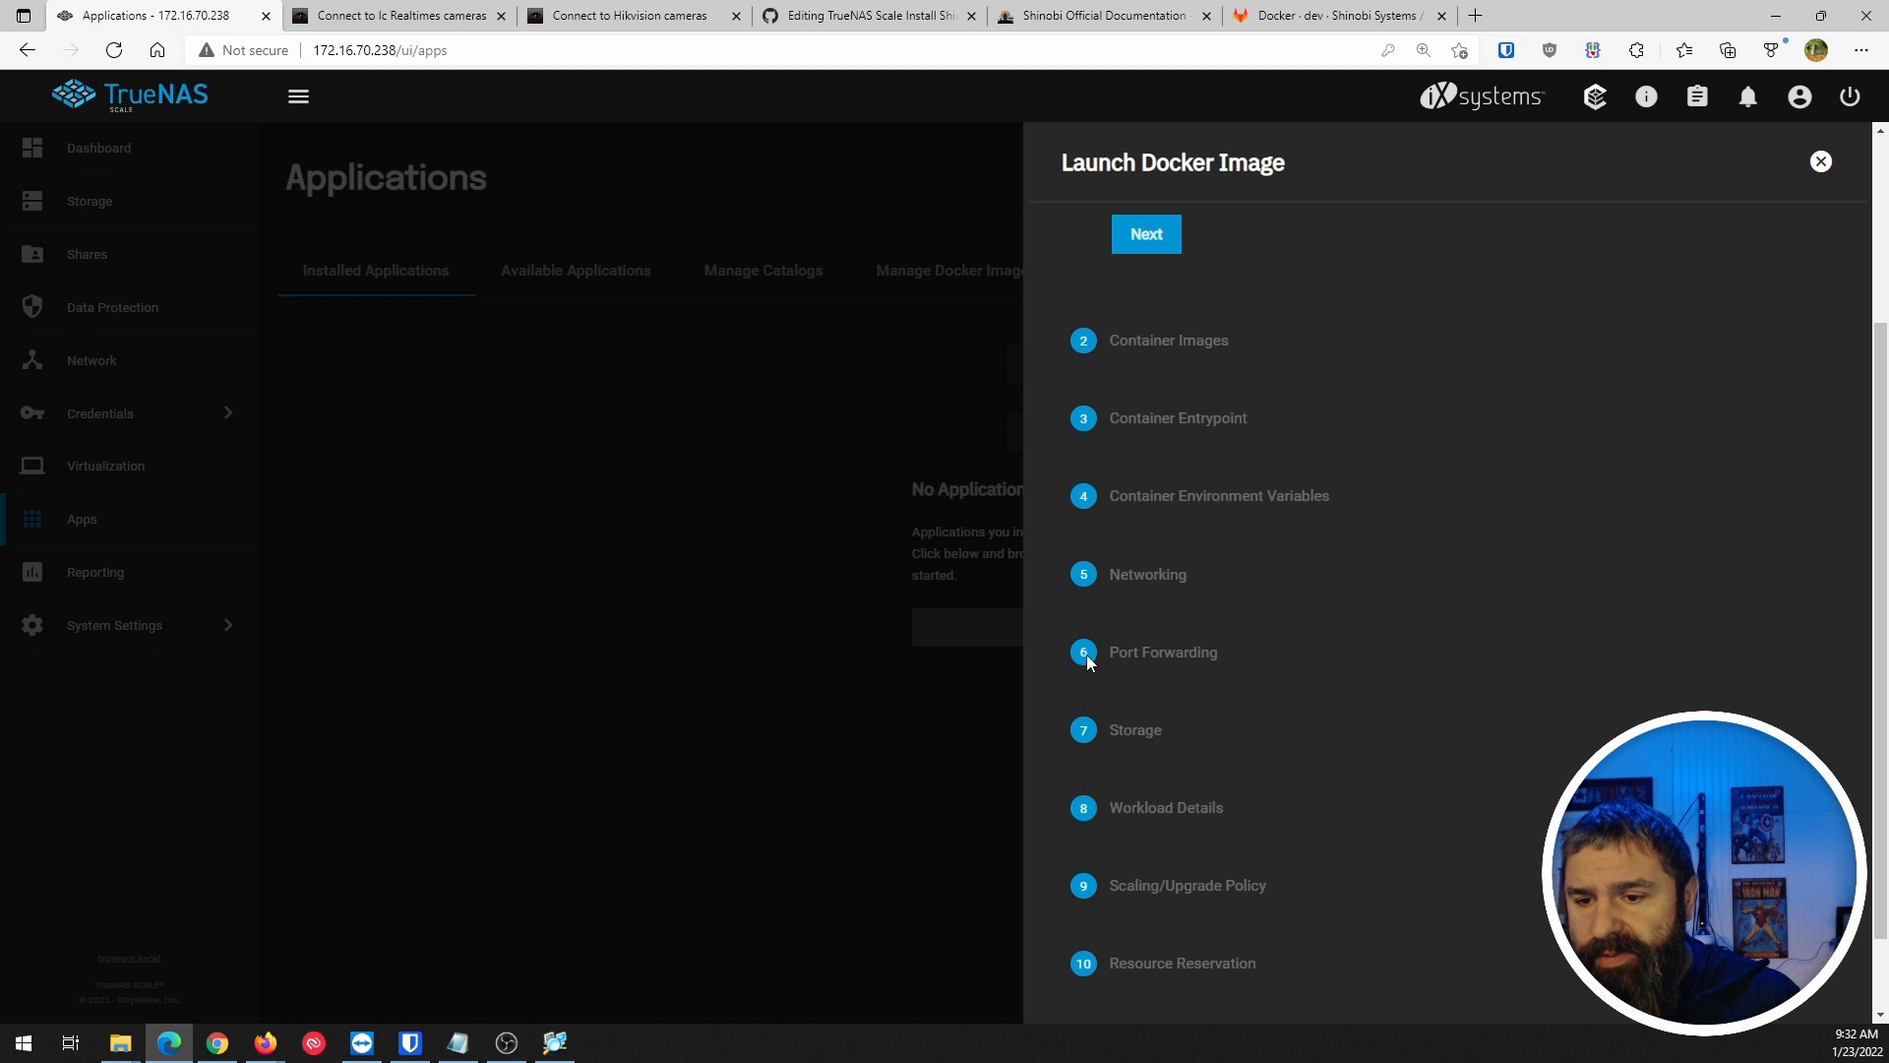
left_click(1821, 164)
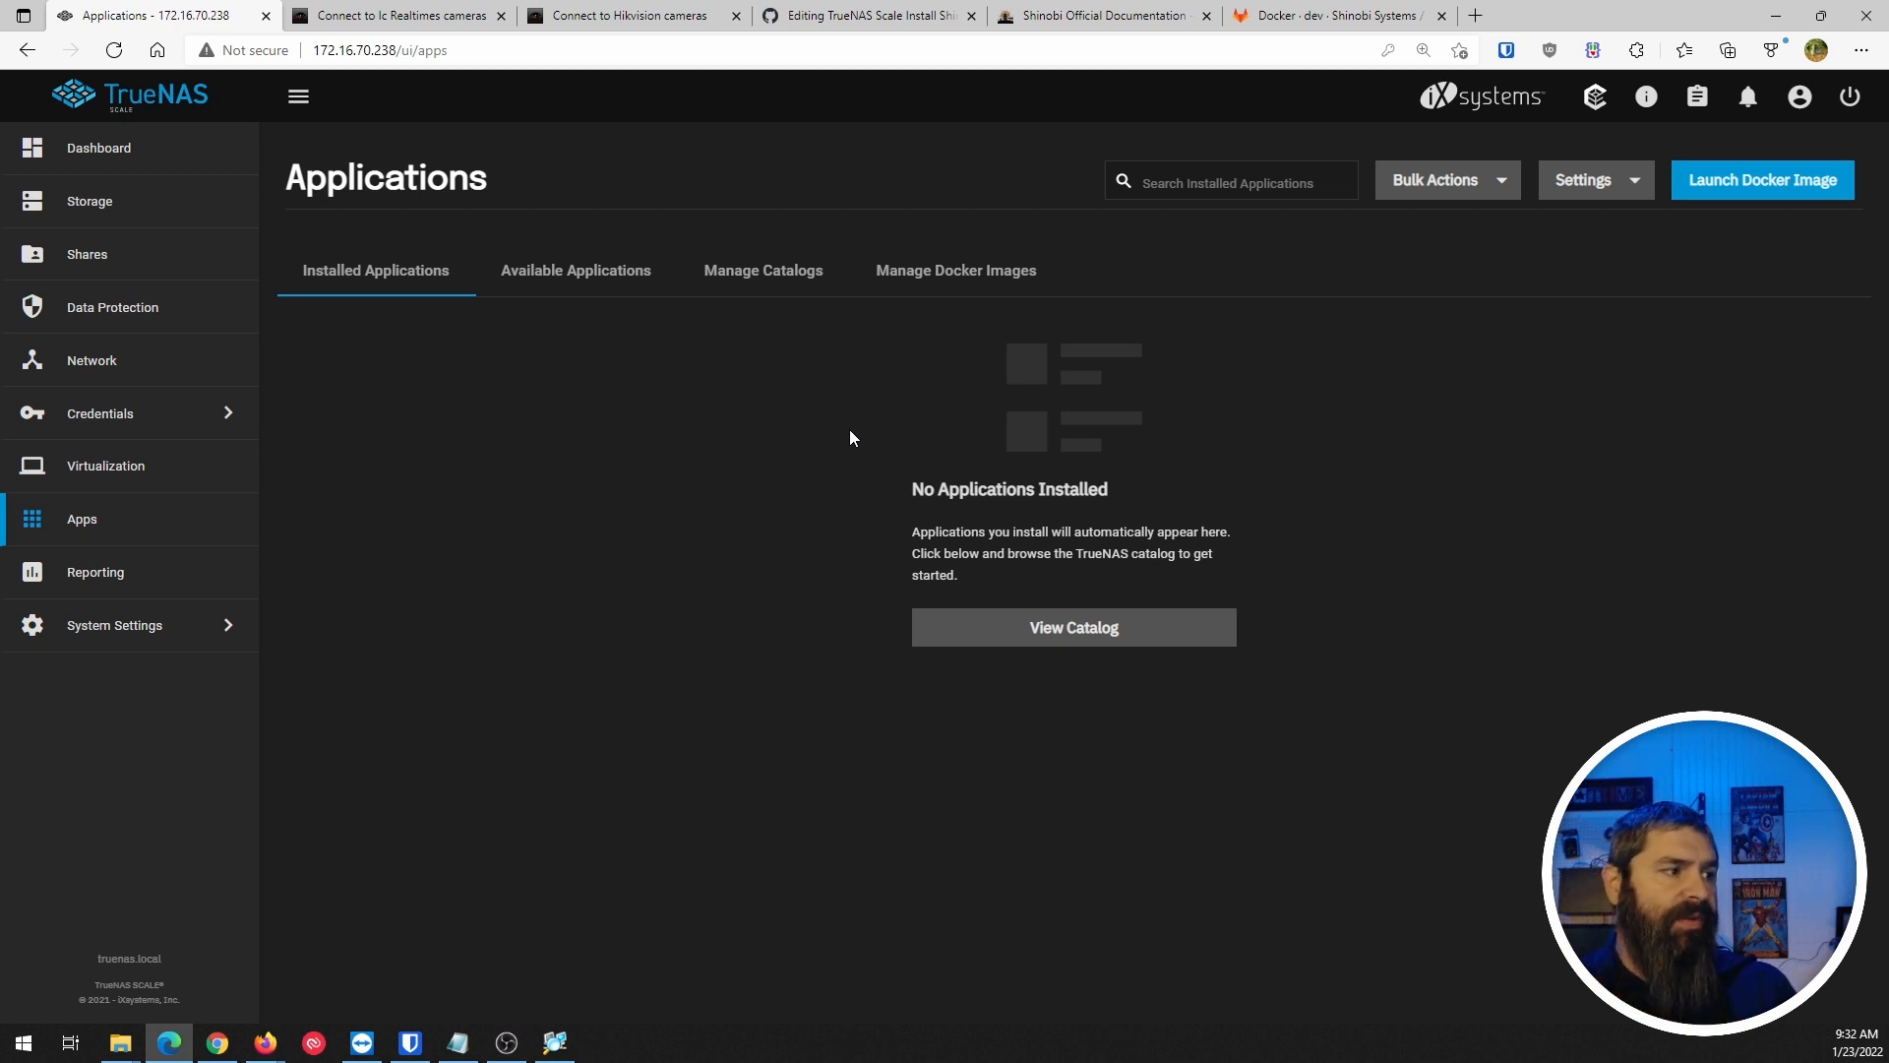
Name the new Docker app 'shinobi' and advance to the Container Images image repository field.
left_click(1815, 182)
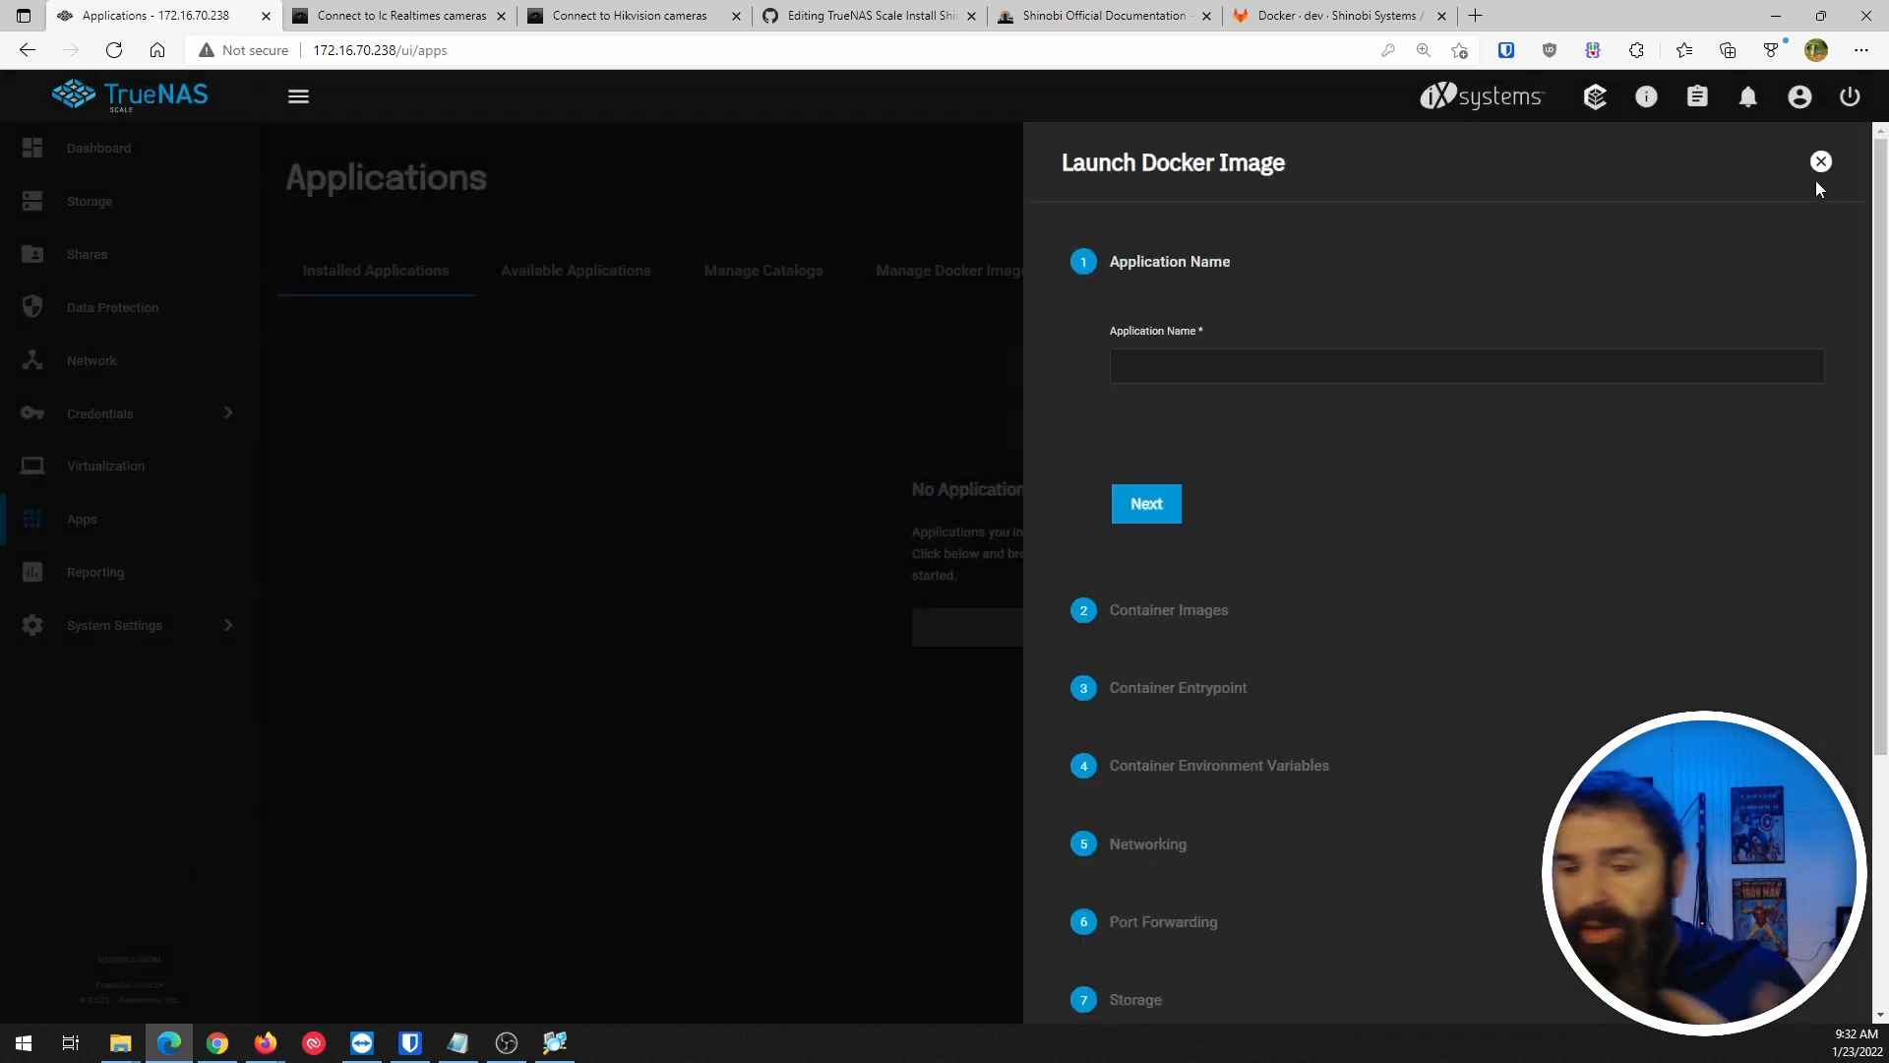
left_click(1235, 371)
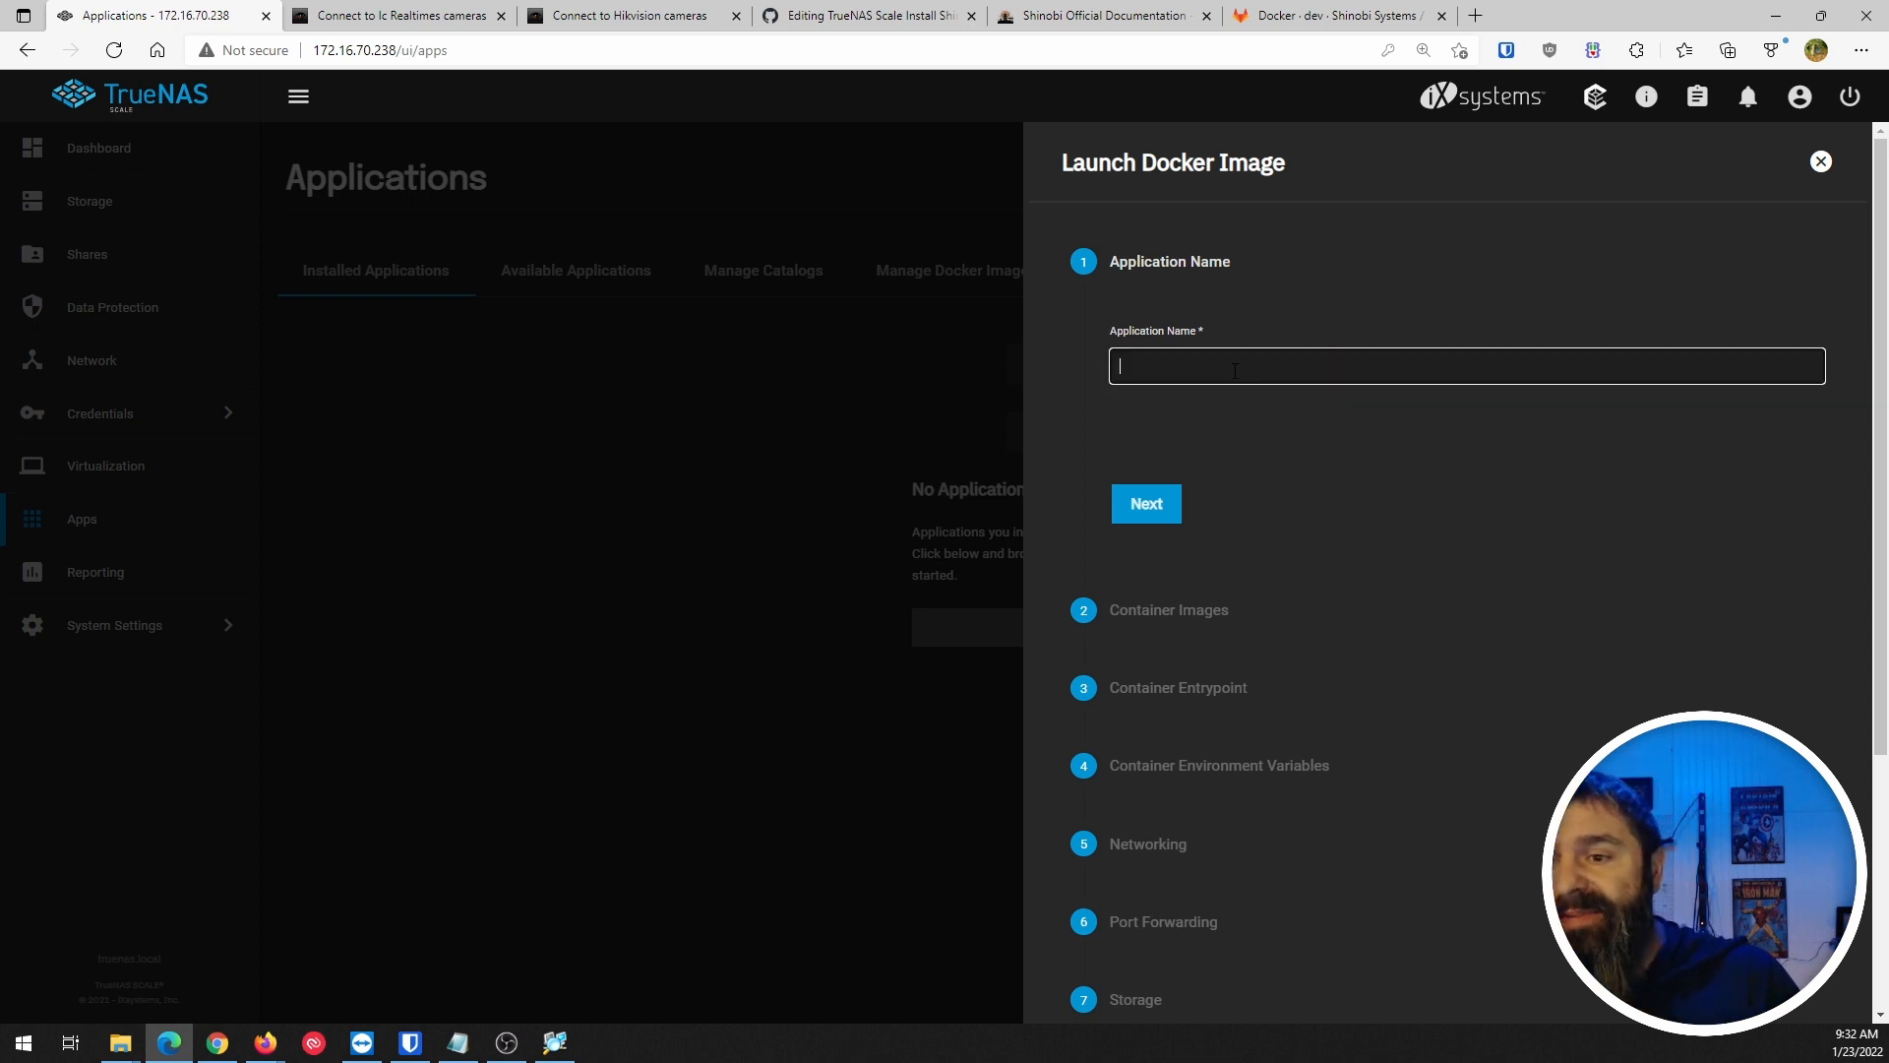
type("shinobi")
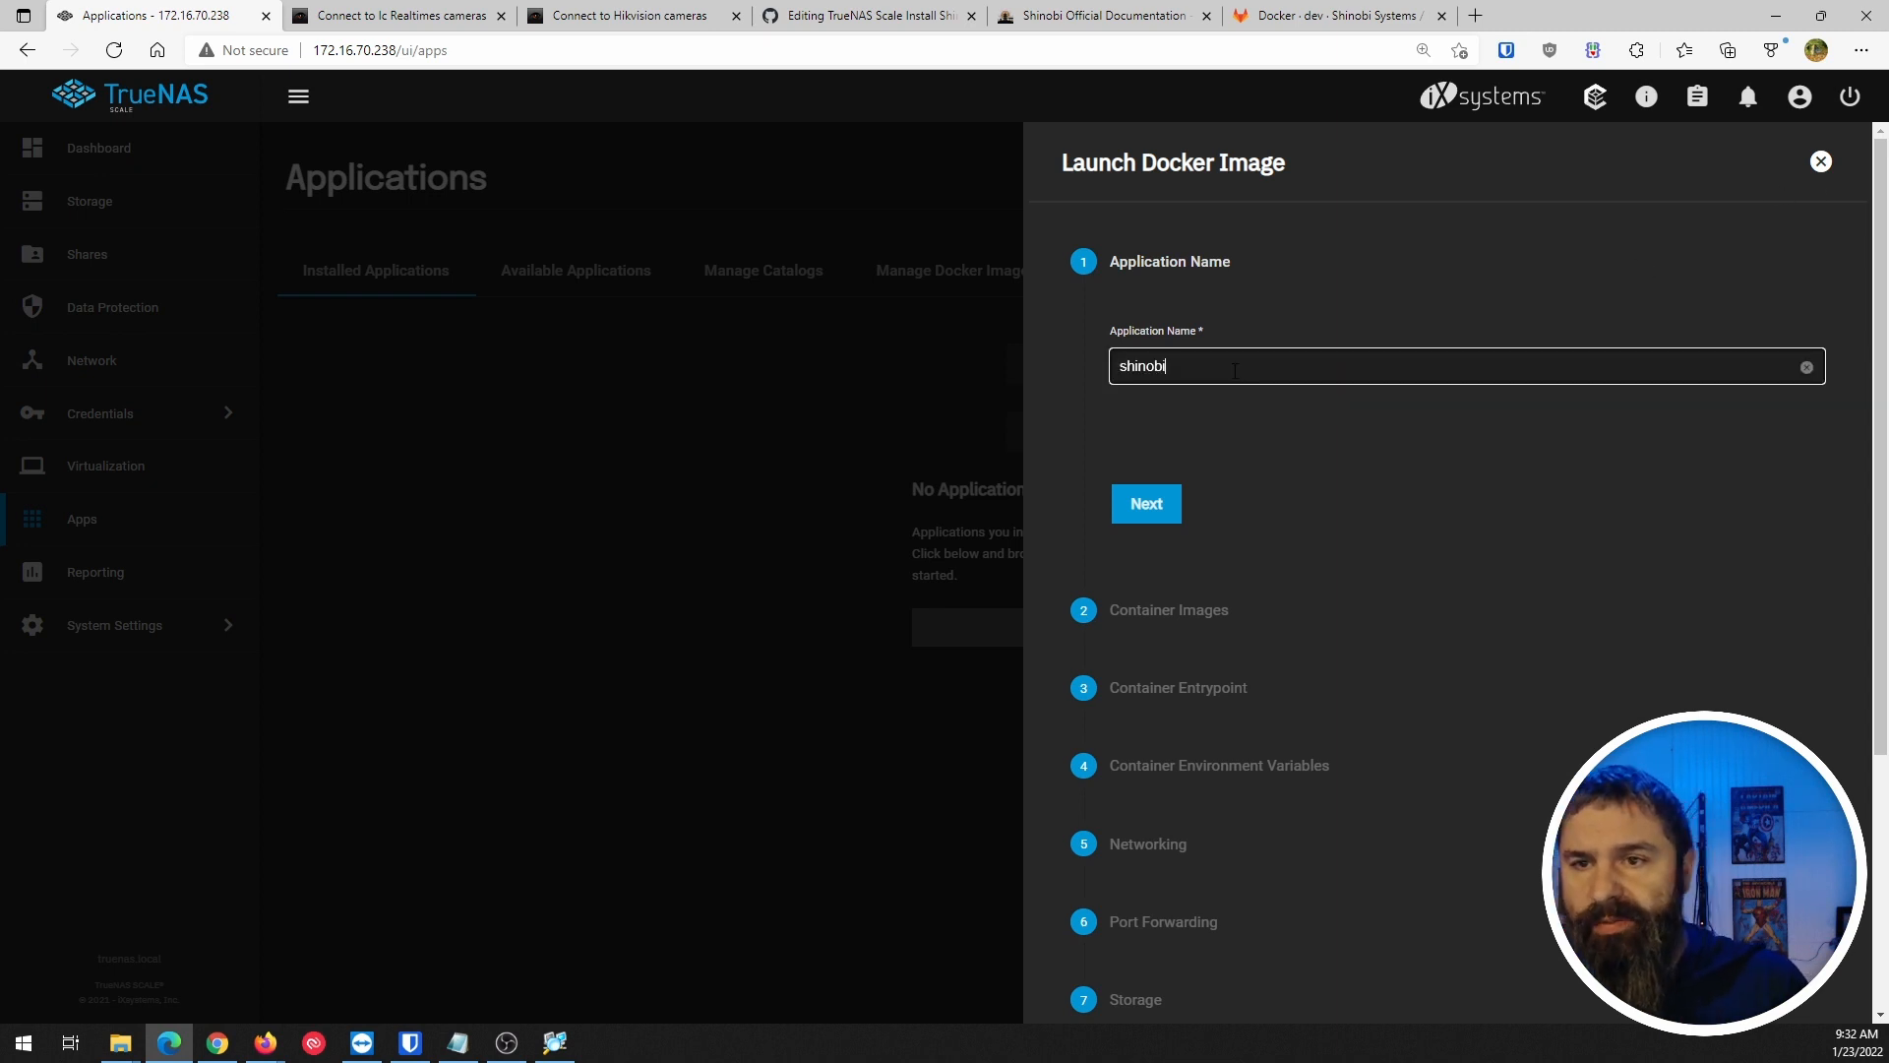
left_click(1145, 505)
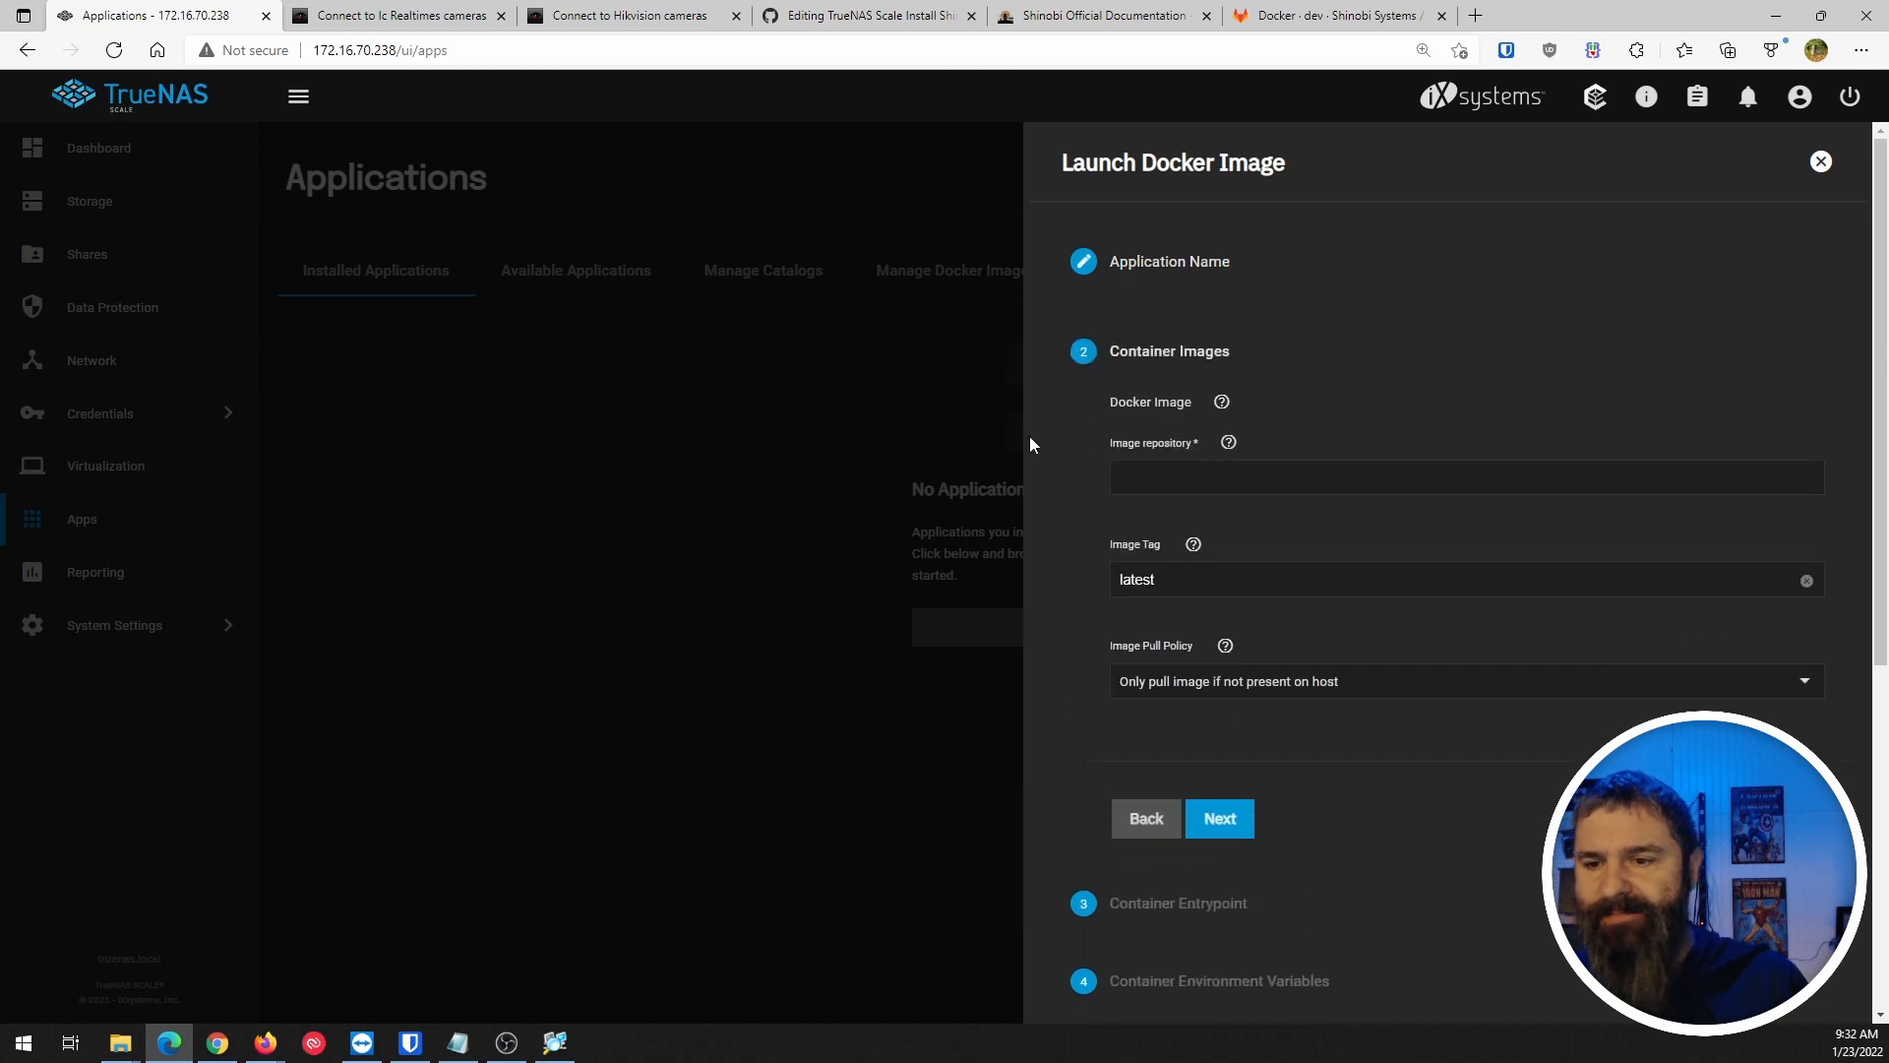
left_click(1149, 474)
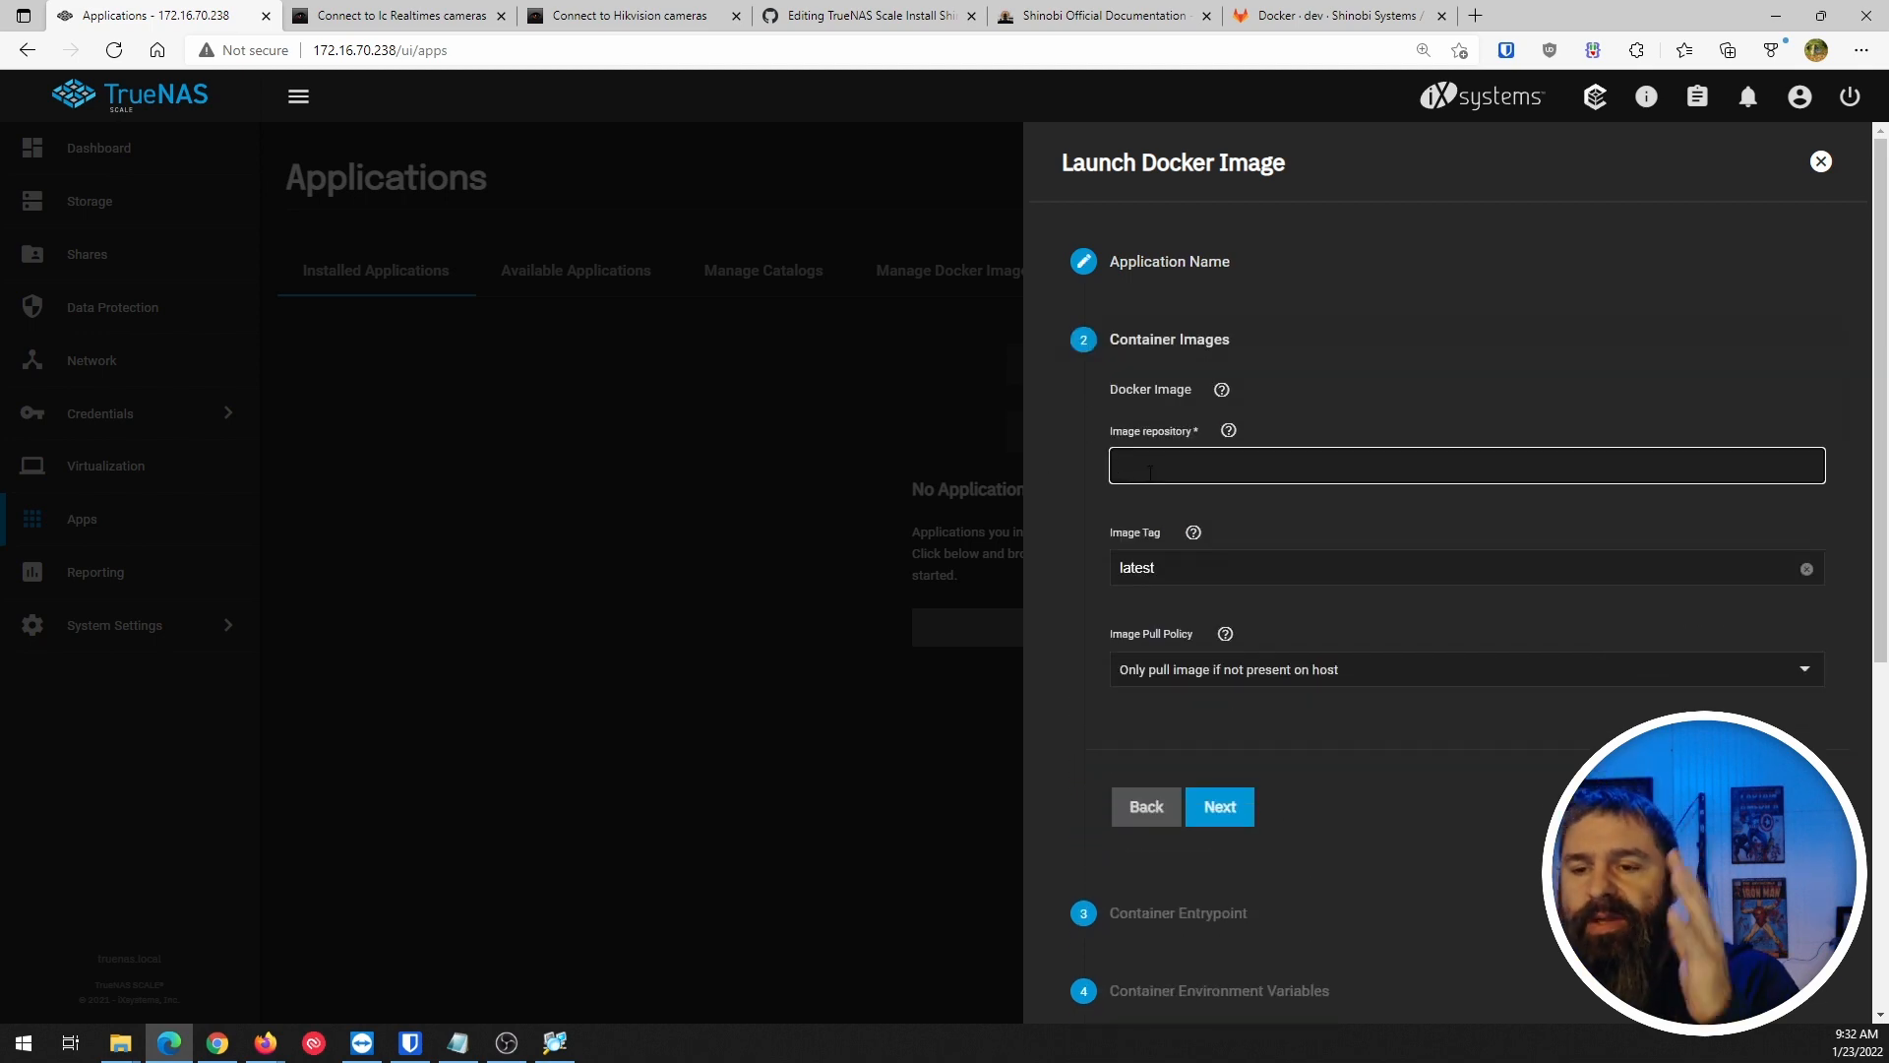
left_click(837, 19)
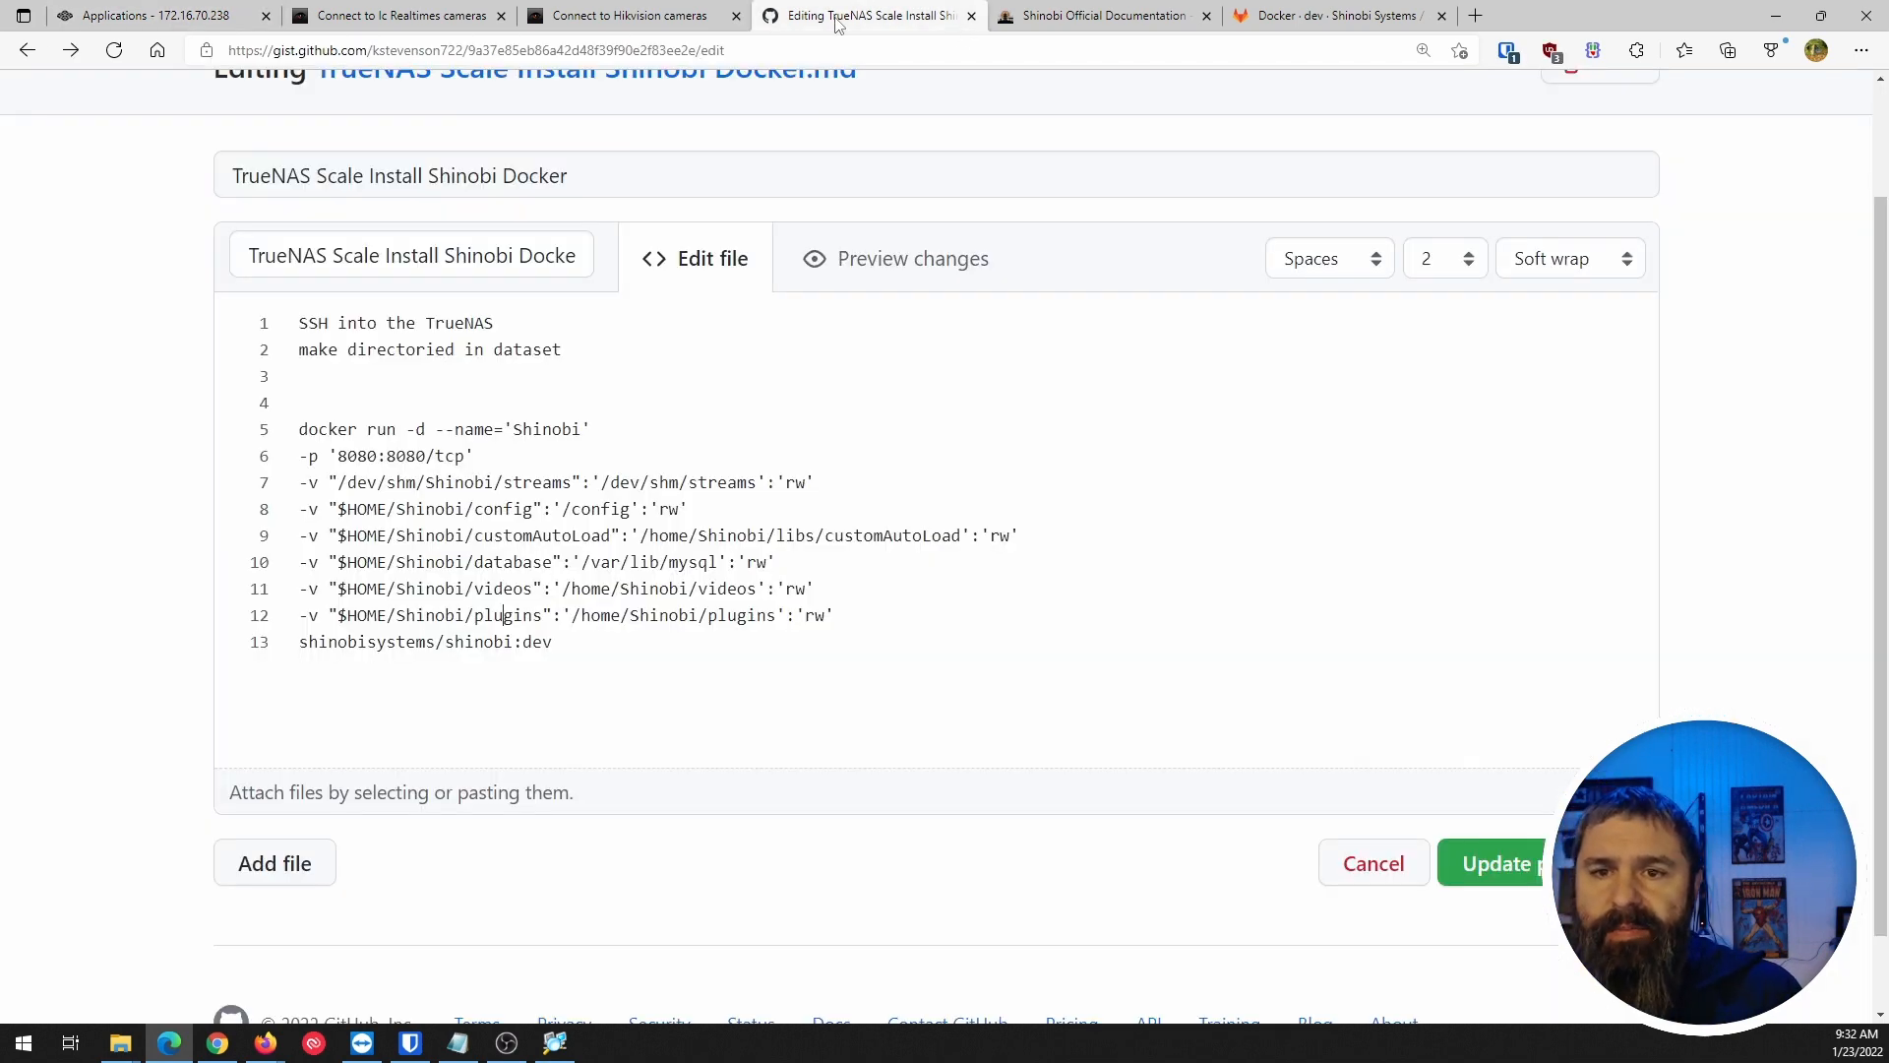
Snap the gist window to the left half and the TrueNAS Docker launch form to the right.
left_click_drag(838, 19, 780, 495)
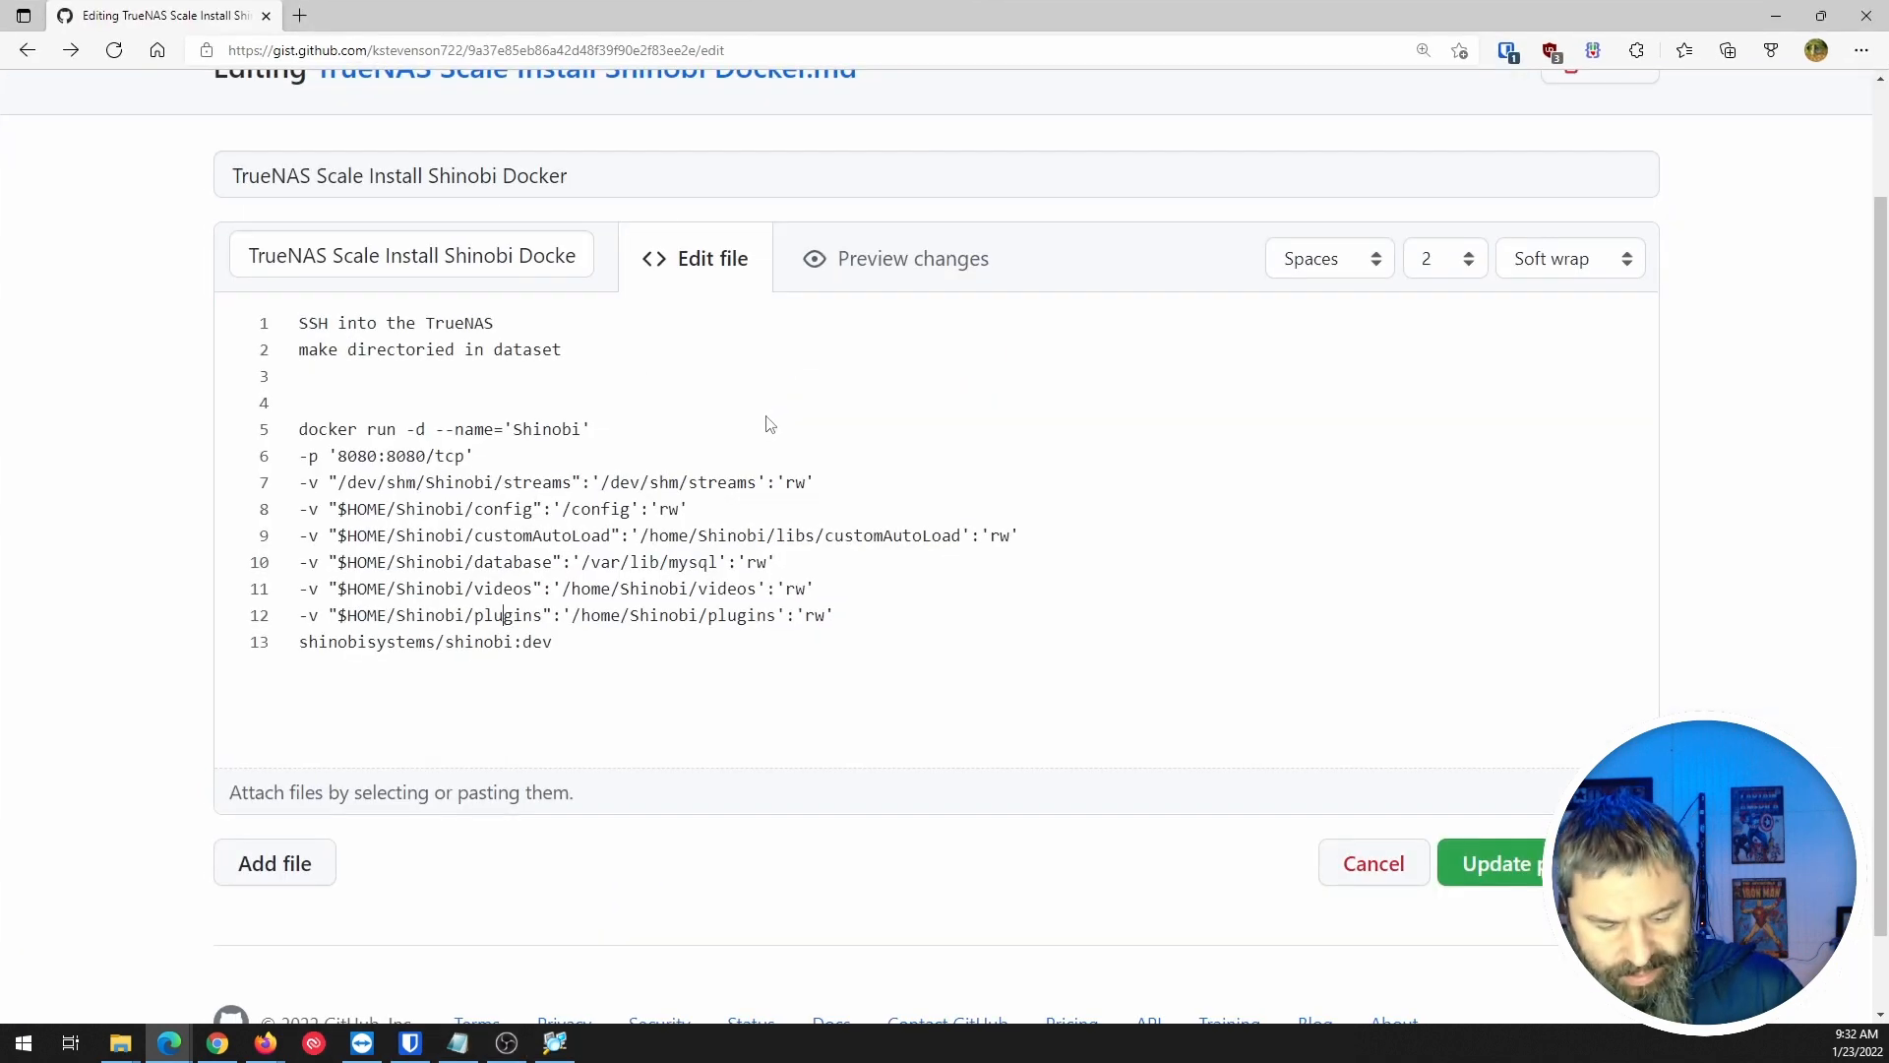
key("super+Left")
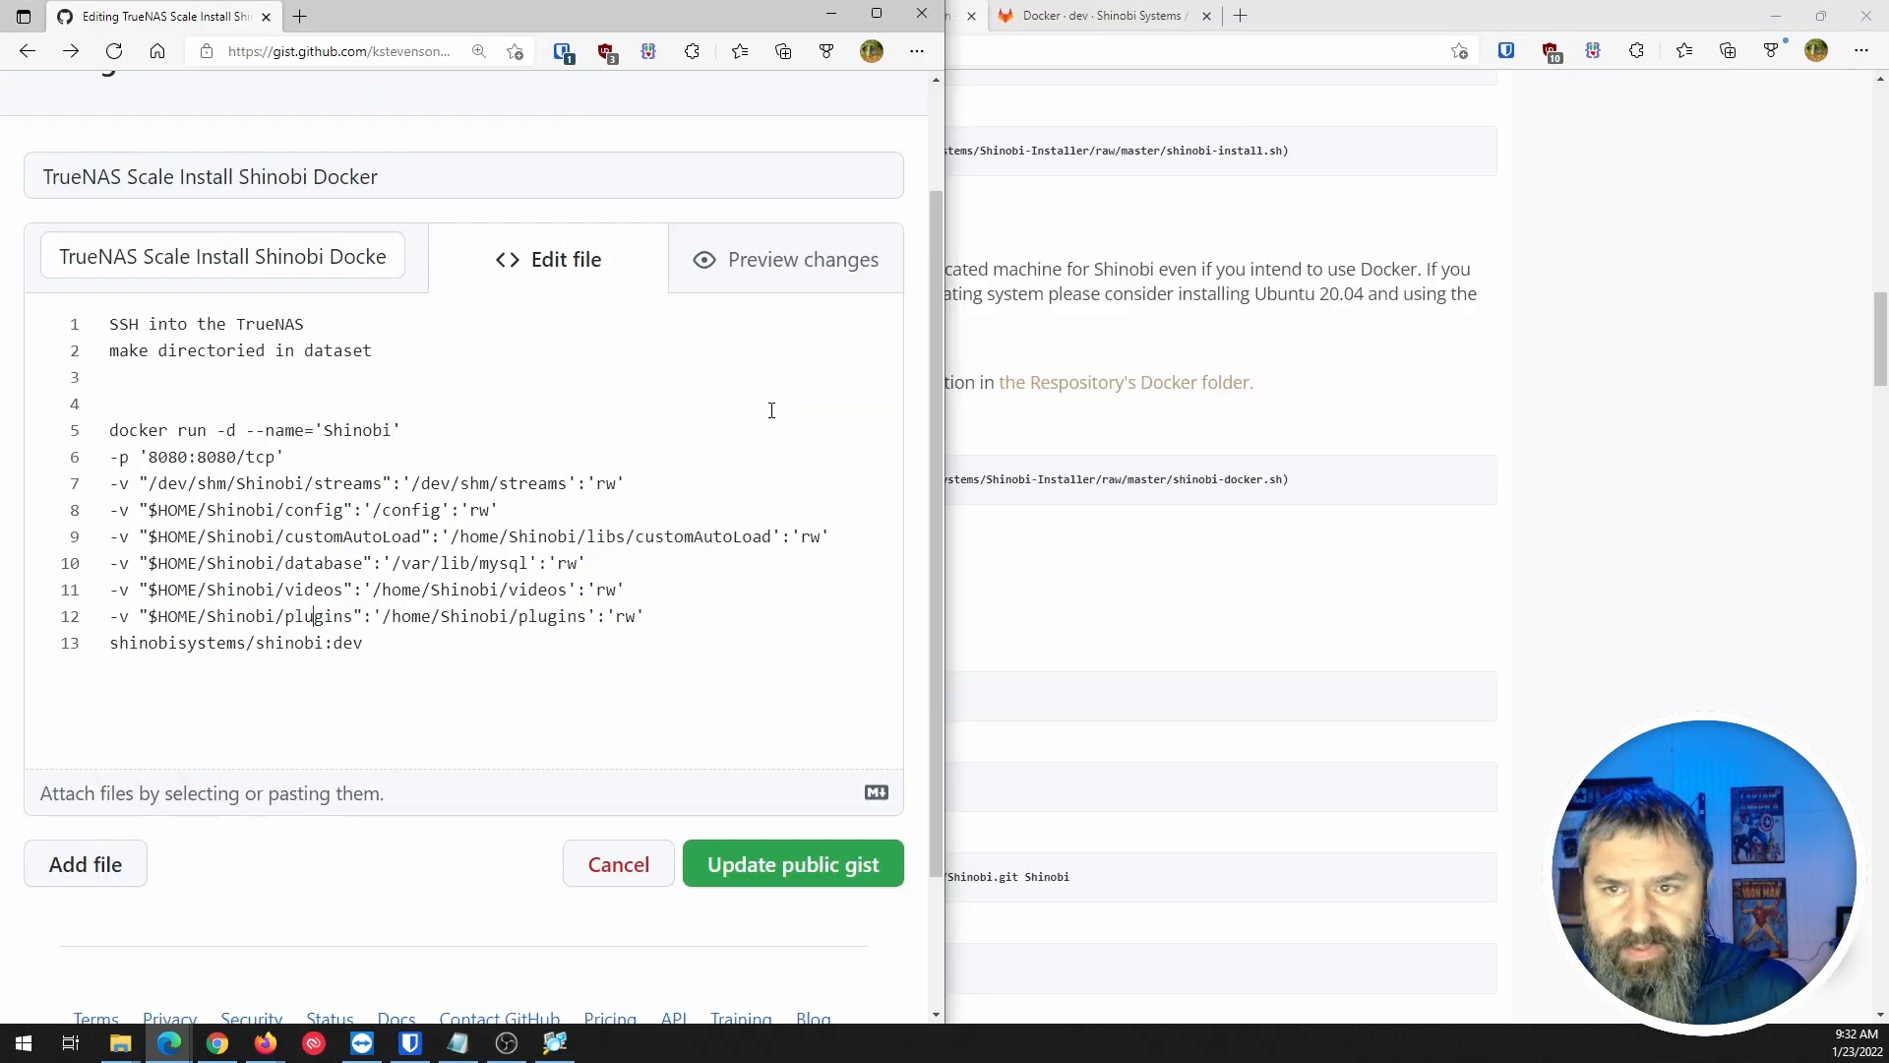
left_click(1375, 37)
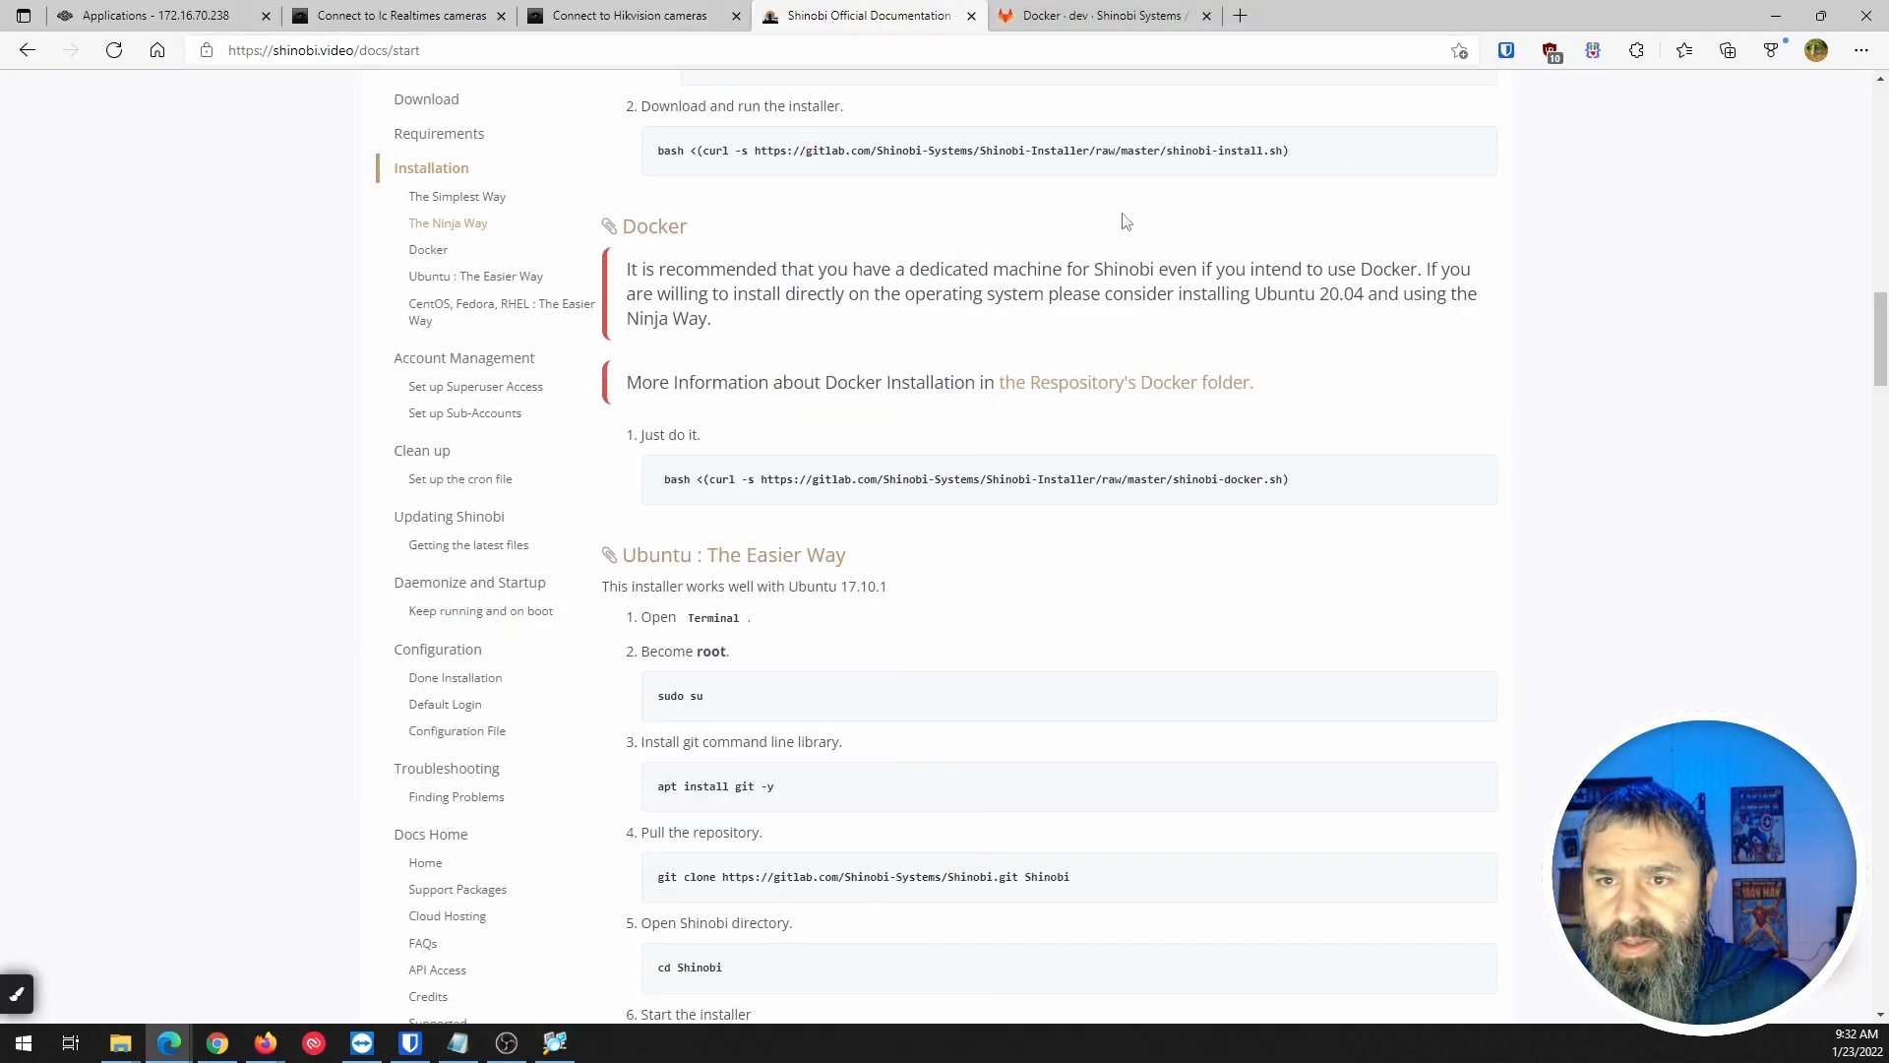
left_click(142, 18)
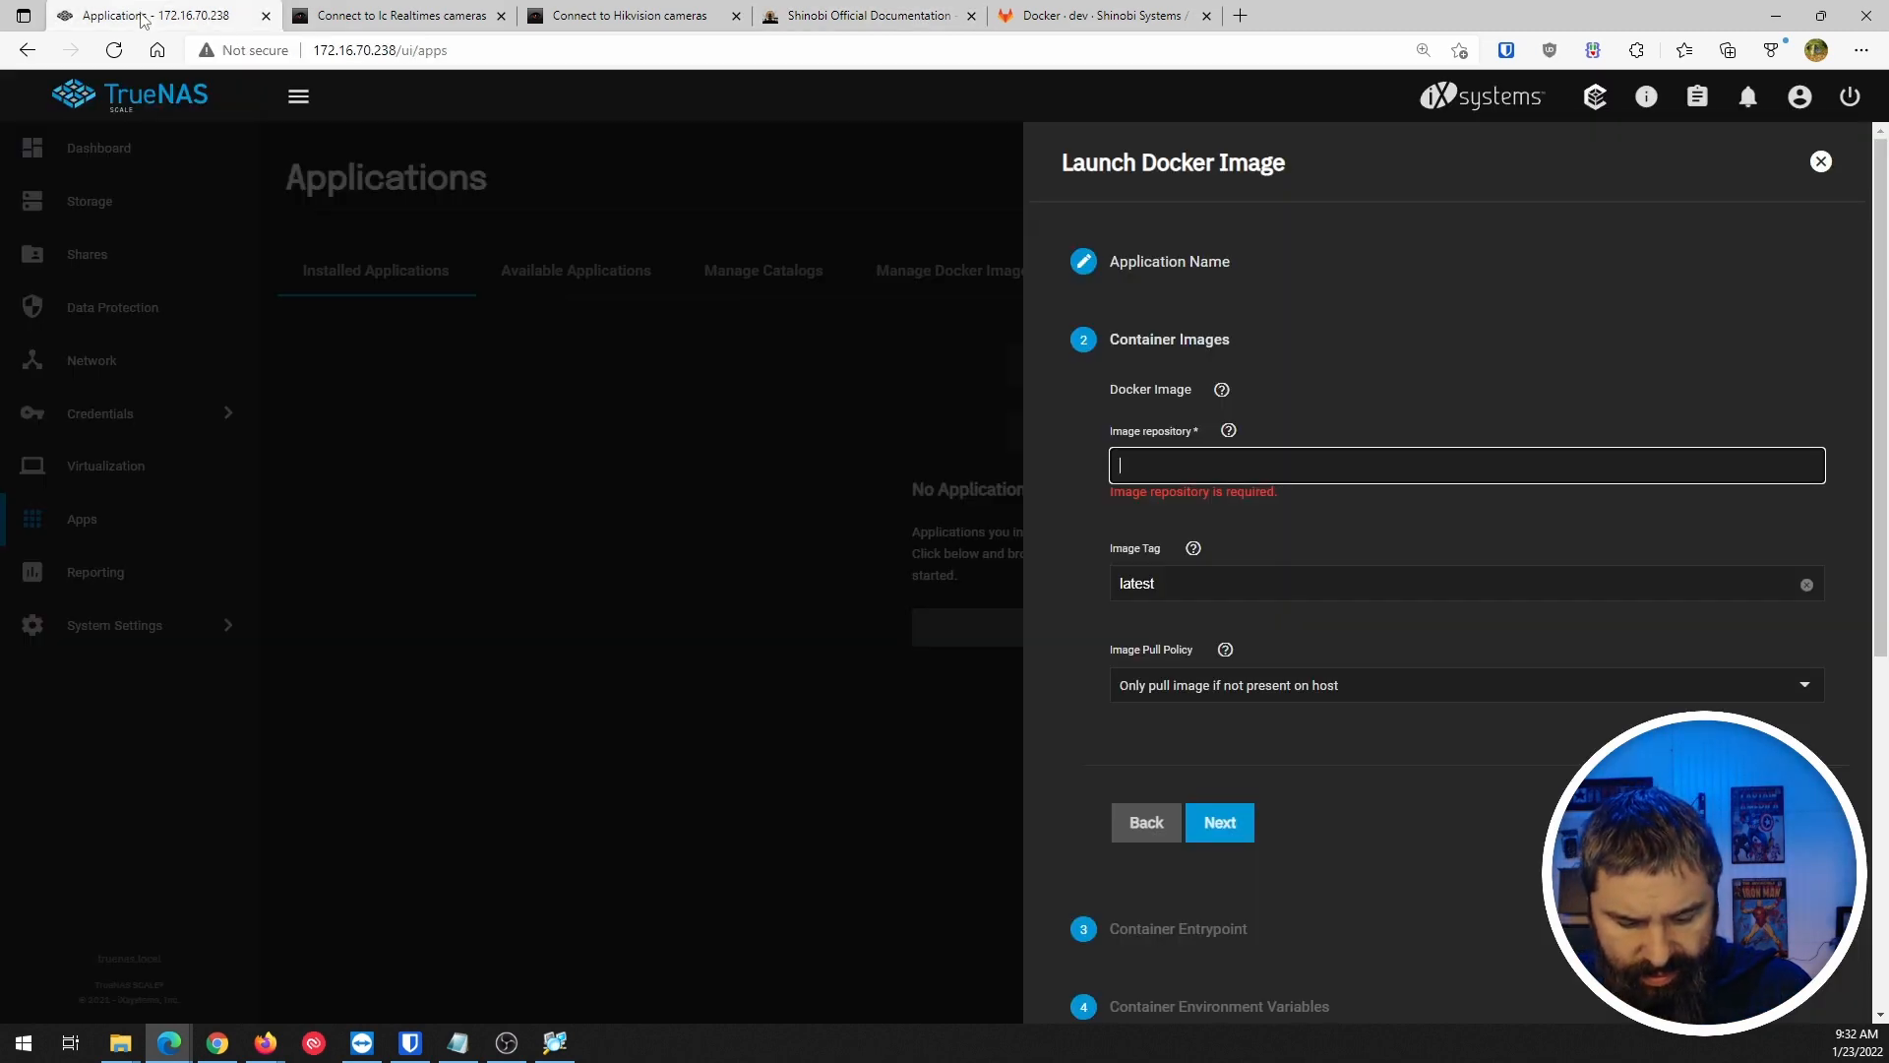
key("super+Right")
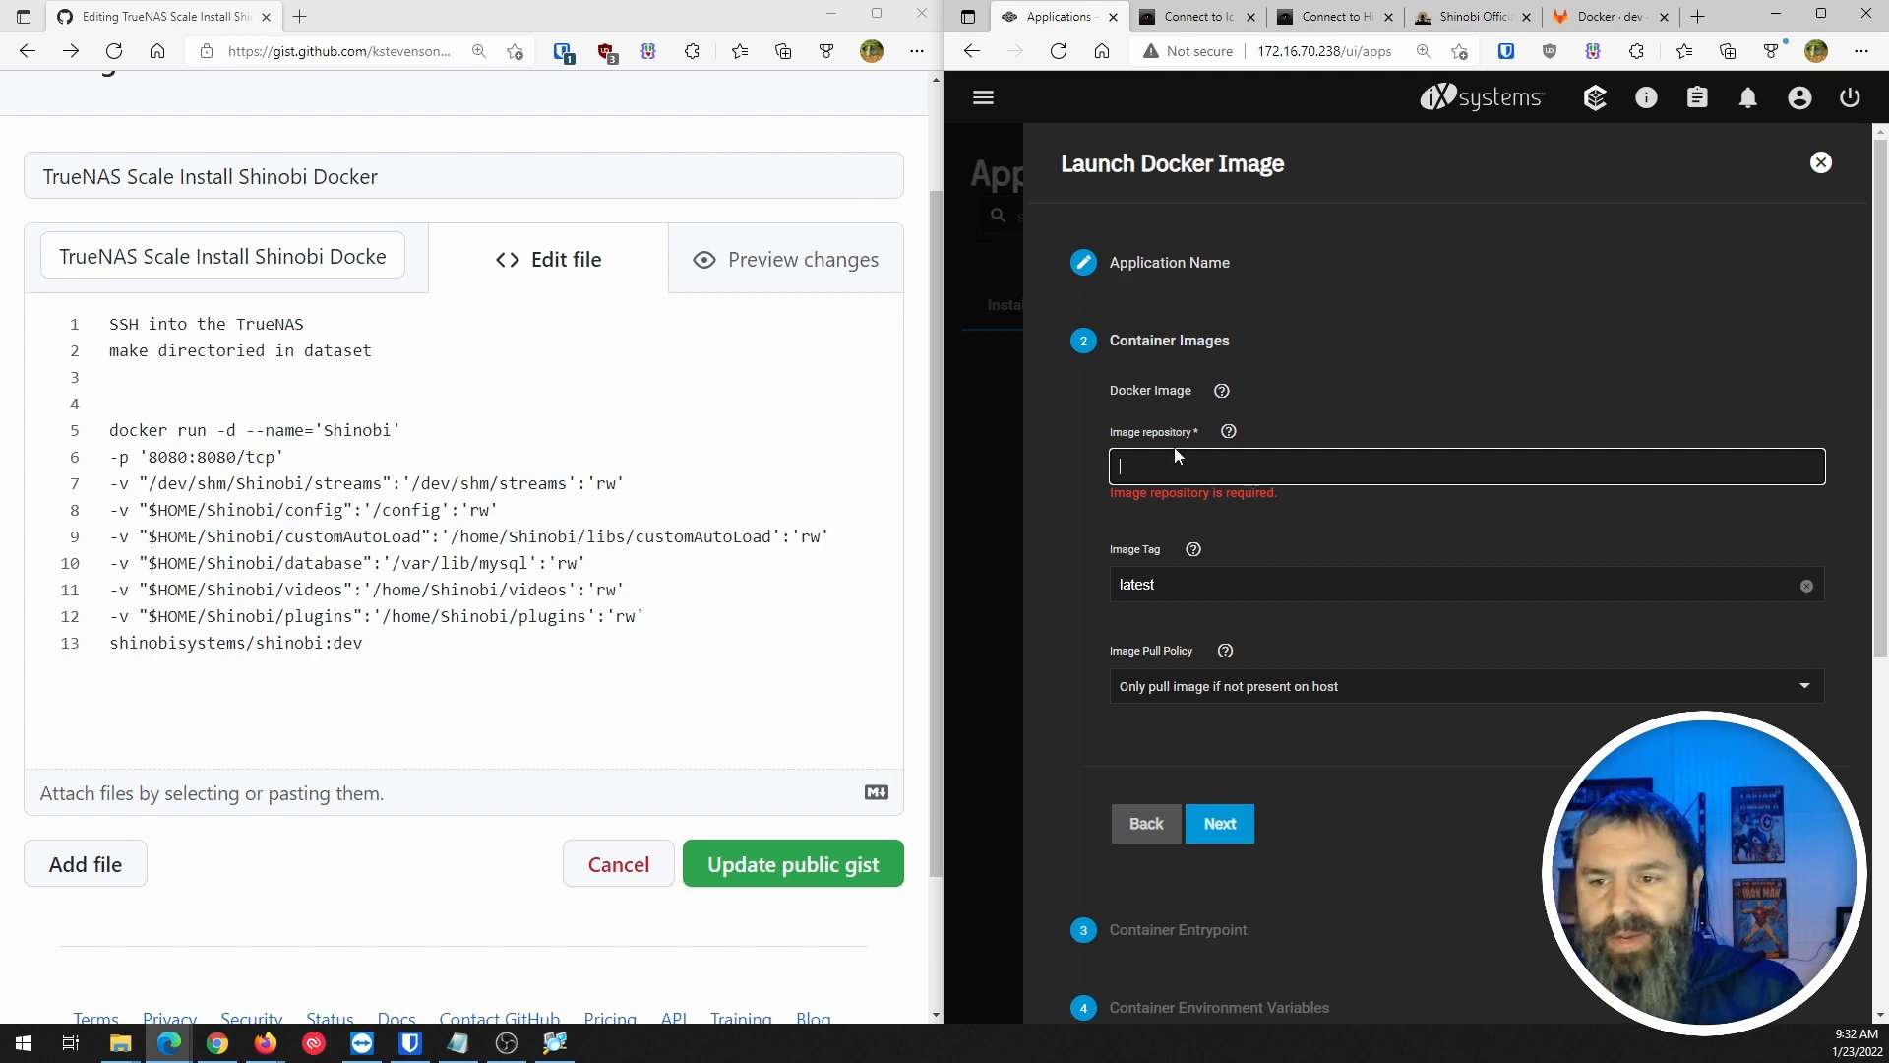
View the help for the Image repository field and the Docker Image section.
left_click(1230, 433)
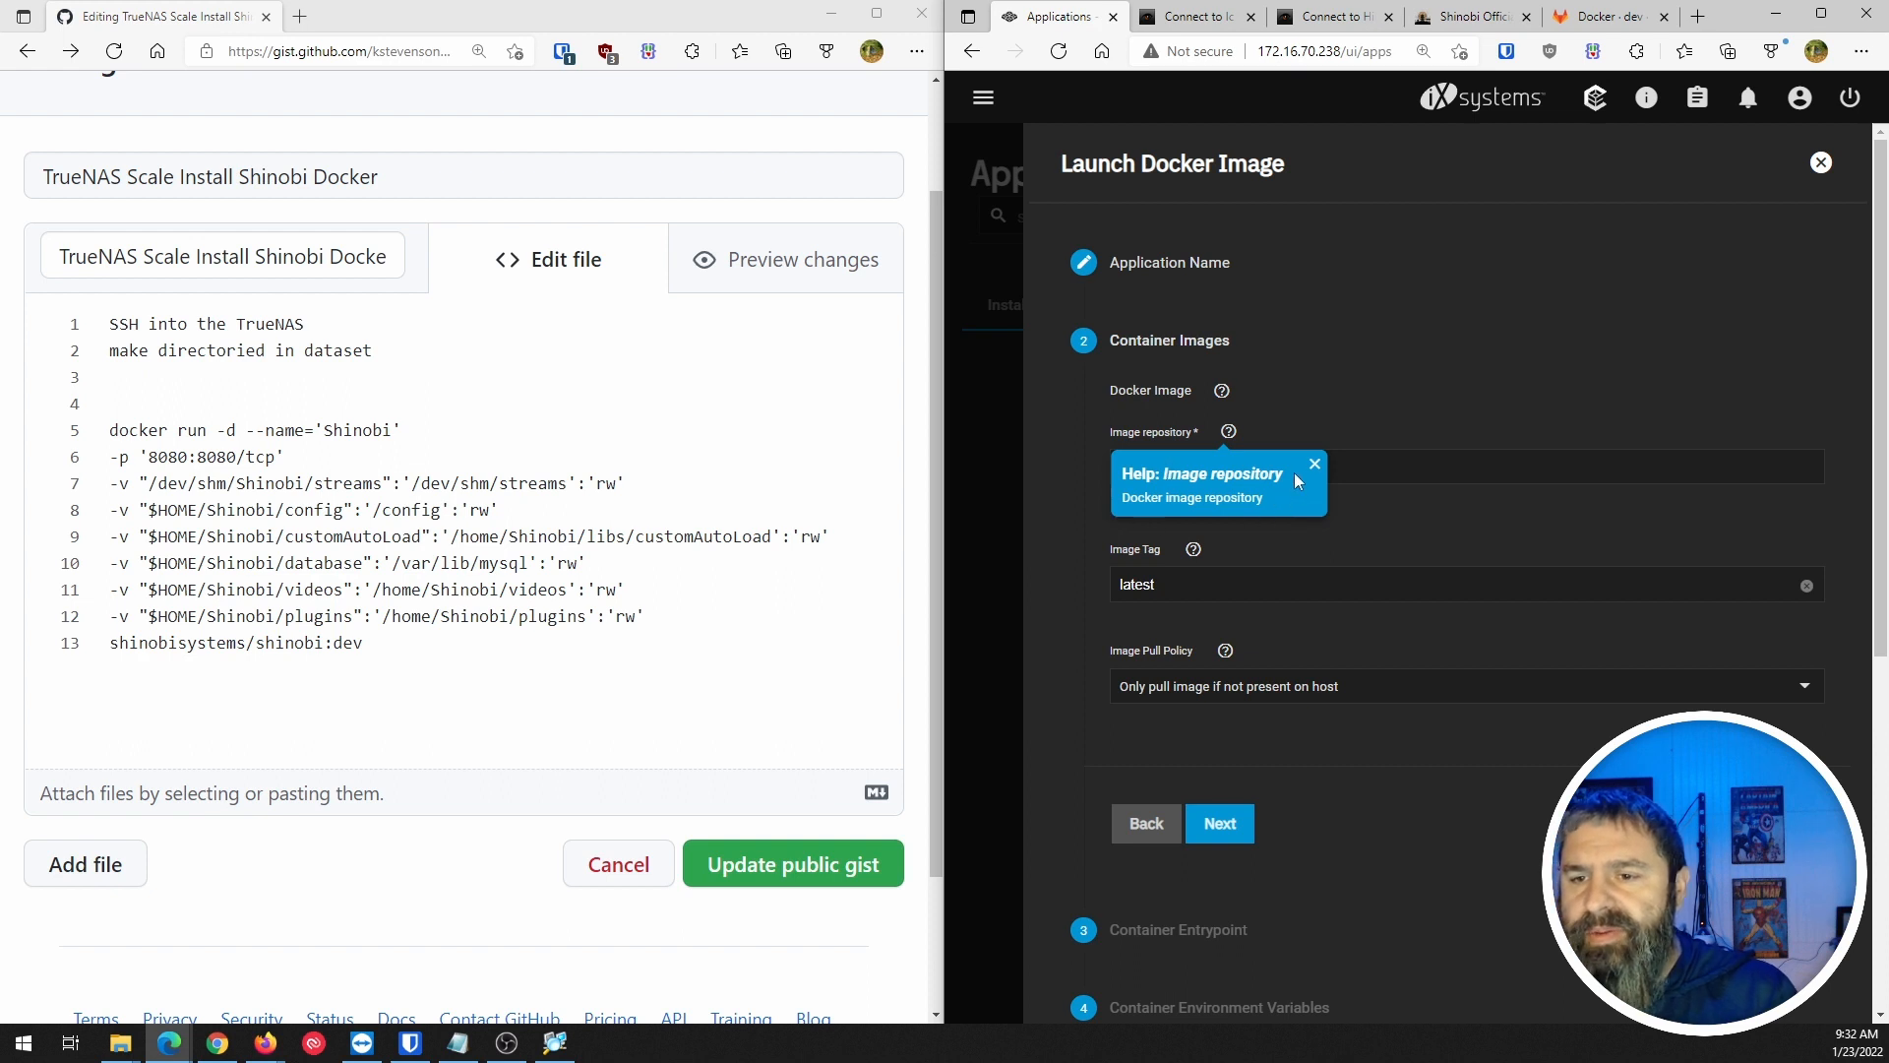
left_click(1223, 392)
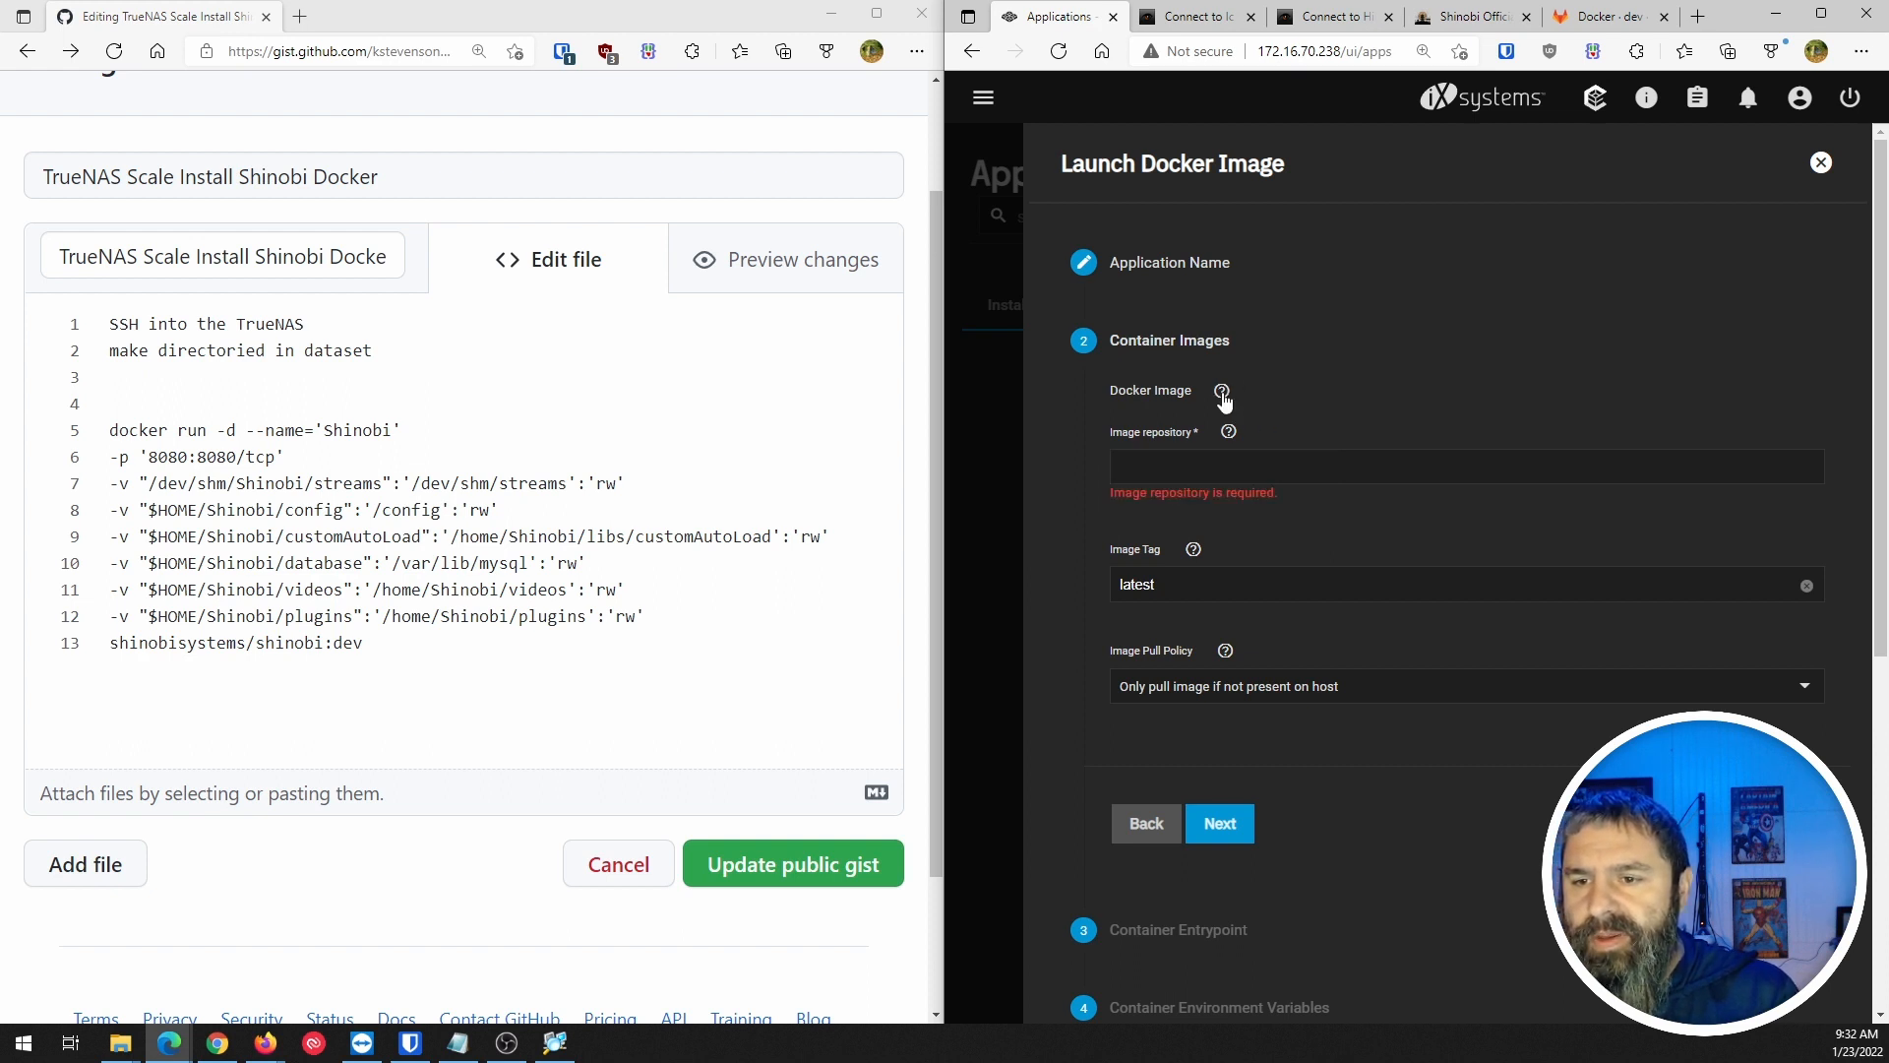
left_click(1225, 394)
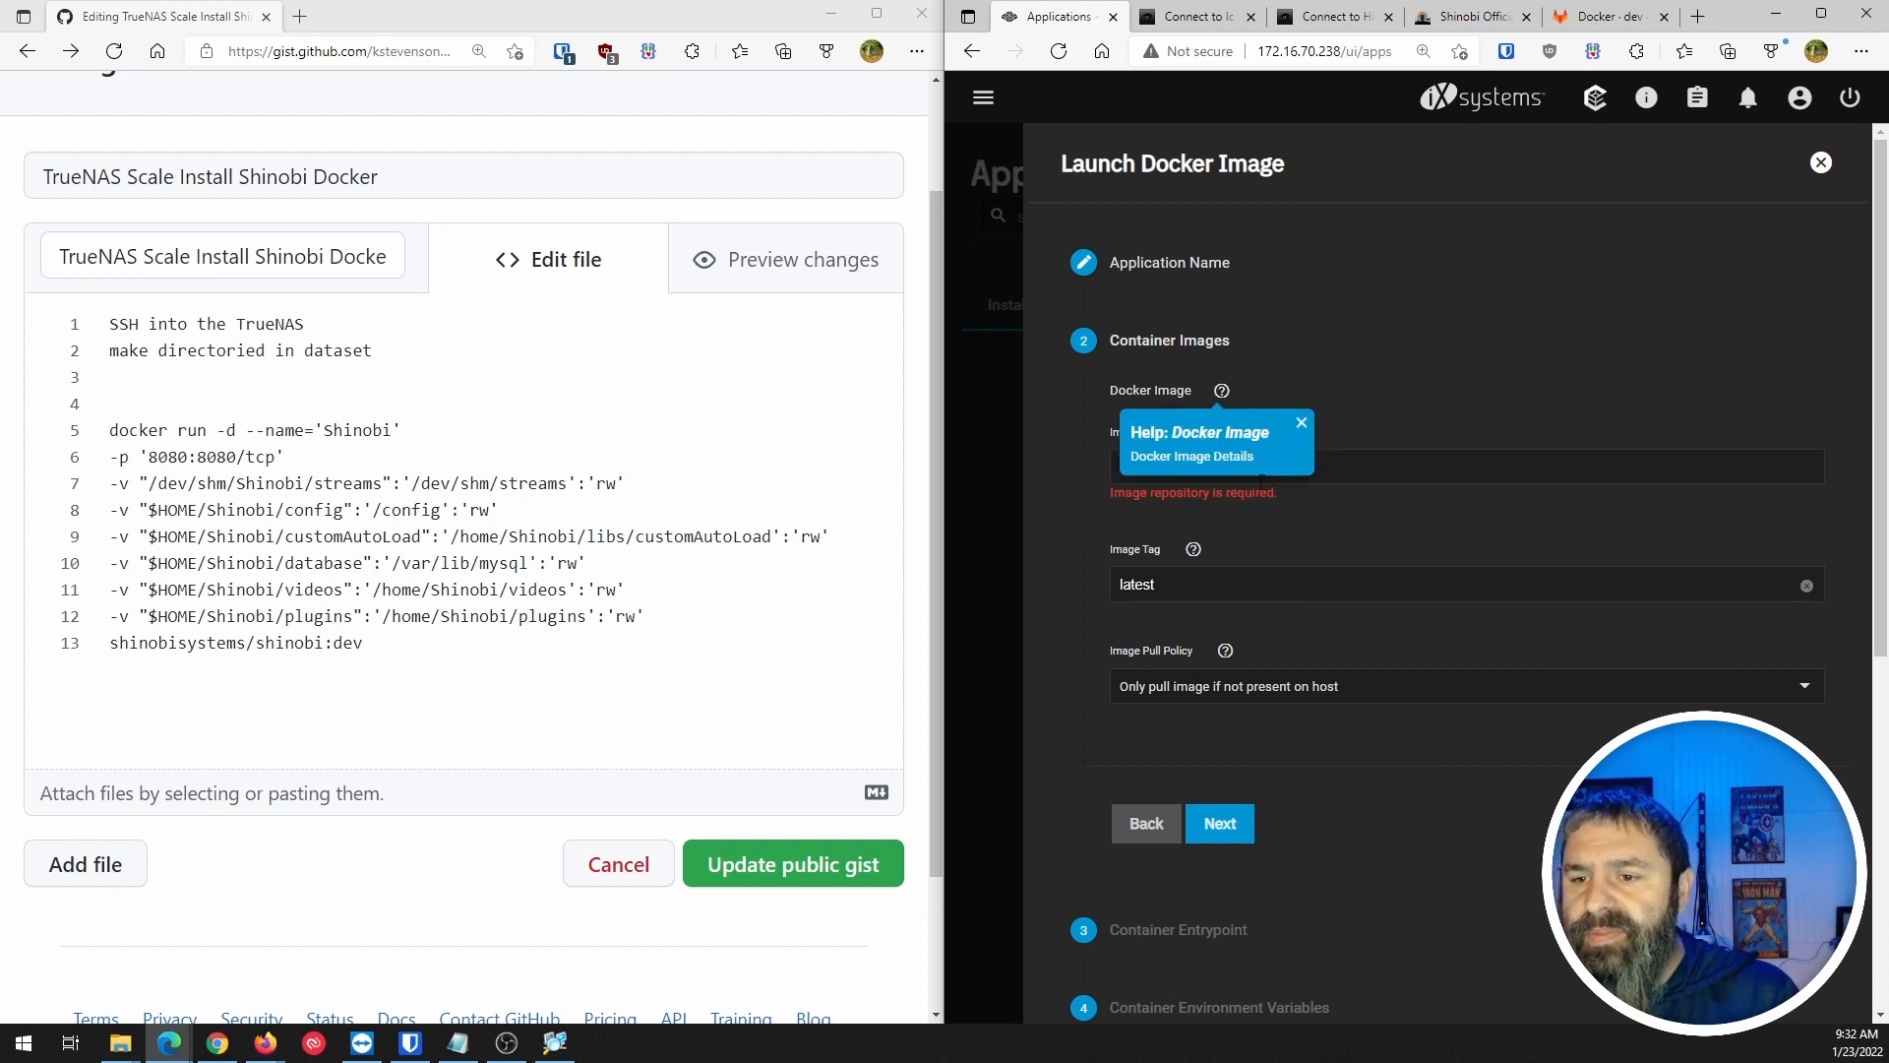
Paste the shinobisystems/shinobi image name from the gist into Image repository.
left_click(1420, 456)
left_click(1413, 469)
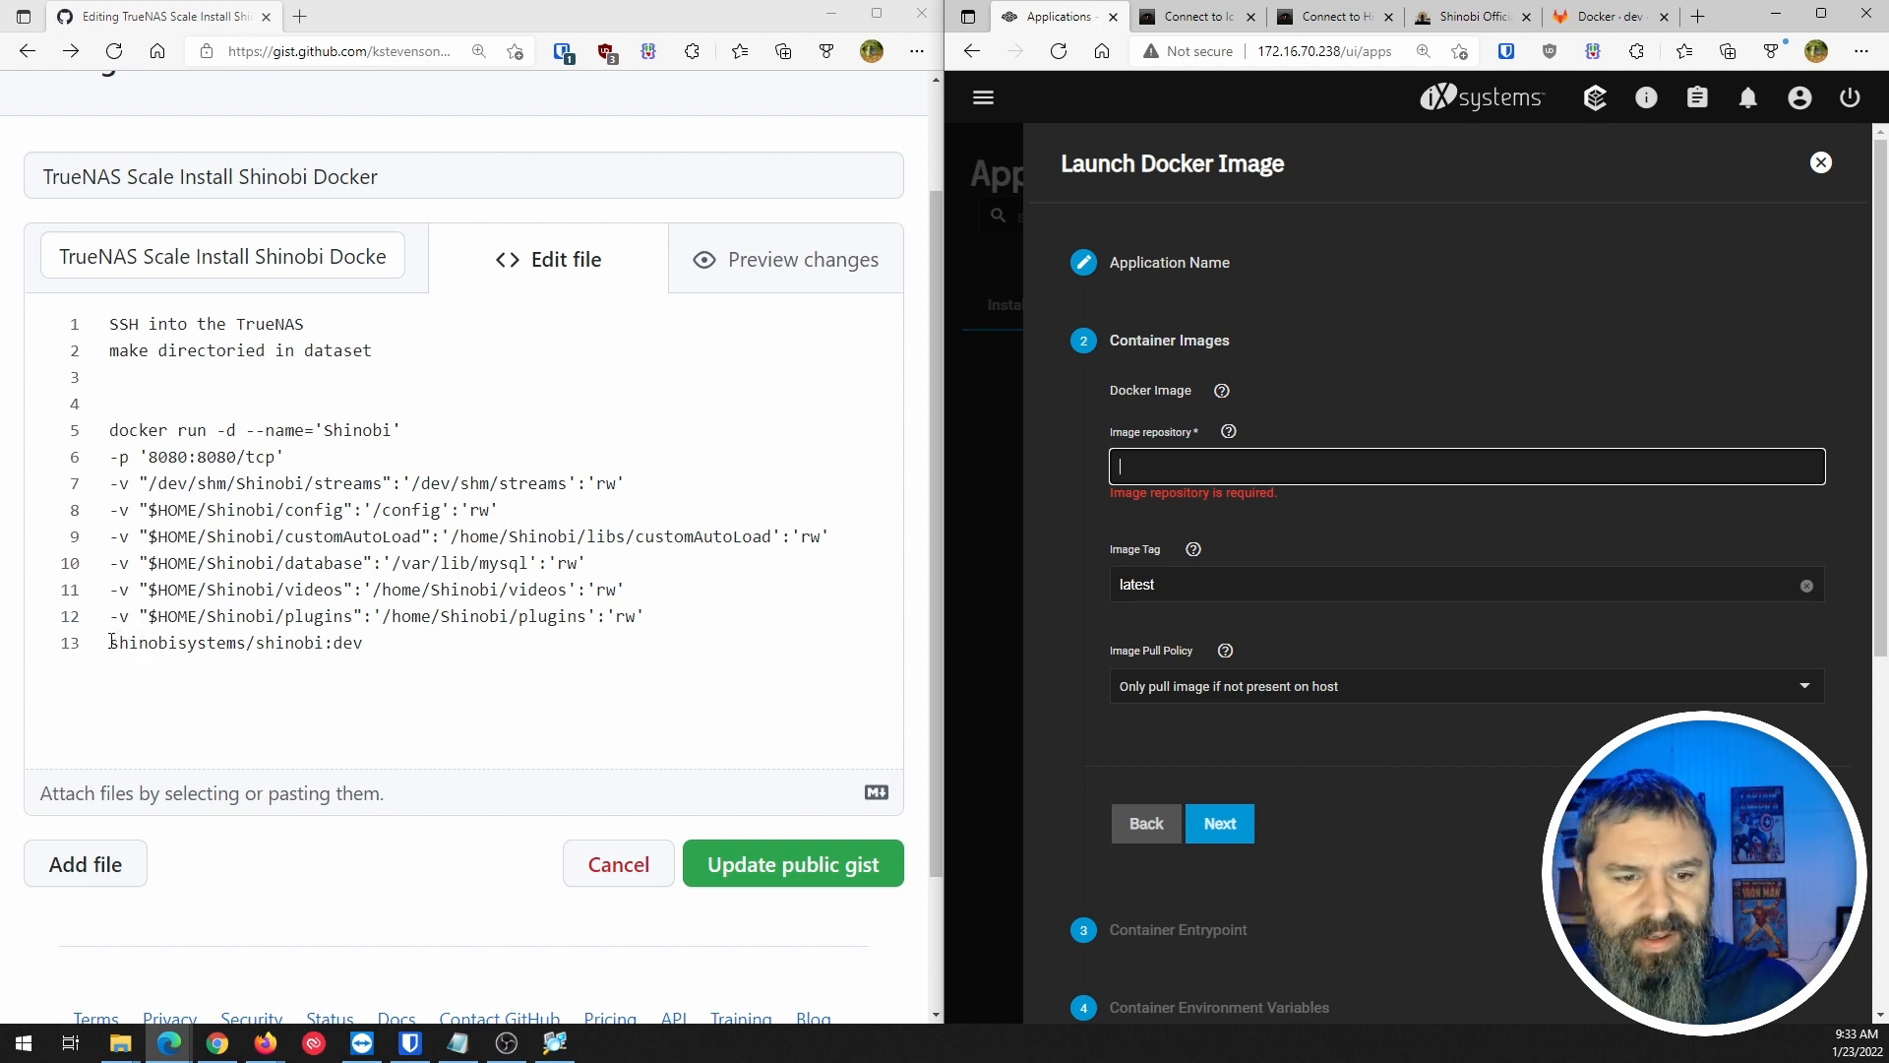
left_click_drag(110, 643, 372, 642)
key("ctrl+c")
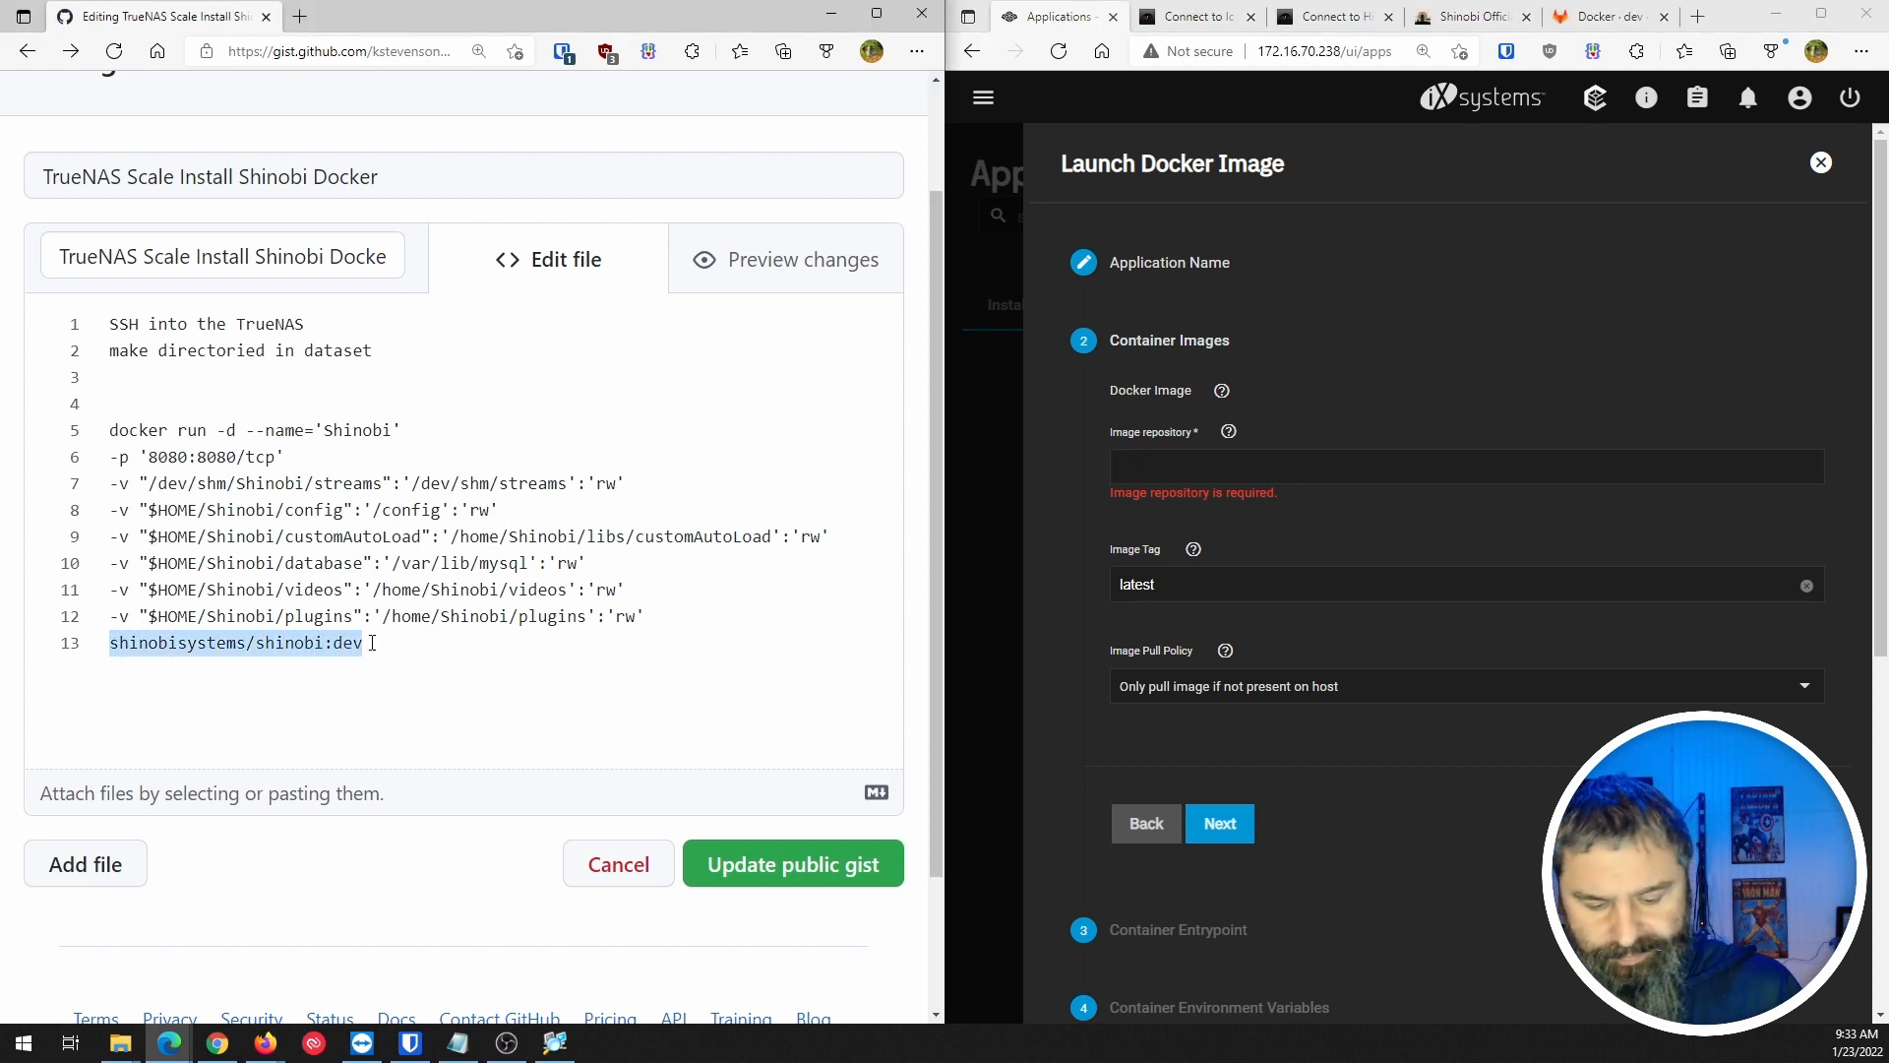
left_click(1201, 467)
key("ctrl+v")
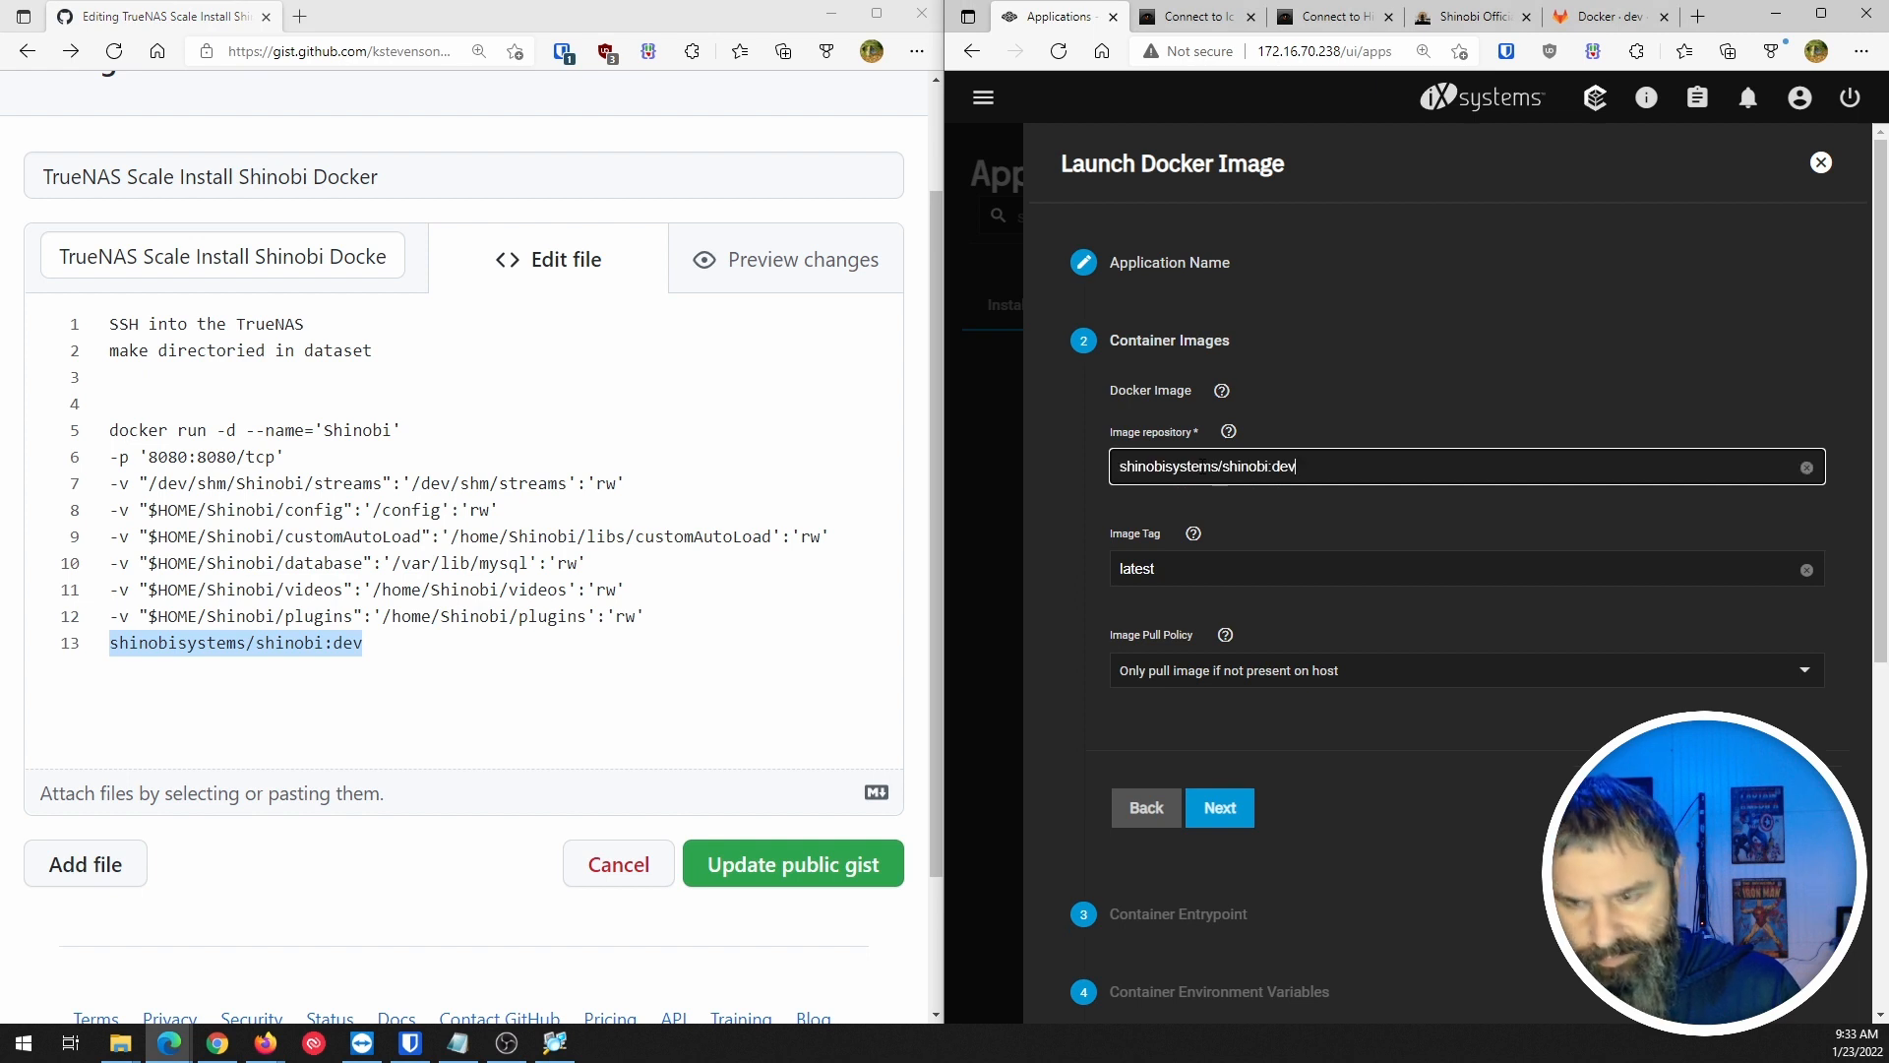
Change the image tag from latest to dev, strip ':dev' from the repository, and set pull policy to Always pull.
left_click(1226, 574)
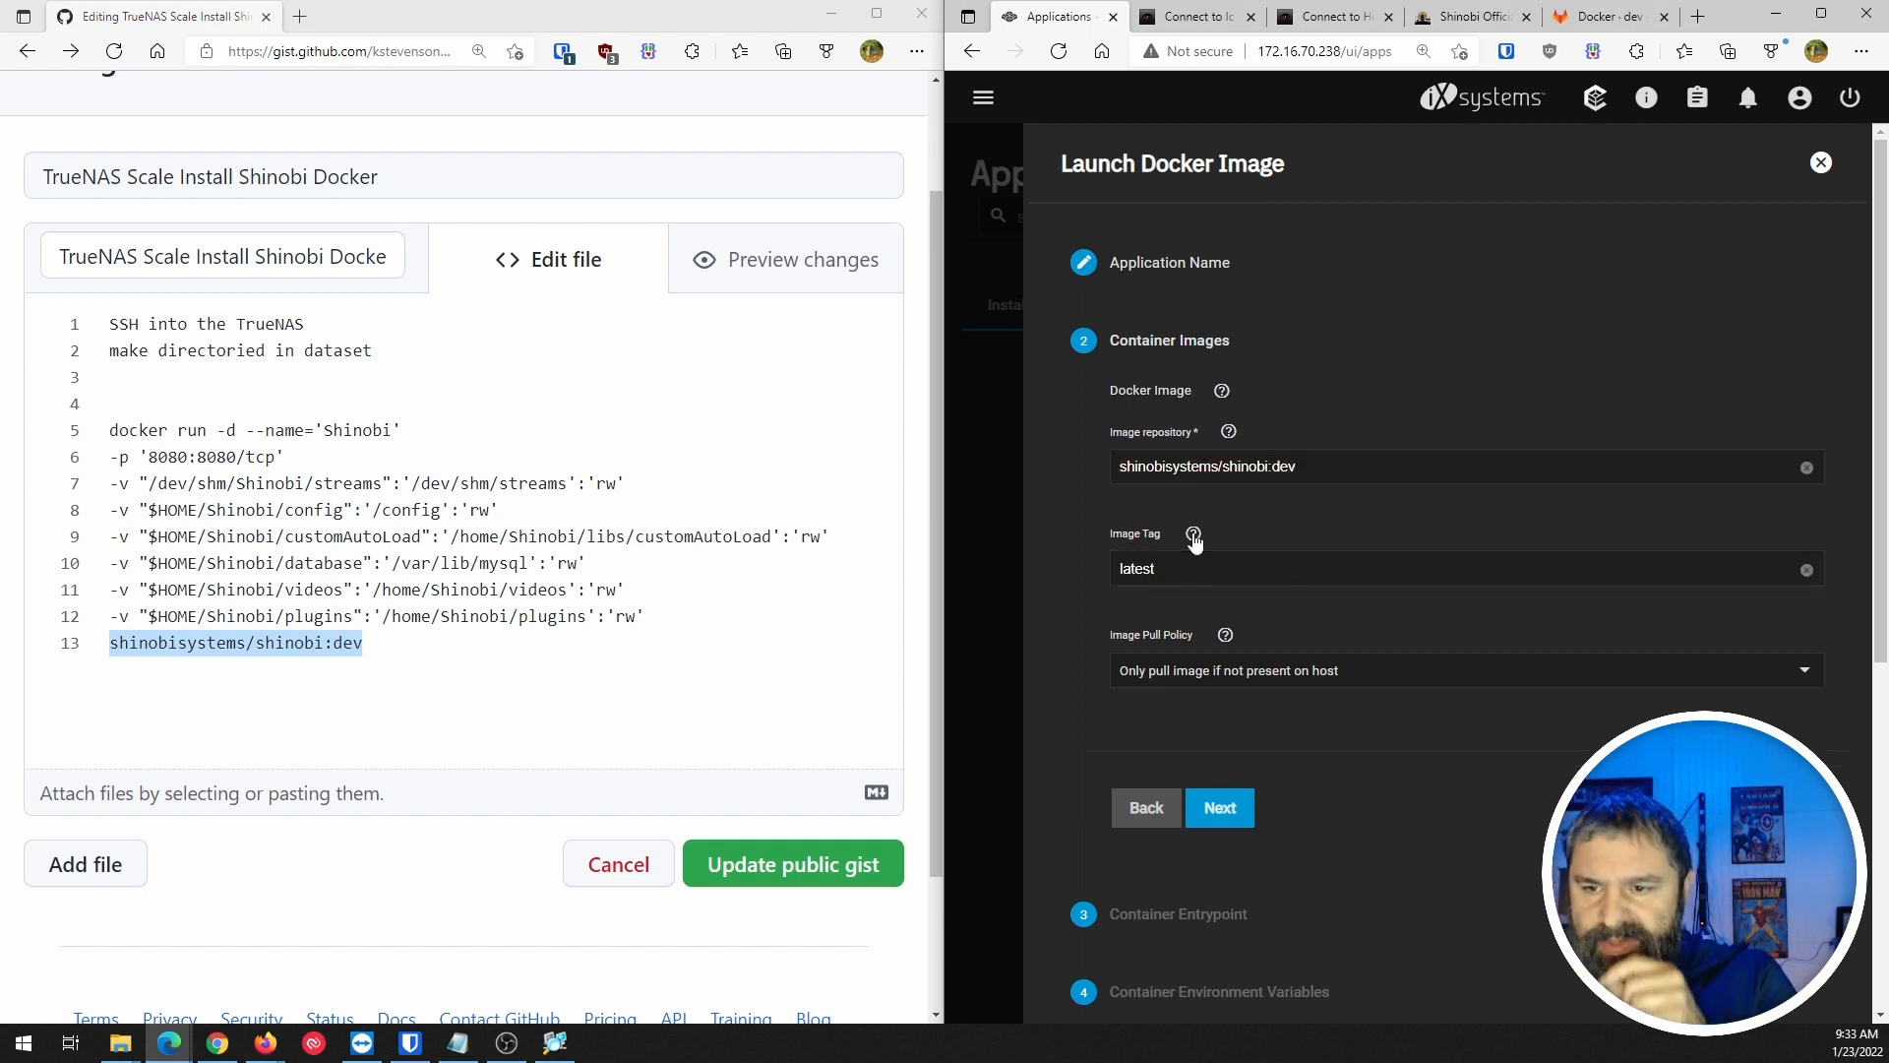
left_click_drag(1191, 567, 1059, 581)
type("dev")
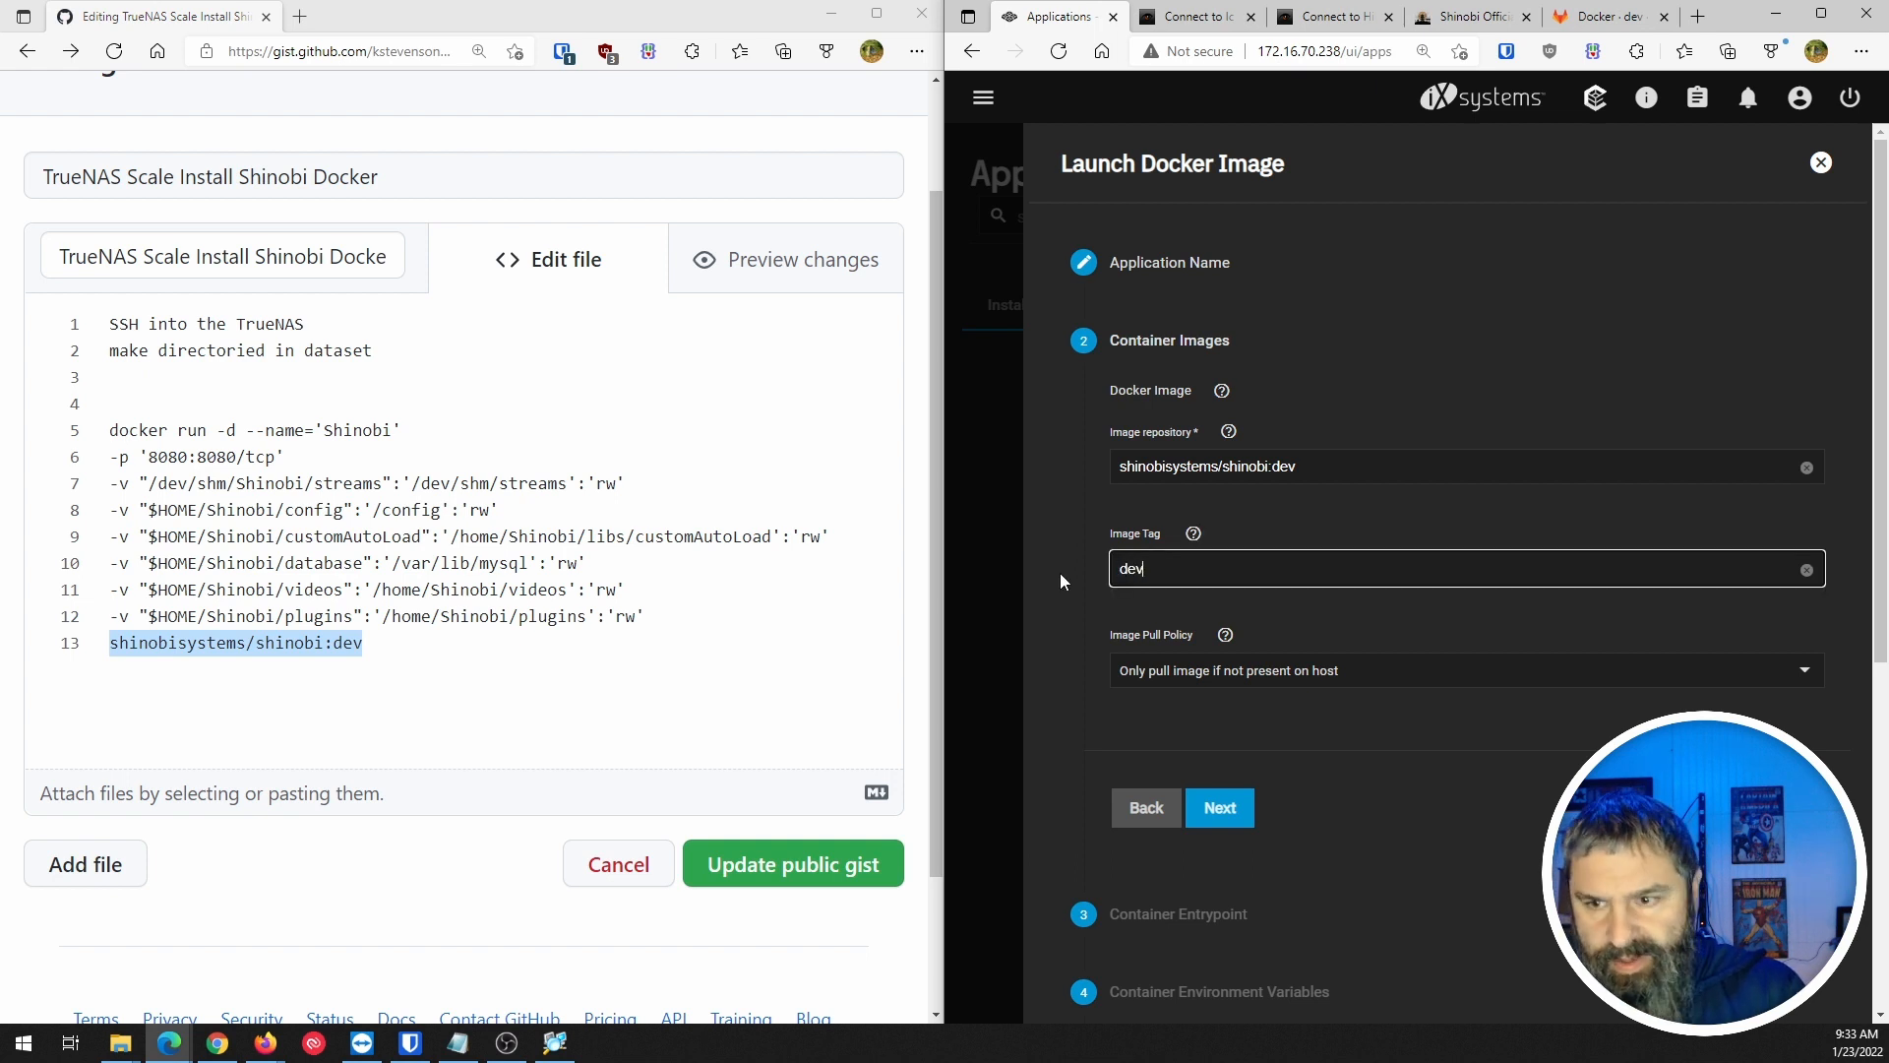
left_click(1322, 462)
key("BackSpace")
key("BackSpace")
key("BackSpace")
key("BackSpace")
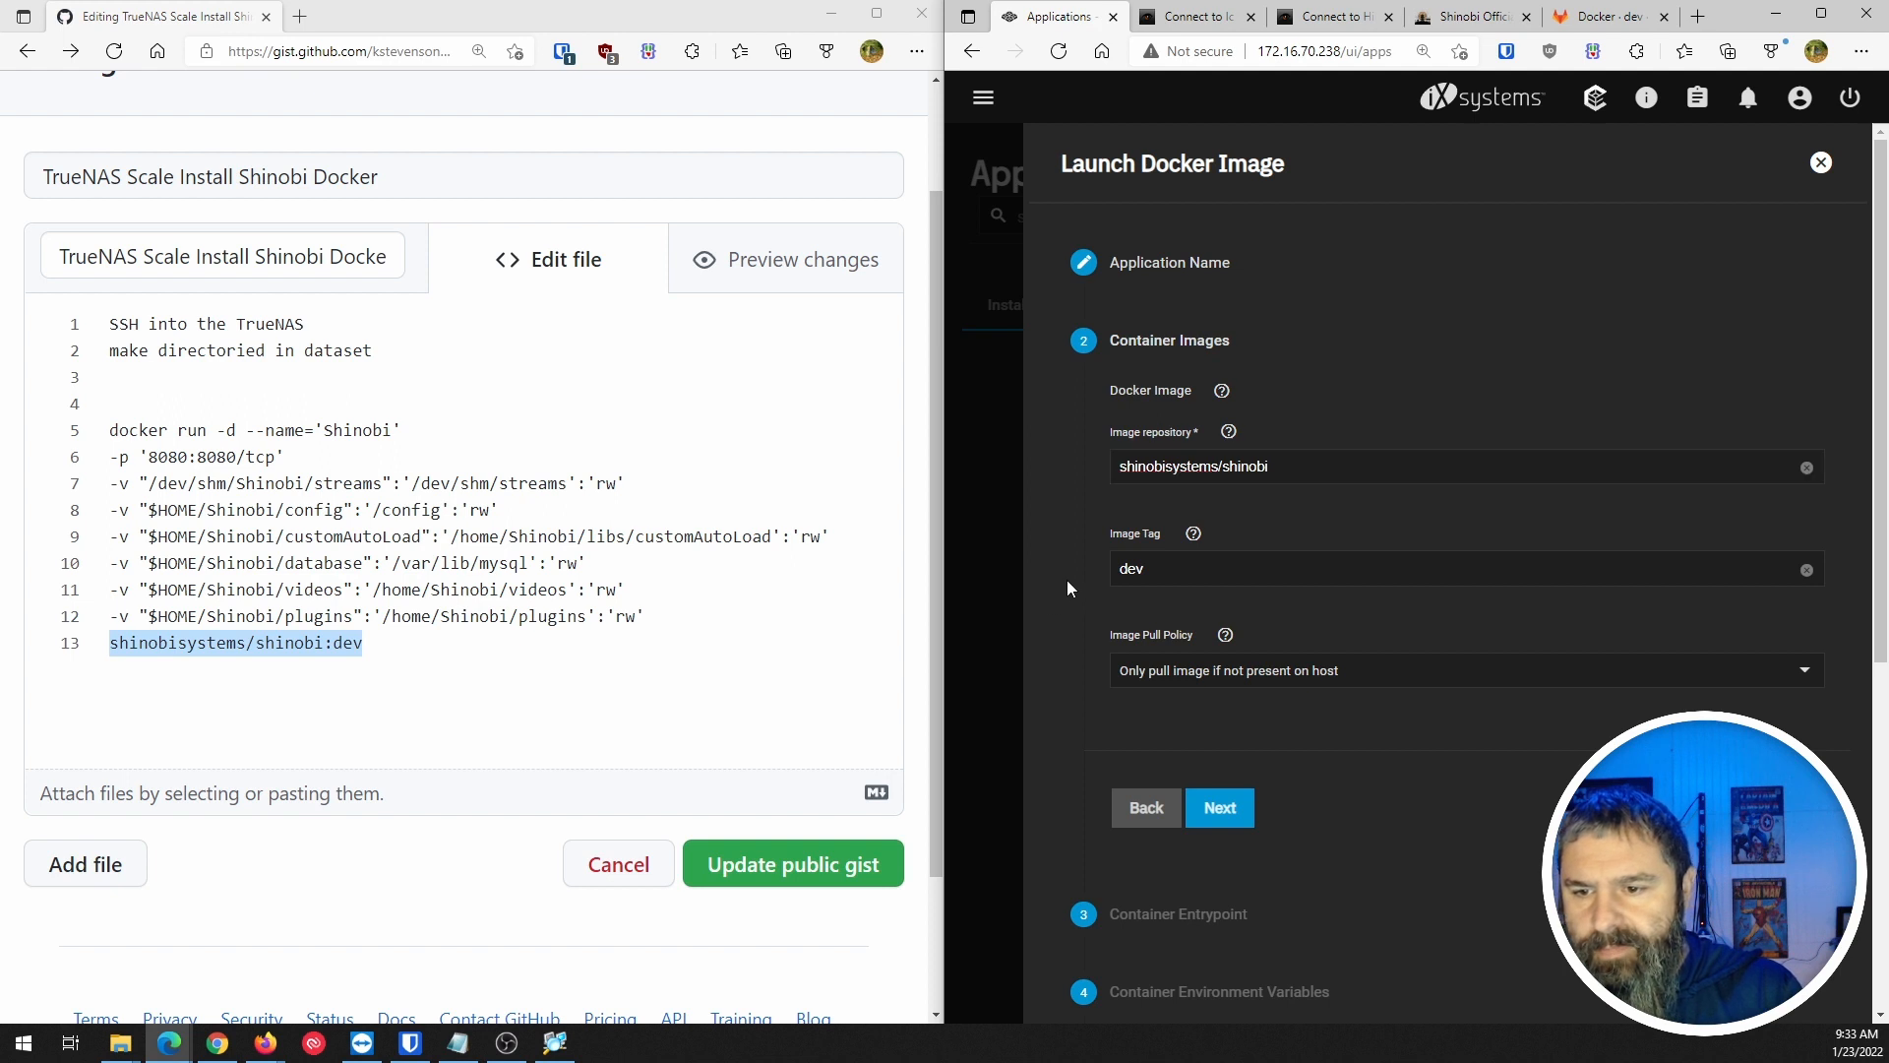
left_click(1287, 673)
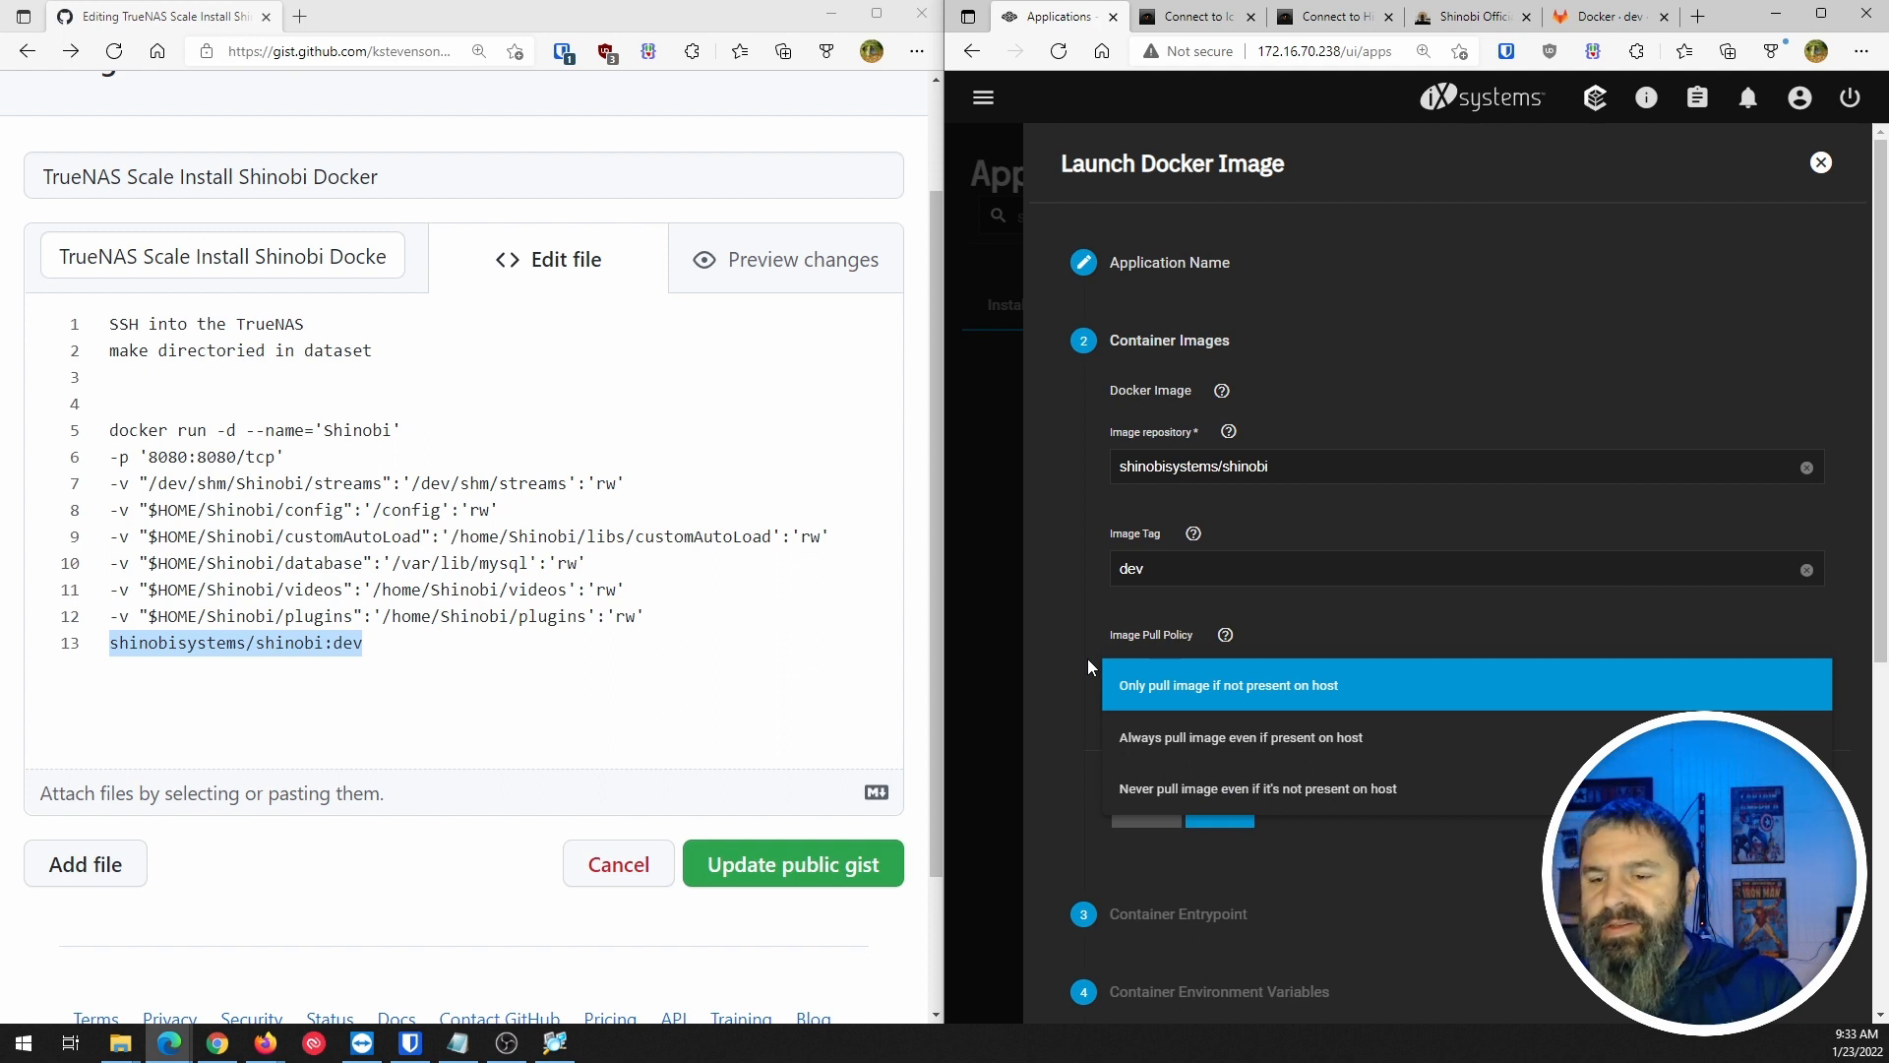
left_click(1151, 737)
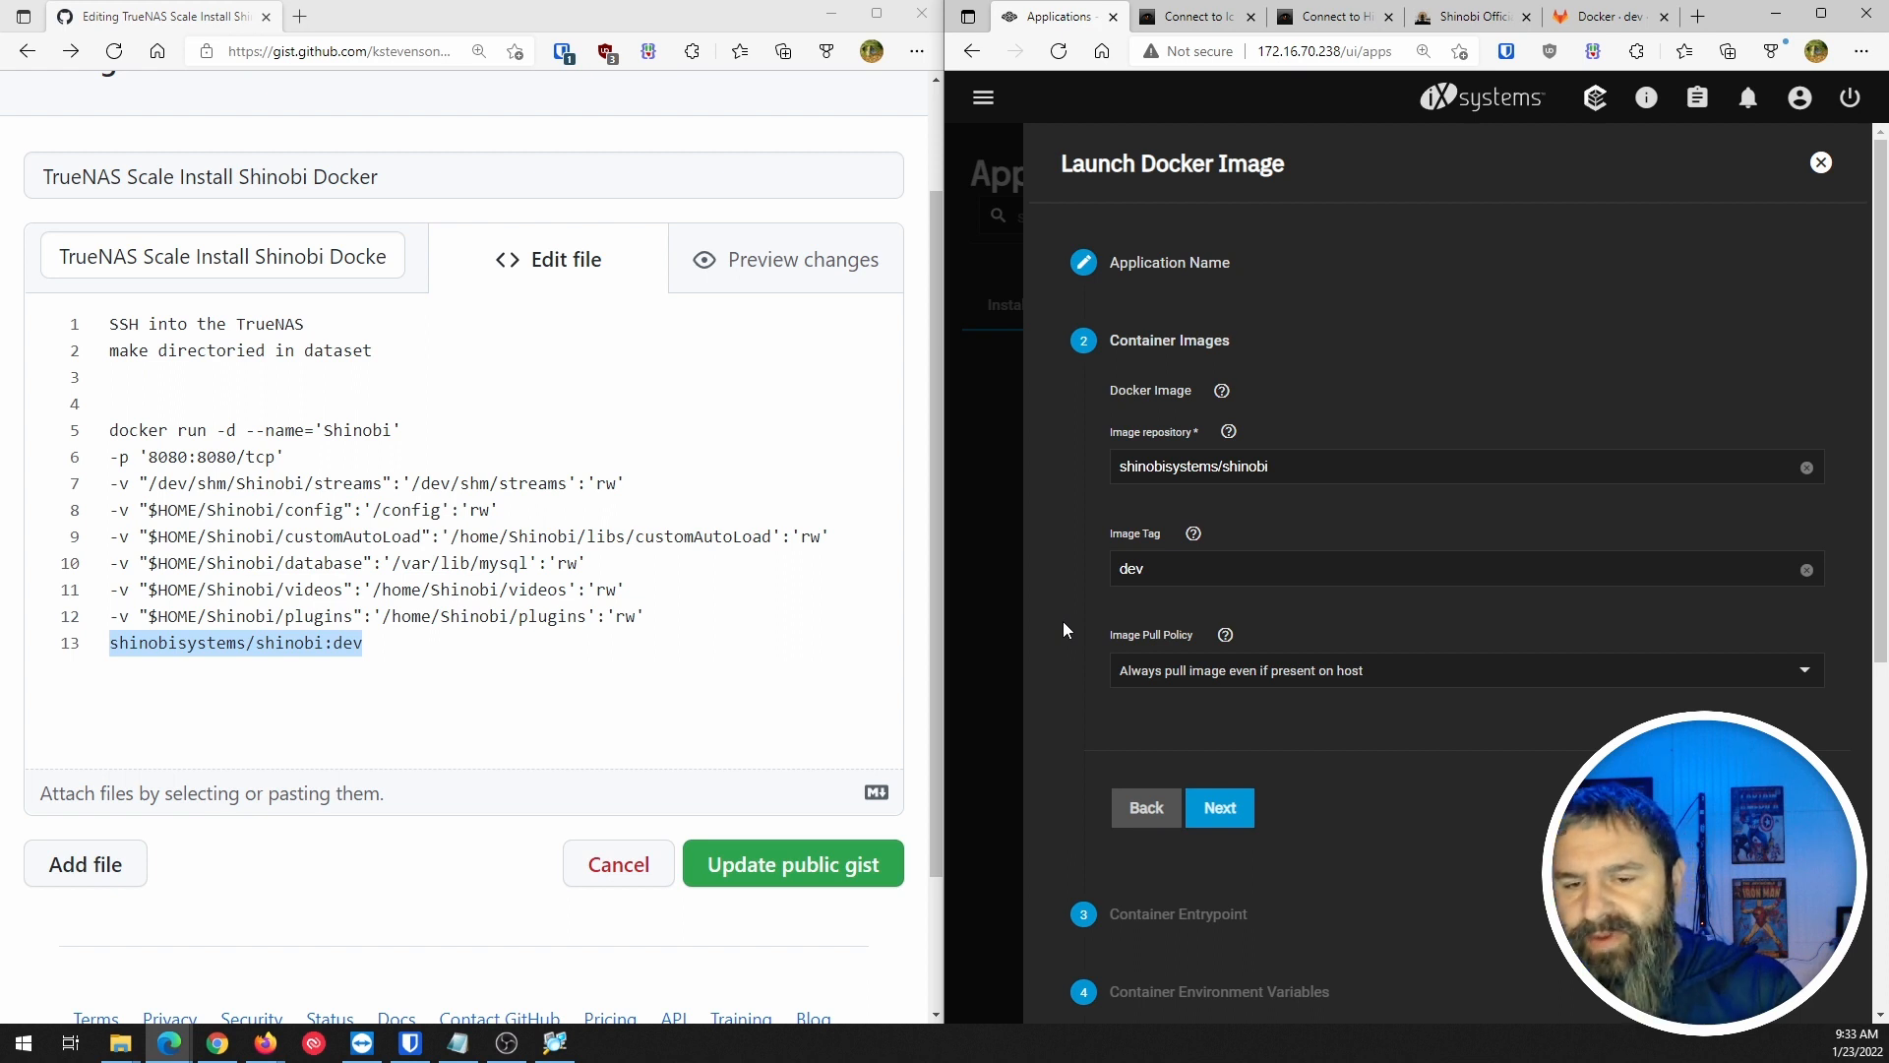
Advance the Launch Docker Image wizard to the Container Entrypoint step.
left_click(1216, 807)
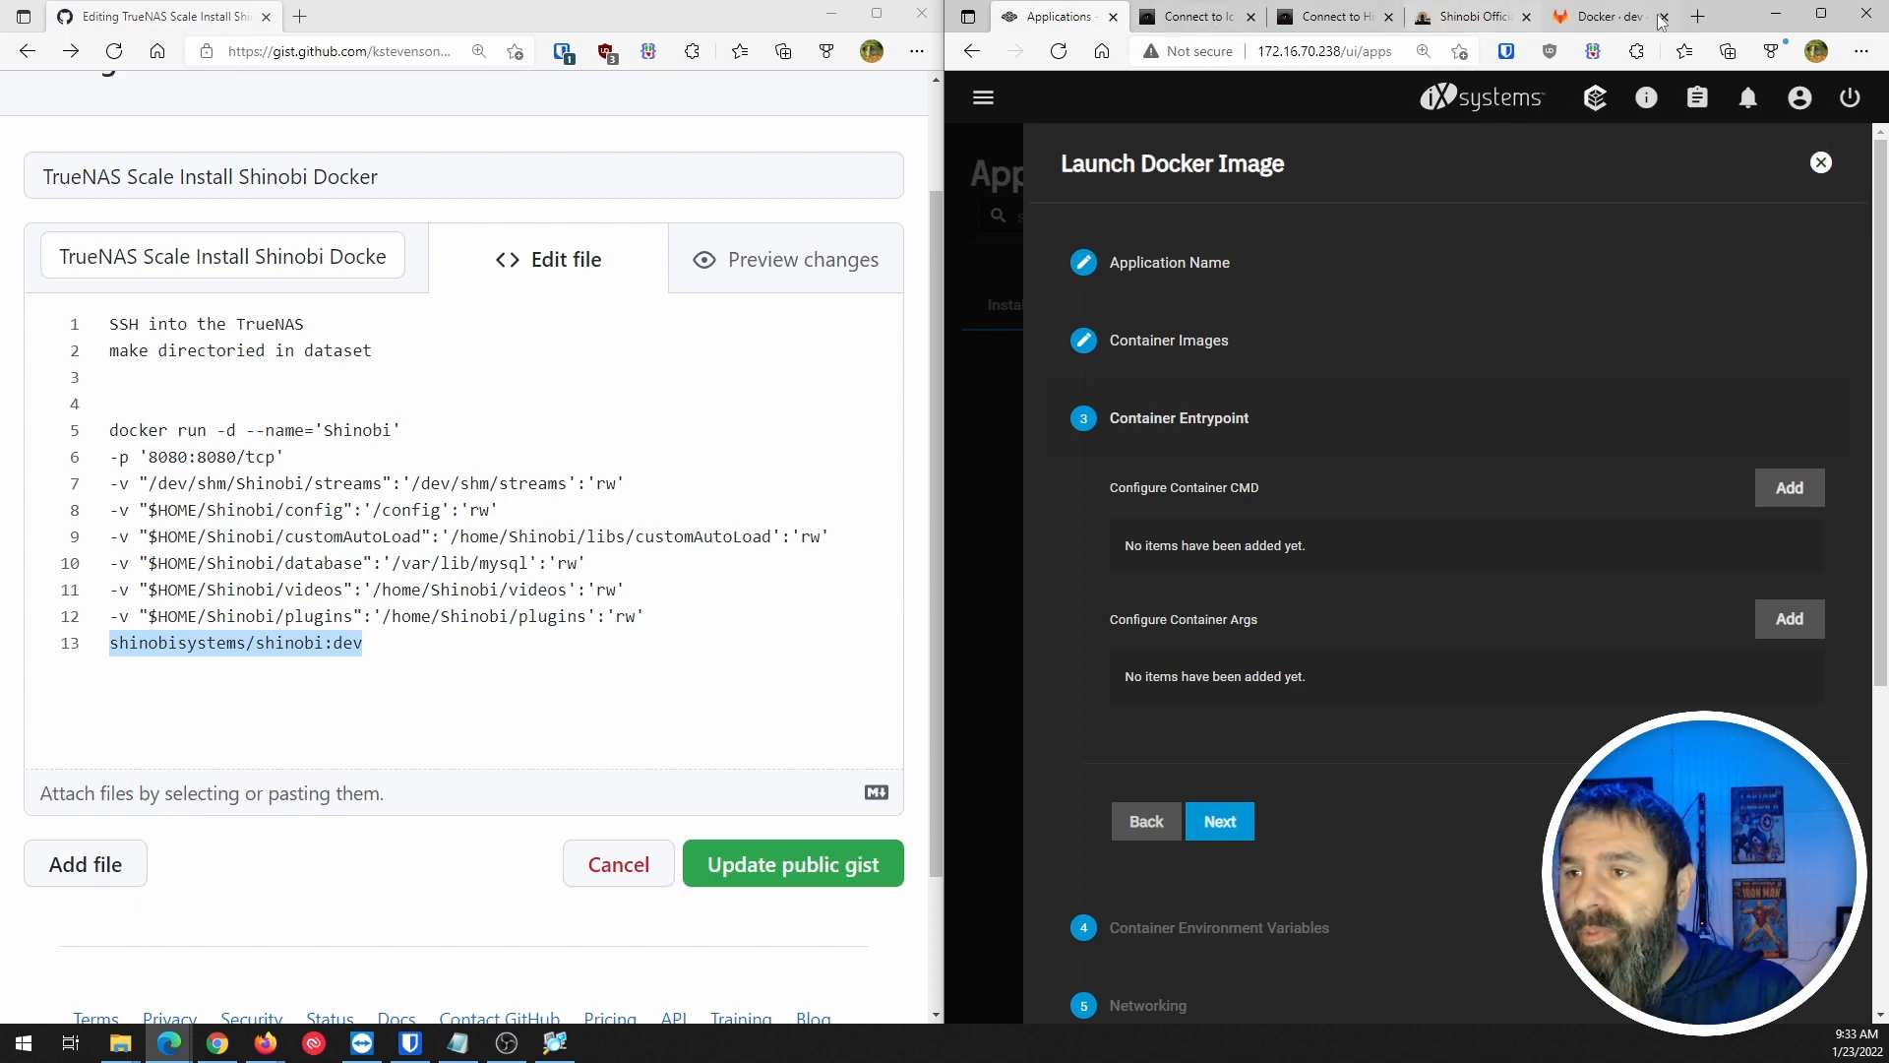
scroll(1440, 624, "up", 1)
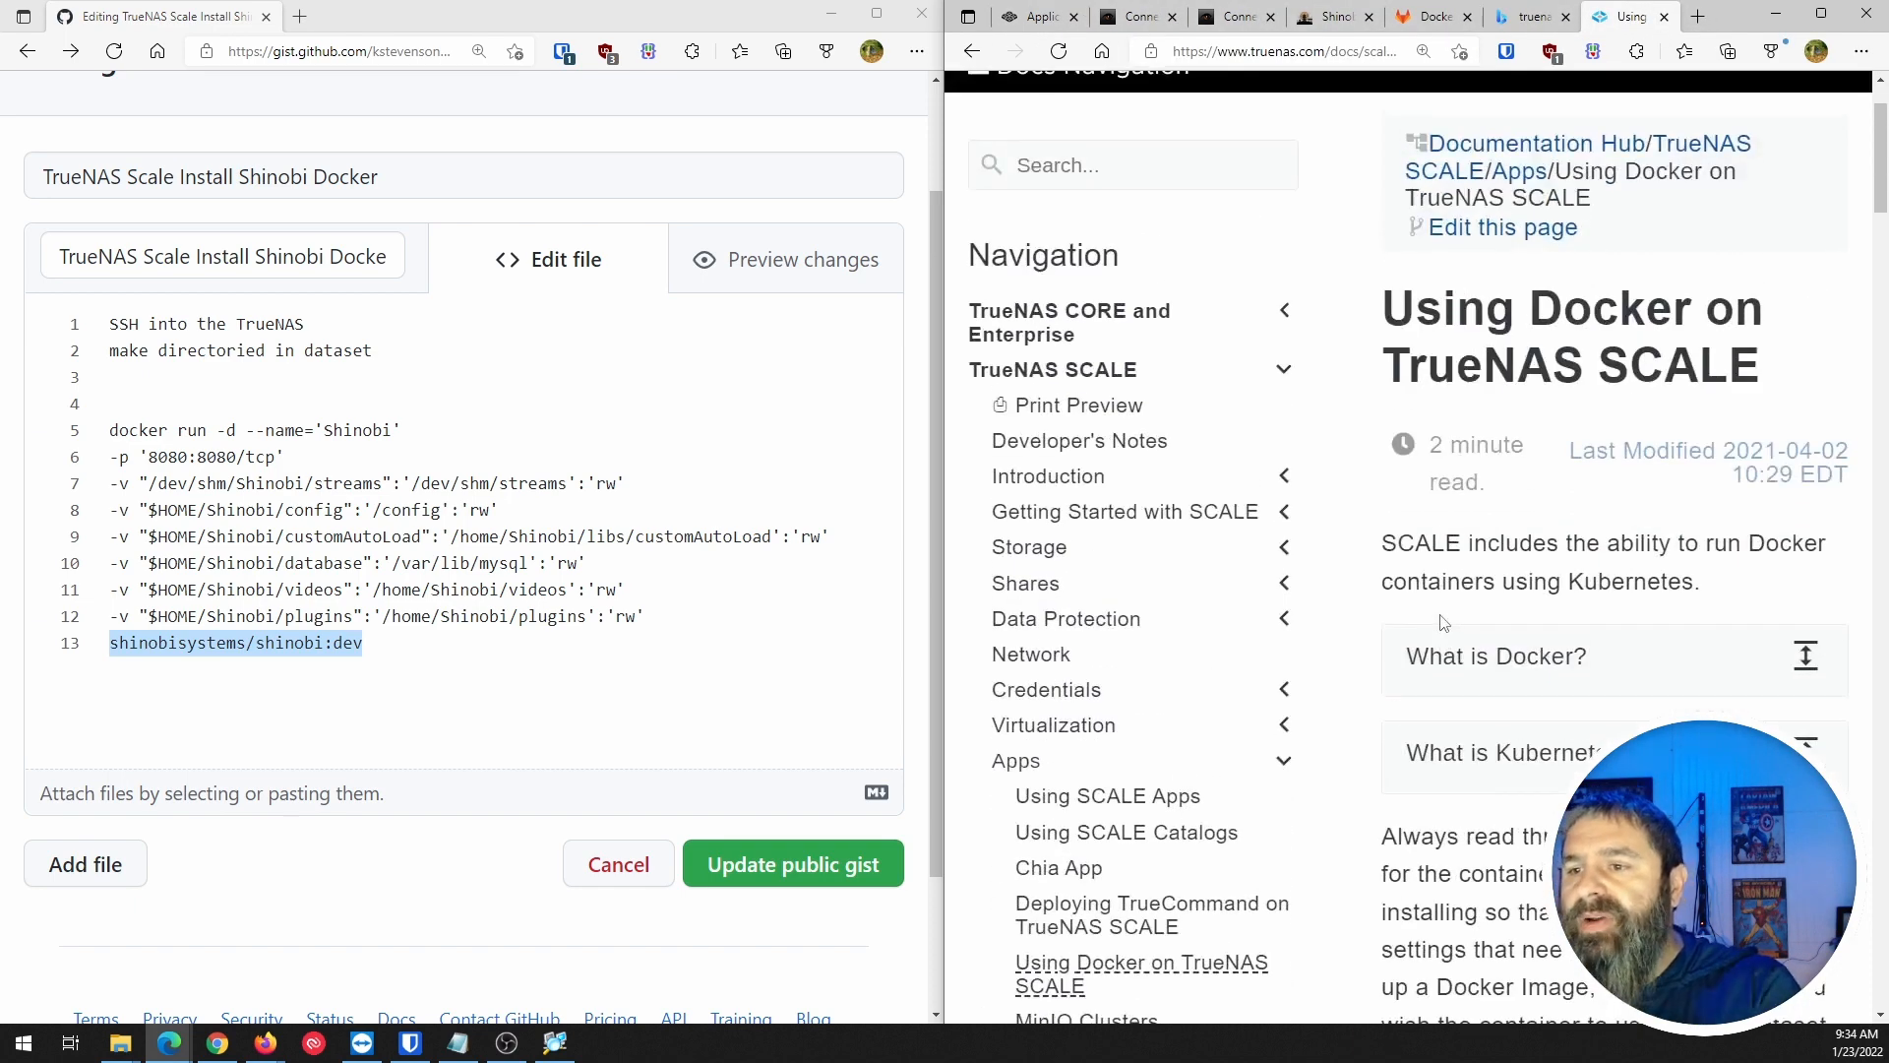
scroll(1453, 626, "down", 4)
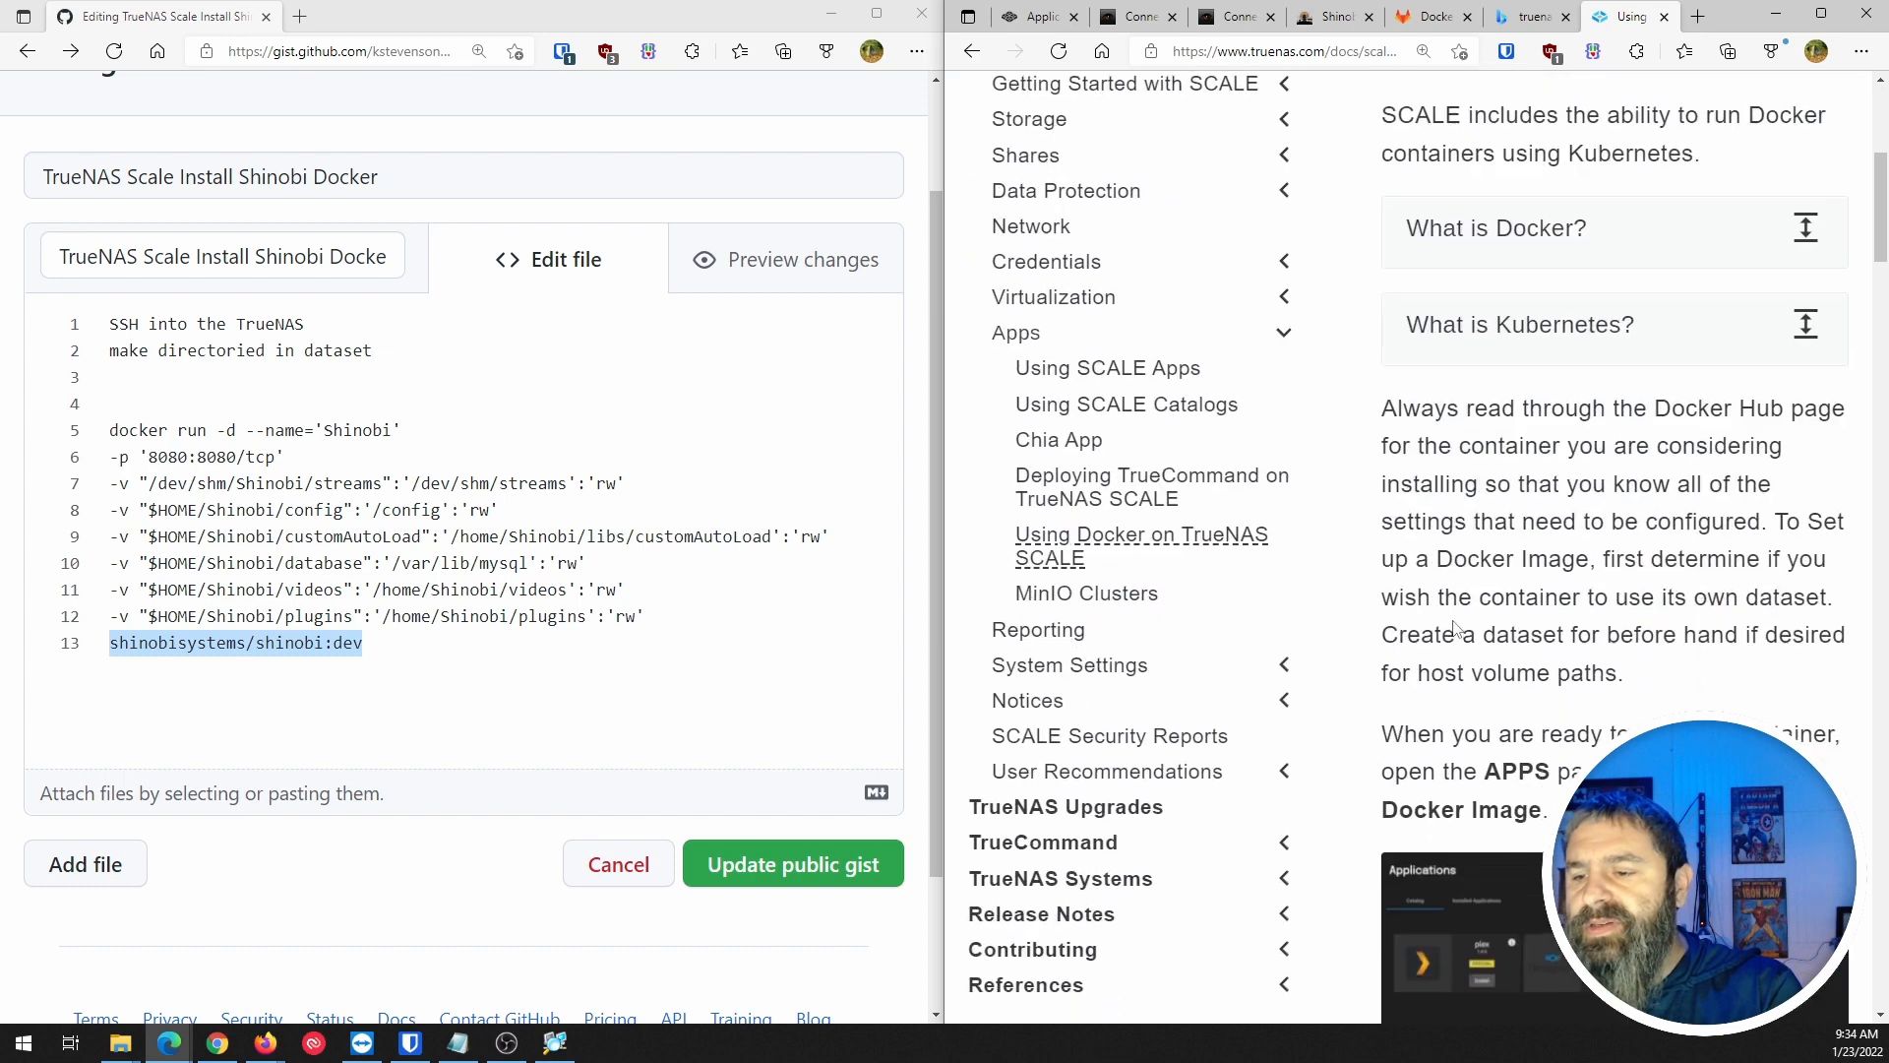
scroll(1453, 627, "down", 8)
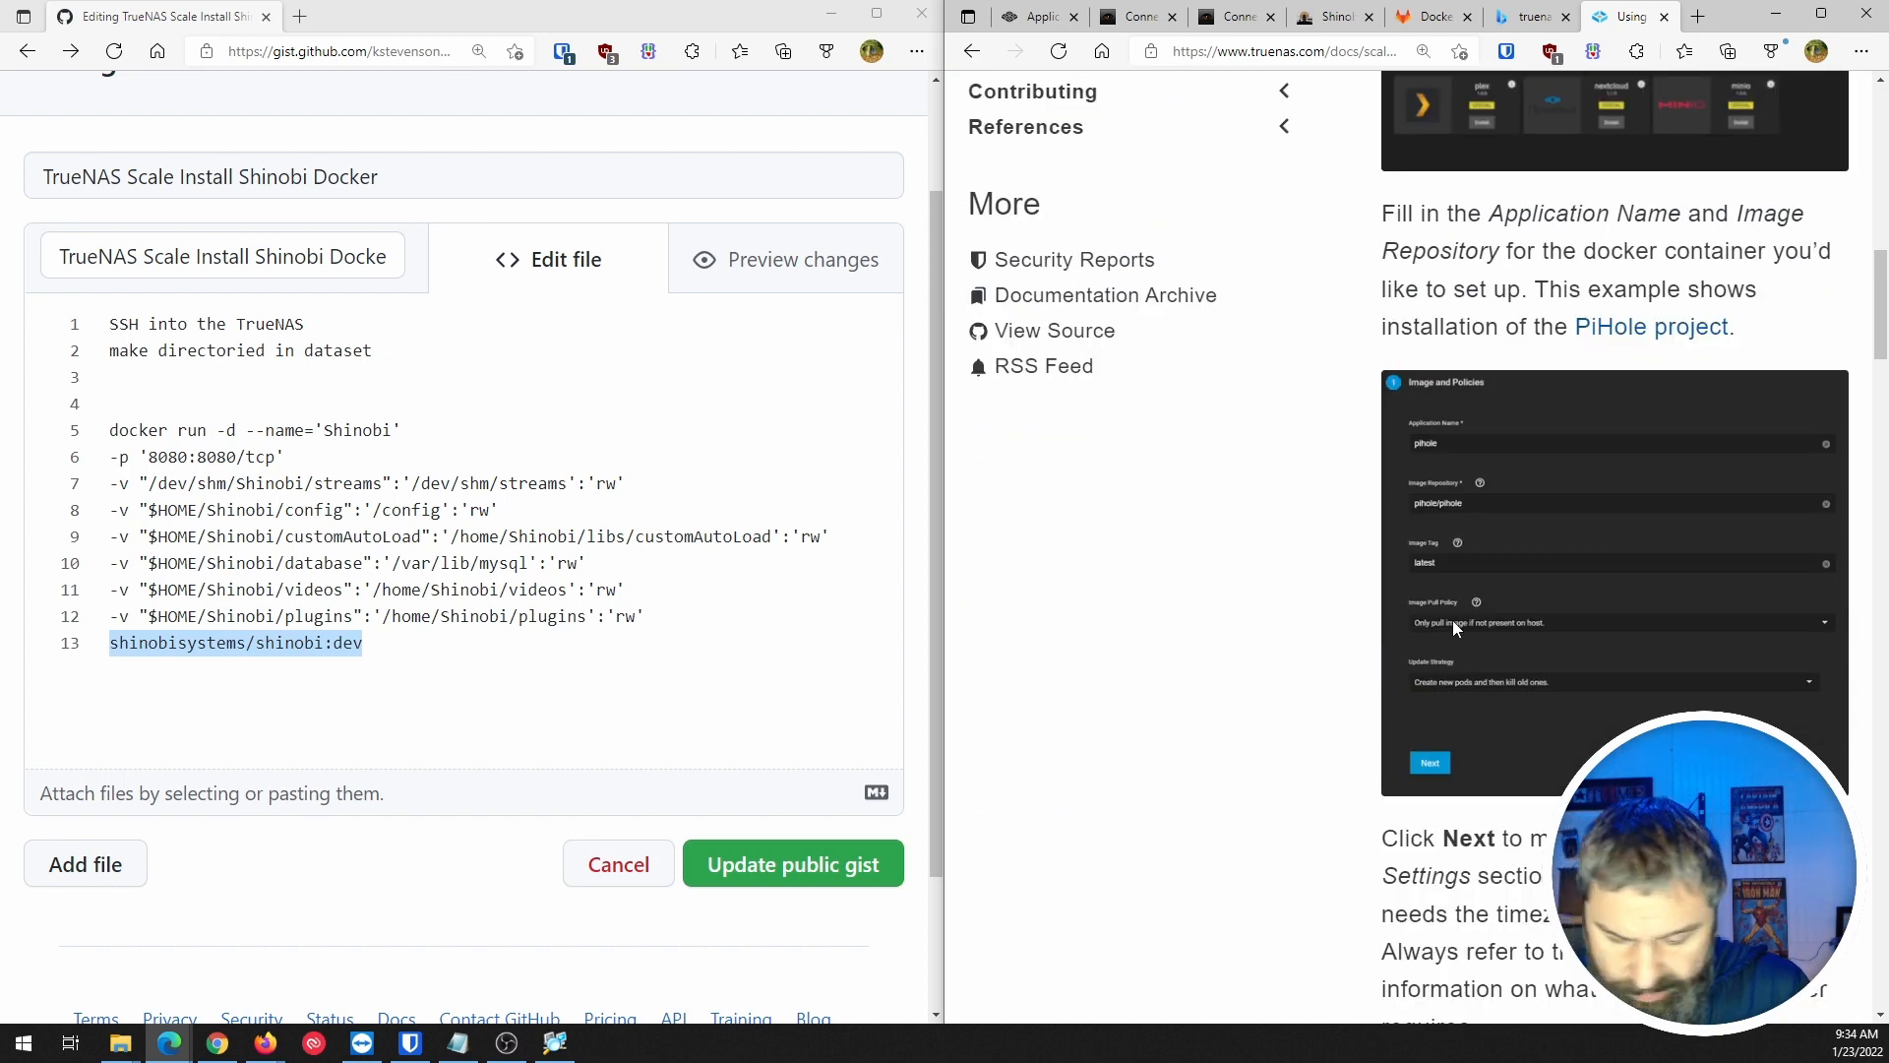
scroll(1453, 620, "up", 4, "ctrl")
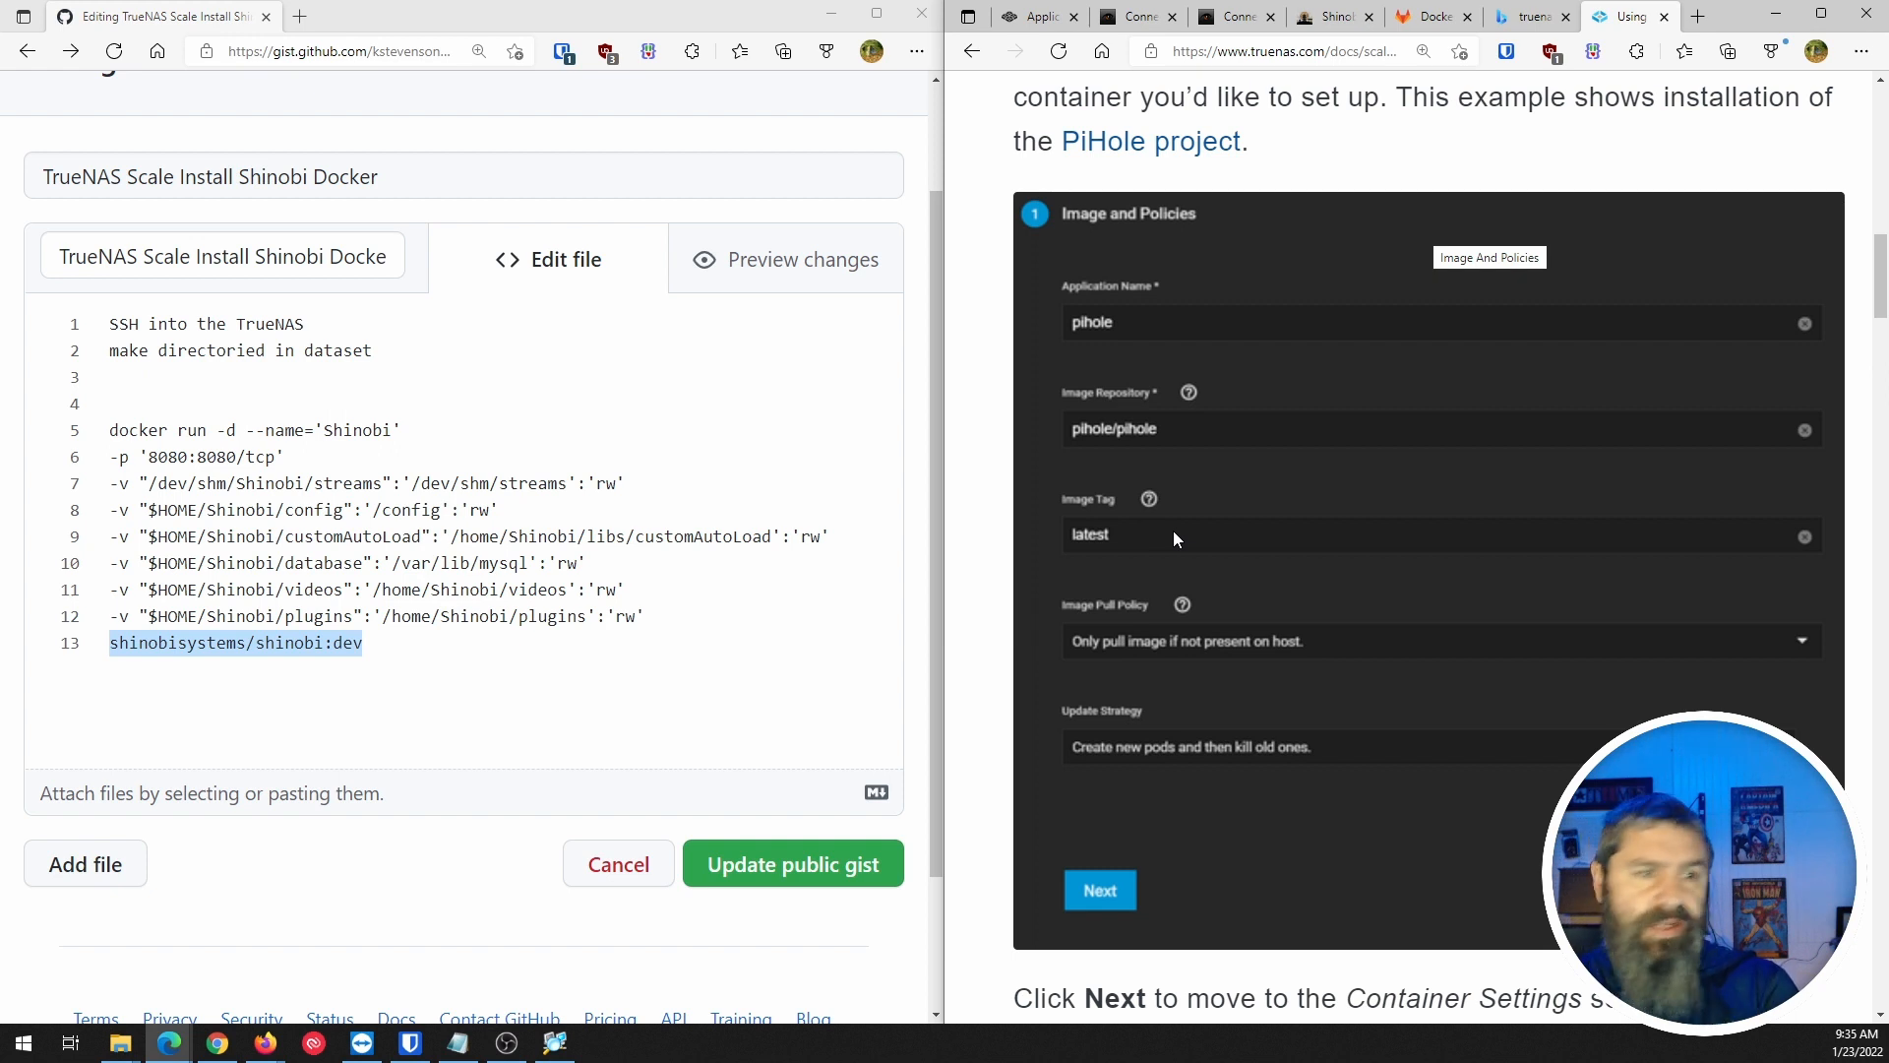
scroll(1284, 557, "down", 9)
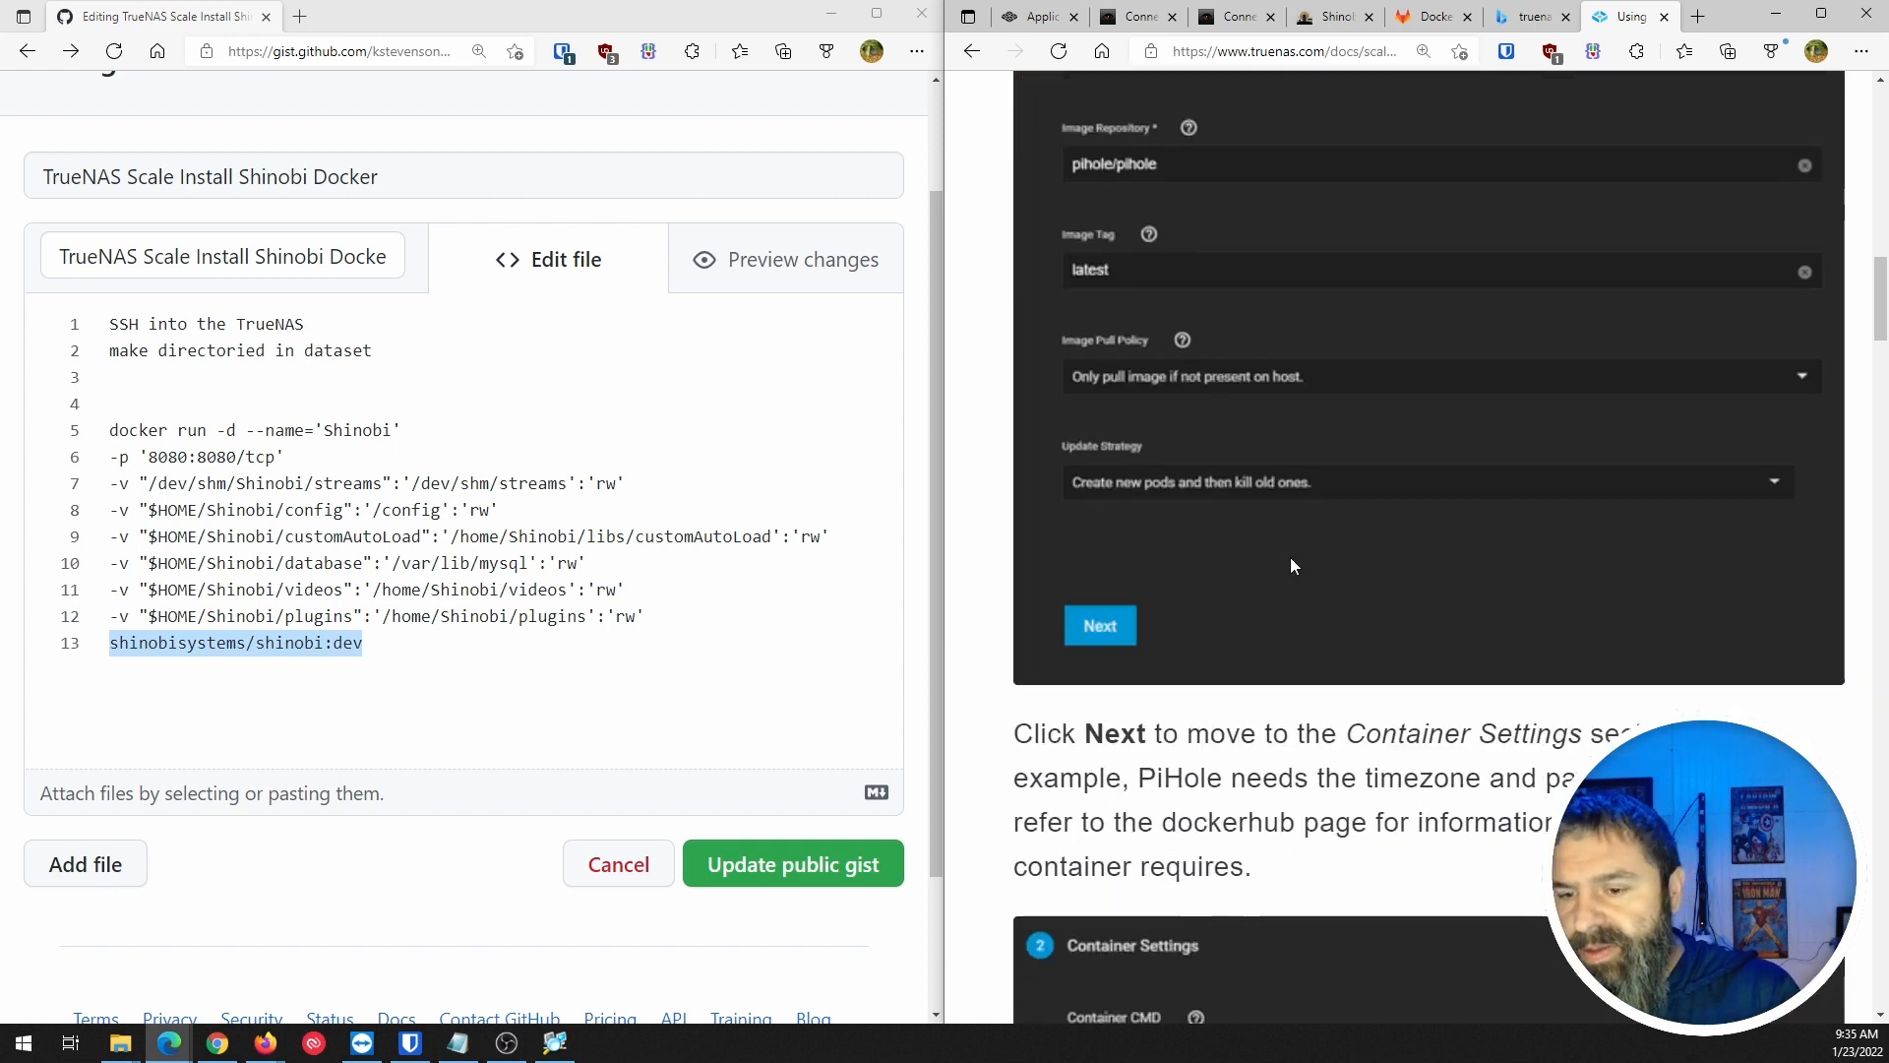
scroll(1274, 546, "down", 2)
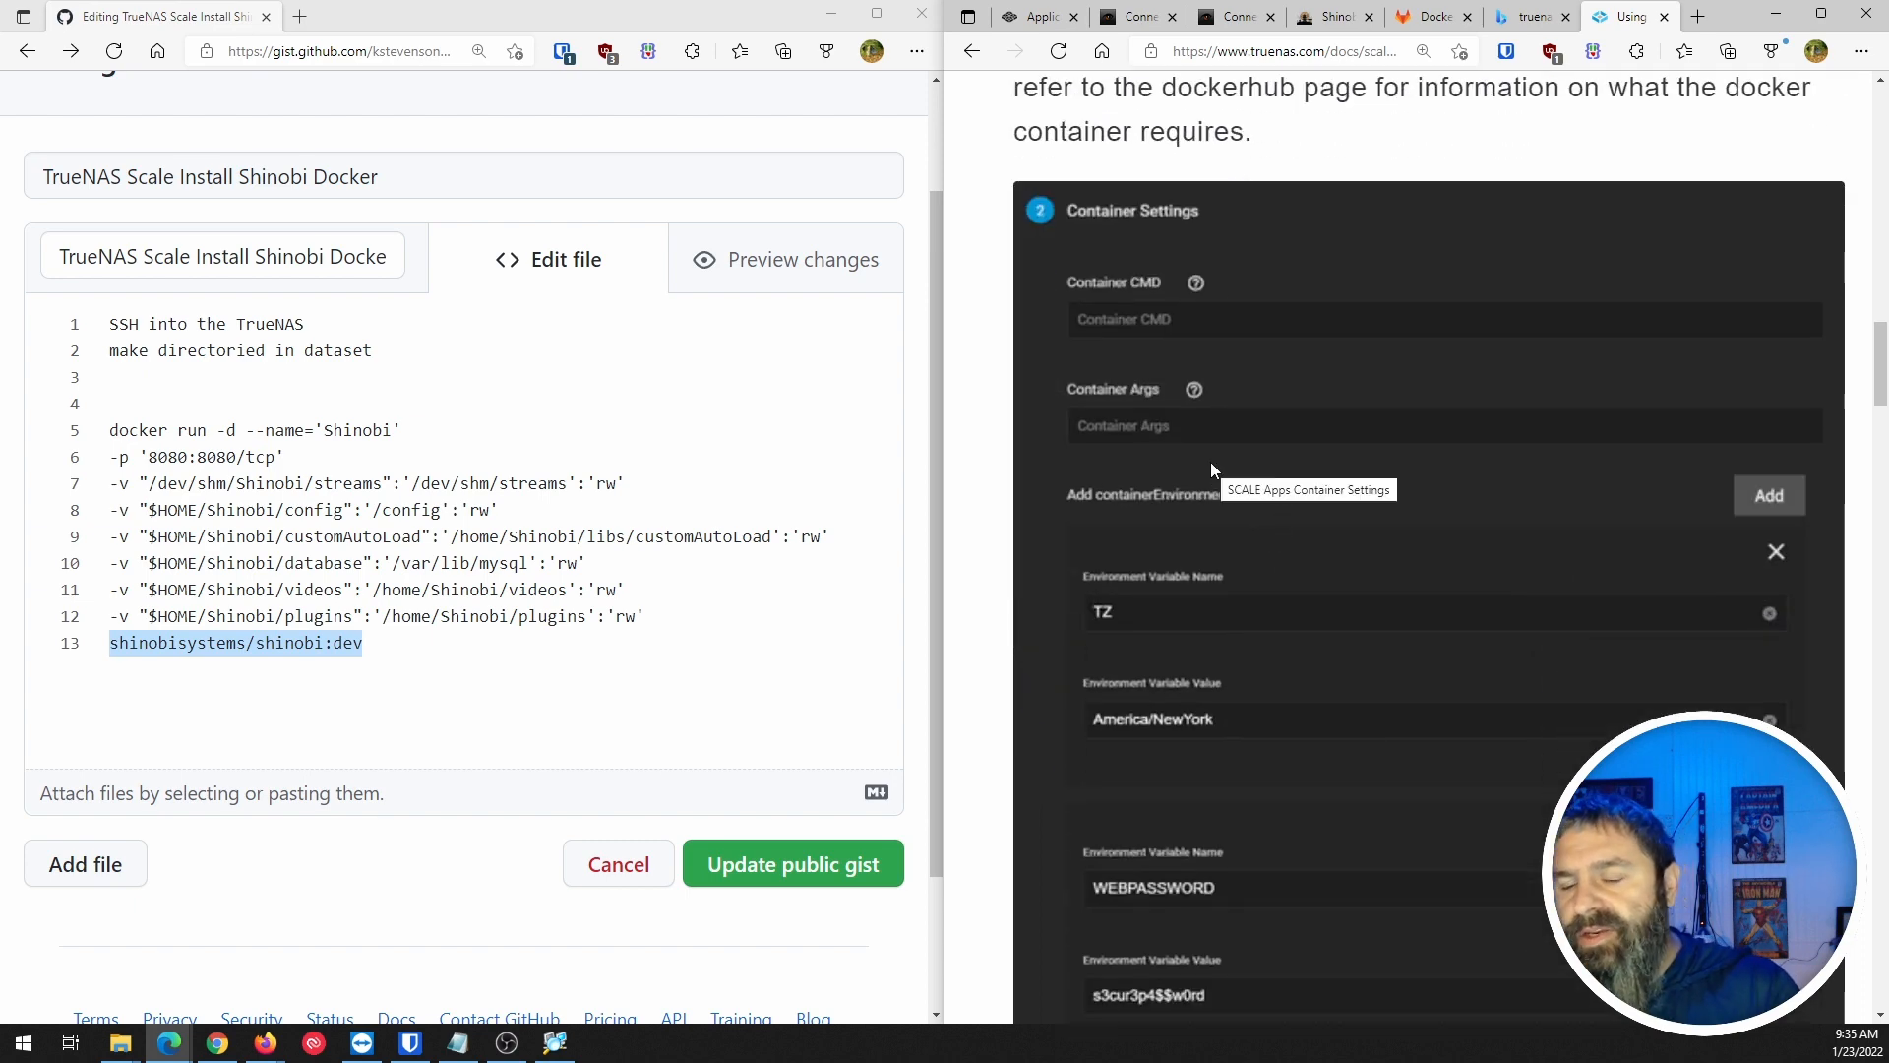
scroll(1210, 539, "down", 1)
scroll(1212, 329, "up", 4)
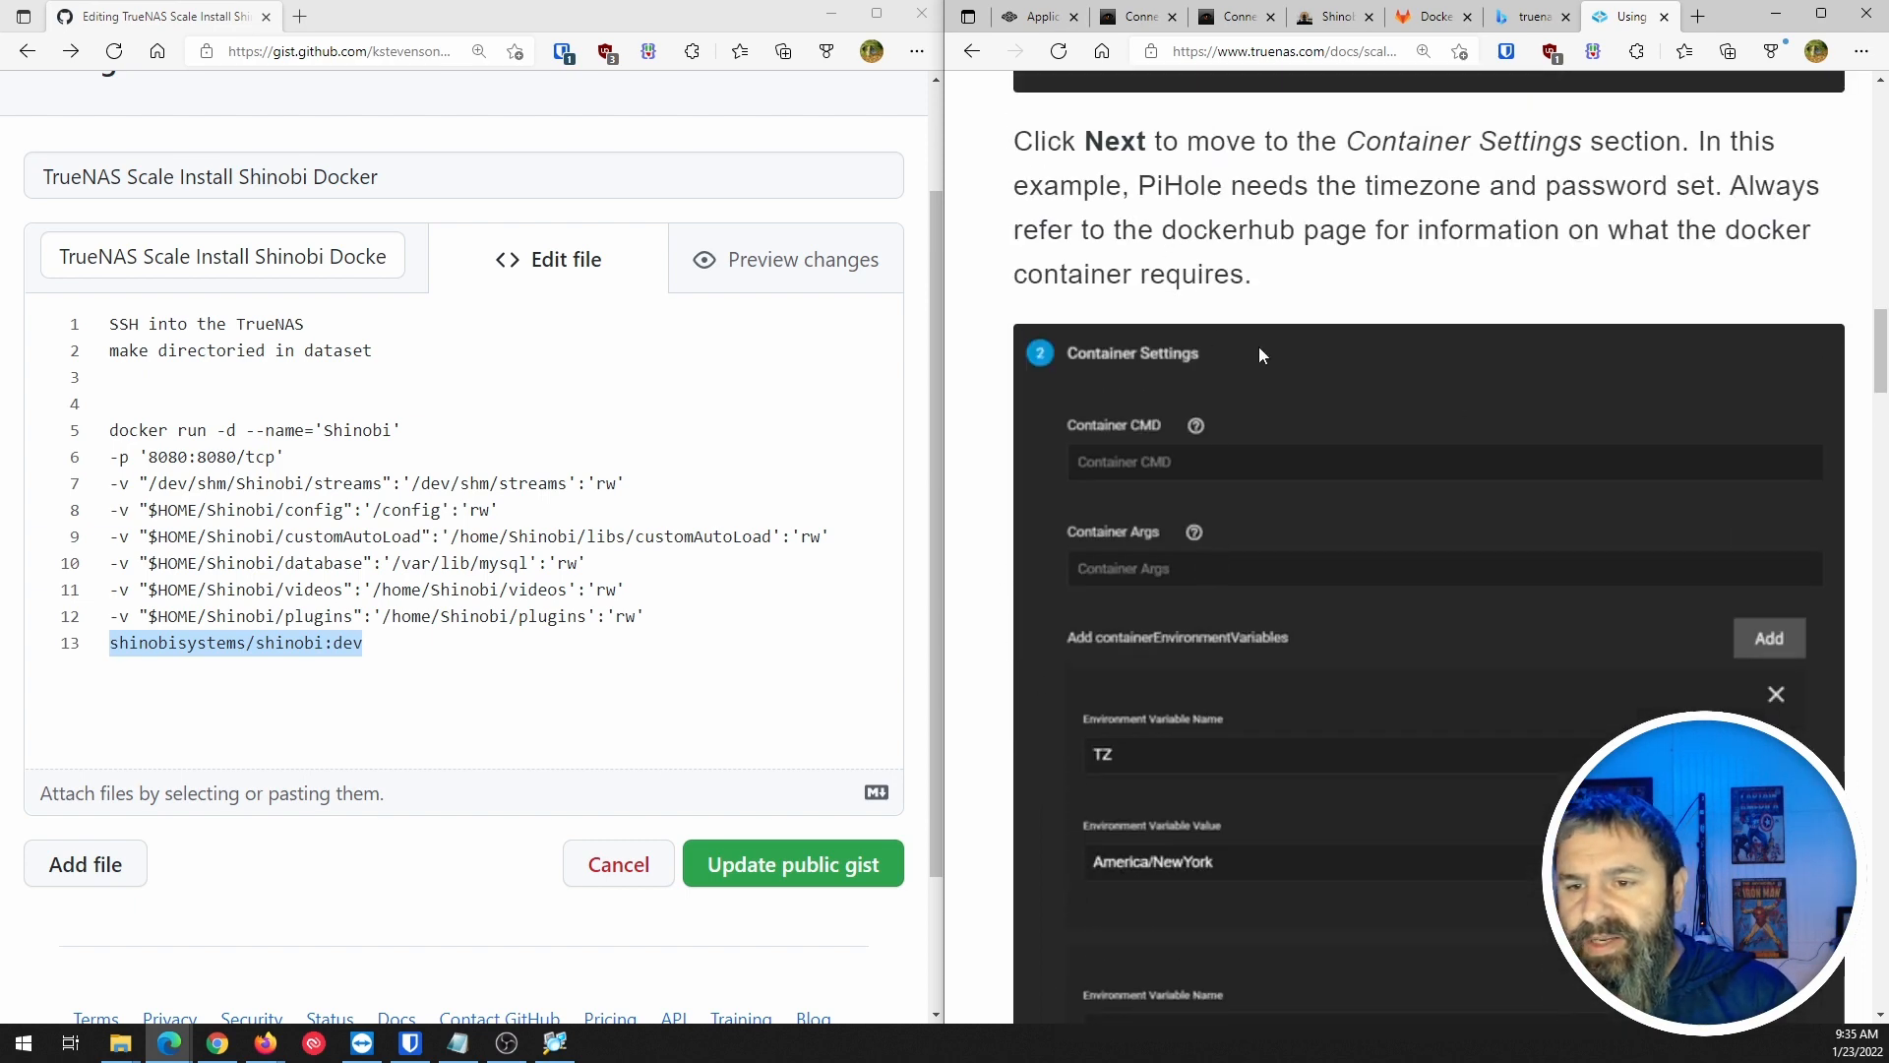
scroll(1212, 349, "down", 4)
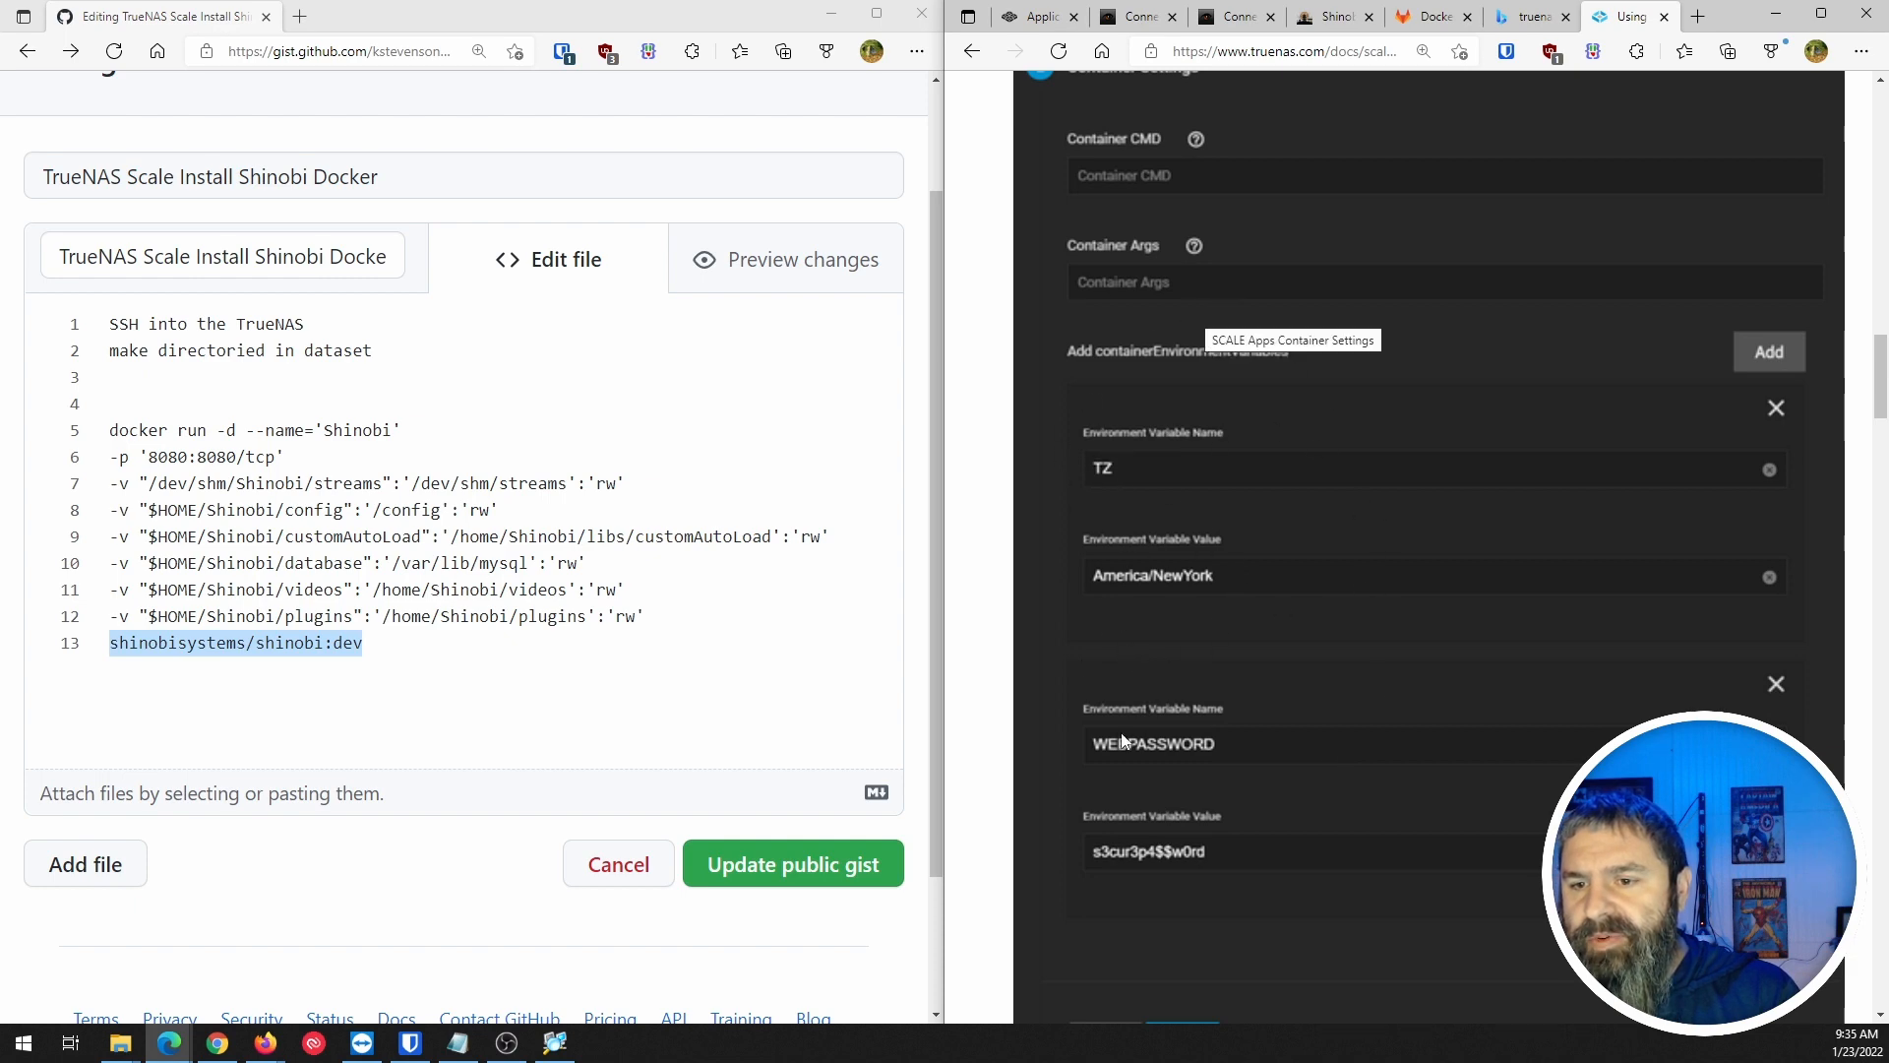
scroll(1165, 736, "down", 6)
scroll(1195, 704, "down", 8)
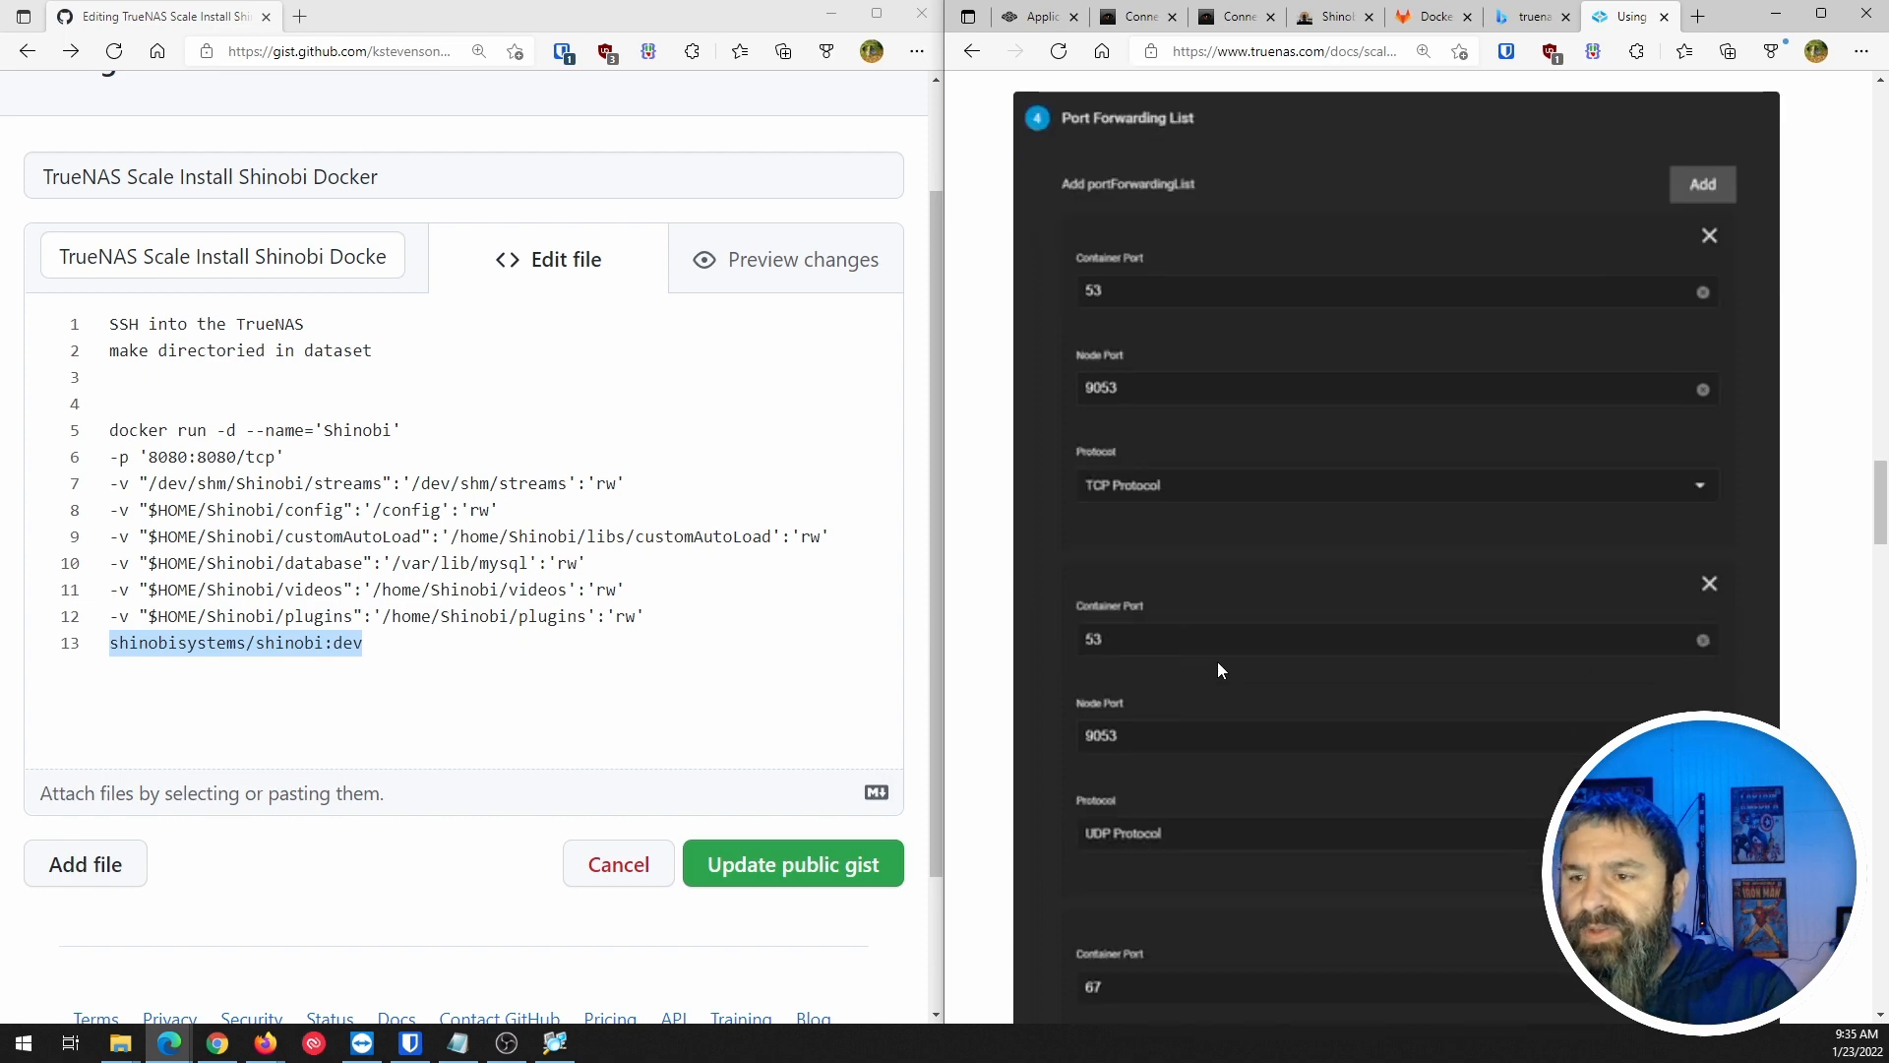
scroll(1230, 598, "up", 10)
scroll(1230, 599, "up", 15)
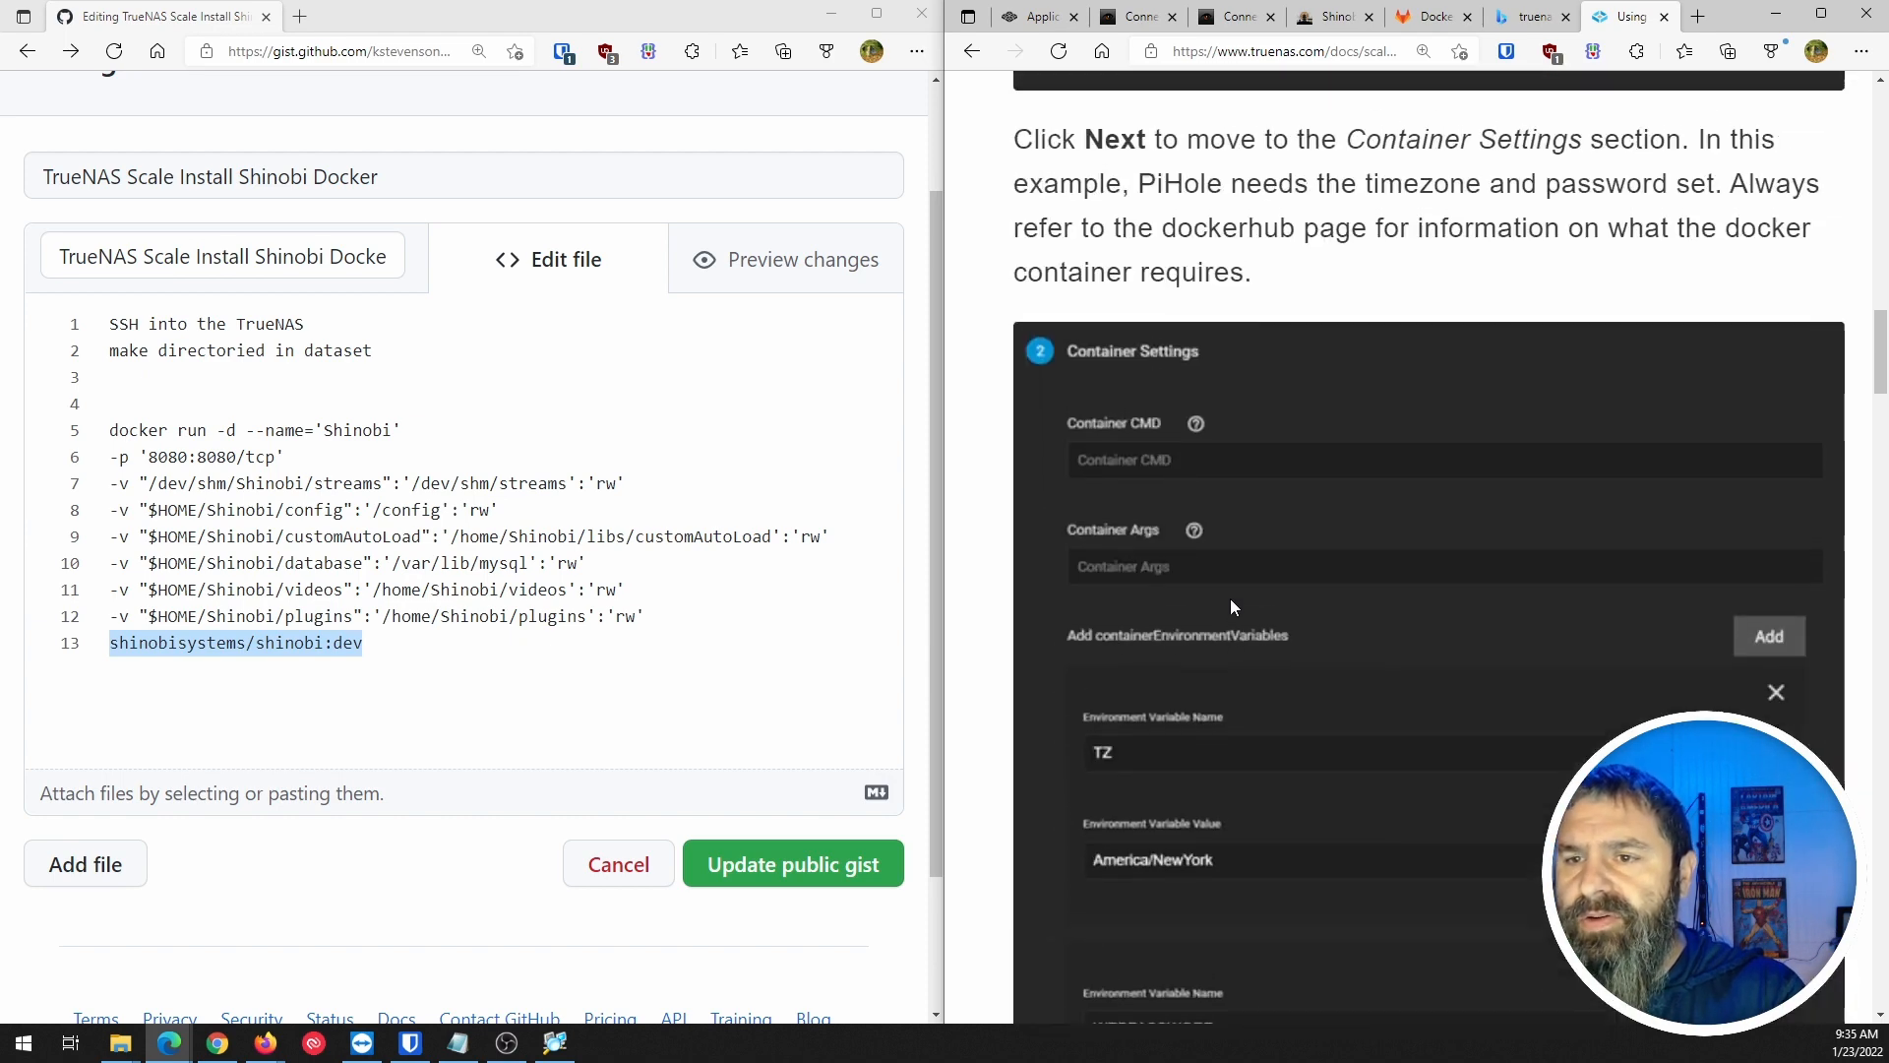
scroll(1234, 594, "down", 6)
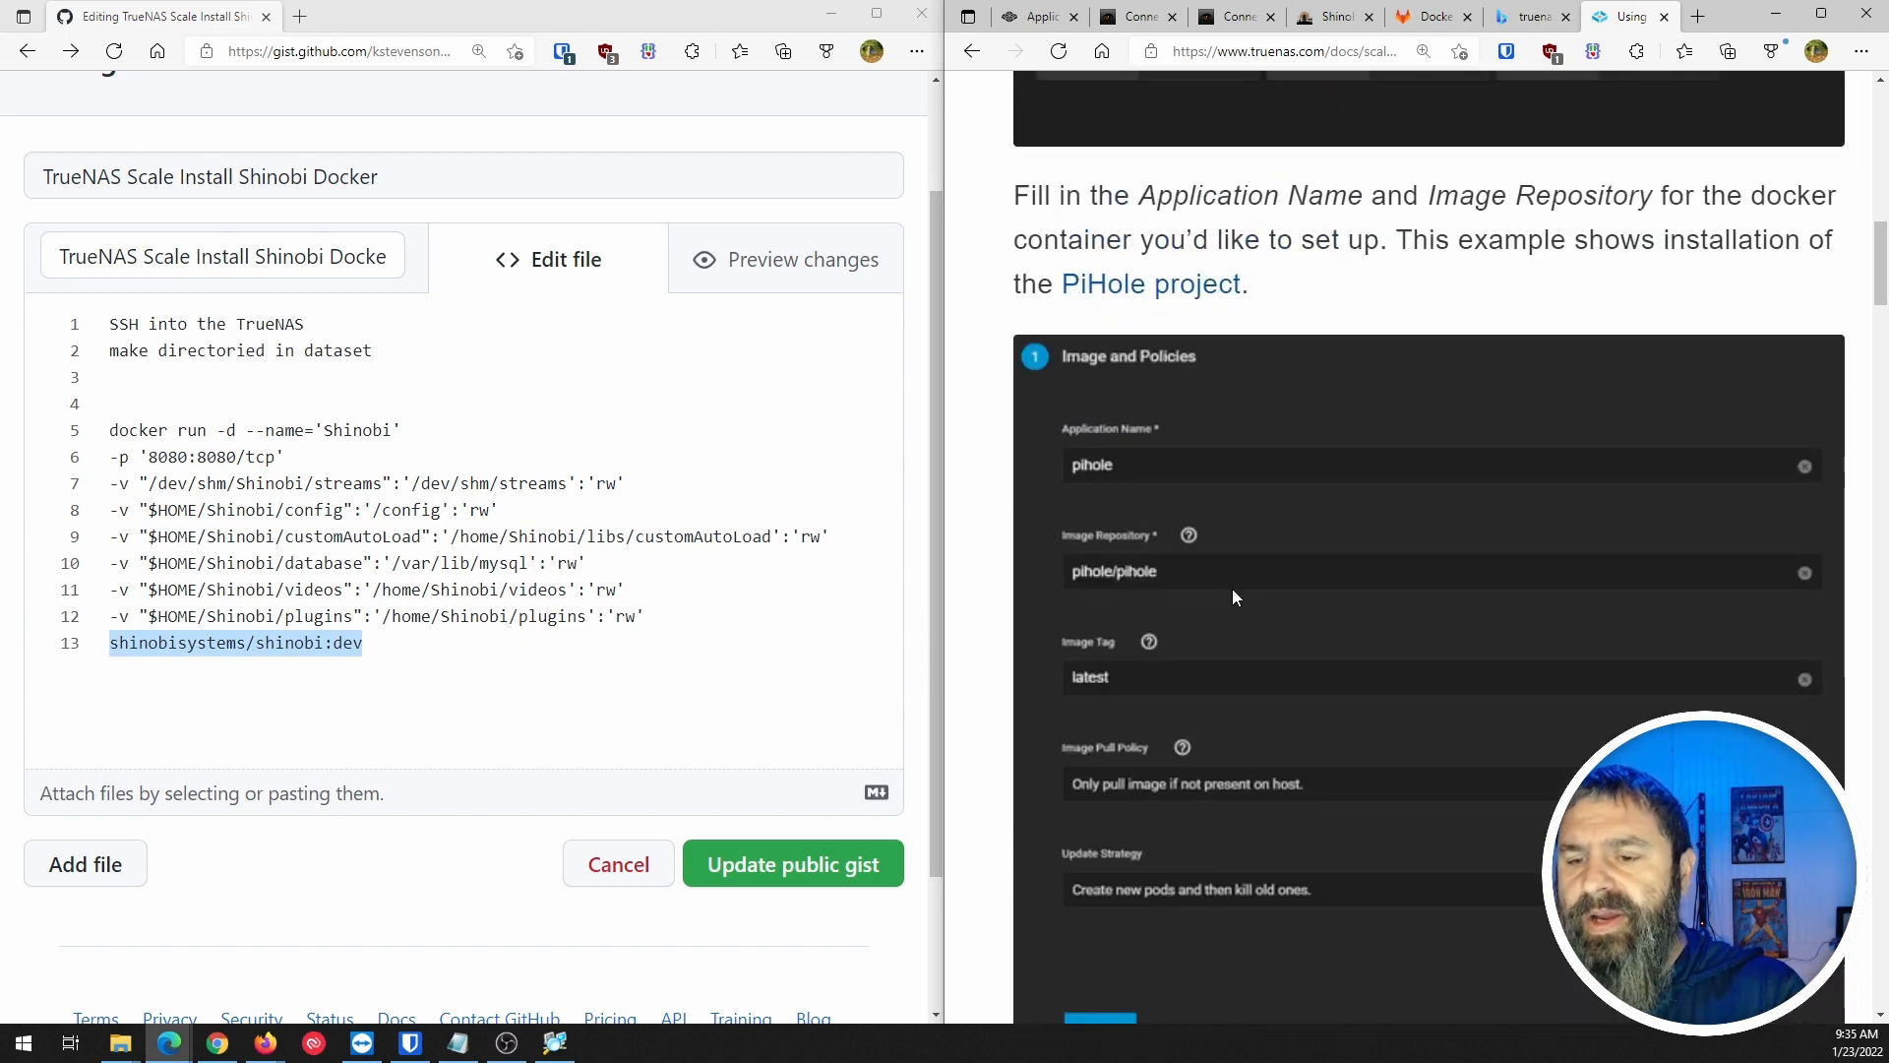
scroll(1232, 594, "down", 4)
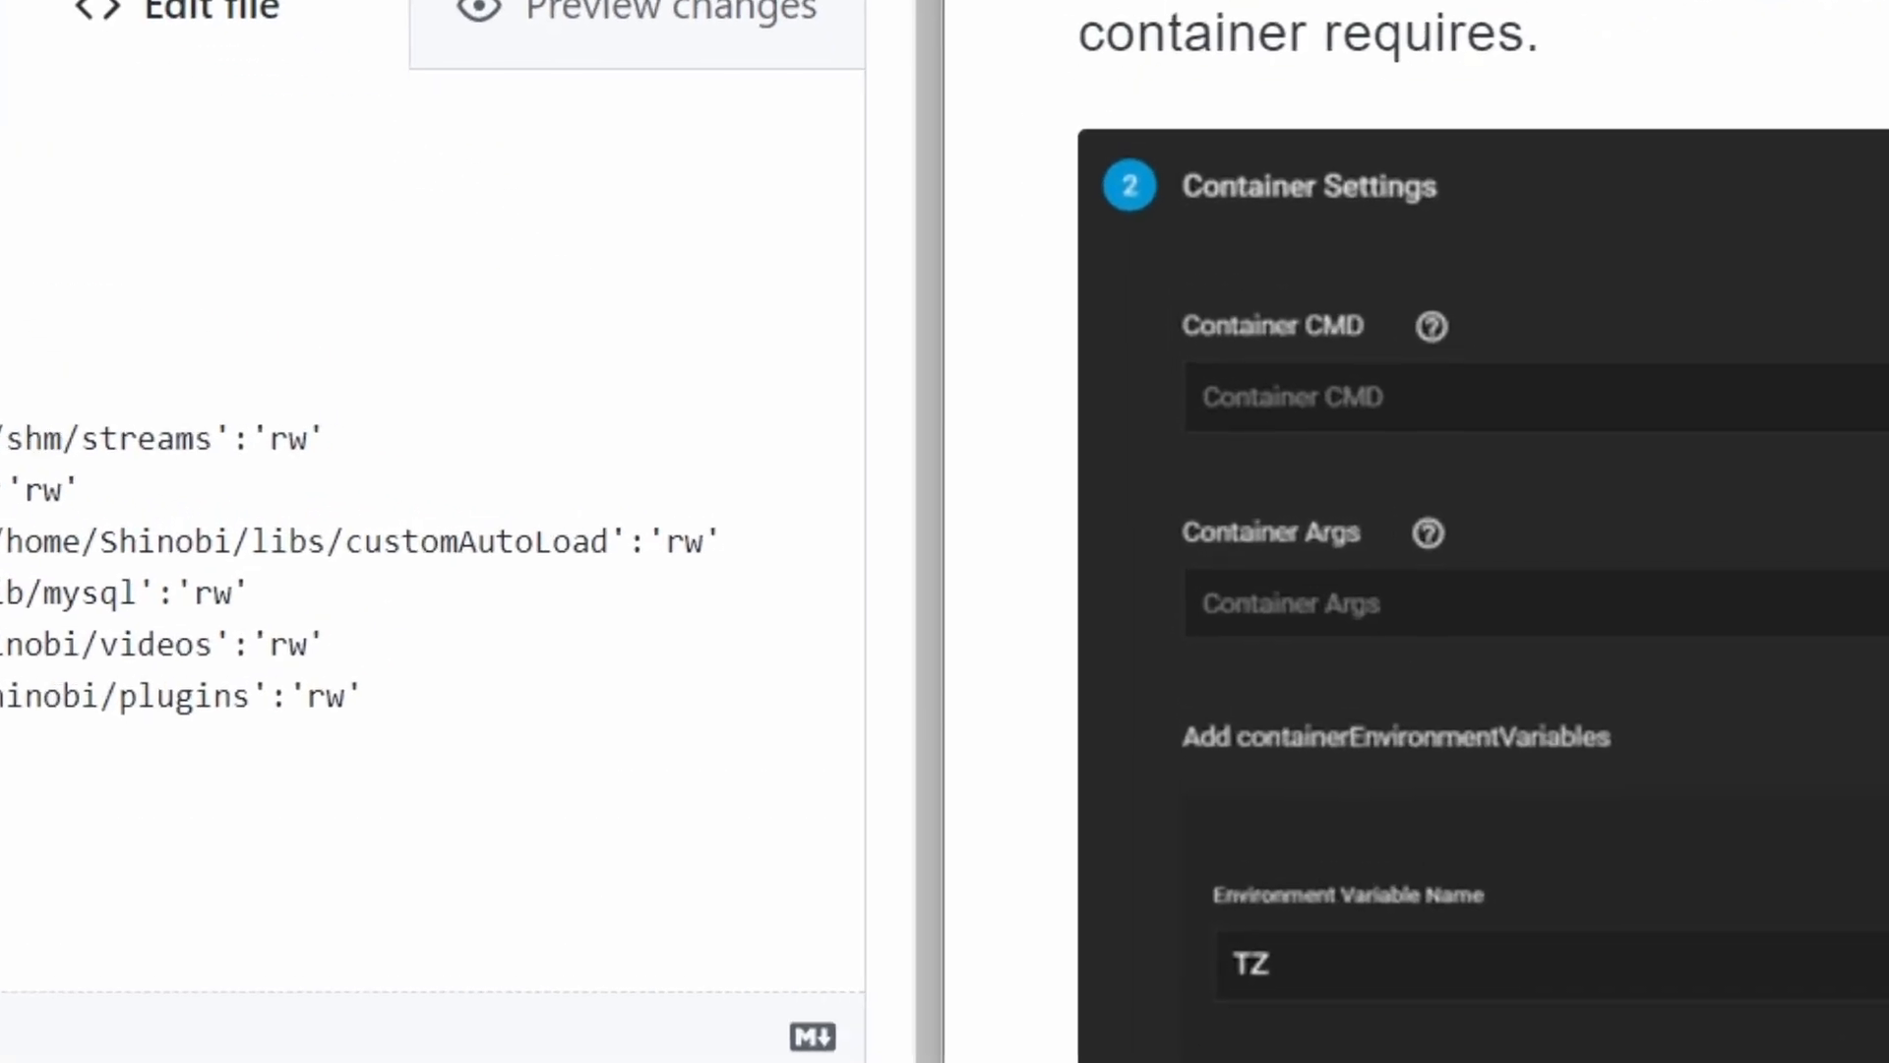
left_click(1033, 17)
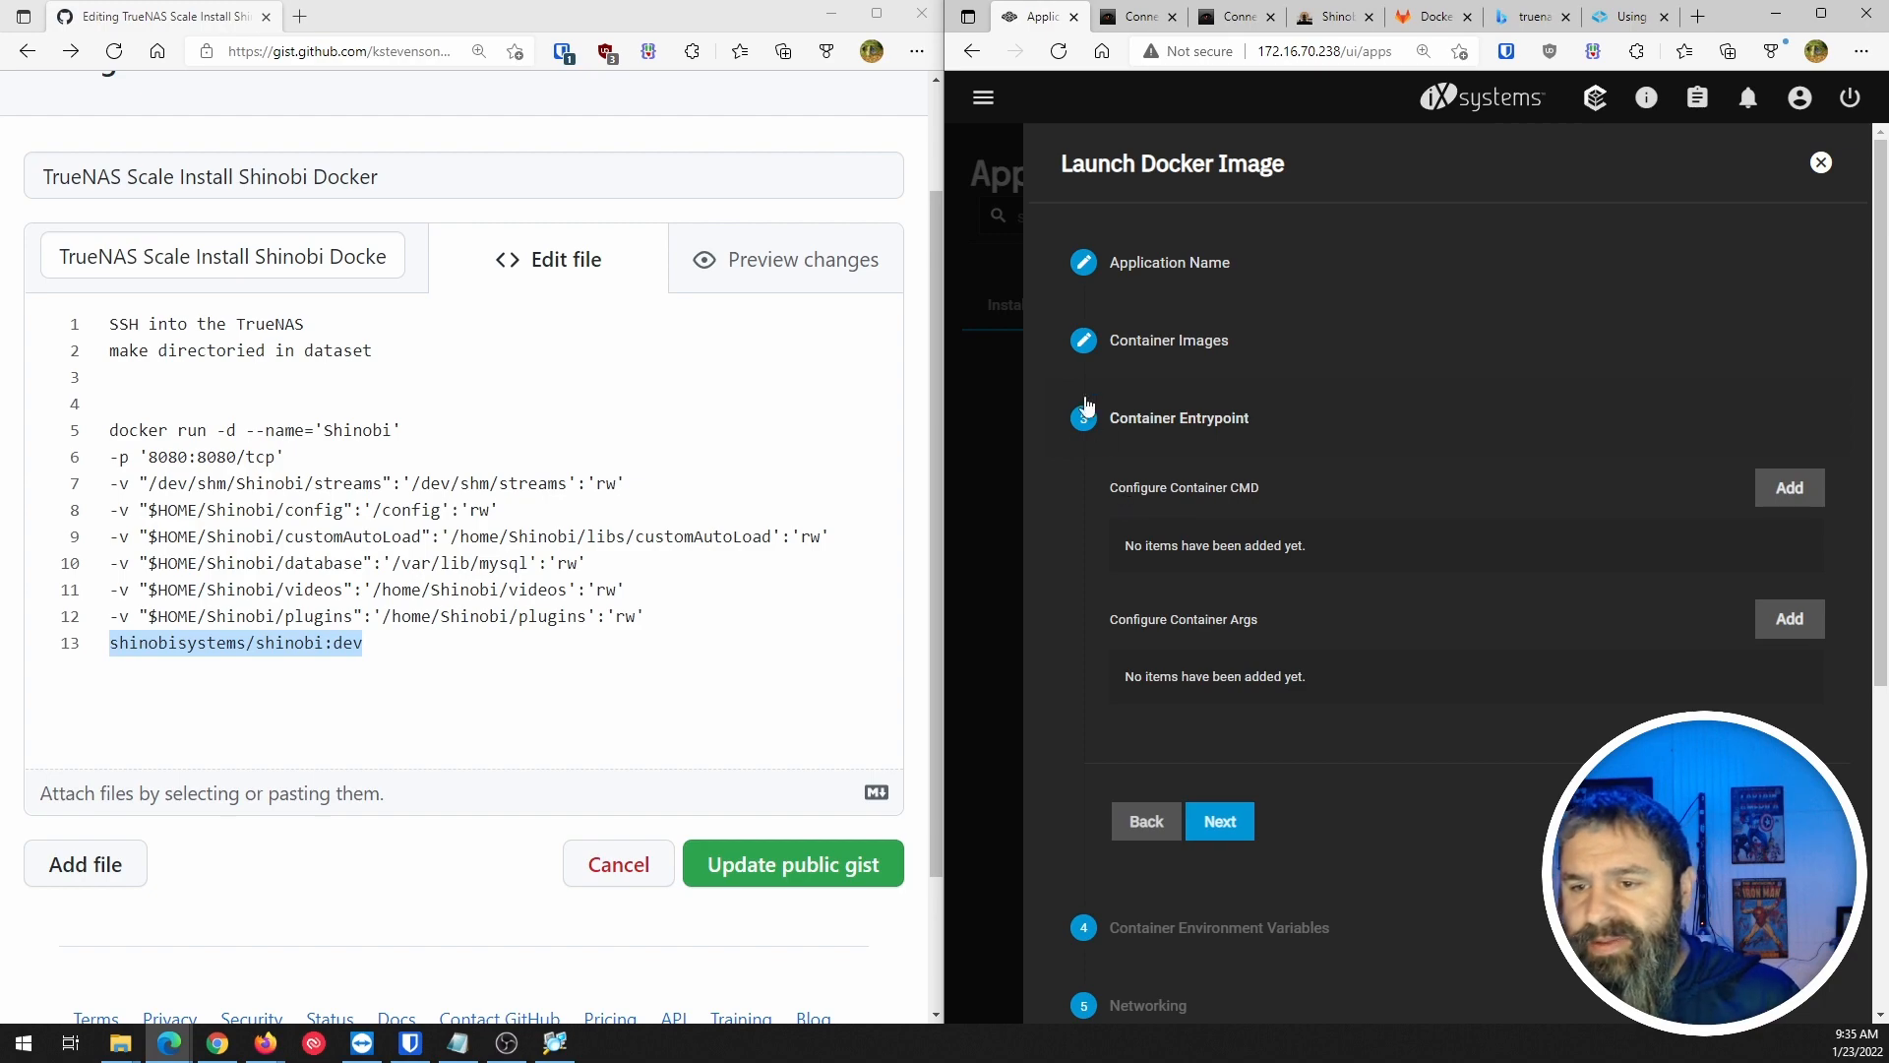
left_click(1595, 23)
scroll(1121, 467, "down", 2)
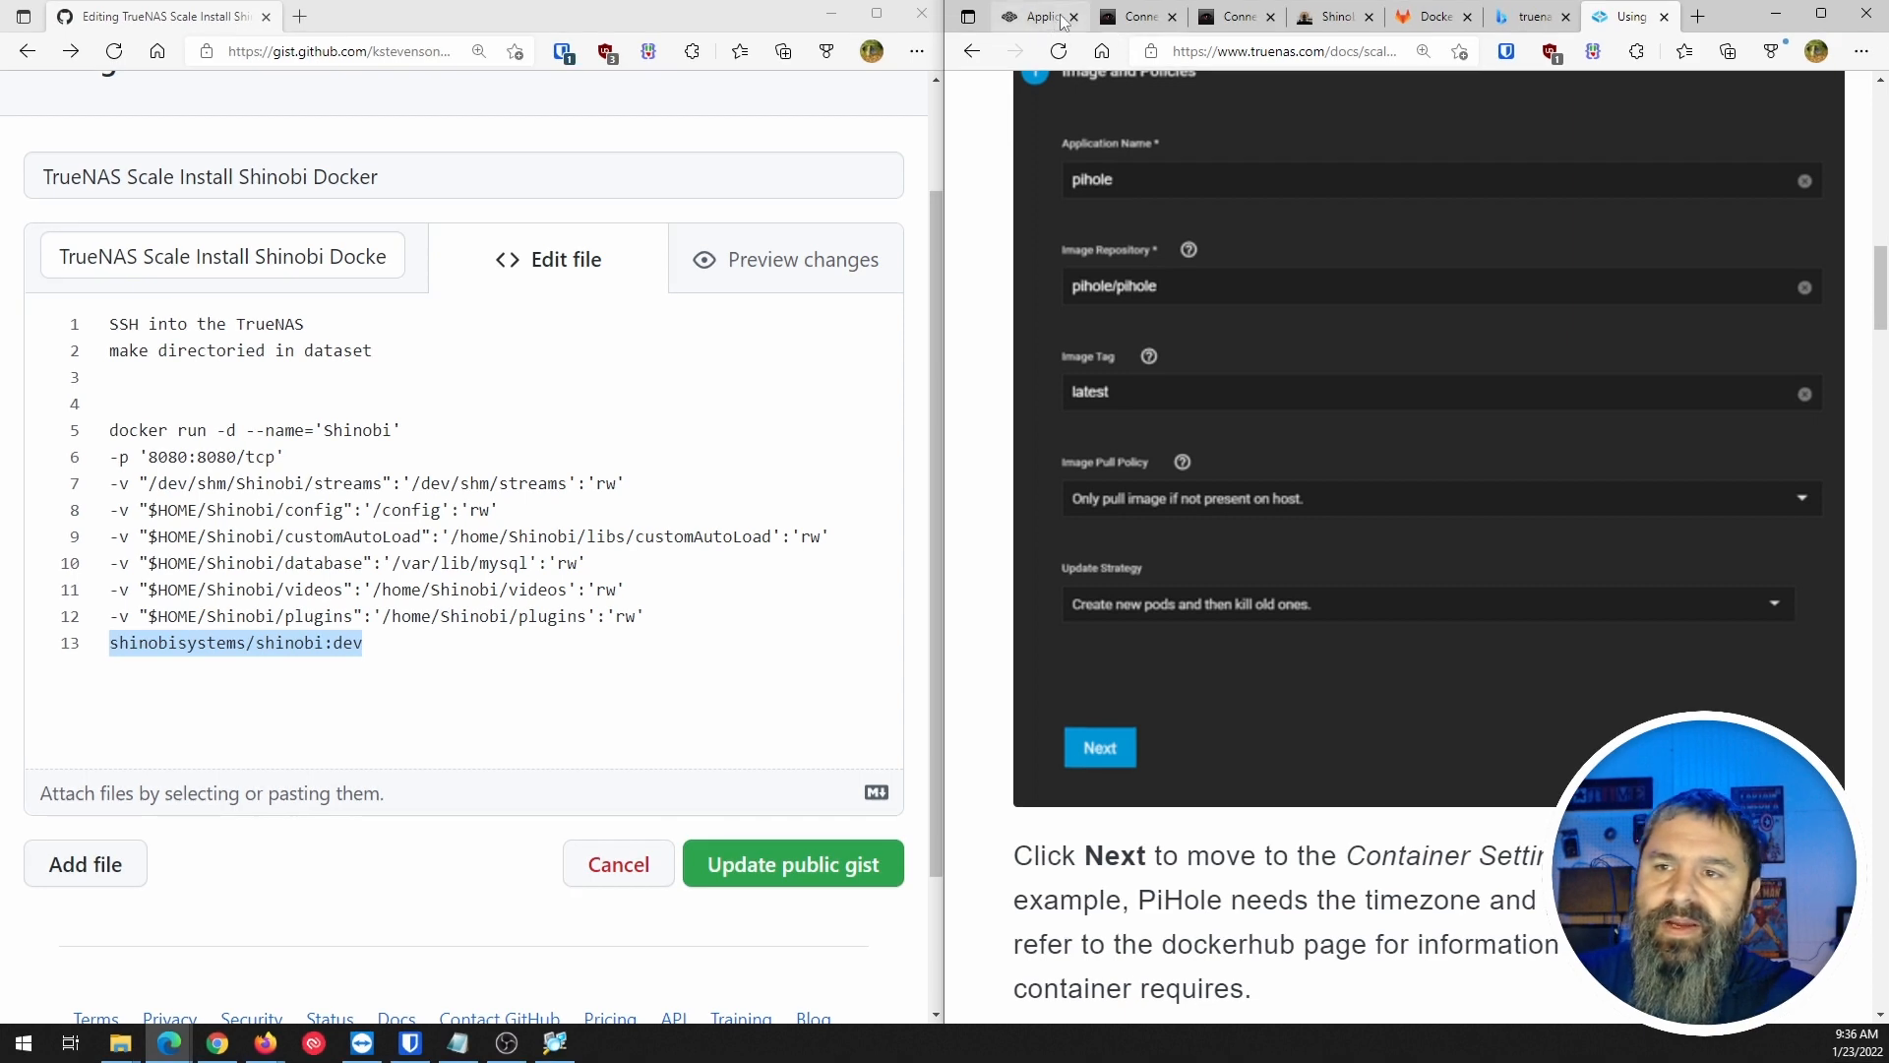
left_click(1063, 21)
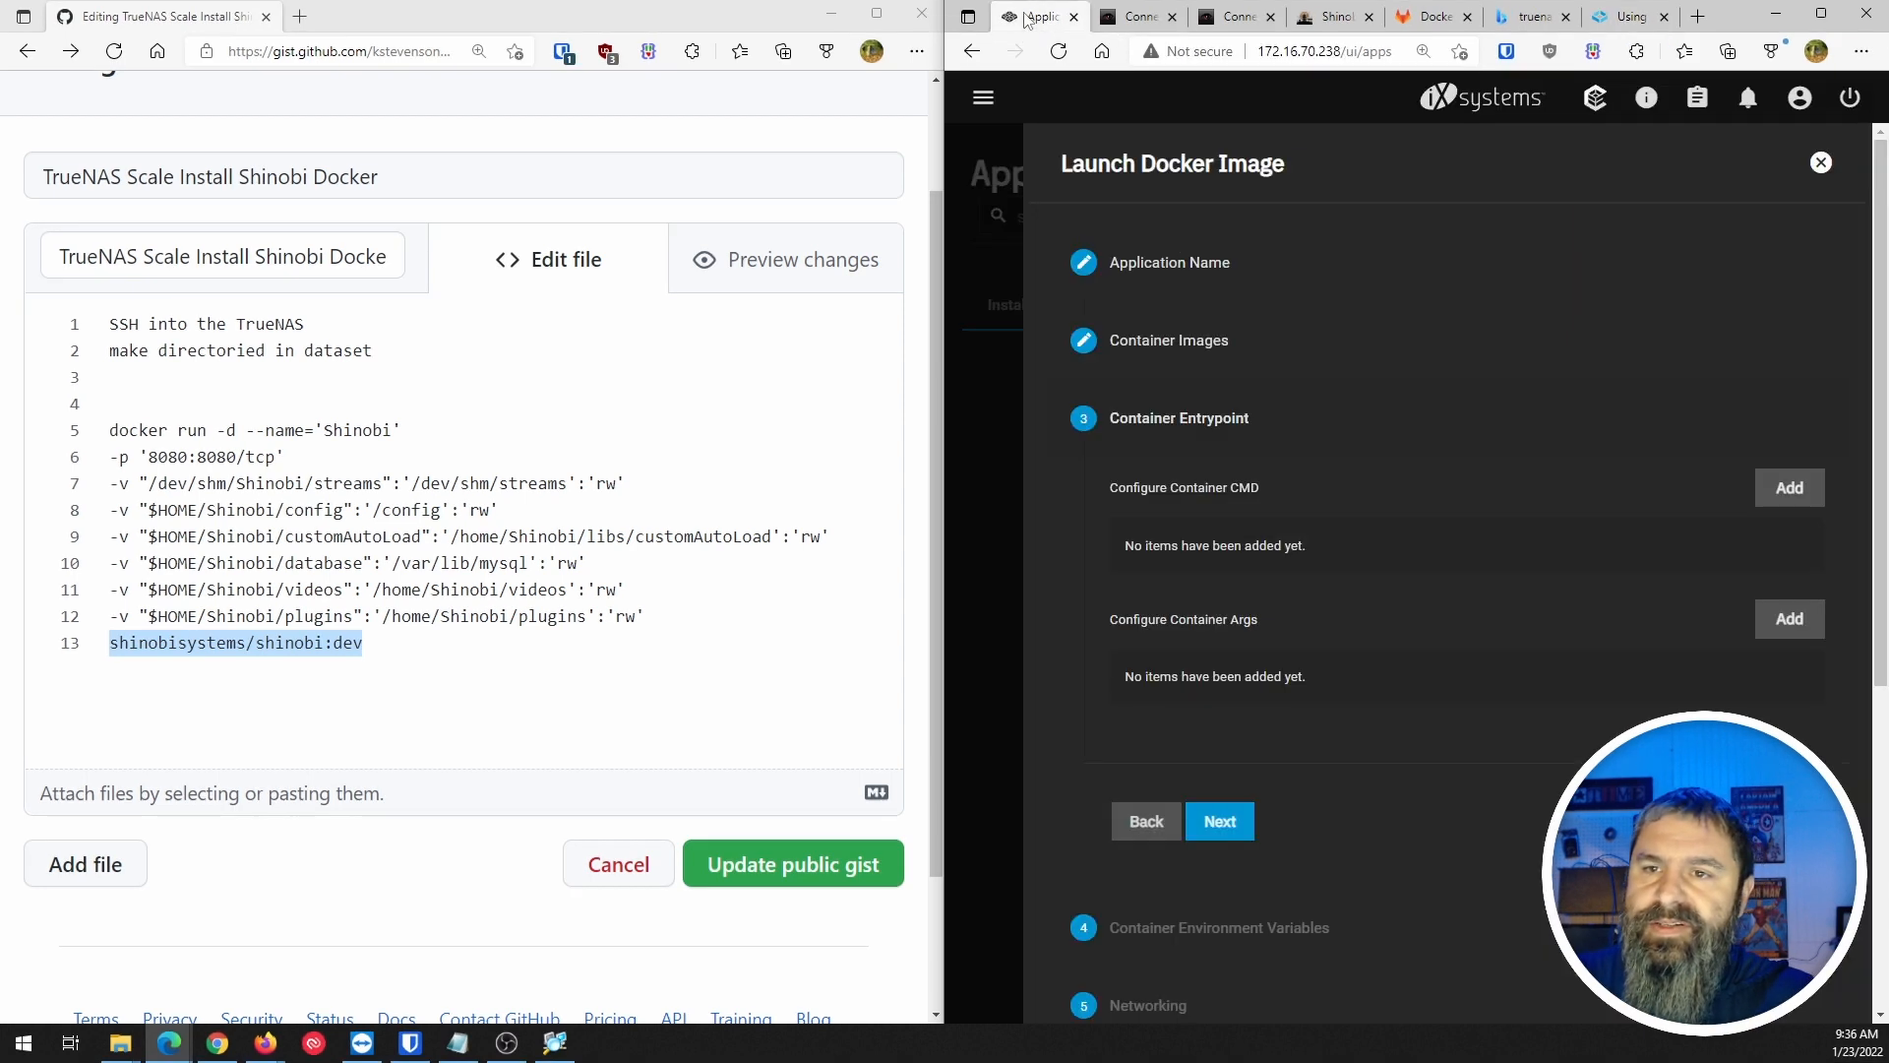
Move past Container Entrypoint to the Container Environment Variables step.
left_click(1192, 787)
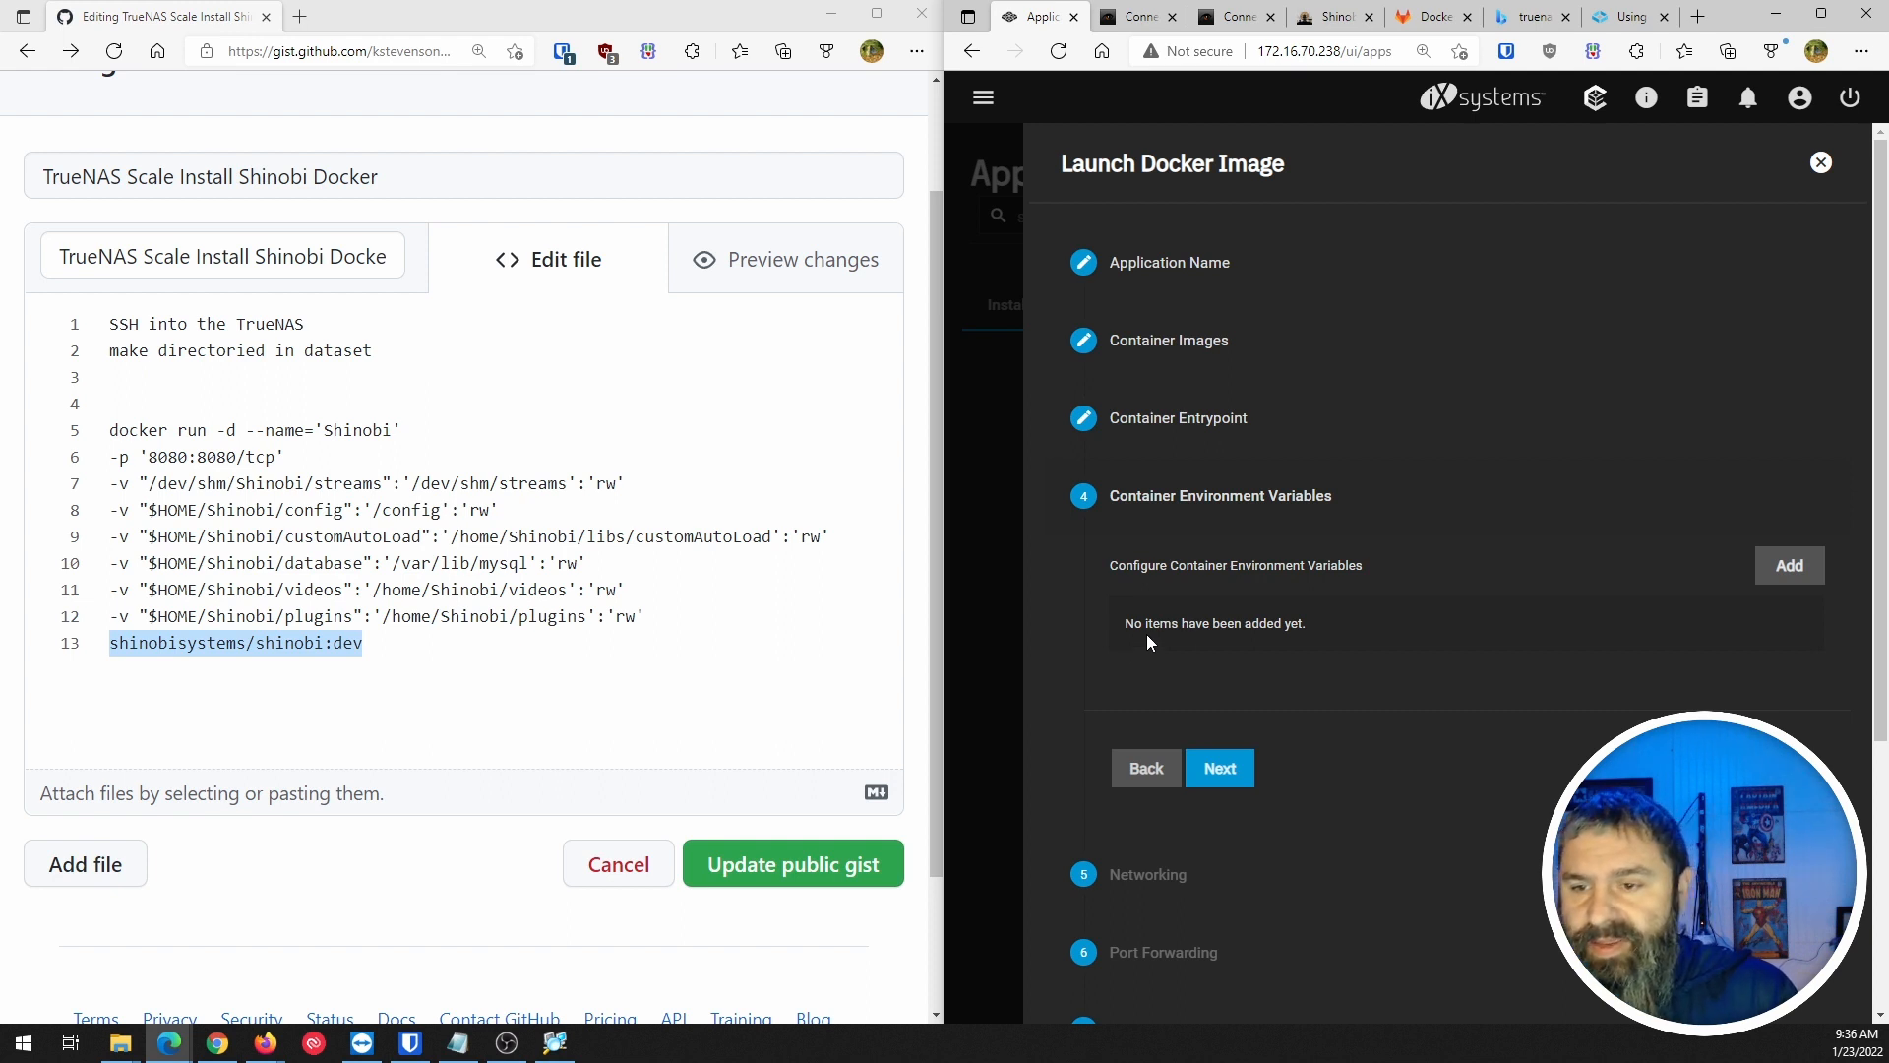
scroll(1198, 637, "down", 4)
scroll(1199, 637, "up", 4)
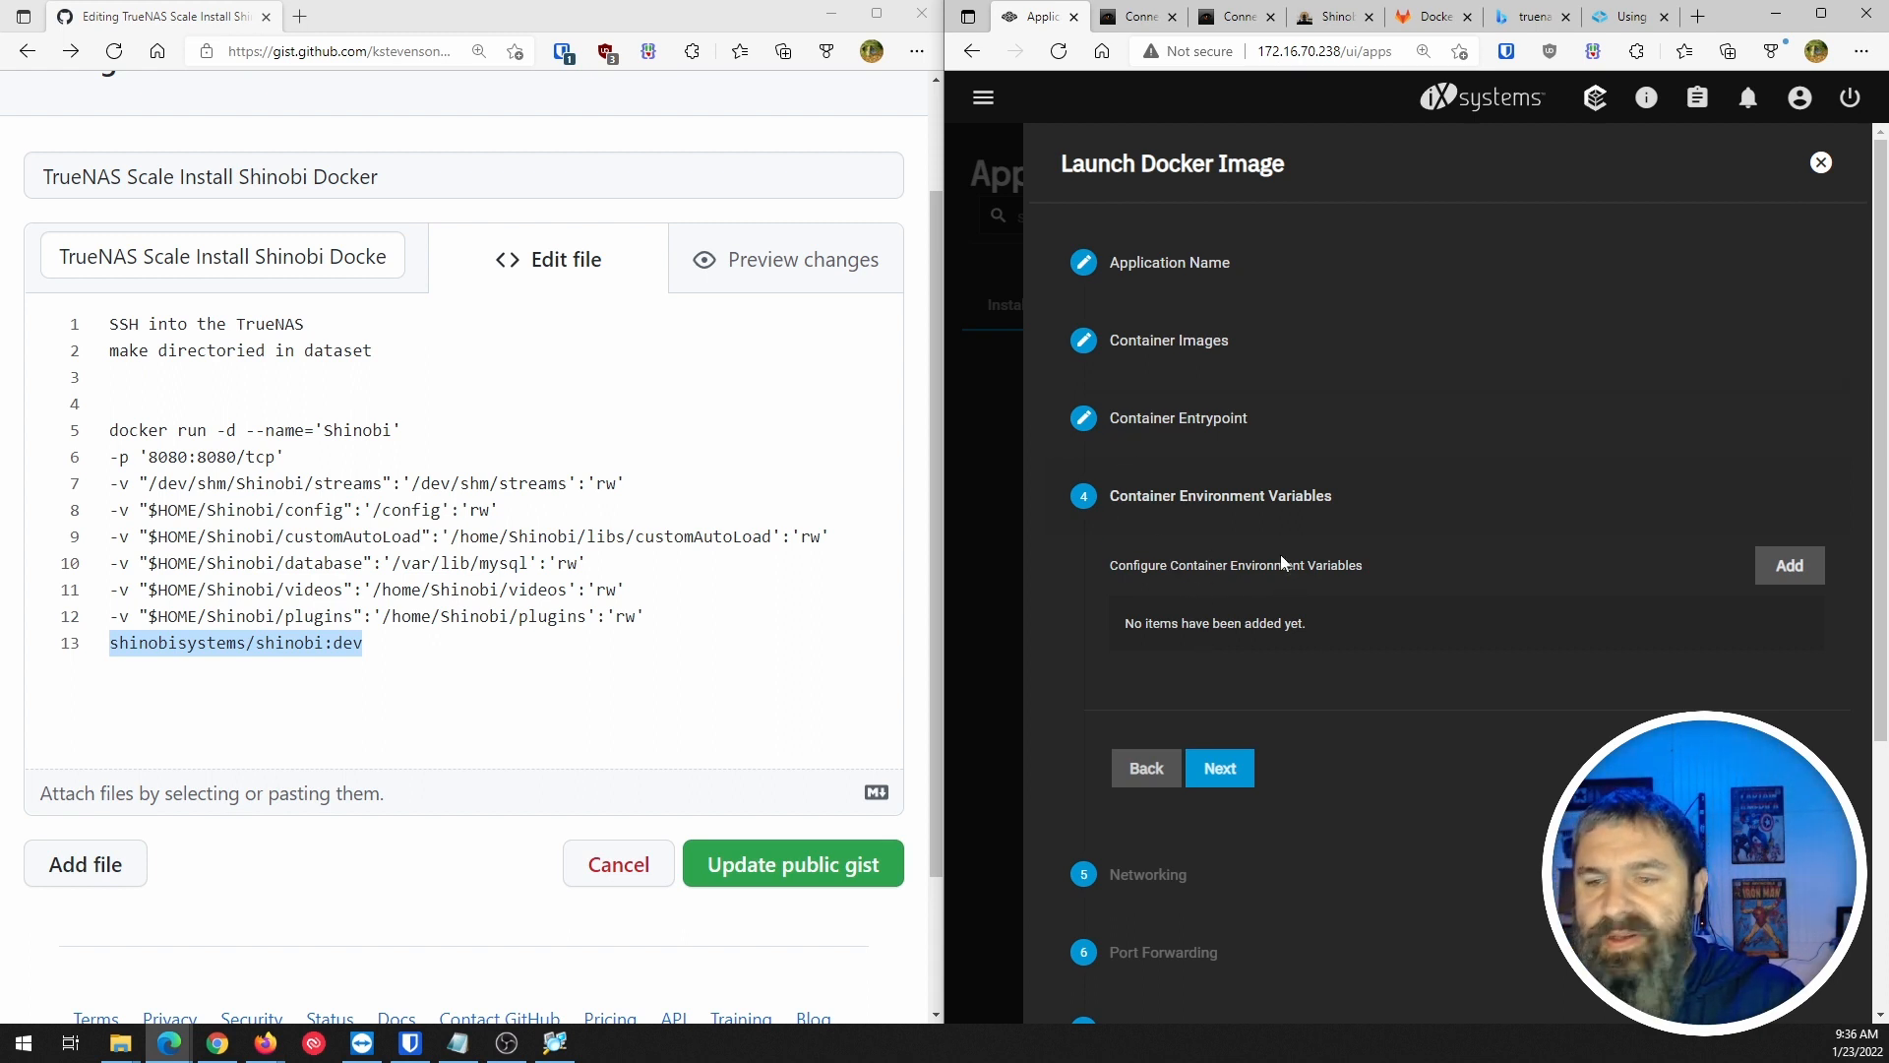
Keep the default DNS policy on Networking and continue to Port Forwarding.
left_click(1221, 769)
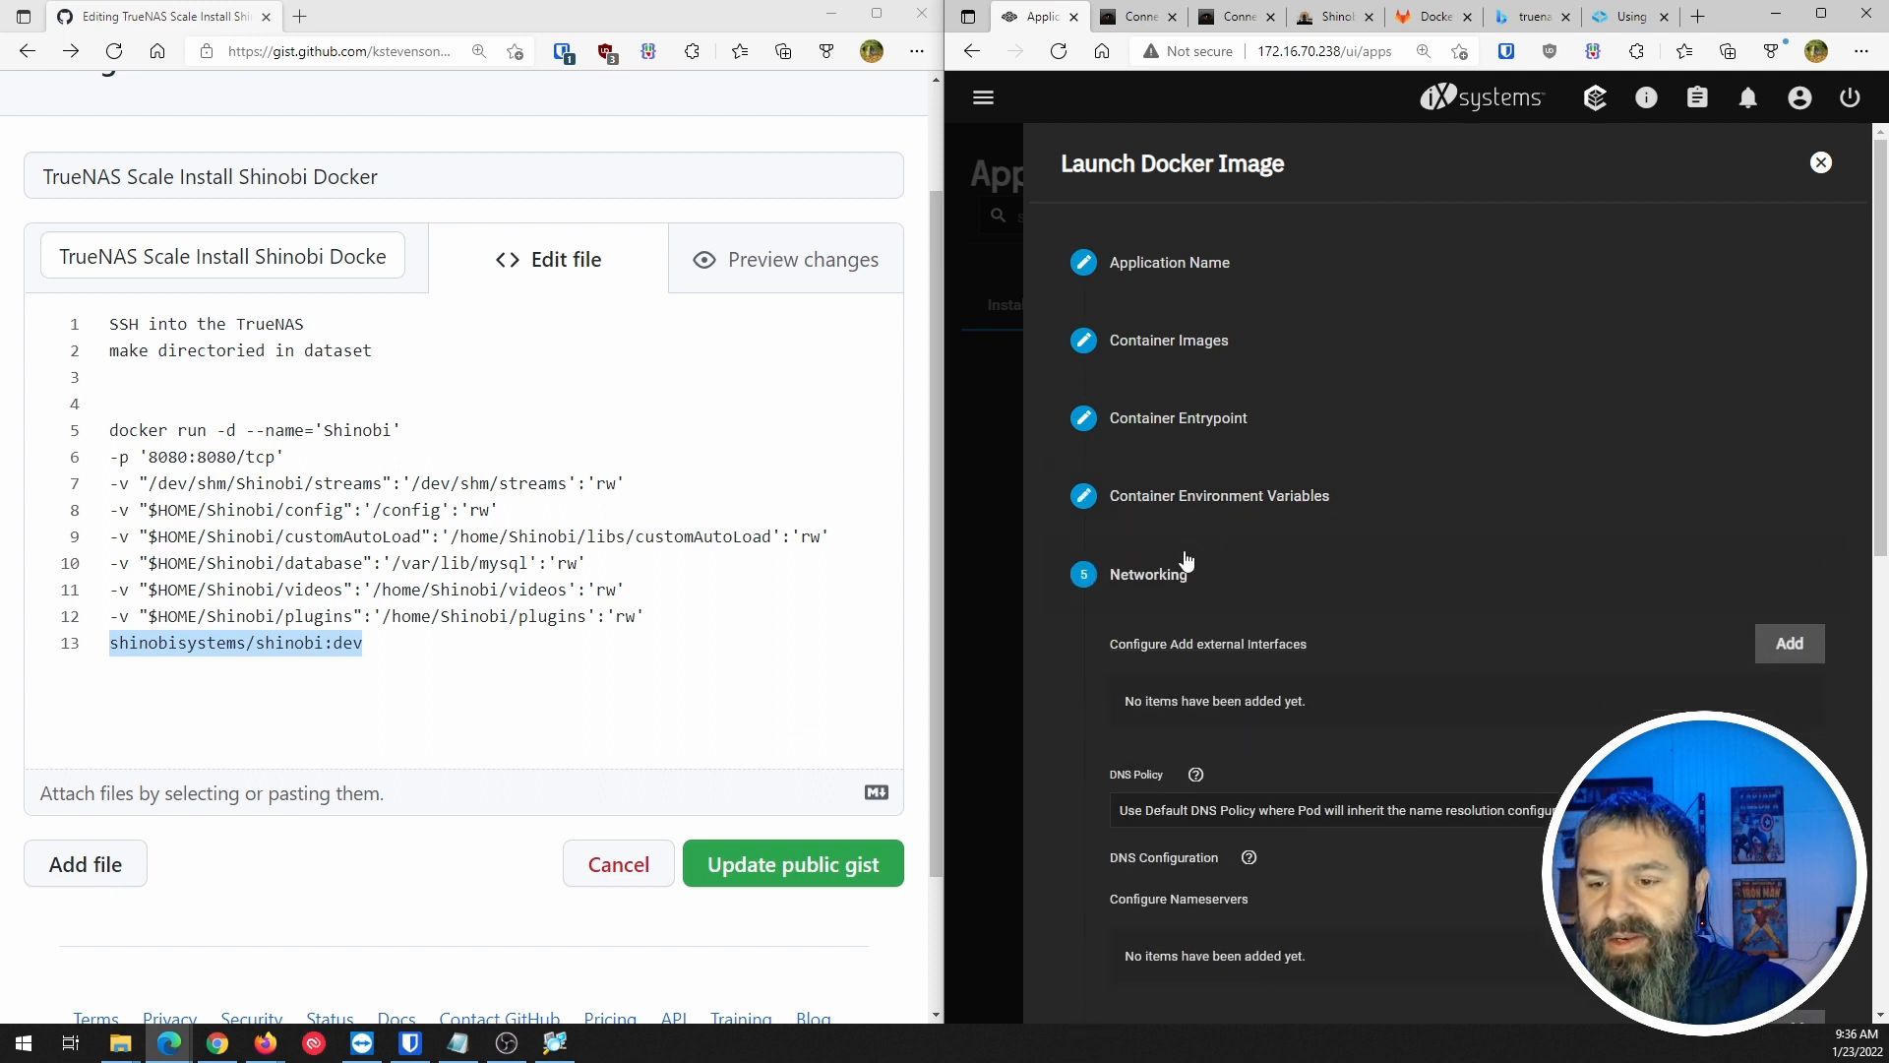
scroll(1186, 561, "down", 3)
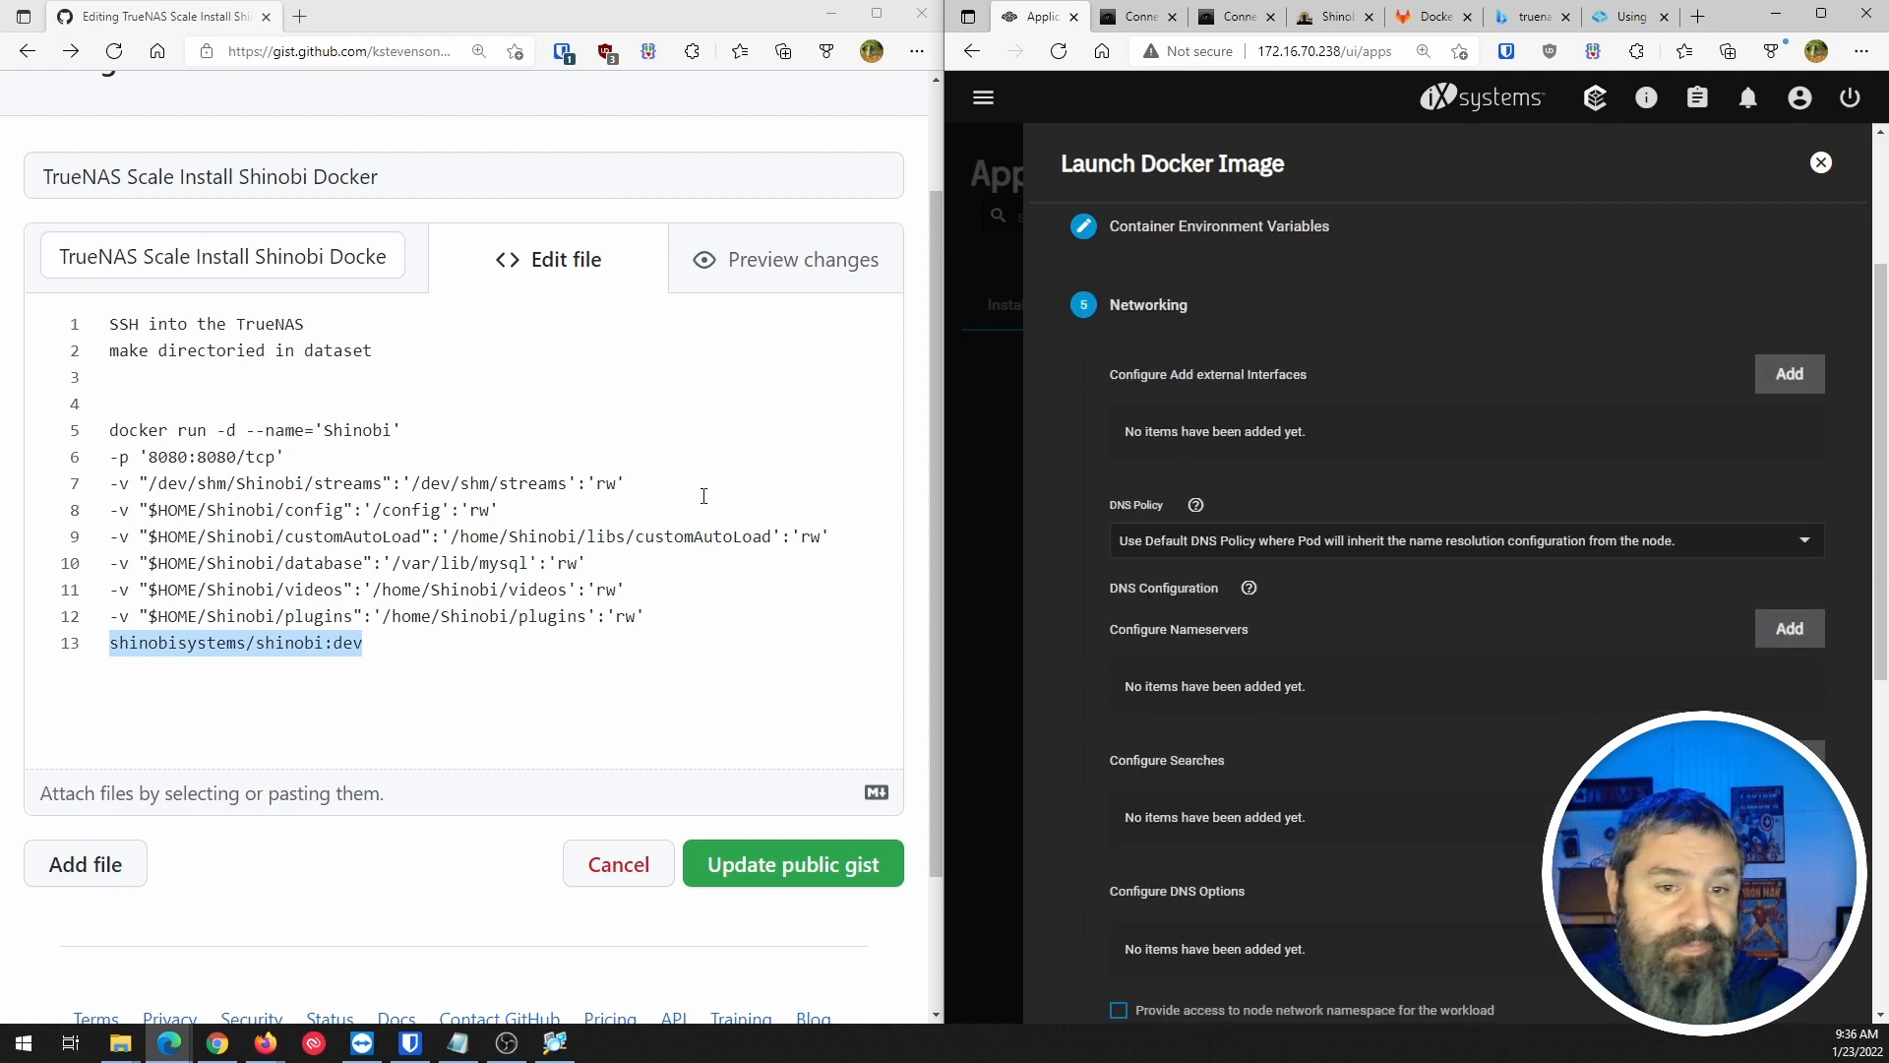
scroll(1168, 434, "down", 6)
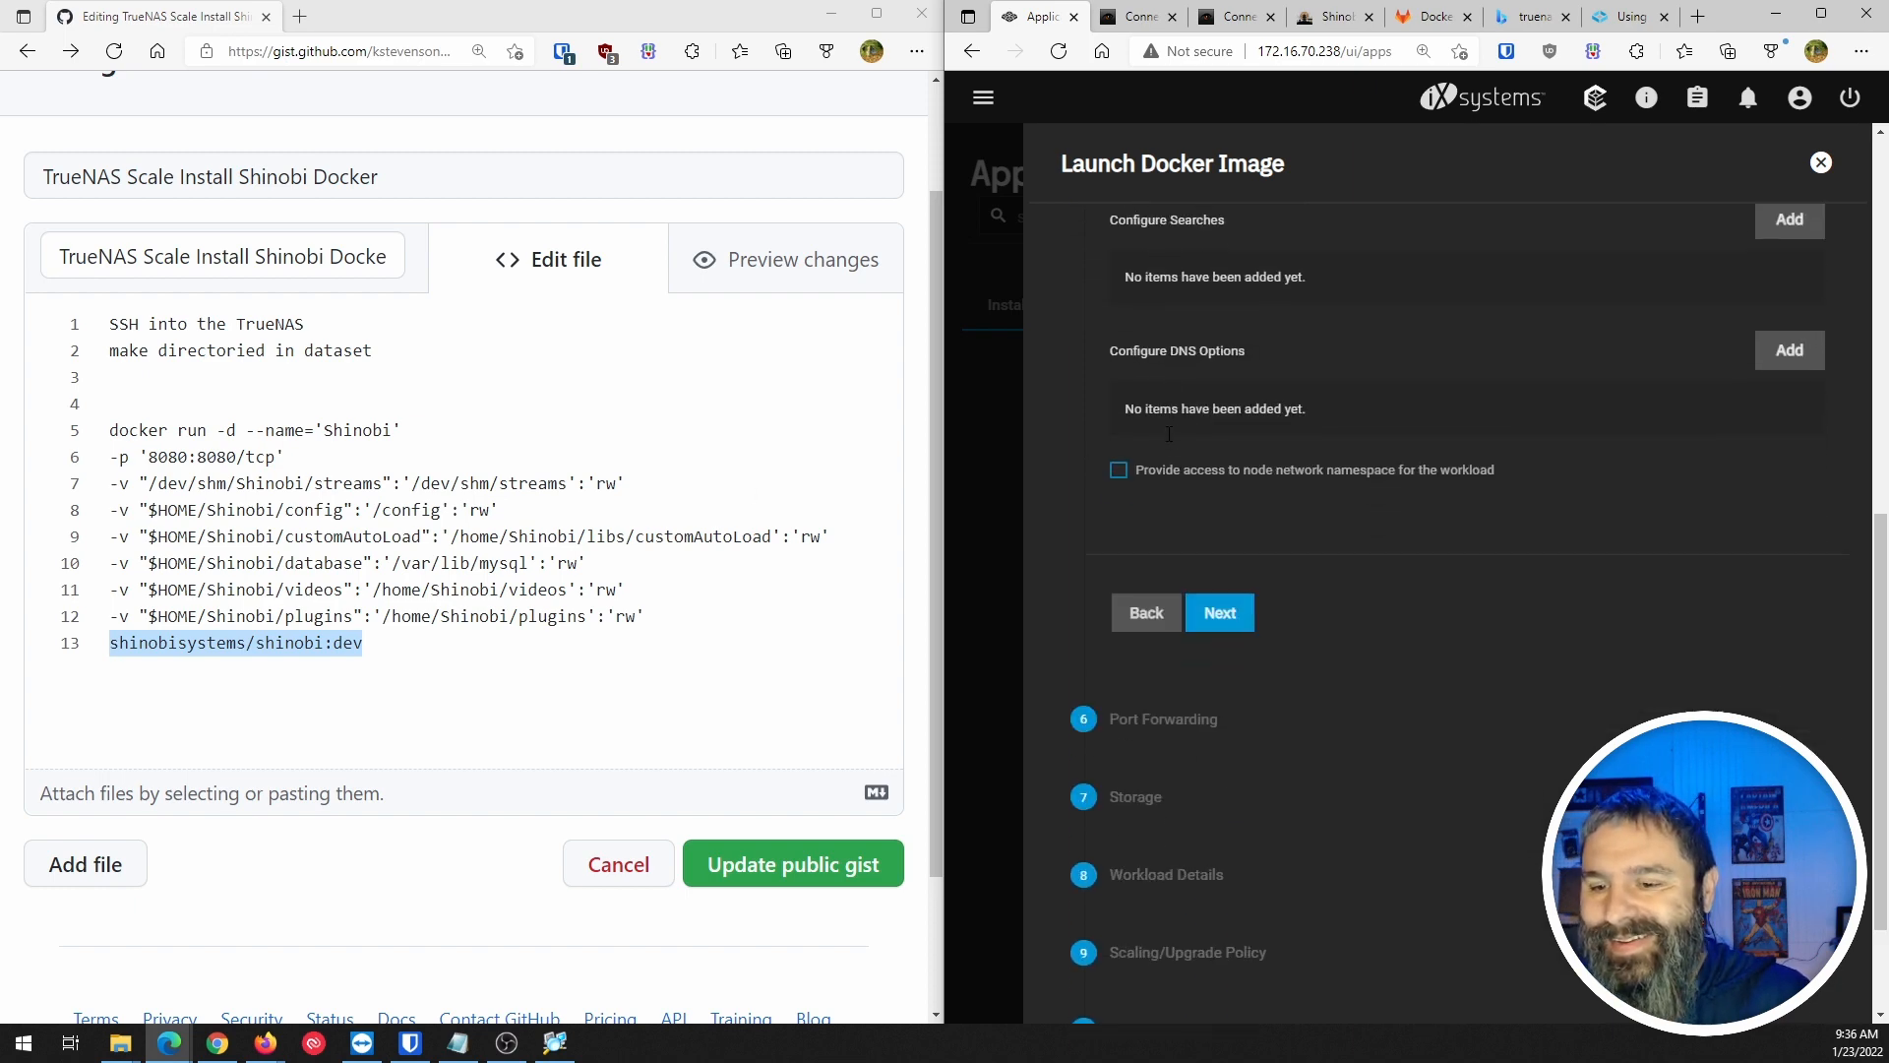
scroll(1164, 553, "up", 6)
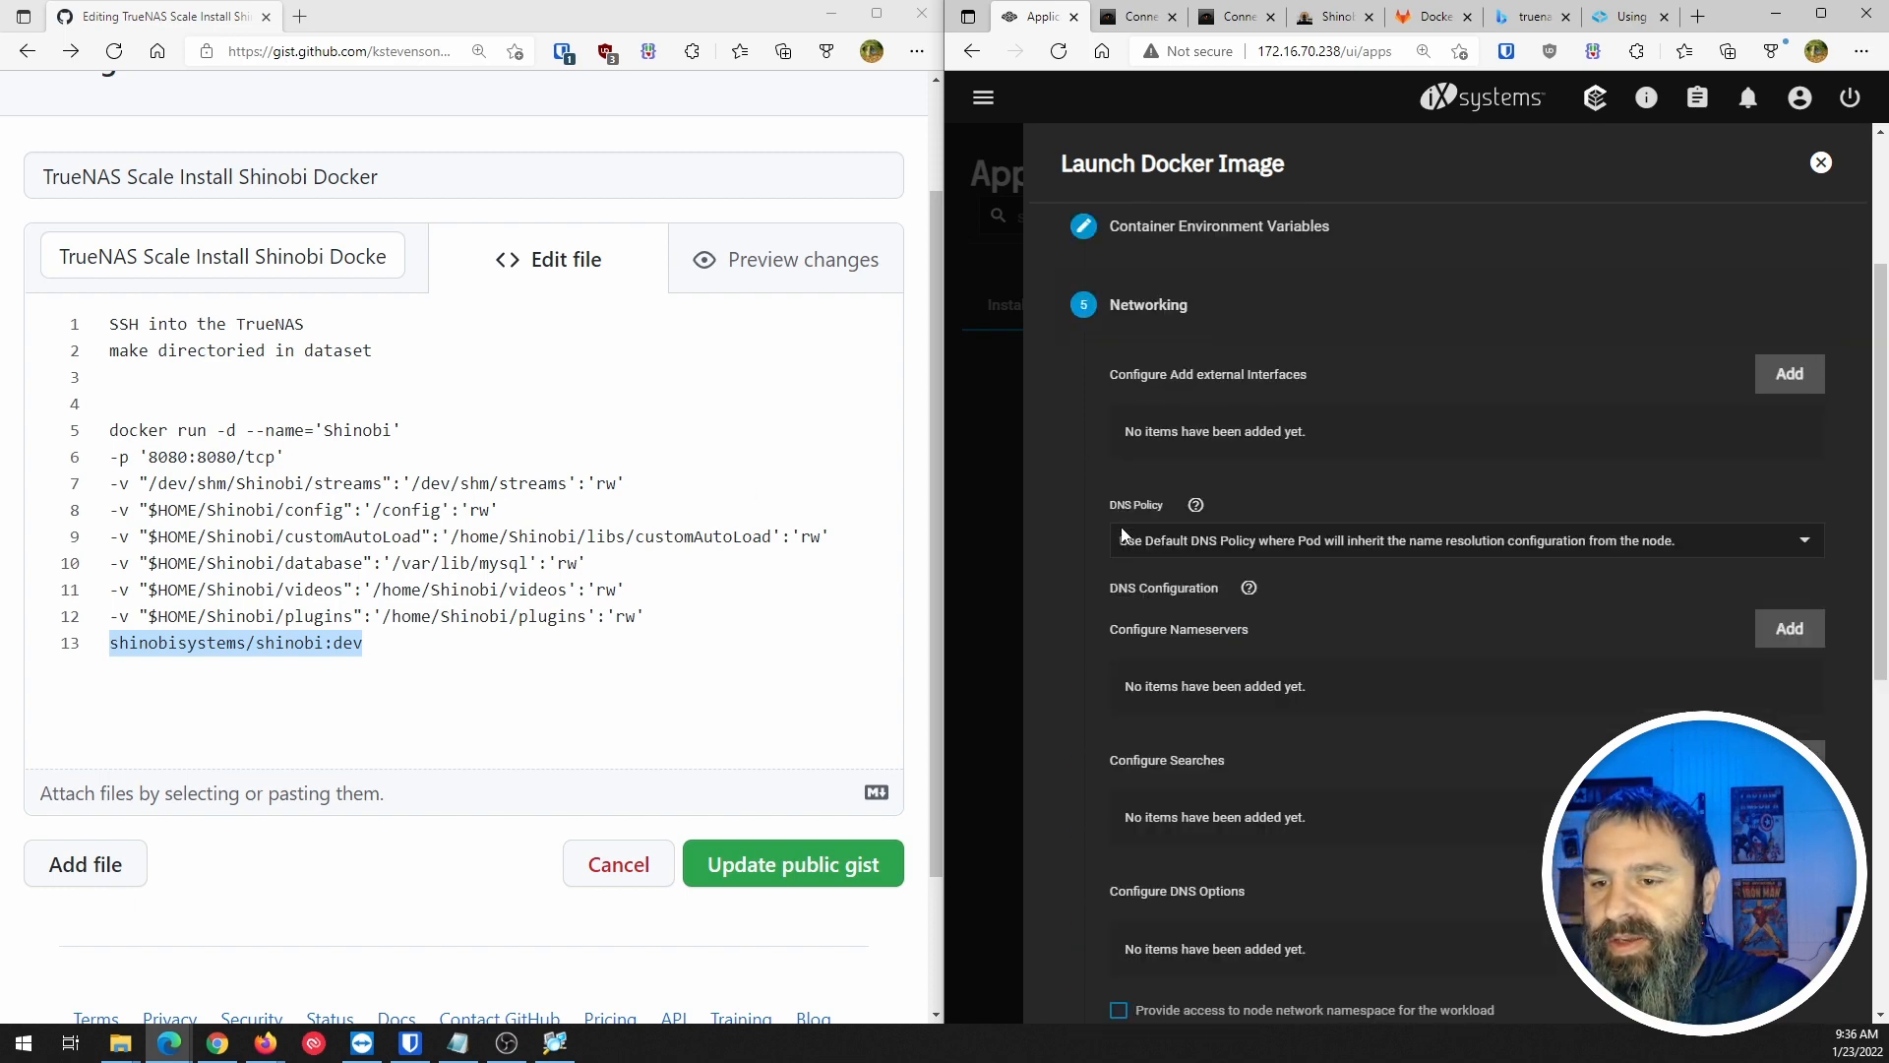
left_click(1155, 550)
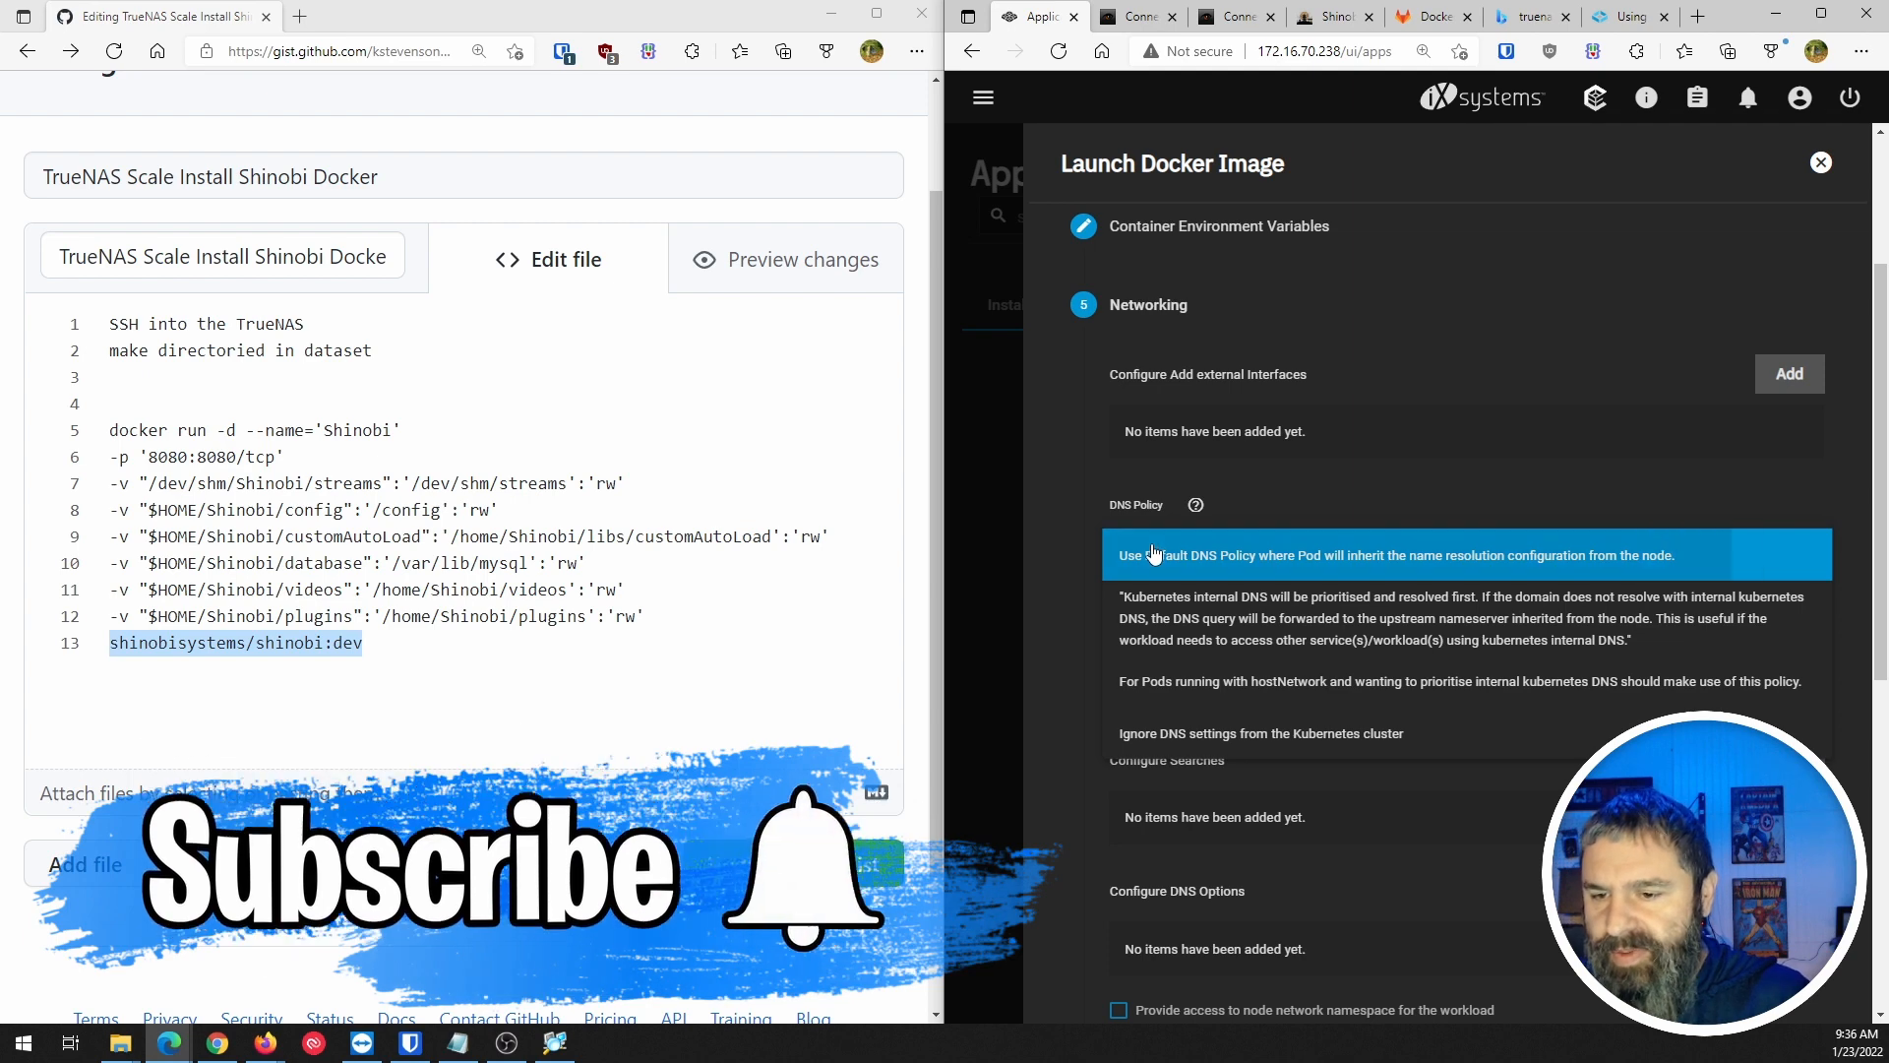
left_click(1155, 554)
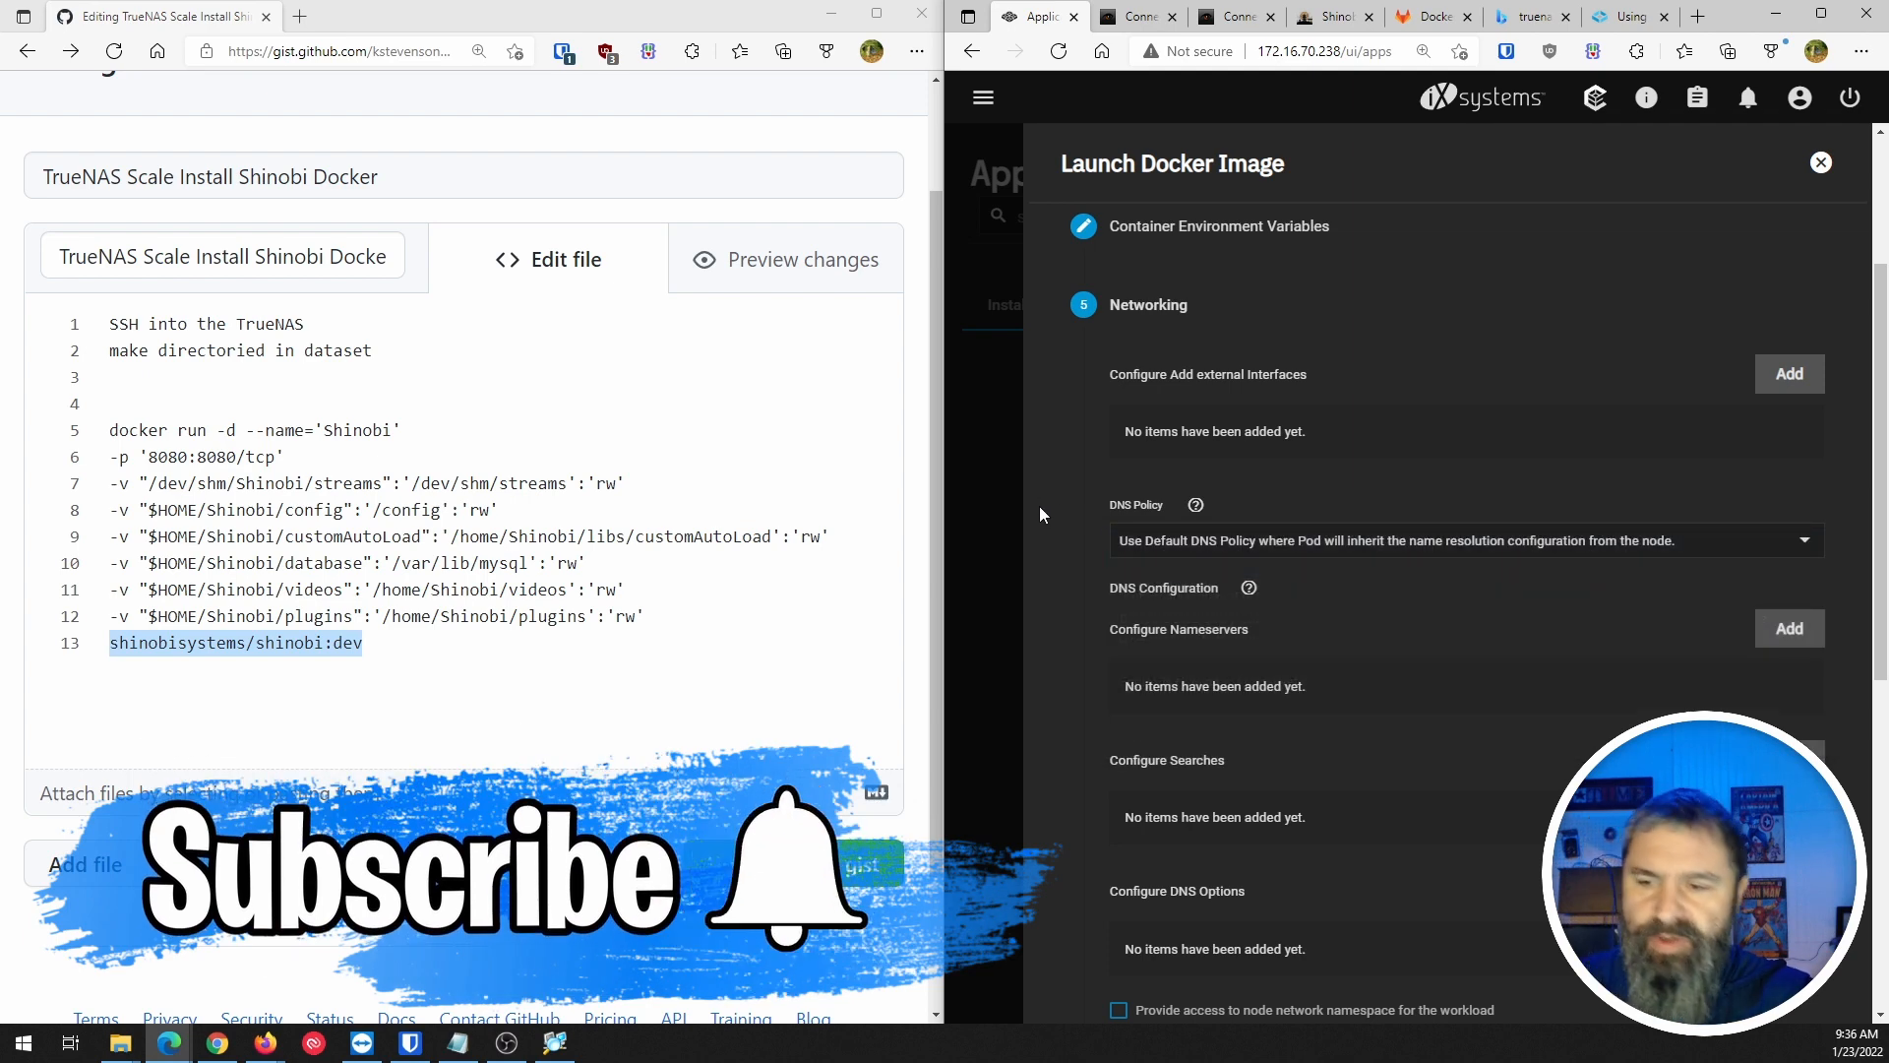
scroll(1039, 506, "down", 5)
left_click(1218, 746)
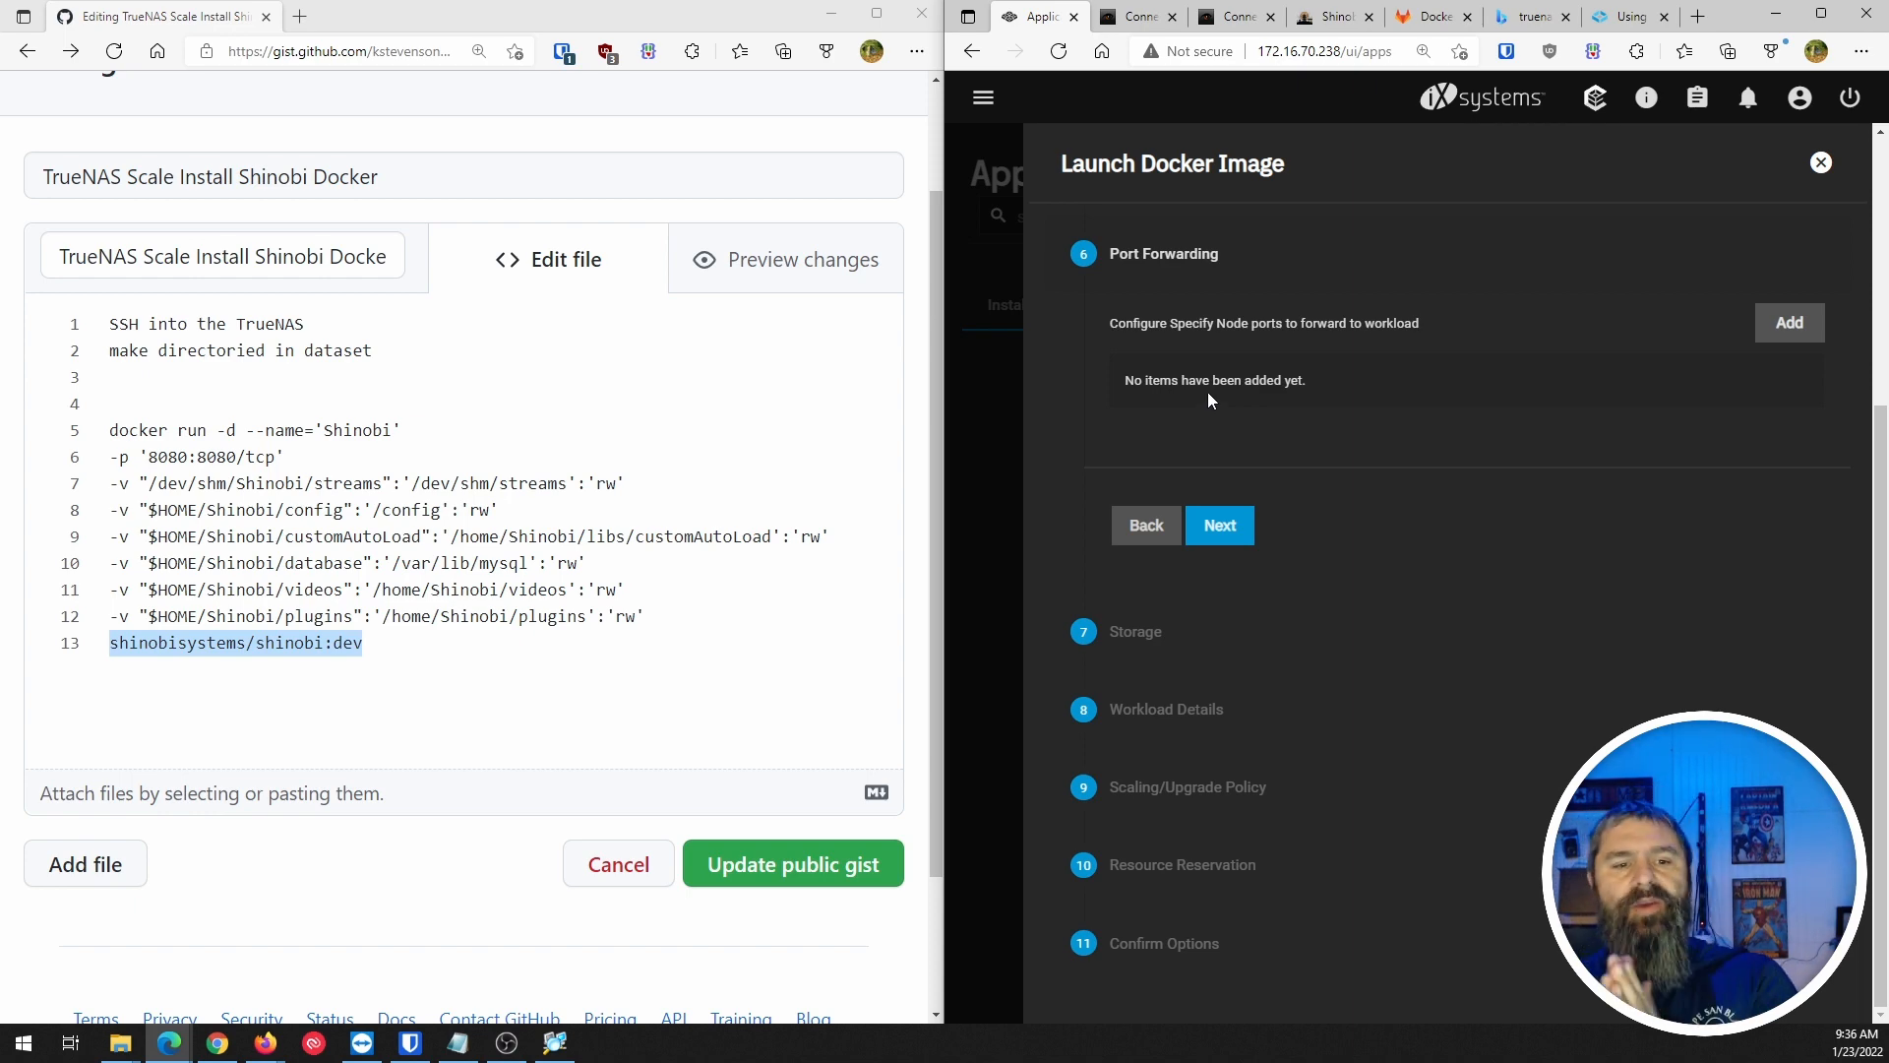
left_click(1629, 17)
scroll(1230, 443, "down", 3)
scroll(1179, 453, "down", 10)
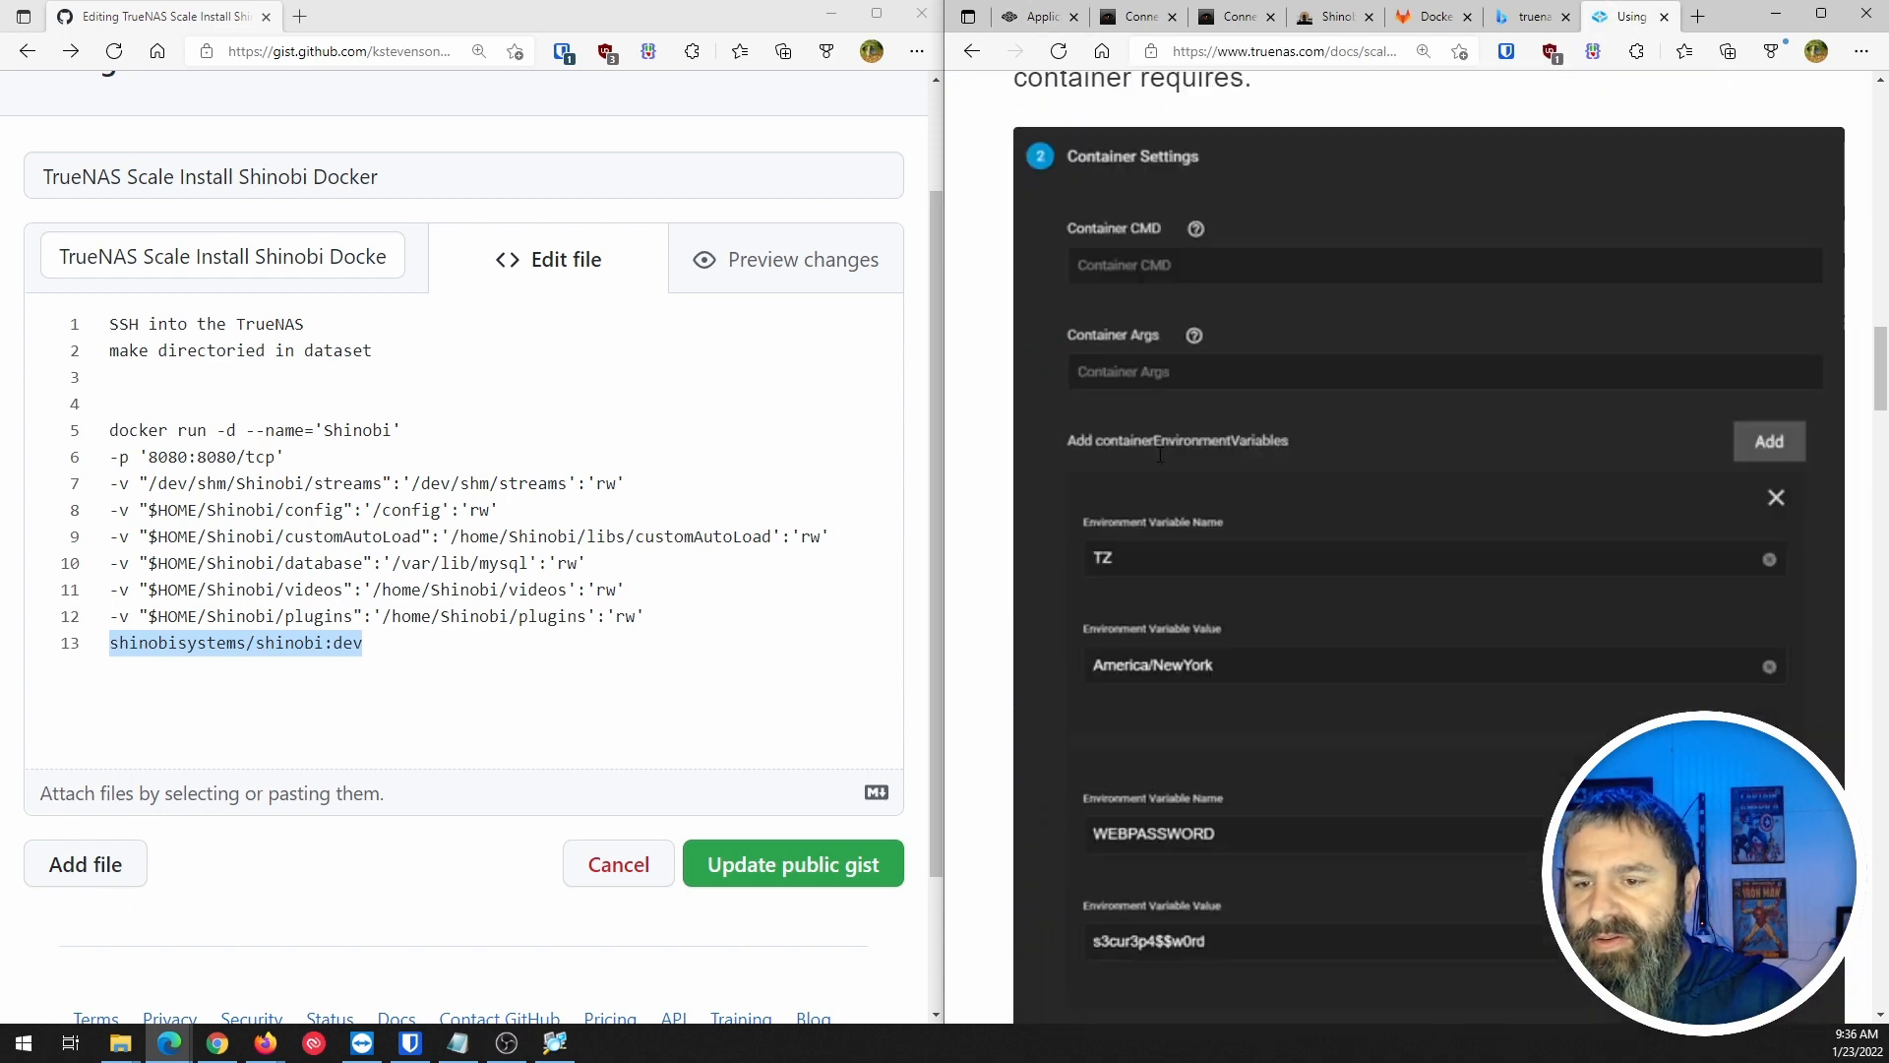
scroll(1159, 457, "up", 1)
scroll(1159, 457, "down", 8)
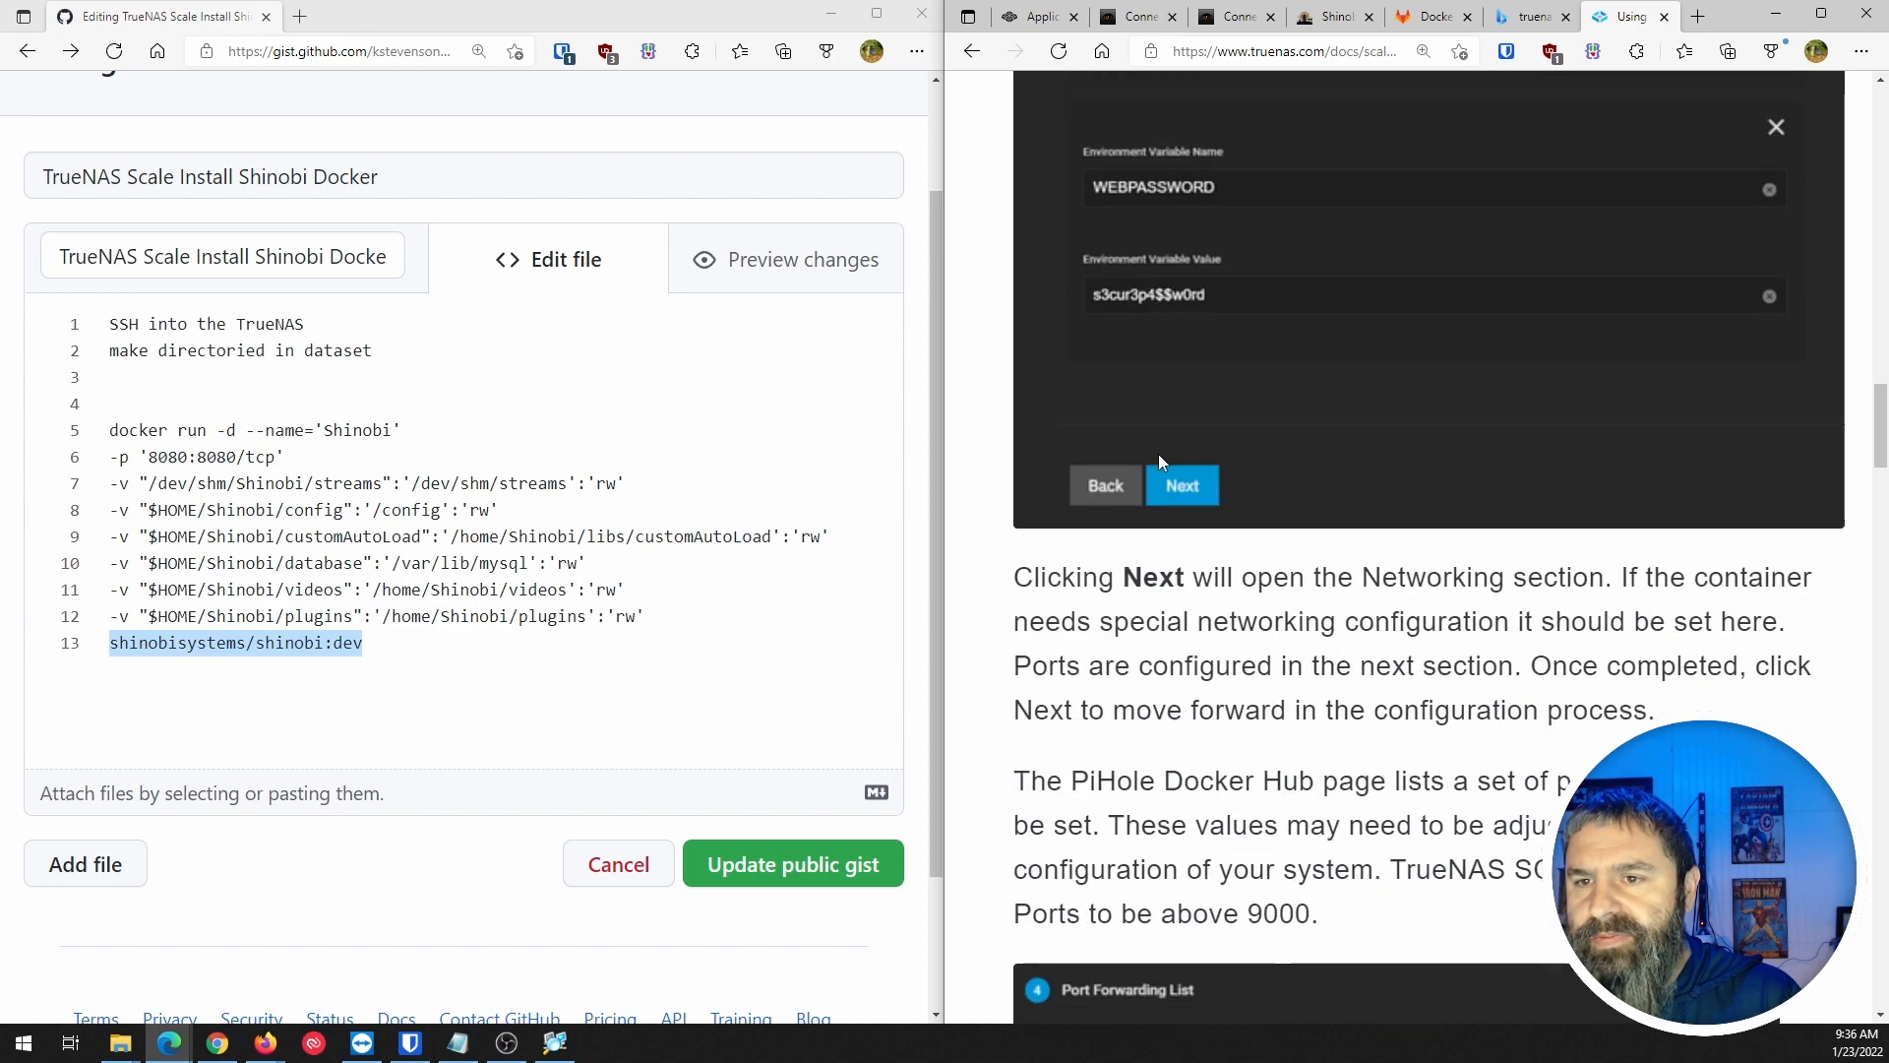
scroll(1159, 454, "up", 4)
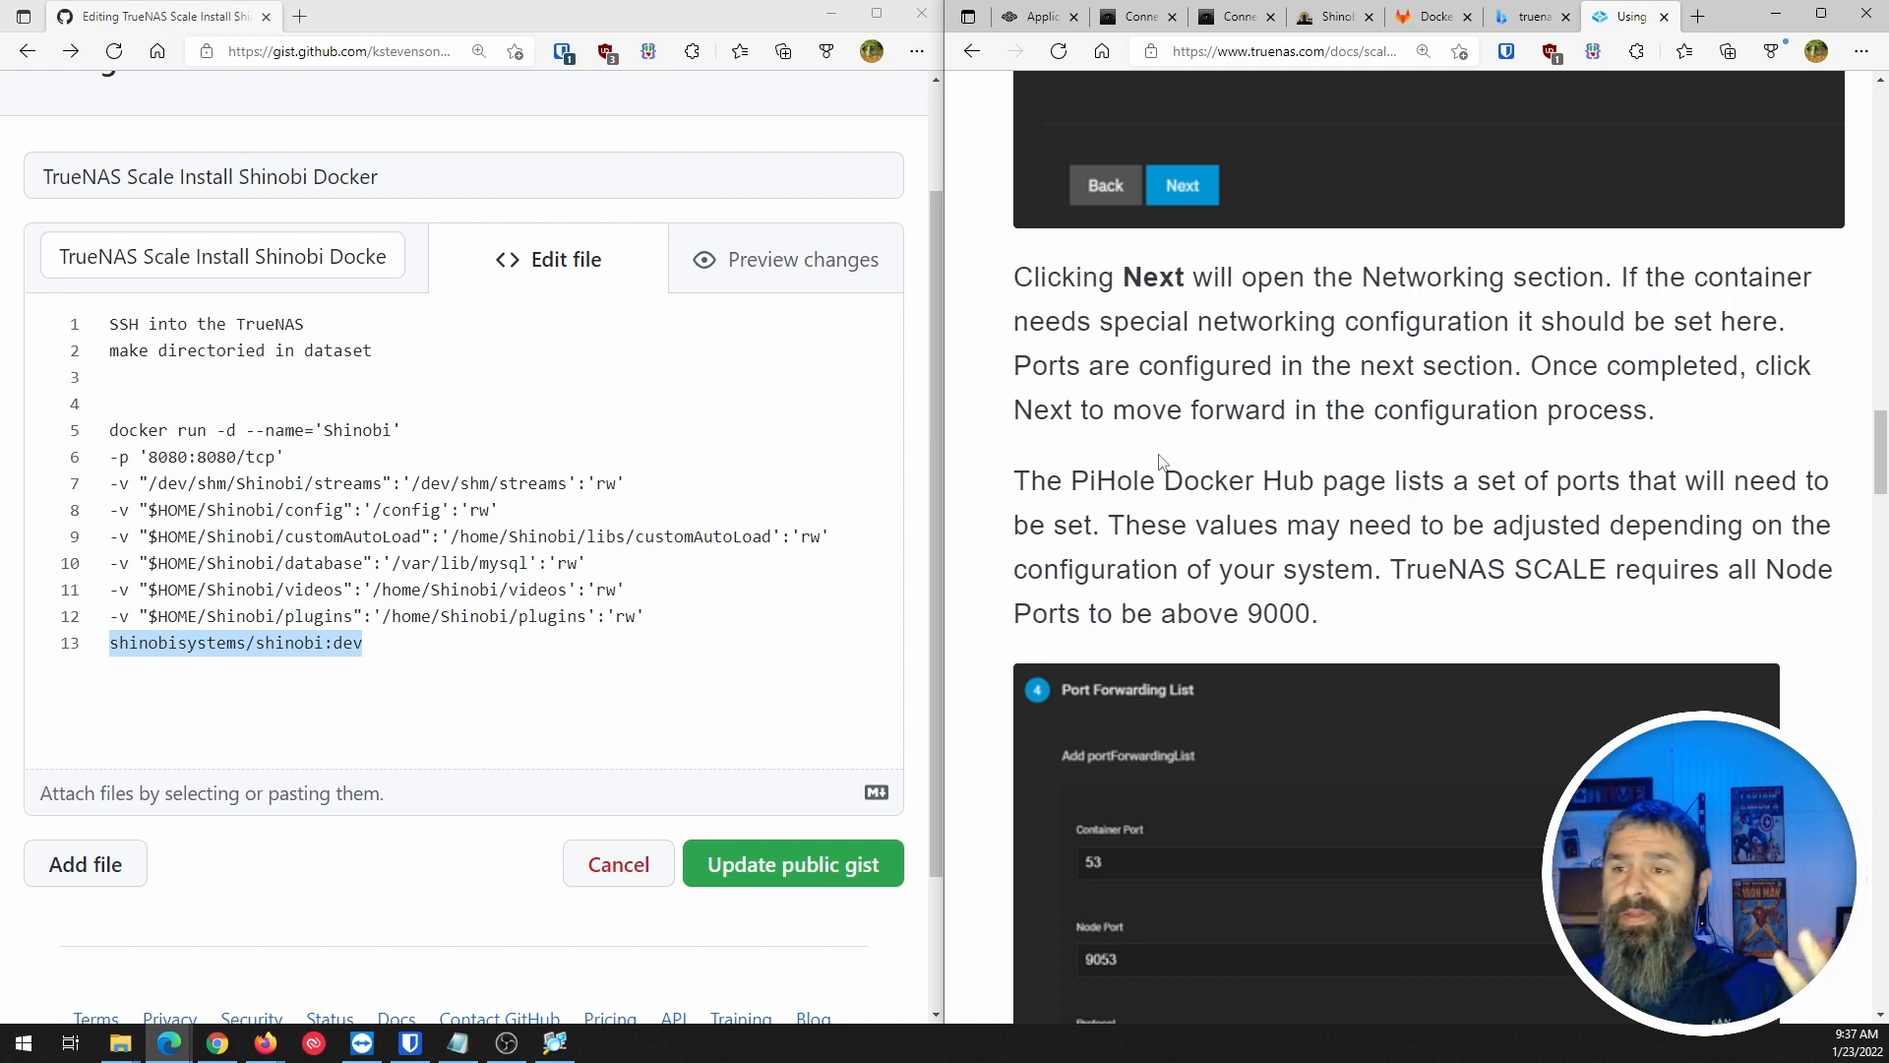
left_click(1035, 17)
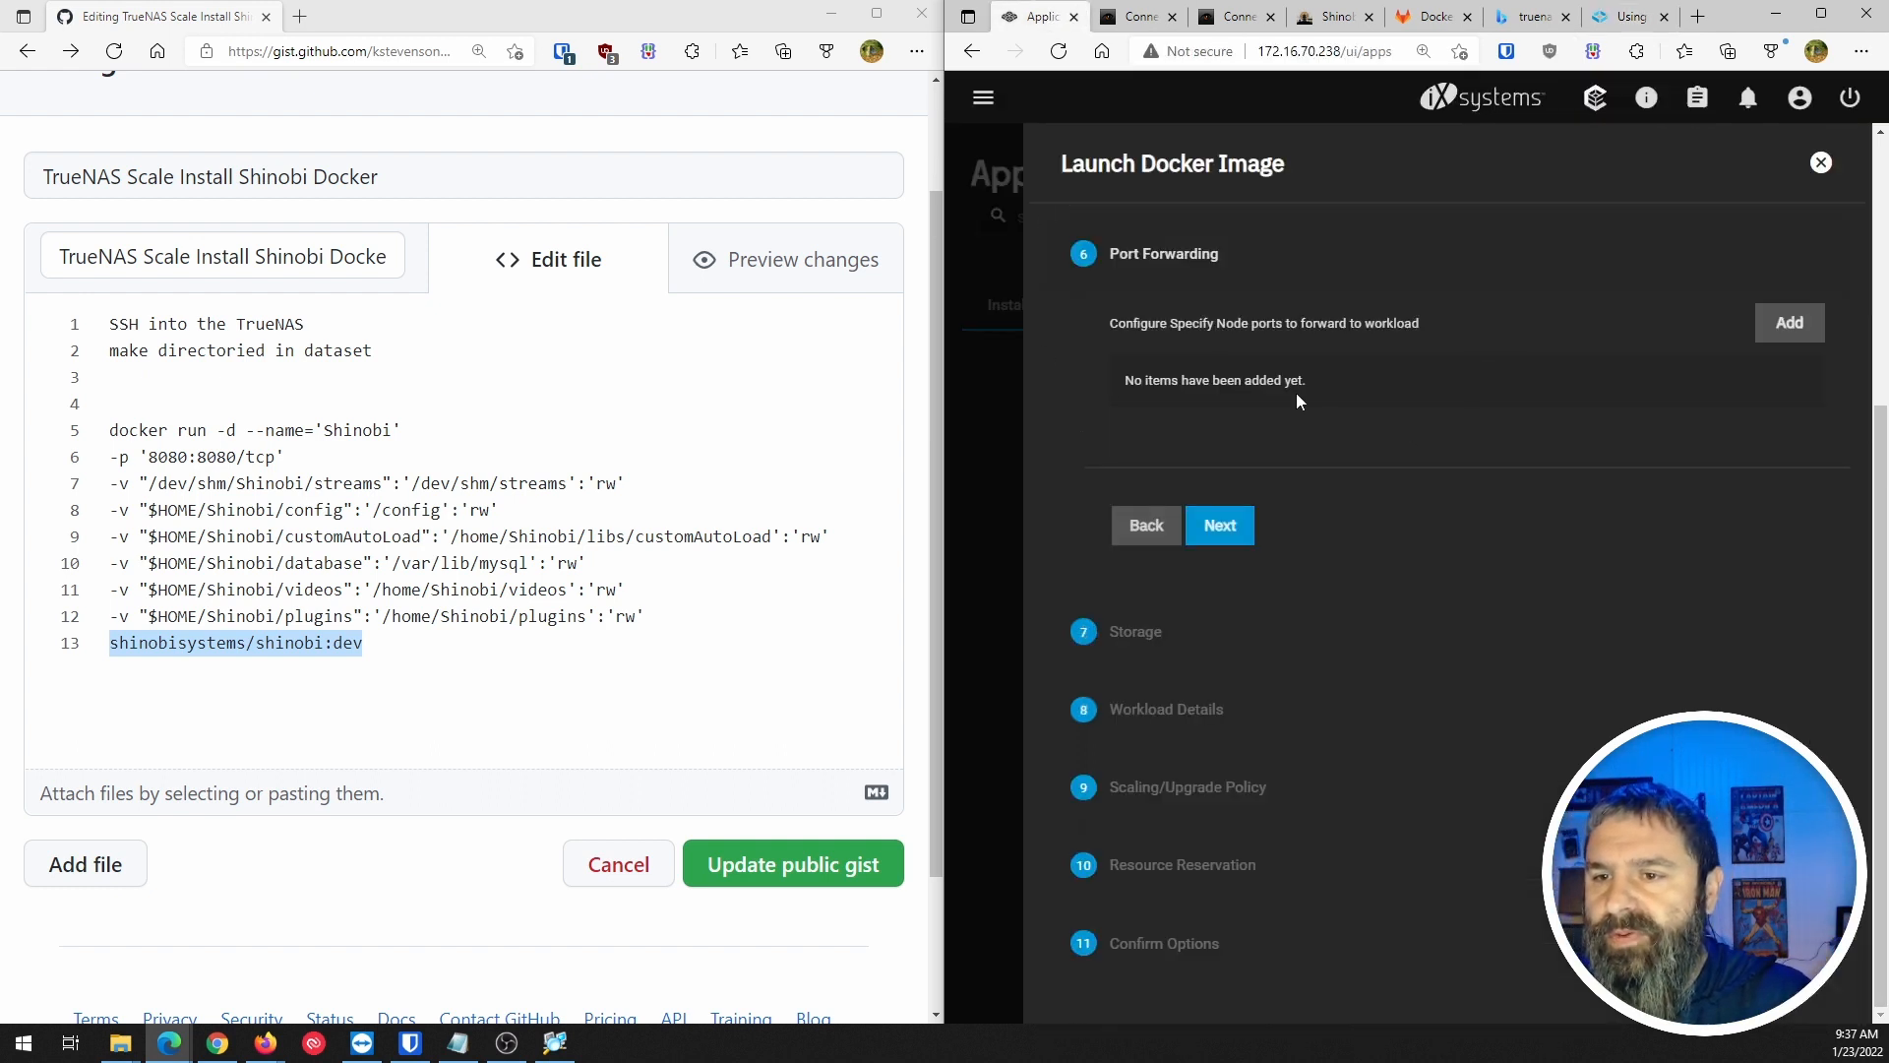
Add a port forward mapping container port 8080 to node port 9080, checking the gist's mapping.
left_click(1789, 329)
left_click(1263, 455)
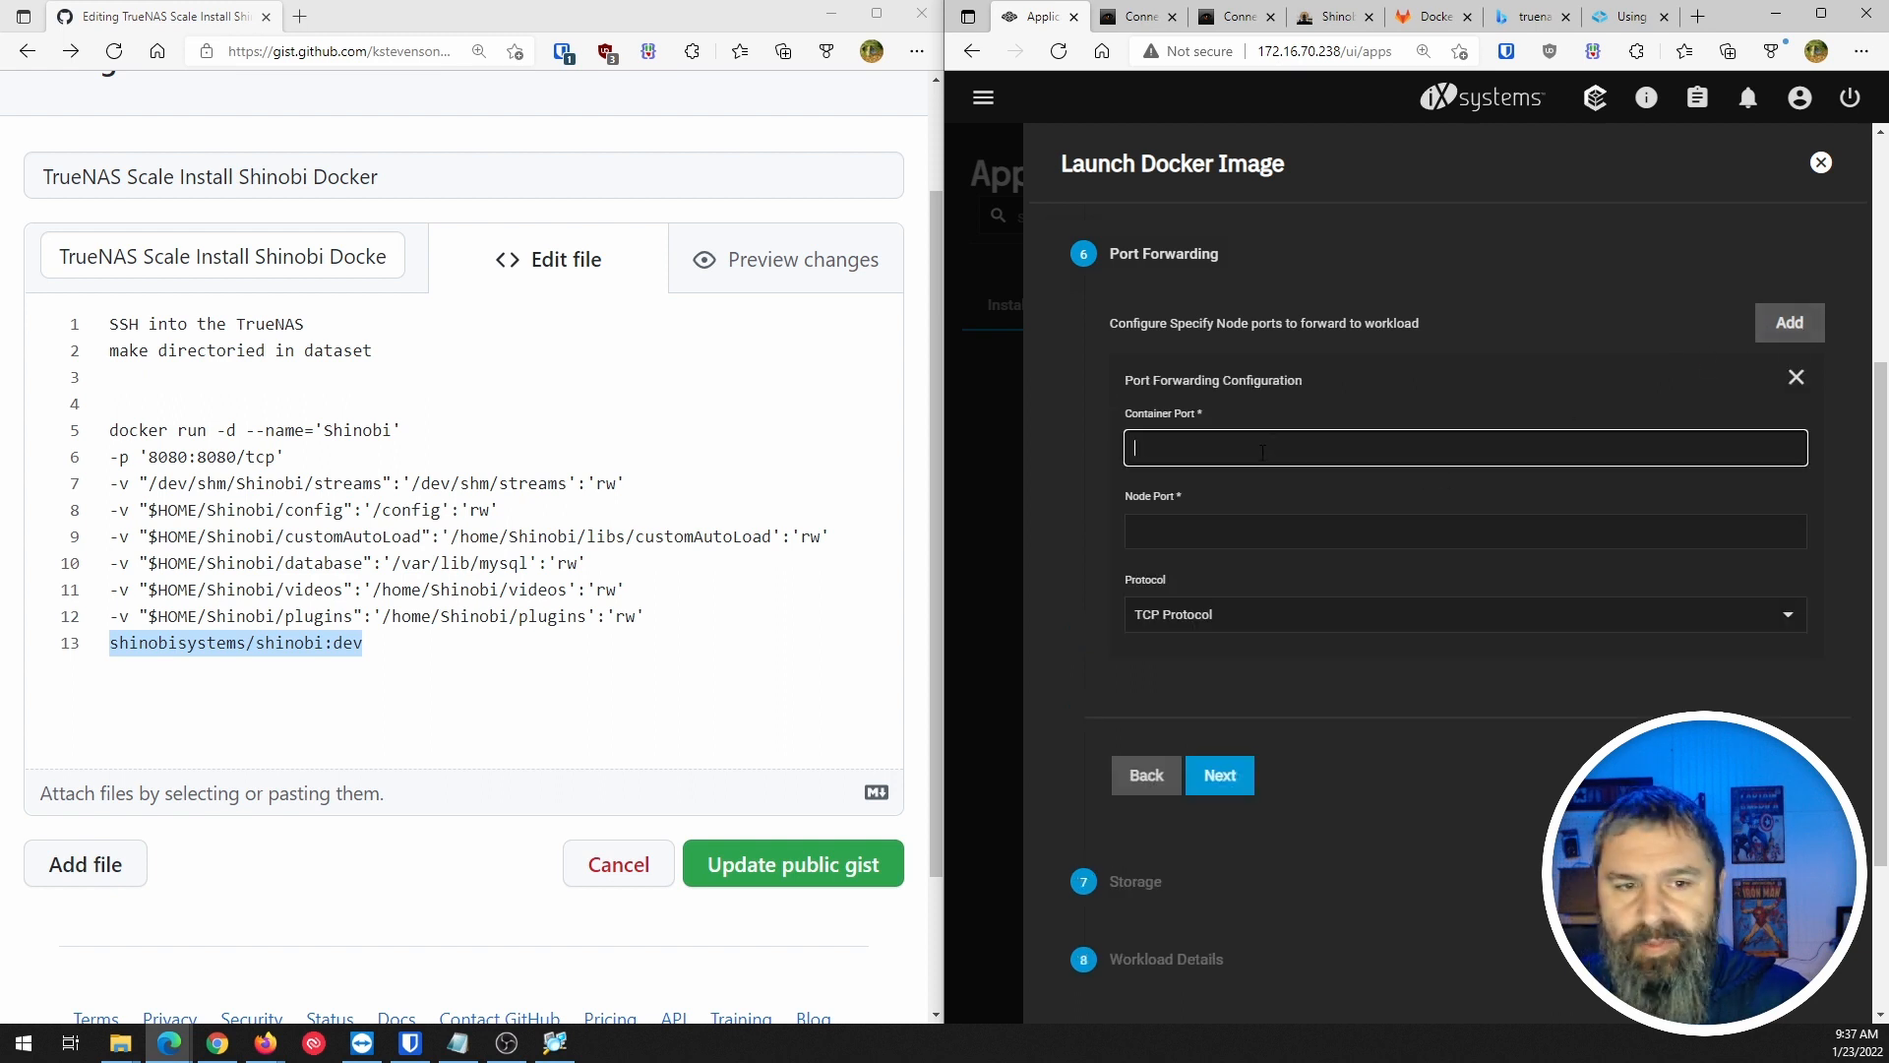
type("8080")
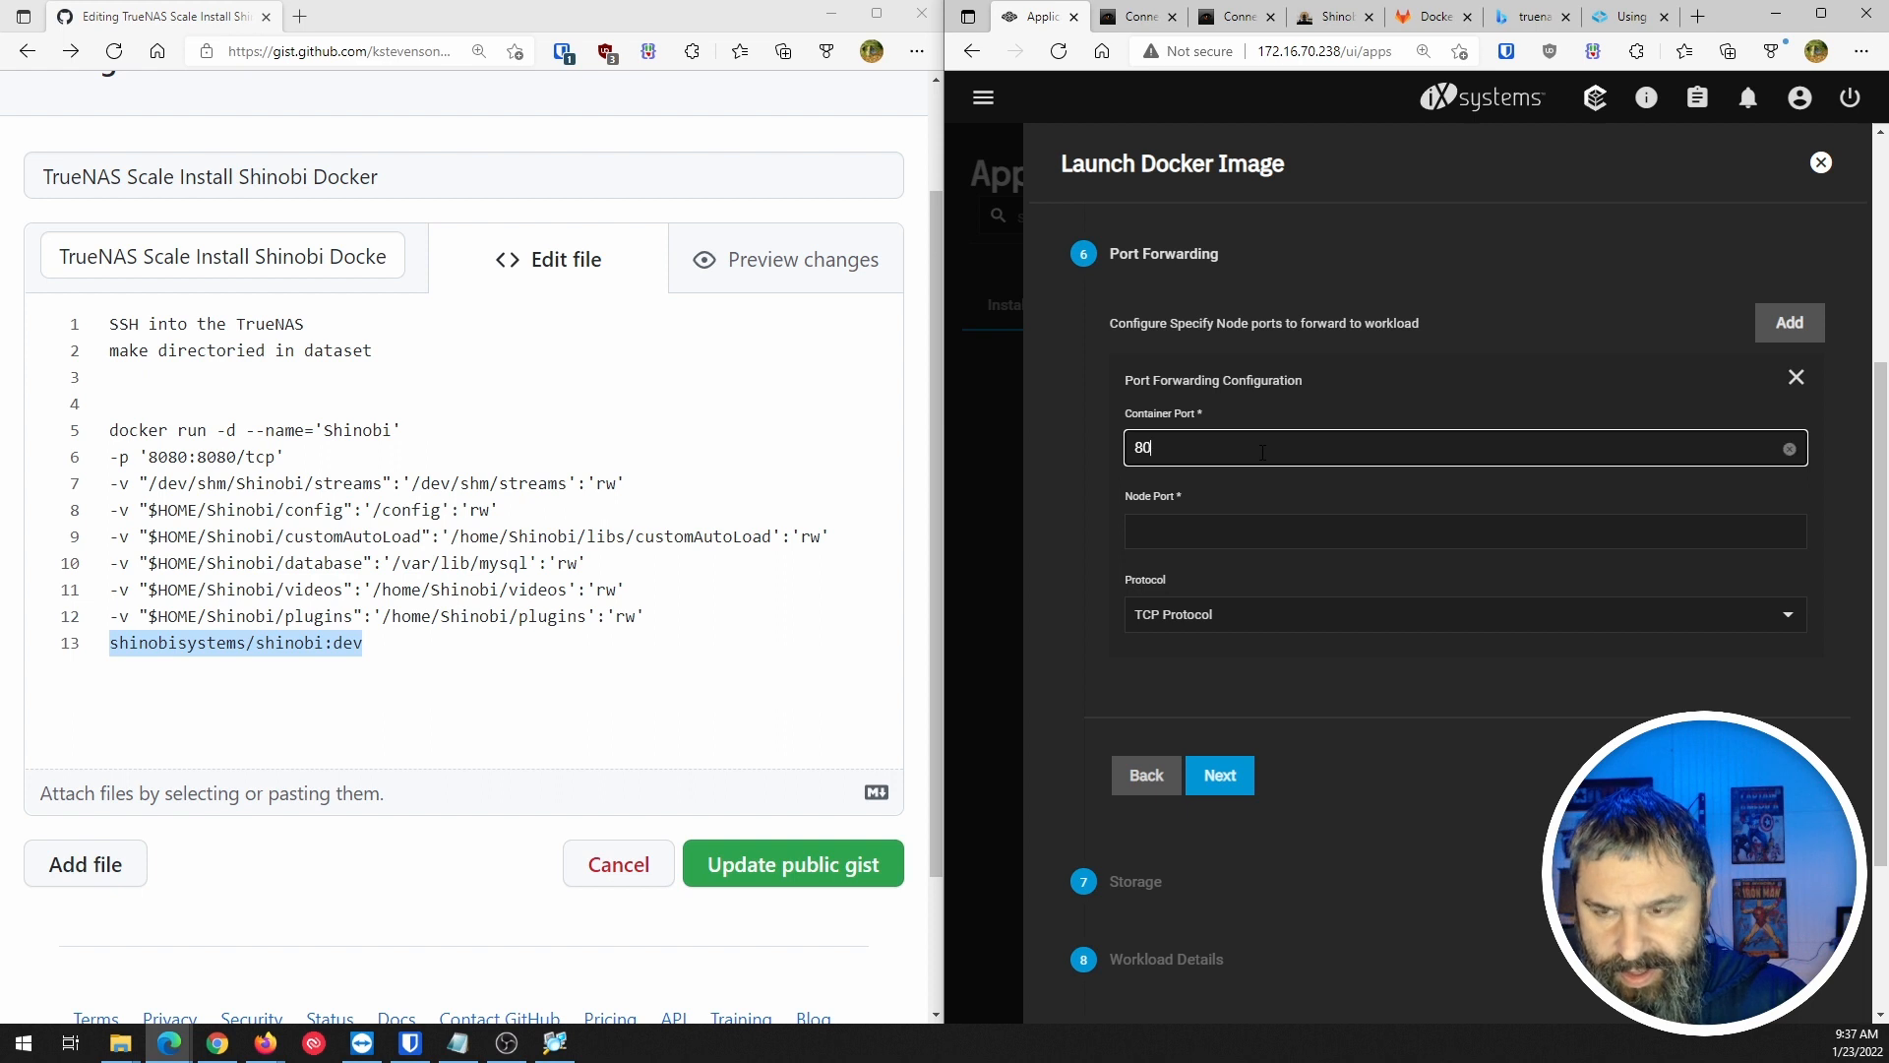
left_click(215, 456)
left_click(1184, 533)
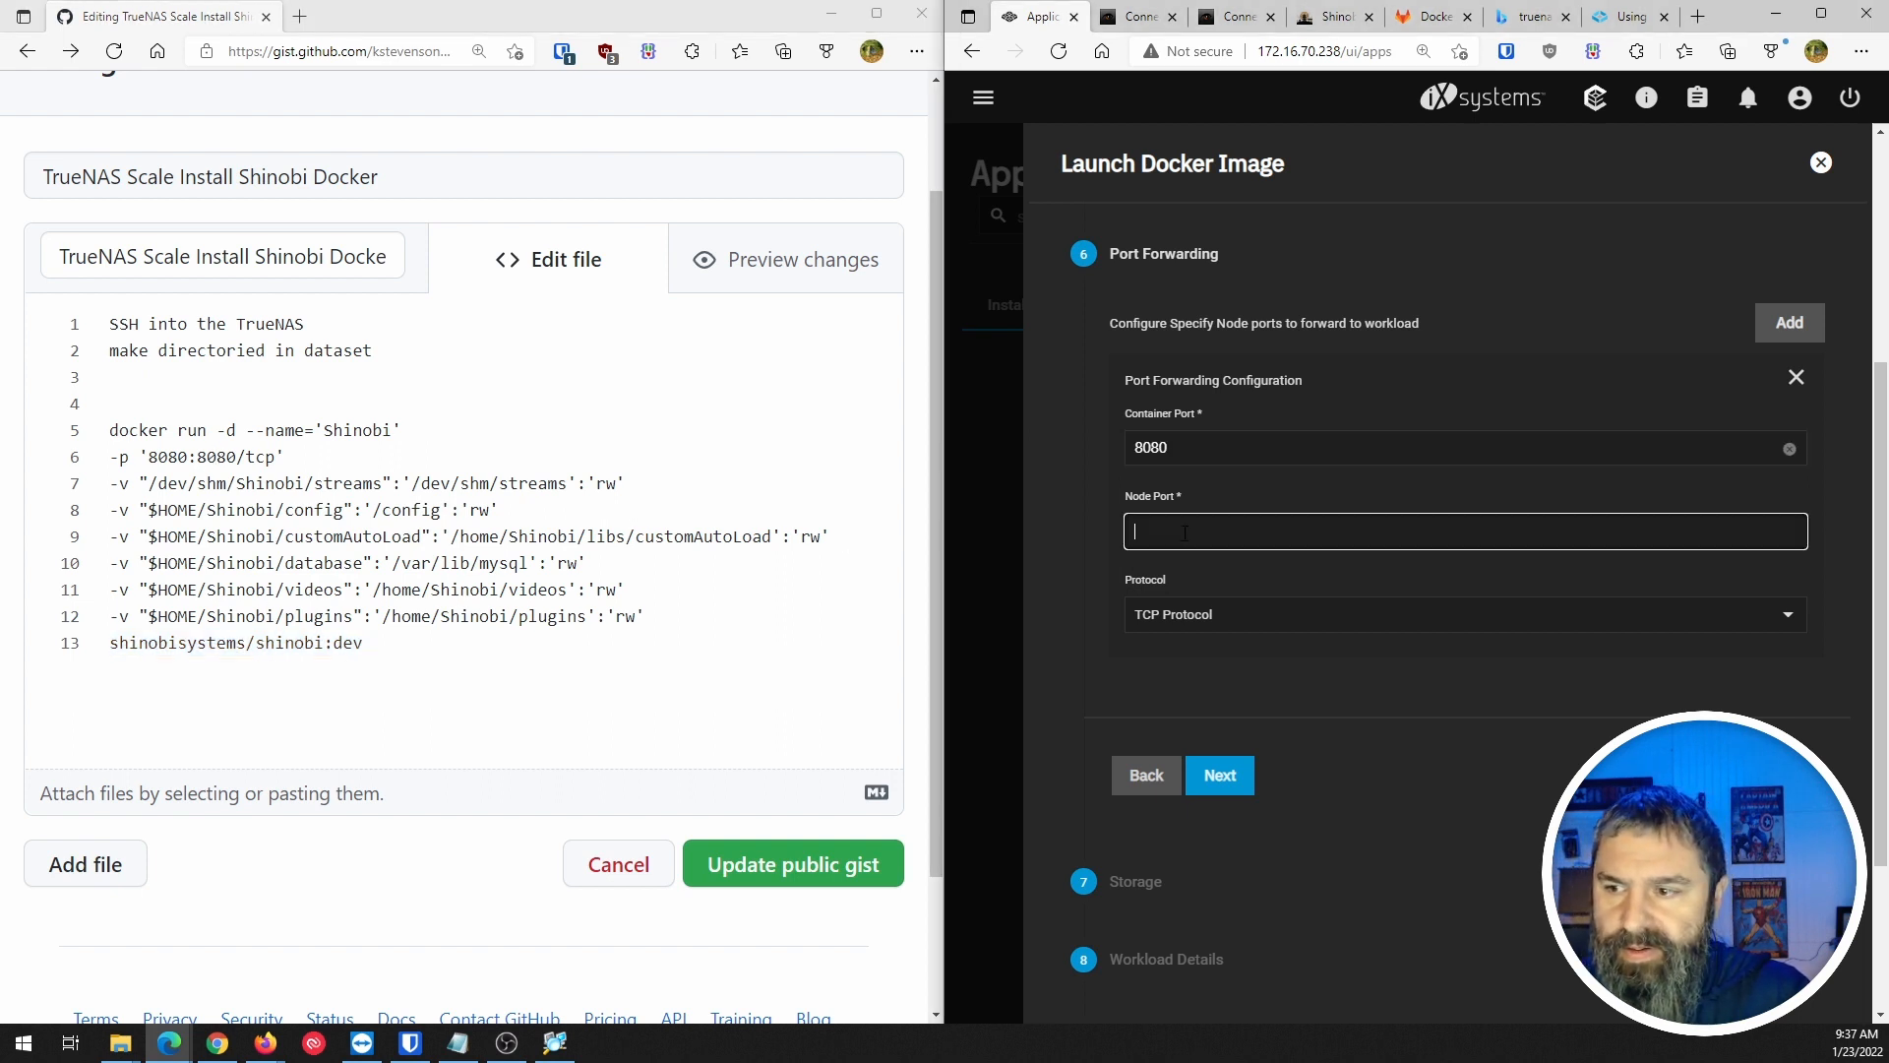
type("9080")
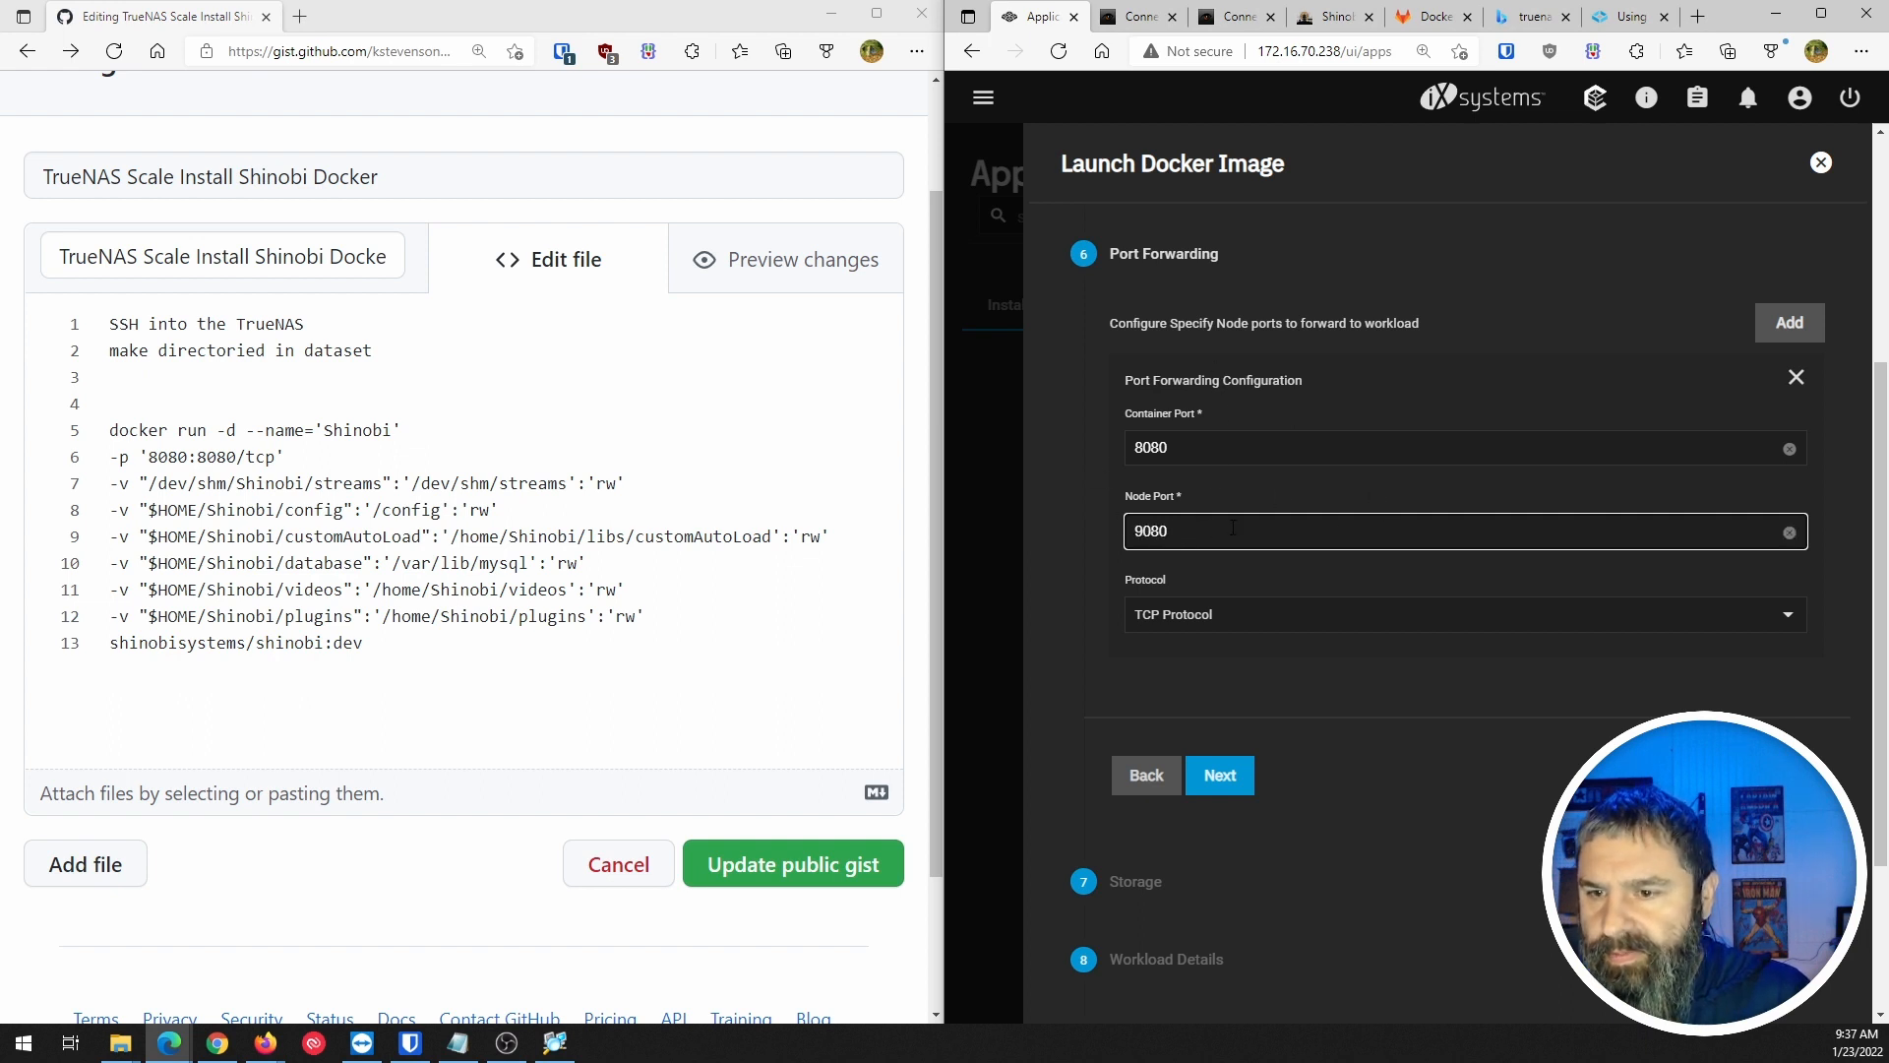
left_click(1178, 628)
left_click(1180, 628)
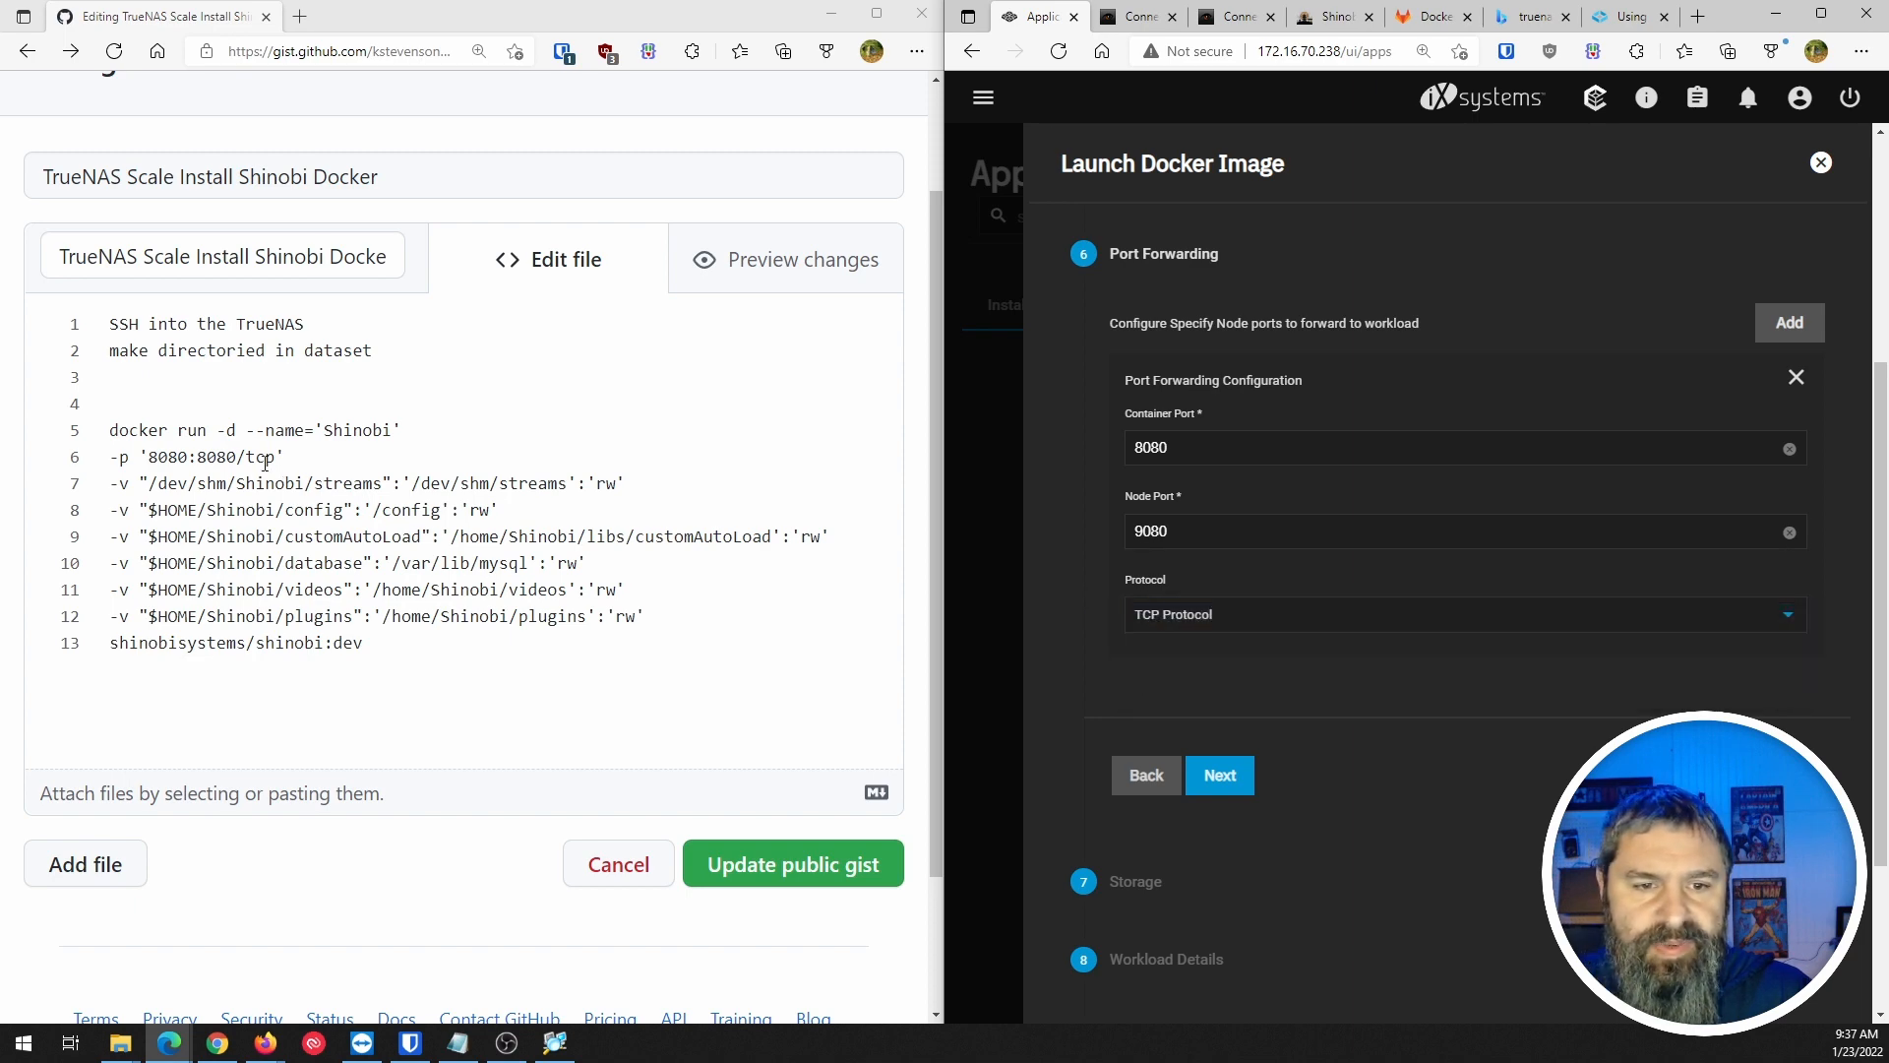
left_click(1614, 20)
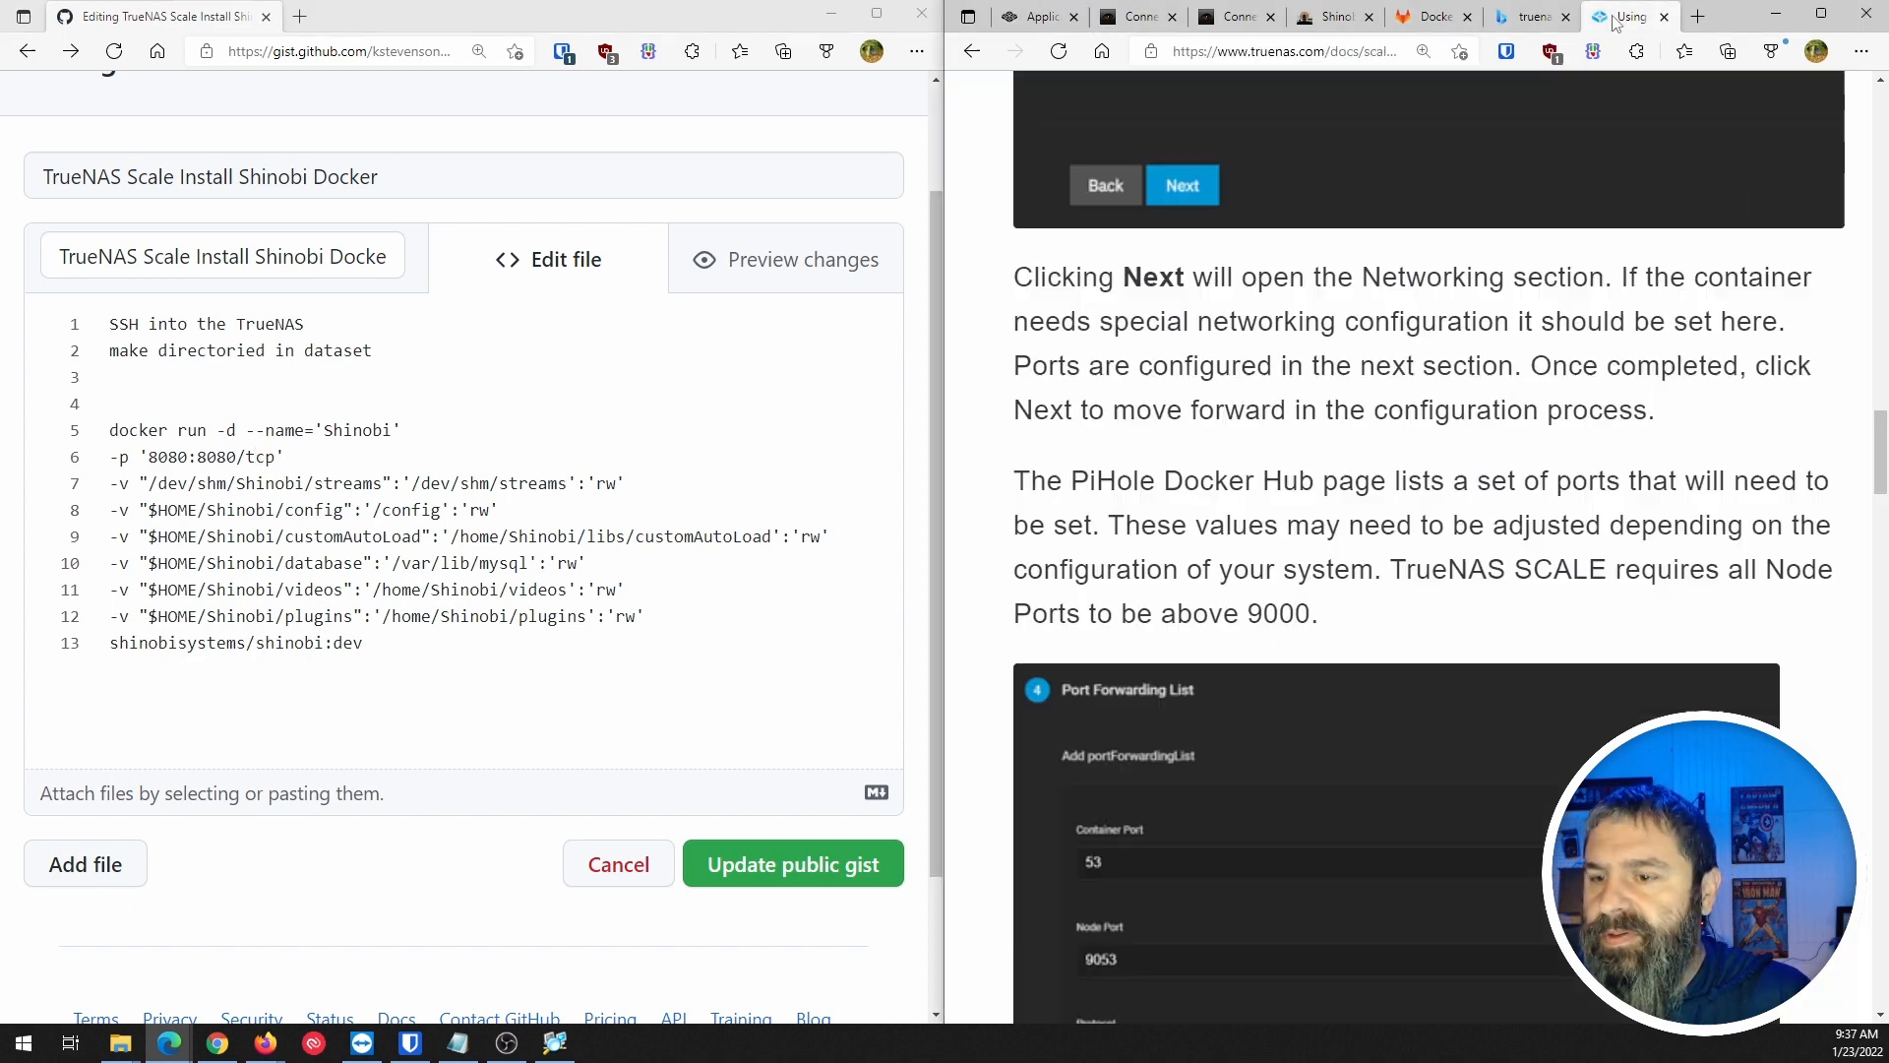
scroll(1212, 622, "down", 4)
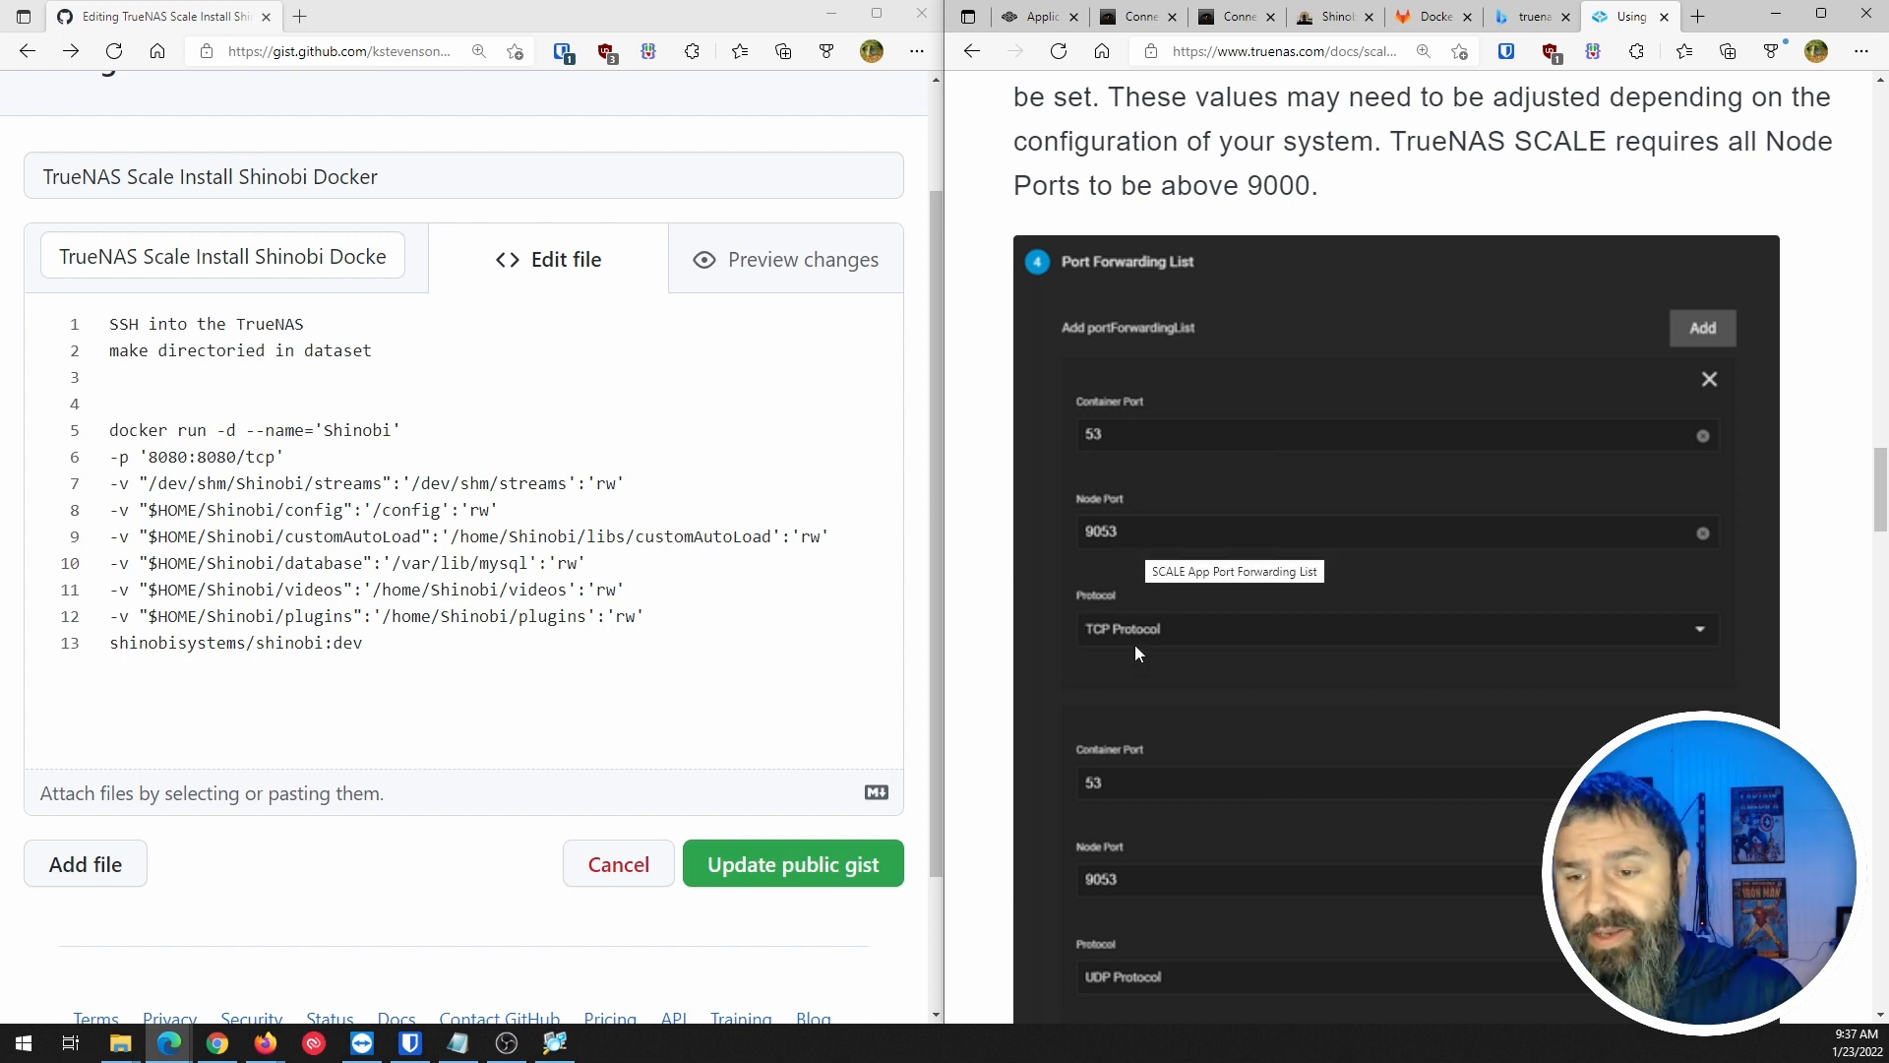
scroll(1135, 640, "down", 3)
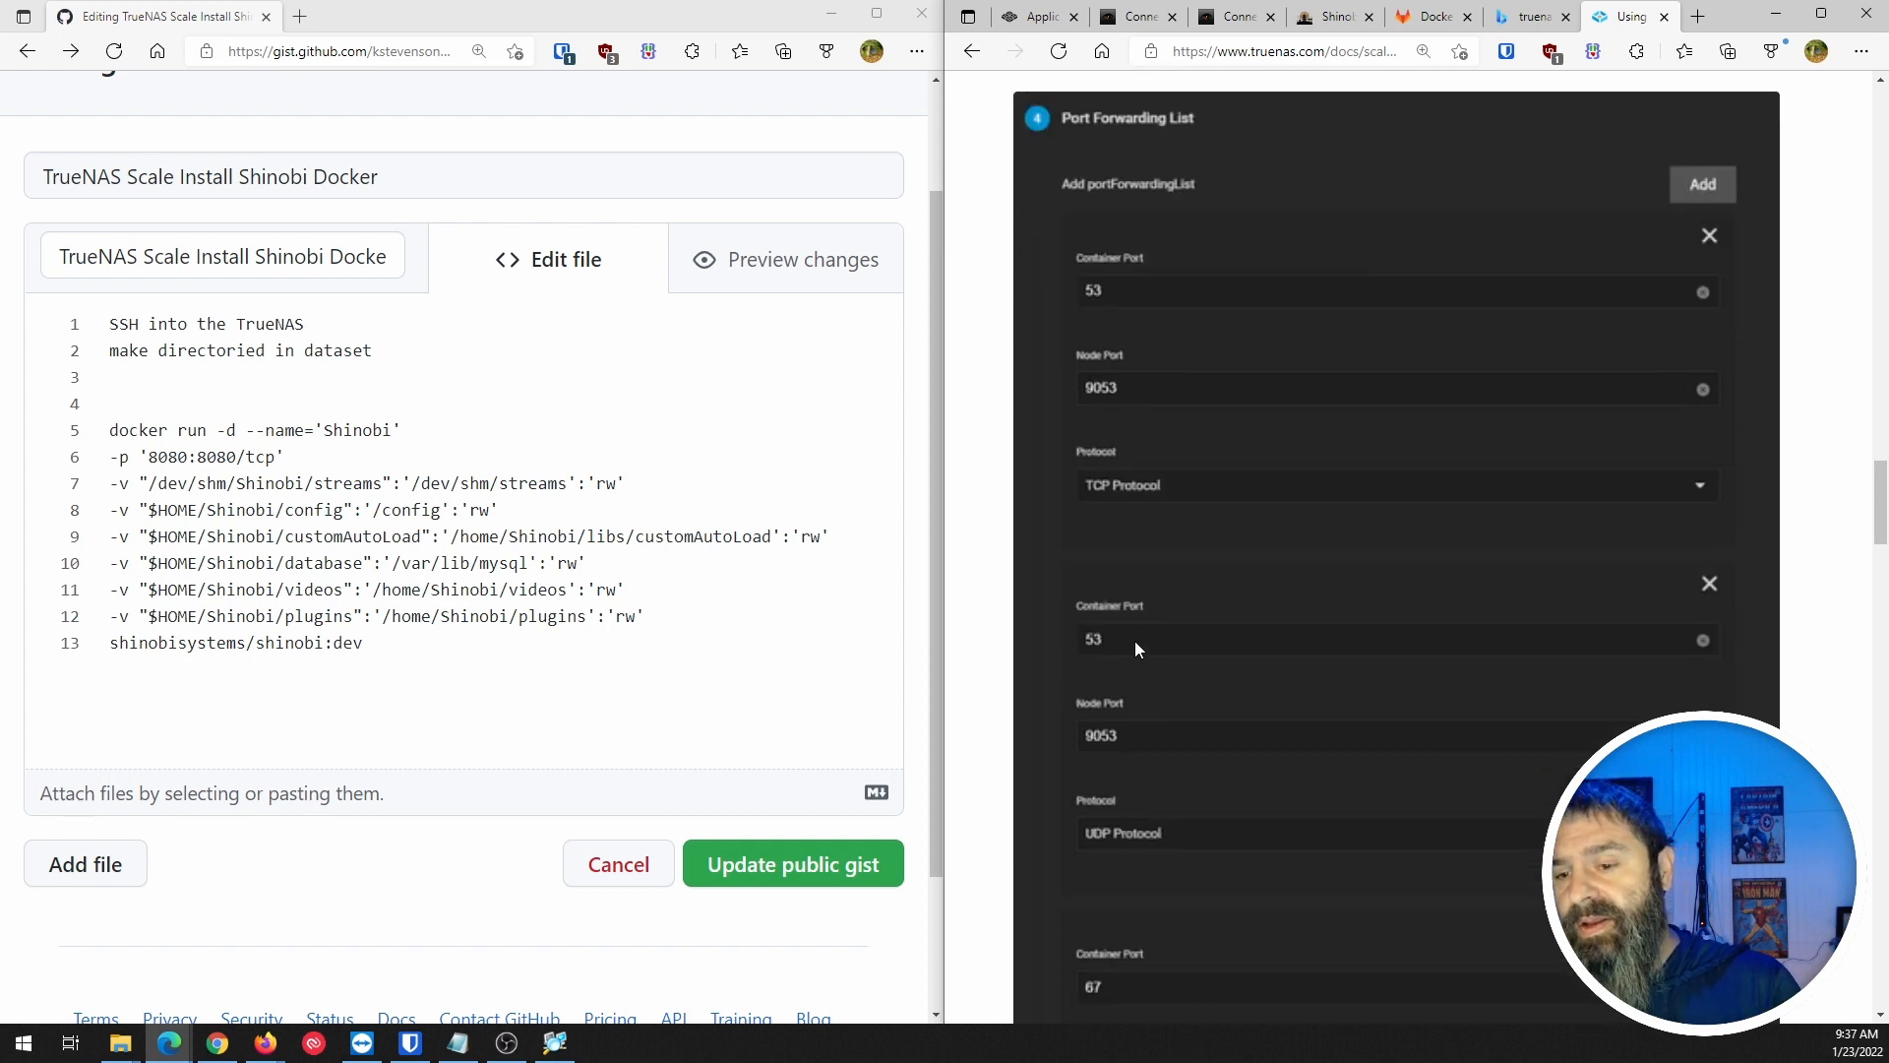
scroll(1136, 650, "down", 3)
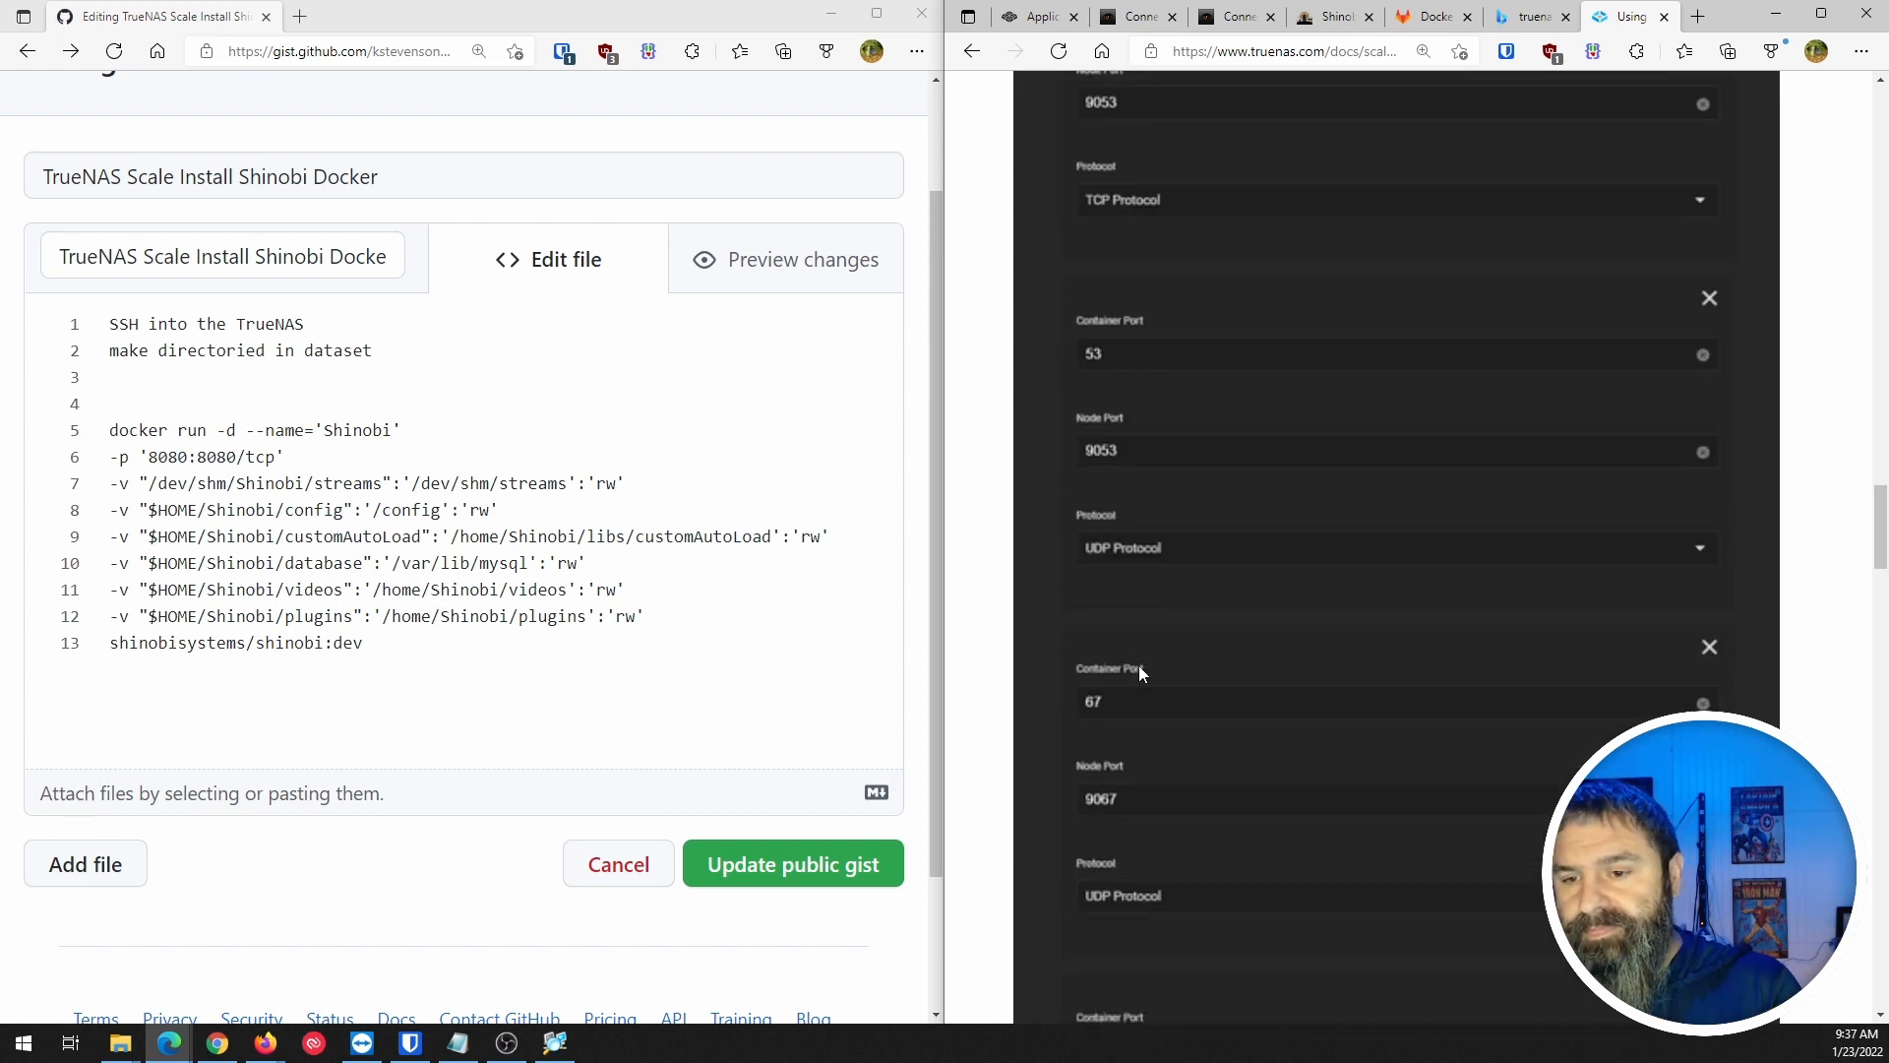
scroll(1138, 665, "down", 4)
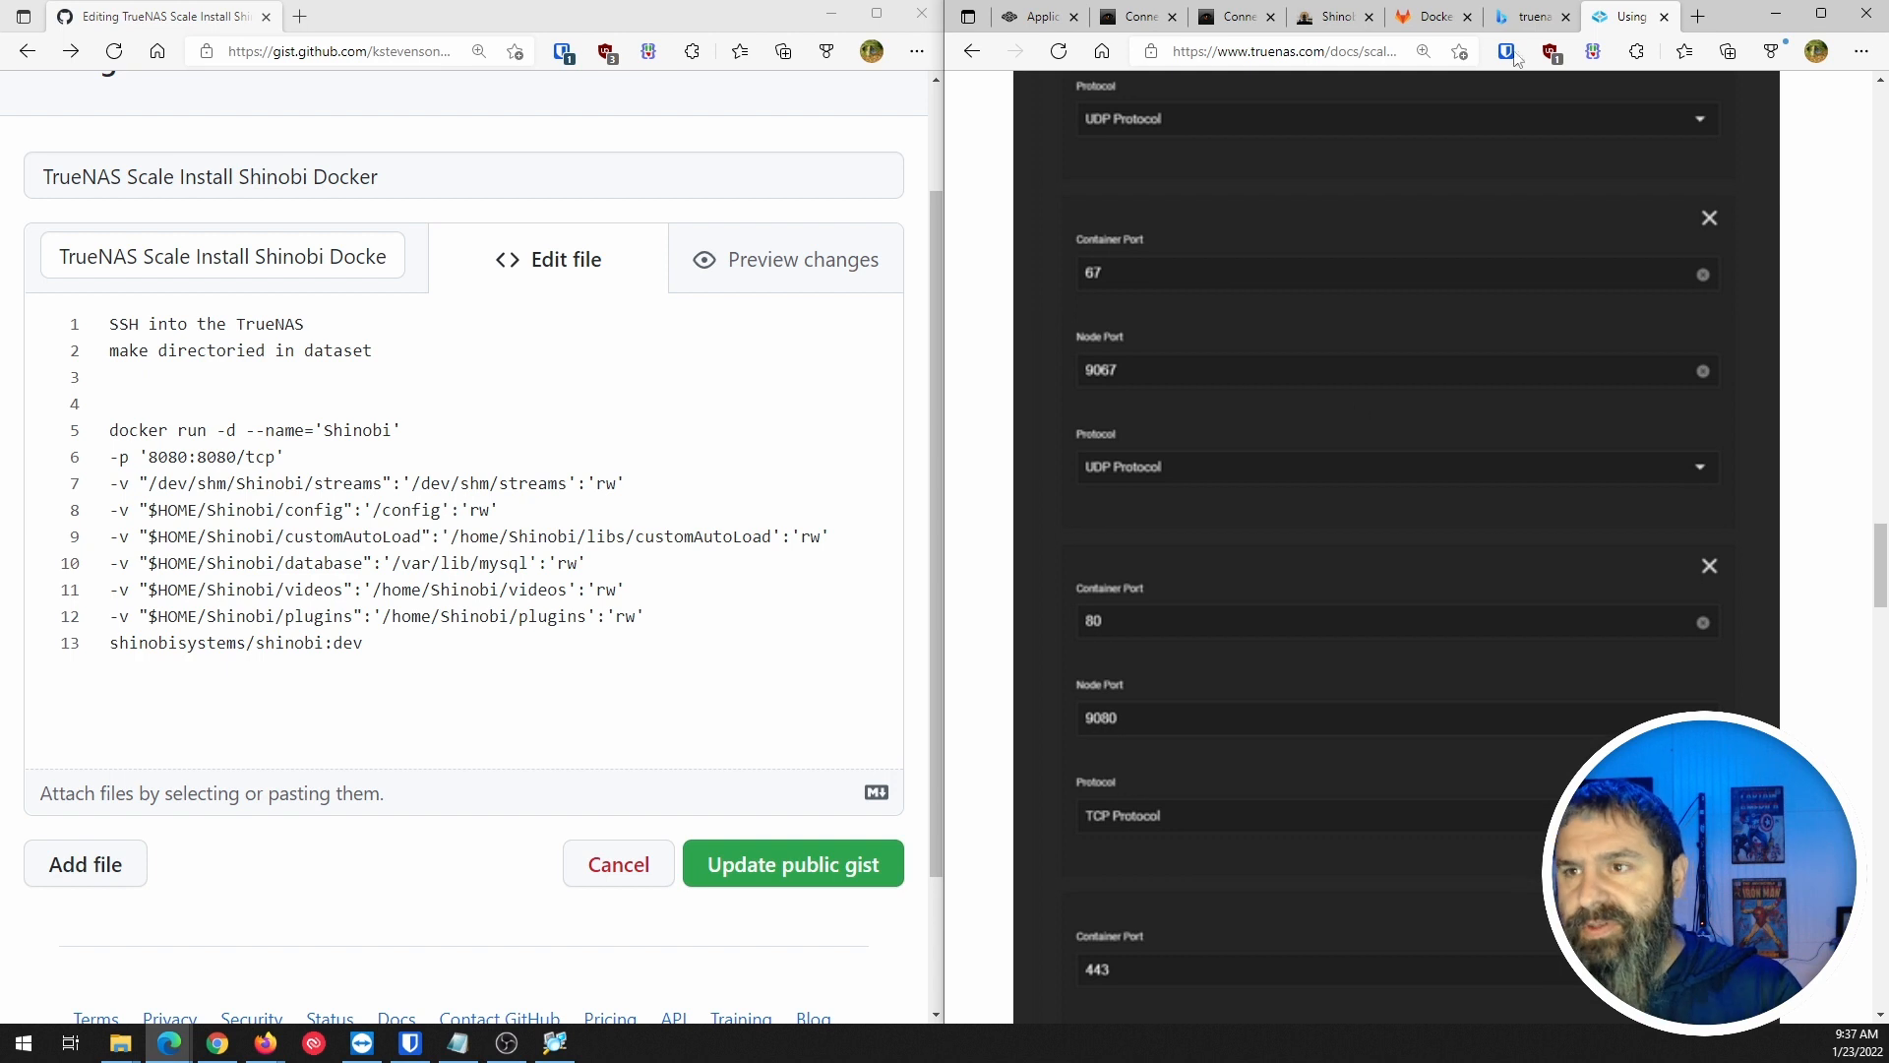
left_click(1038, 17)
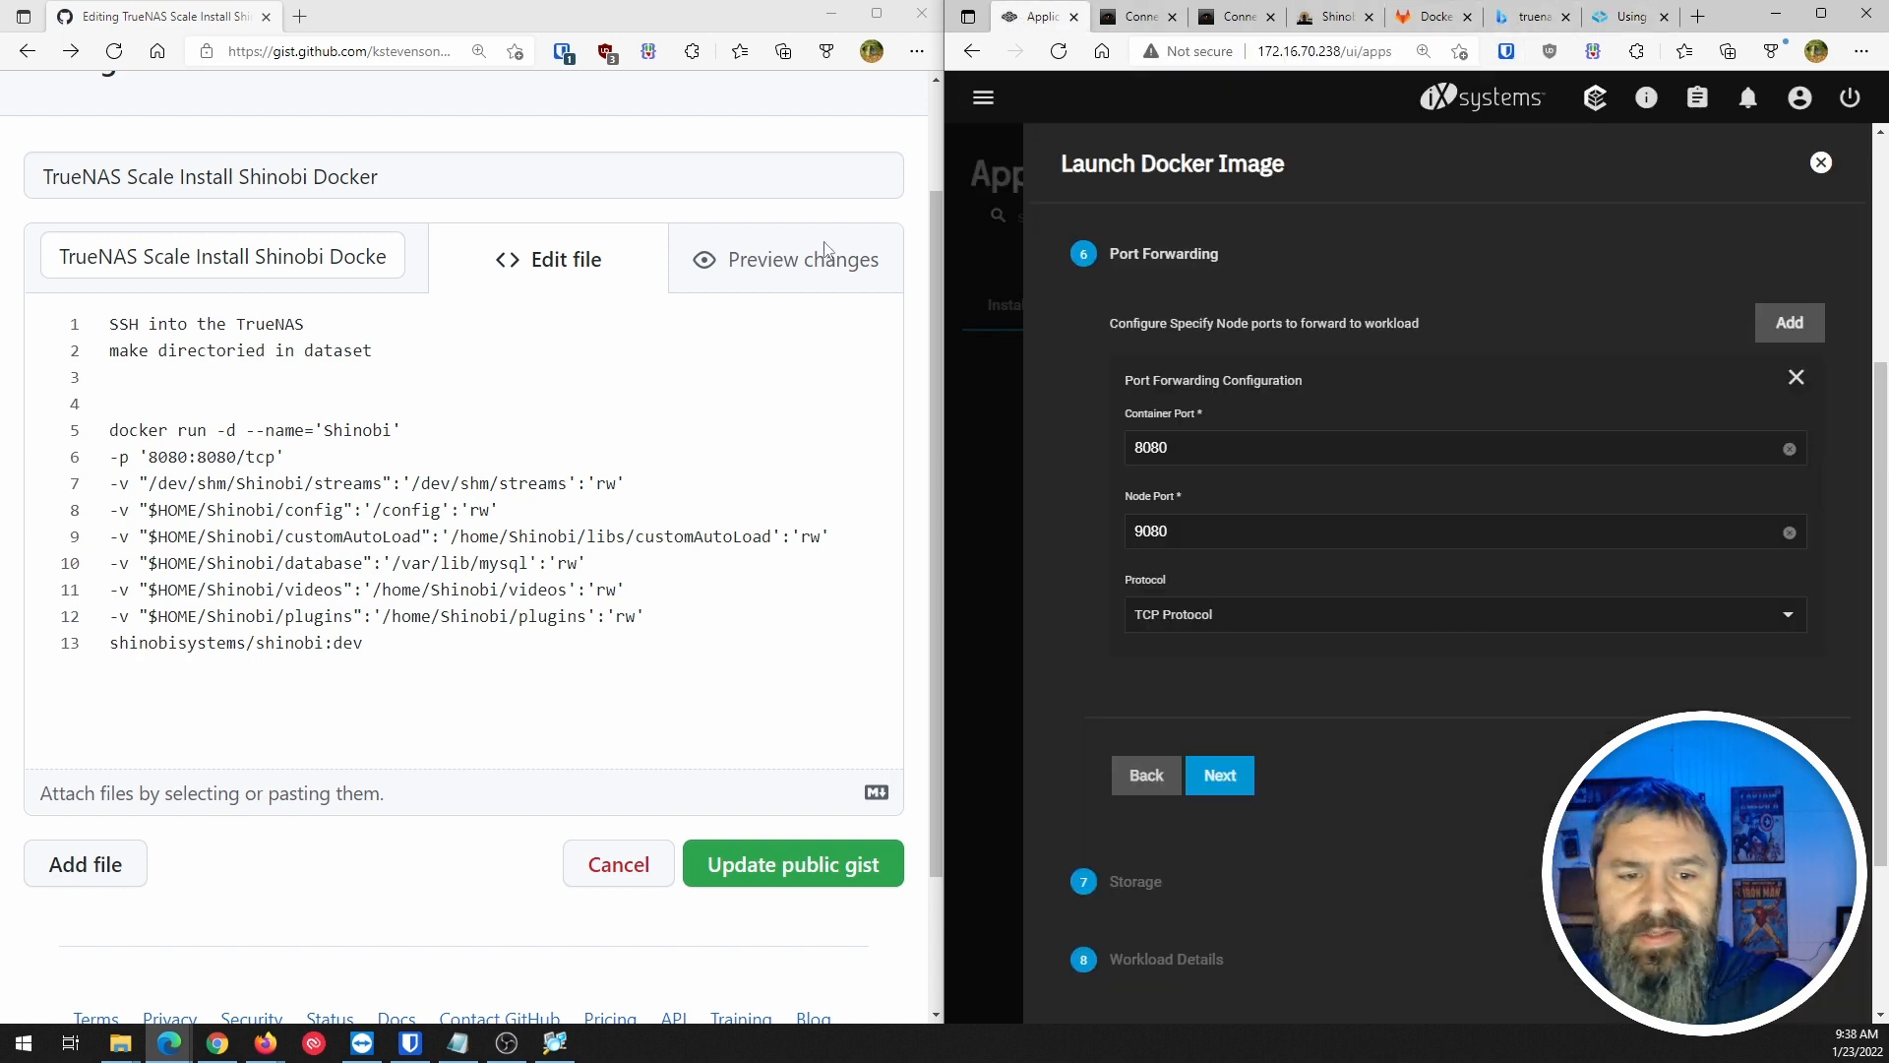
Highlight the 8080:8080/tcp mapping in the gist and advance the wizard to Storage.
left_click_drag(142, 451, 305, 450)
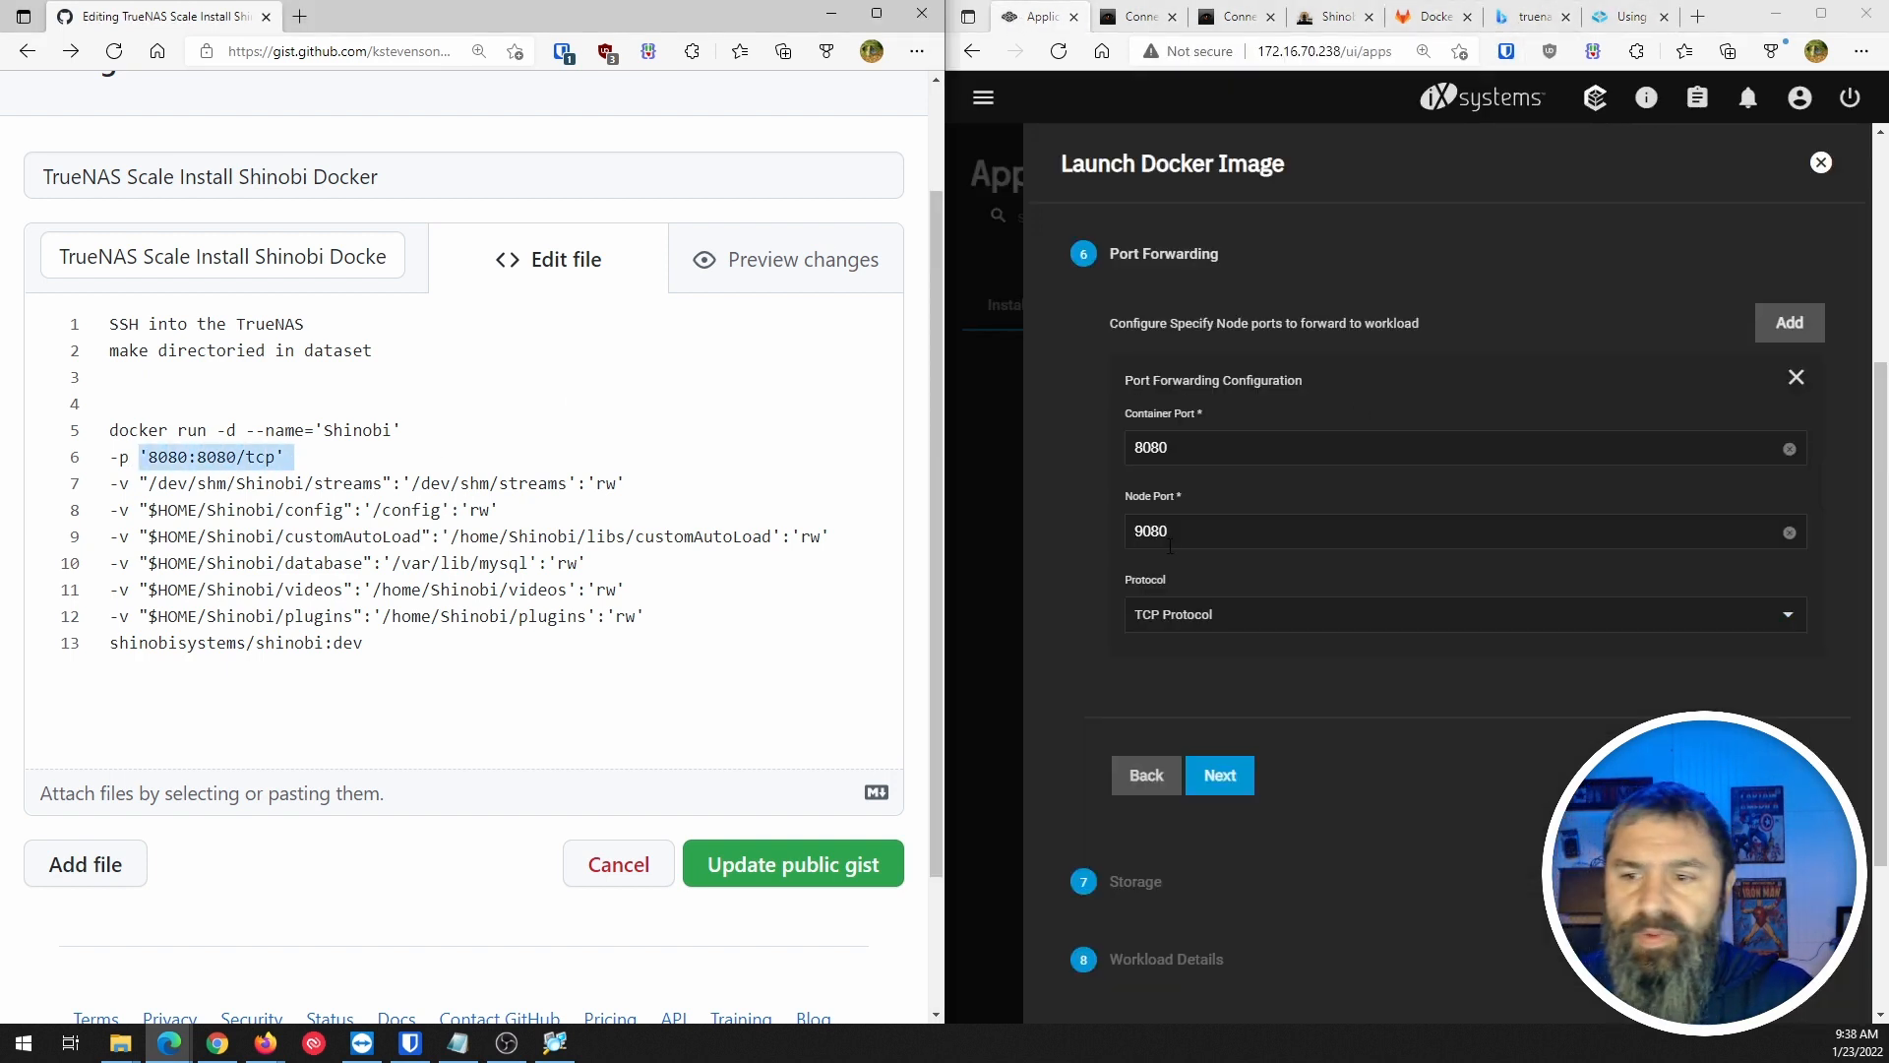
left_click(1225, 779)
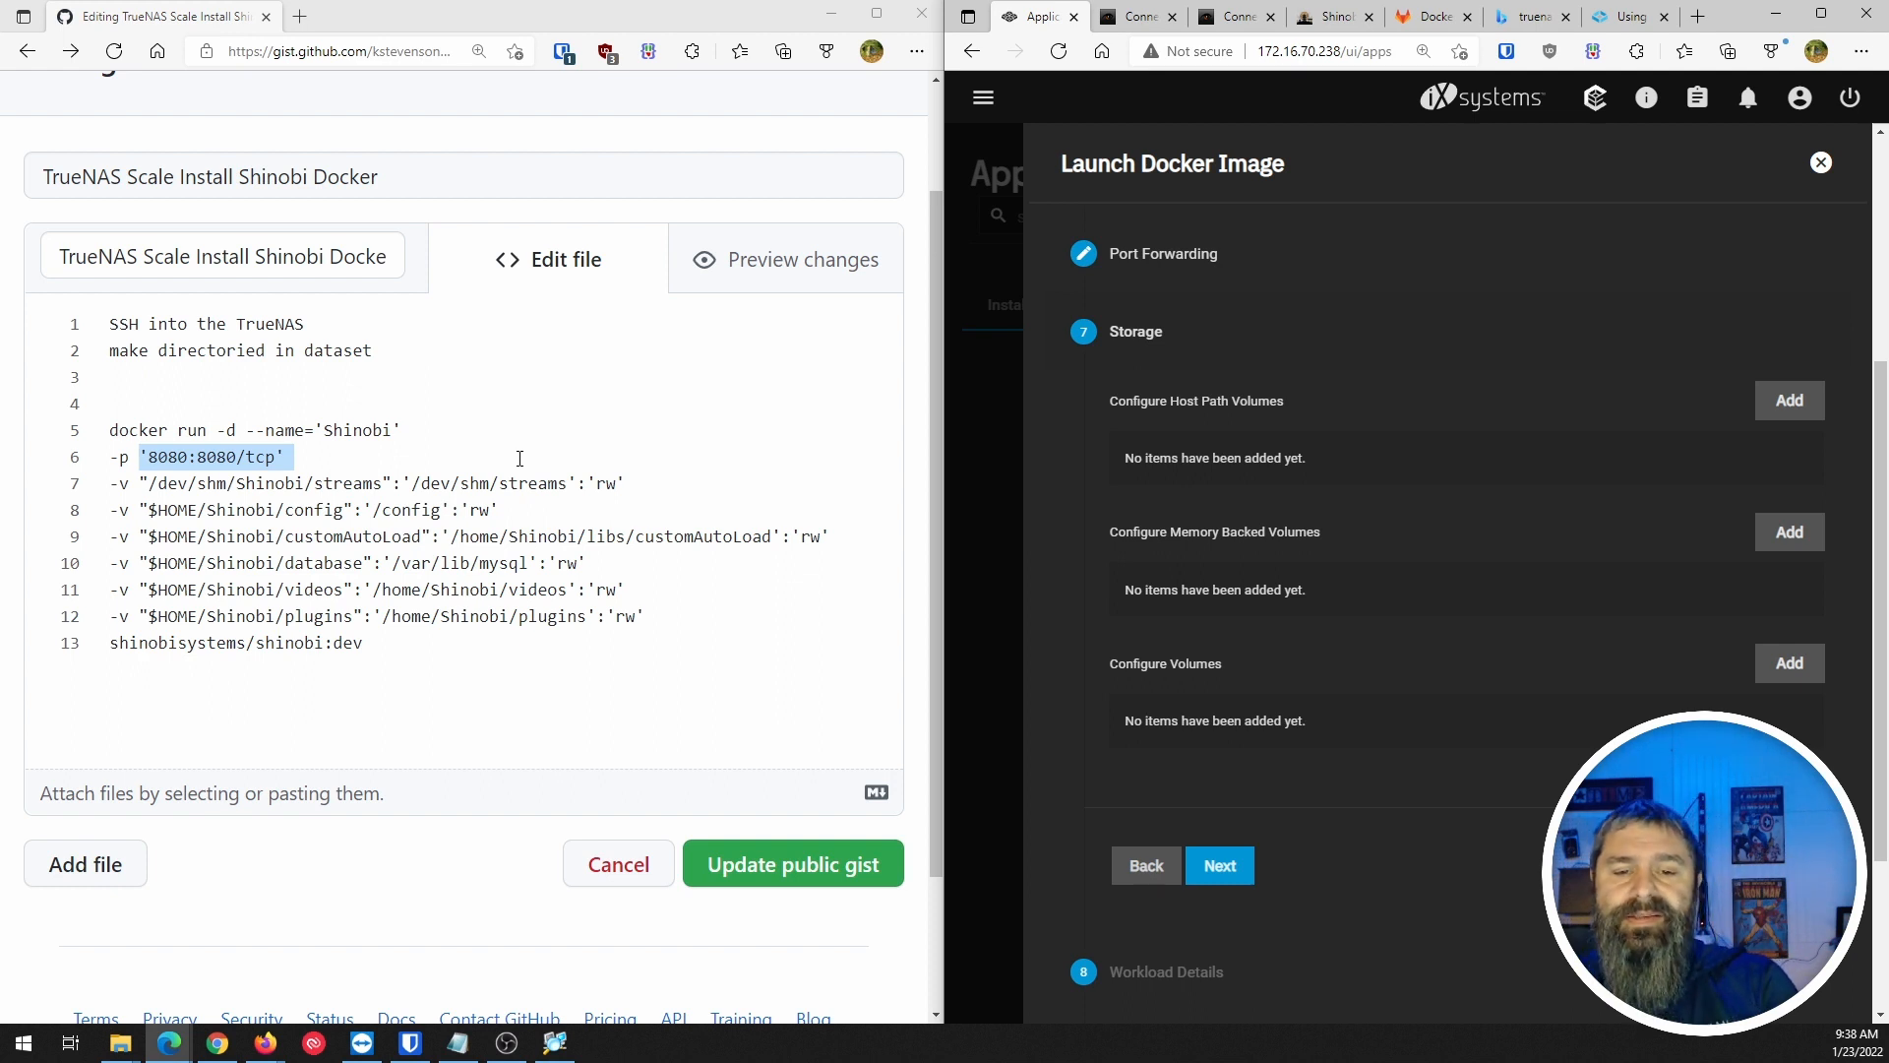
double_click(503, 563)
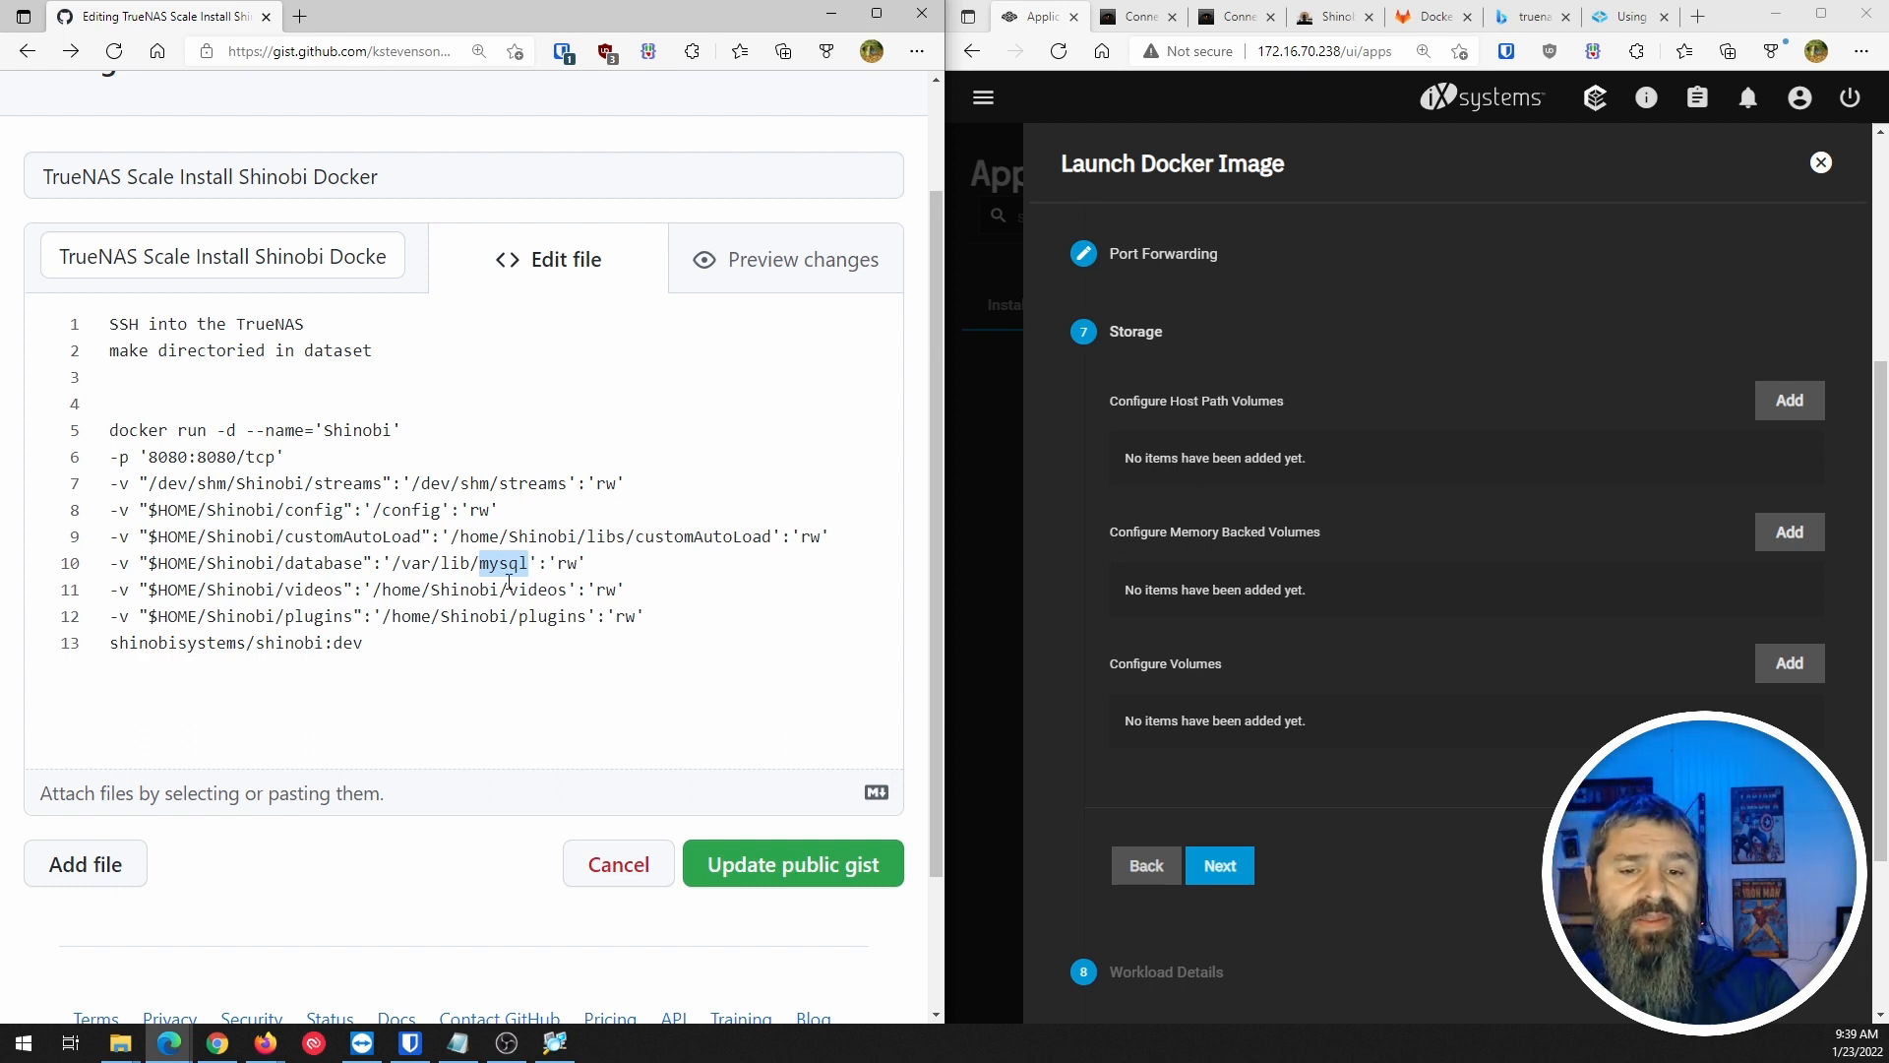
left_click(327, 586)
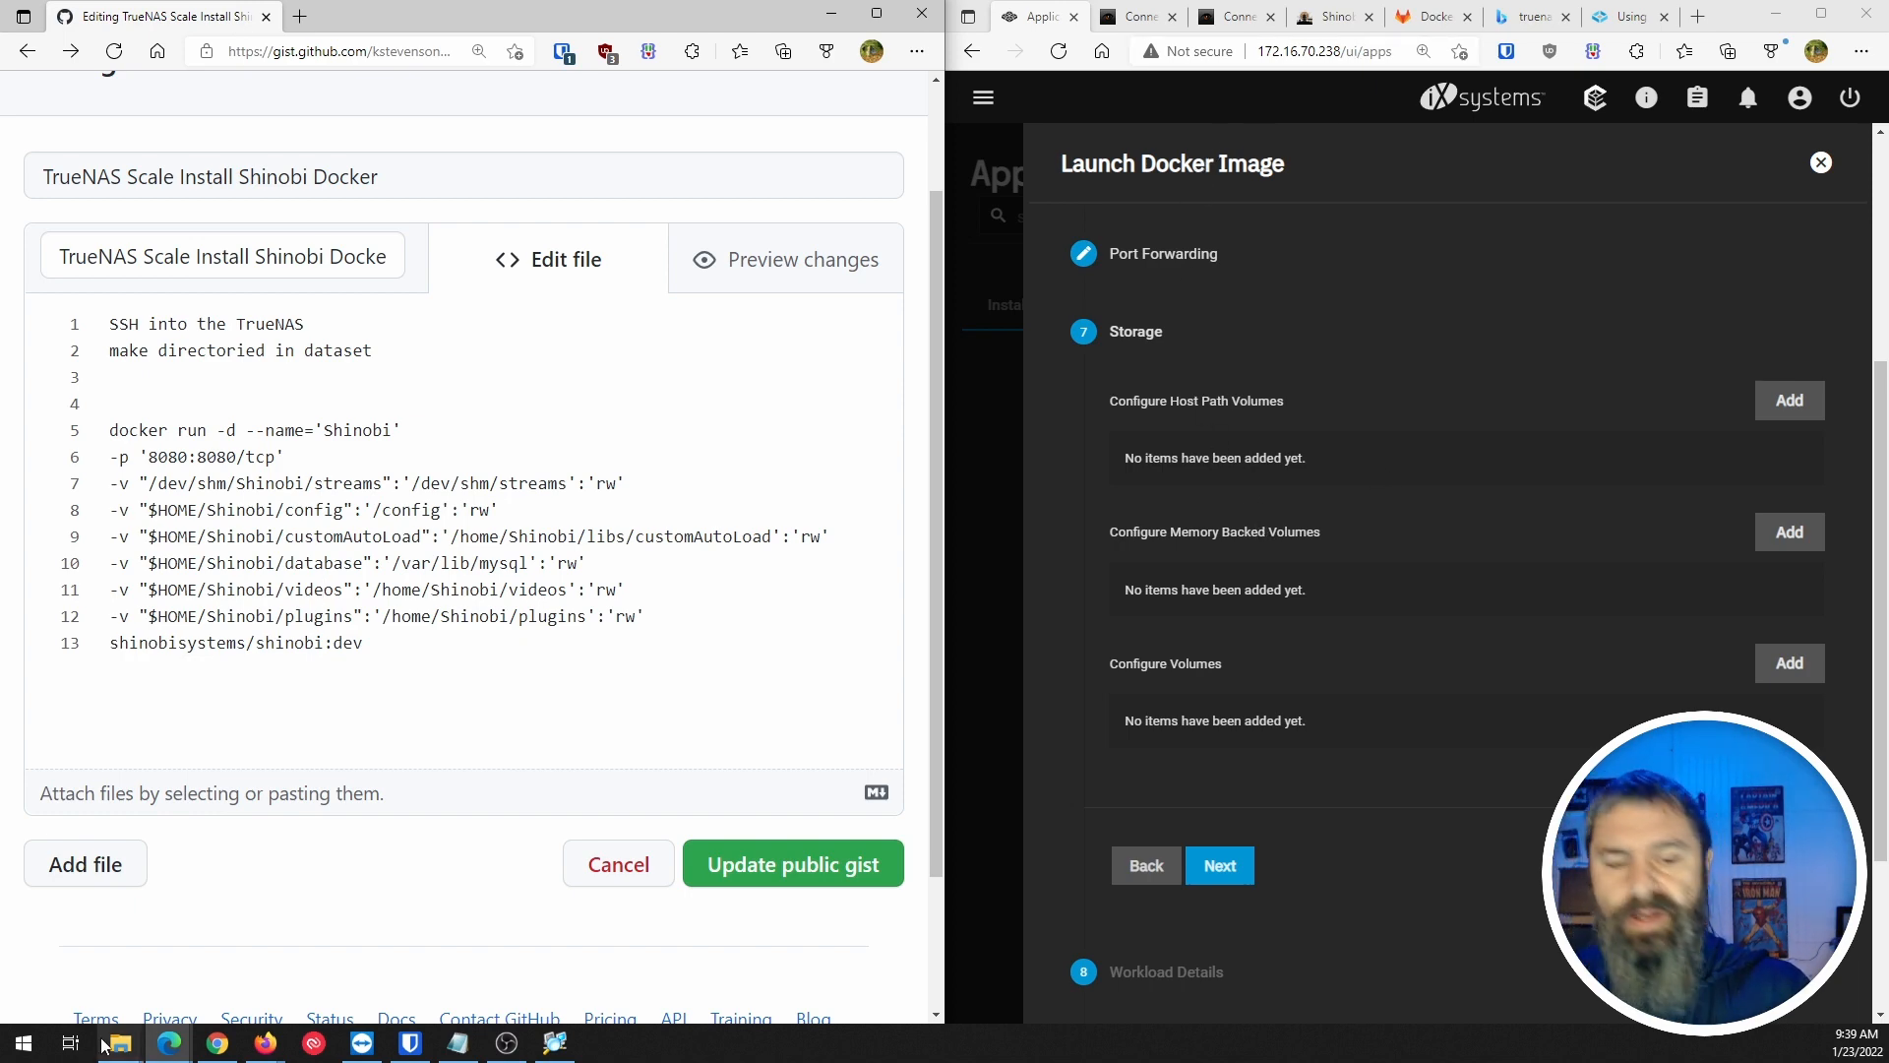
left_click(21, 1045)
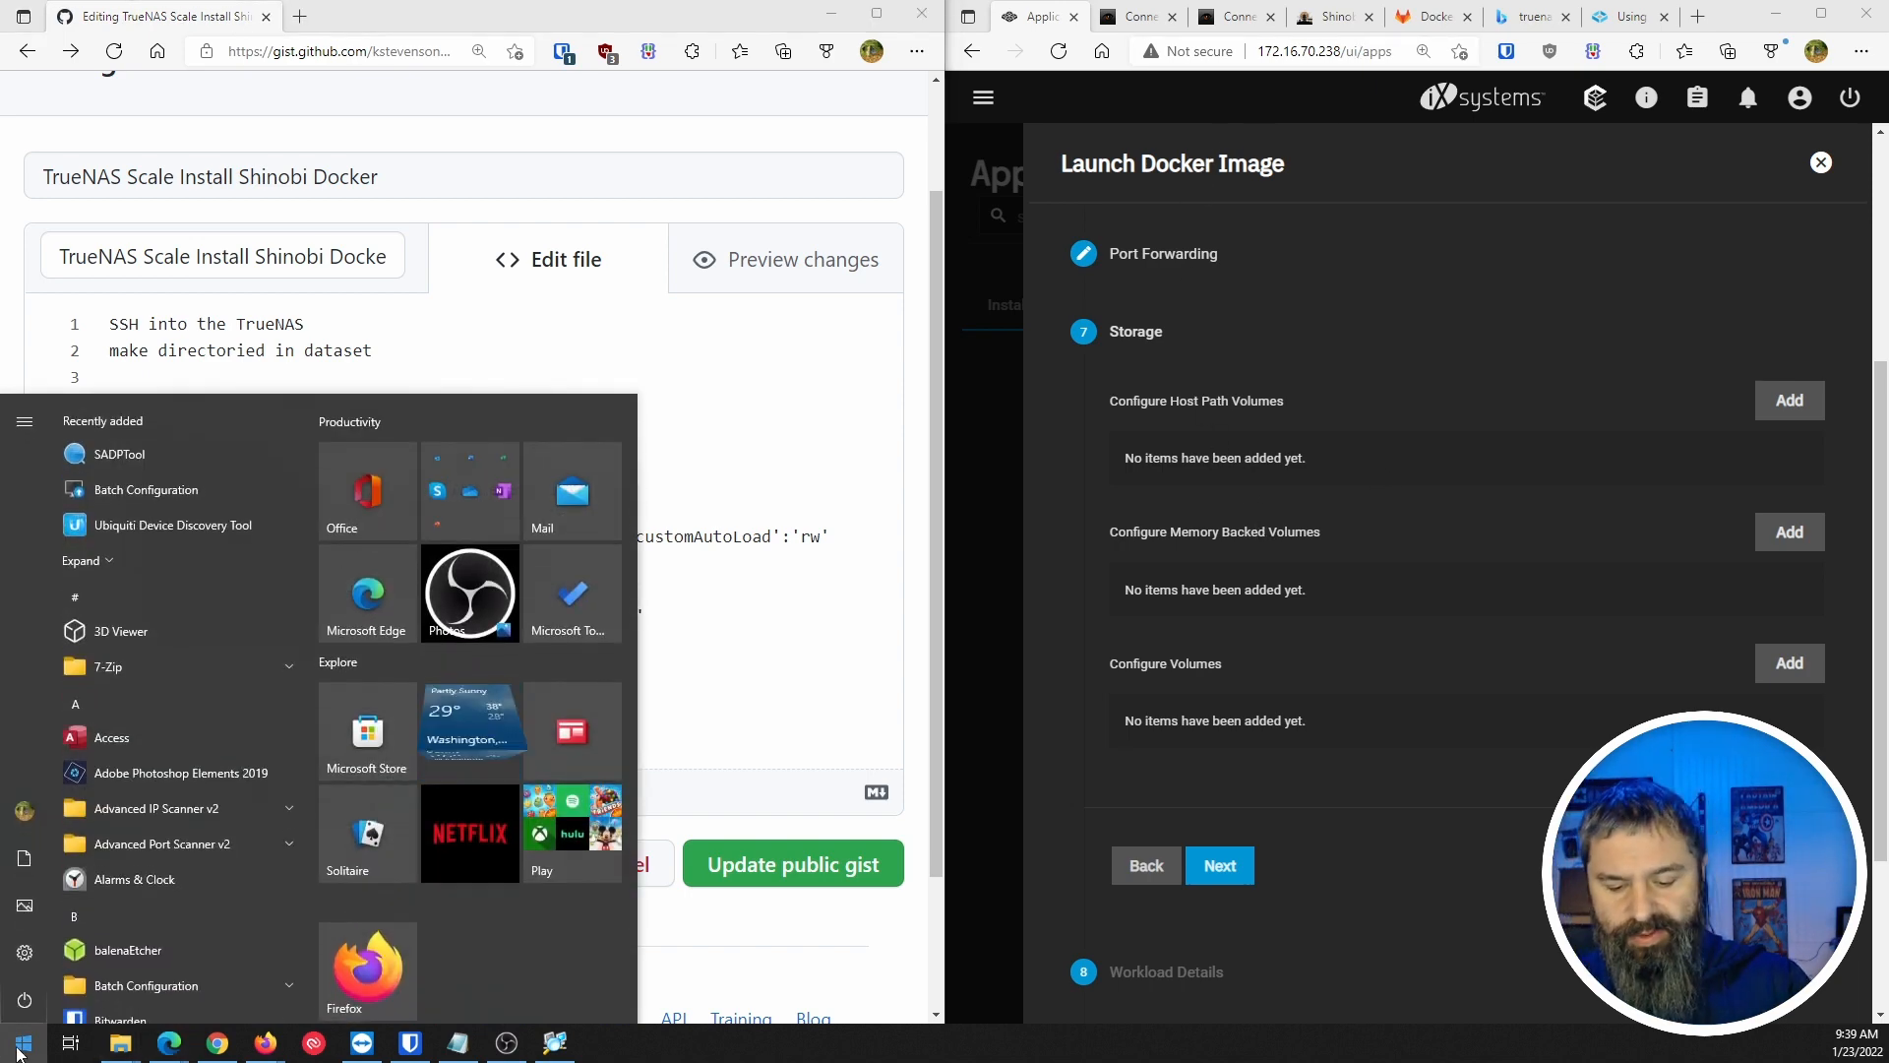
Launch Terminal, begin an ssh root@ command to the TrueNAS host, and open the TrueNAS dashboard in a new tab.
type("term")
key("Return")
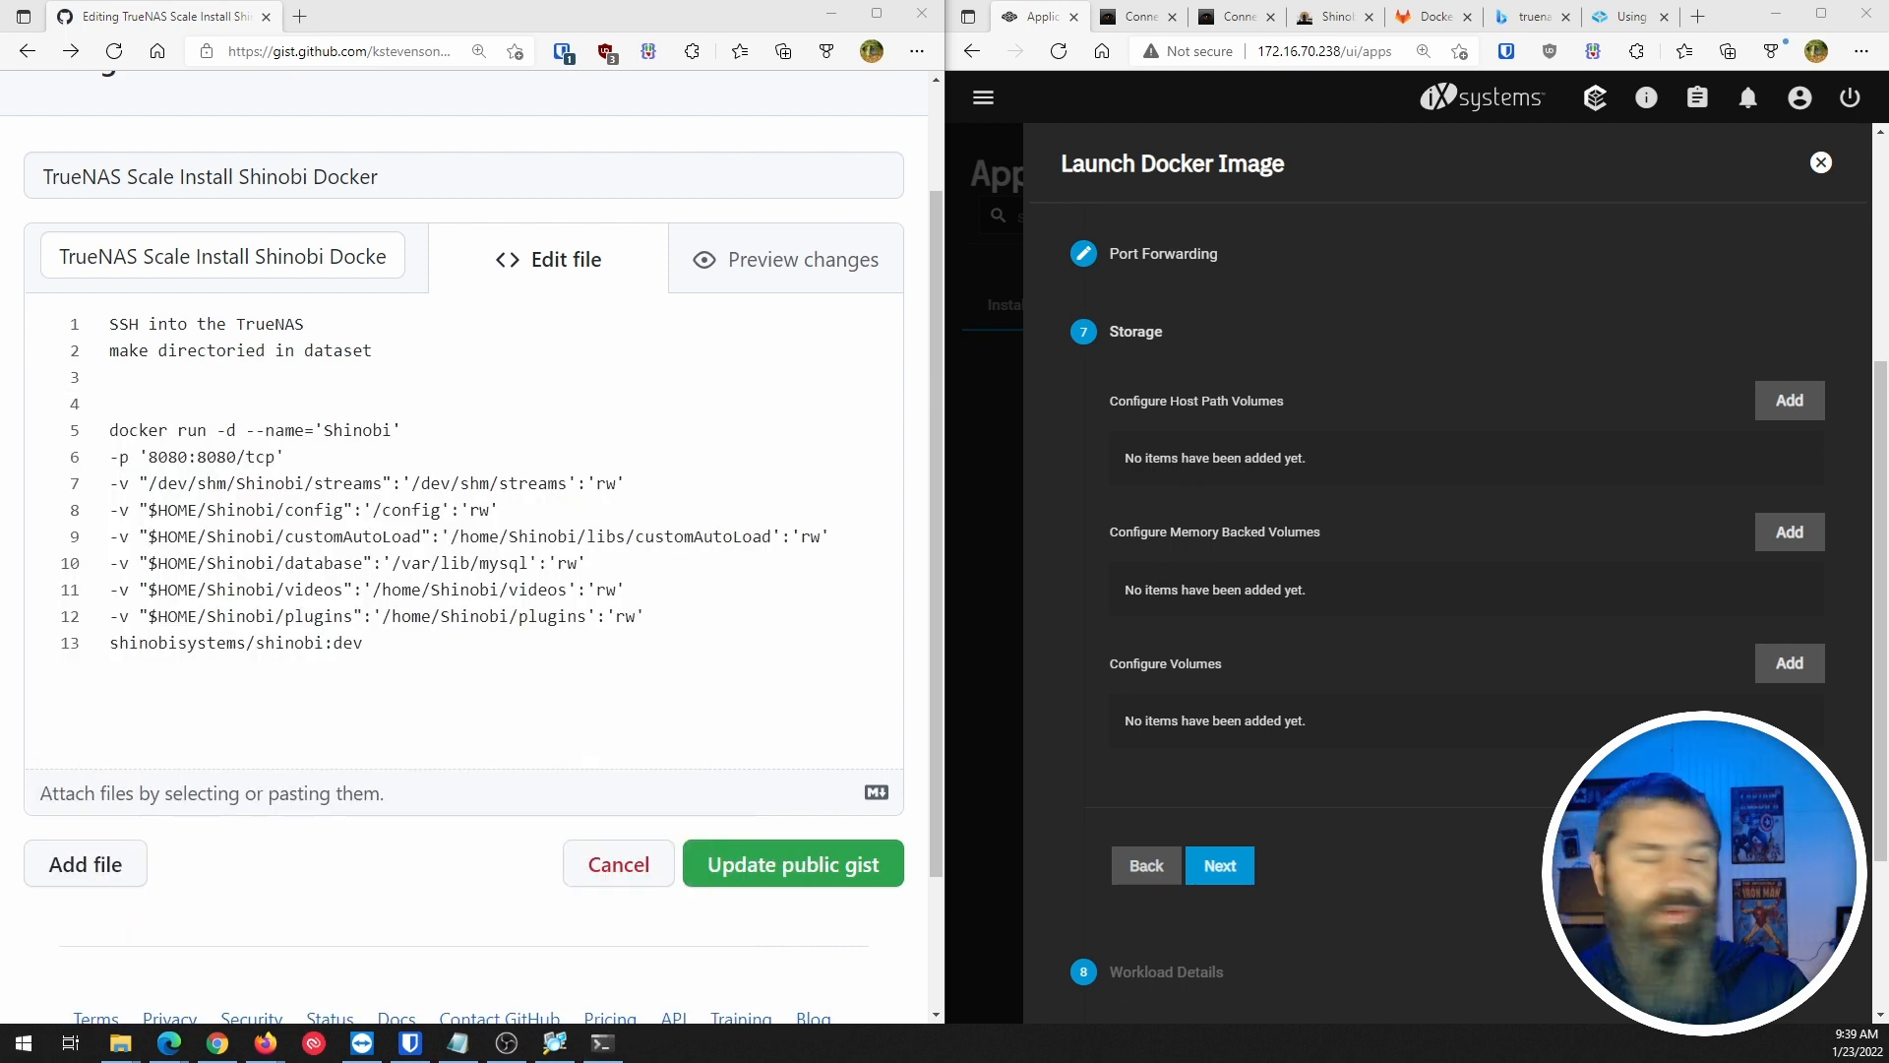
type("ssh root@172.70.238")
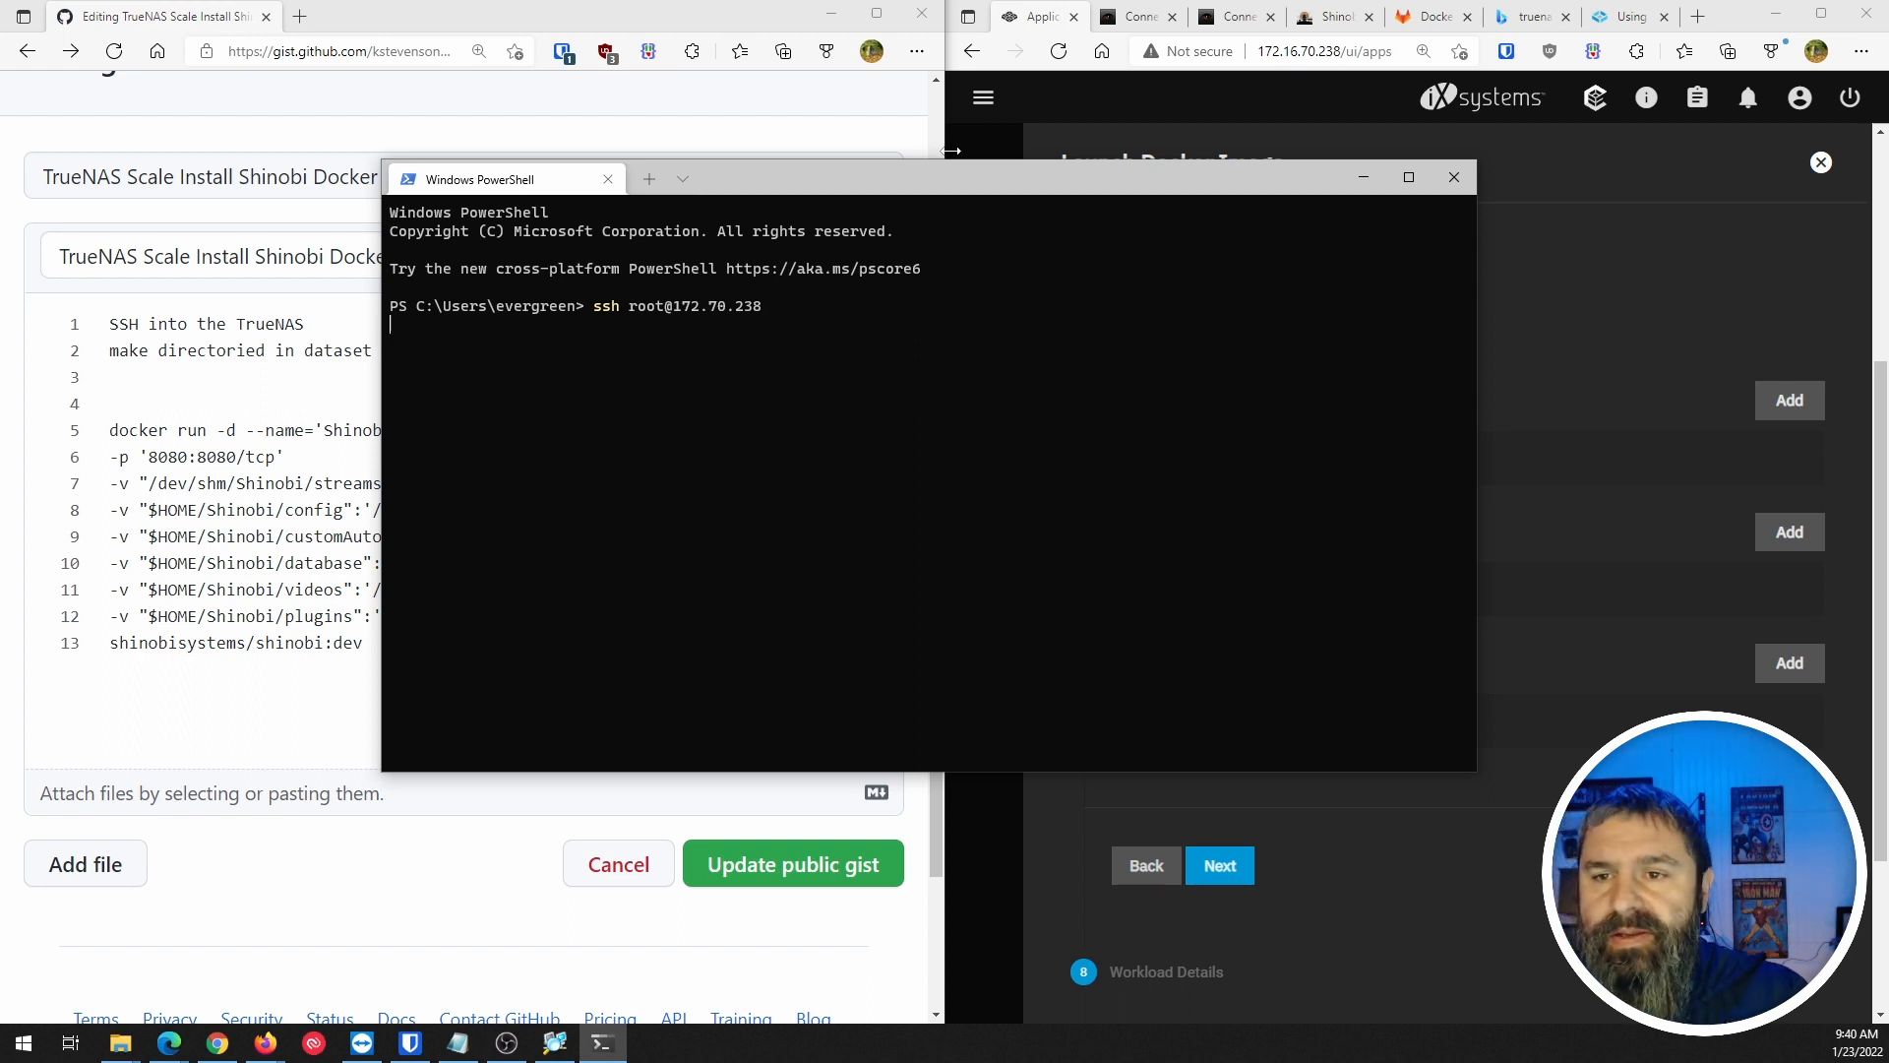
left_click_drag(961, 182, 0, 260)
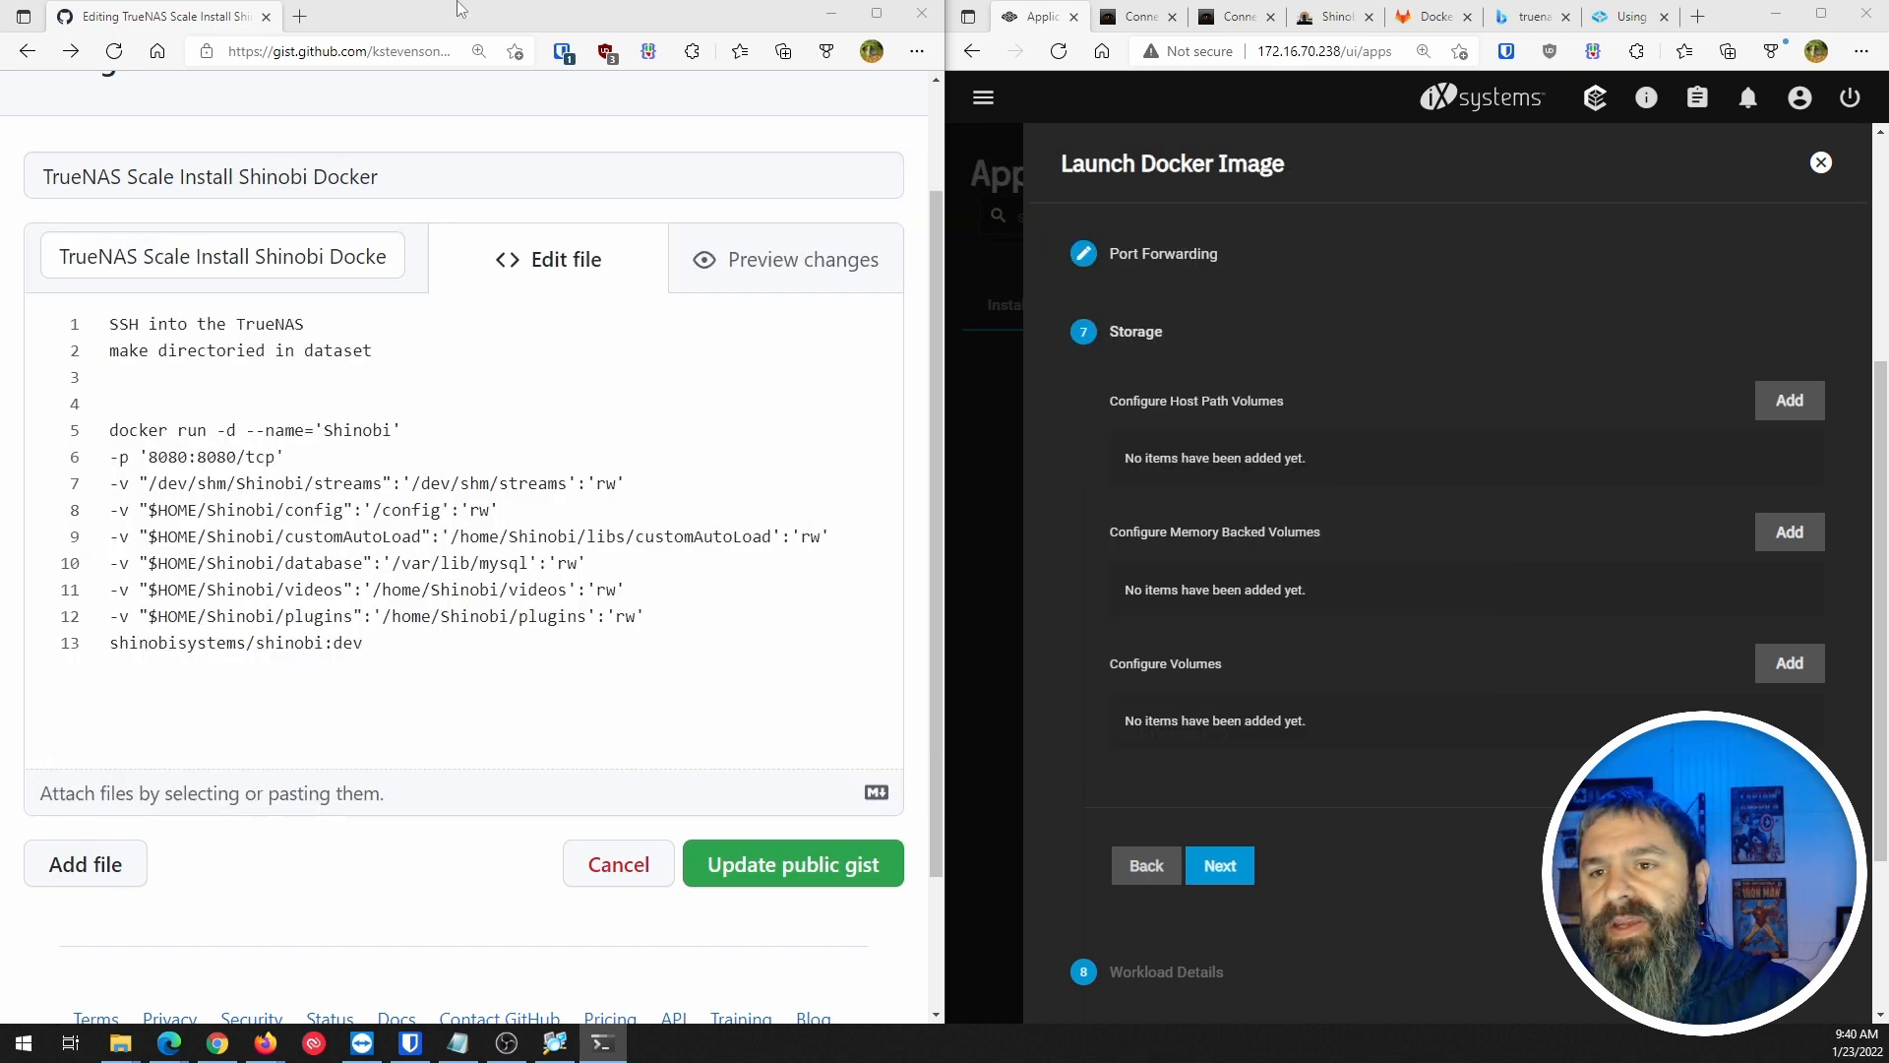
left_click(1641, 106)
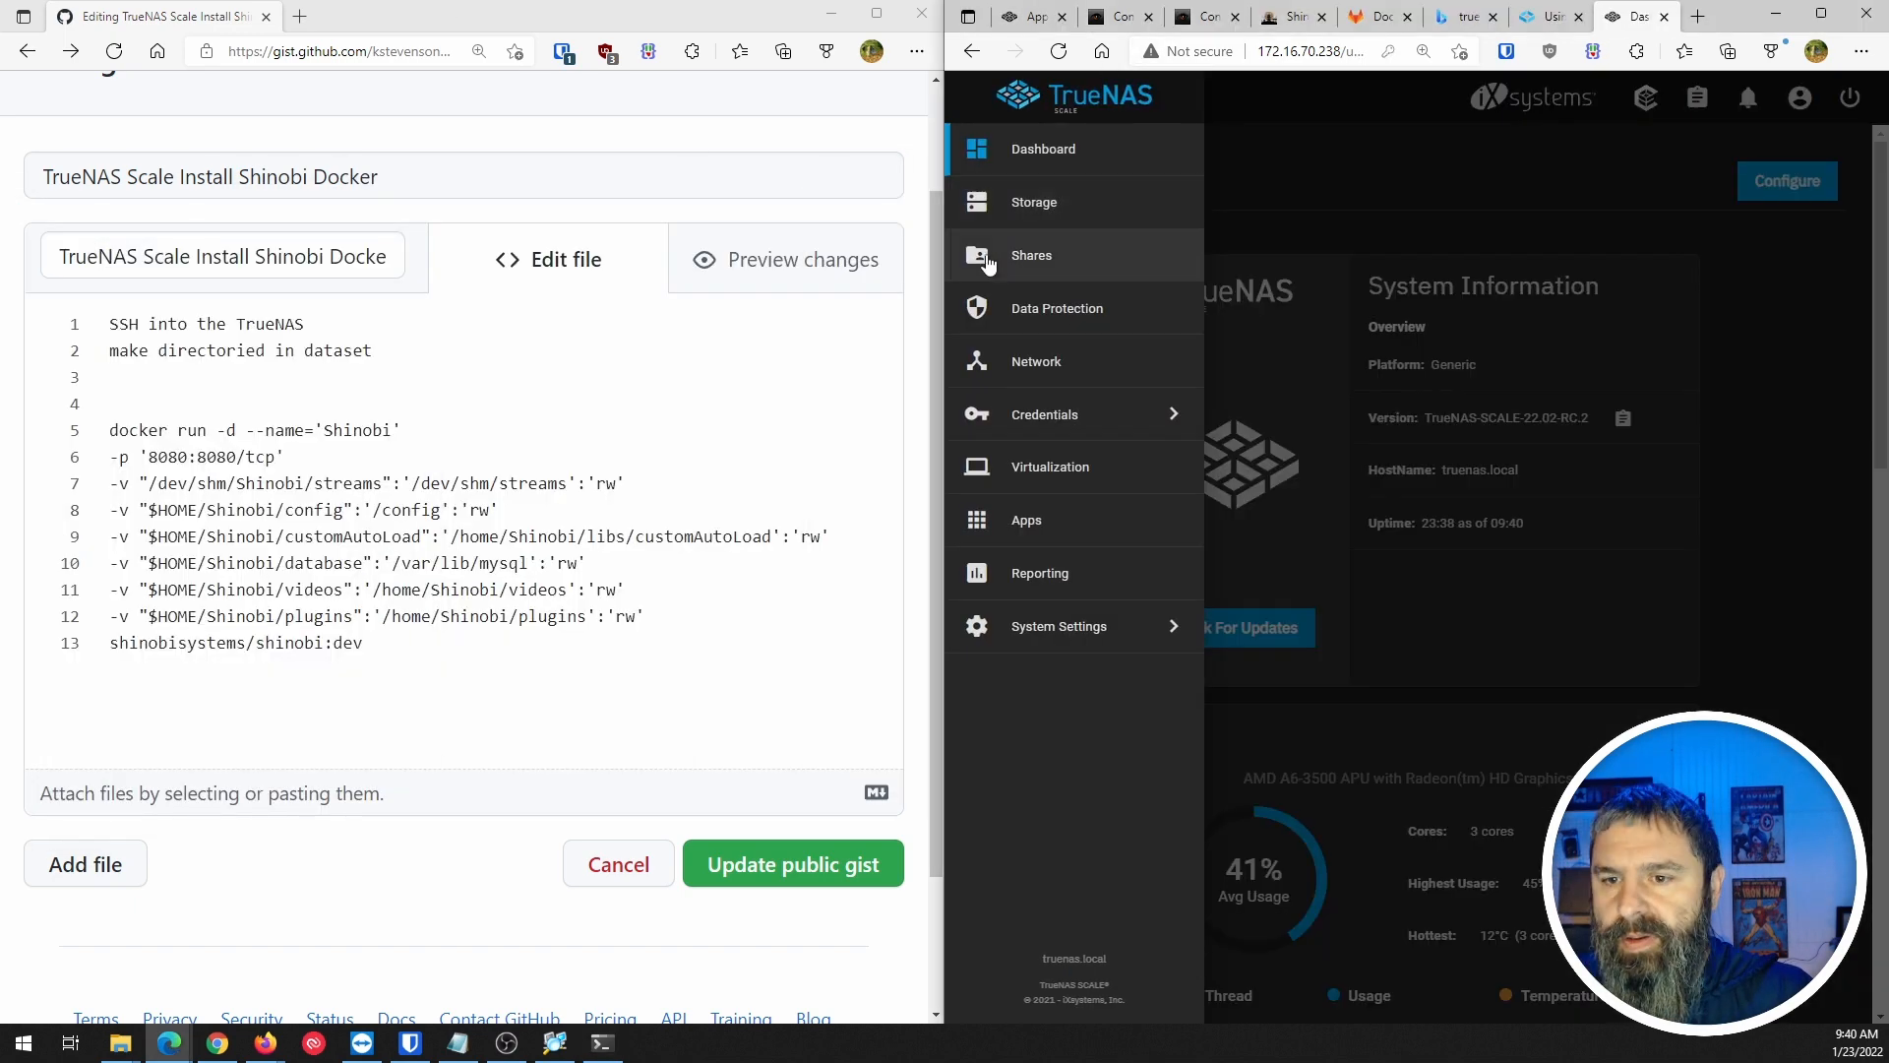
In System Settings > Services, close the SSH settings unsaved and turn the SSH service's Running toggle on.
left_click(1055, 635)
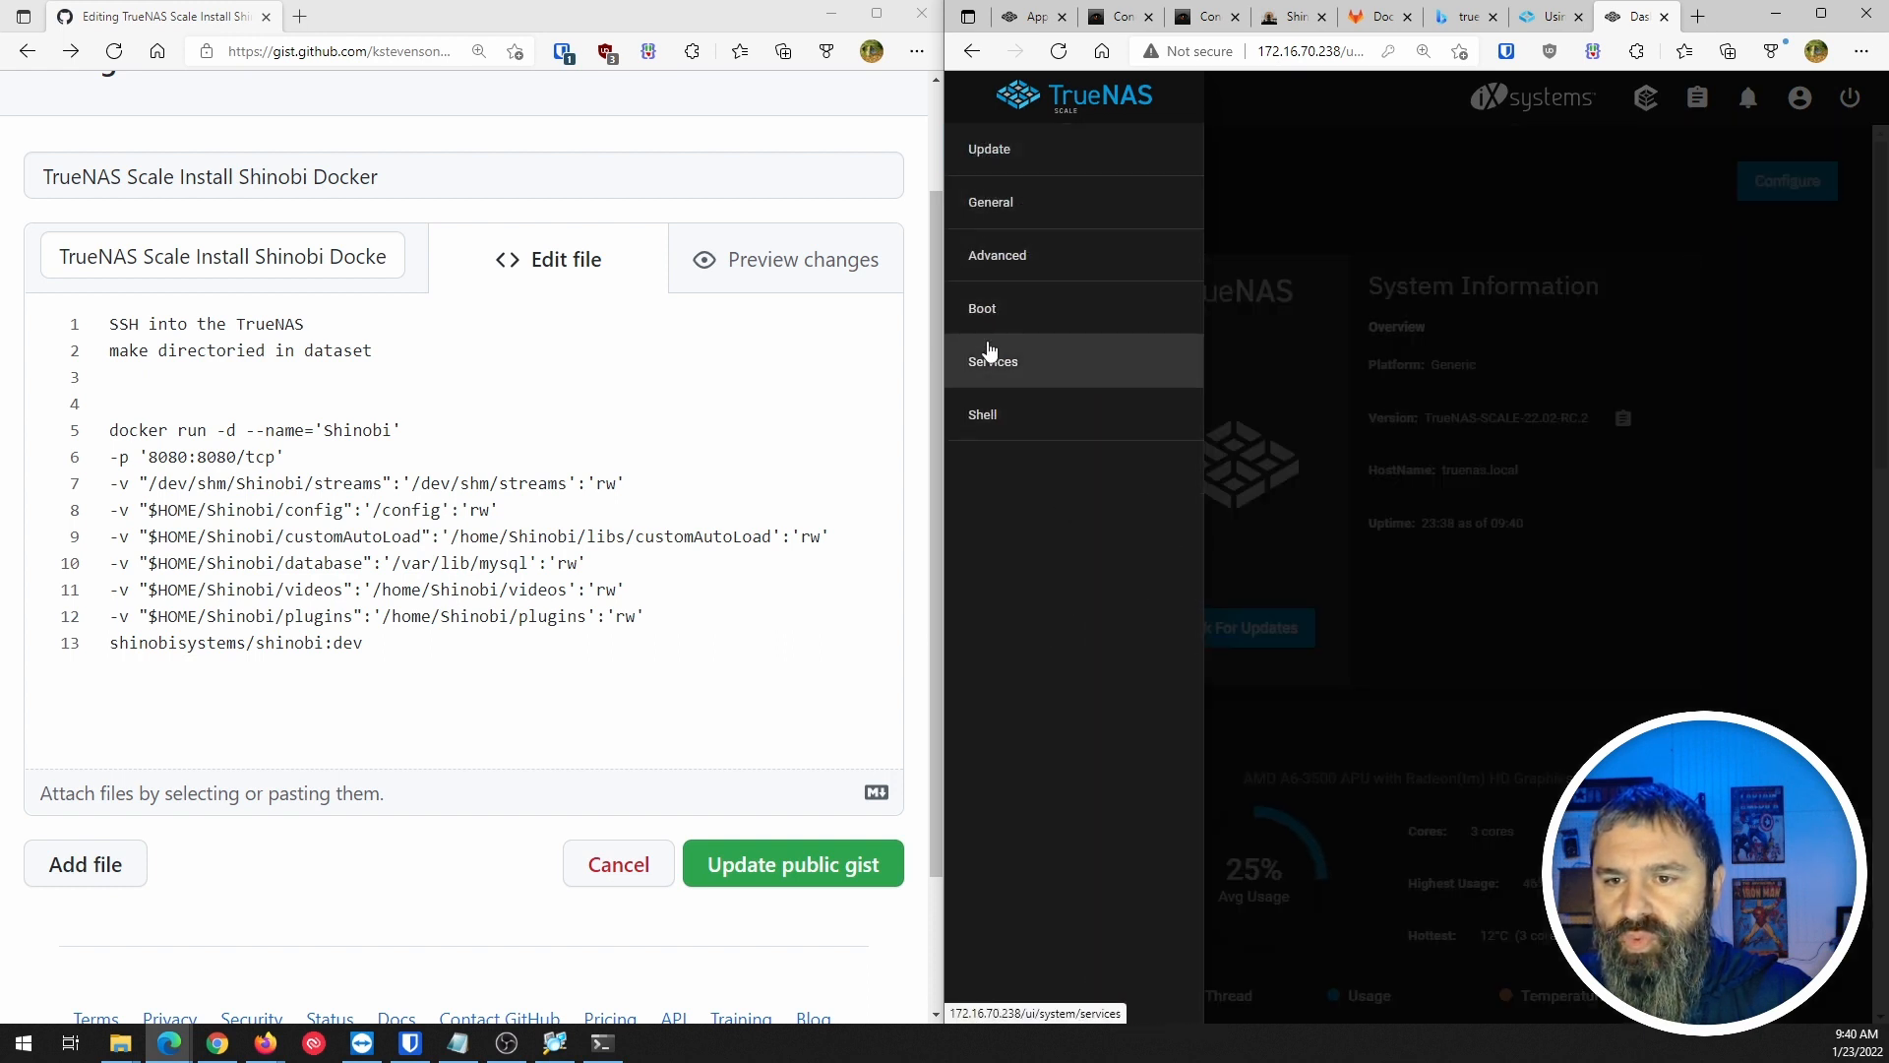
left_click(989, 354)
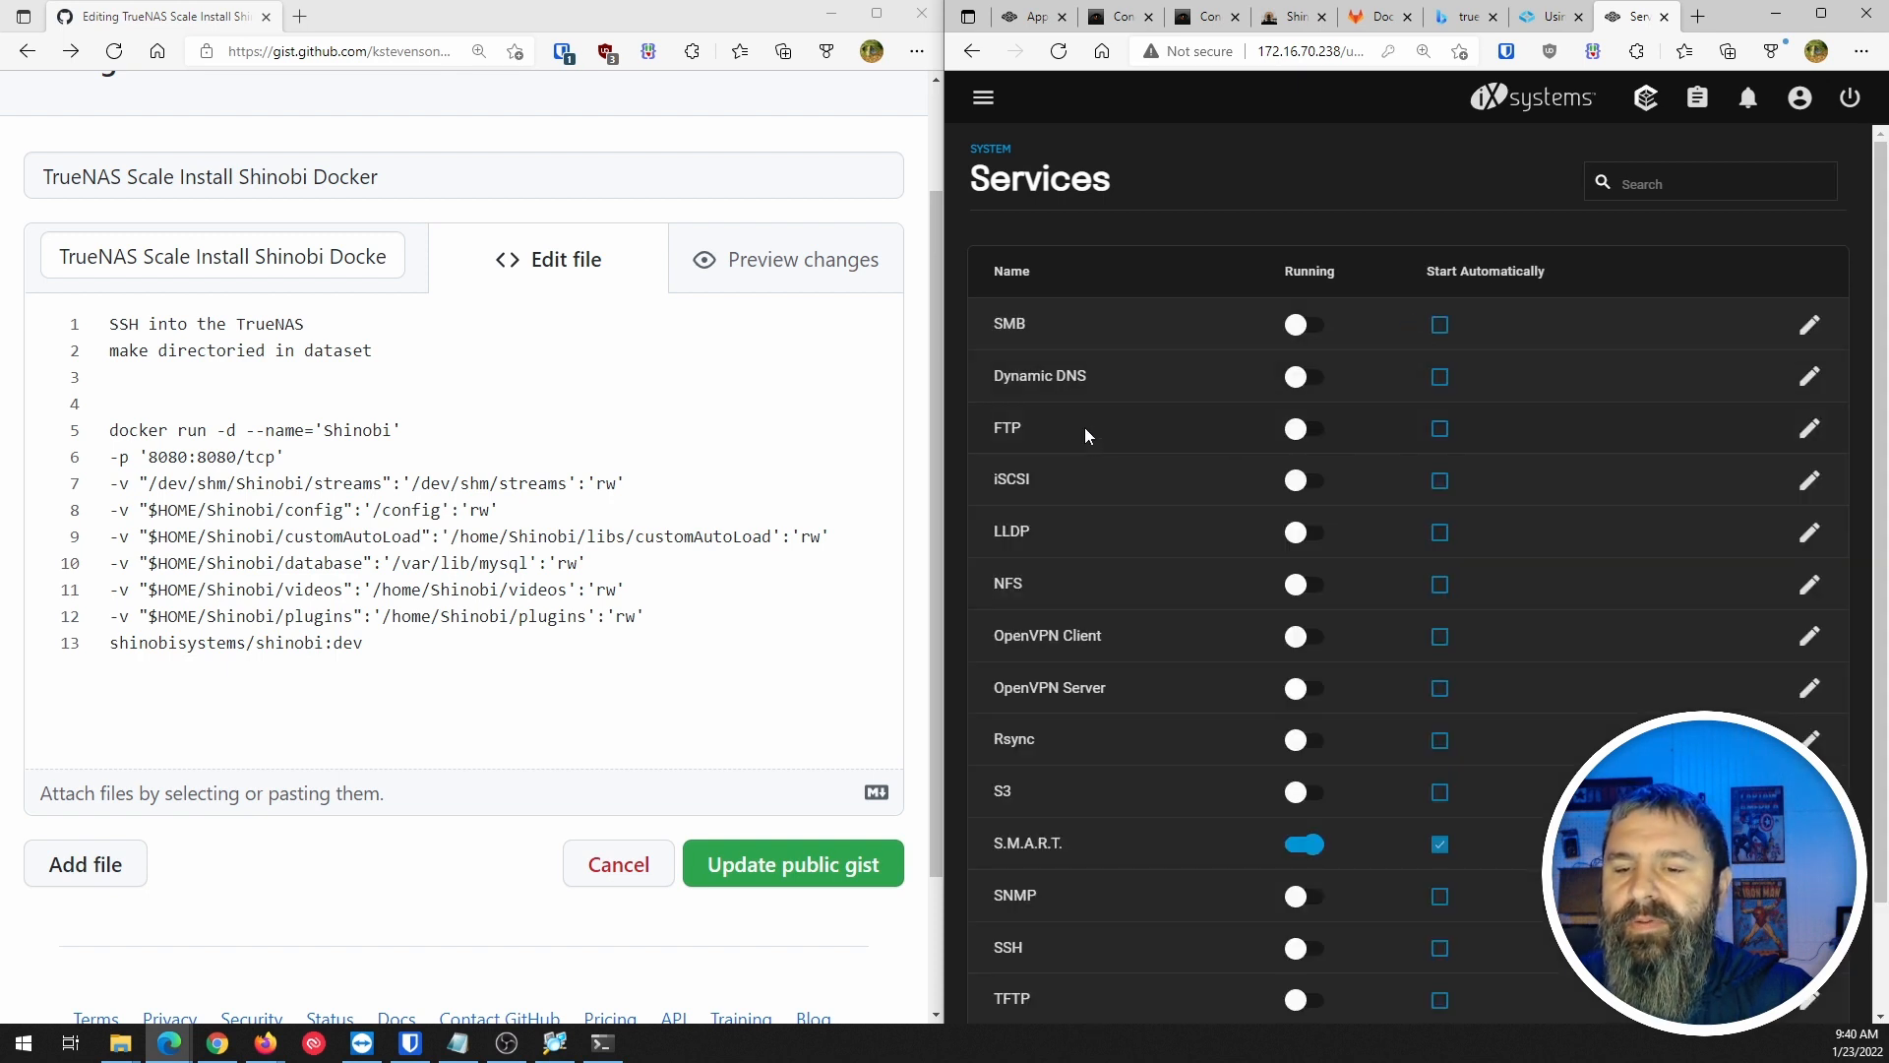
scroll(1086, 443, "down", 2)
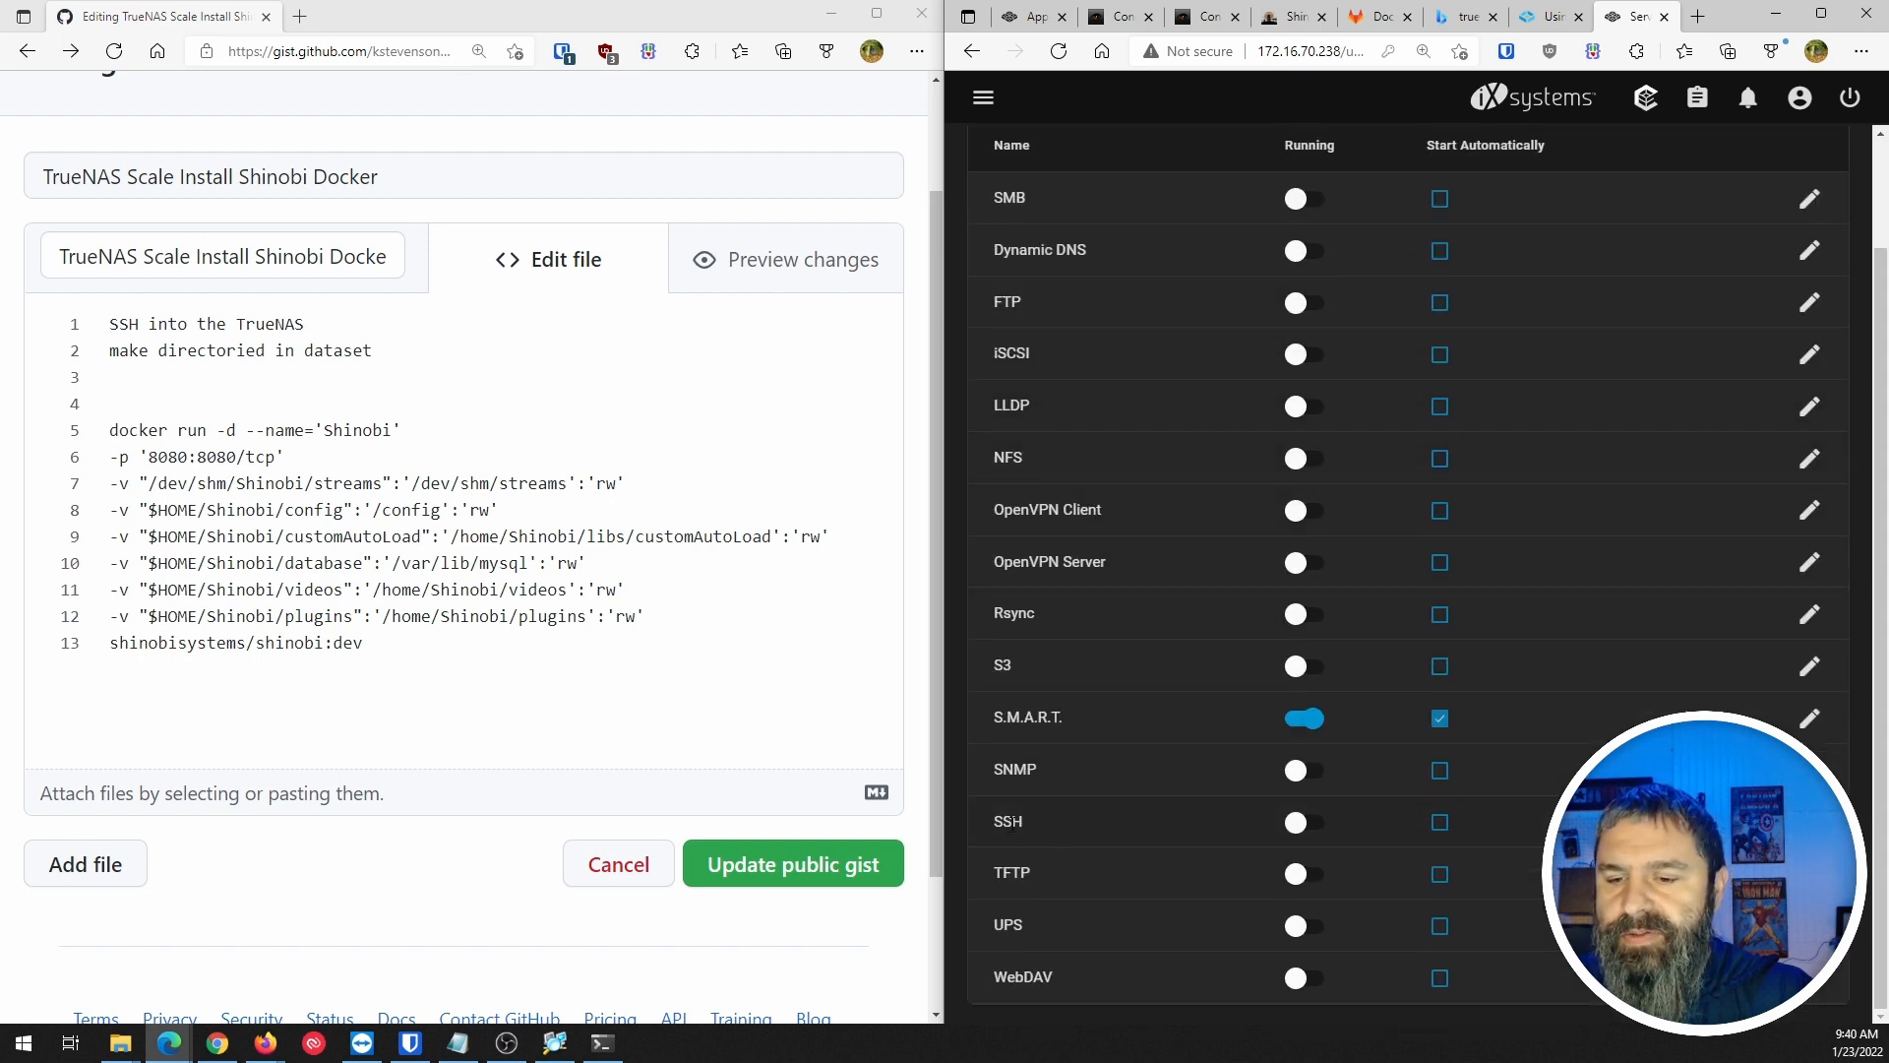
left_click(1810, 822)
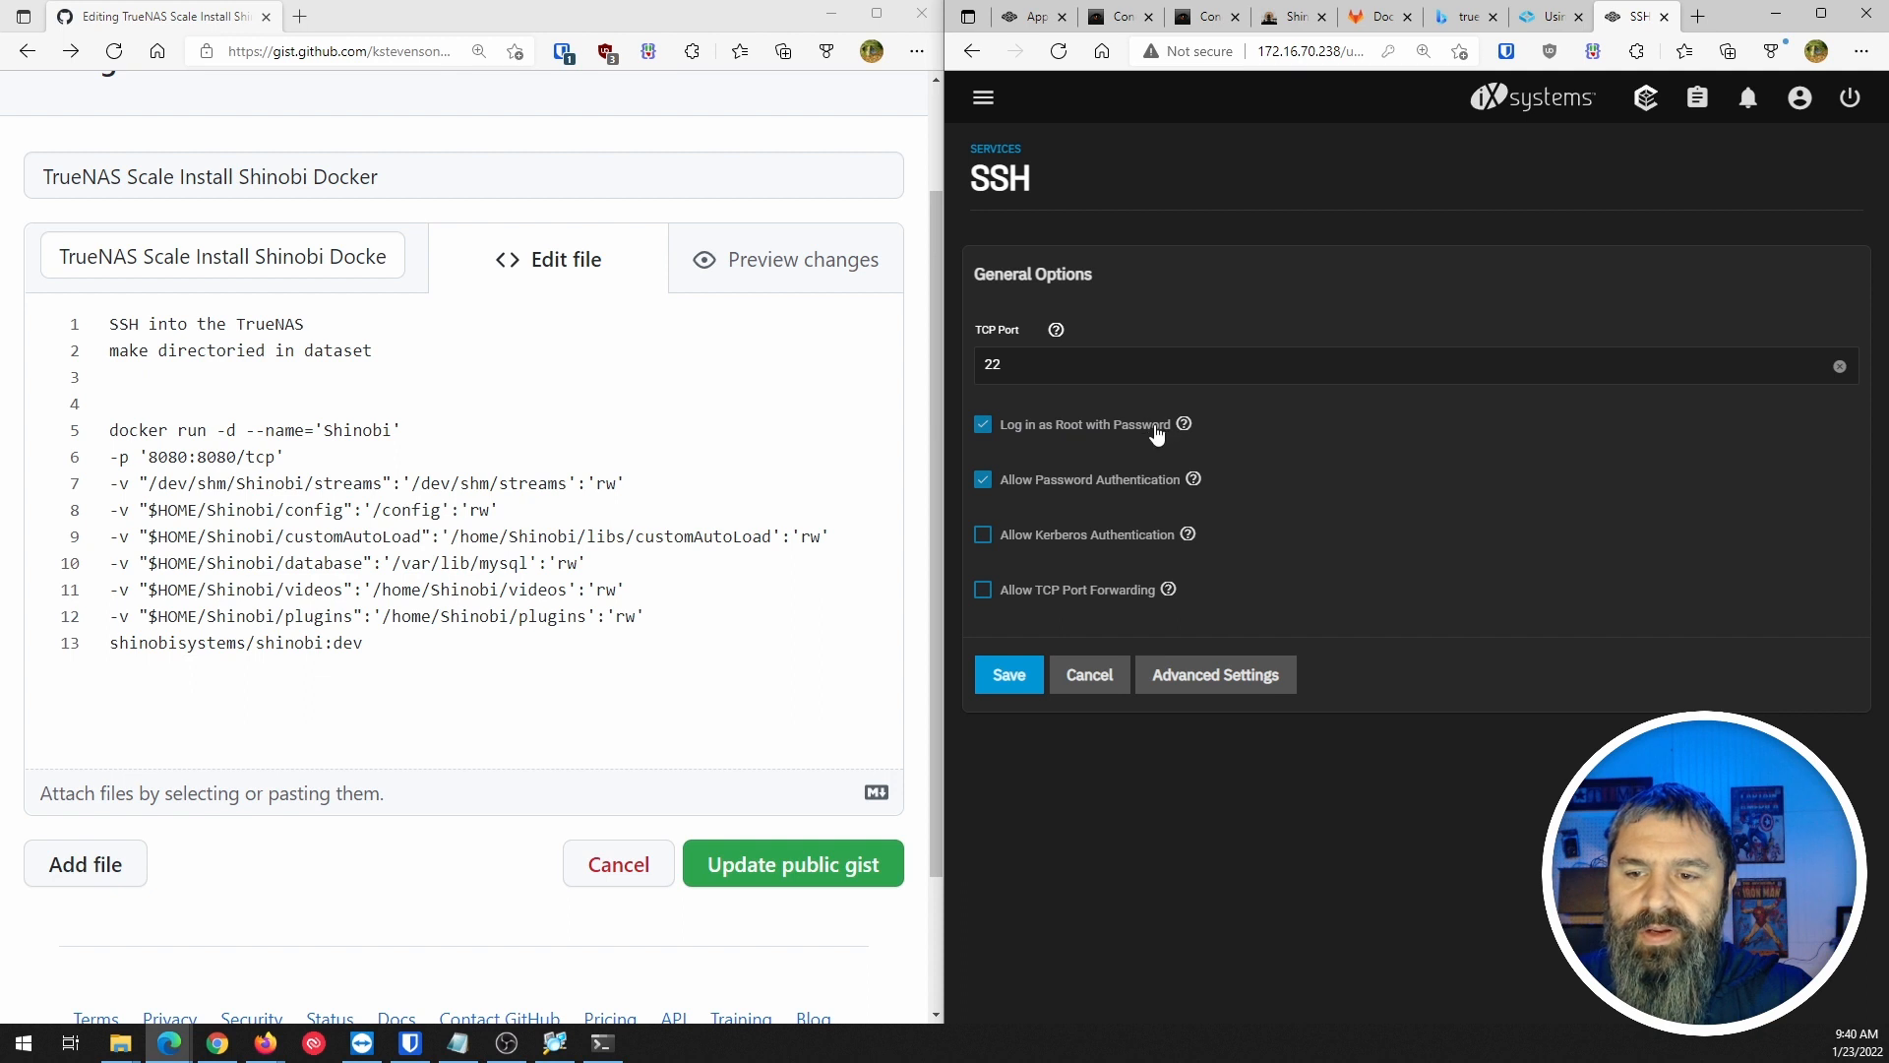
left_click(1089, 679)
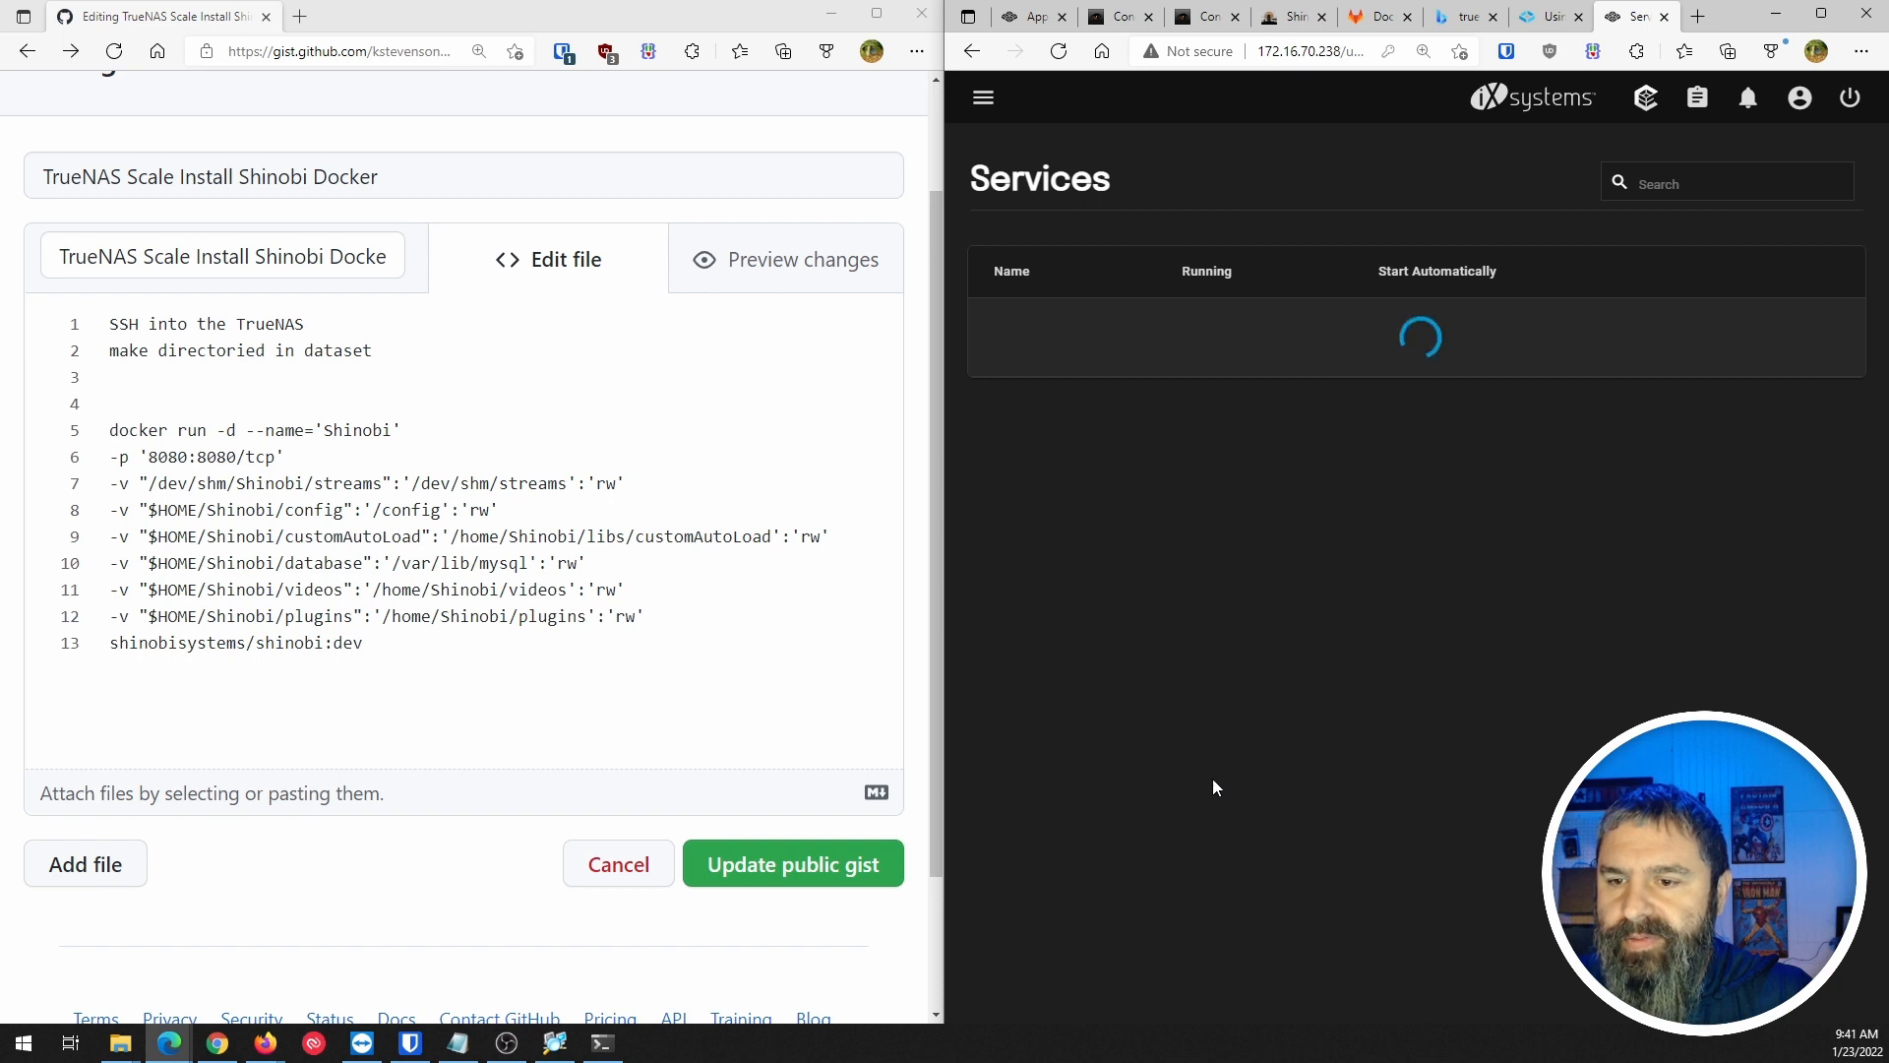
left_click(1304, 947)
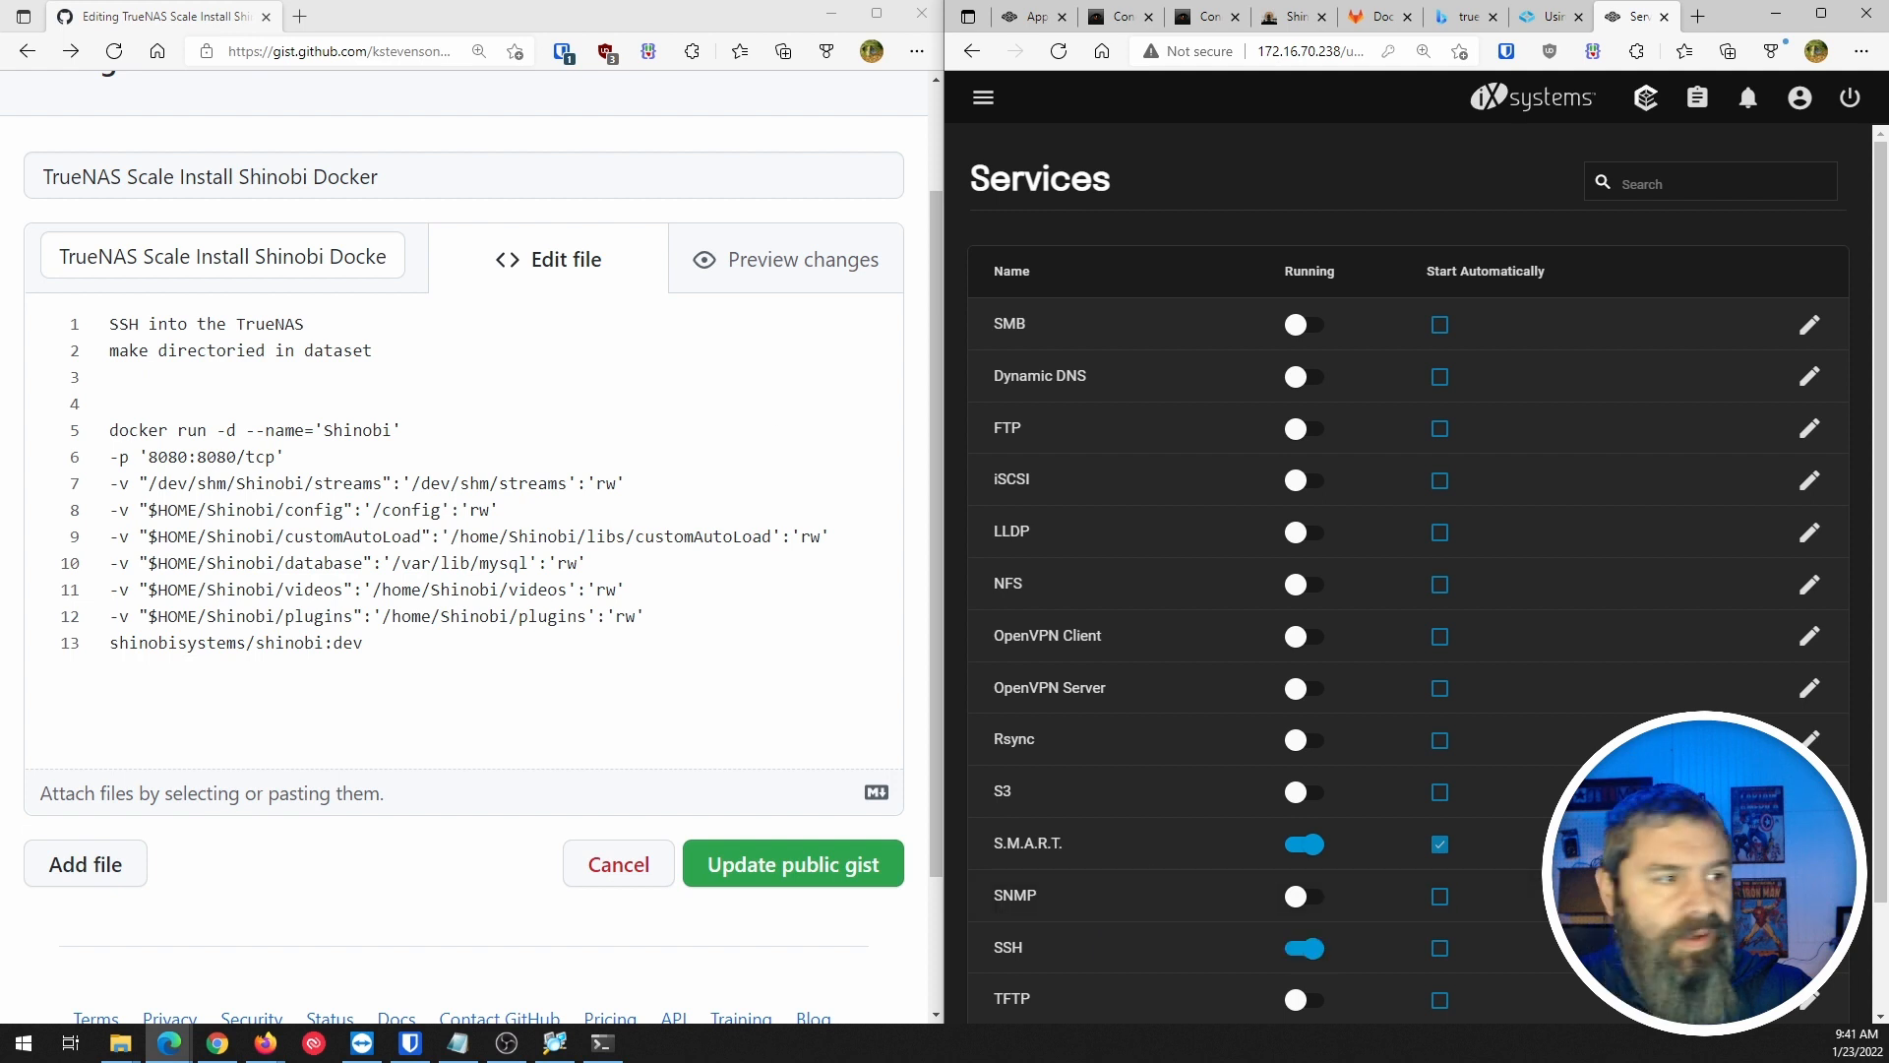
left_click_drag(0, 443, 913, 210)
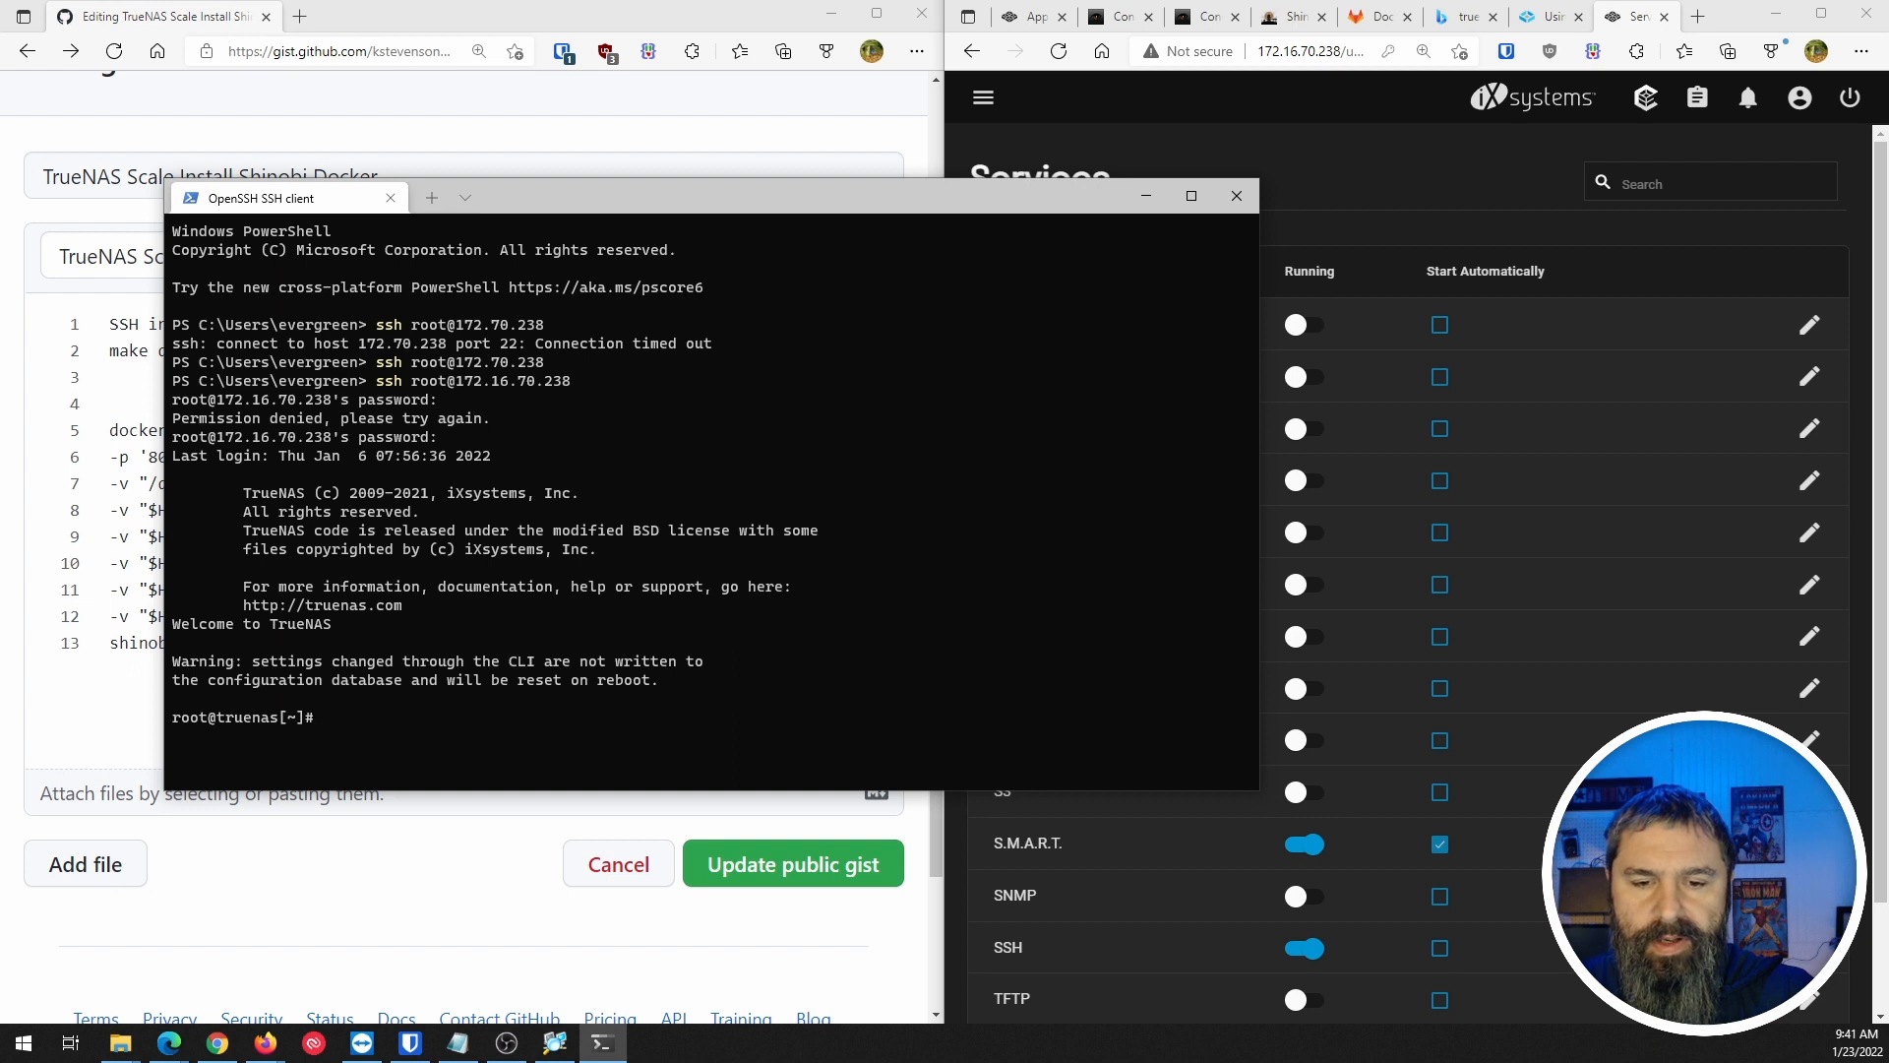
Run clear in the root SSH session, then return to TrueNAS and open its navigation menu.
type("c")
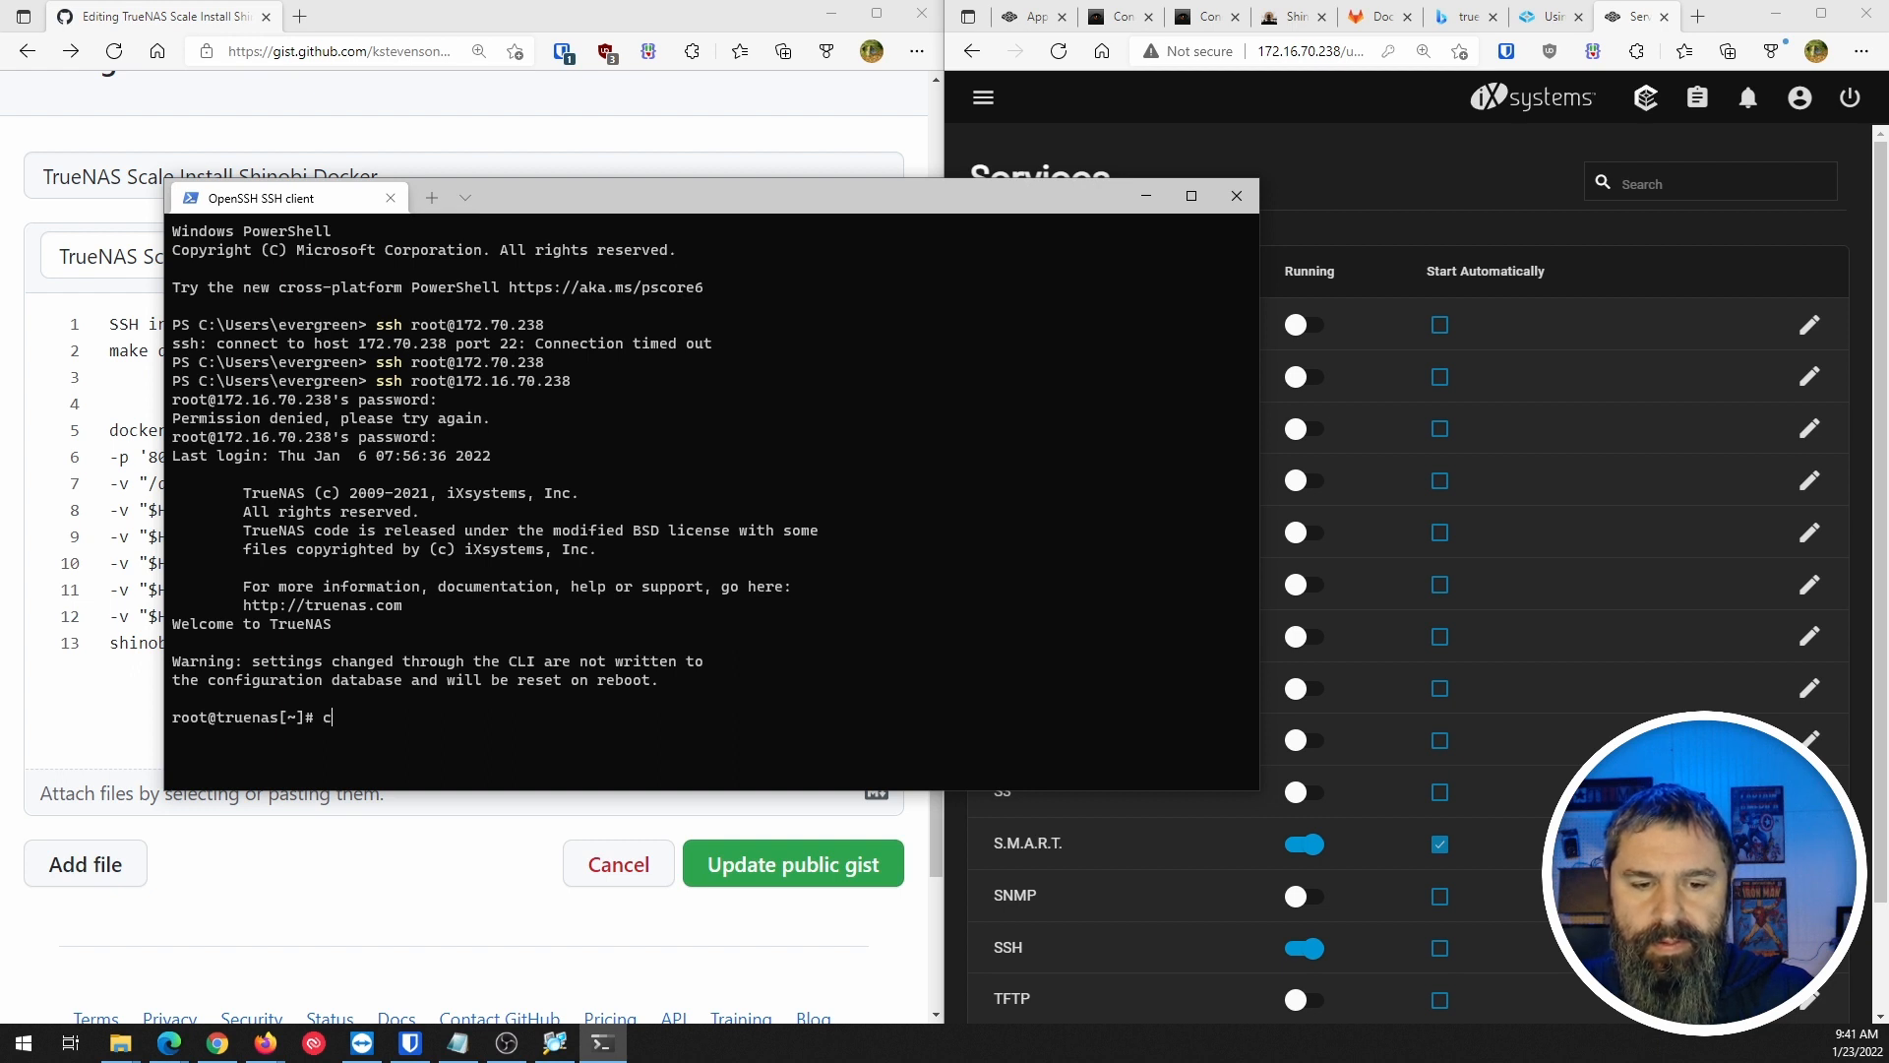
type("lear")
key("Return")
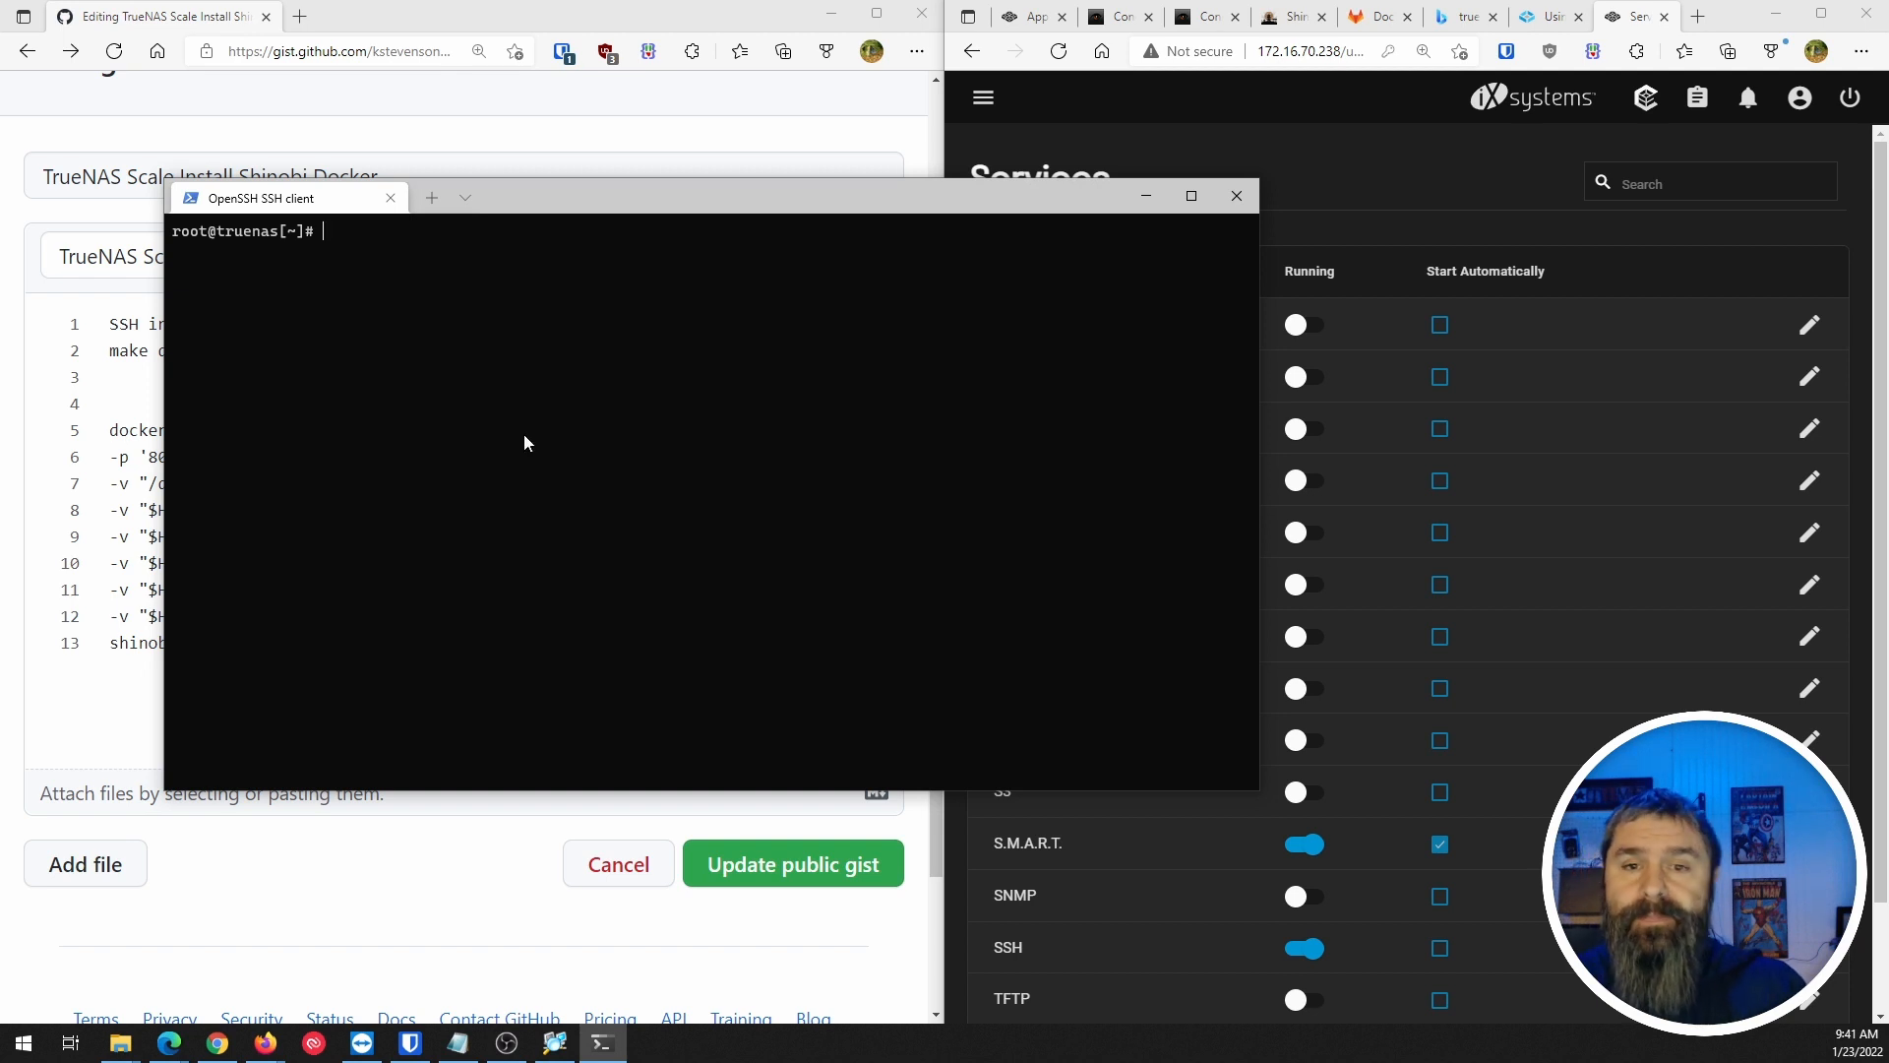
left_click_drag(647, 209, 1219, 216)
left_click(1031, 17)
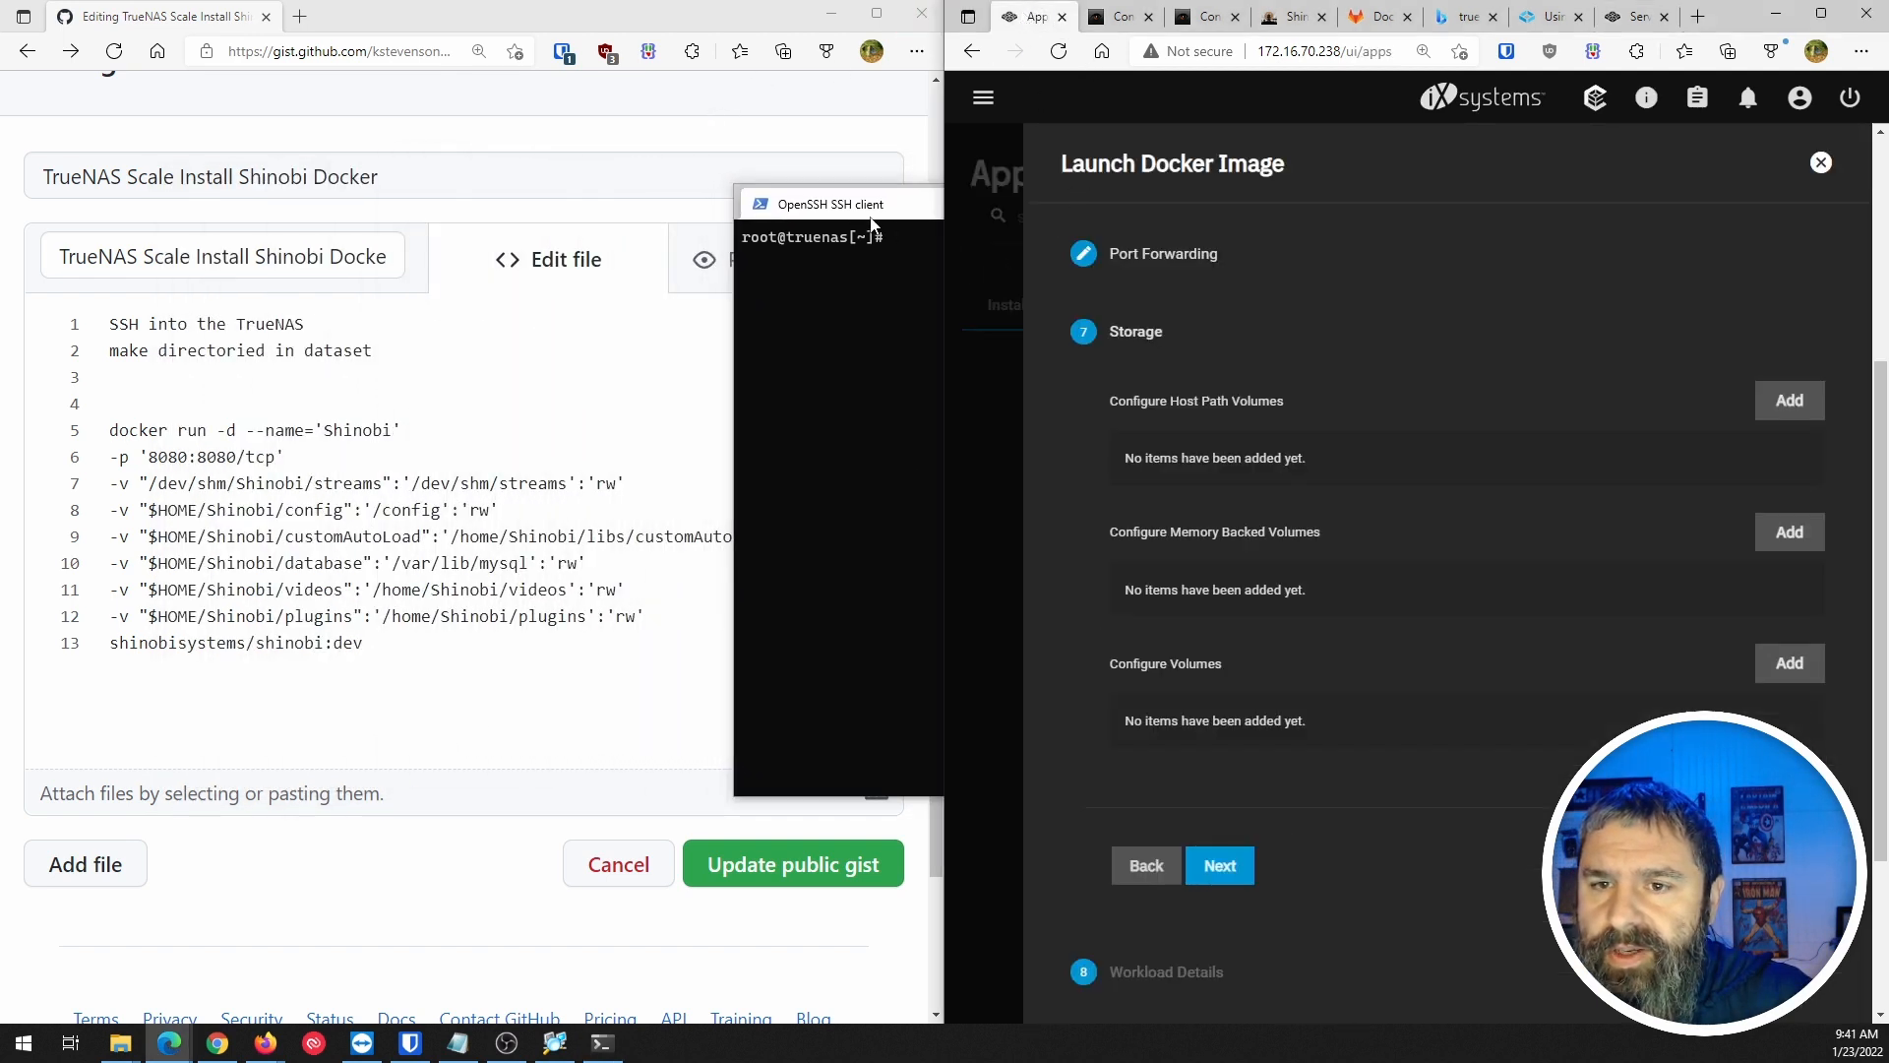
left_click(913, 224)
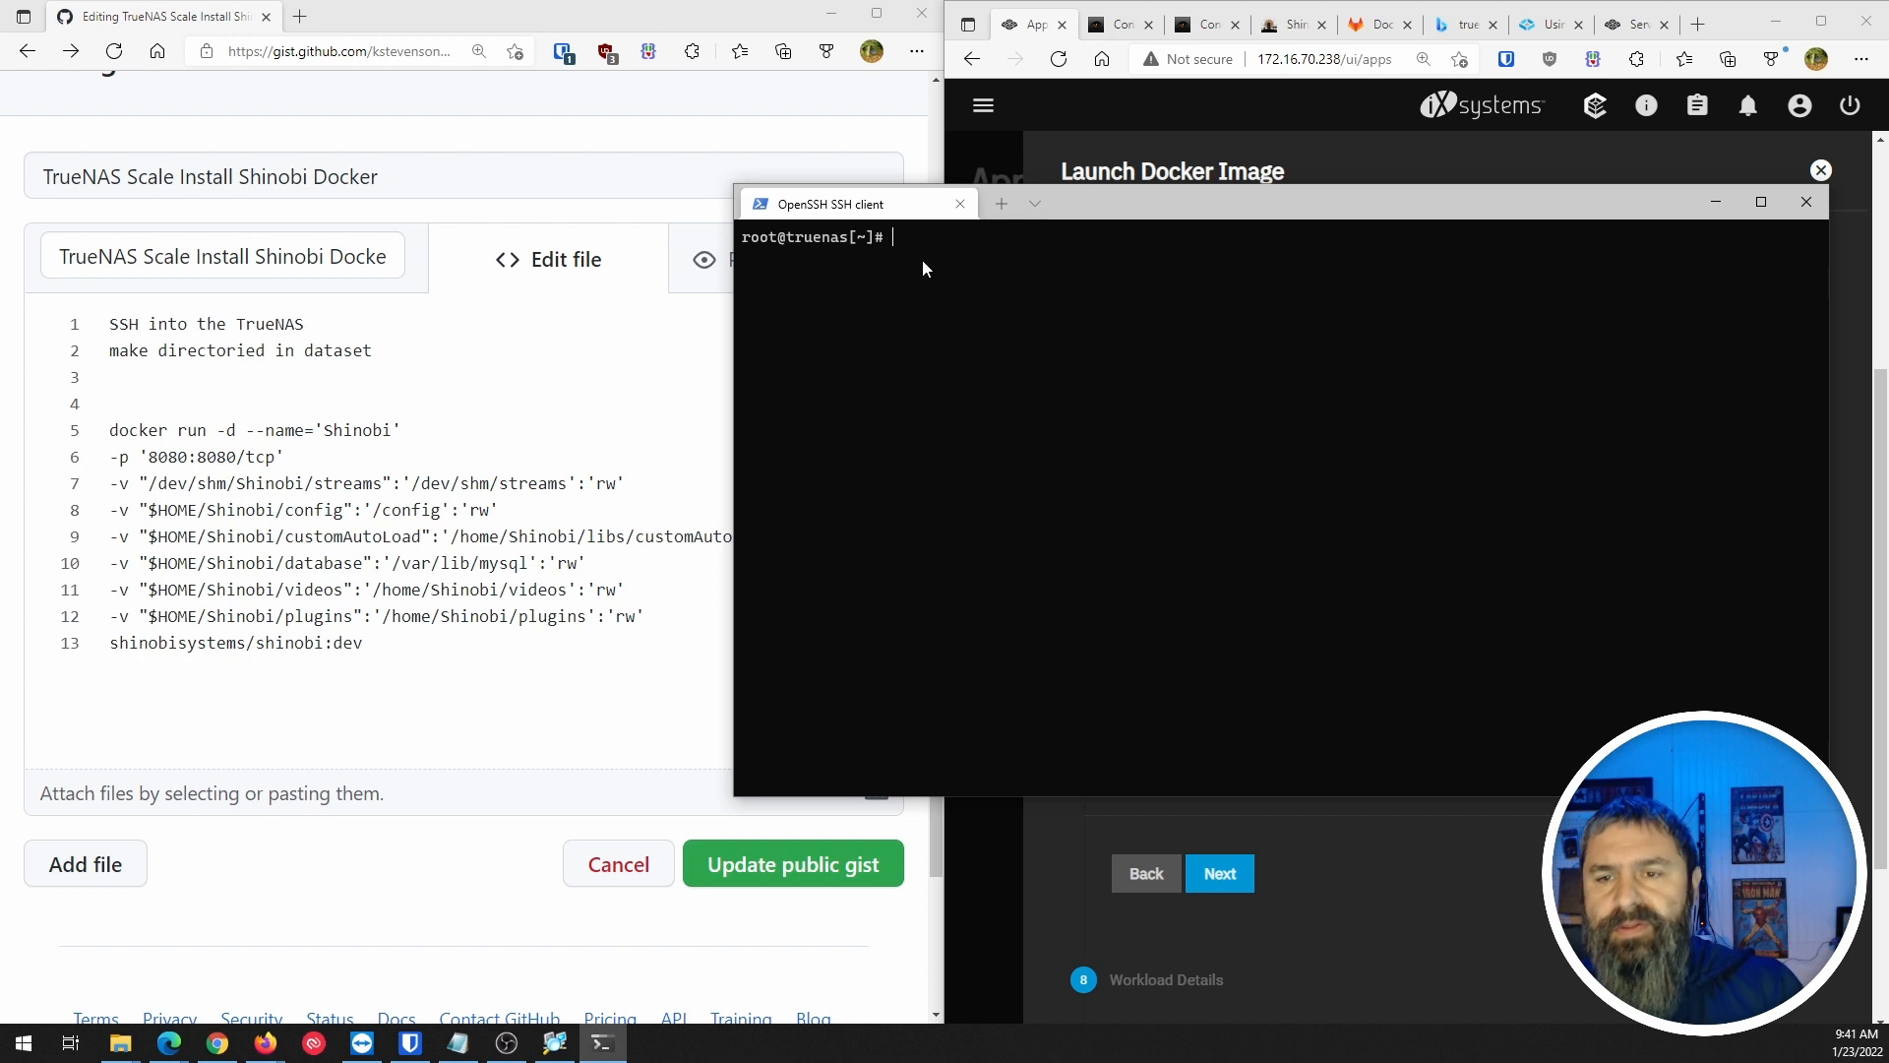
left_click(1634, 24)
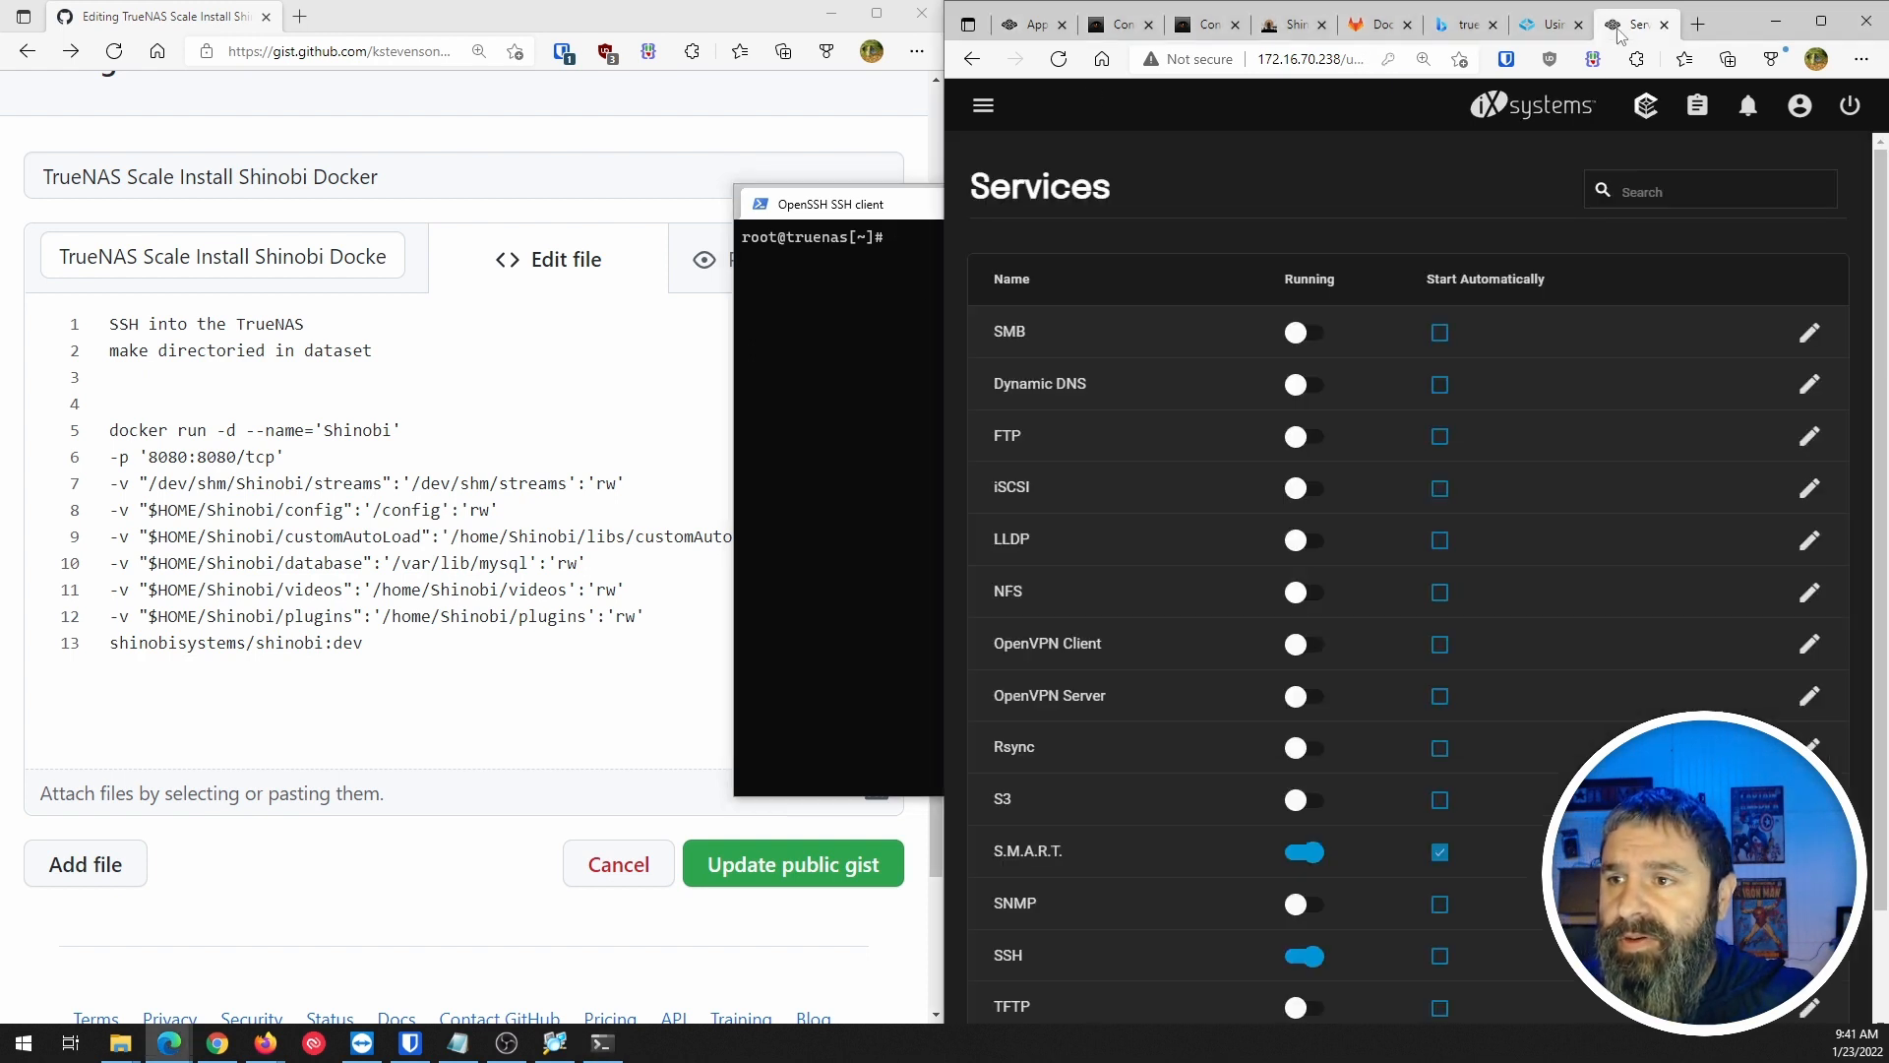
left_click(983, 105)
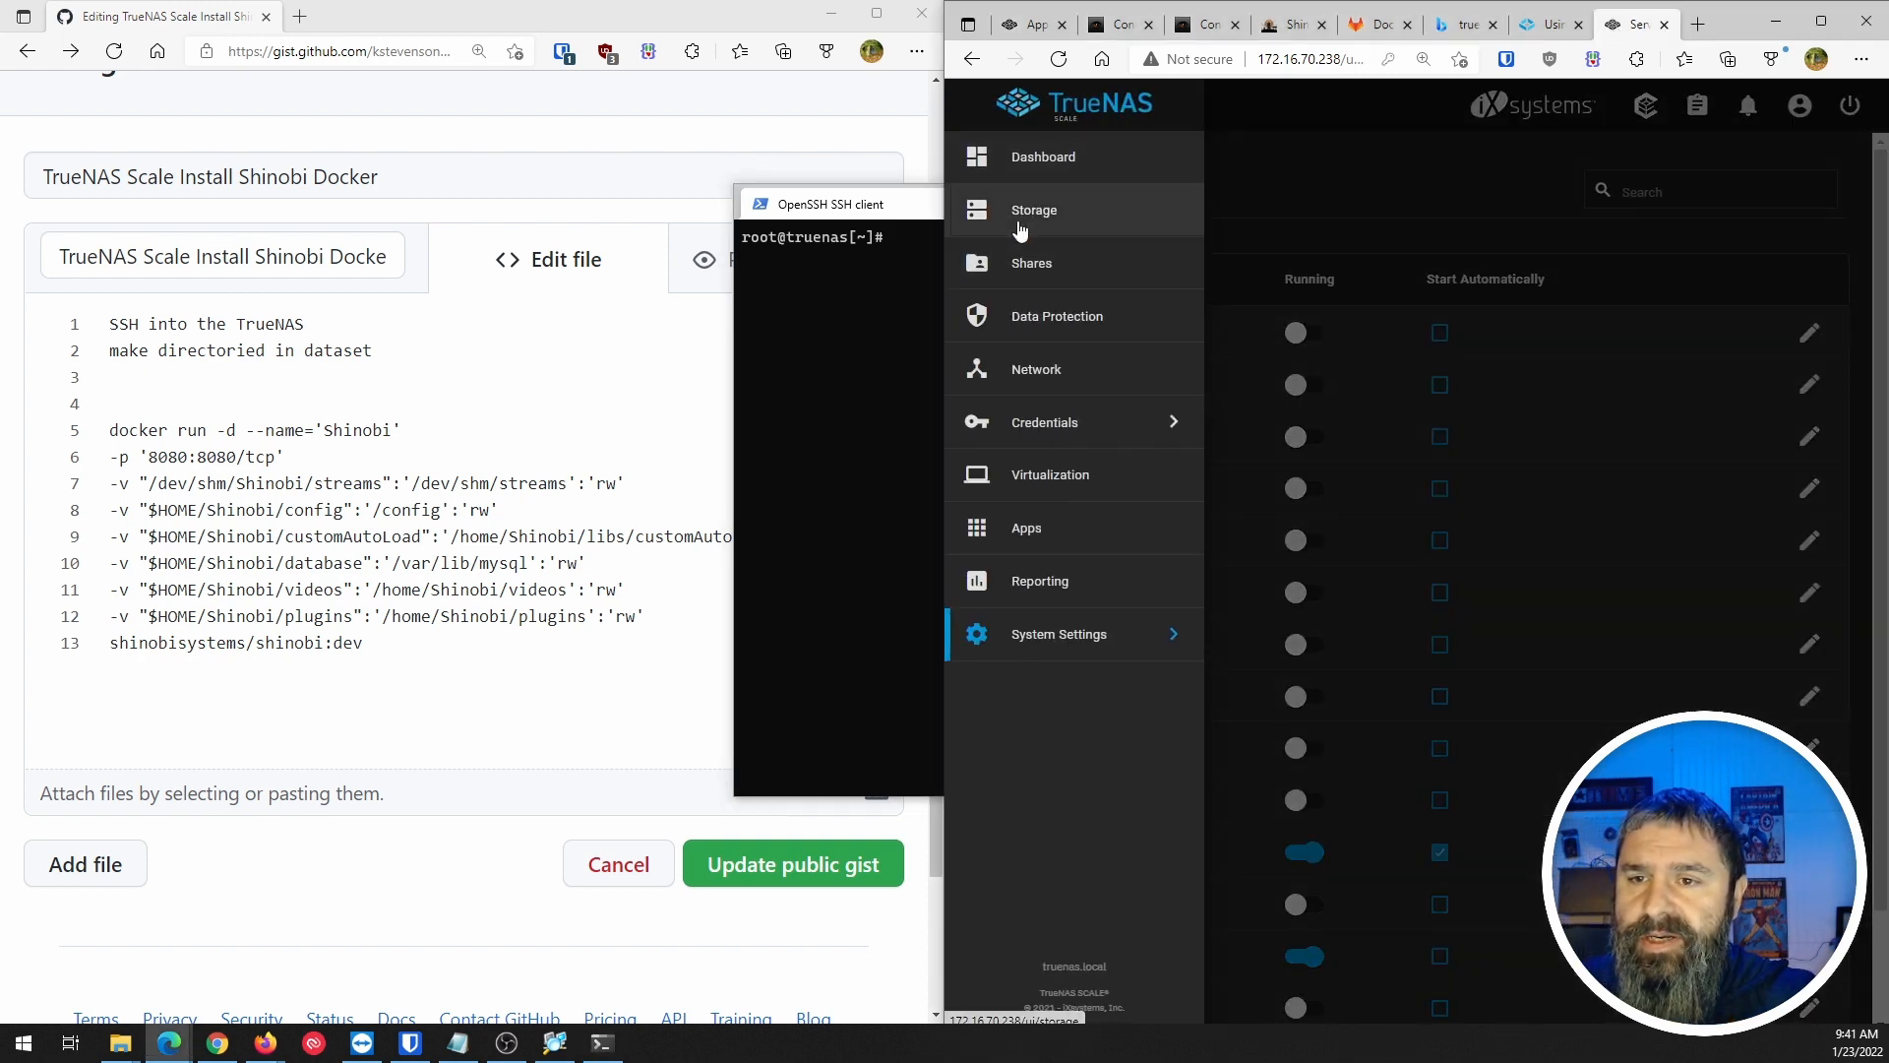
On the Storage page, add and save a dataset named shinobidata under Tank.
left_click(1019, 226)
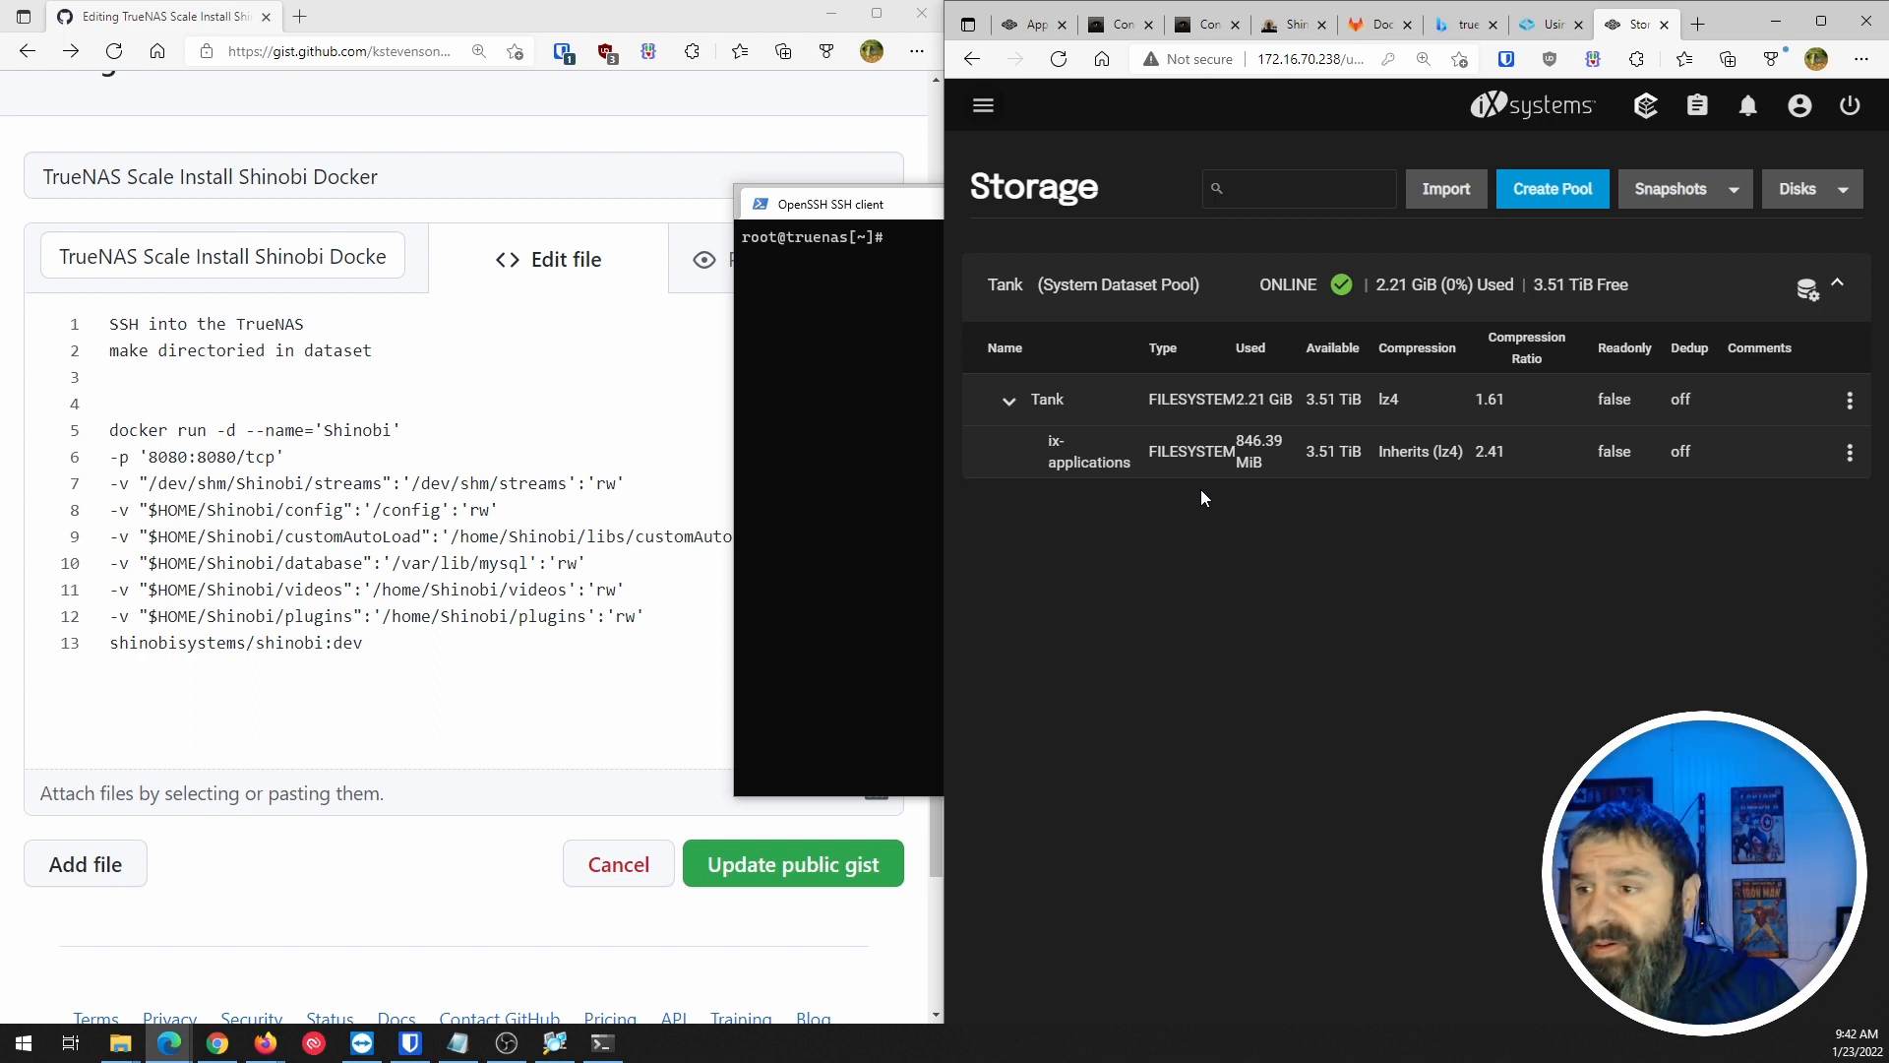
left_click(1808, 290)
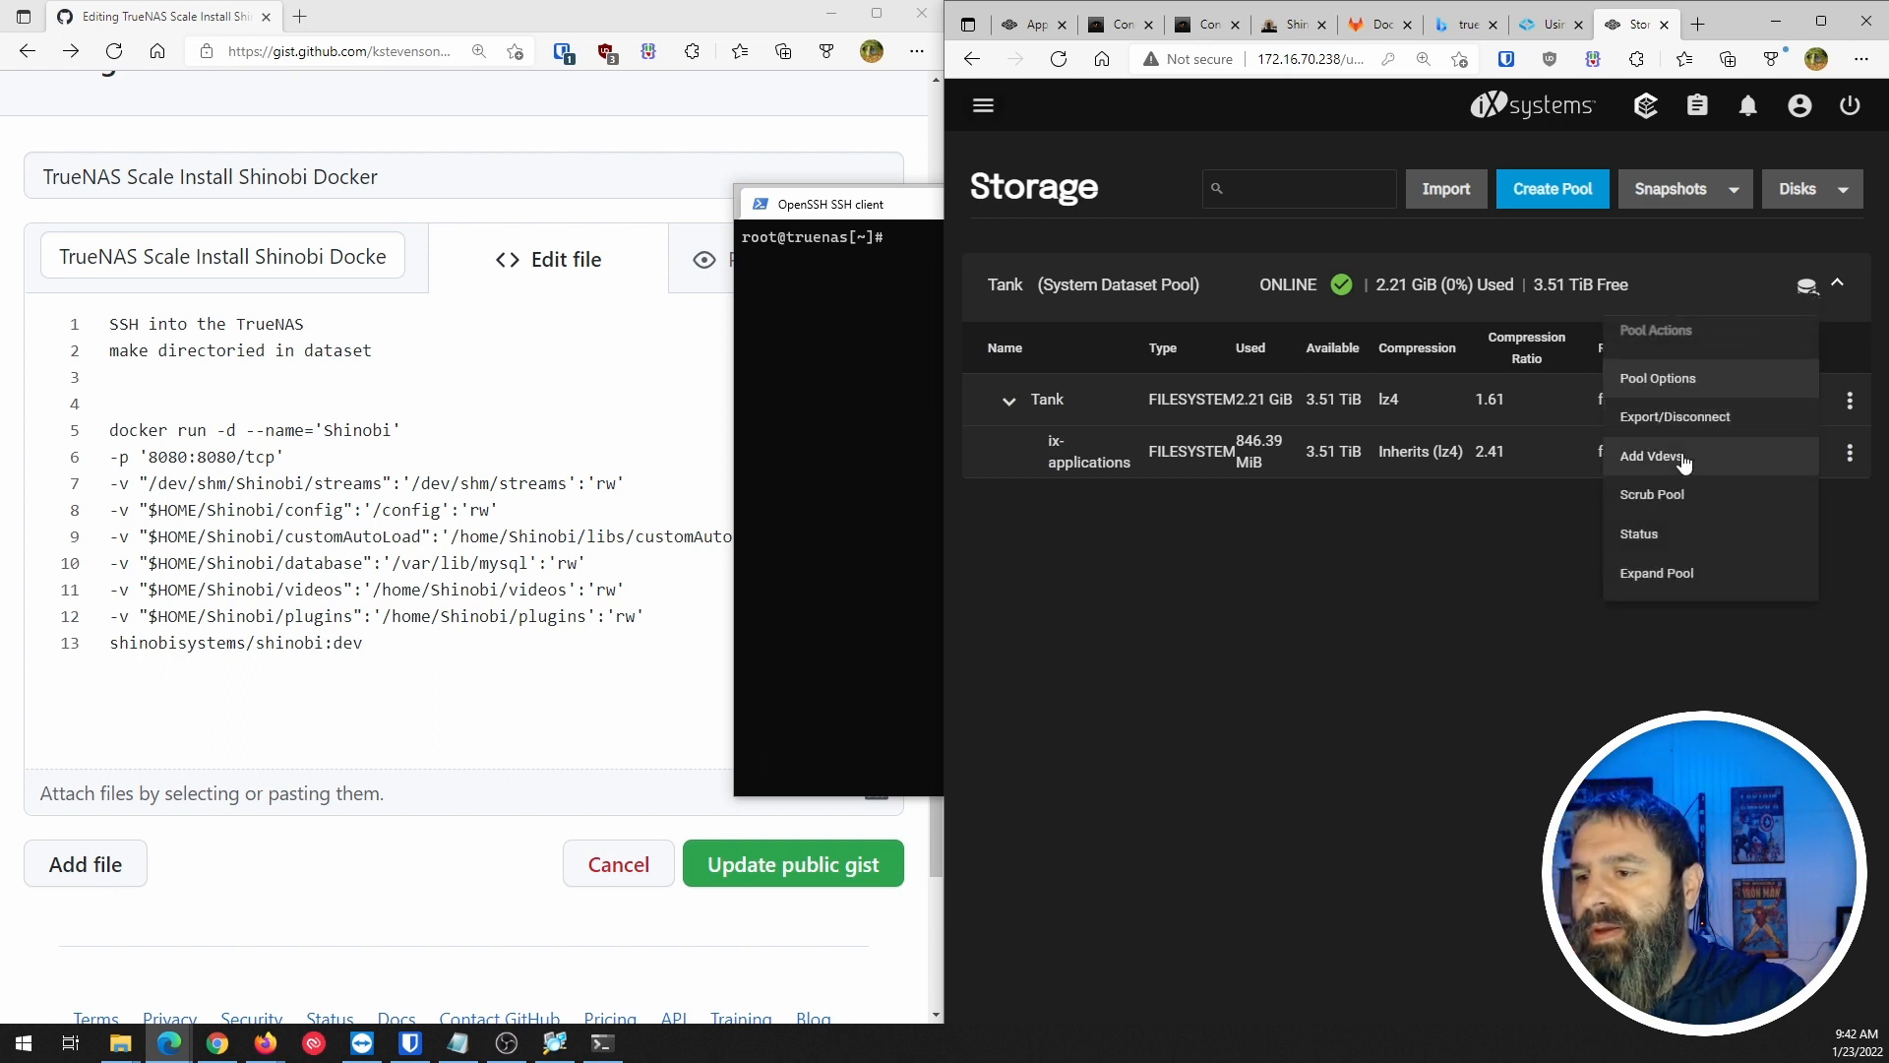
left_click(1477, 620)
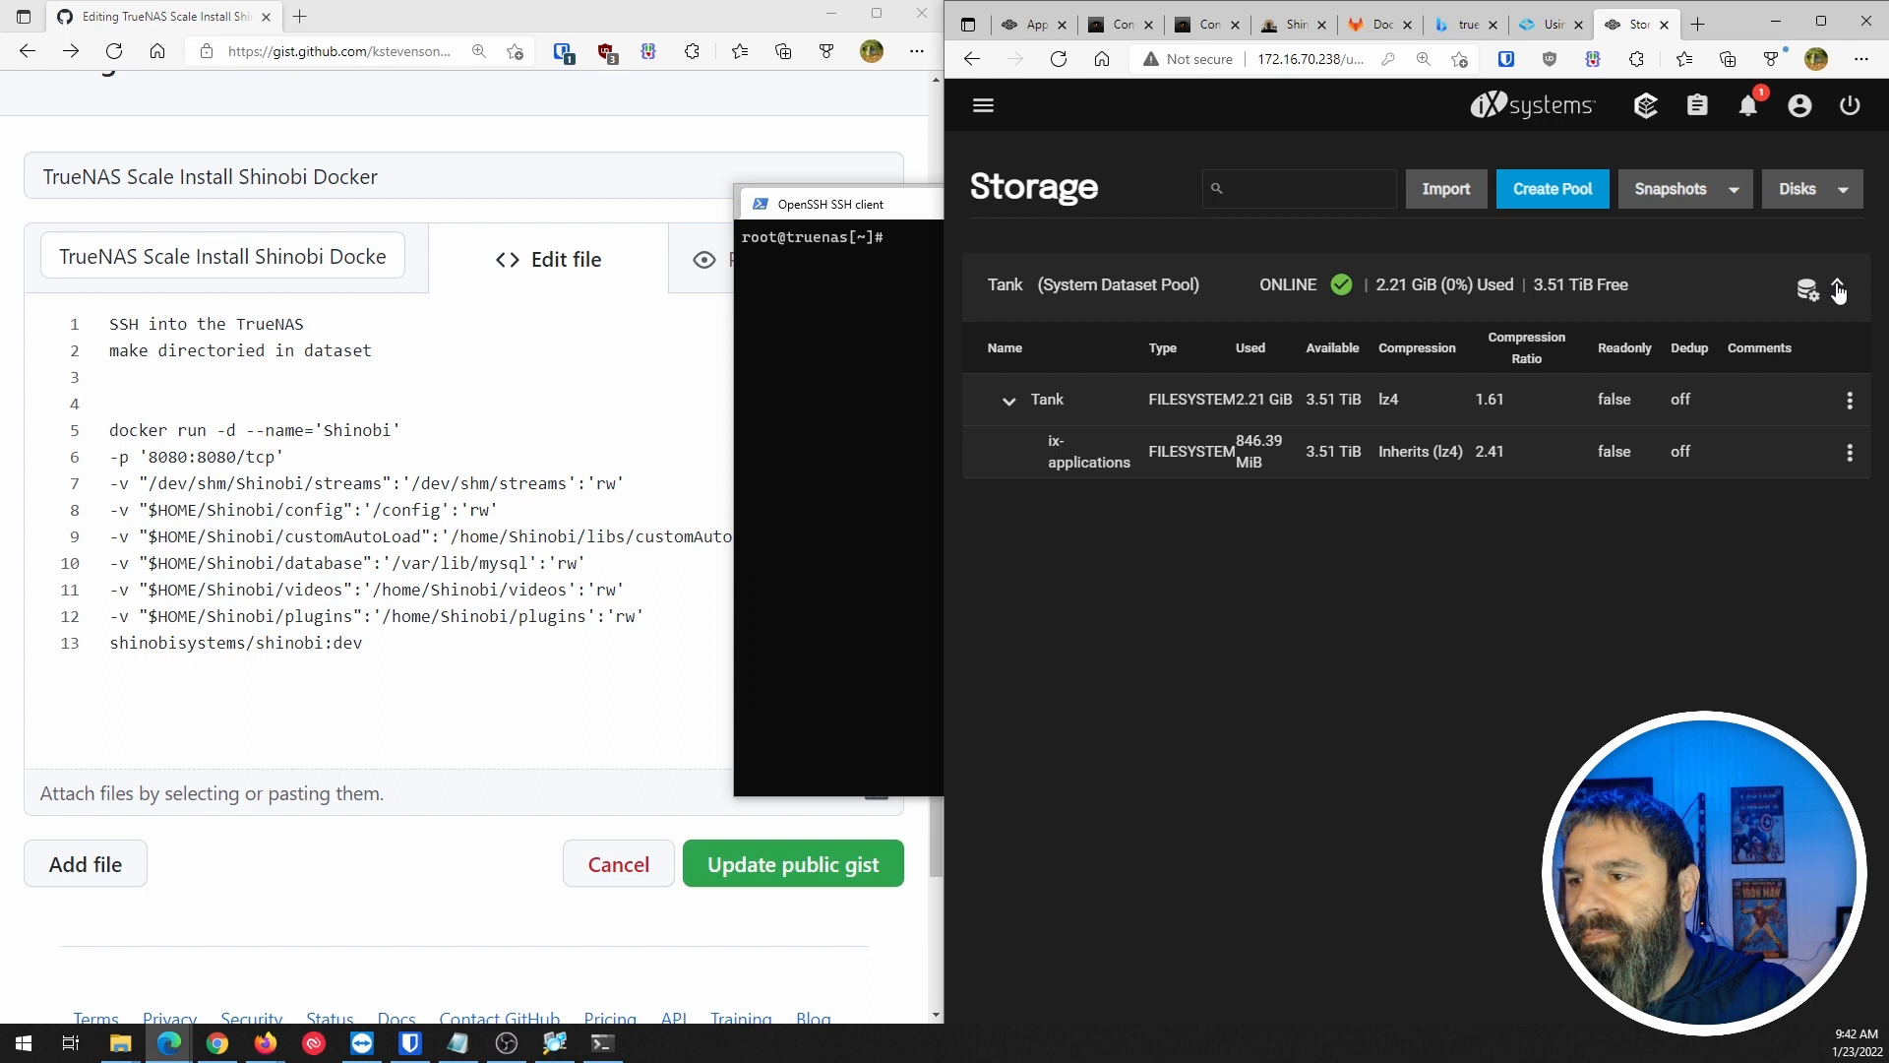
left_click(1850, 400)
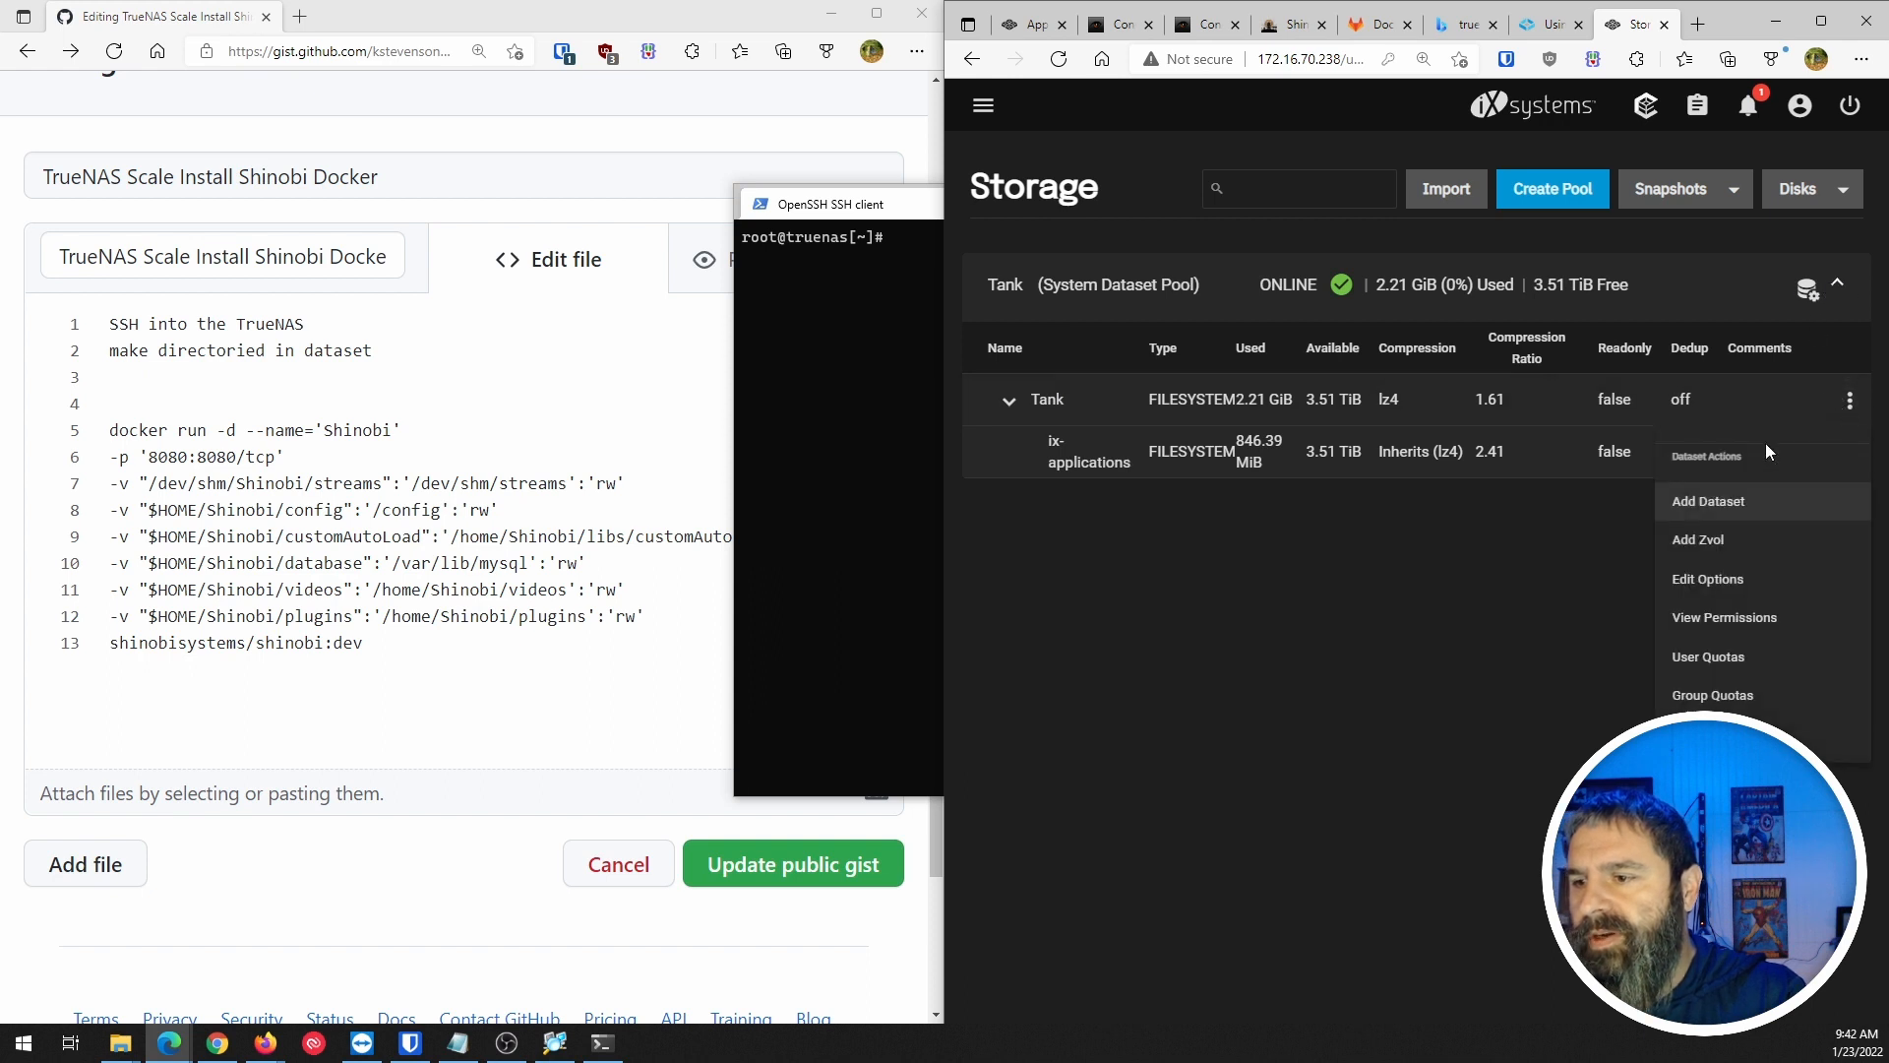
left_click(1702, 499)
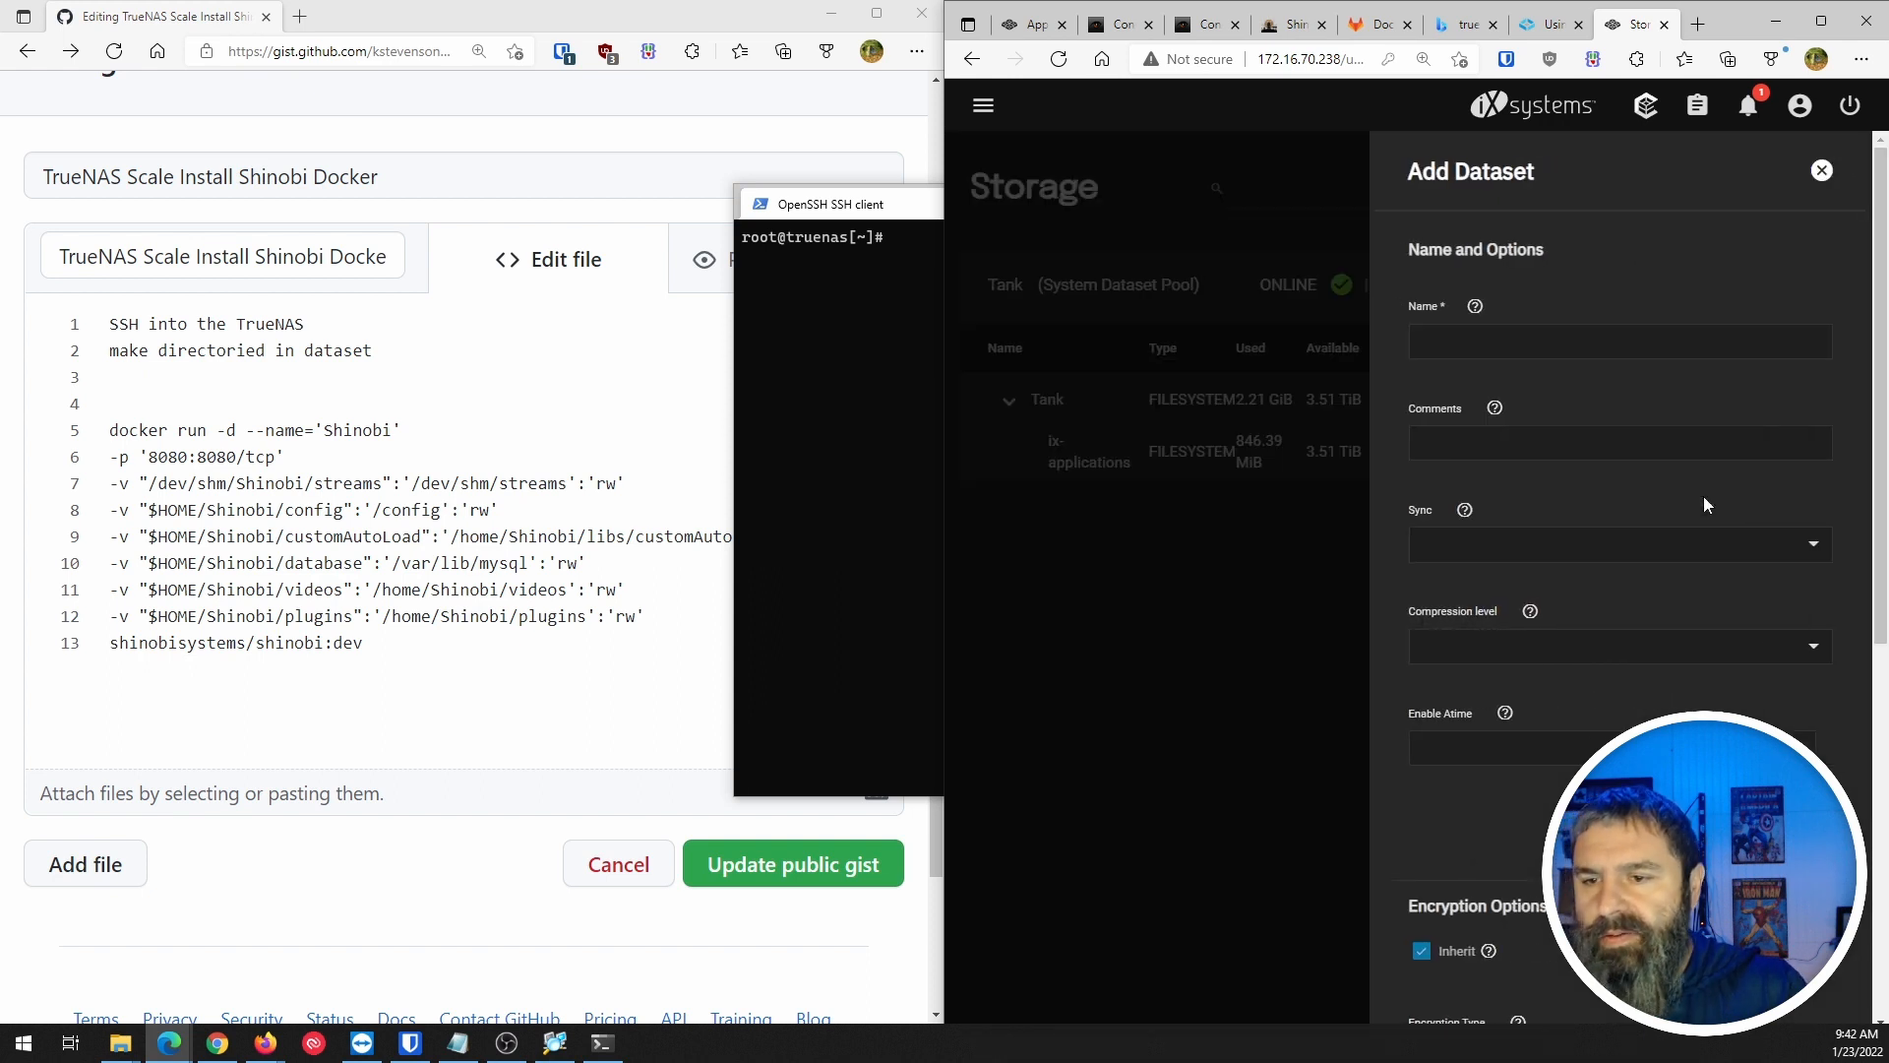
left_click(1453, 341)
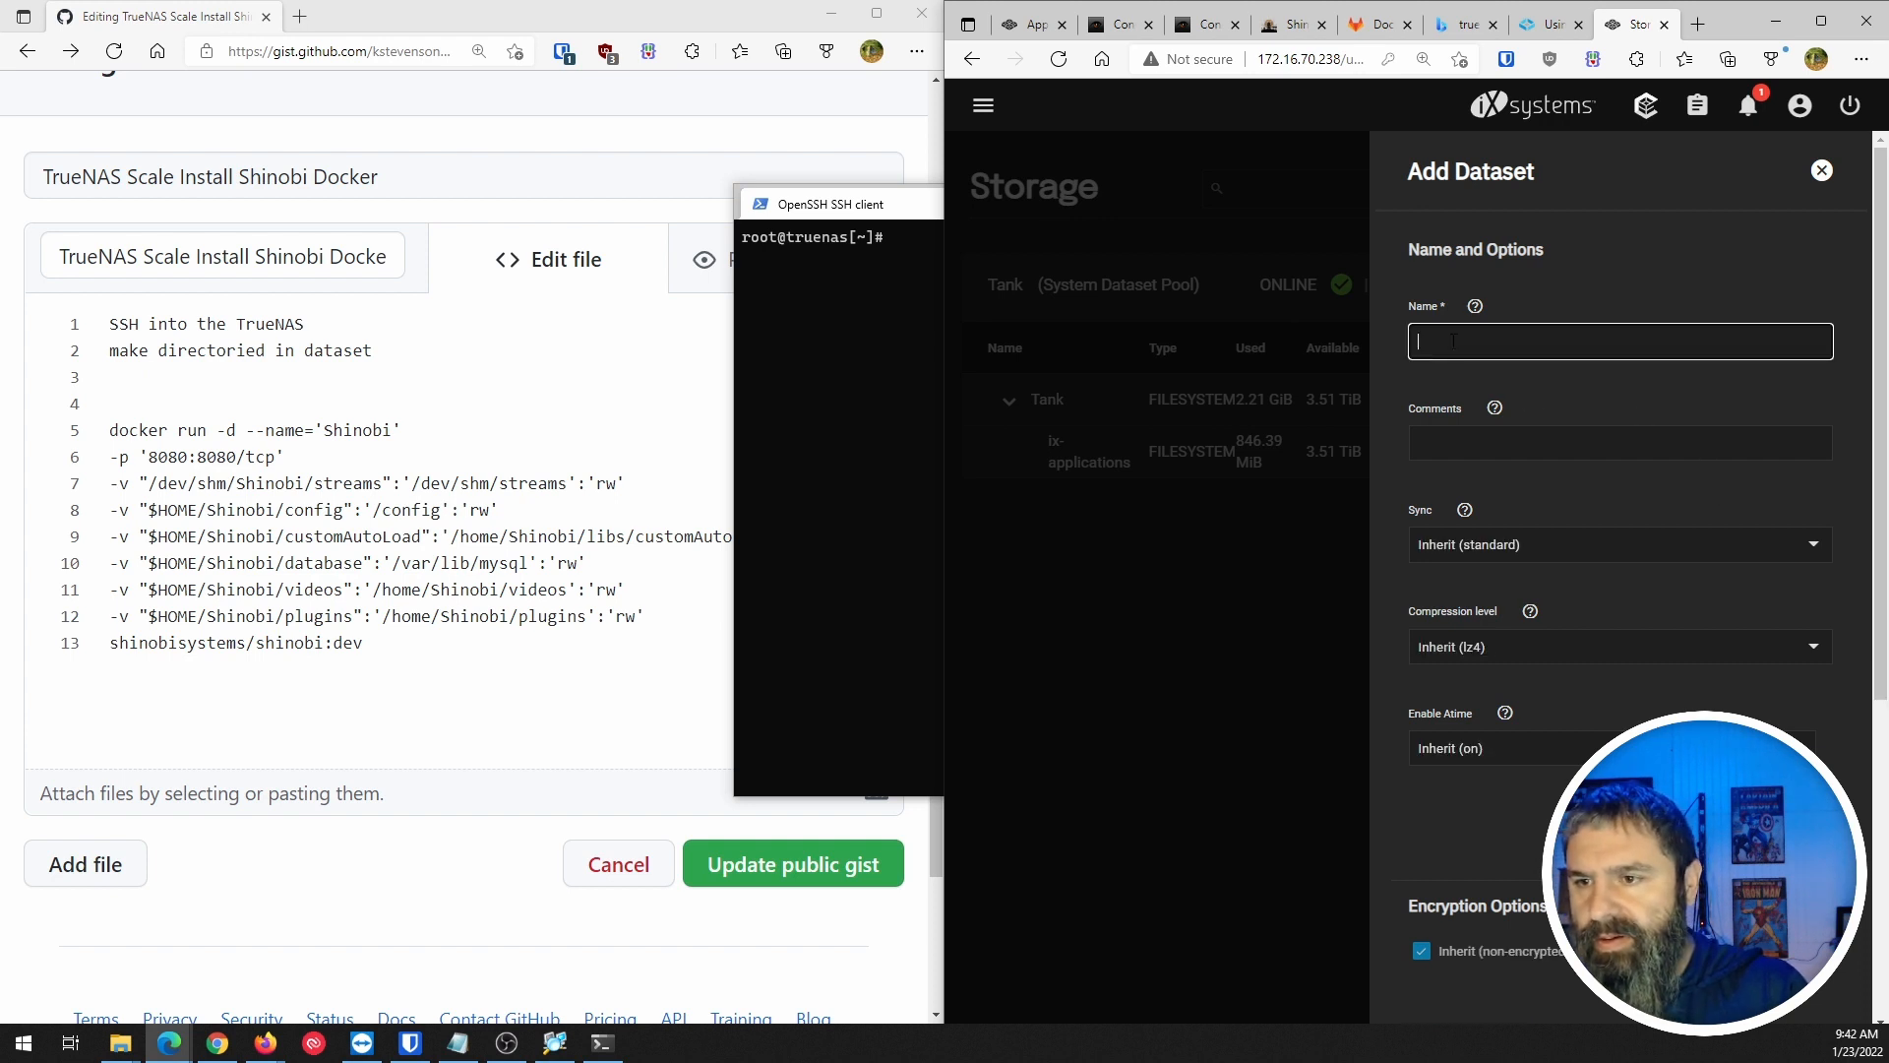
type("shi")
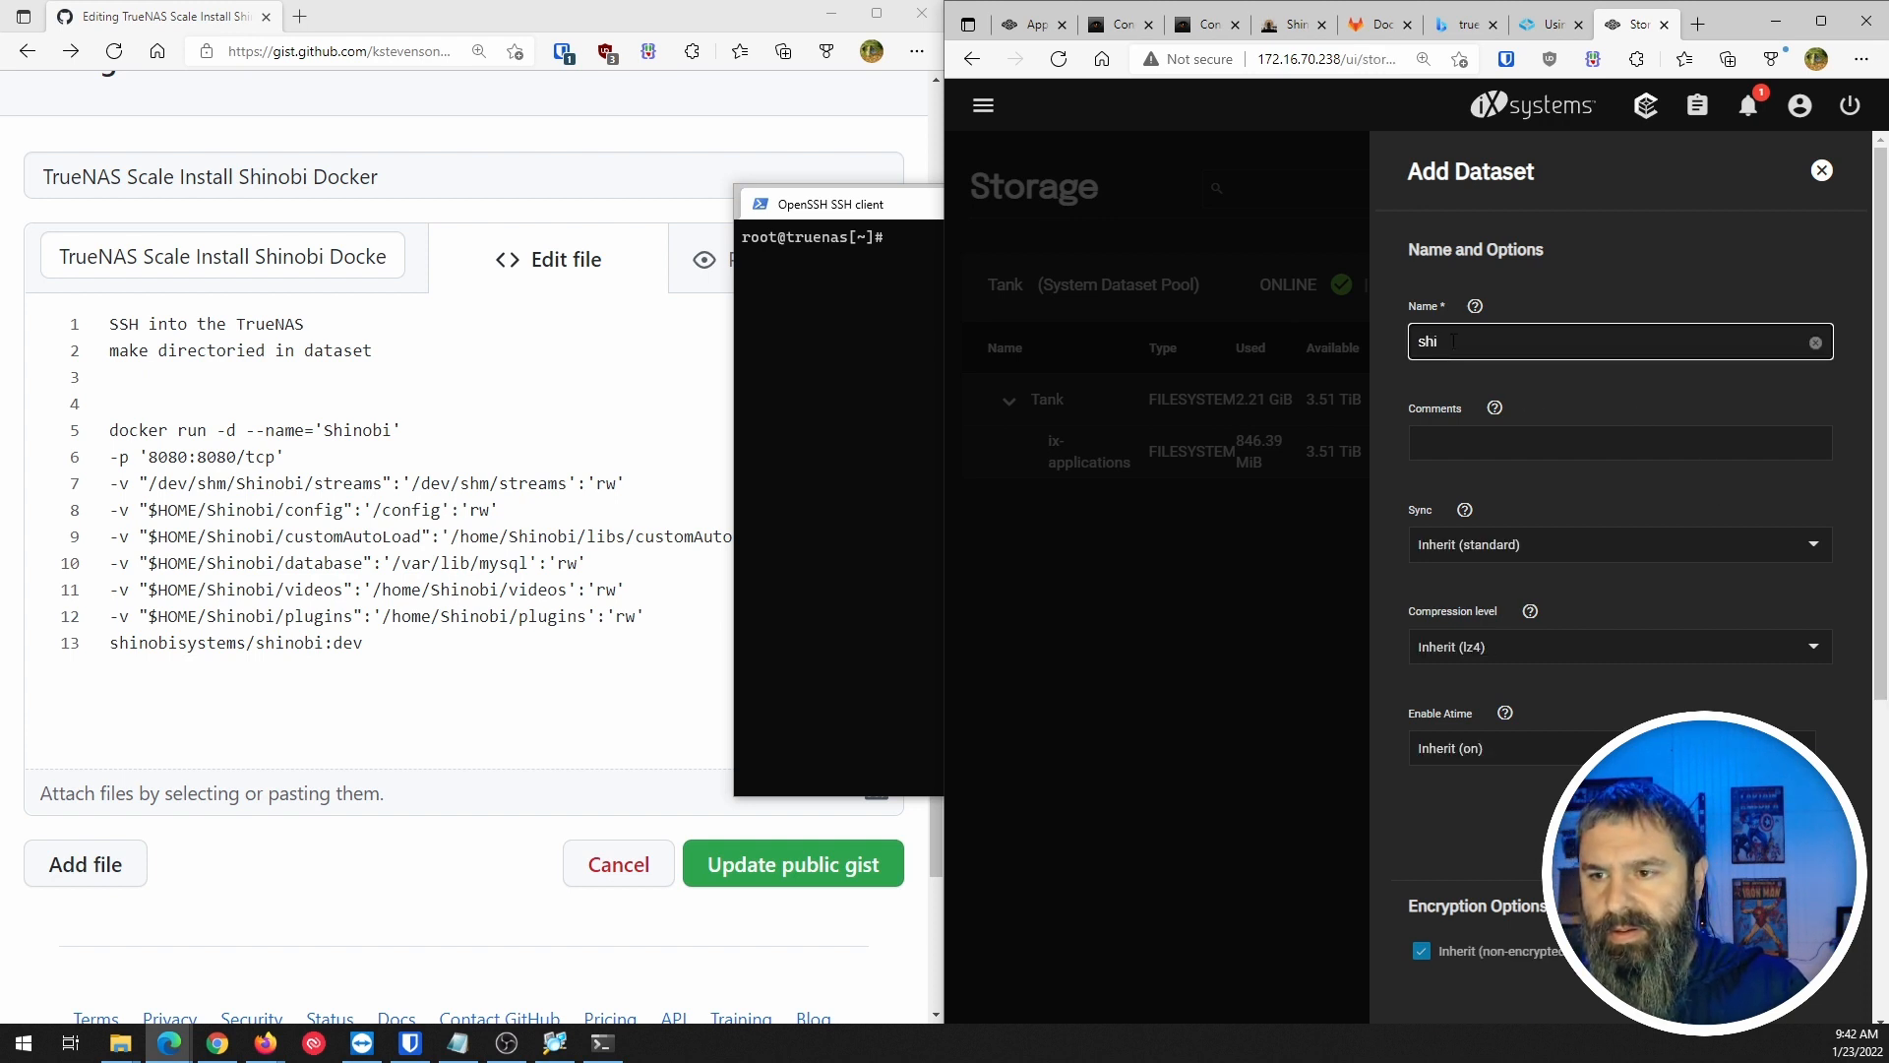
type("no")
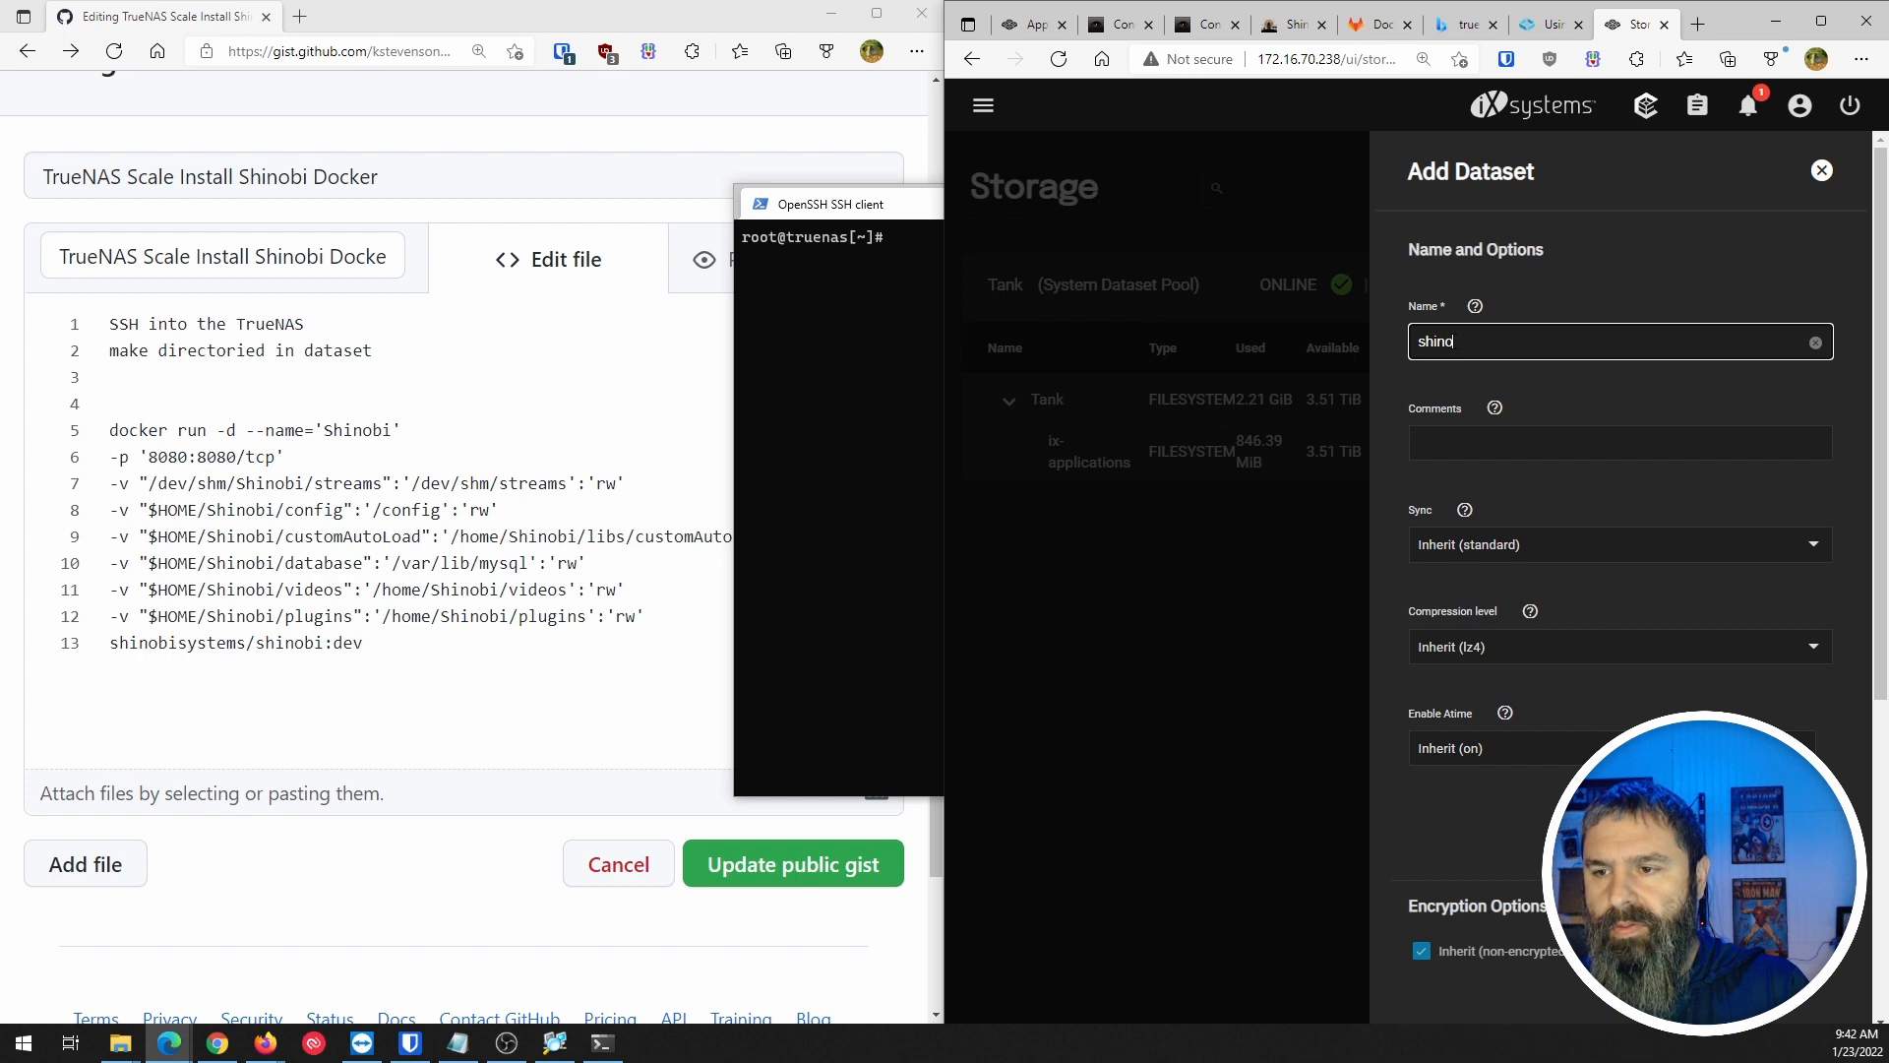
type("bi")
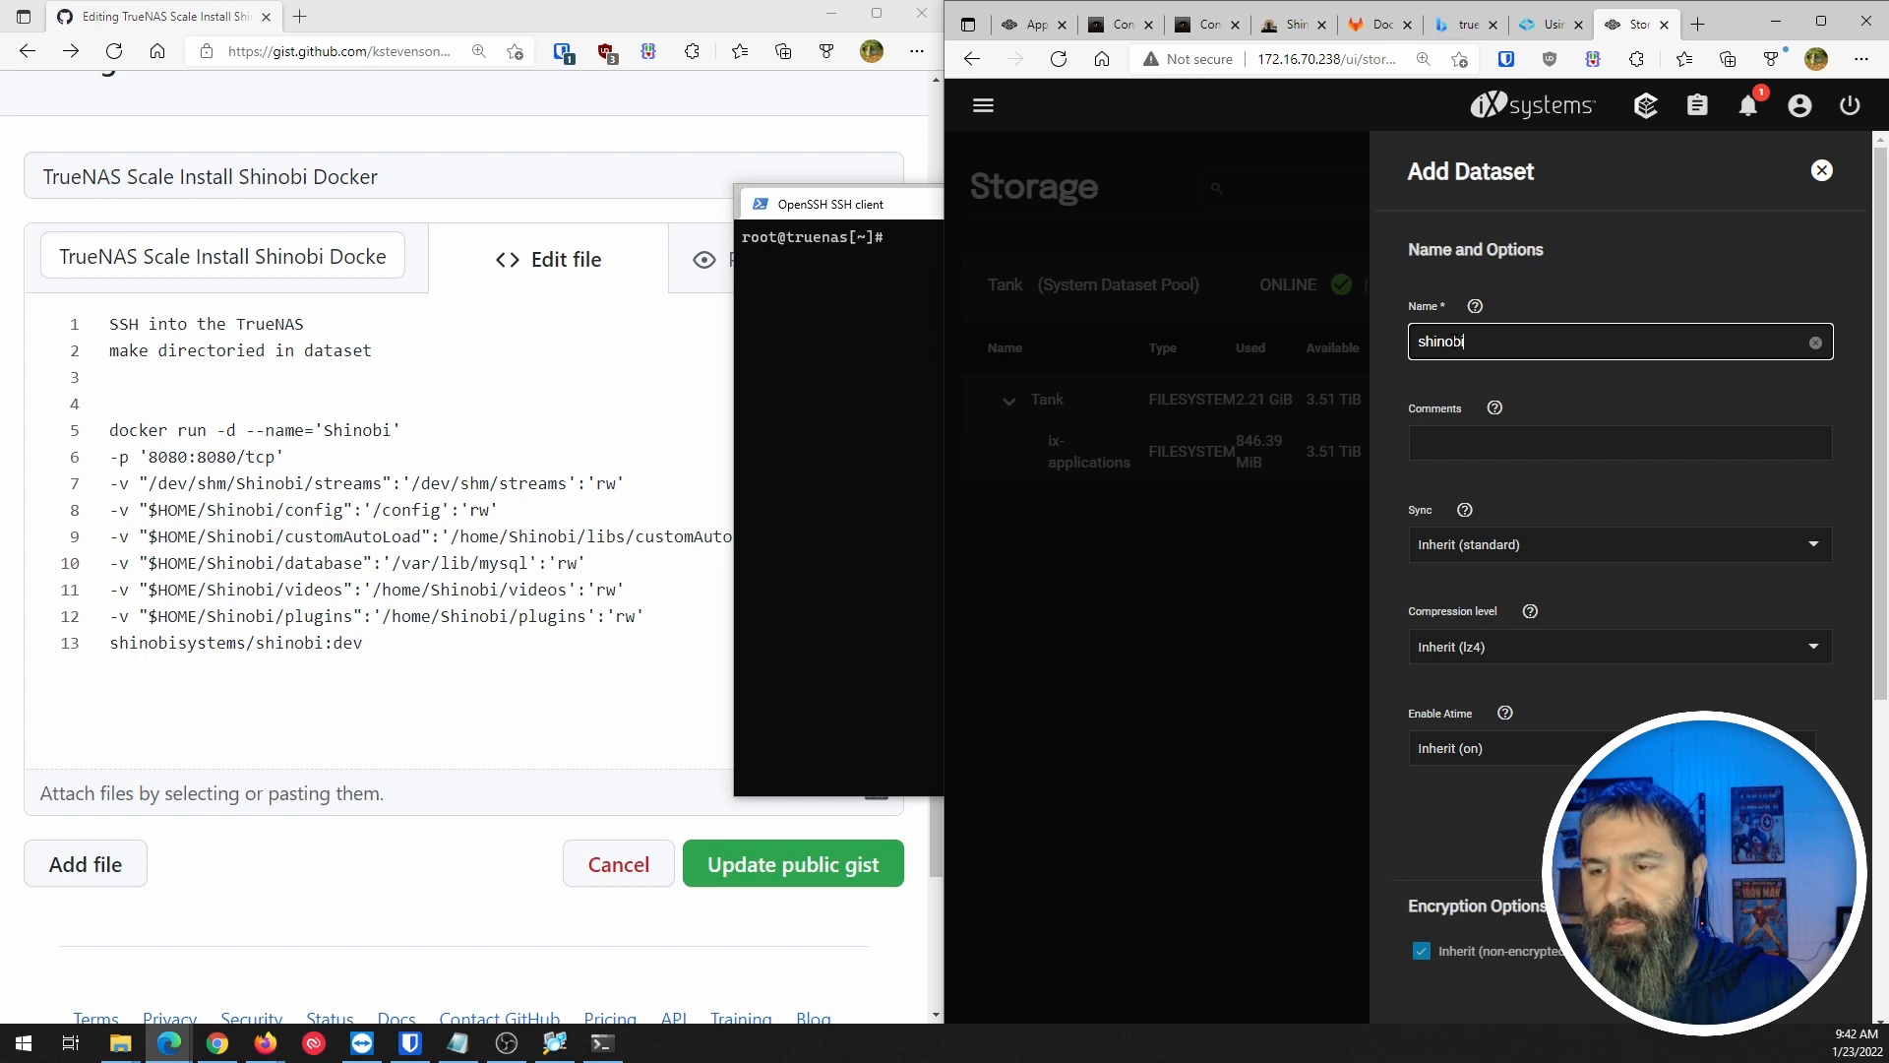
type("data")
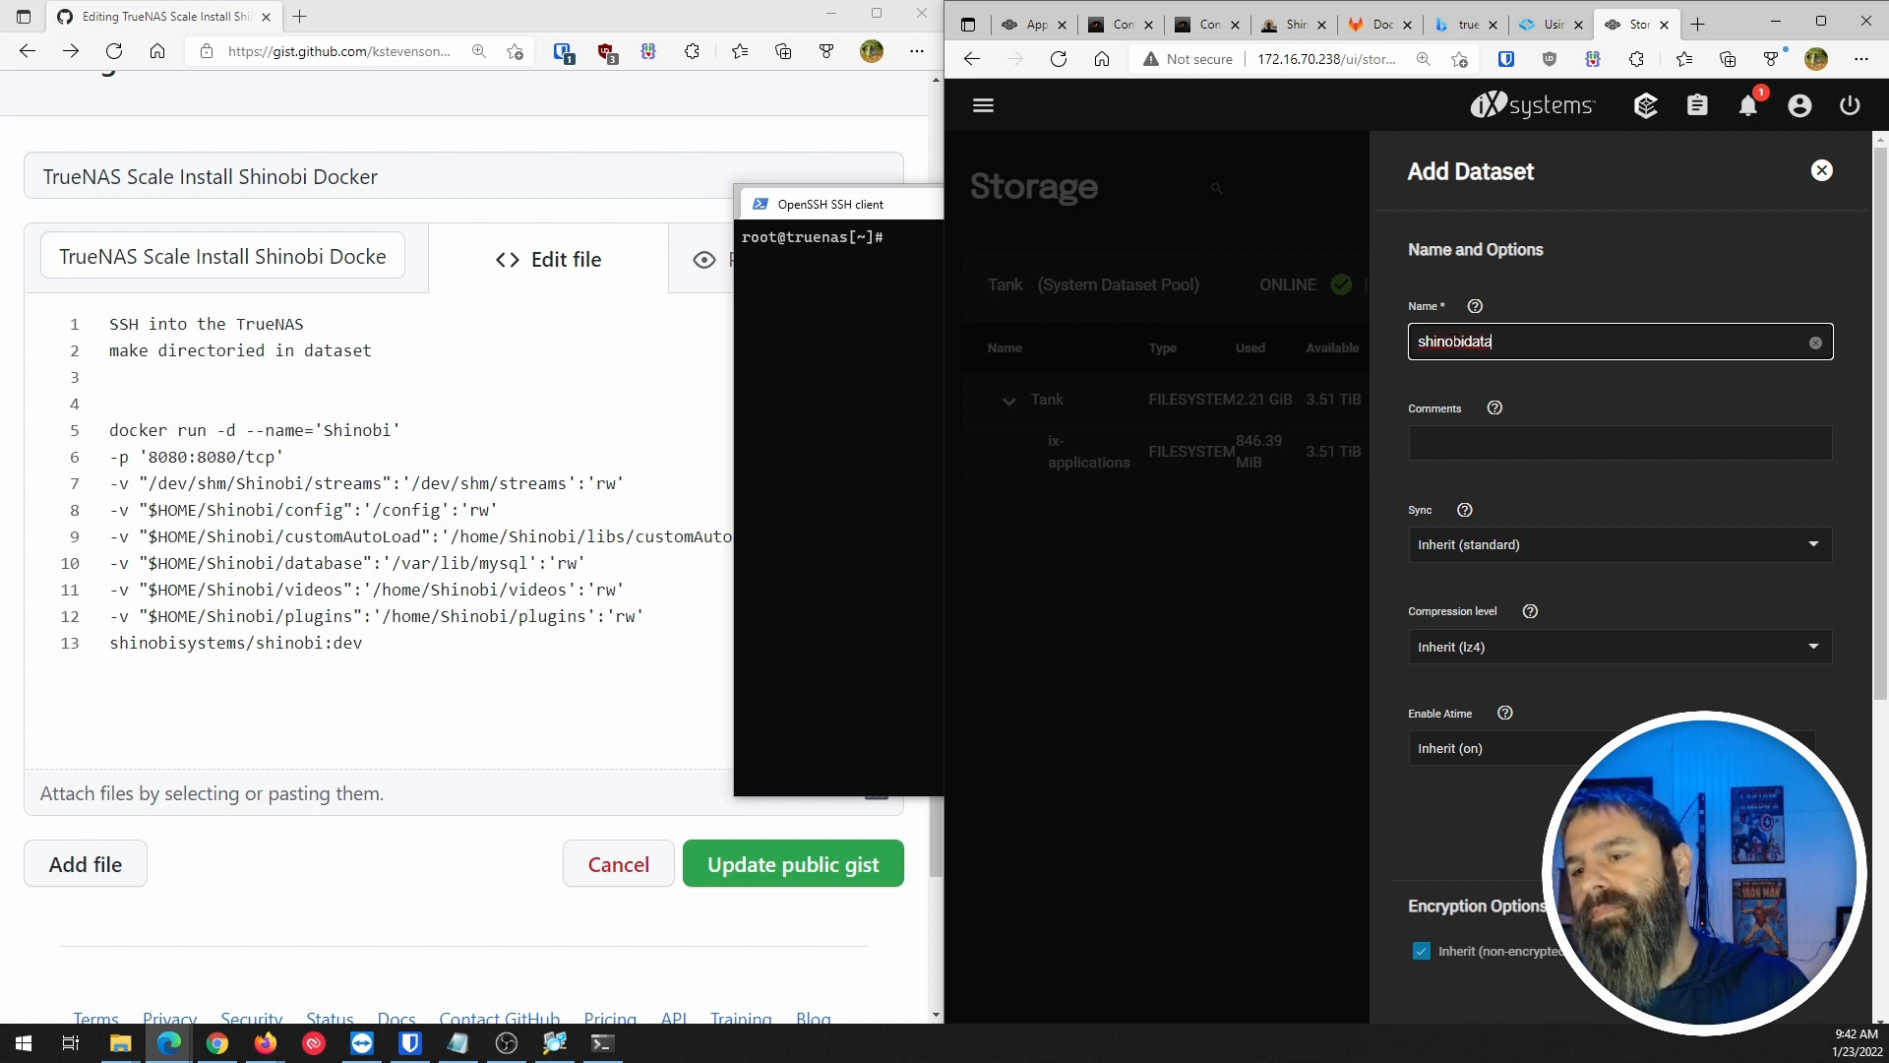
scroll(1477, 375, "down", 5)
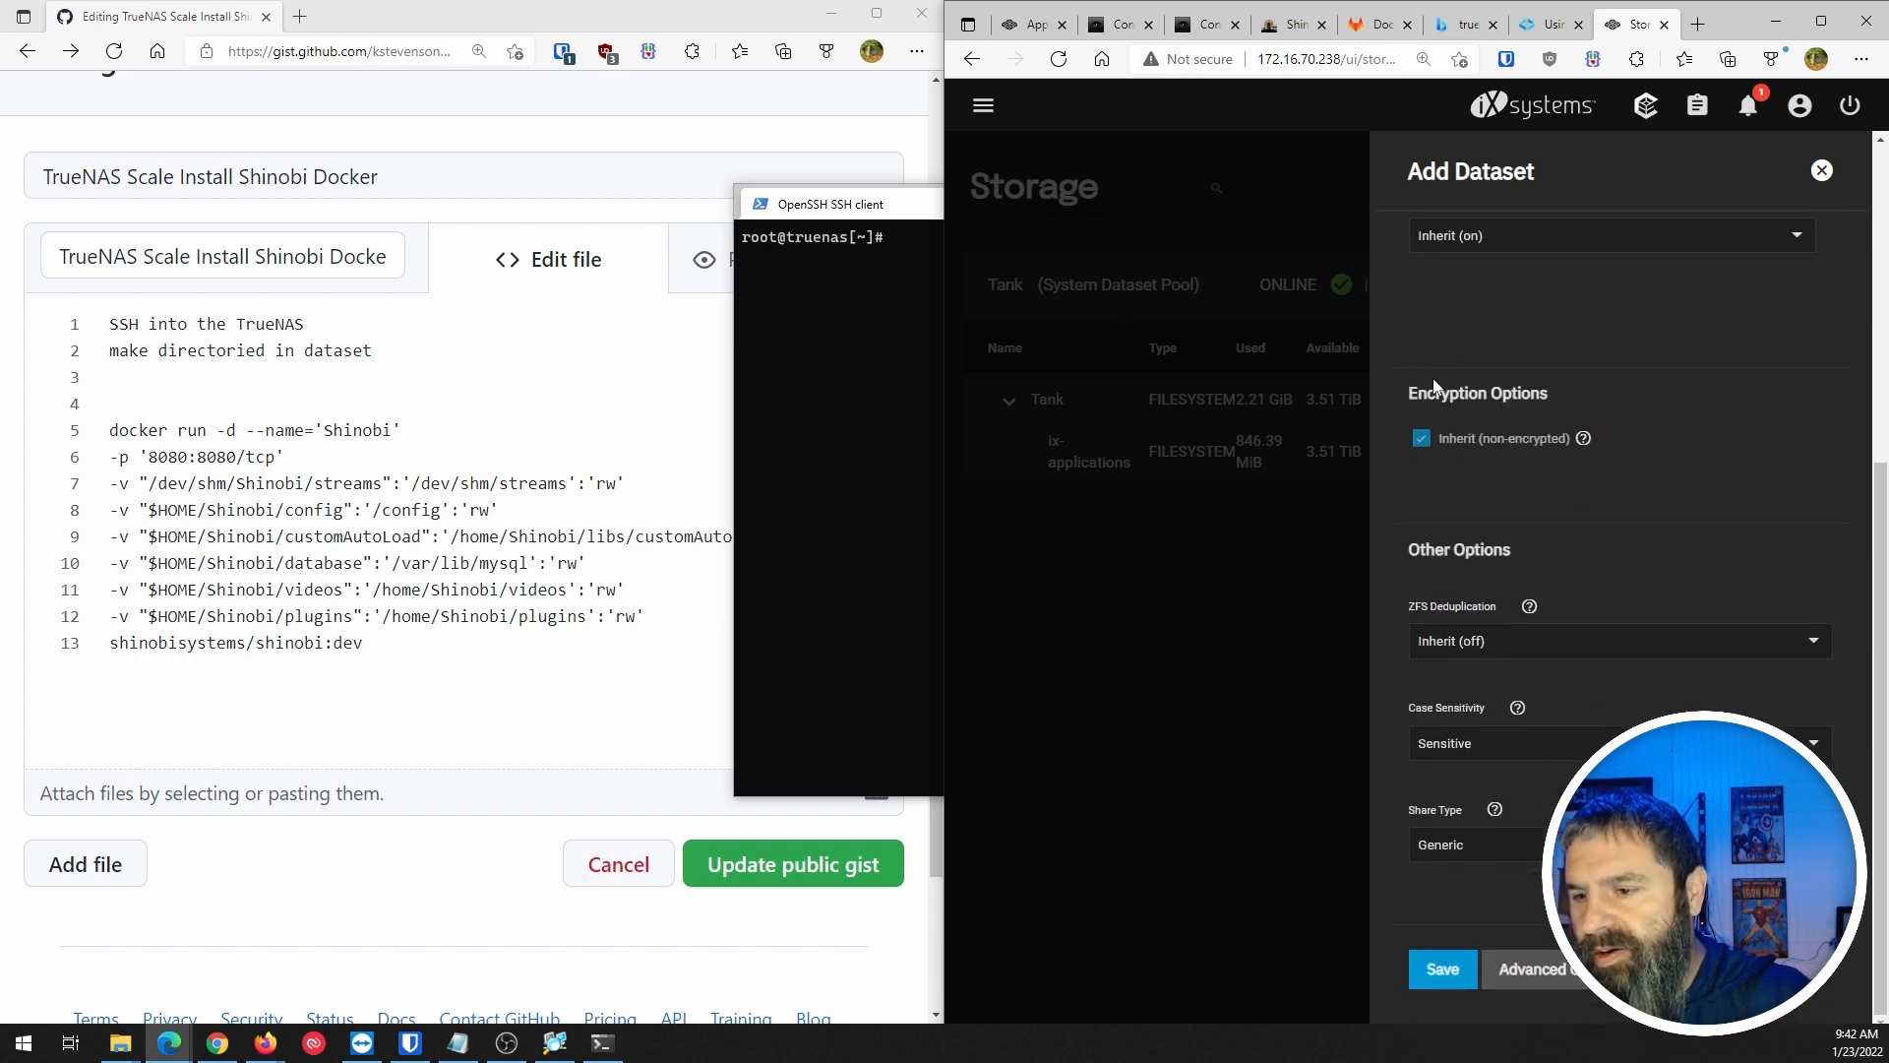
left_click(1439, 975)
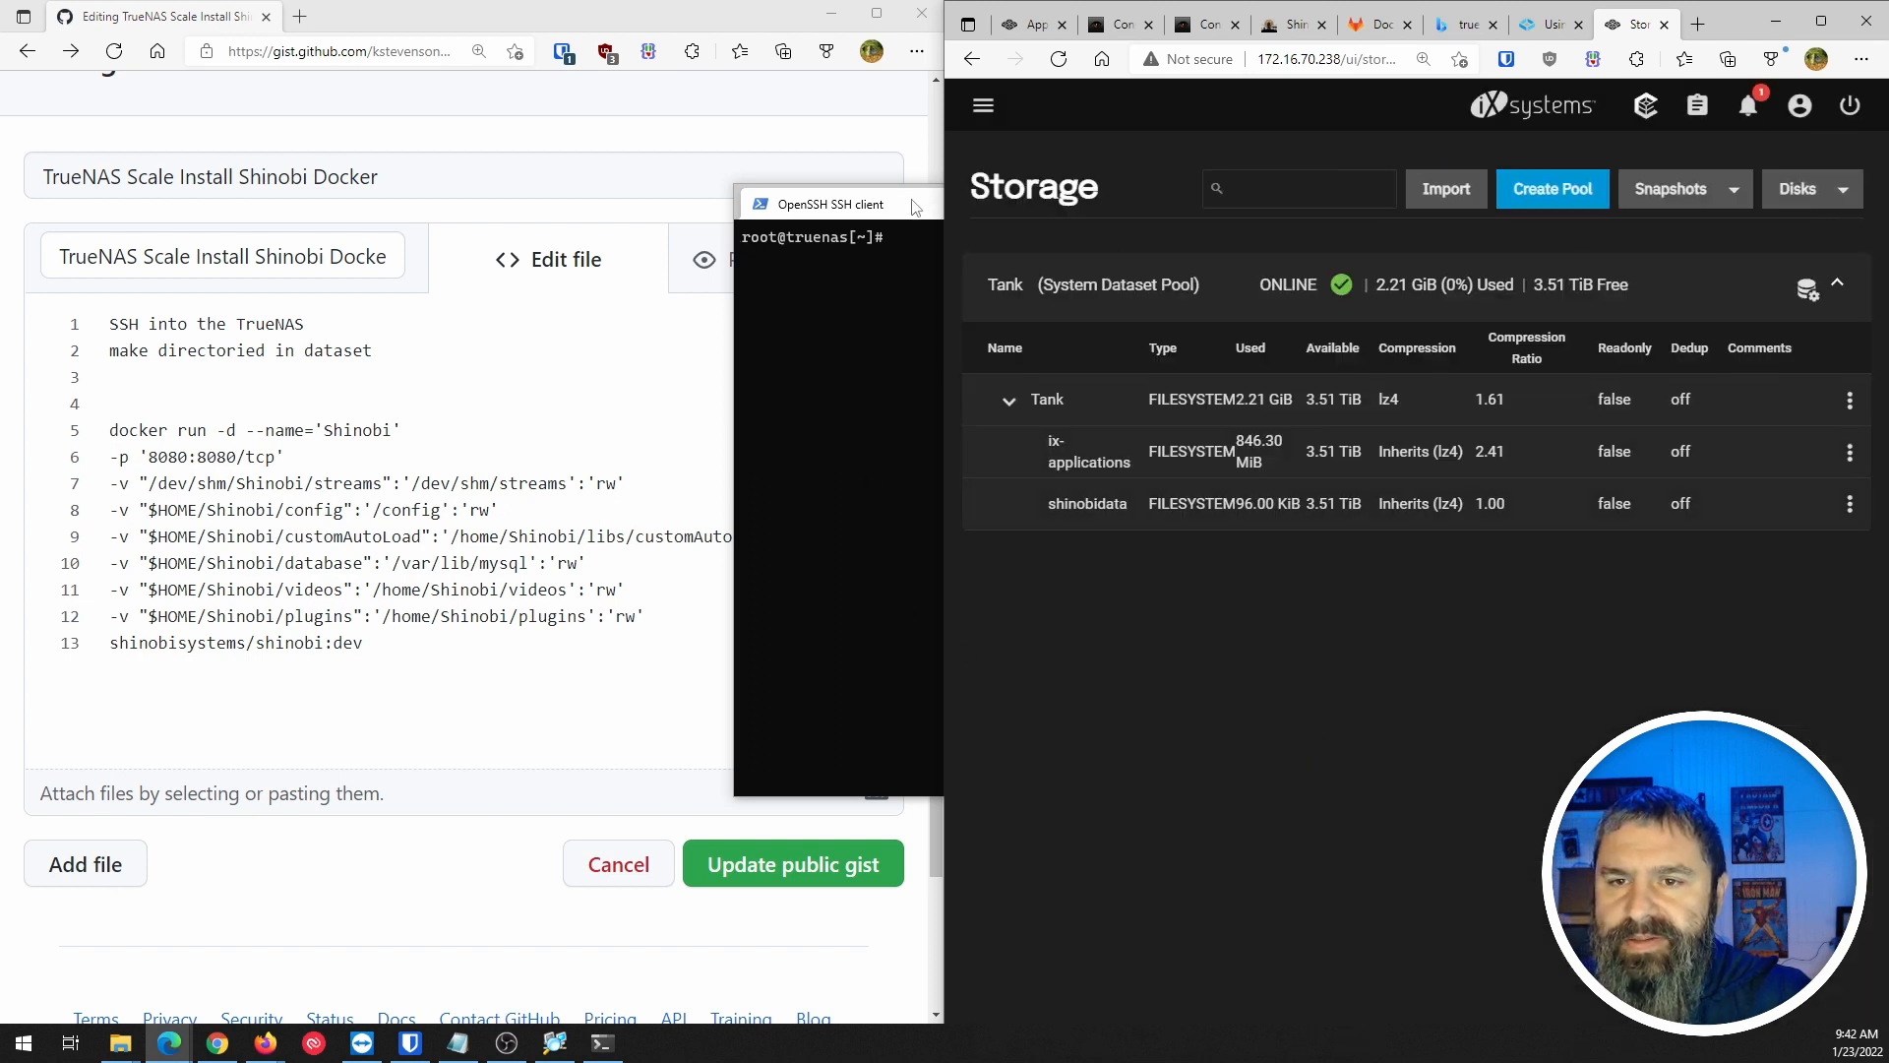
In the SSH shell, list the root directory, then move into /mnt and list its contents.
left_click(938, 331)
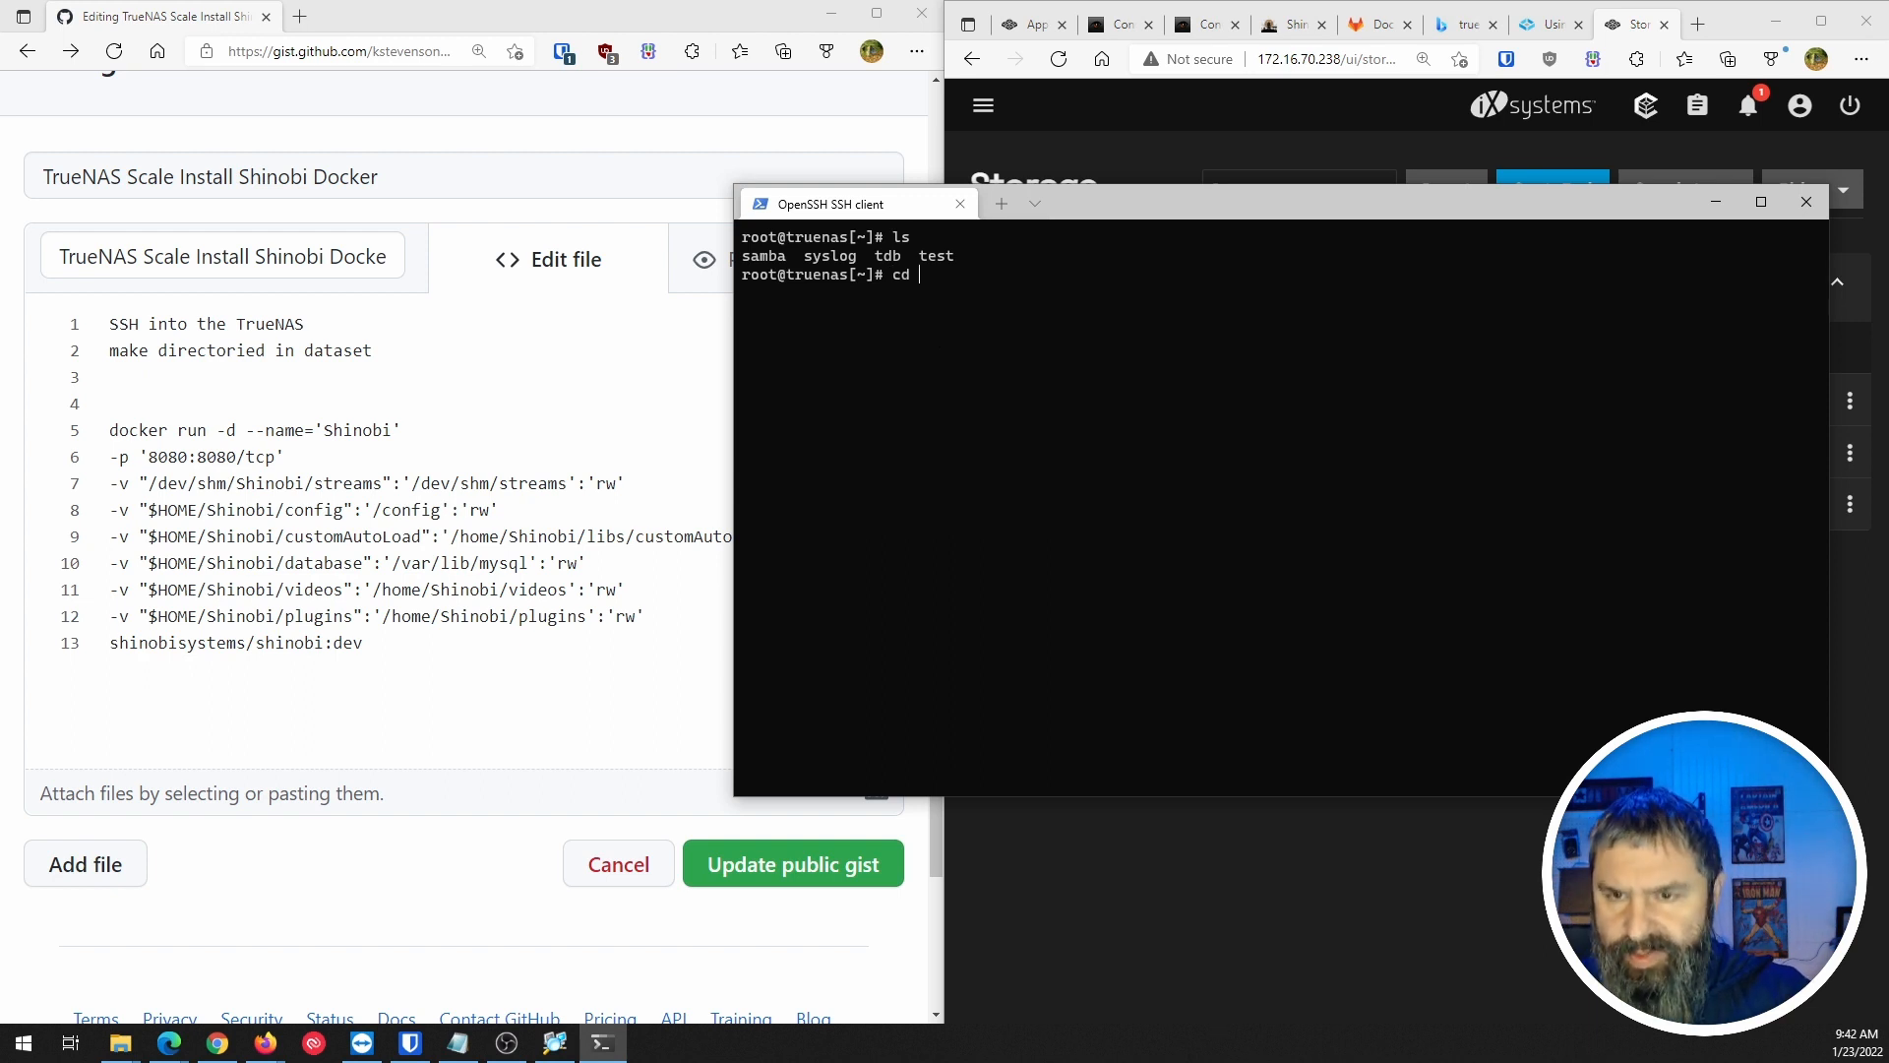
type("/")
key("Return")
type("sl")
key("Return")
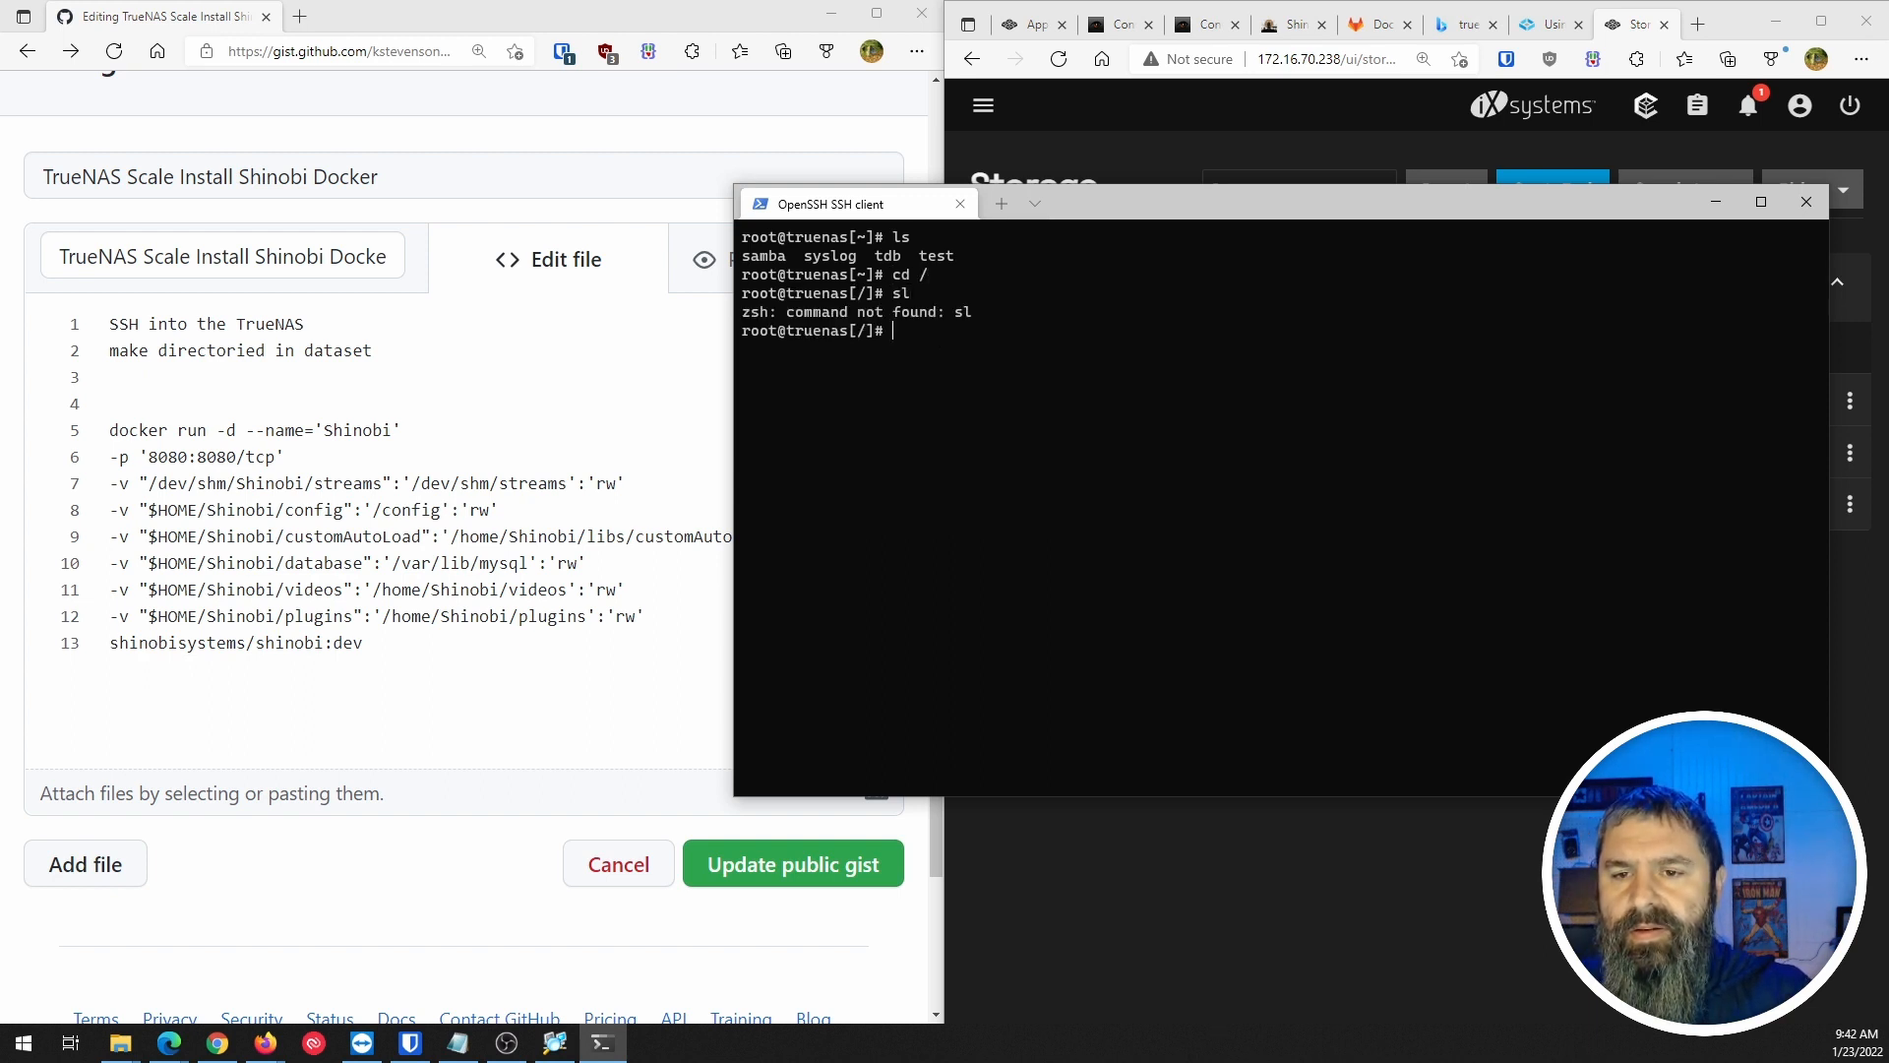
type("ls")
key("Return")
type("cd ")
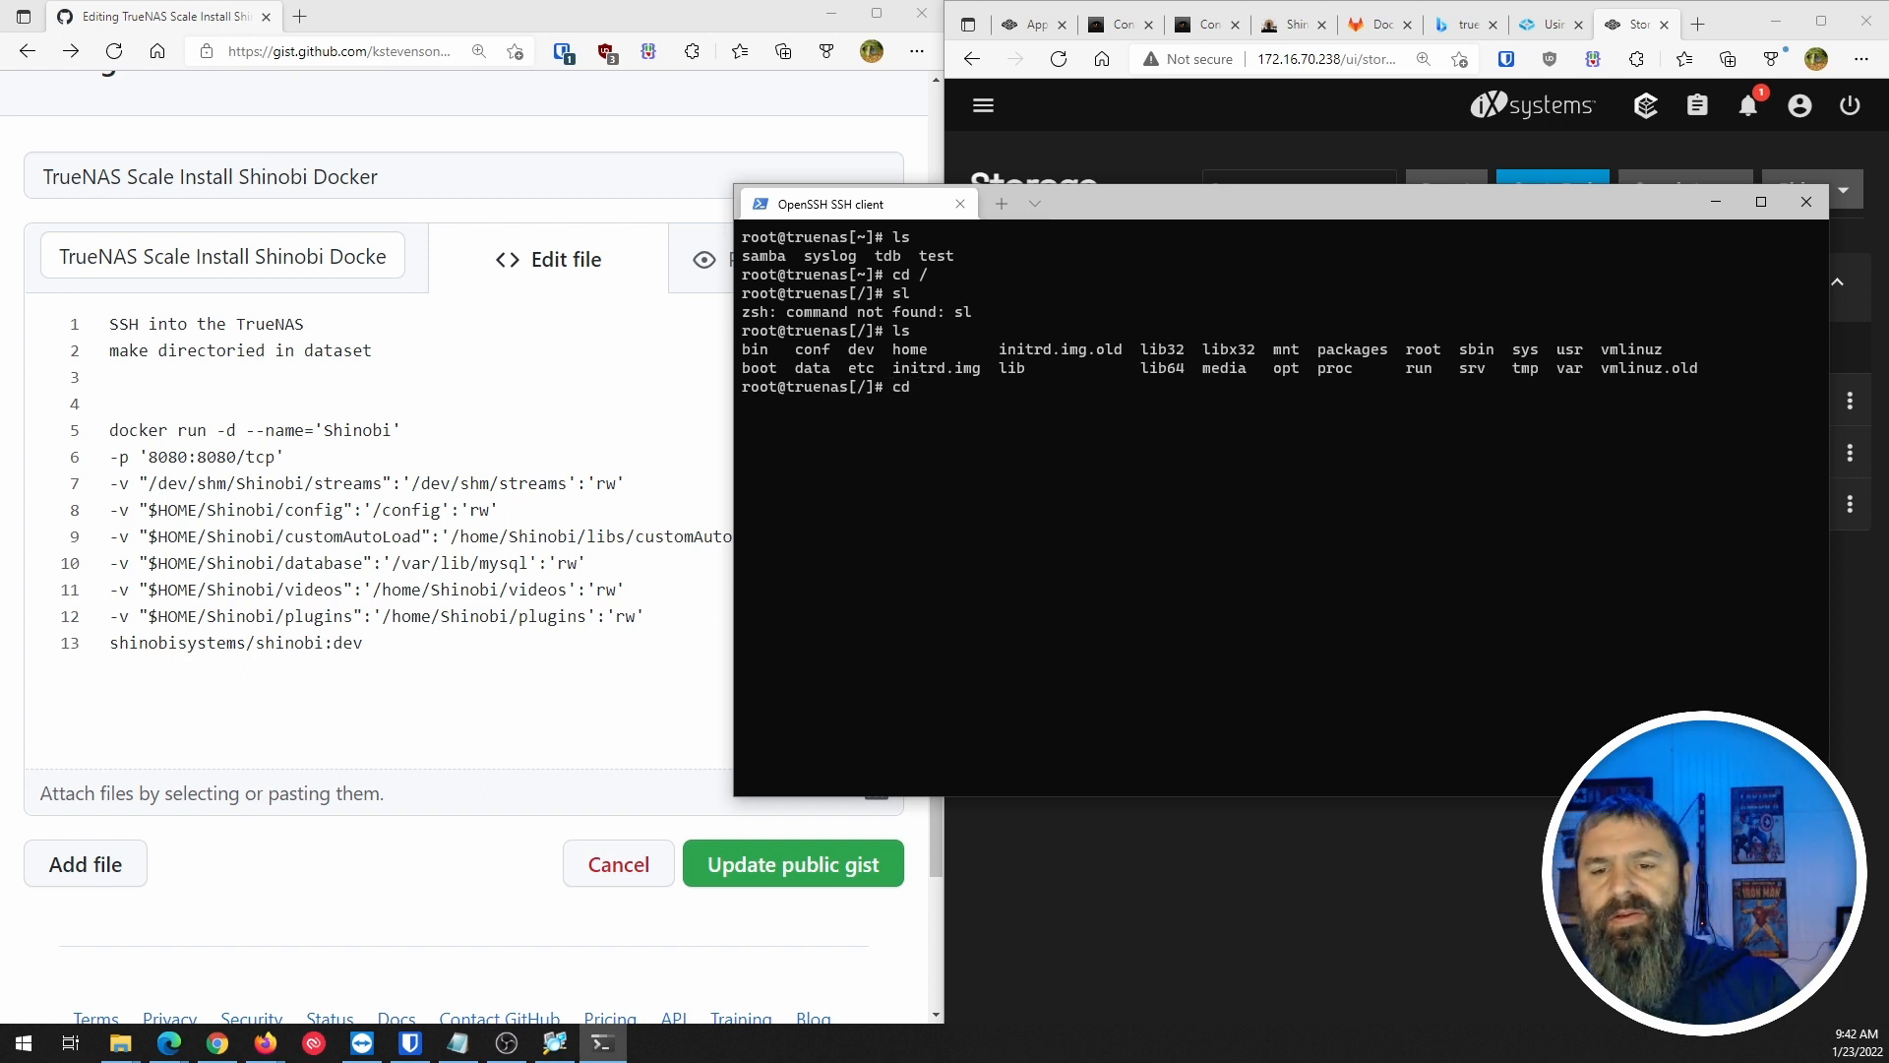
type("mnt")
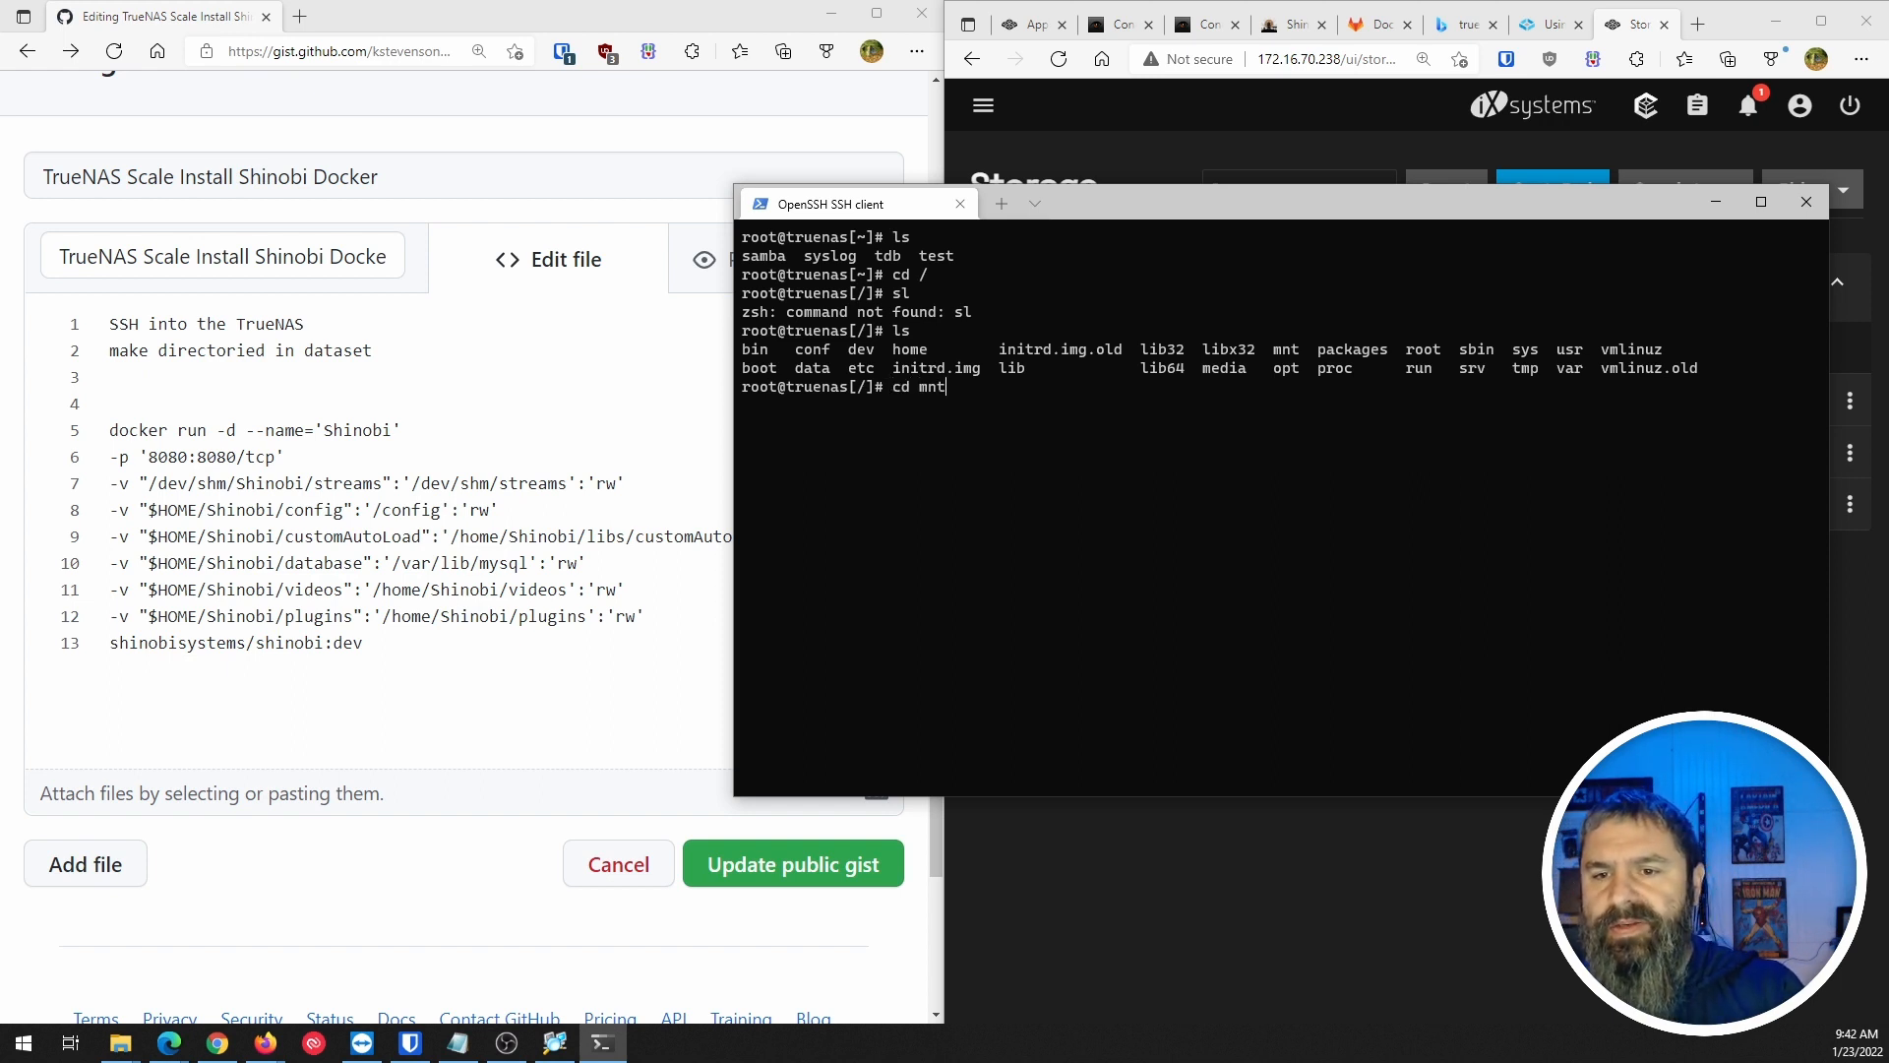
key("Return")
type("ls")
key("Return")
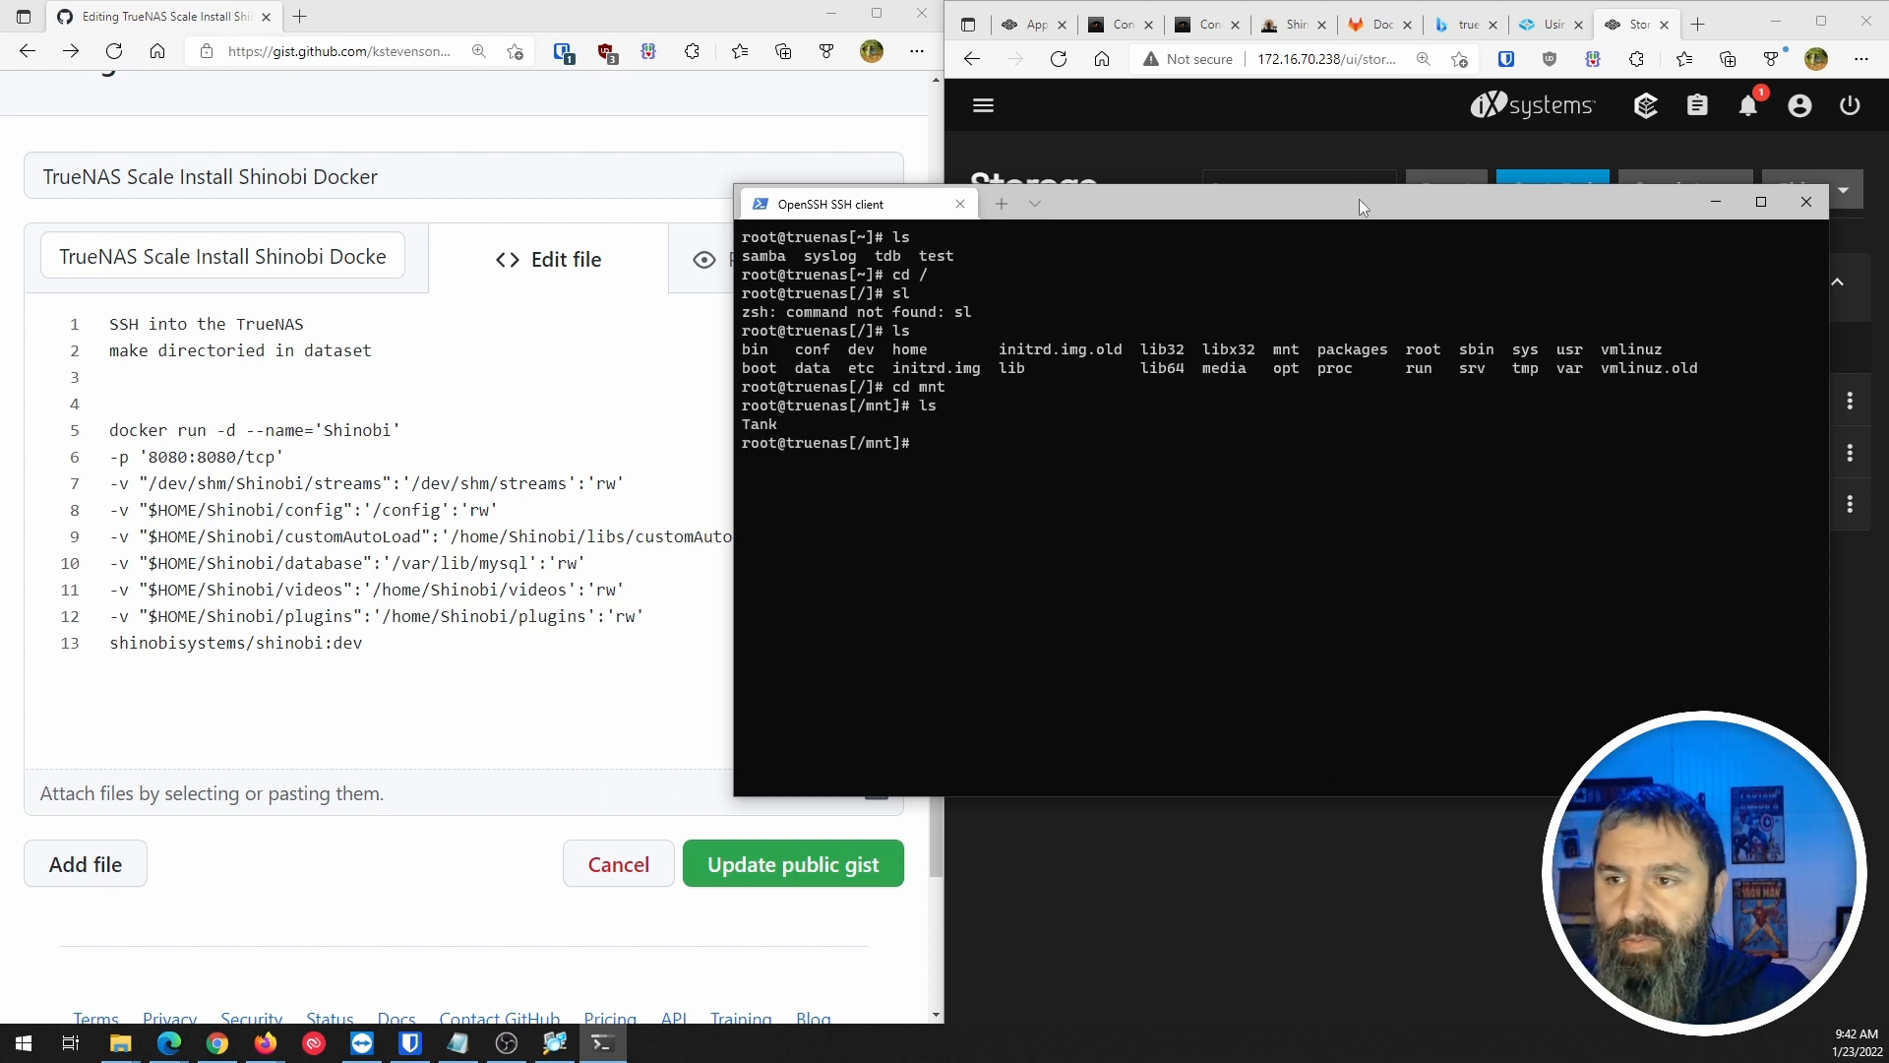
left_click_drag(1360, 199, 1066, 140)
List /mnt/Tank in detail with ls -al, then enter shinobidata and confirm it is empty.
type("cd Tank/")
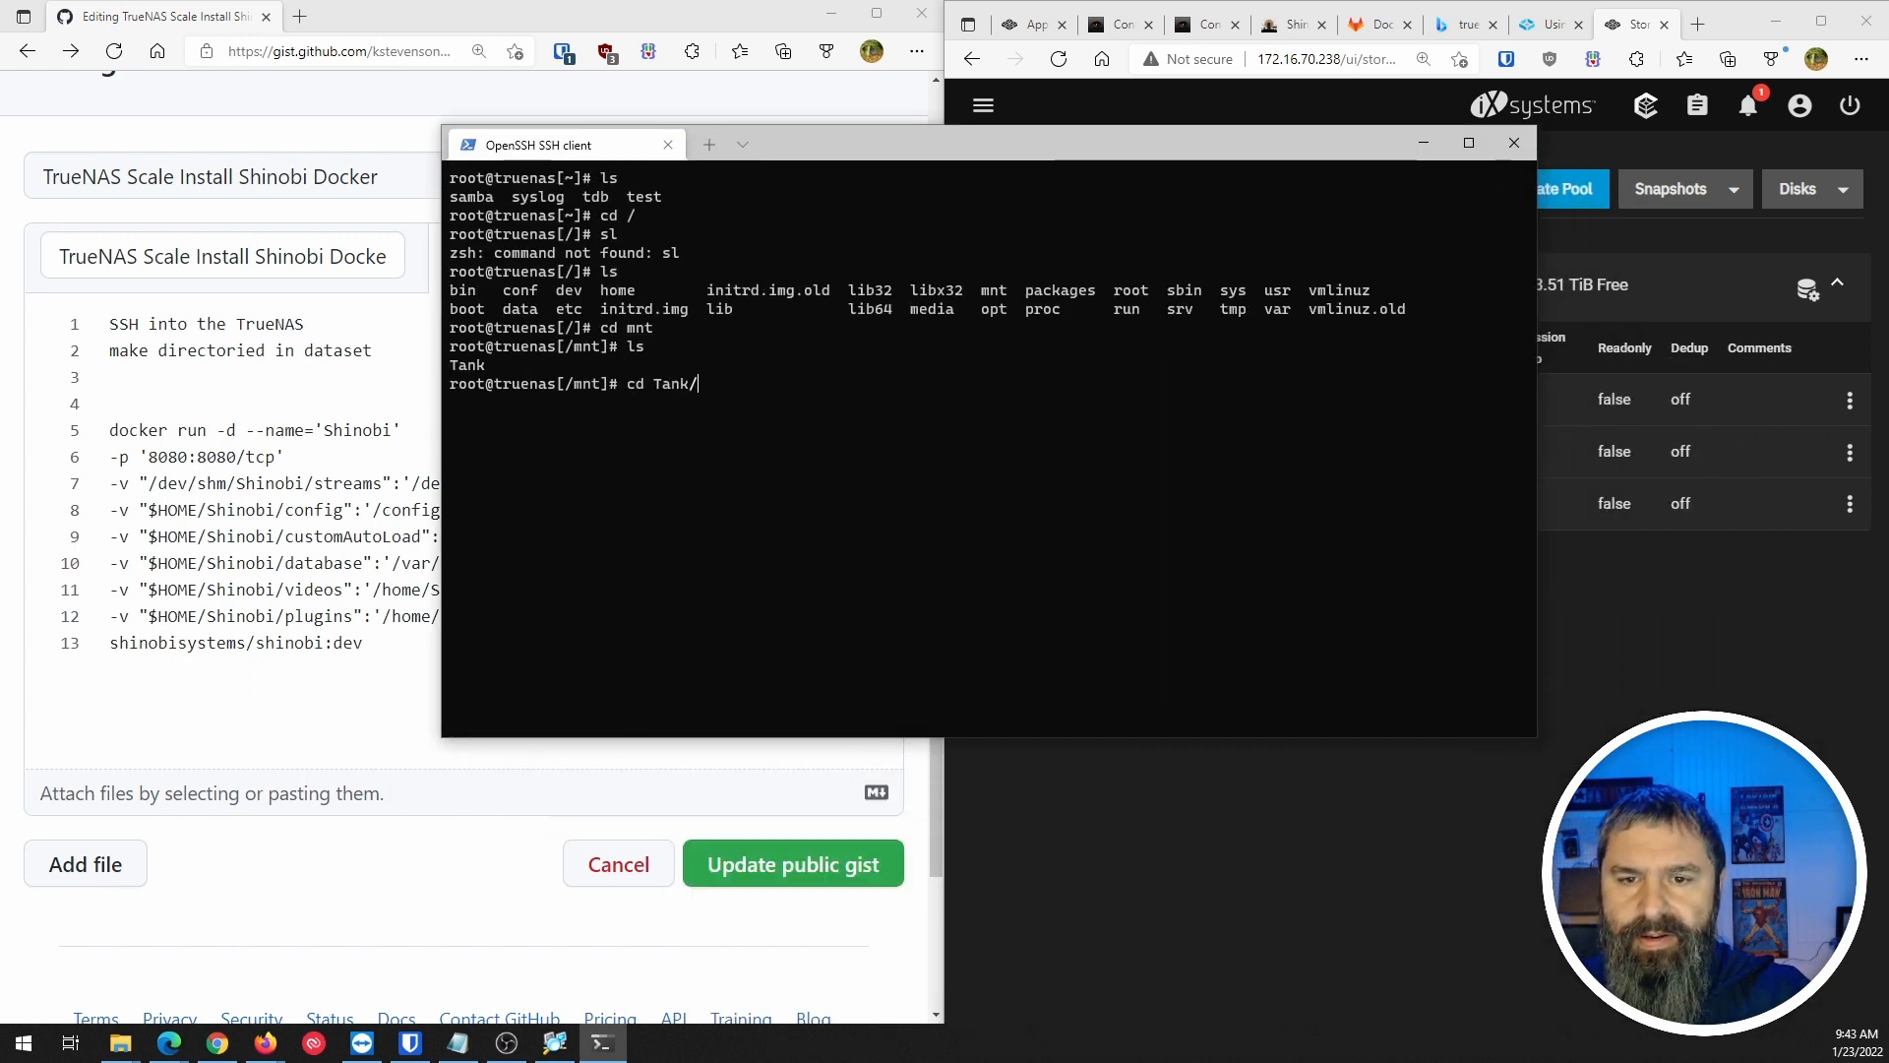
key("Return")
type("ls")
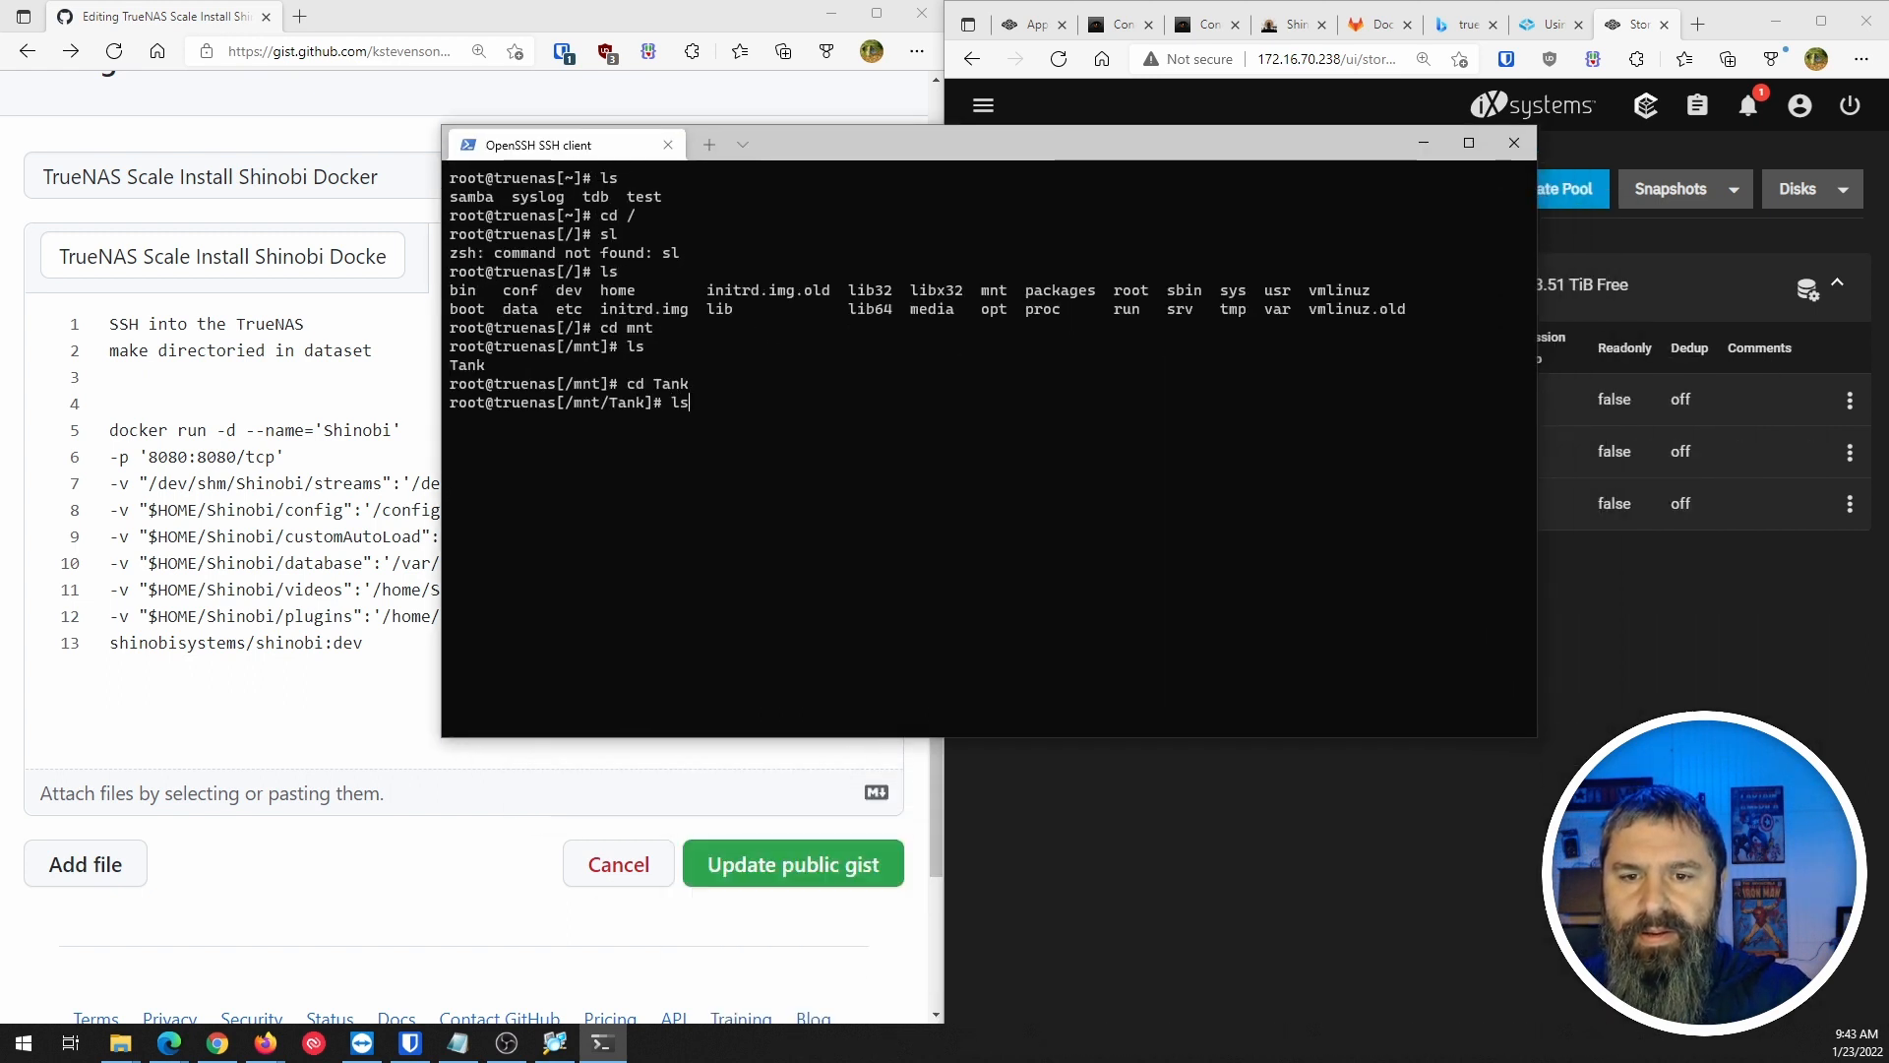
key("Return")
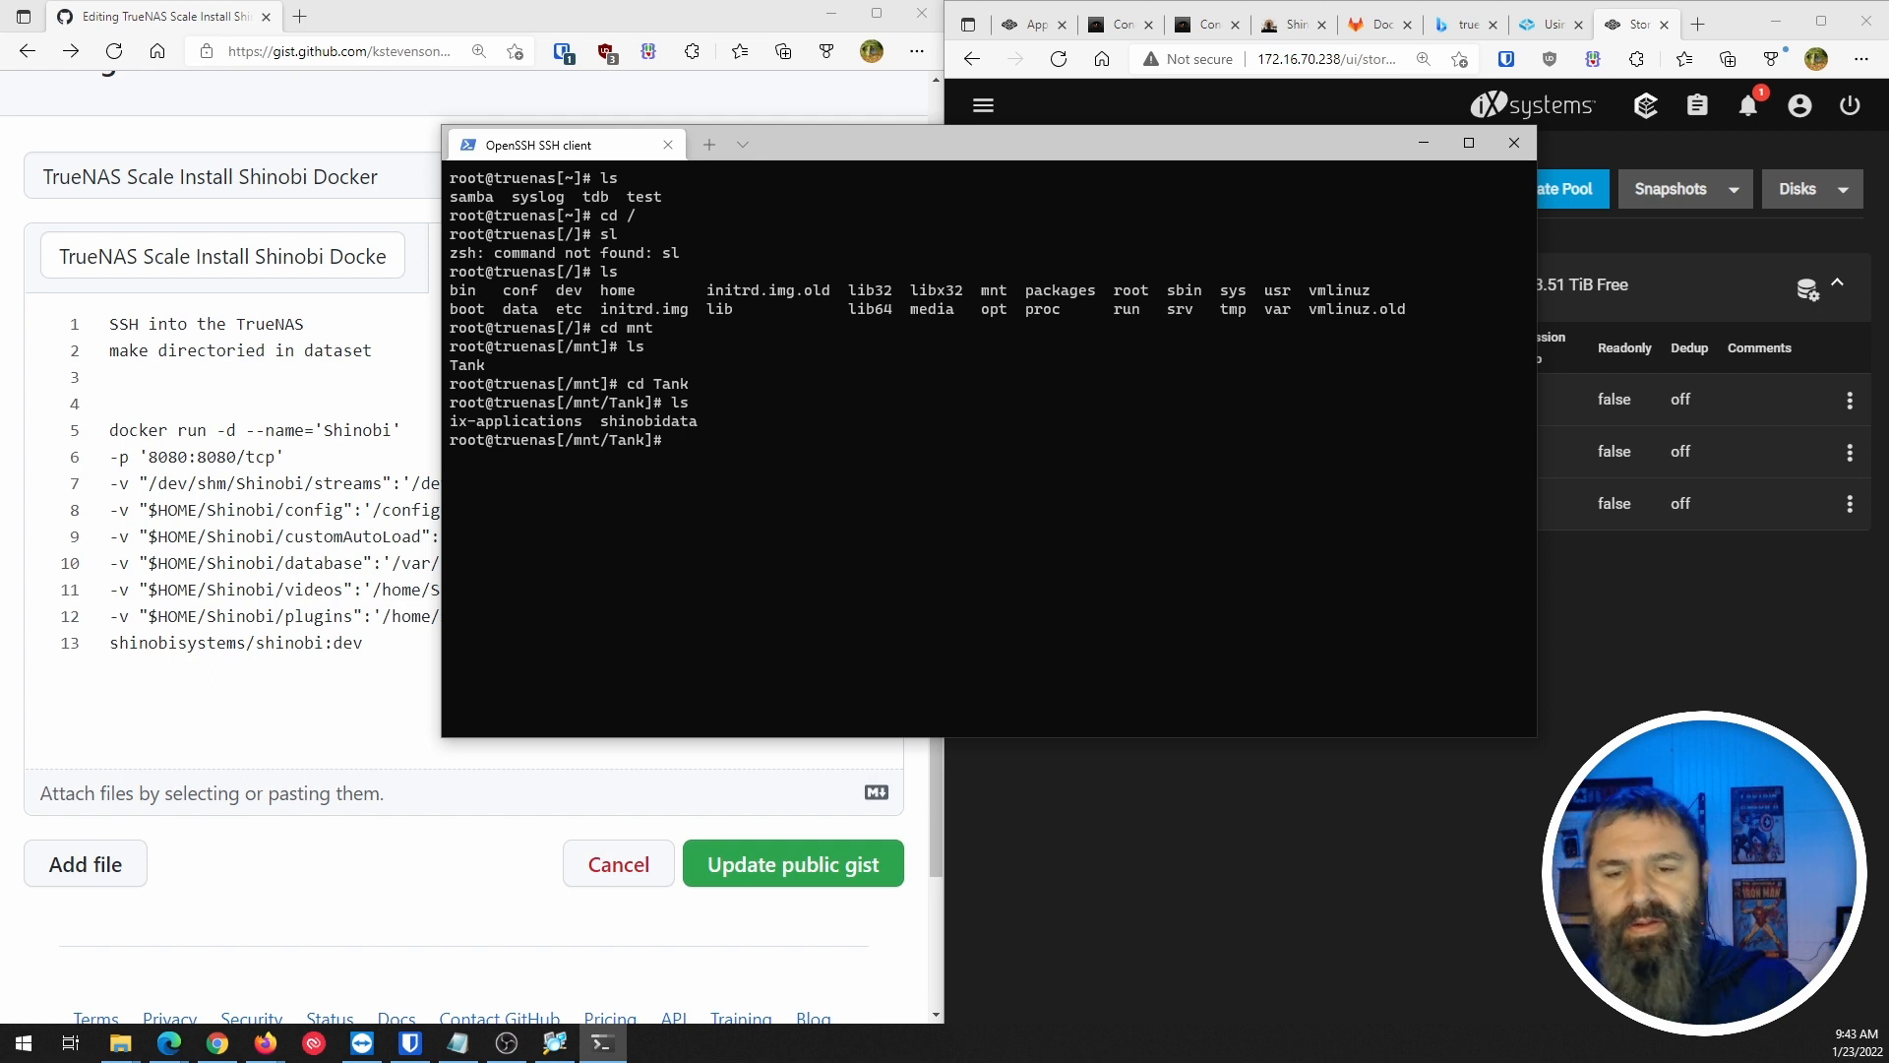
type("ls ")
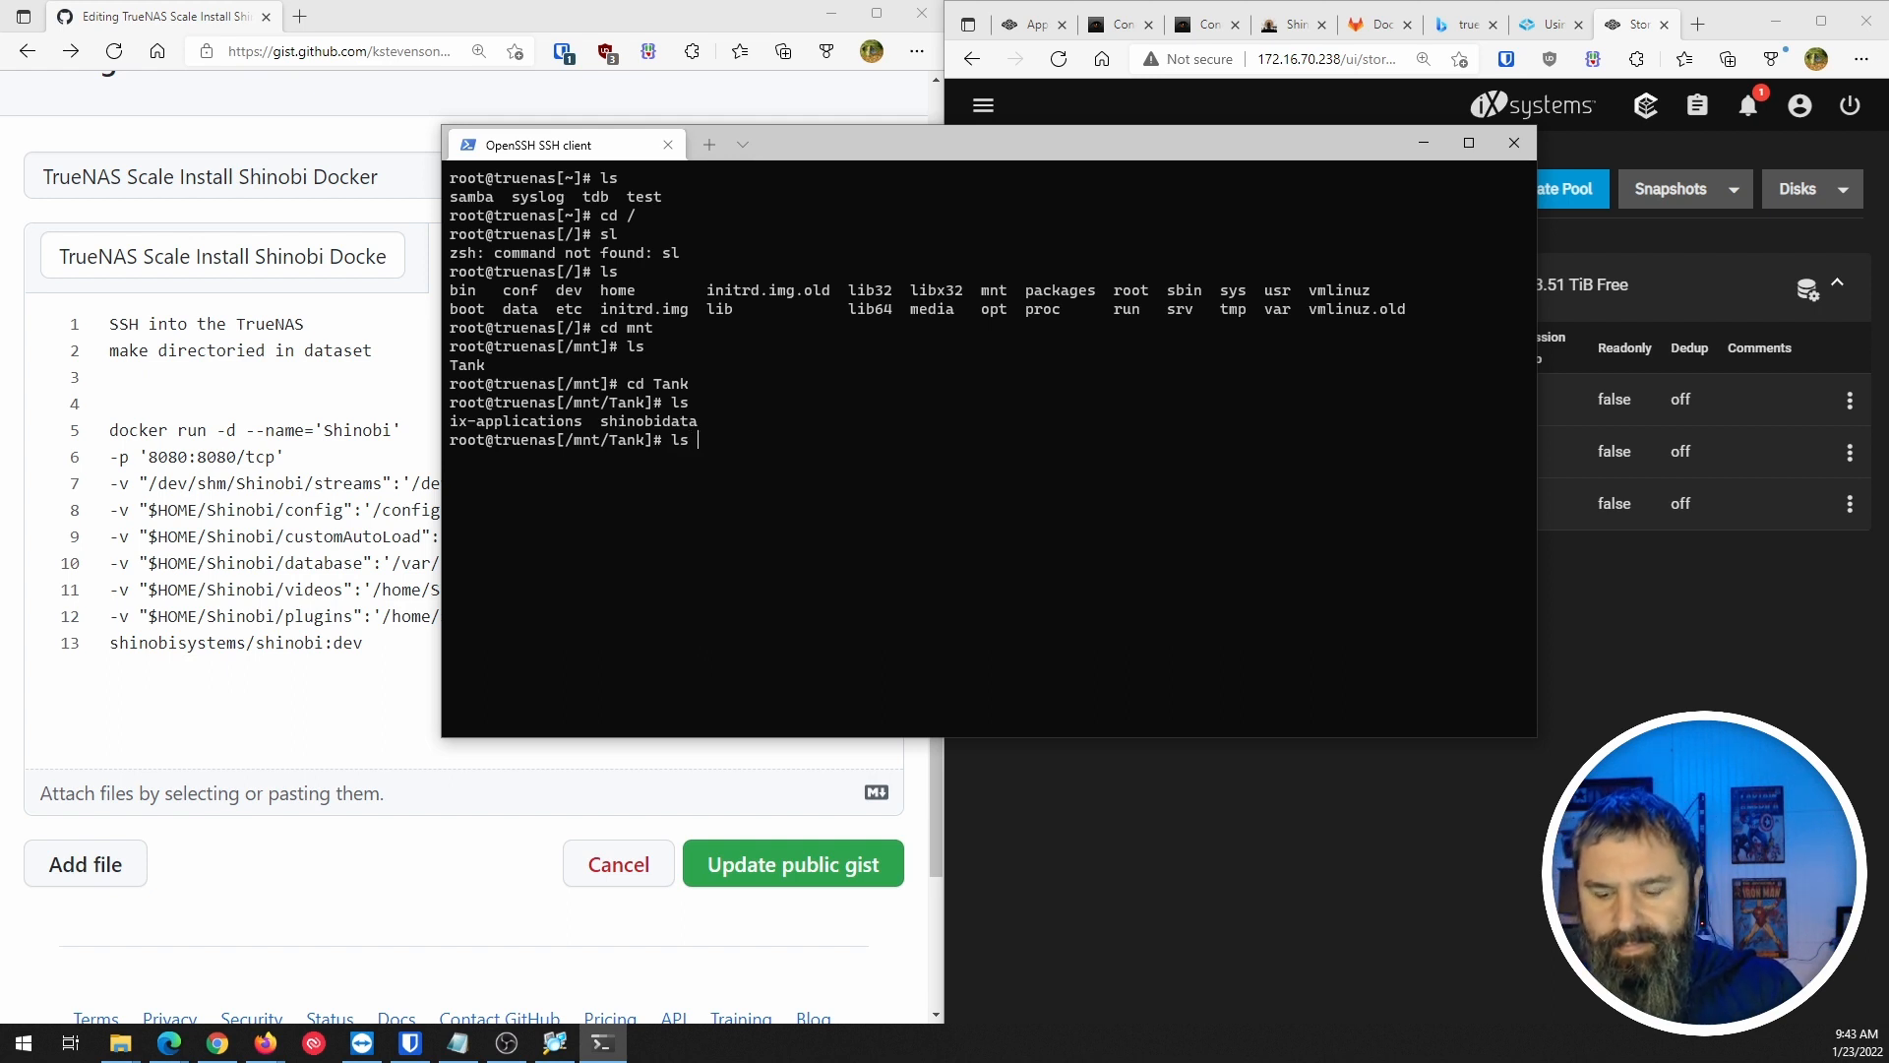
type("-al")
key("Return")
type("cd shi")
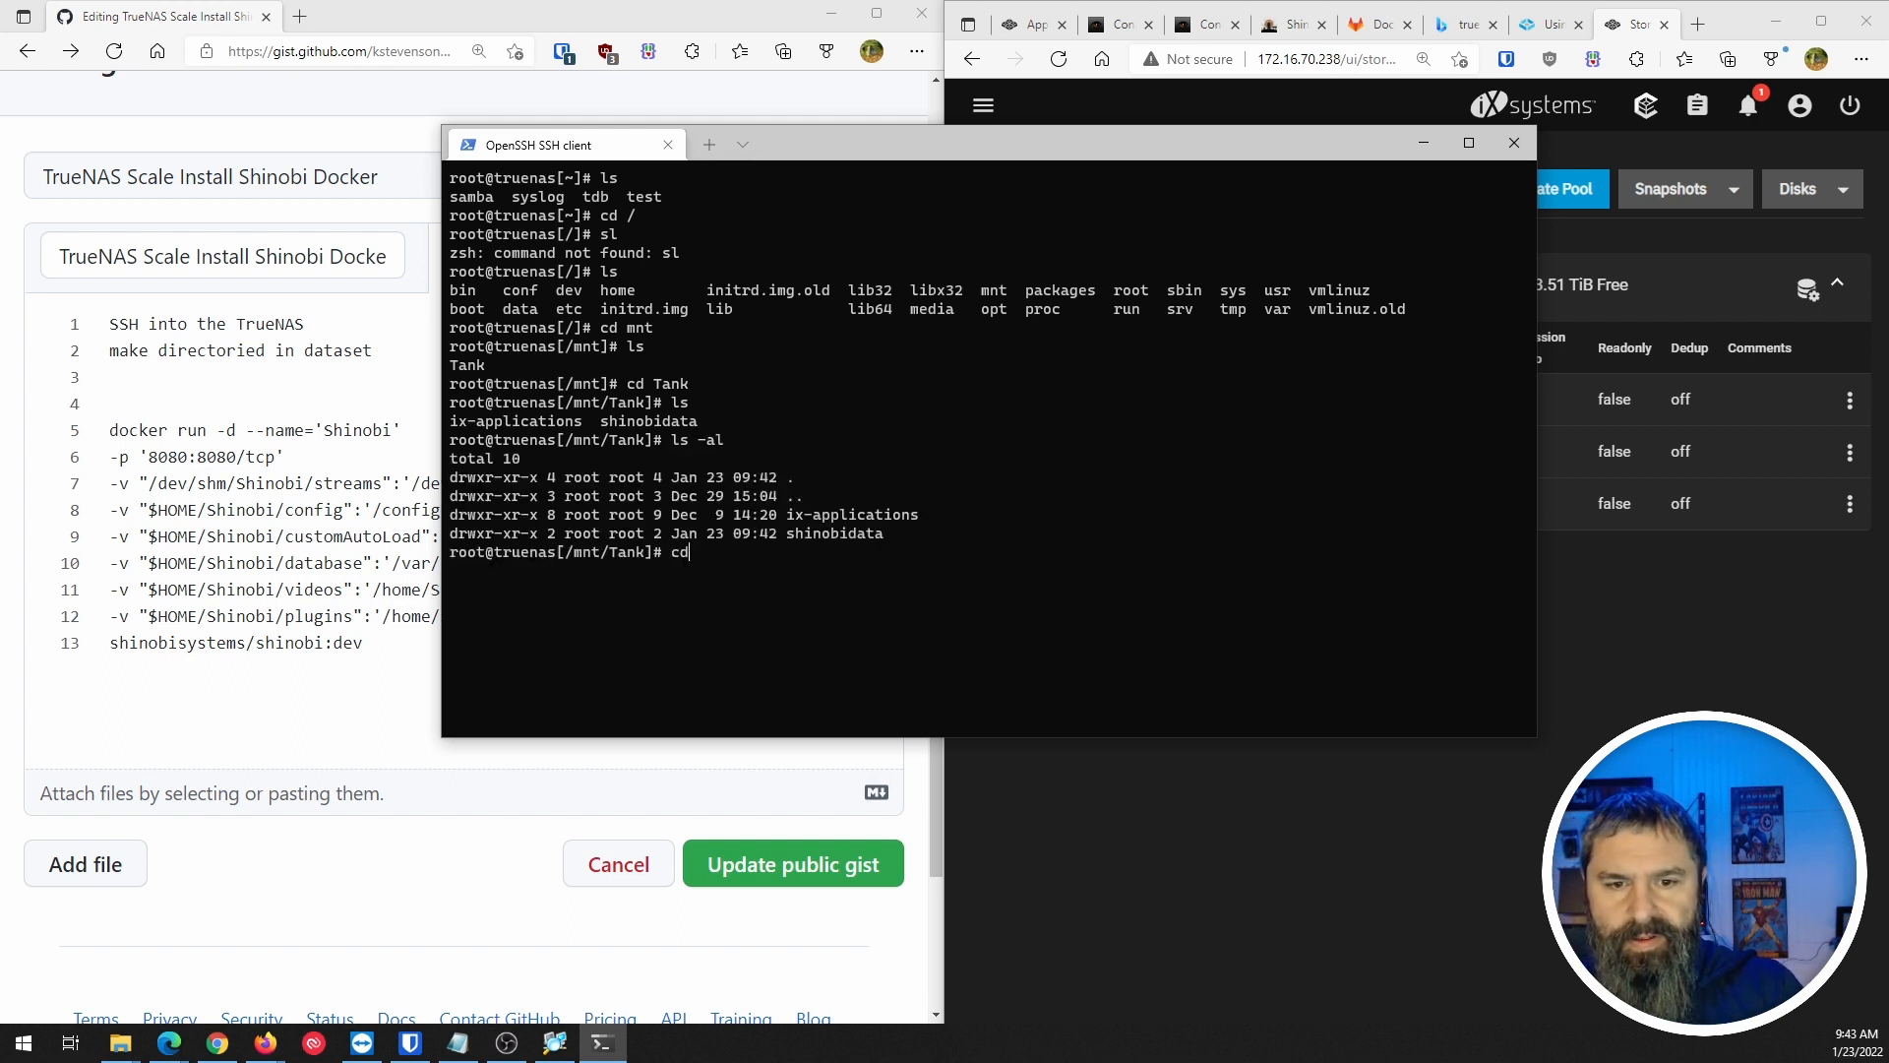
key("Tab")
key("Return")
type("ls")
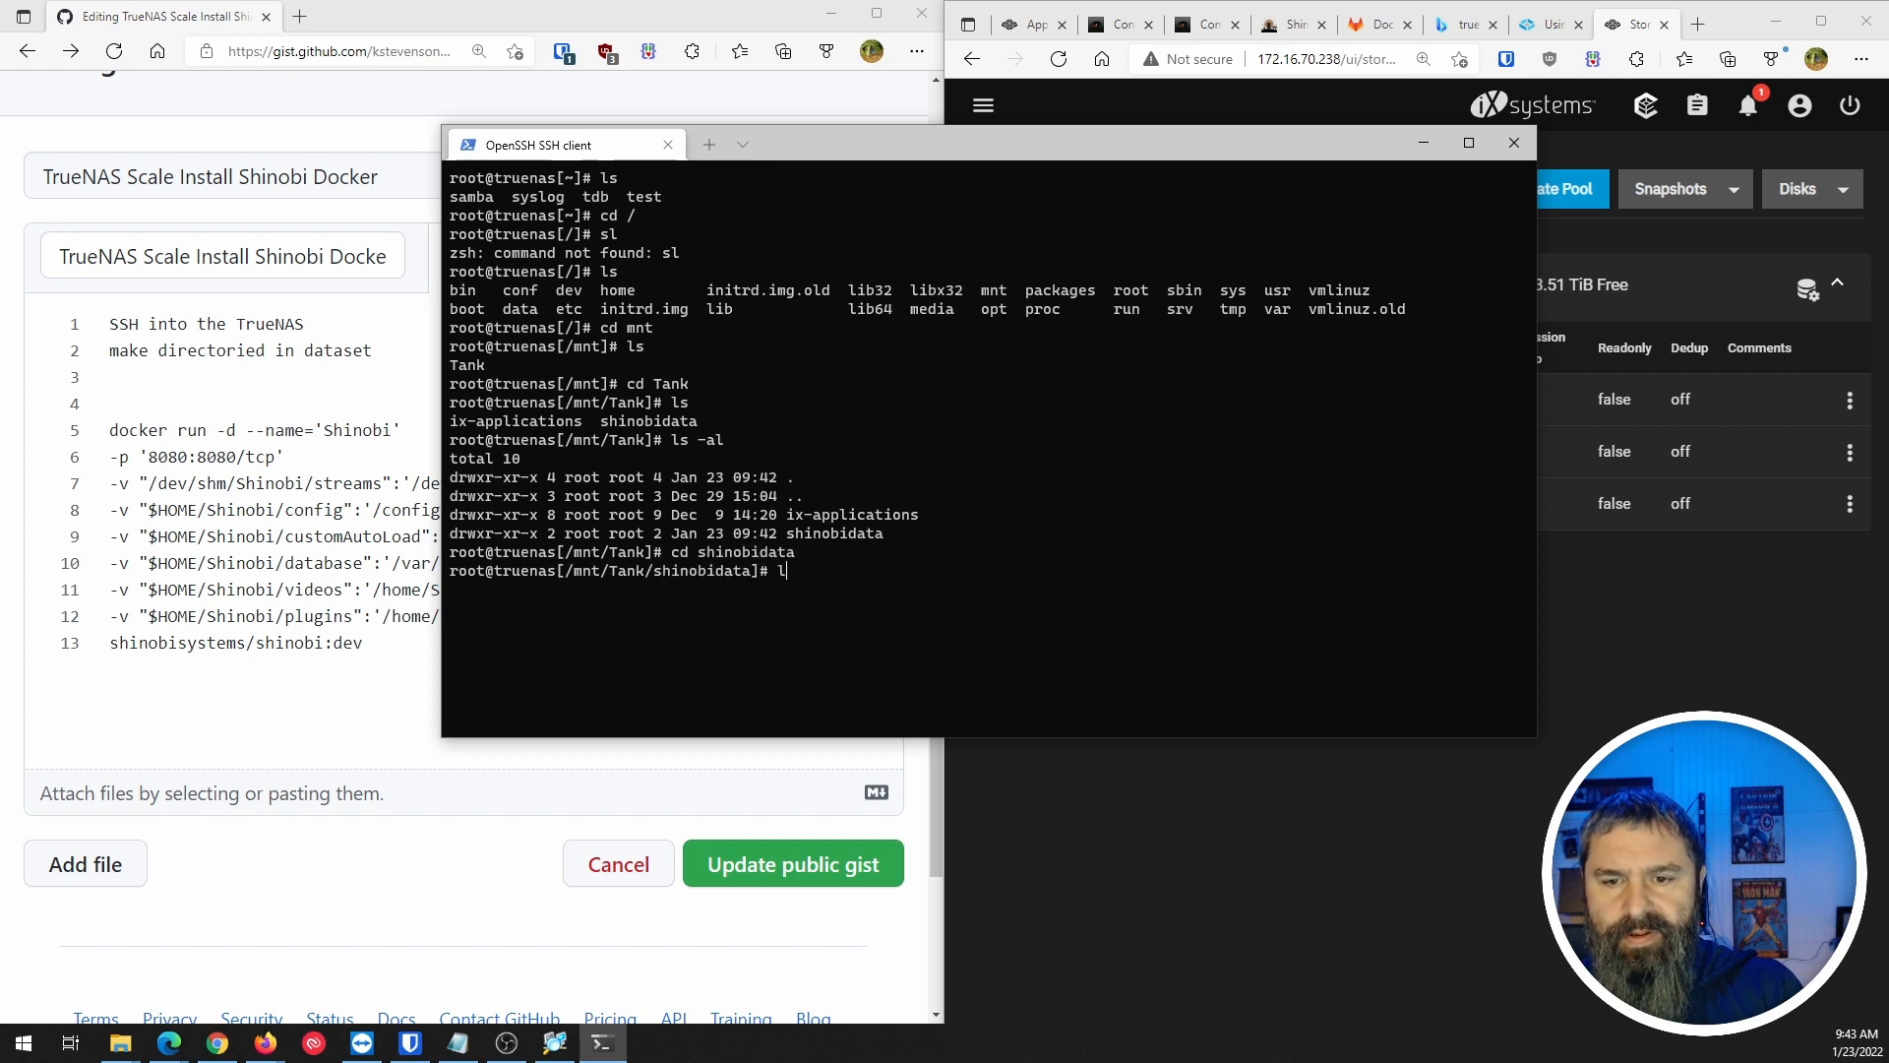
key("Return")
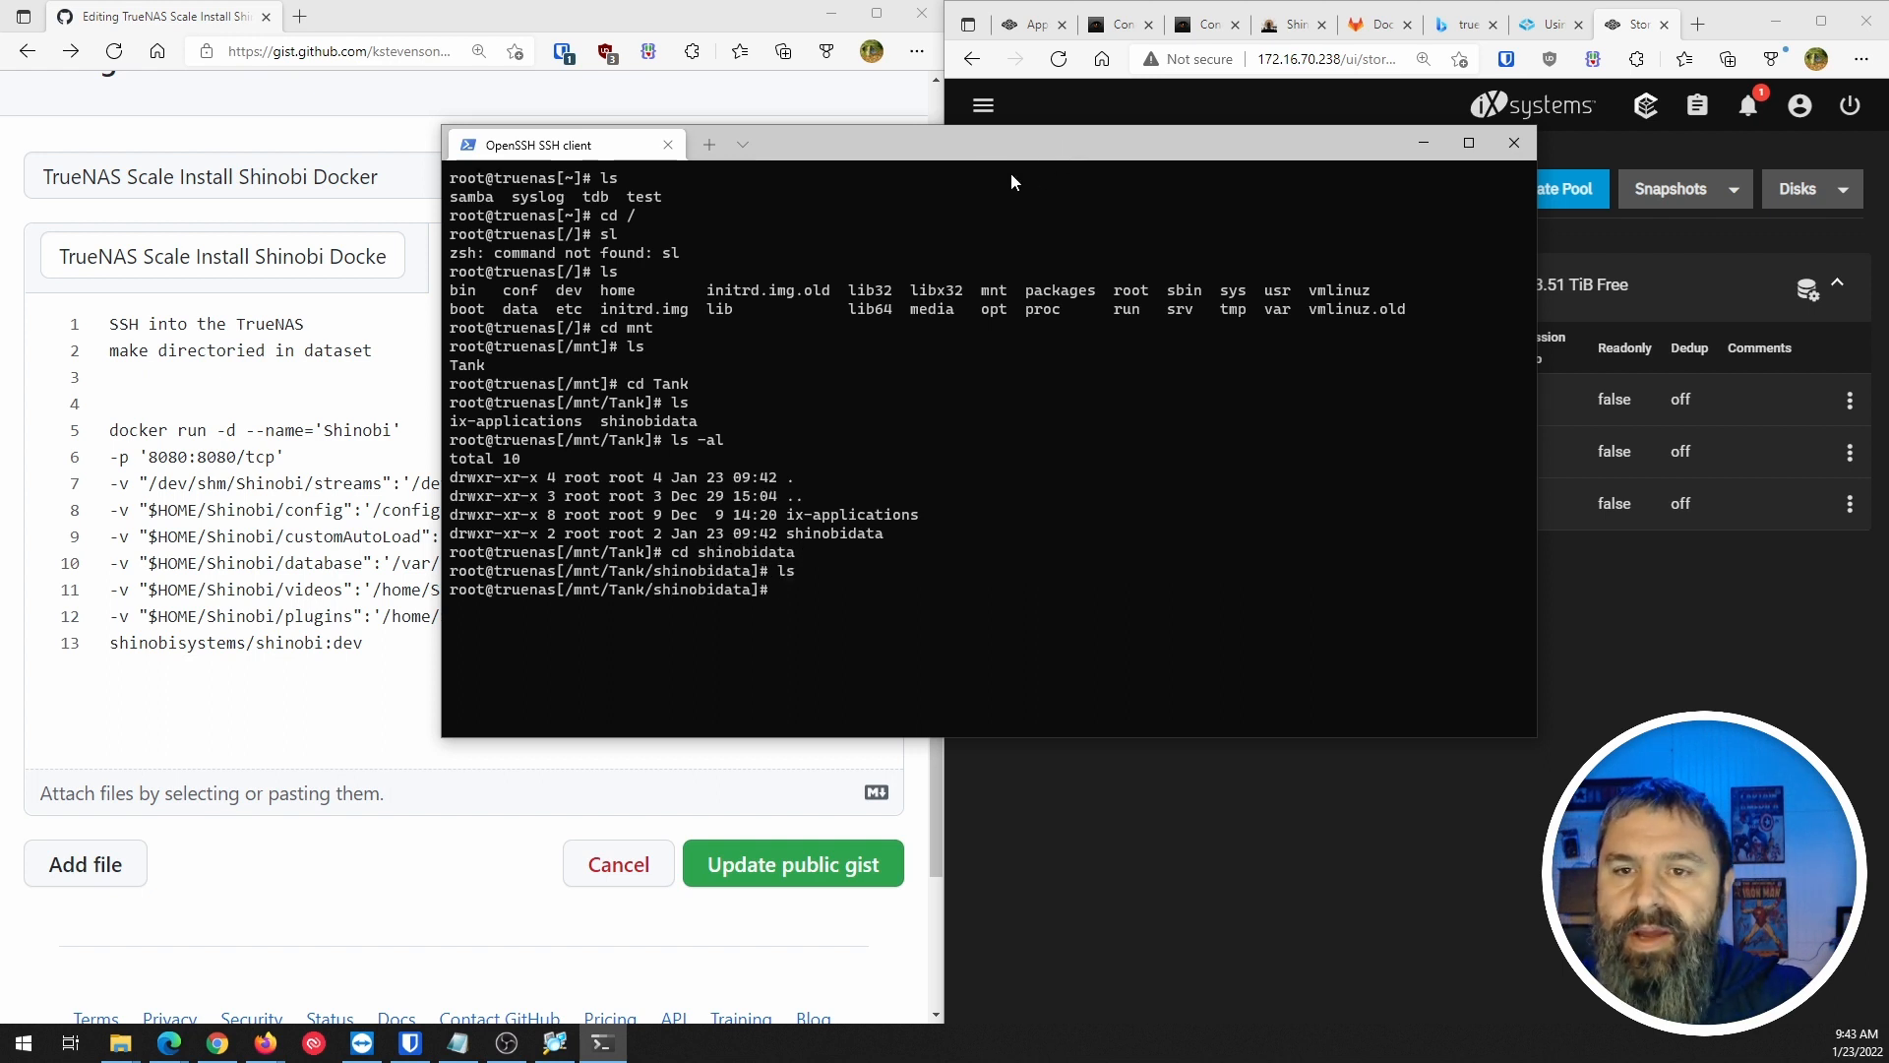
left_click_drag(954, 146, 1289, 173)
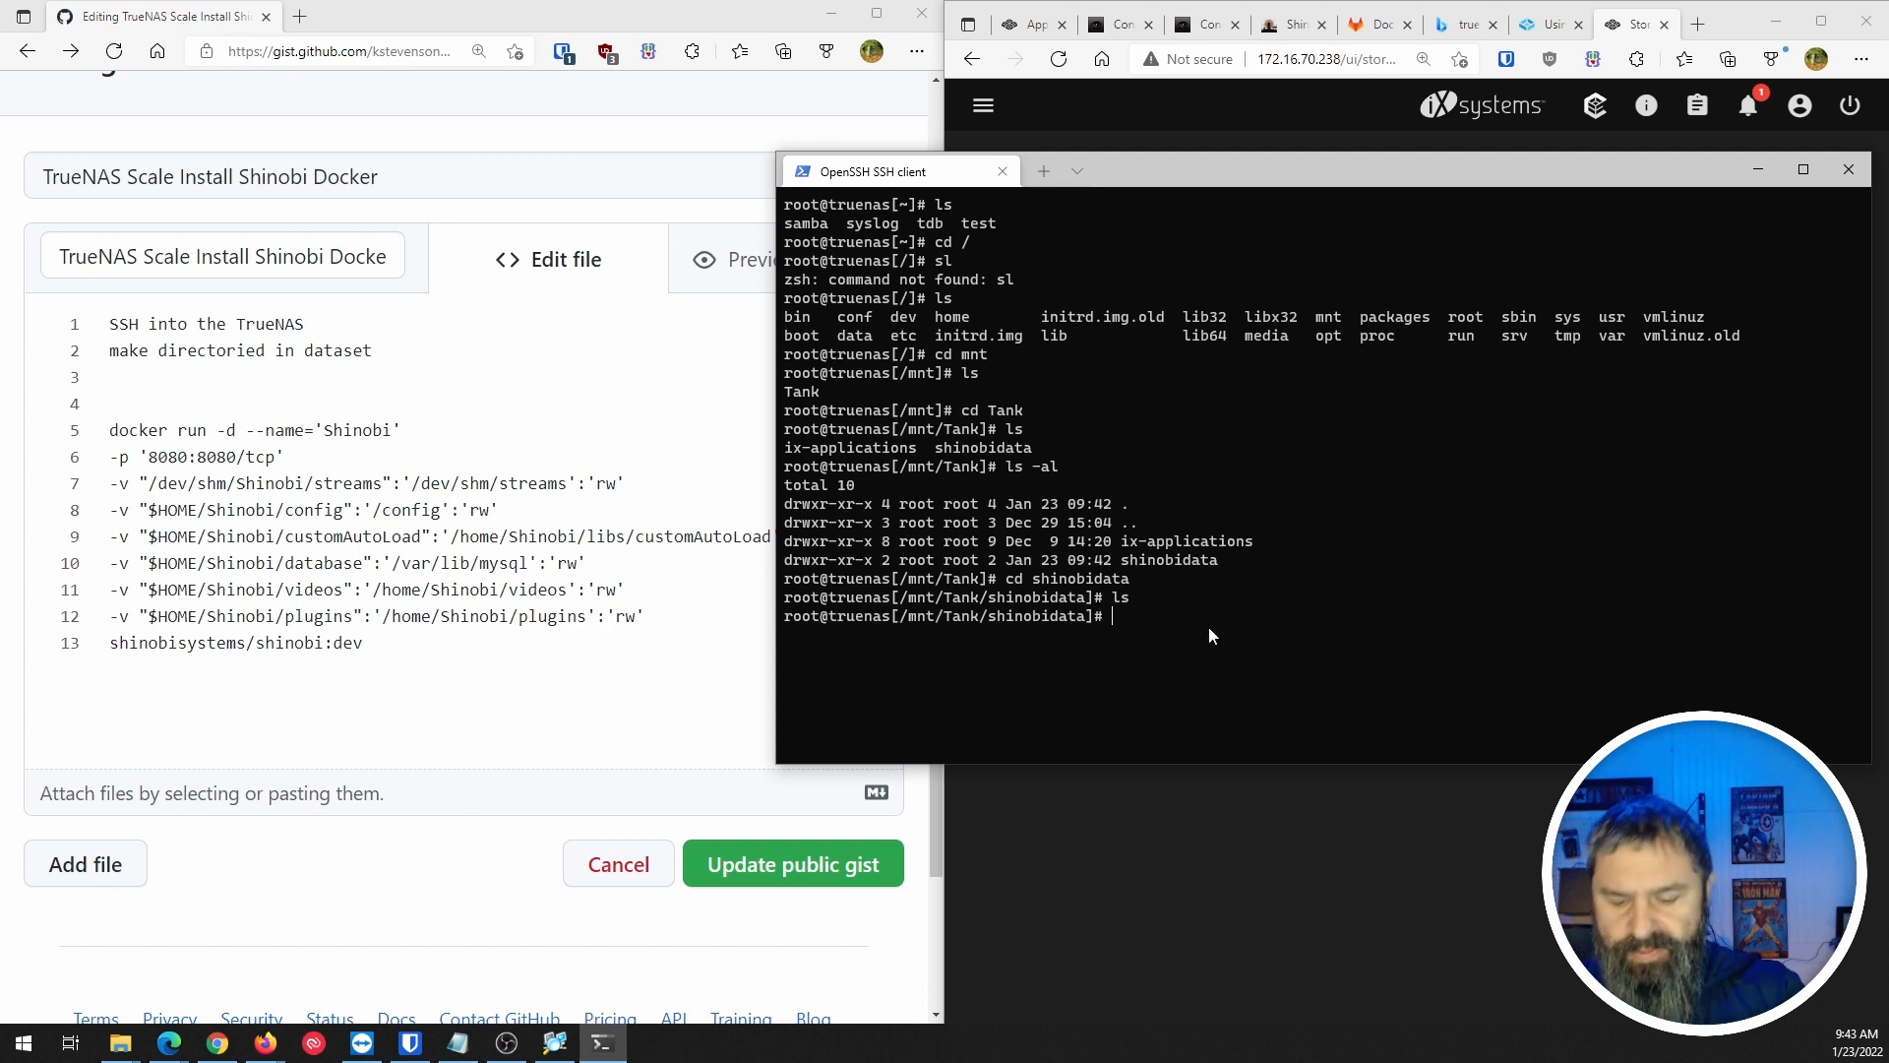
Create the streams directory in shinobidata and confirm it with ls.
type("mkdir streams")
key("Return")
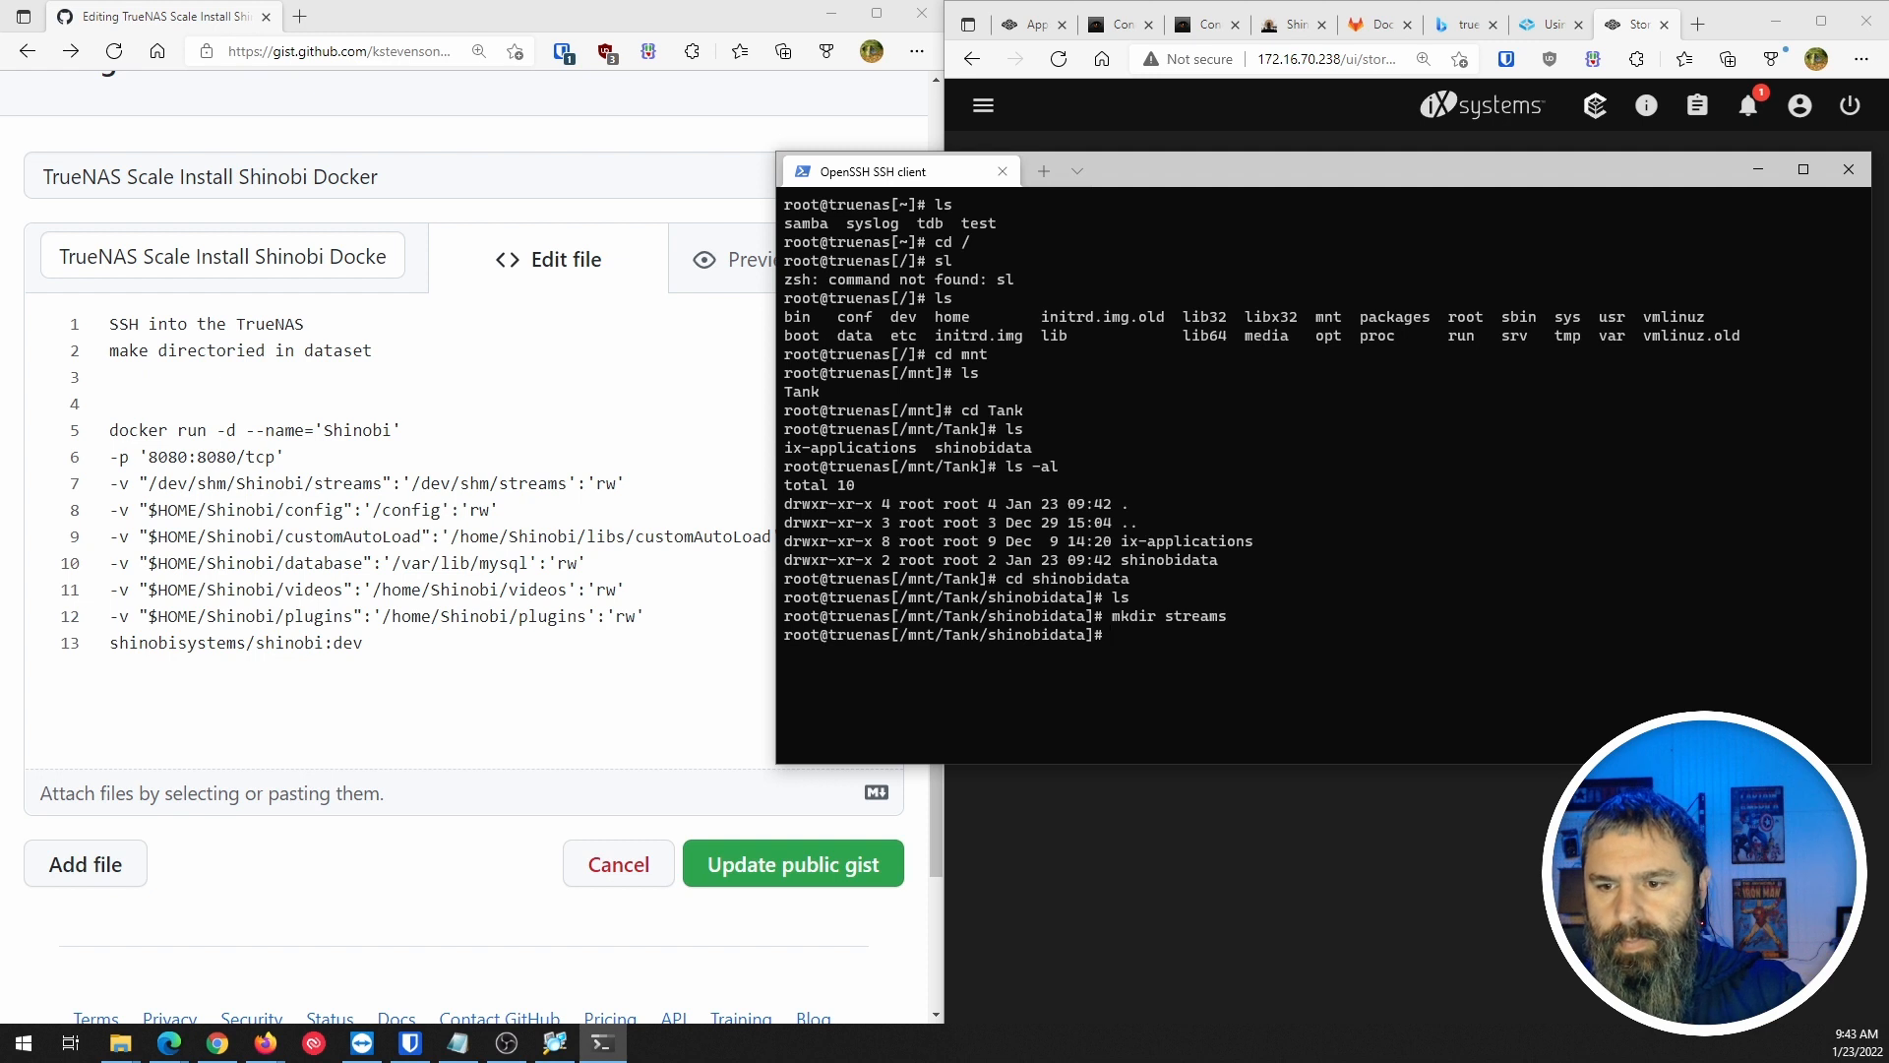
type("ls")
key("Return")
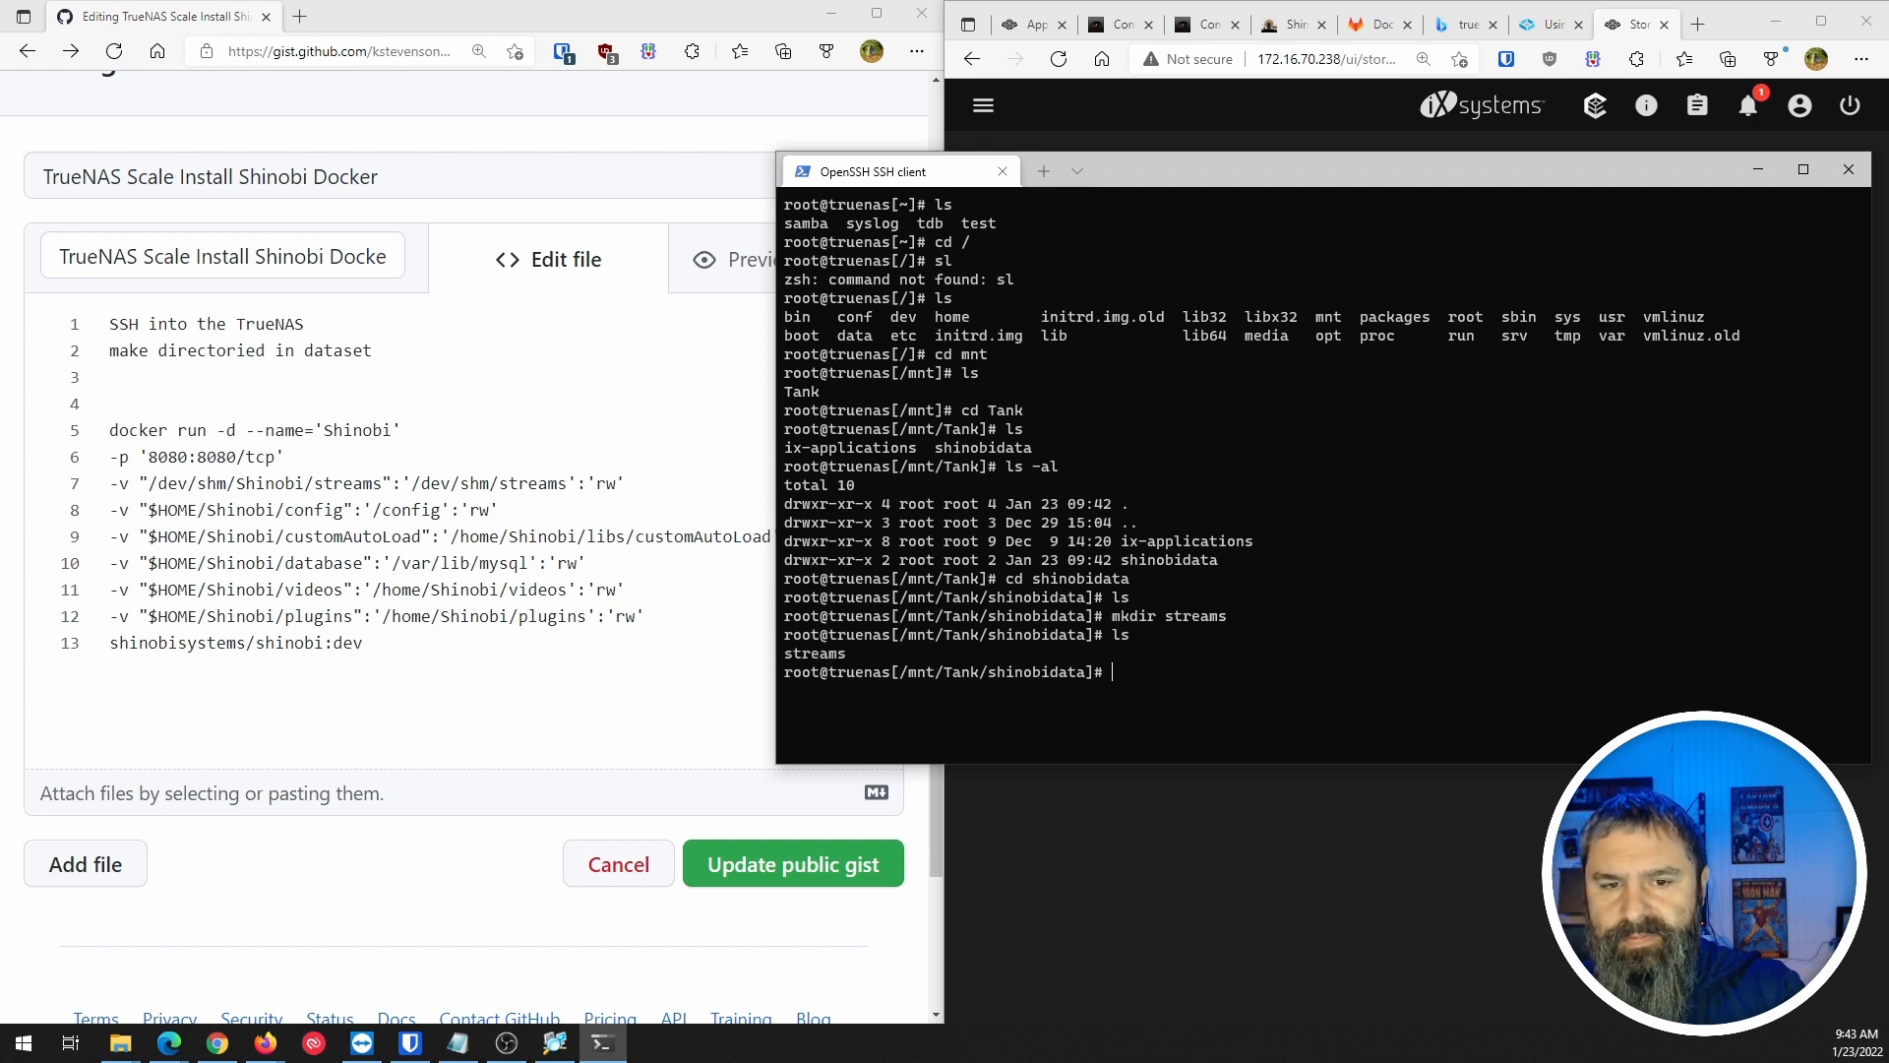
left_click_drag(1173, 166, 1257, 152)
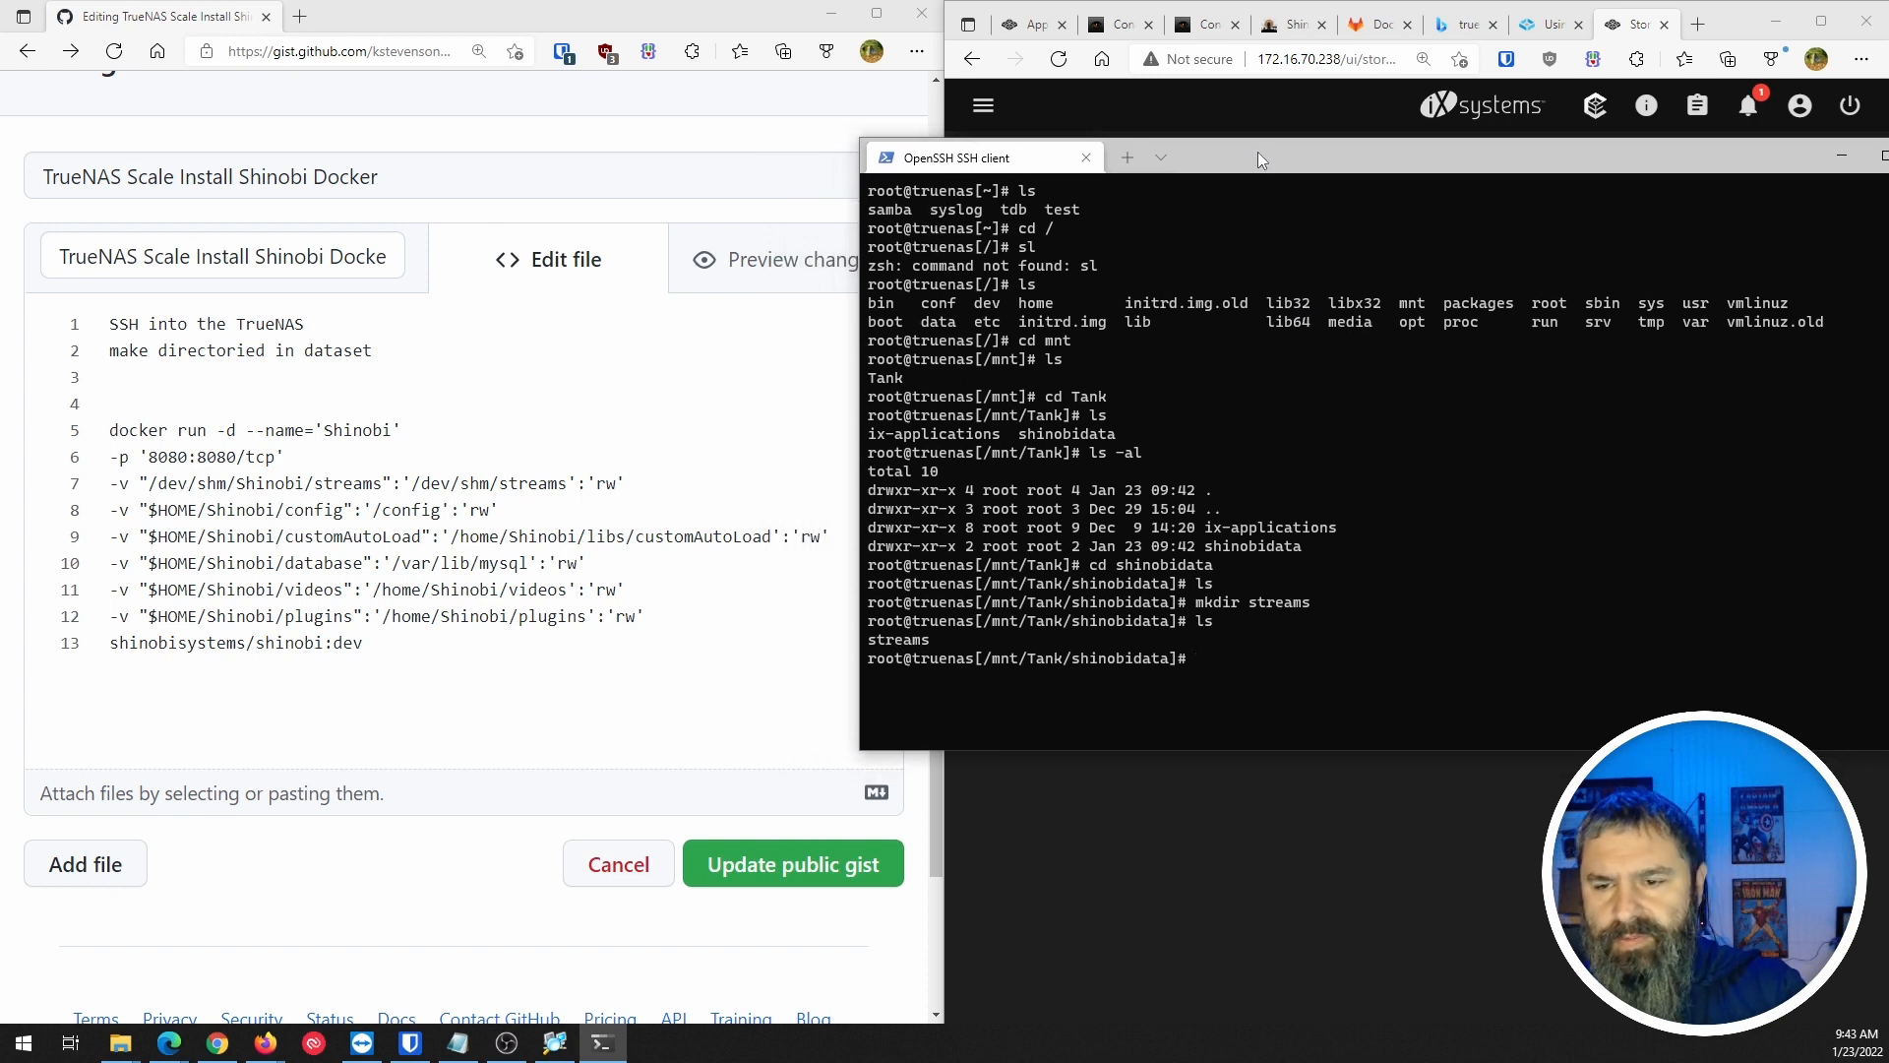
Create the customAutoLoad, database and plugins directories, then verify all four with ls -al.
type("mkdir customAutoLoad")
key("Return")
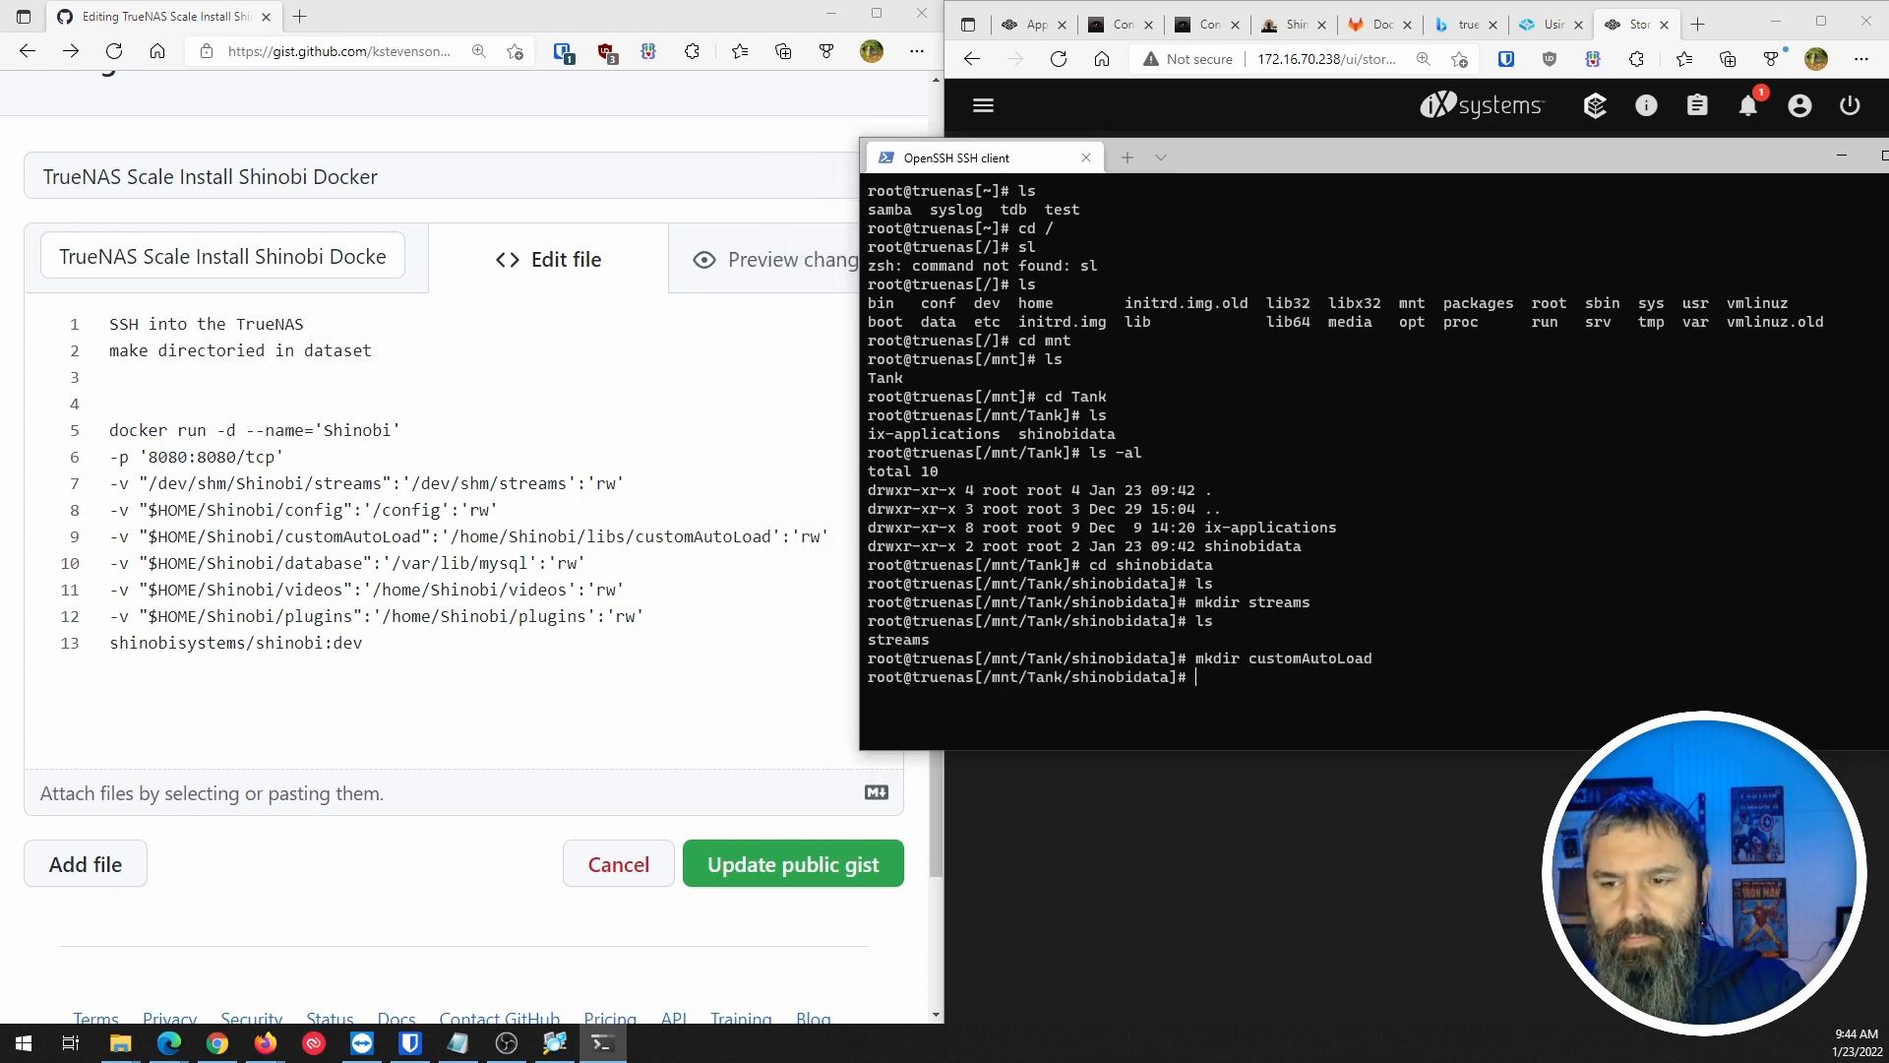
key("ctrl+l")
type("mkdir")
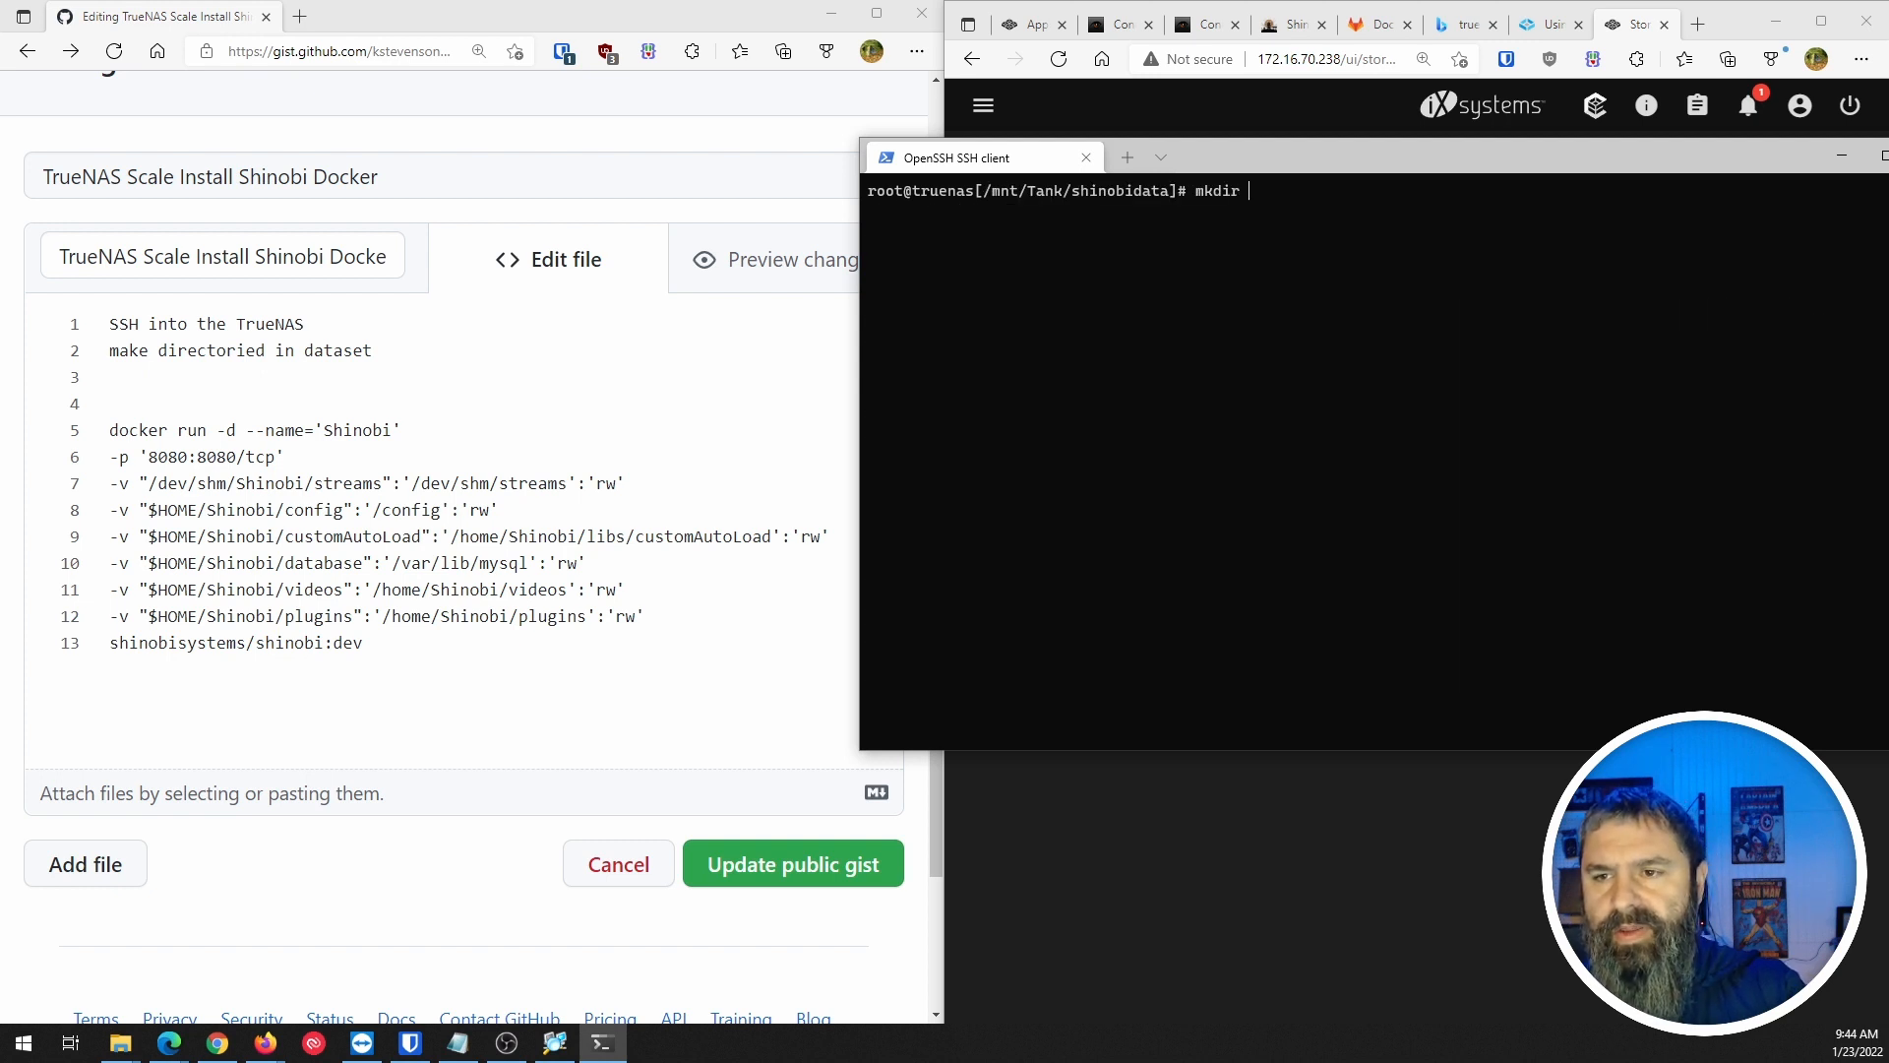
type(" database")
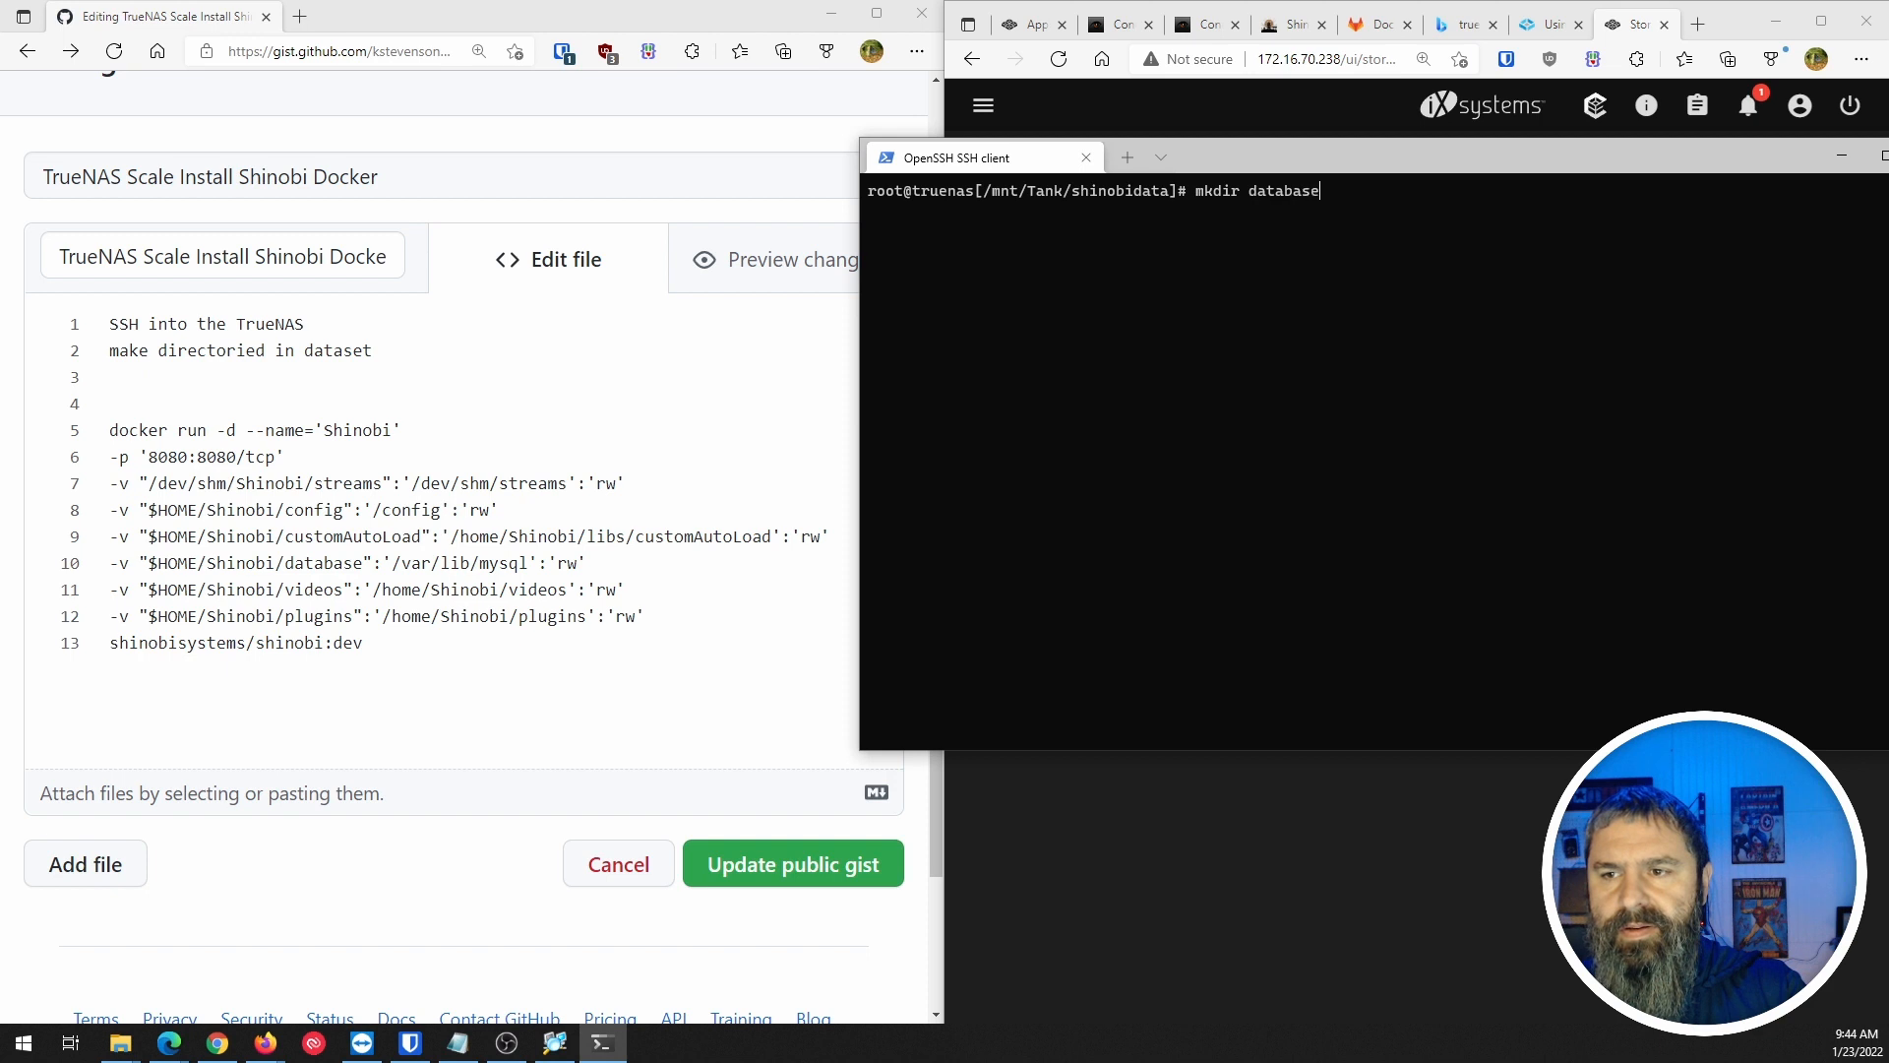
key("Return")
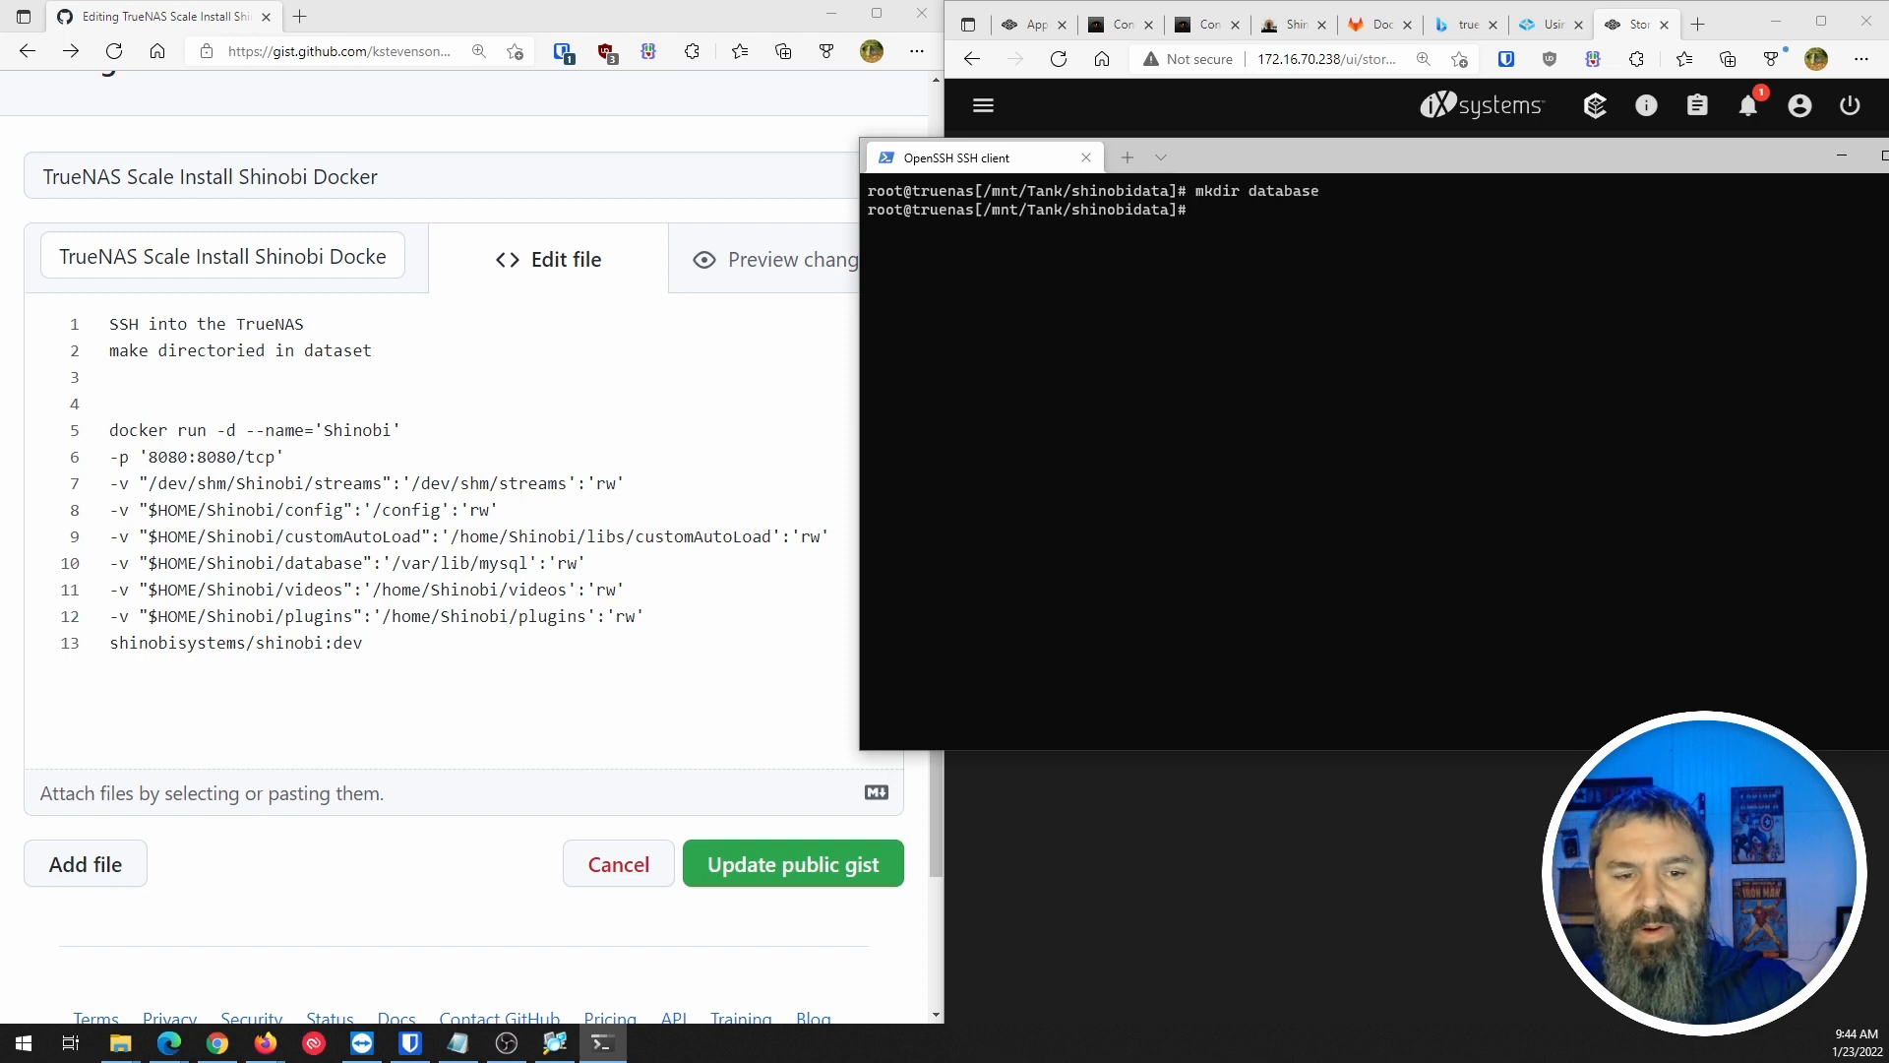
type("mk")
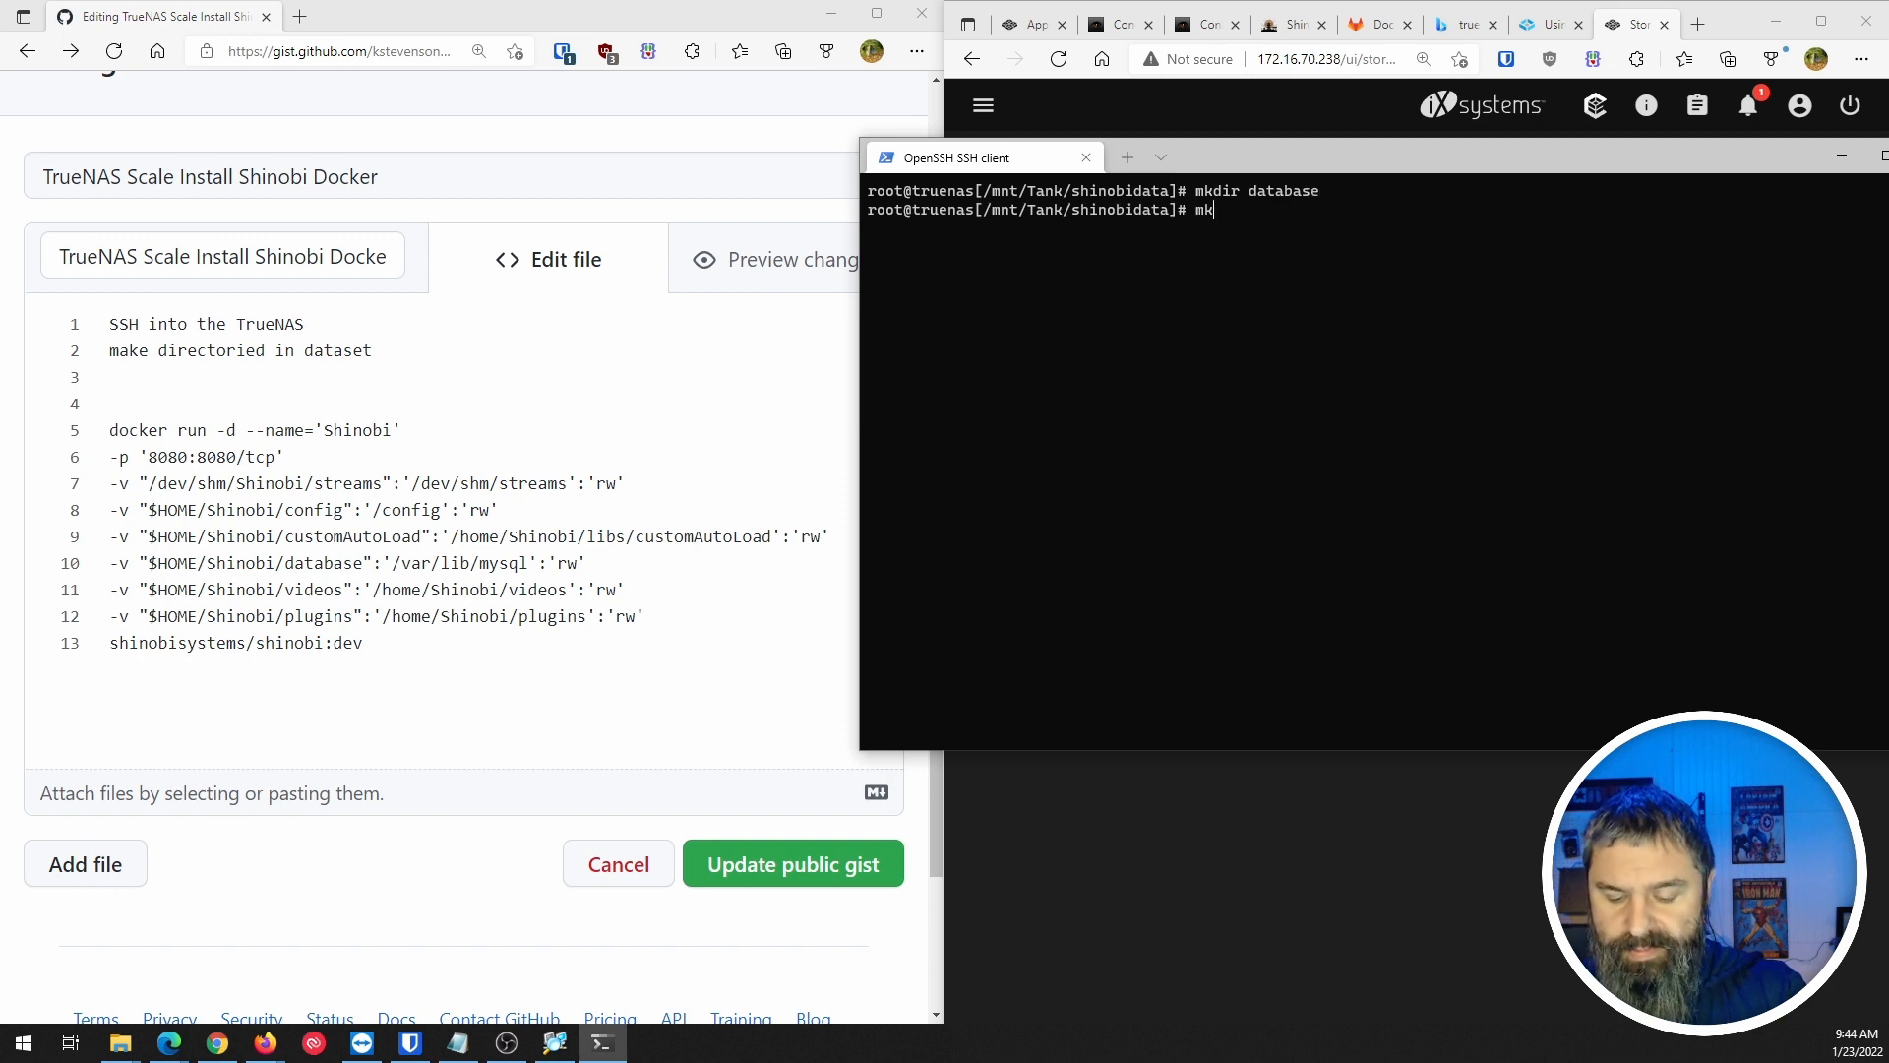
type("dir plugins")
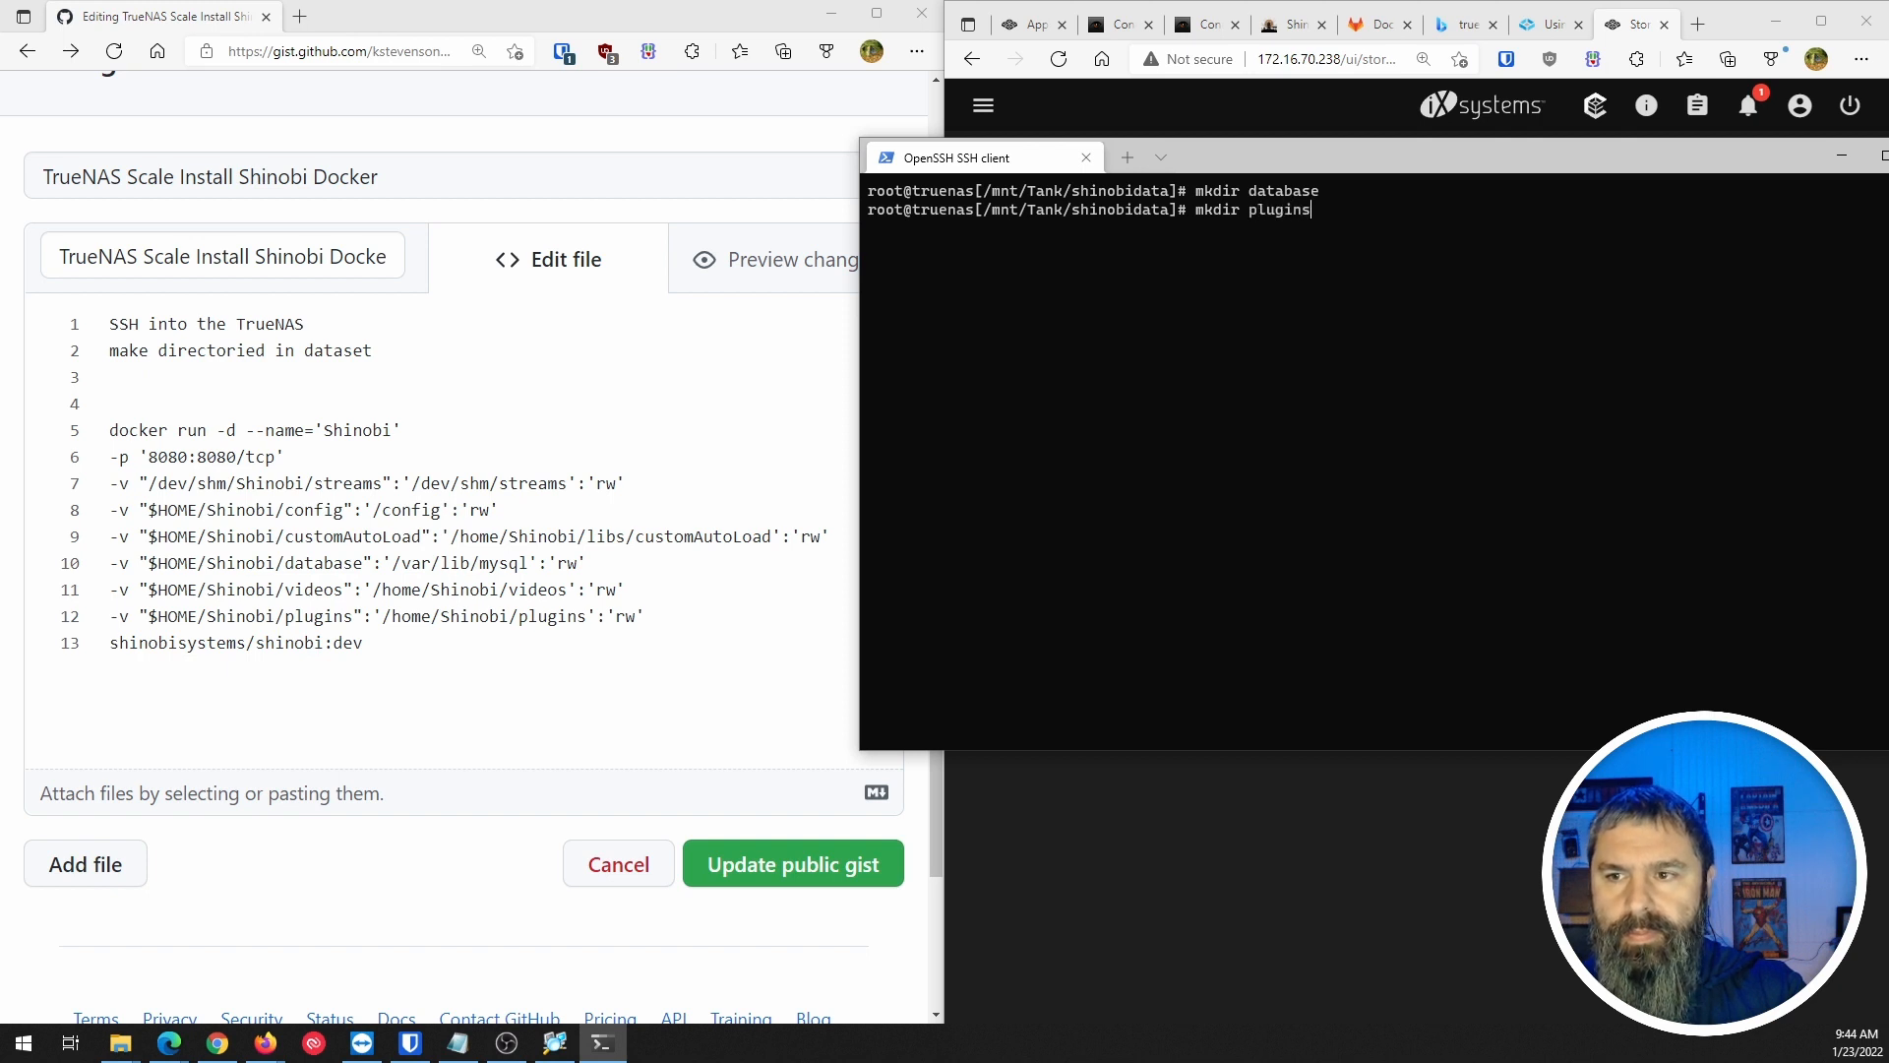
key("Return")
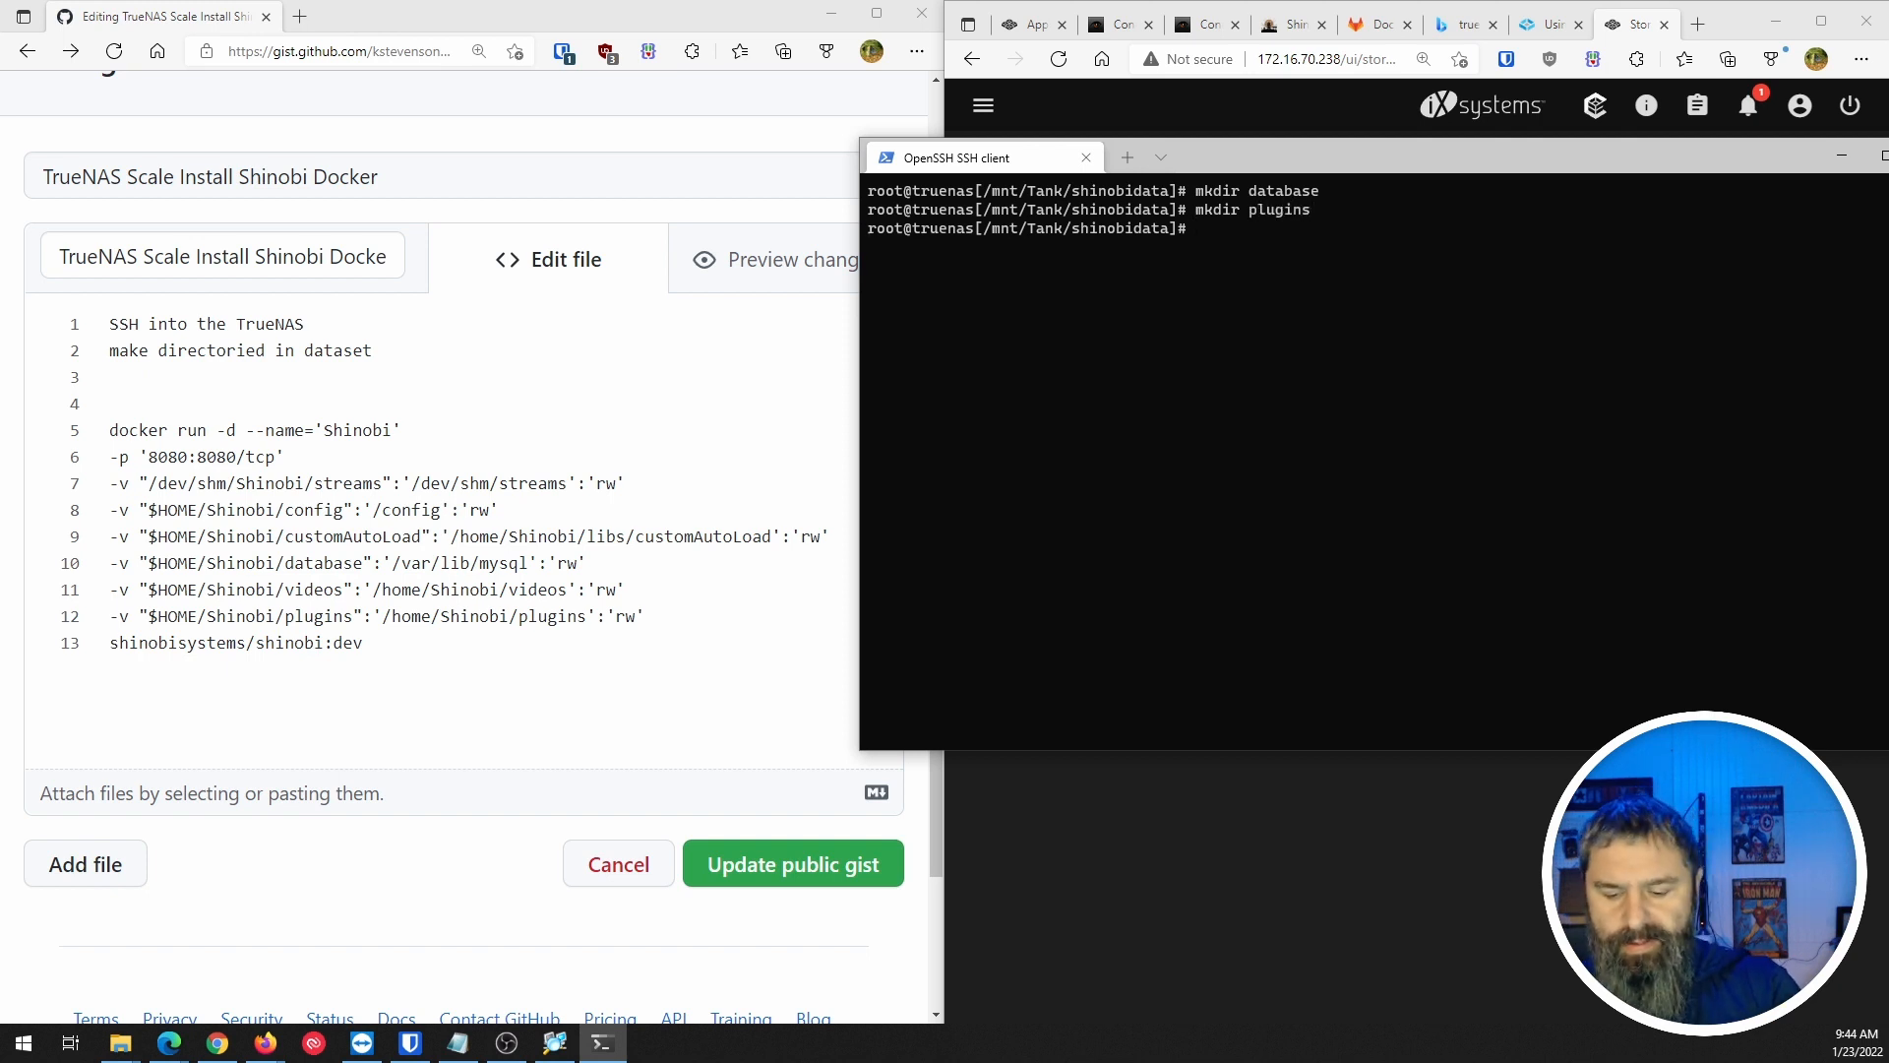
type("ls")
key("Return")
type("ls -al")
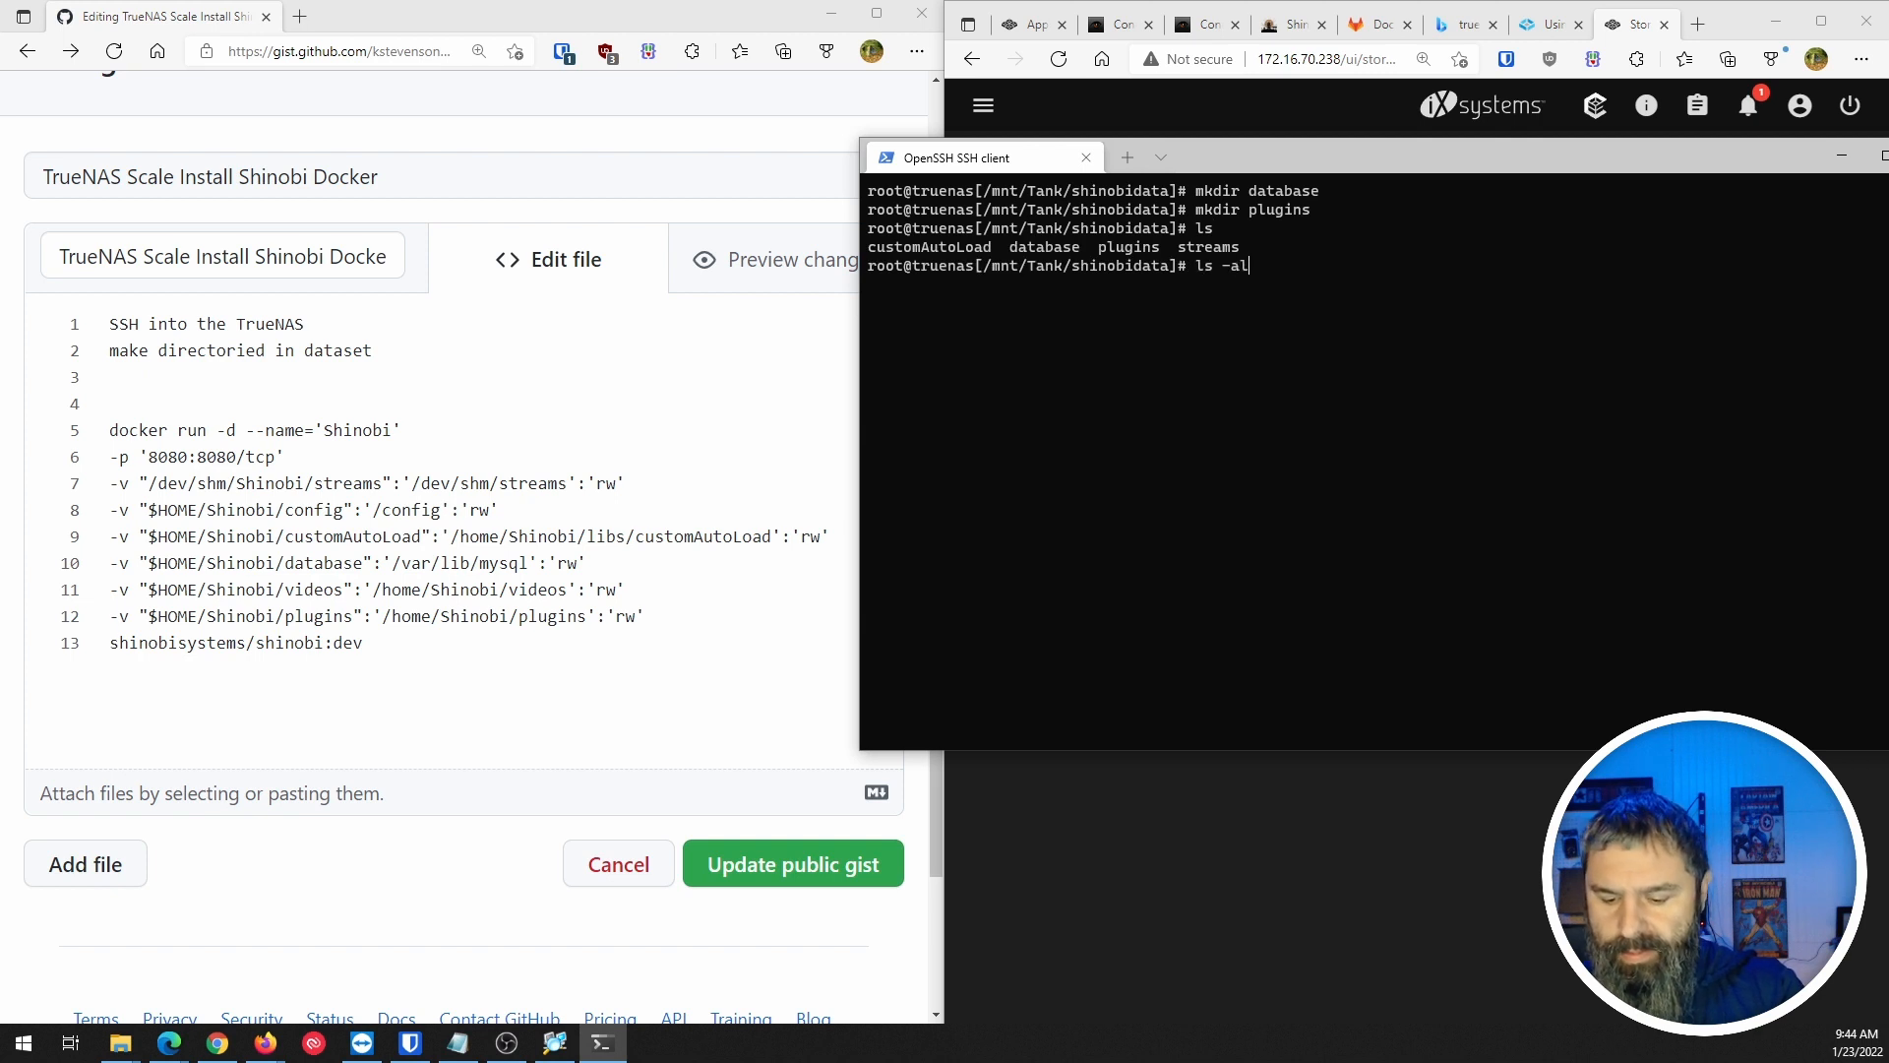
key("Return")
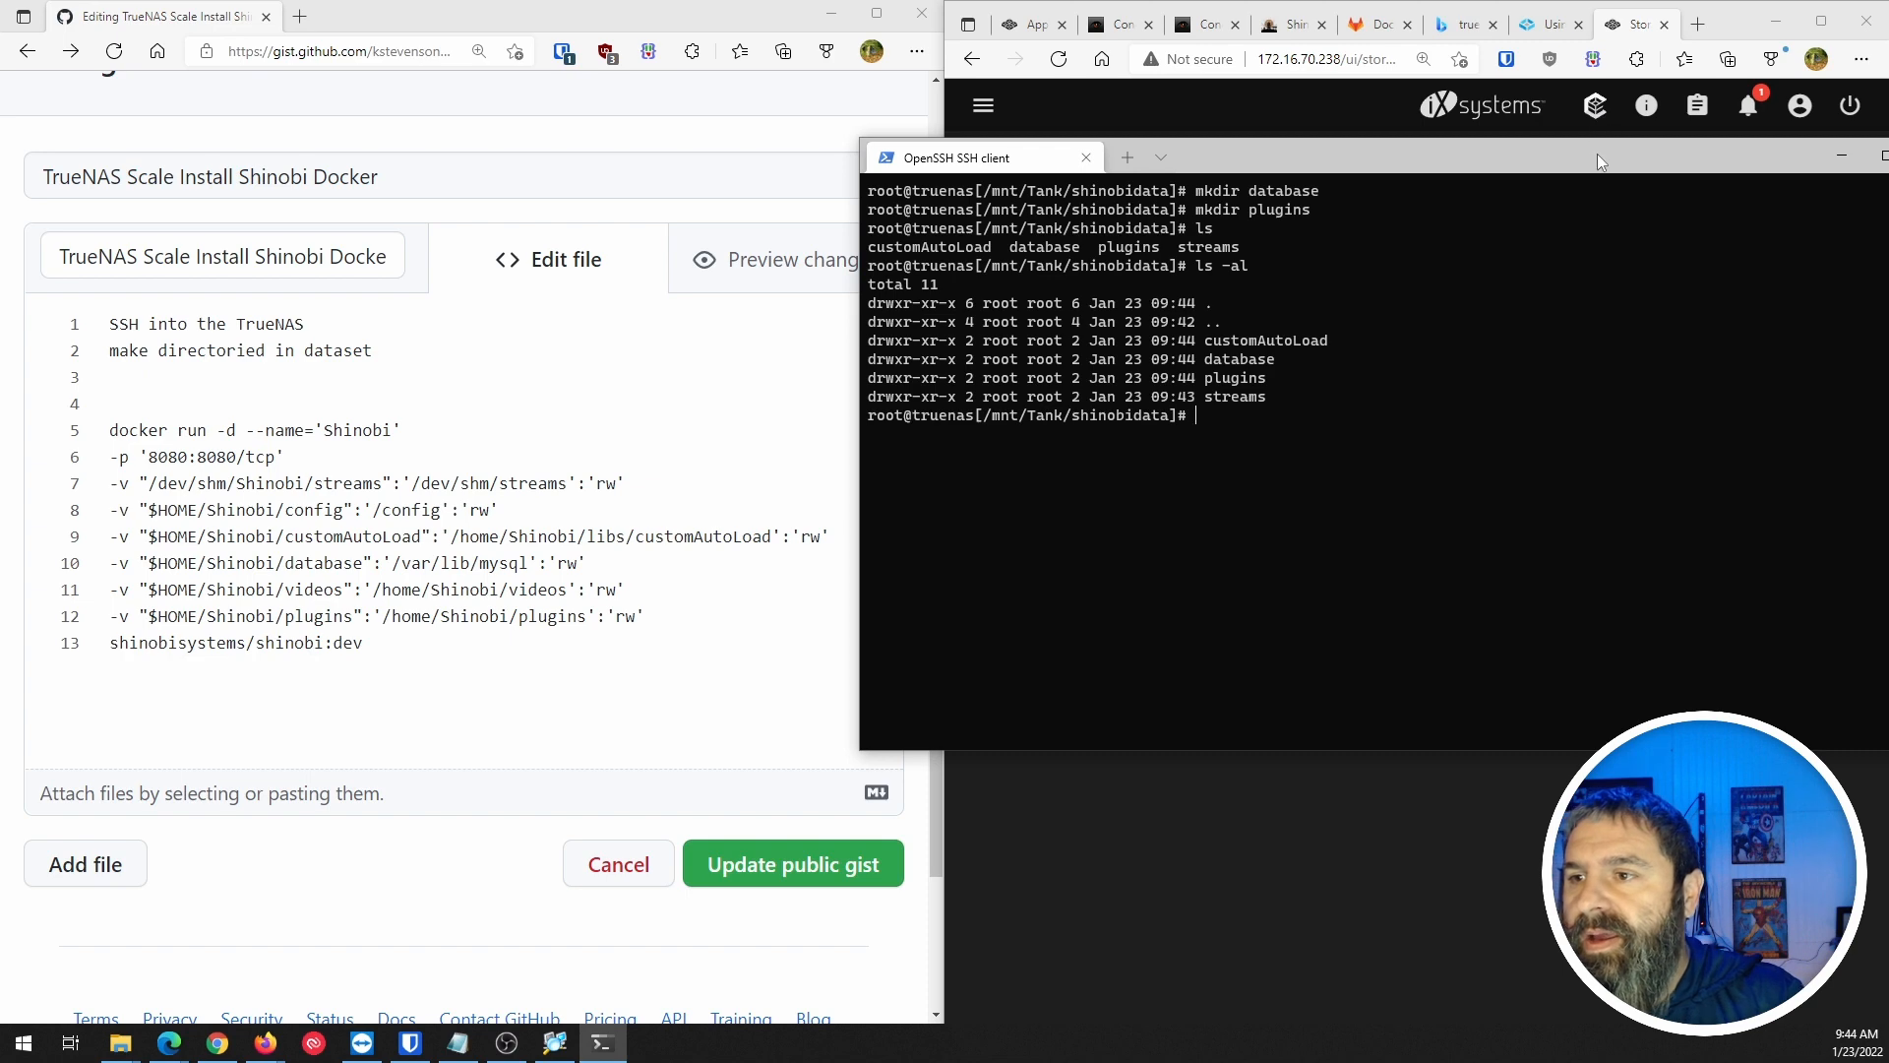
left_click_drag(1597, 153, 1148, 302)
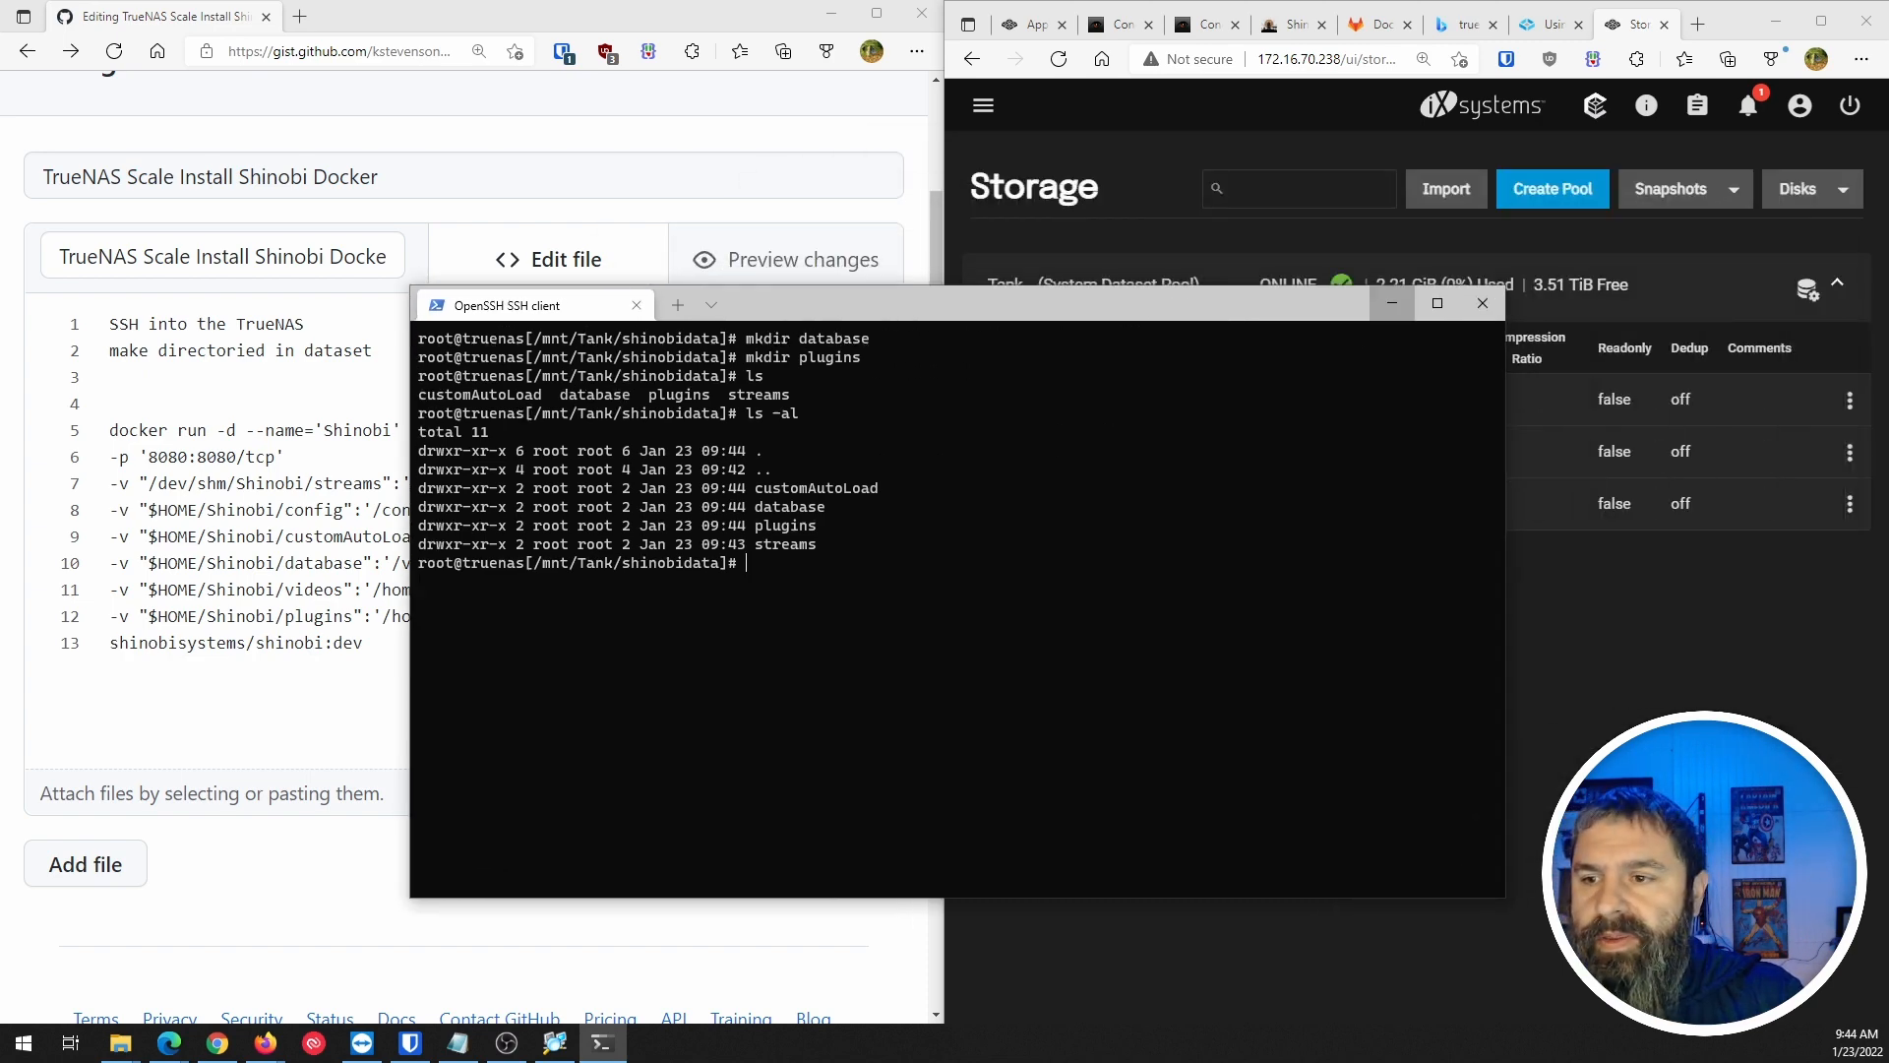
Hide the terminal and add a blank host path volume in the Launch Docker Image wizard.
left_click(1391, 311)
left_click(1031, 25)
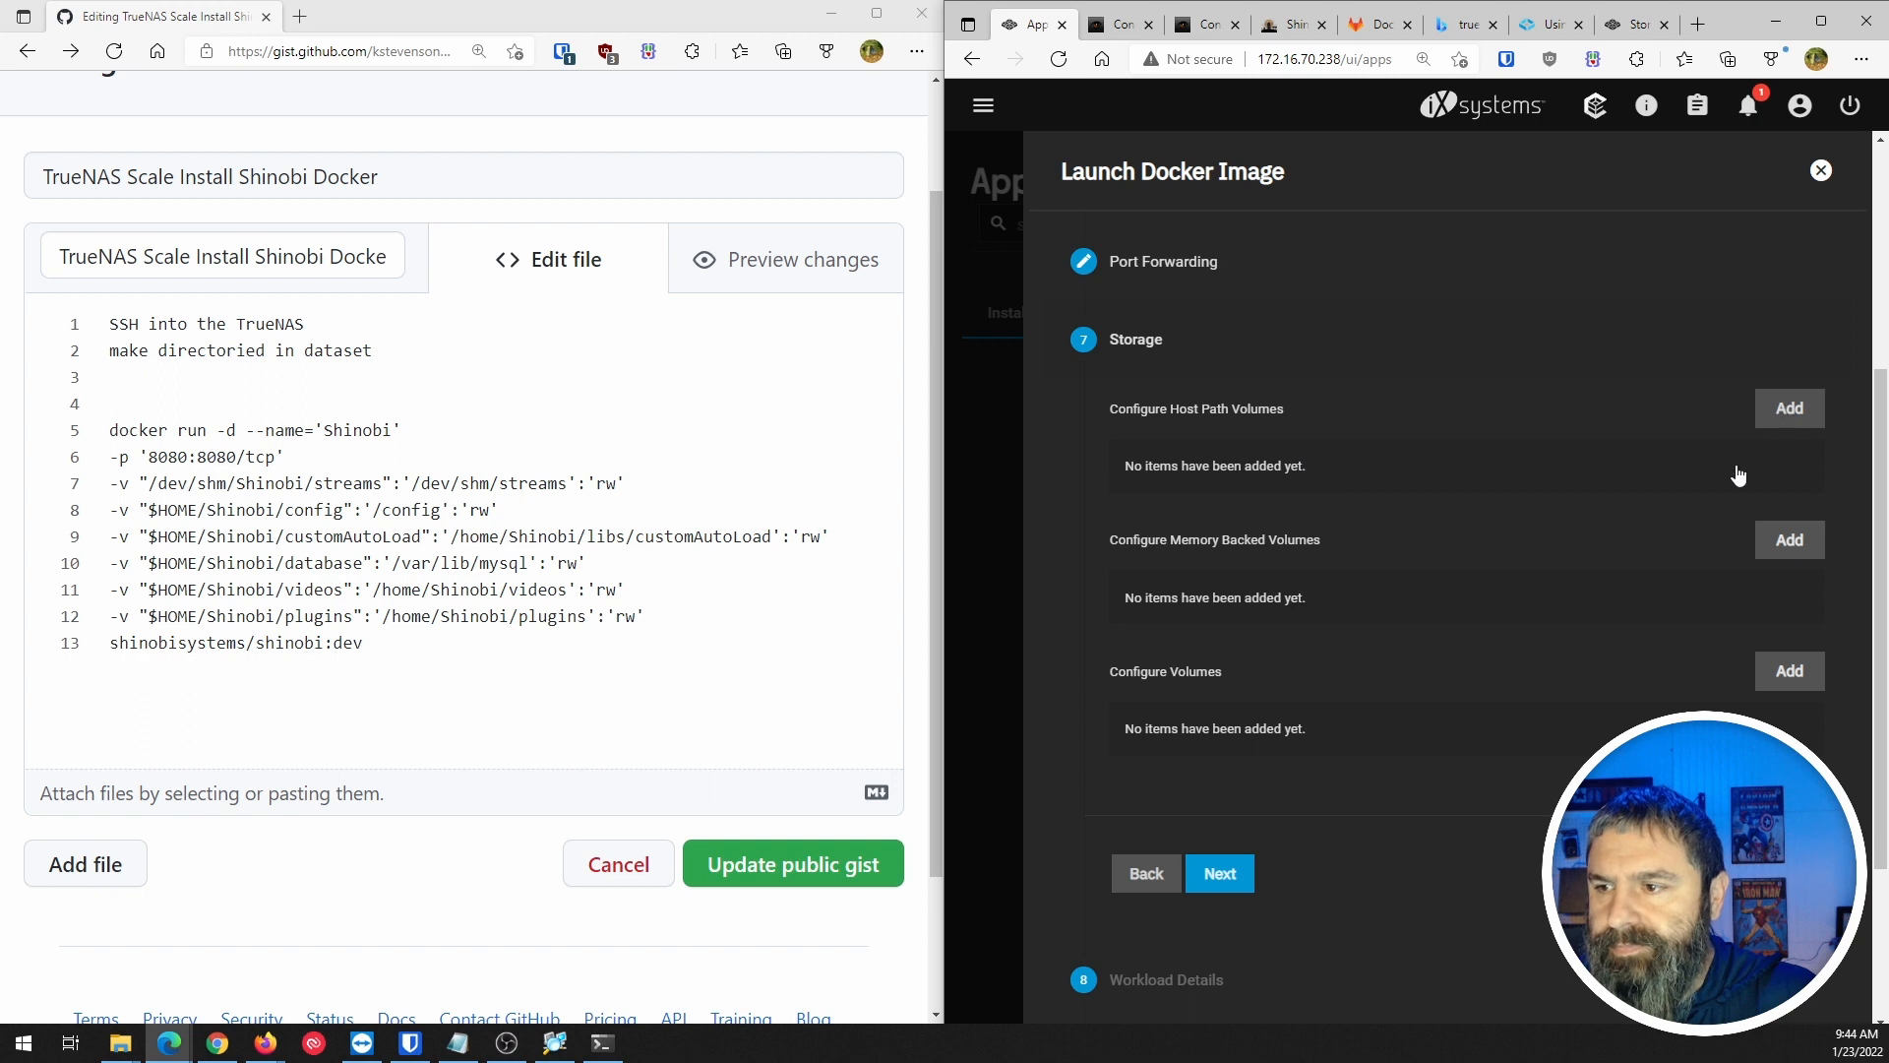
left_click(1787, 409)
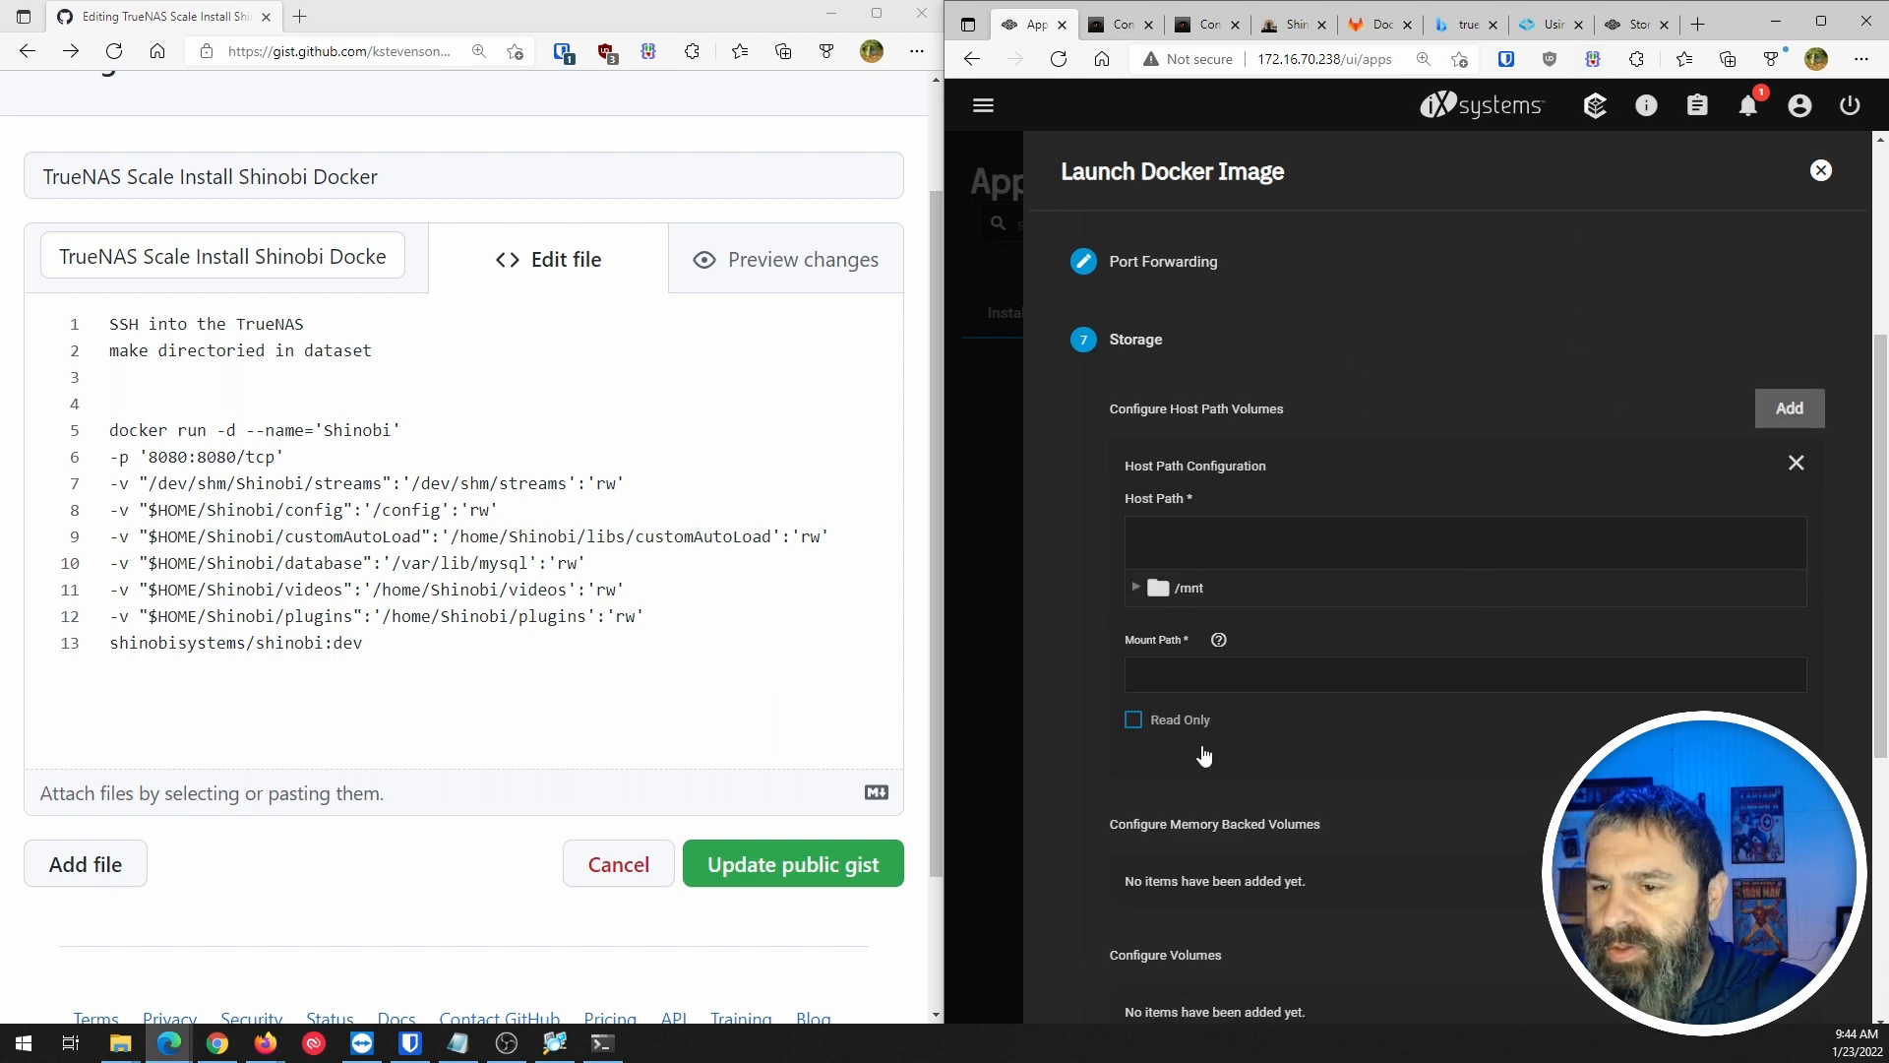
left_click(1548, 27)
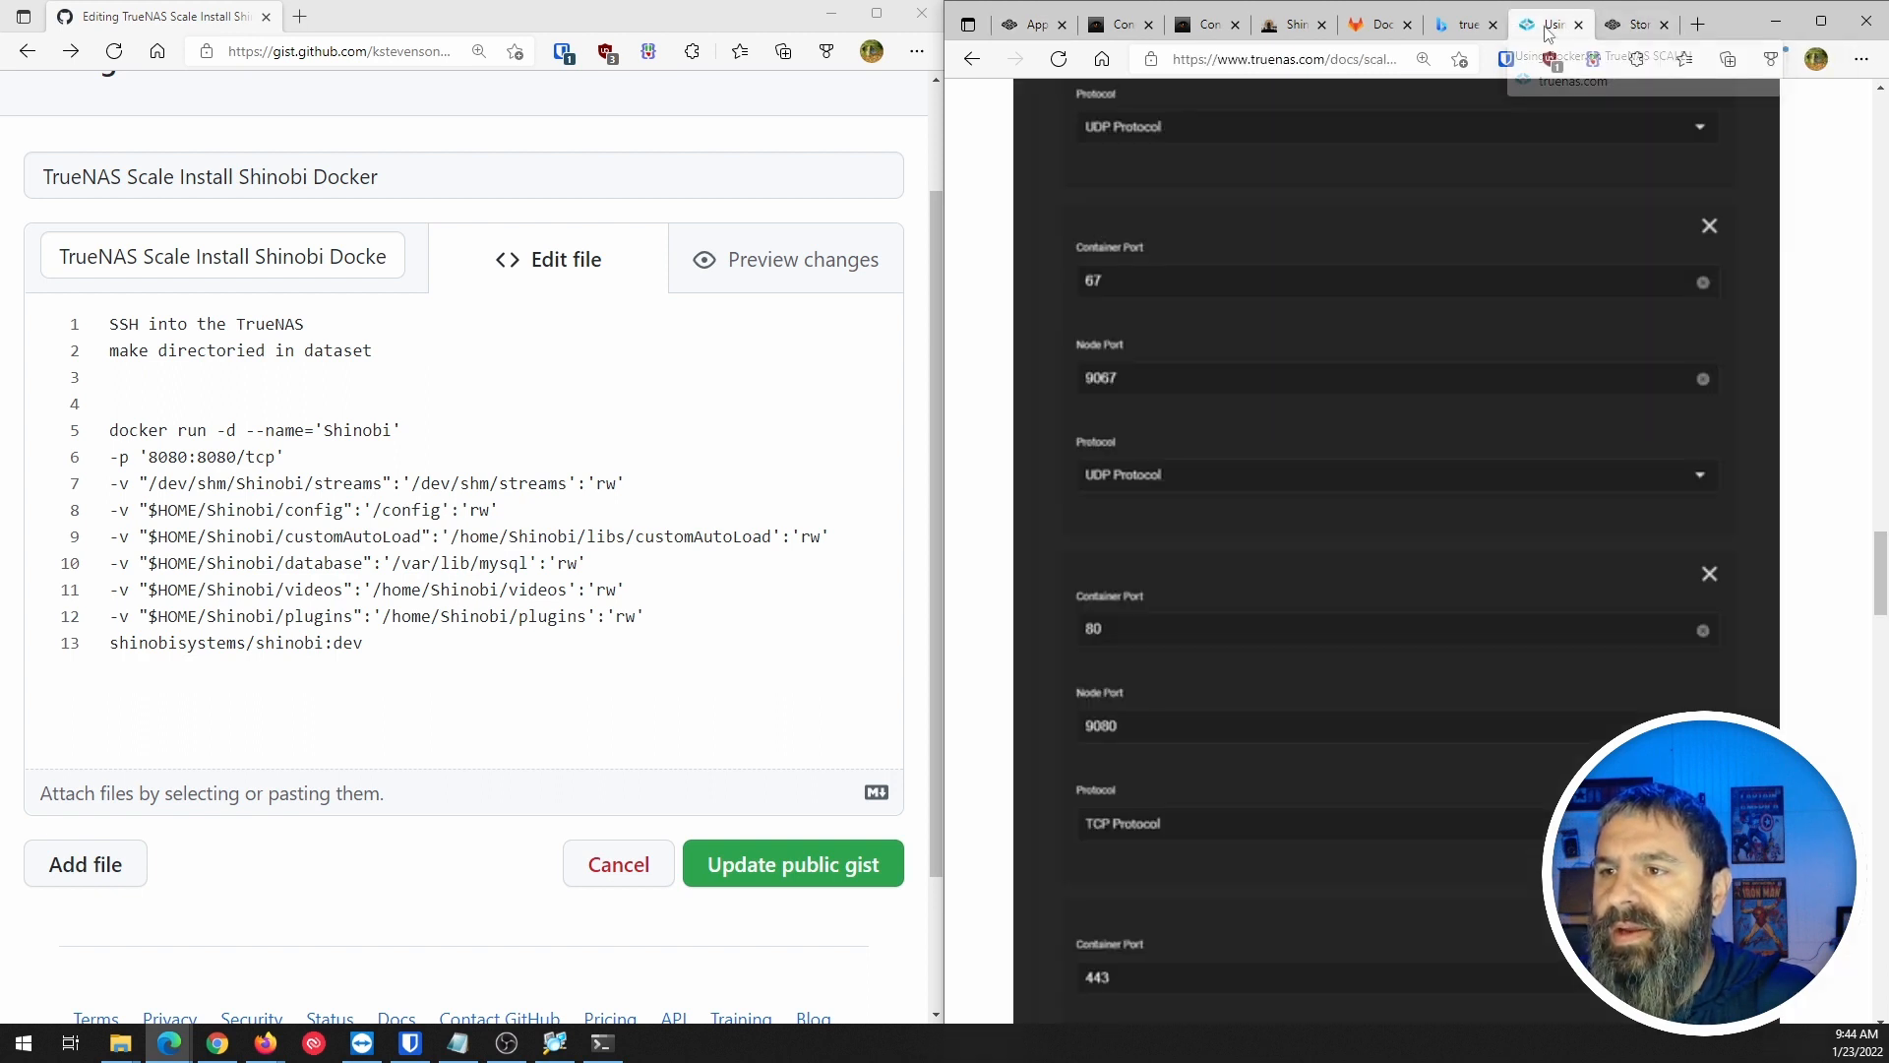
scroll(1198, 430, "down", 5)
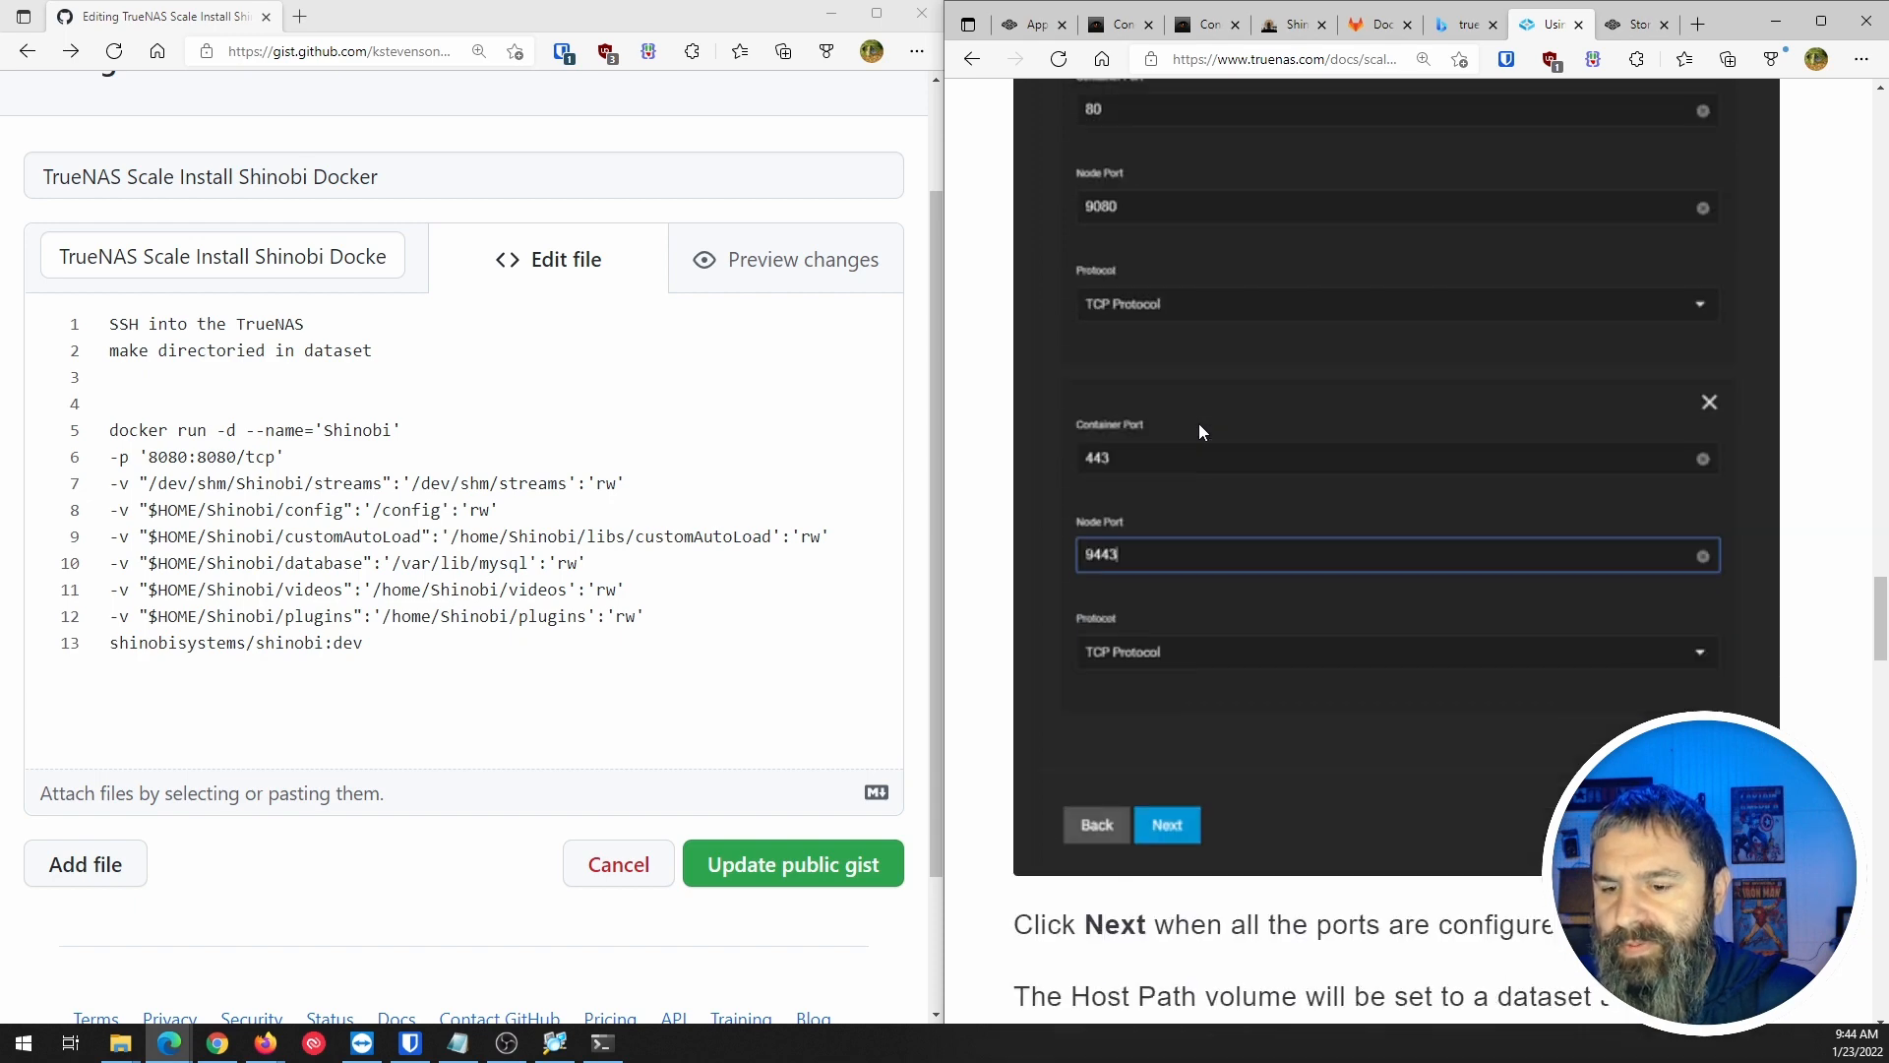
scroll(1198, 423, "down", 8)
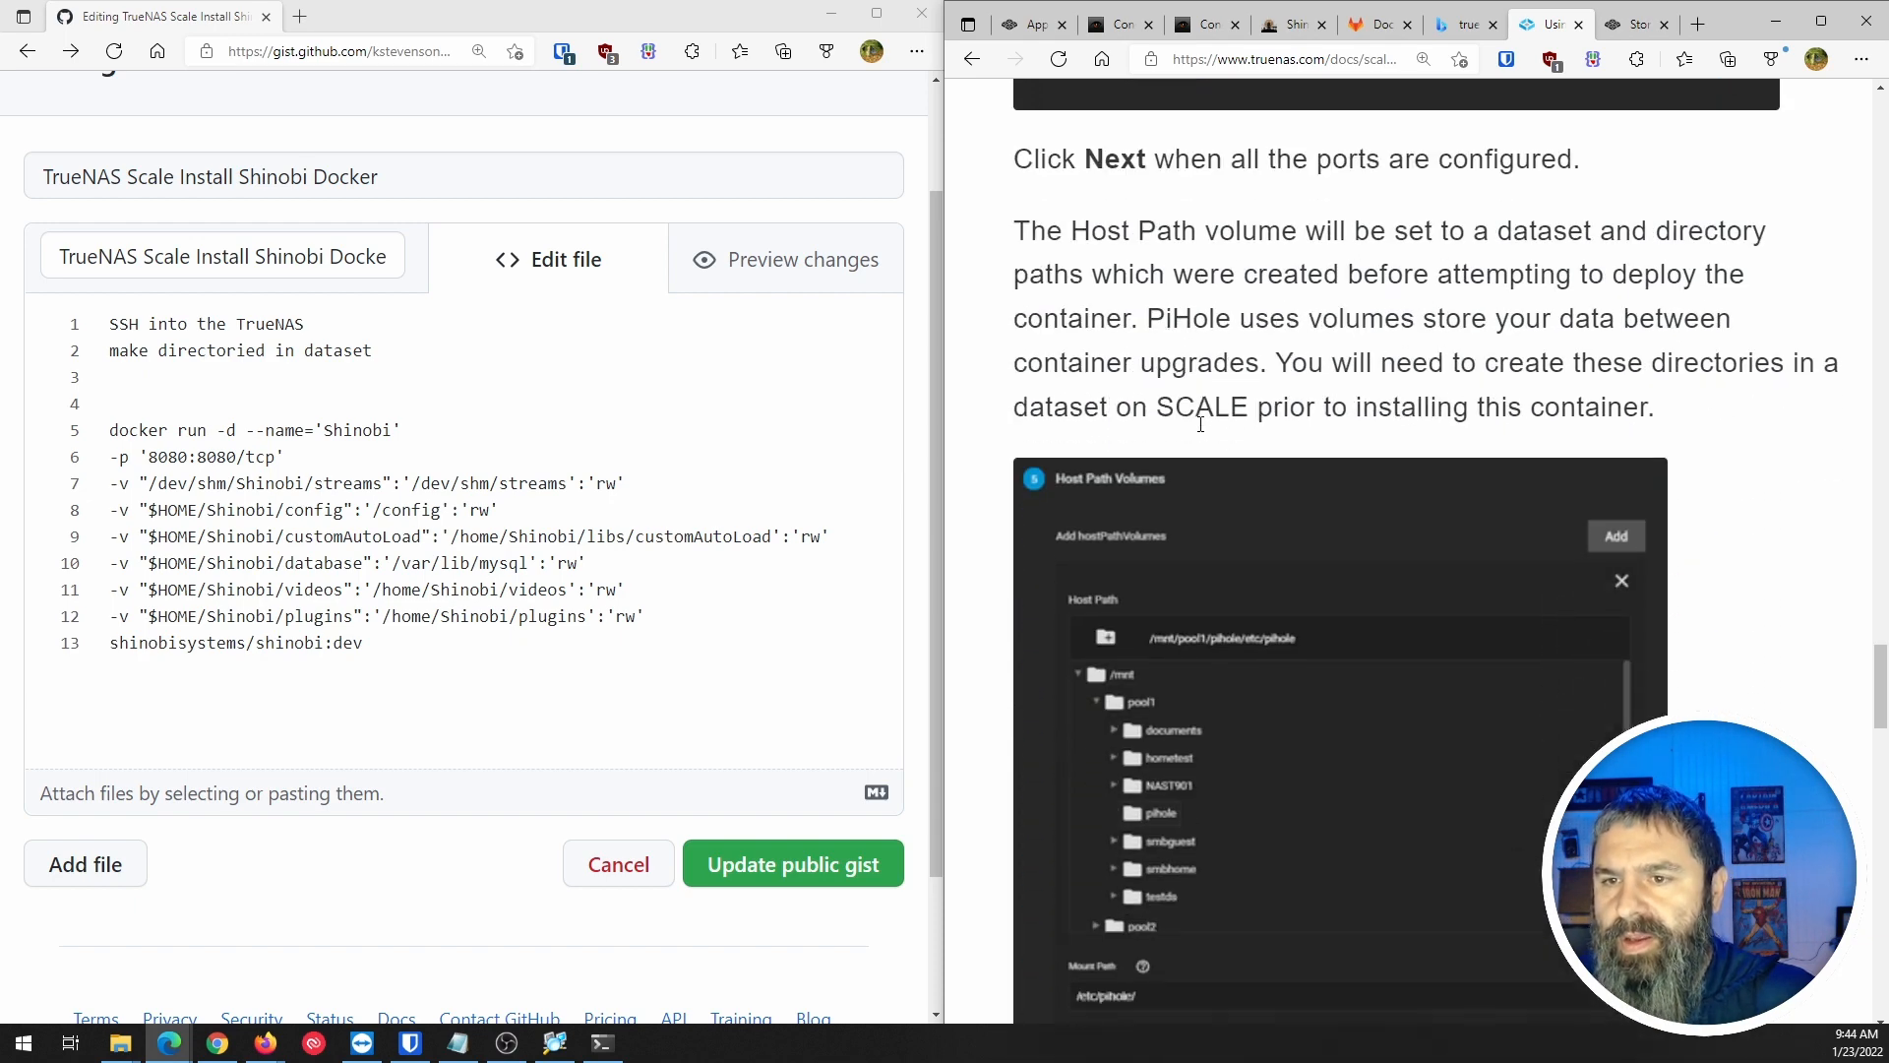
scroll(1198, 423, "down", 1)
scroll(1199, 423, "up", 1)
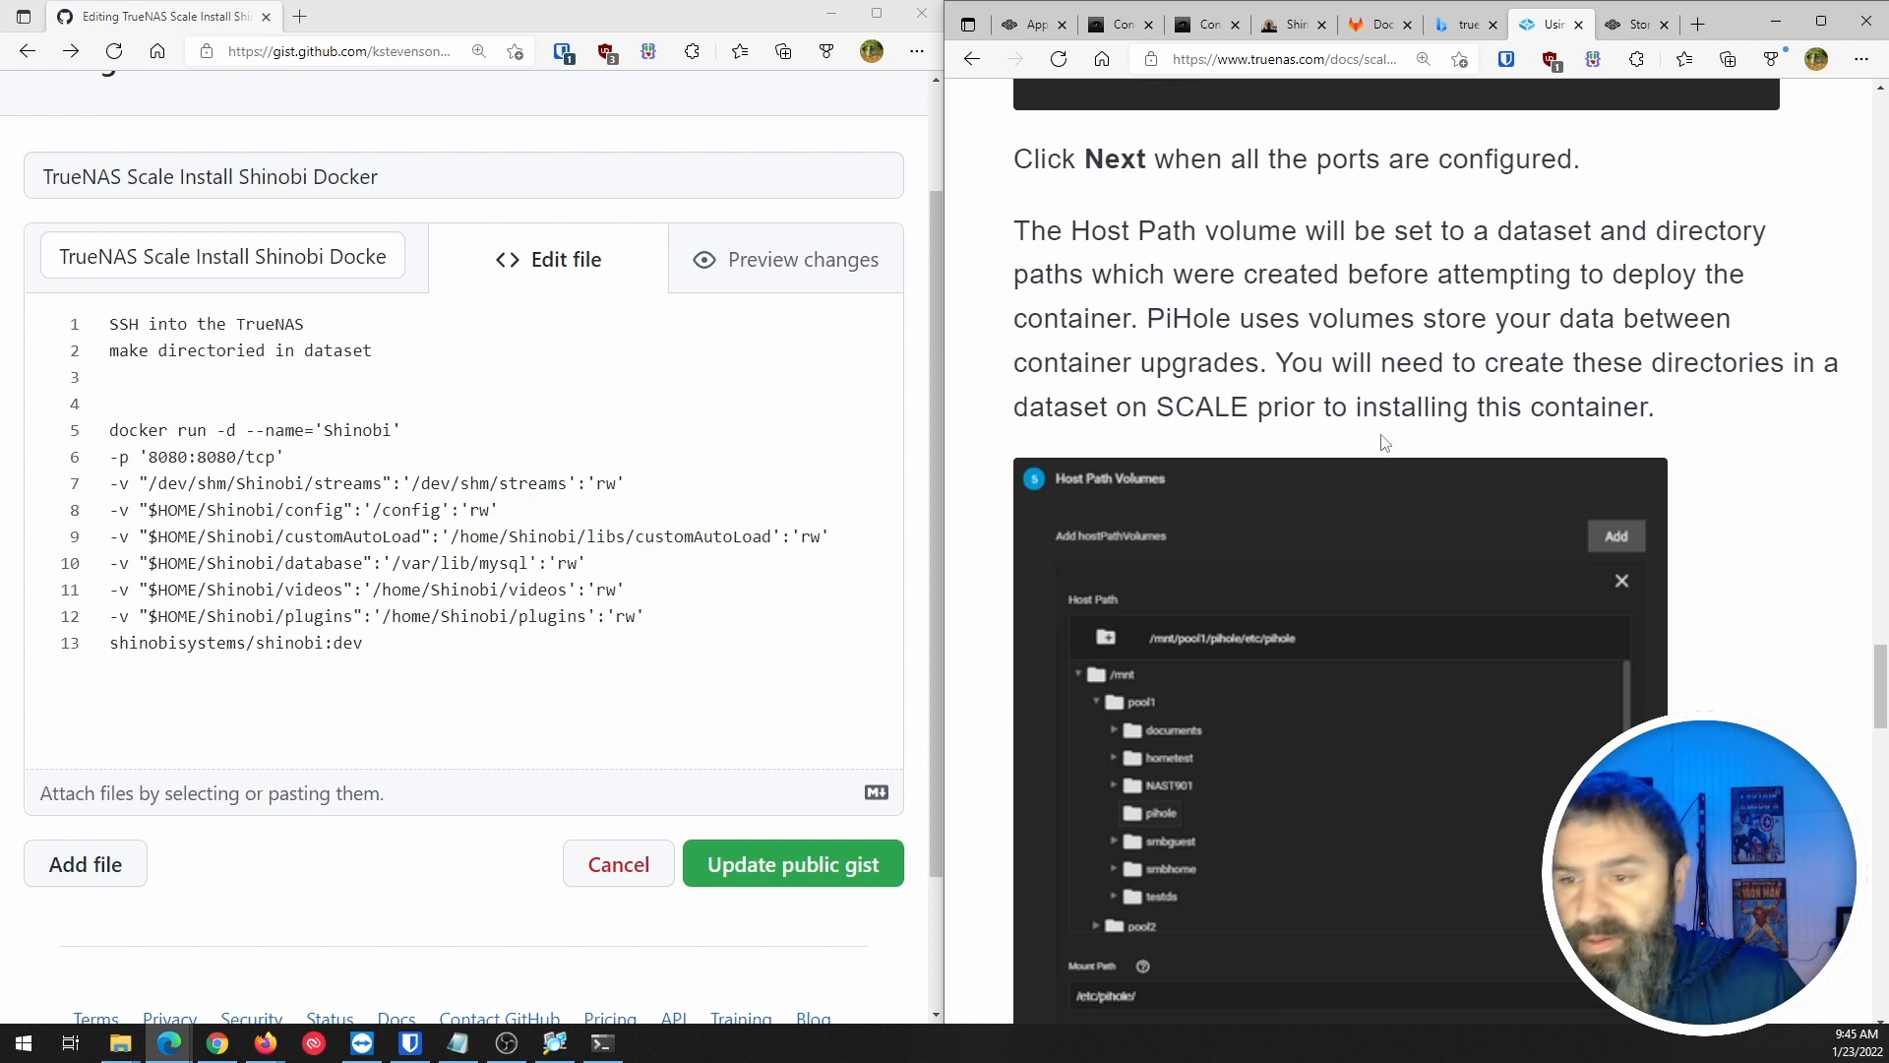
scroll(1162, 495, "down", 1)
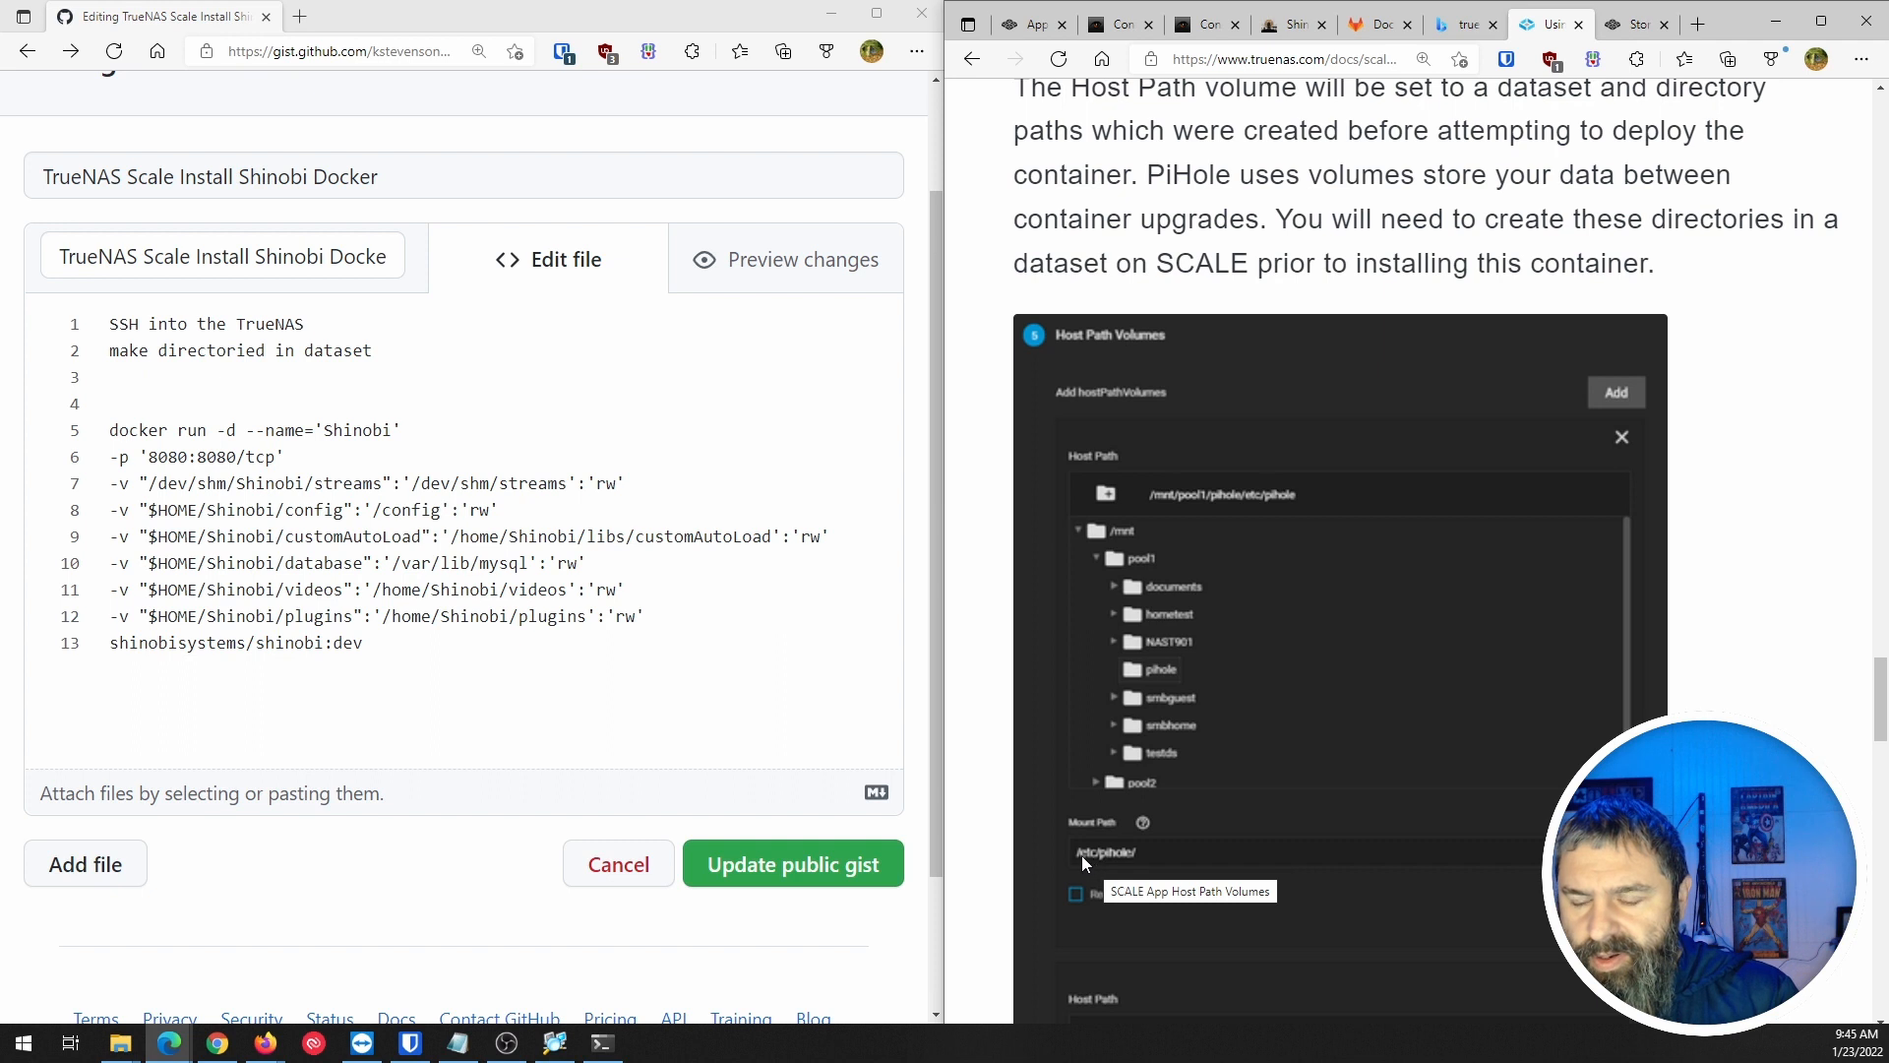
scroll(1220, 796, "down", 3)
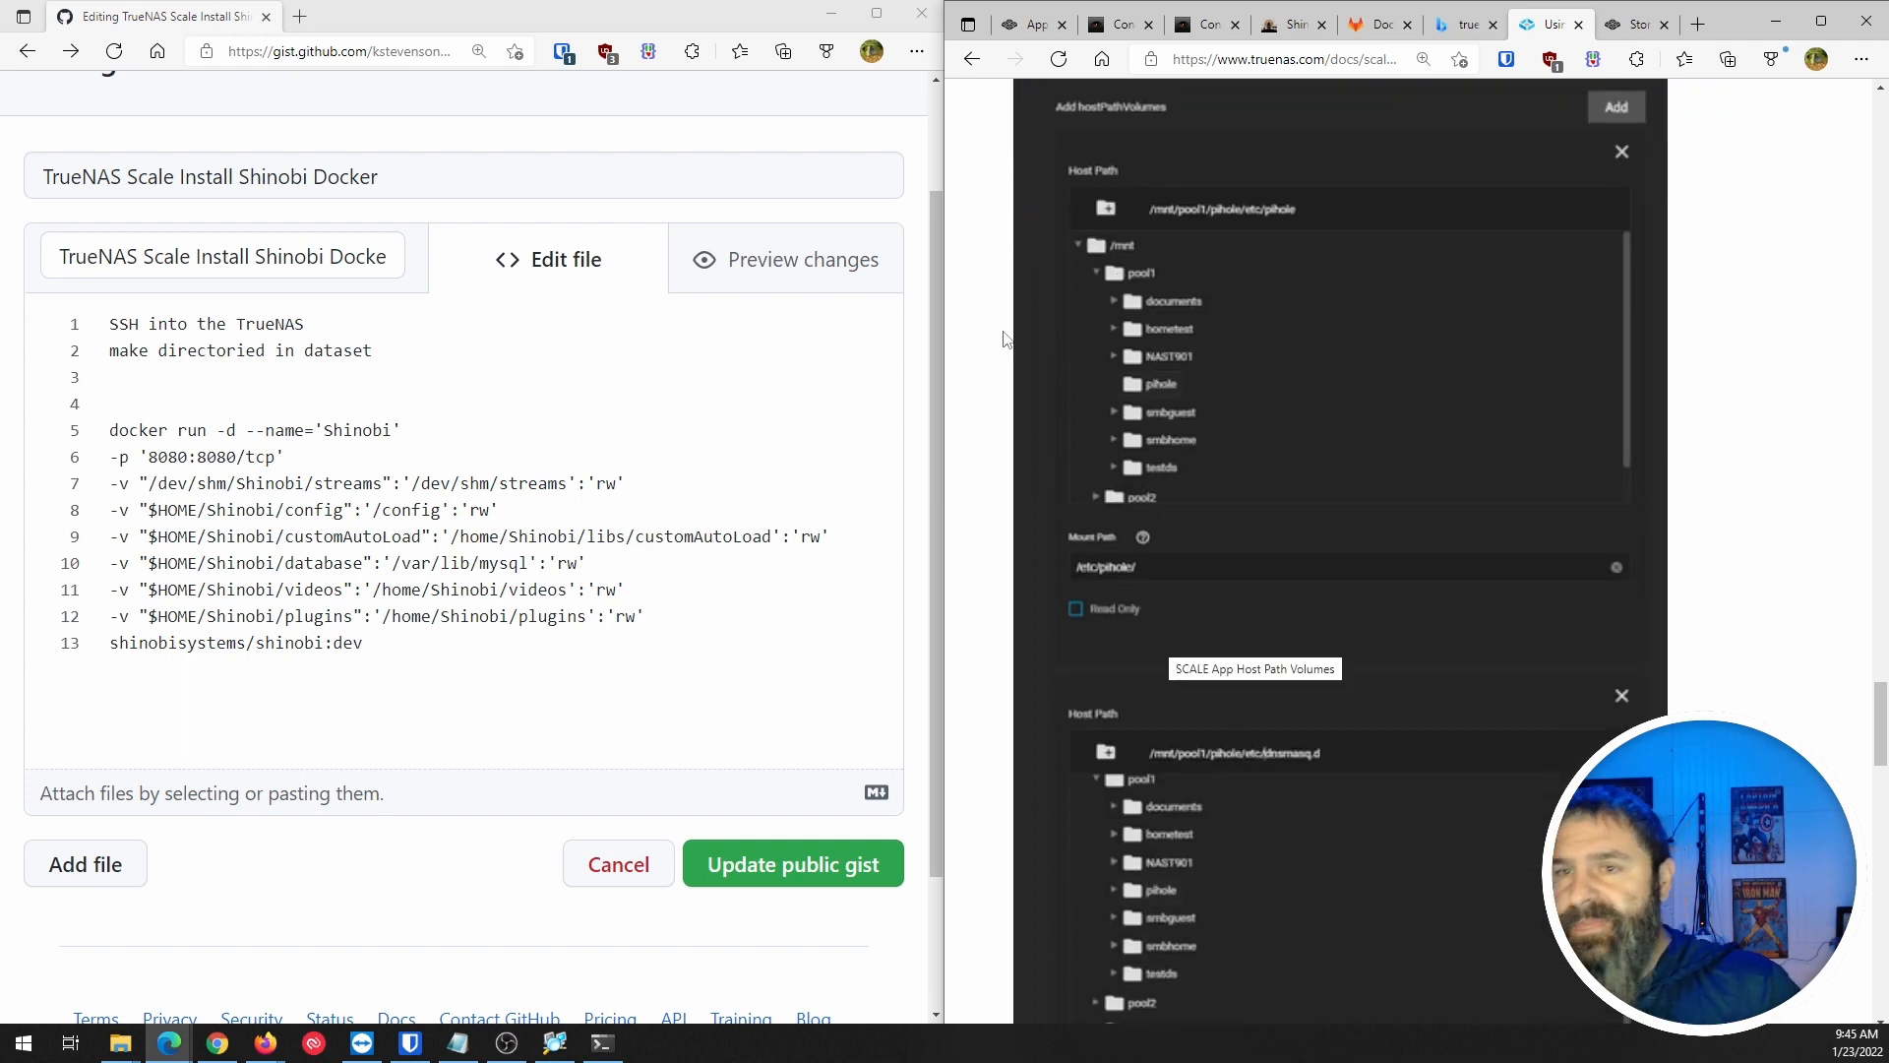
left_click(1024, 28)
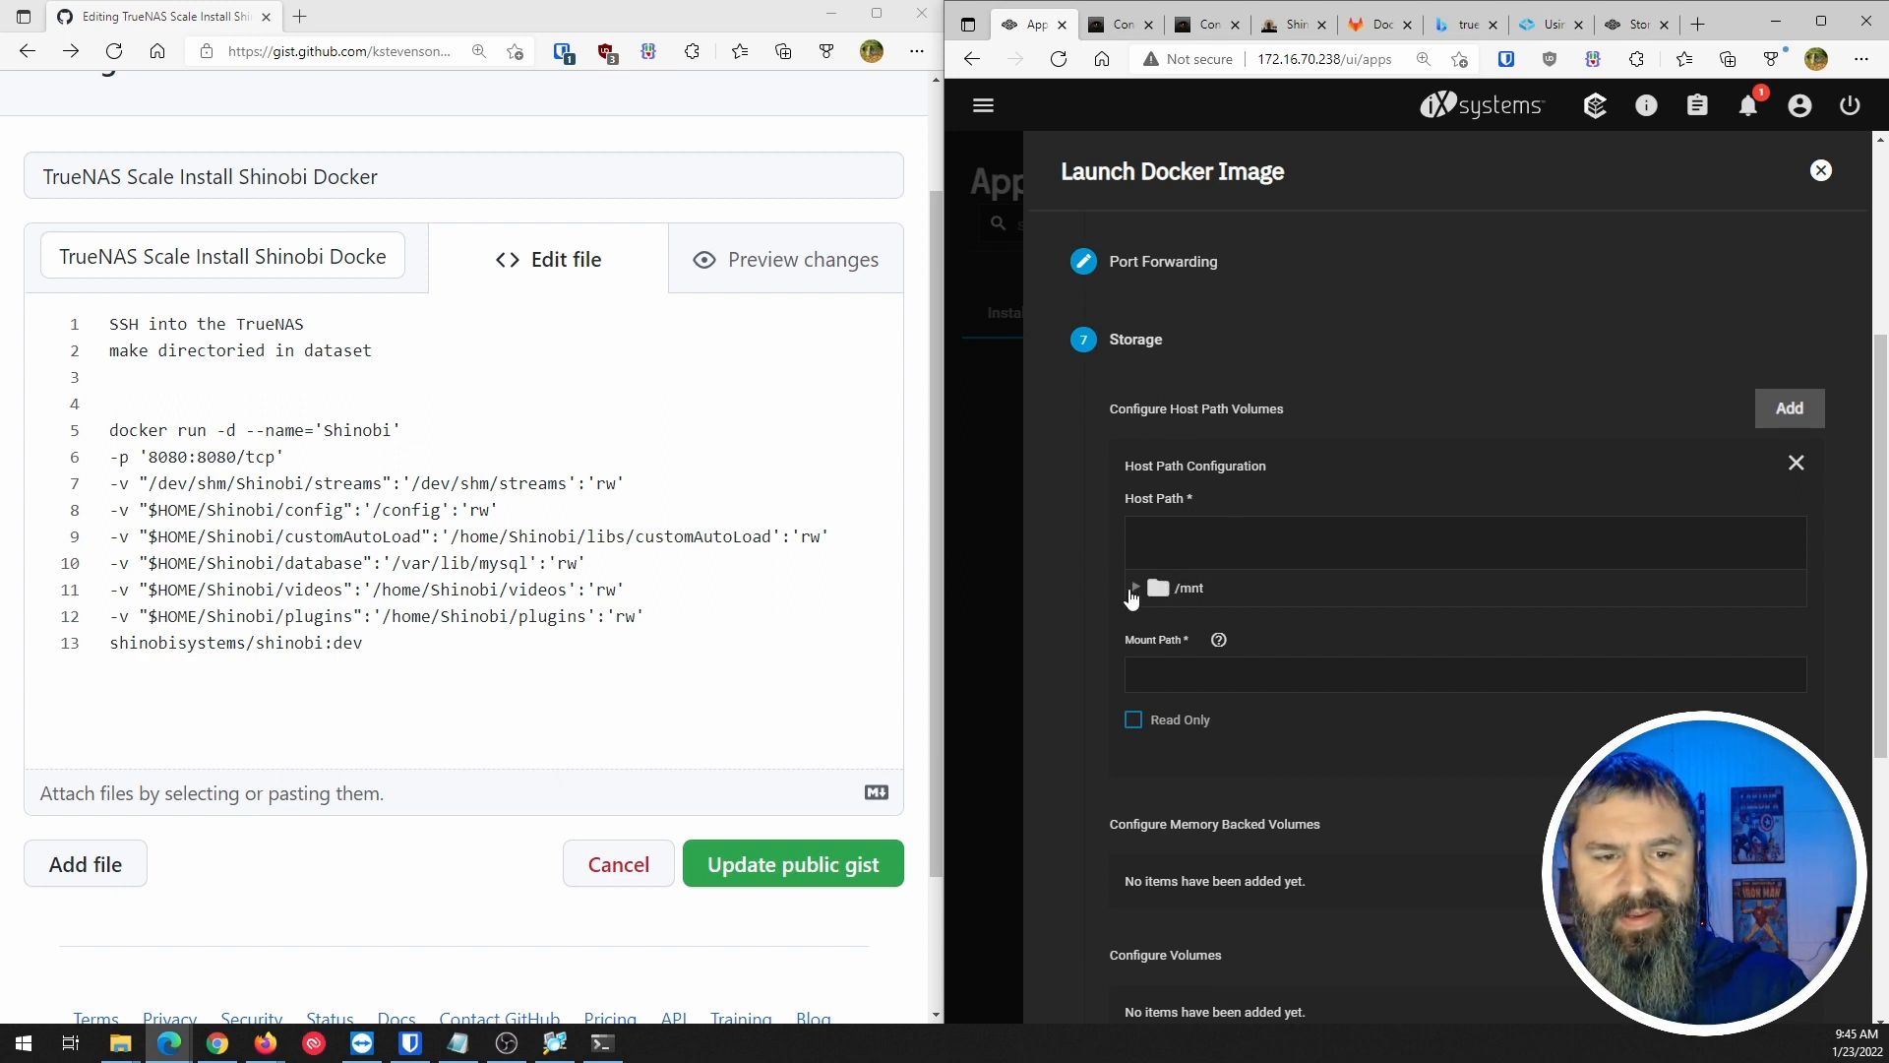
Mount /mnt/Tank/shinobidata/streams at /dev/shm/streams, then add another host path volume entry.
left_click(1137, 588)
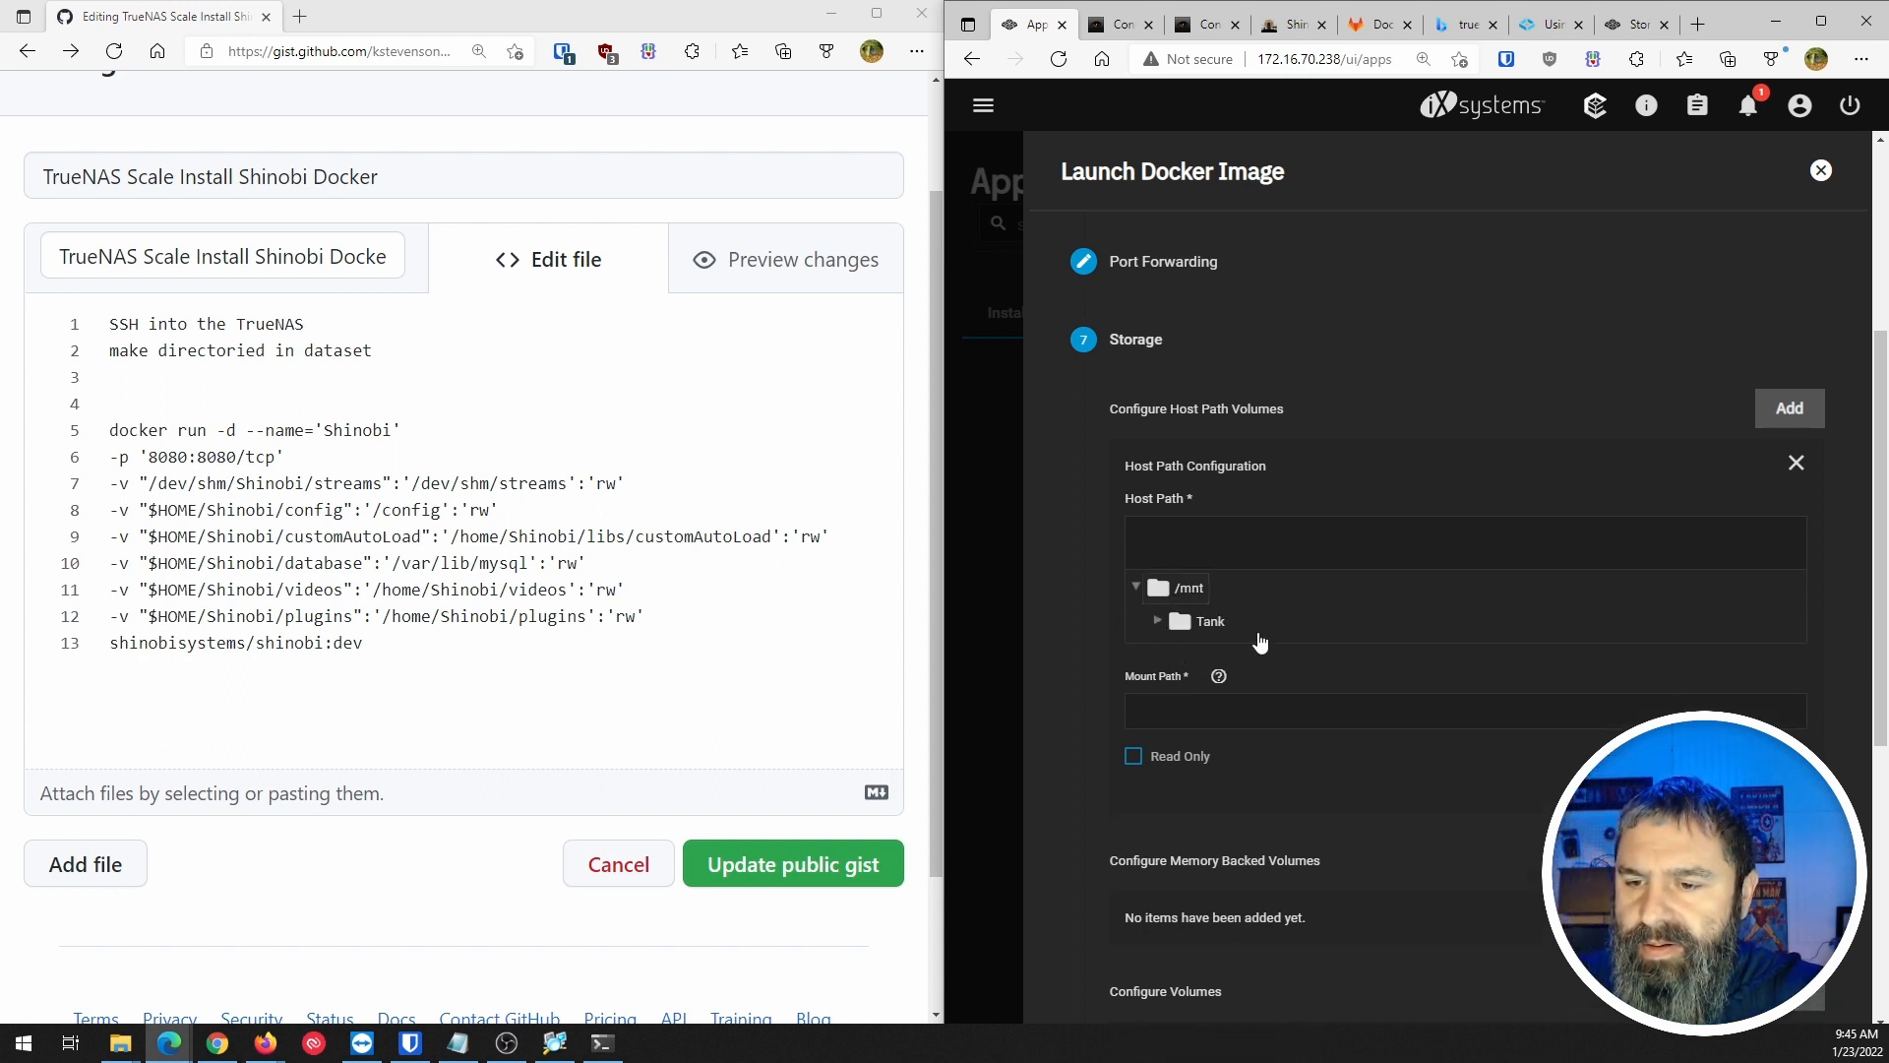
left_click(1157, 622)
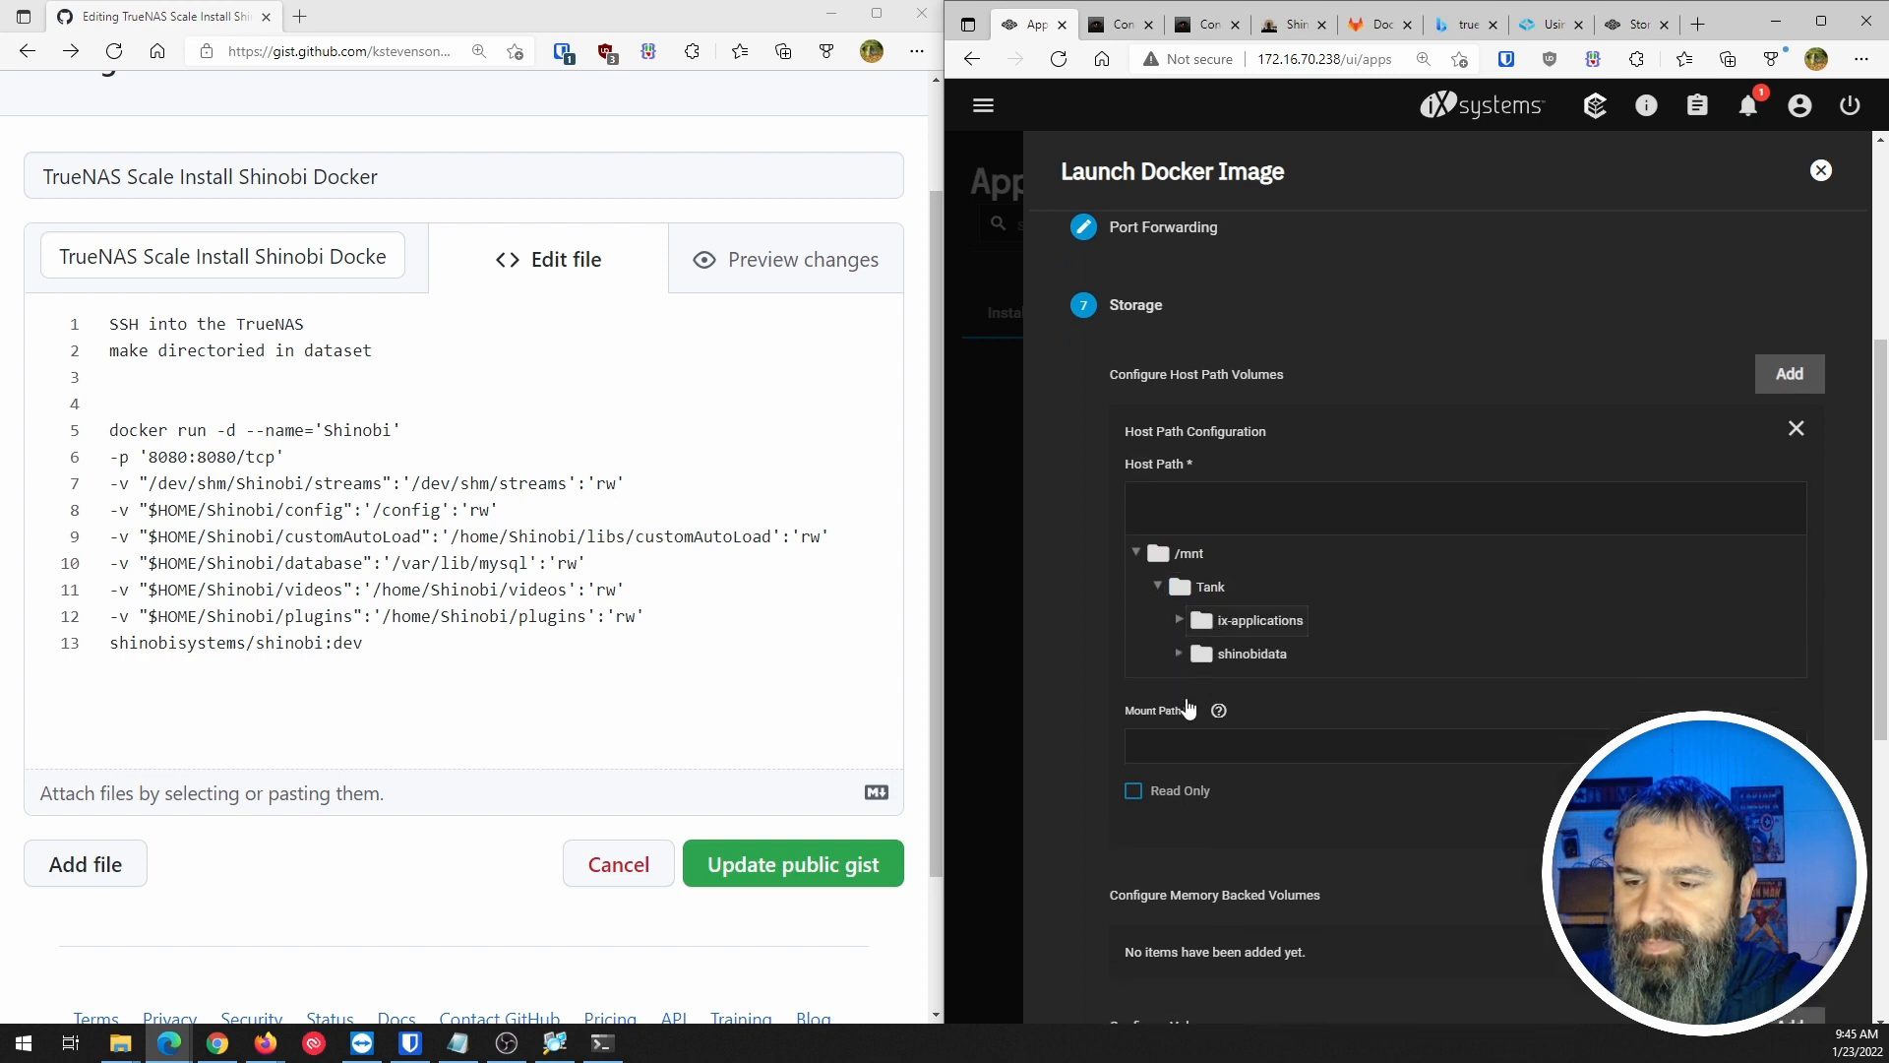
scroll(1195, 688, "down", 1)
scroll(1180, 654, "down", 1)
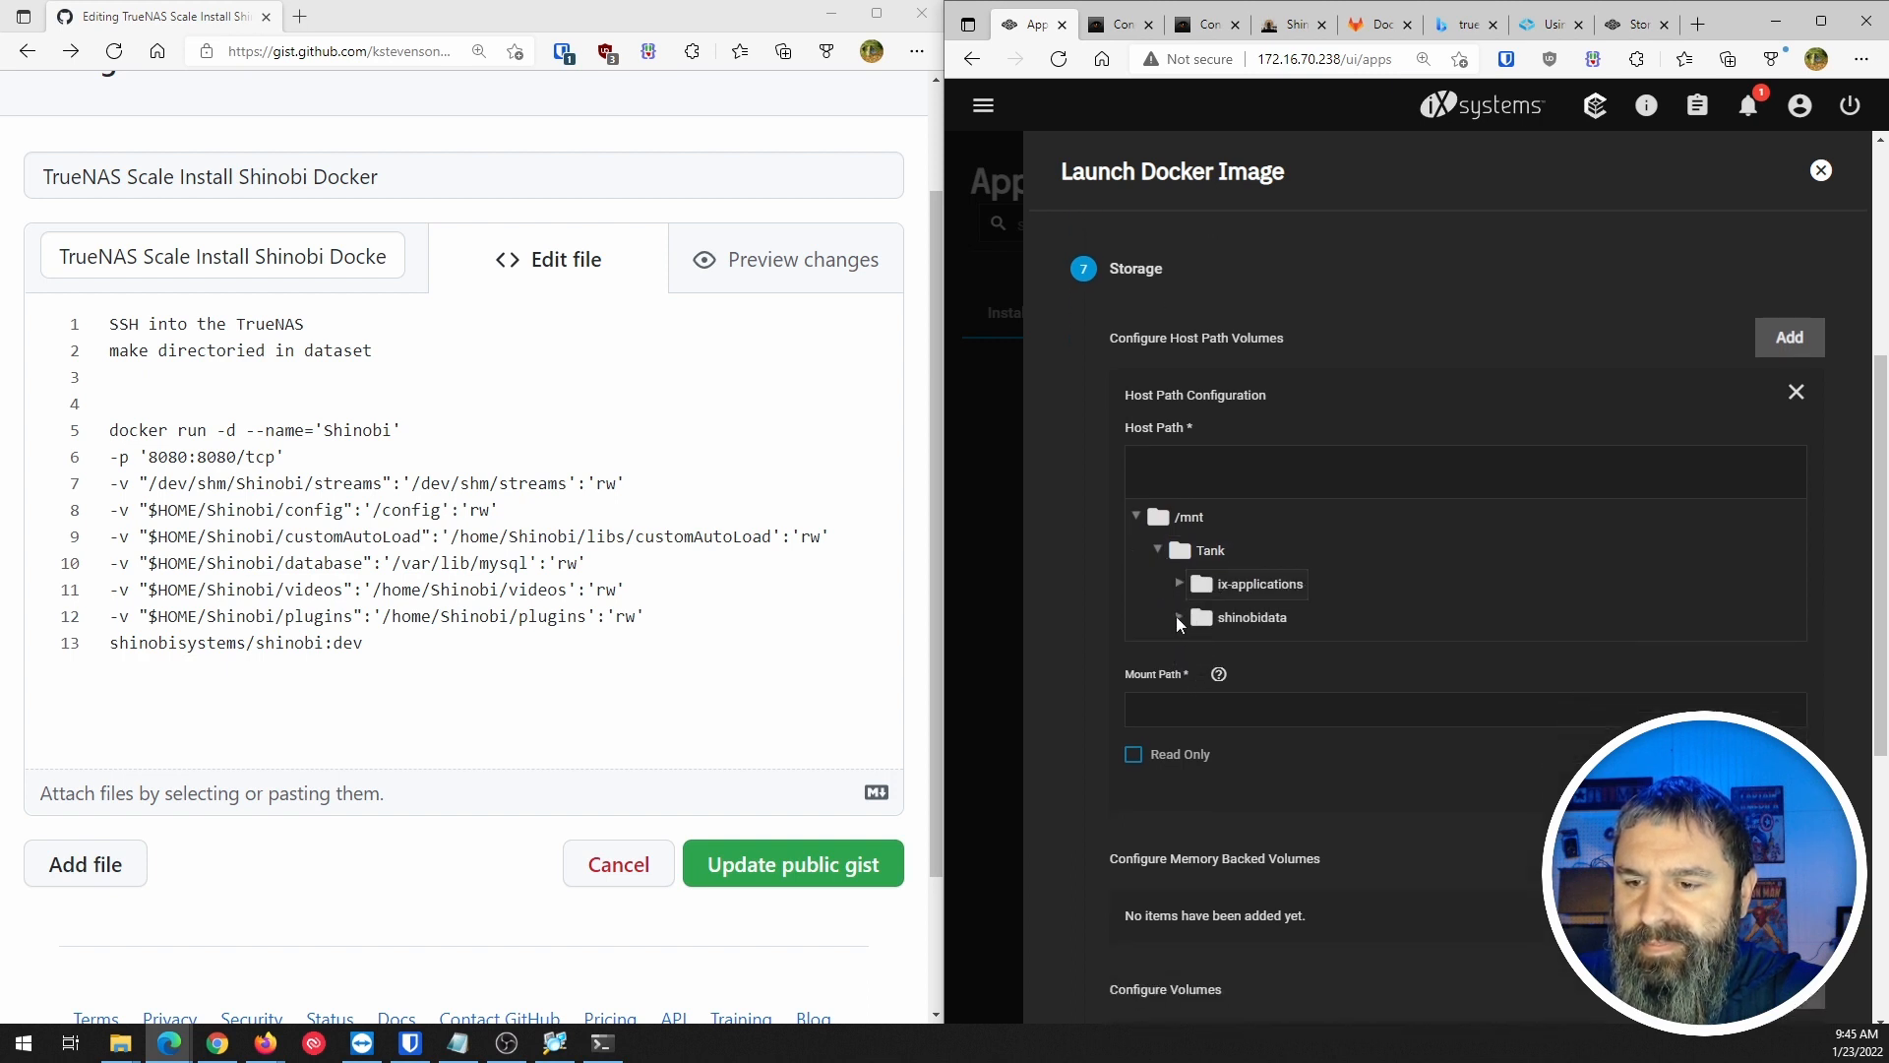
scroll(1181, 620, "down", 2)
left_click(1185, 555)
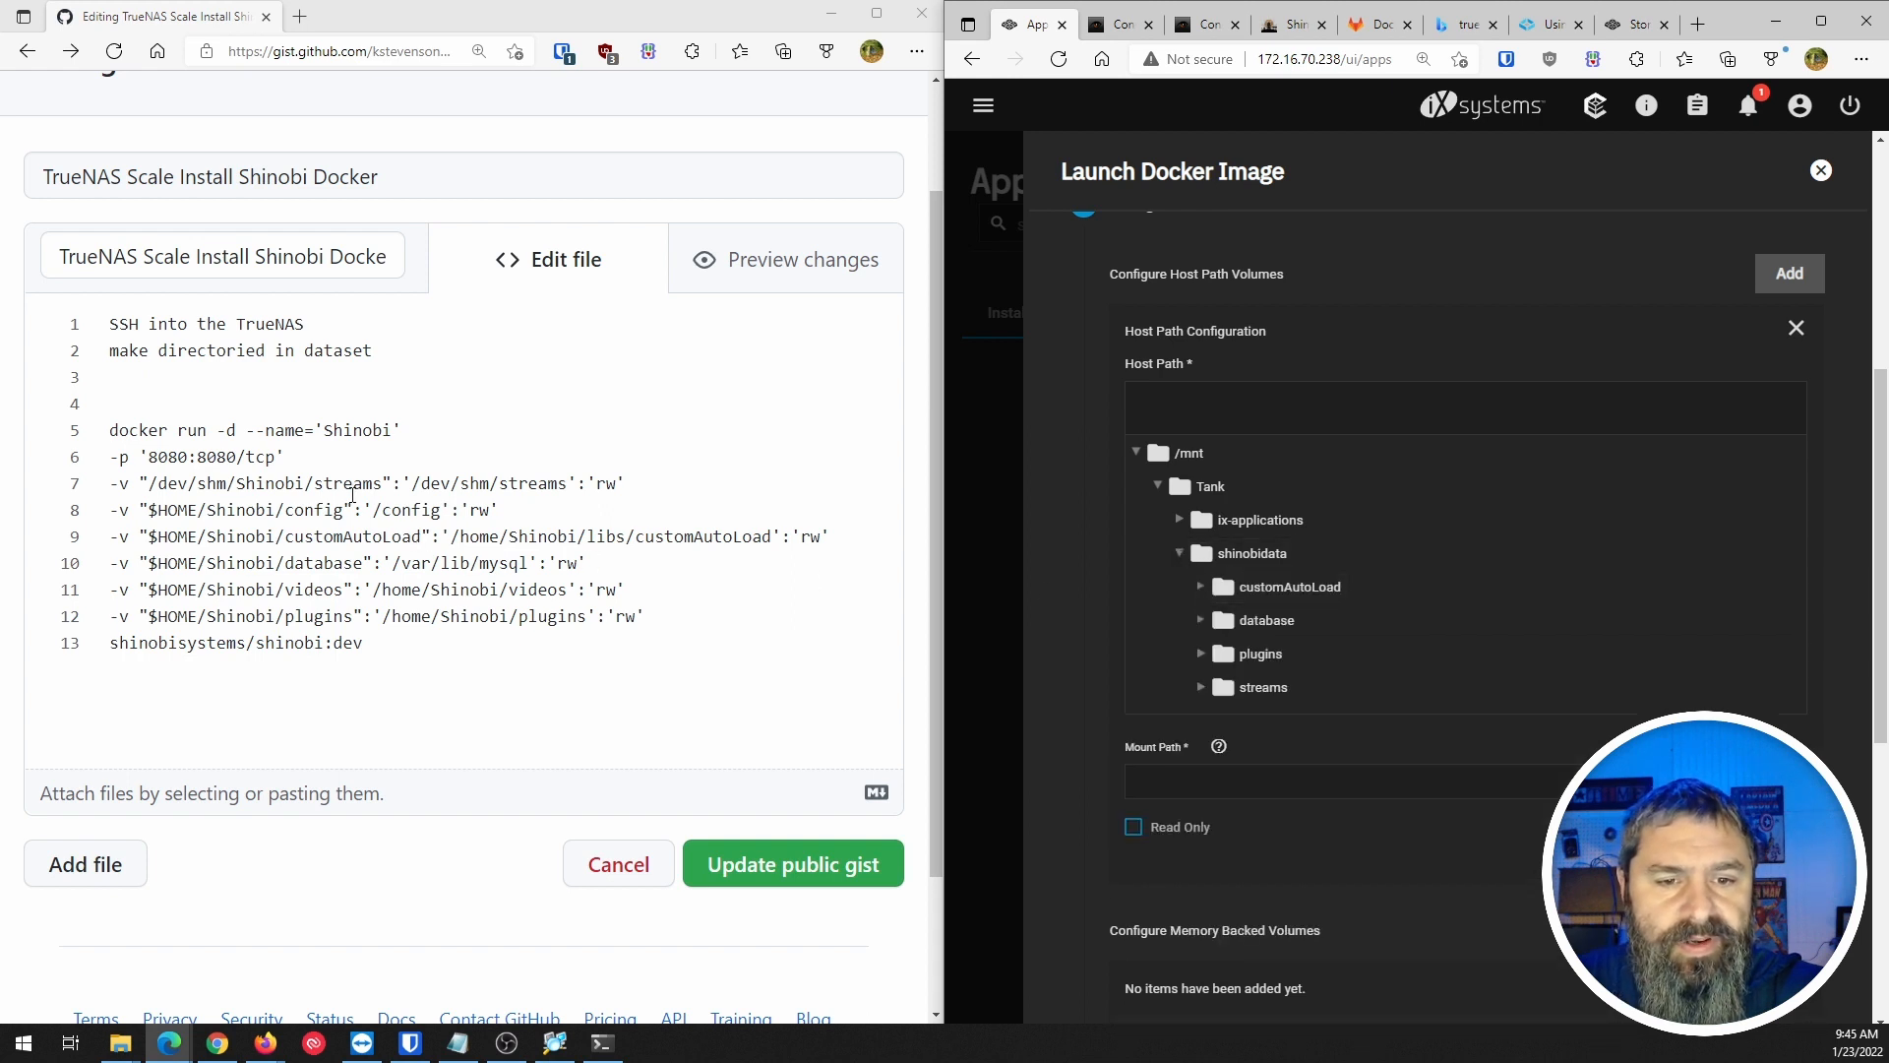
left_click(1254, 697)
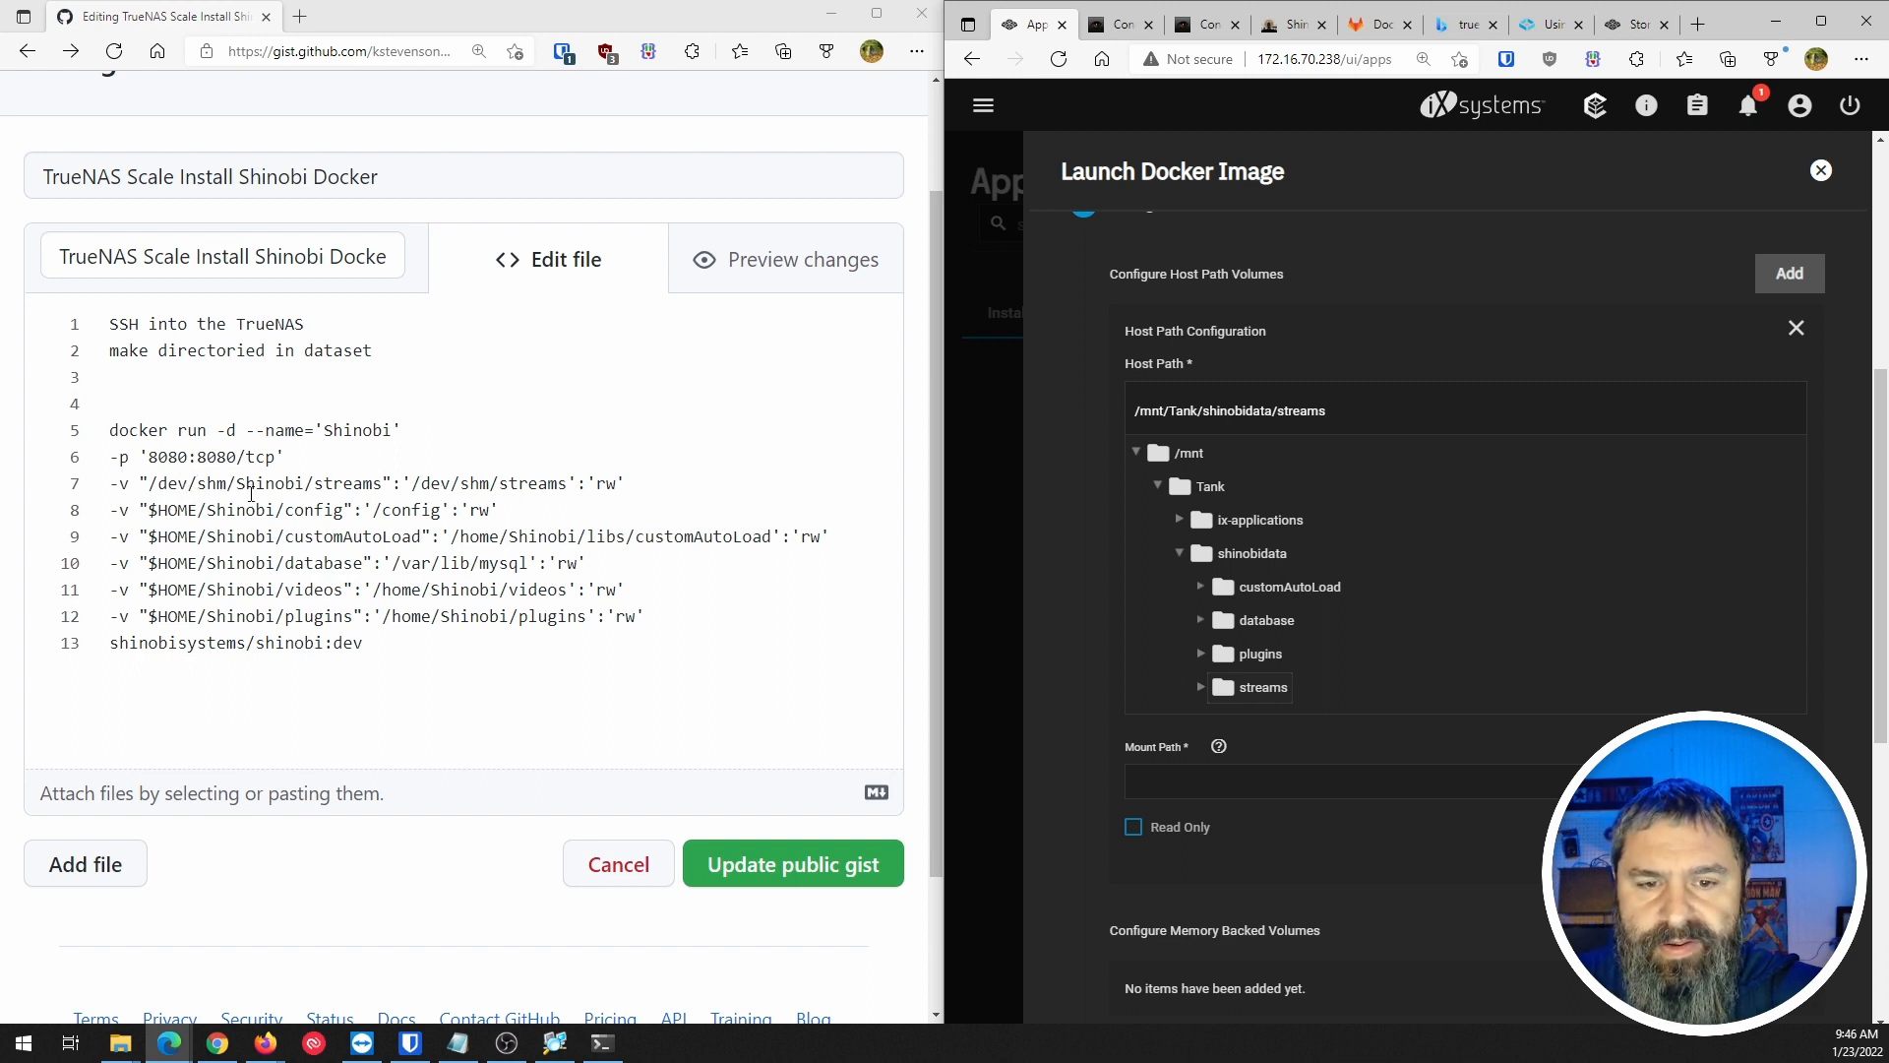
left_click_drag(411, 483, 569, 489)
key("ctrl+c")
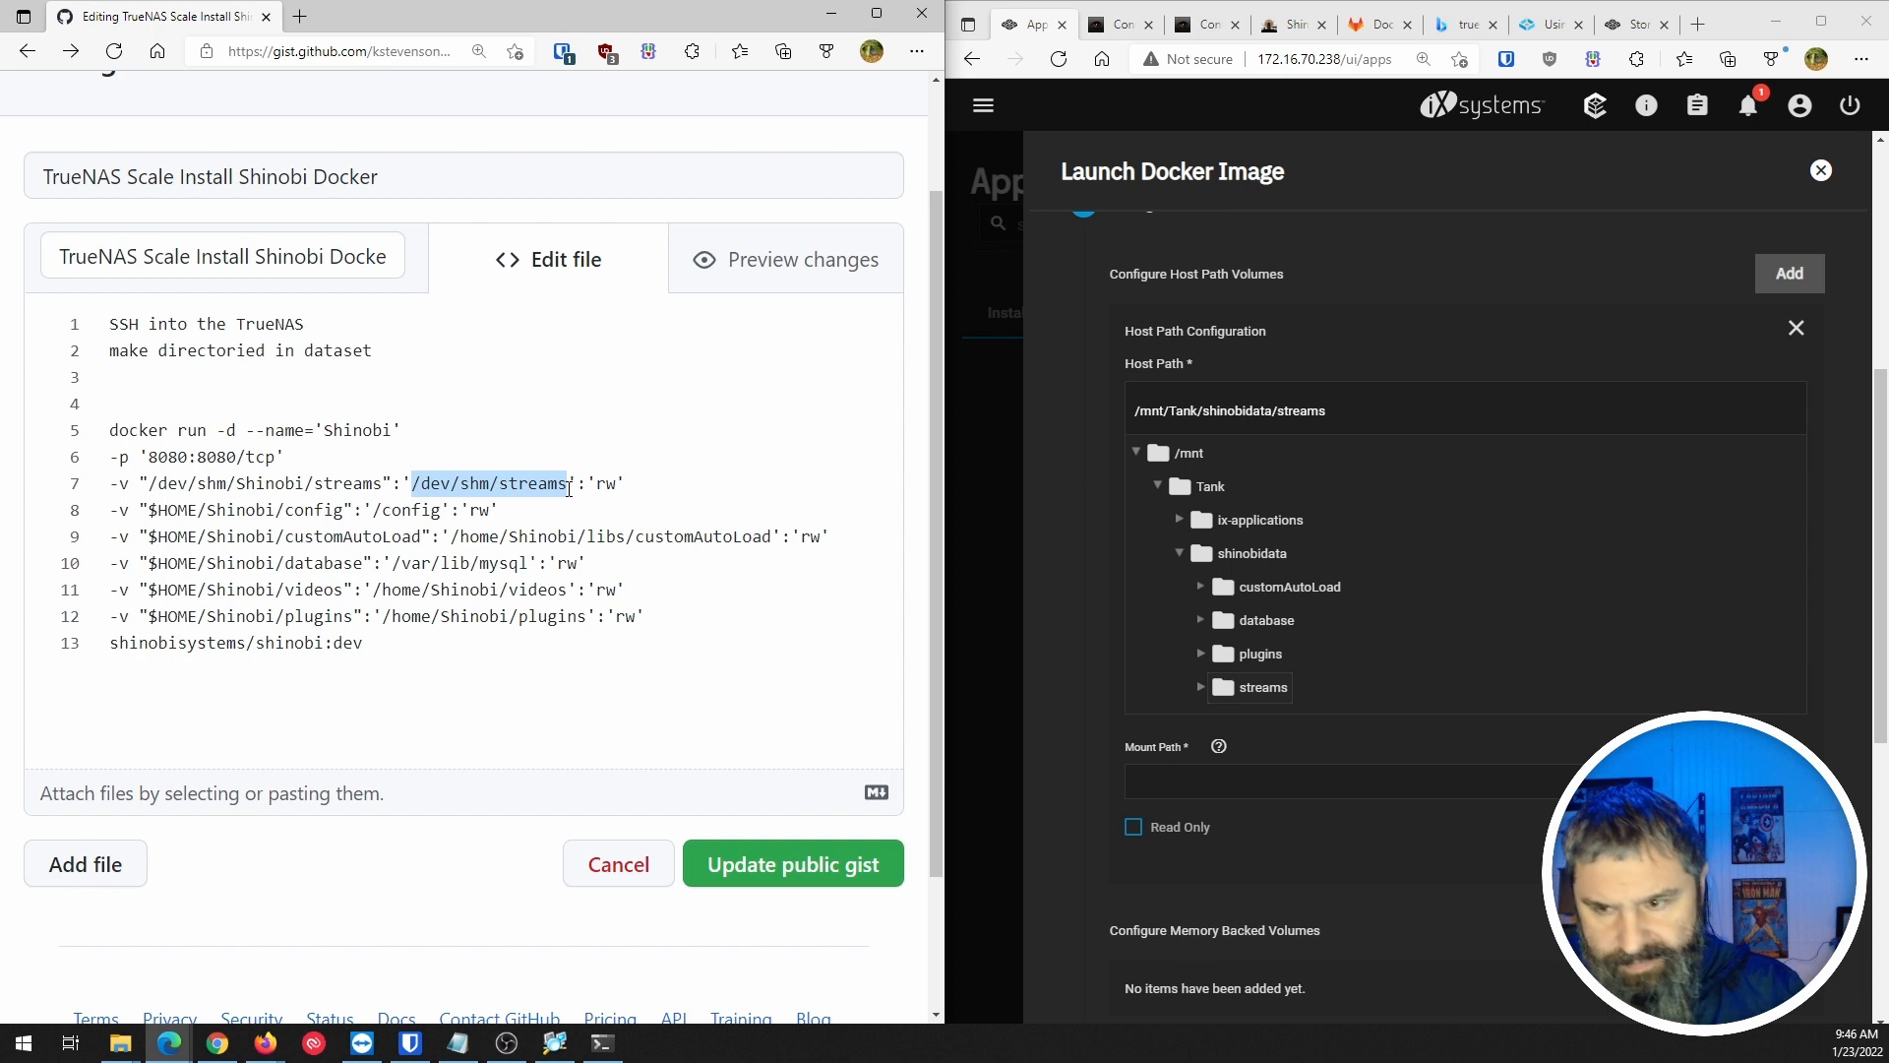
left_click(1157, 783)
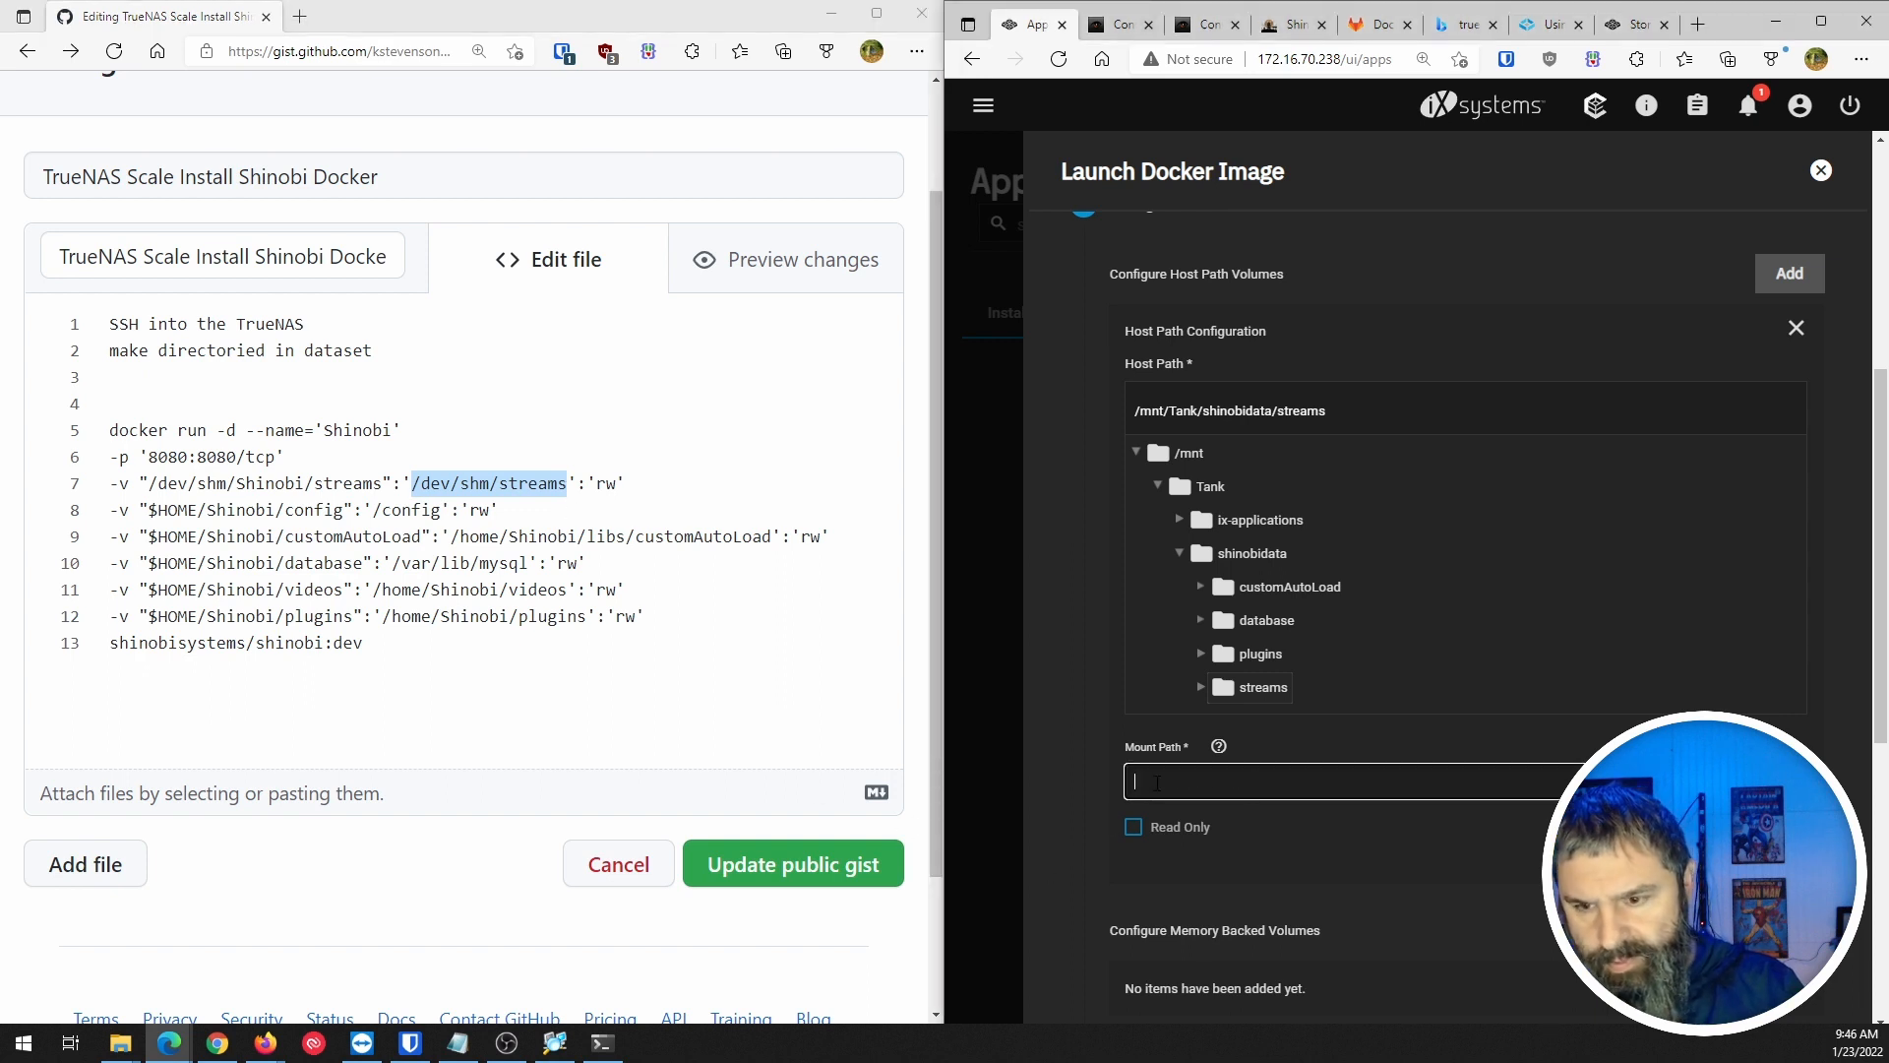
key("ctrl+v")
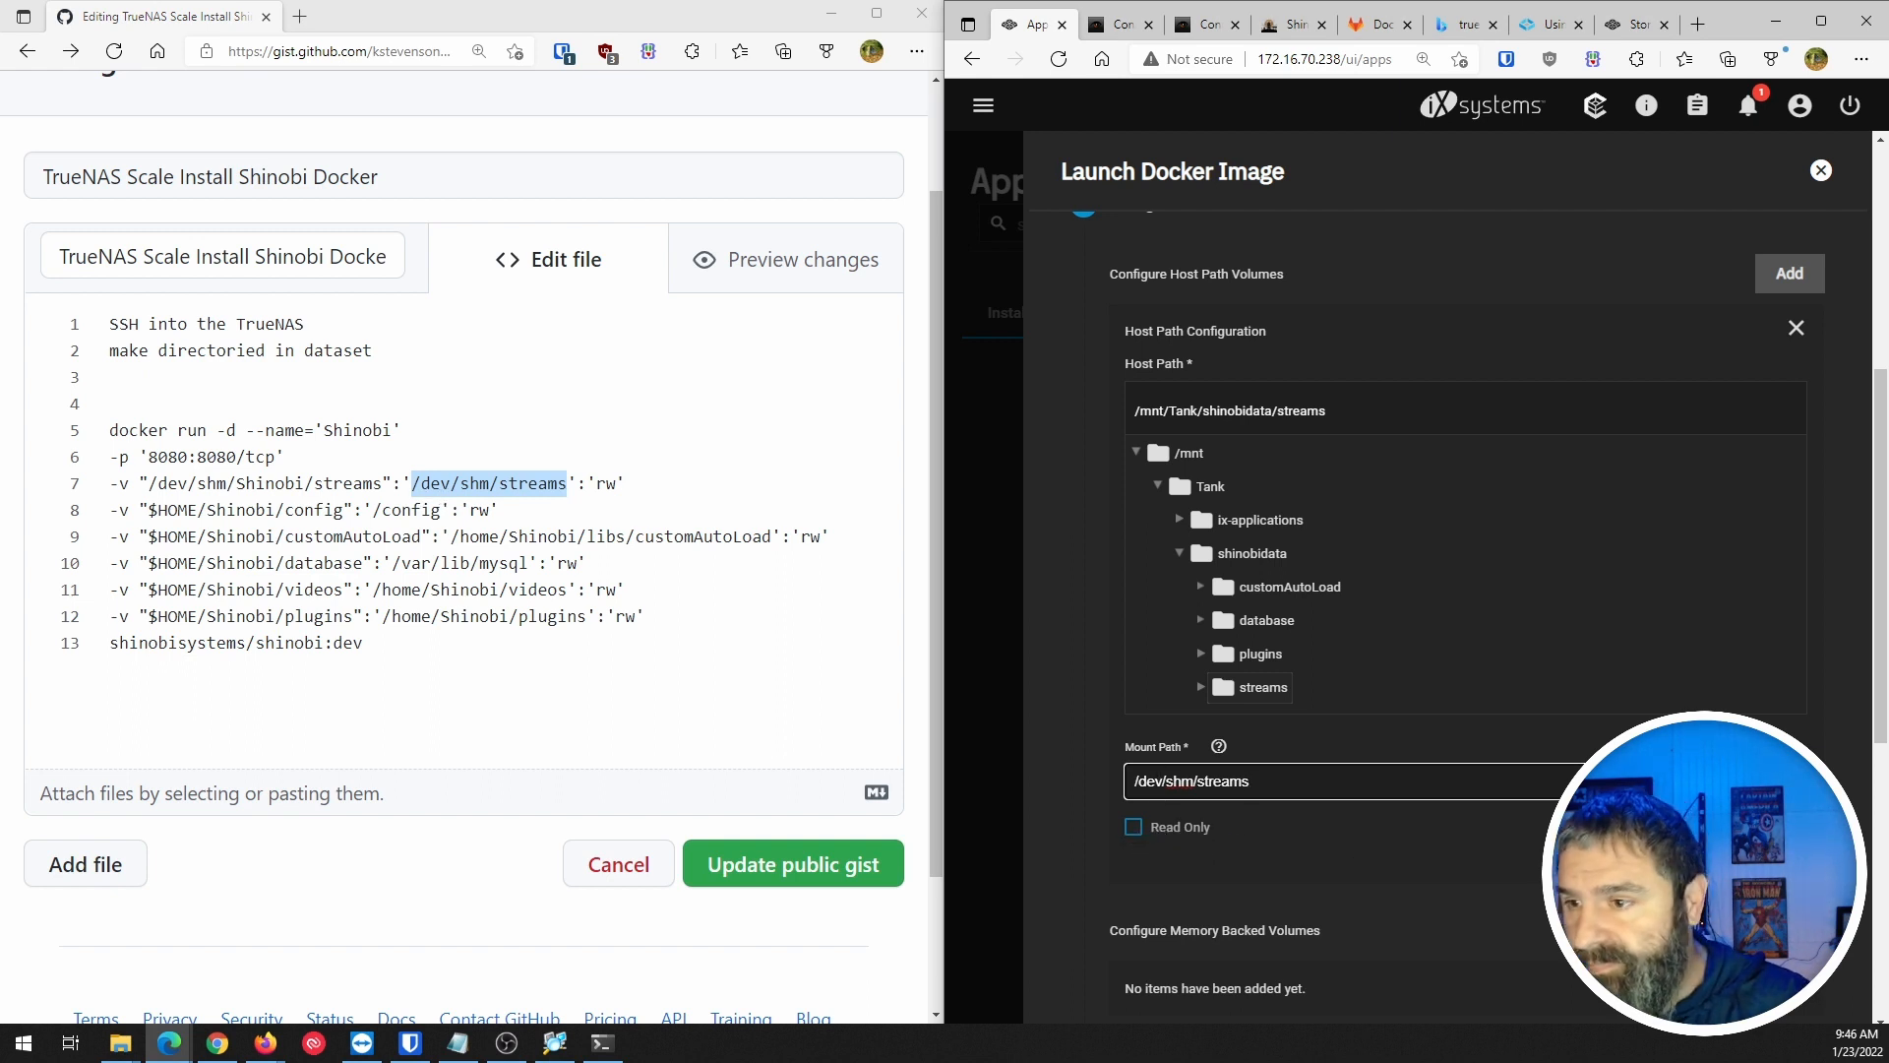
left_click(1786, 276)
Point the second entry at /mnt/Tank/shinobidata with mount path /config.
scroll(1521, 488, "down", 5)
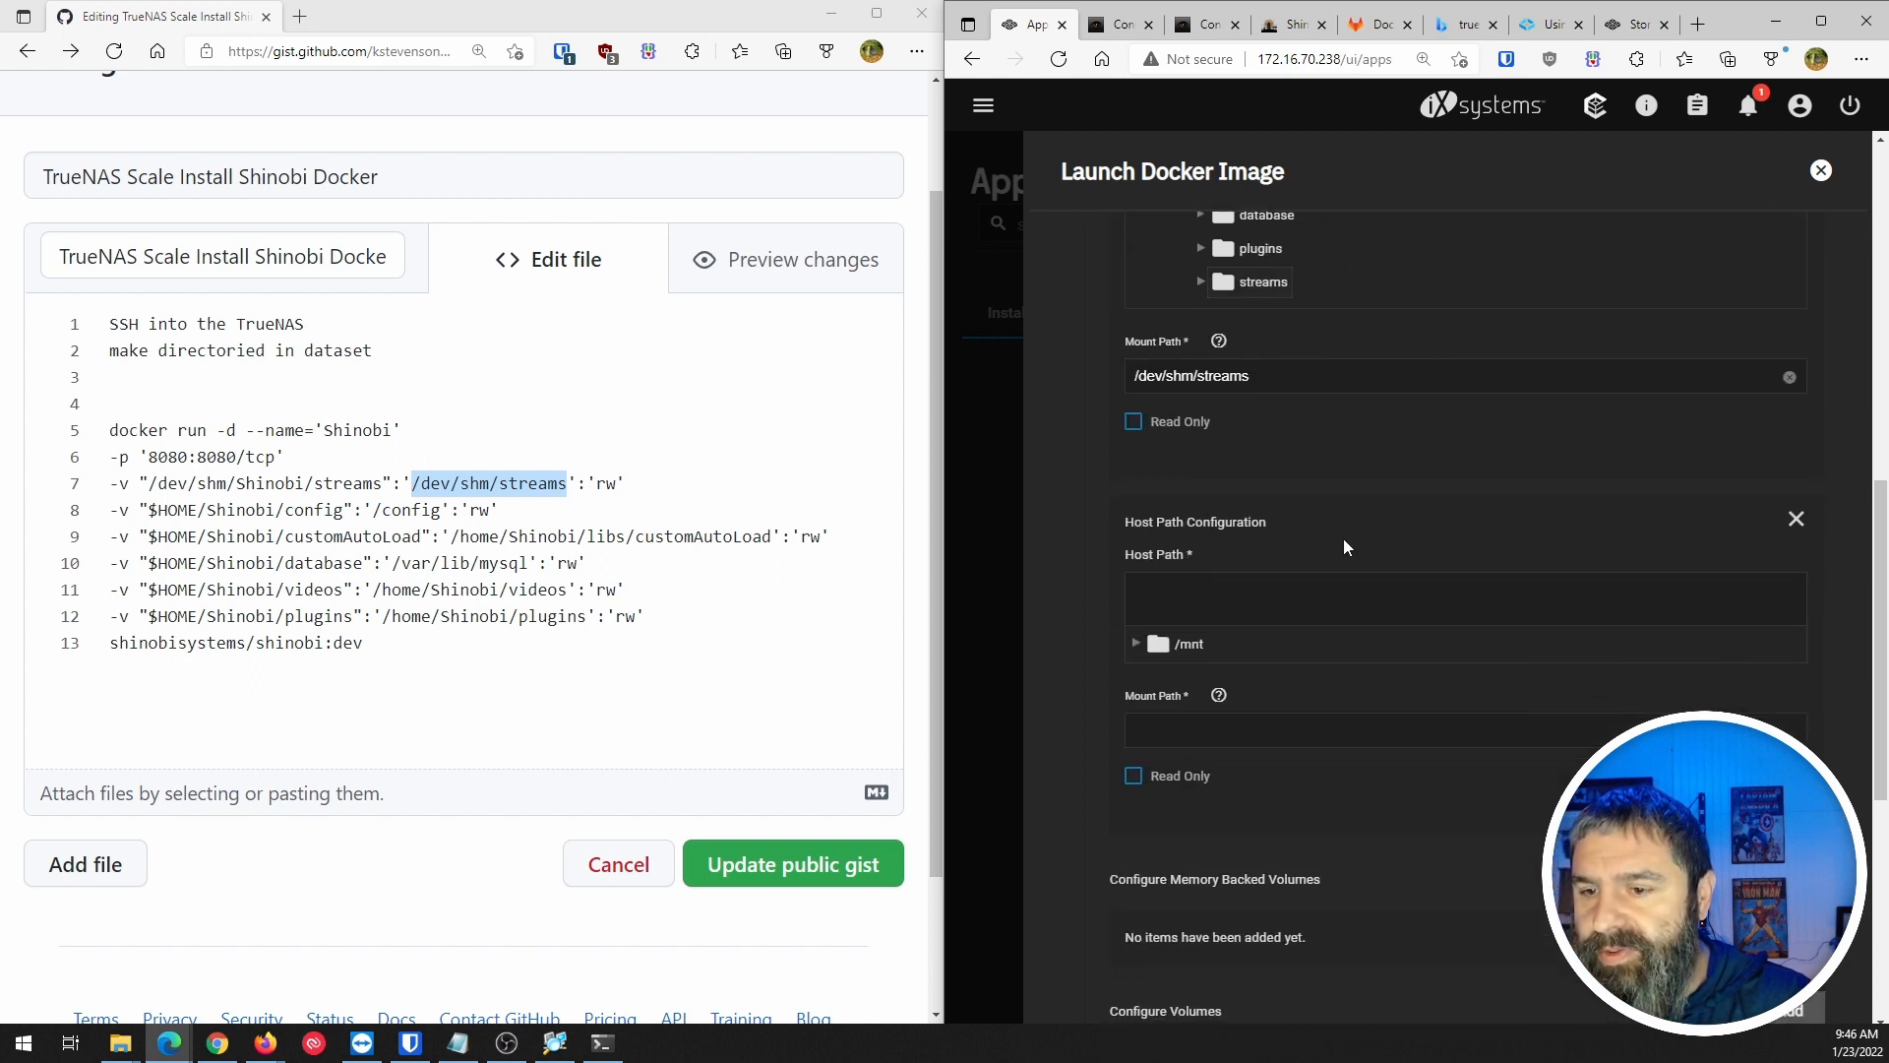
left_click(1136, 510)
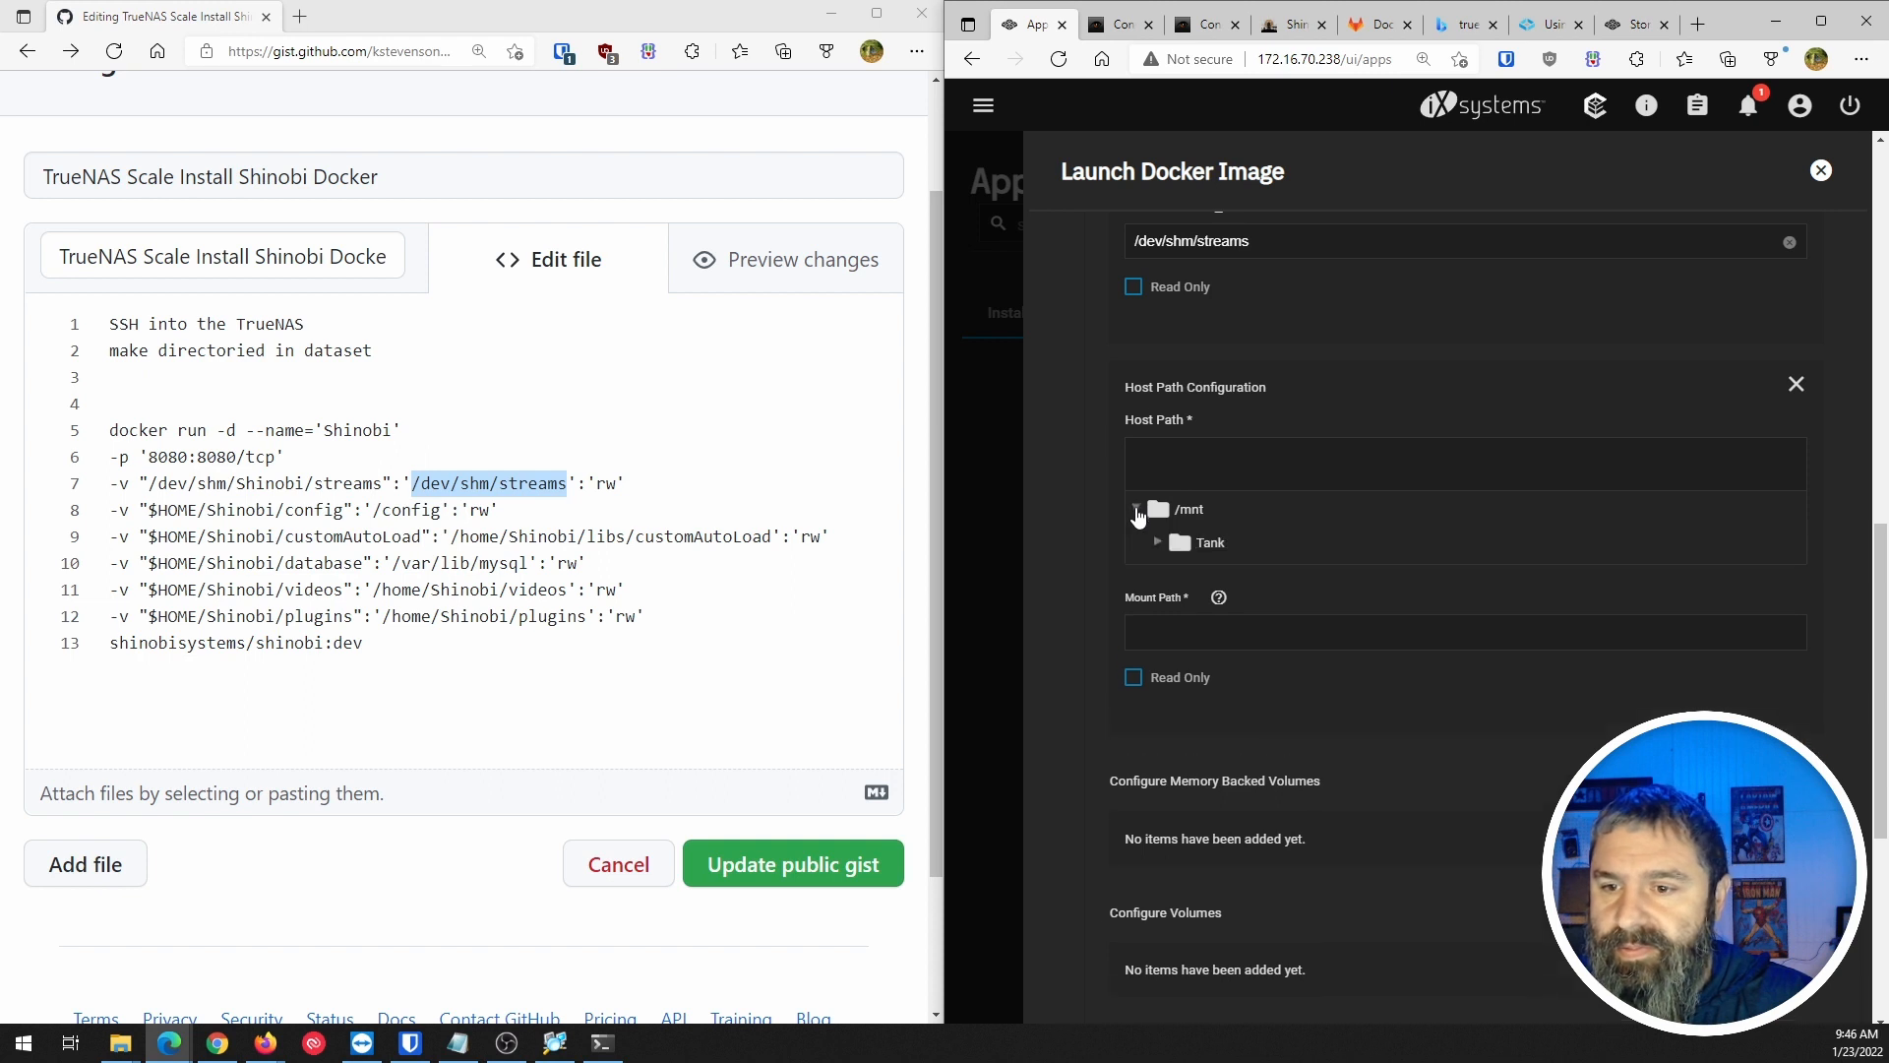
left_click(1158, 543)
left_click(1179, 609)
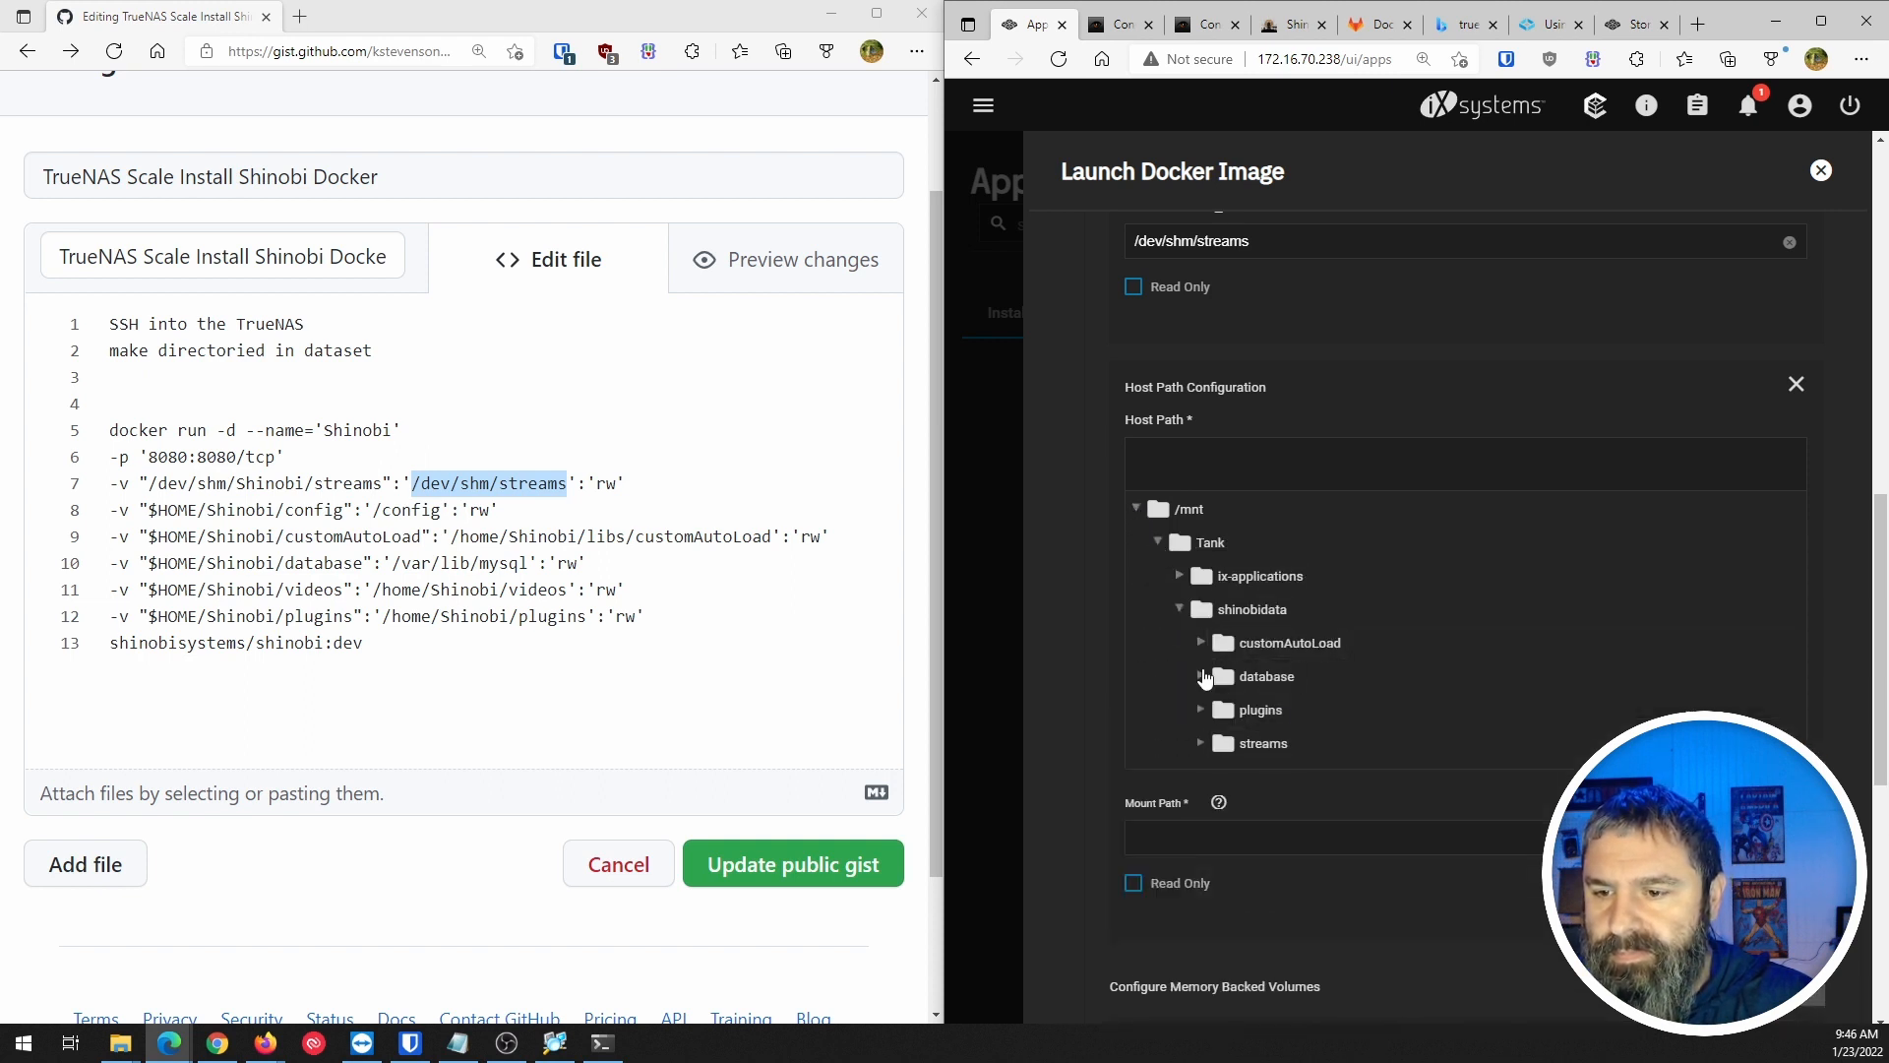
left_click(1241, 610)
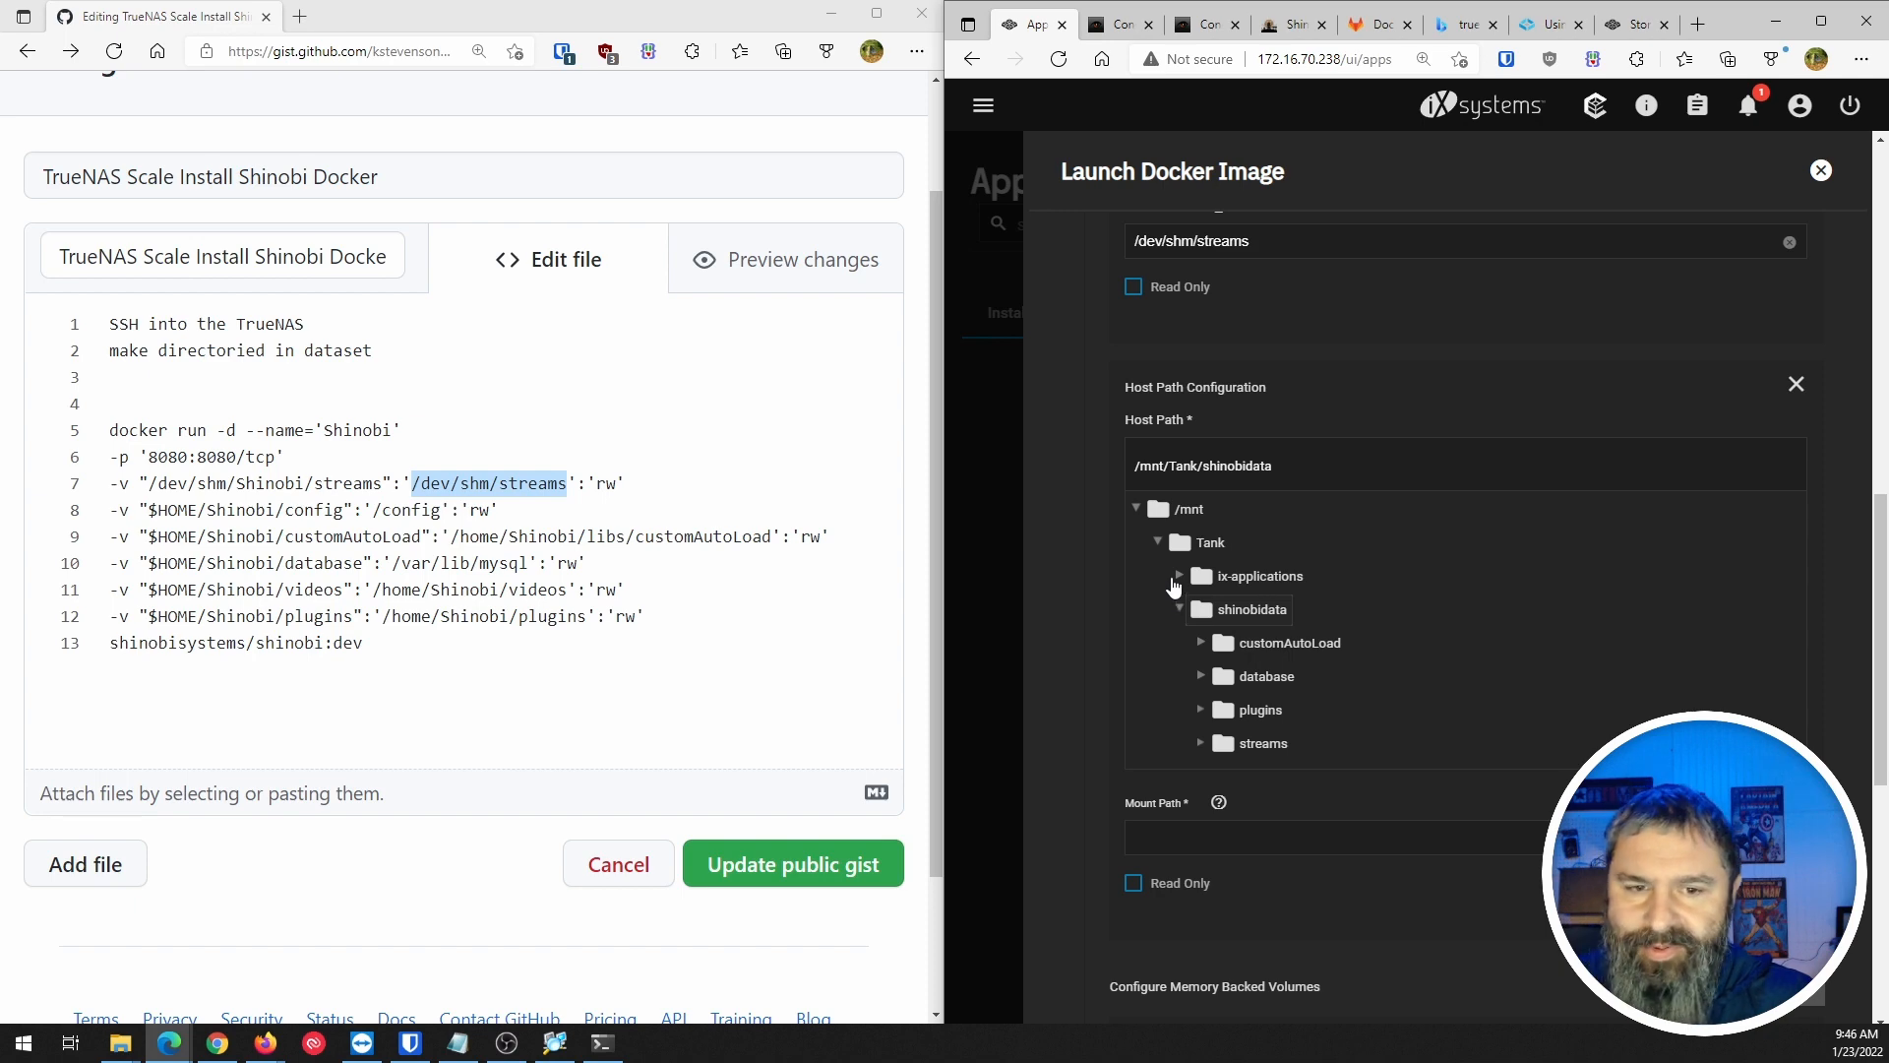
left_click(1194, 834)
type("/config")
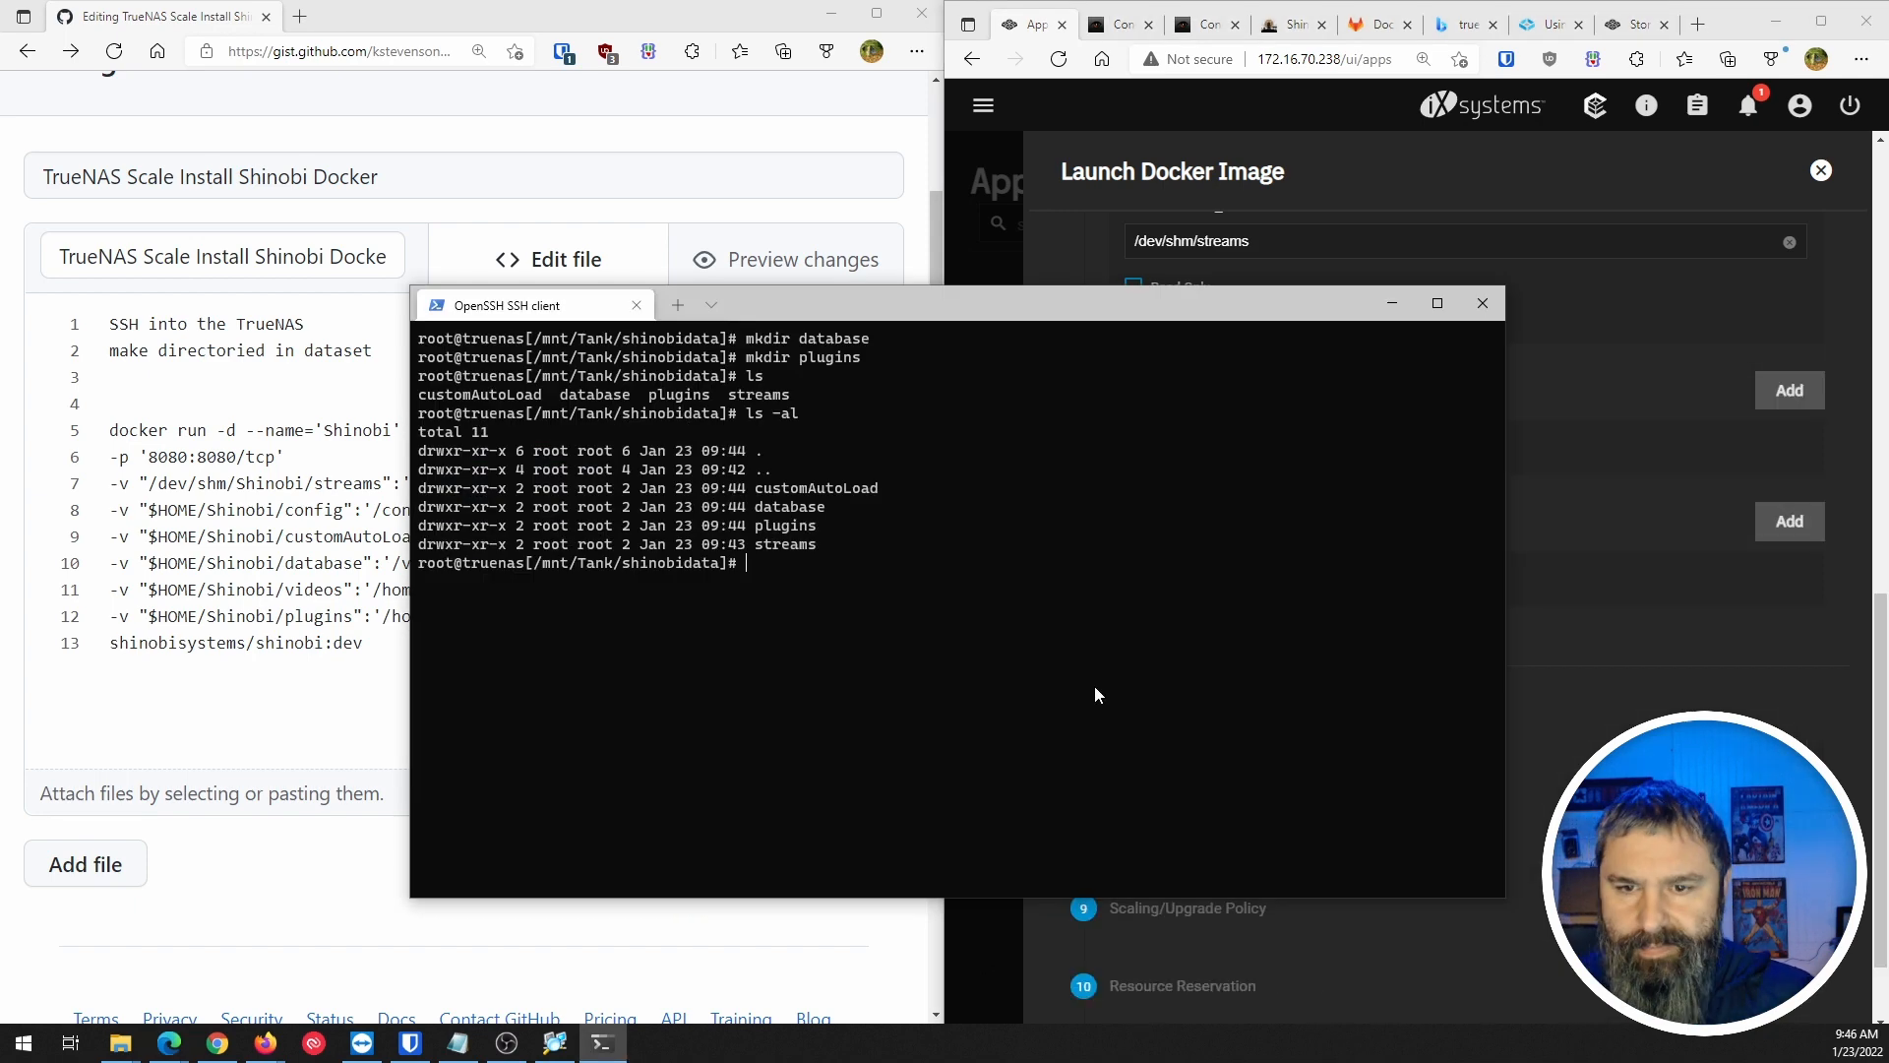
Enter the command creating the config folder, then add a fresh empty host path entry.
type("mdkdir config")
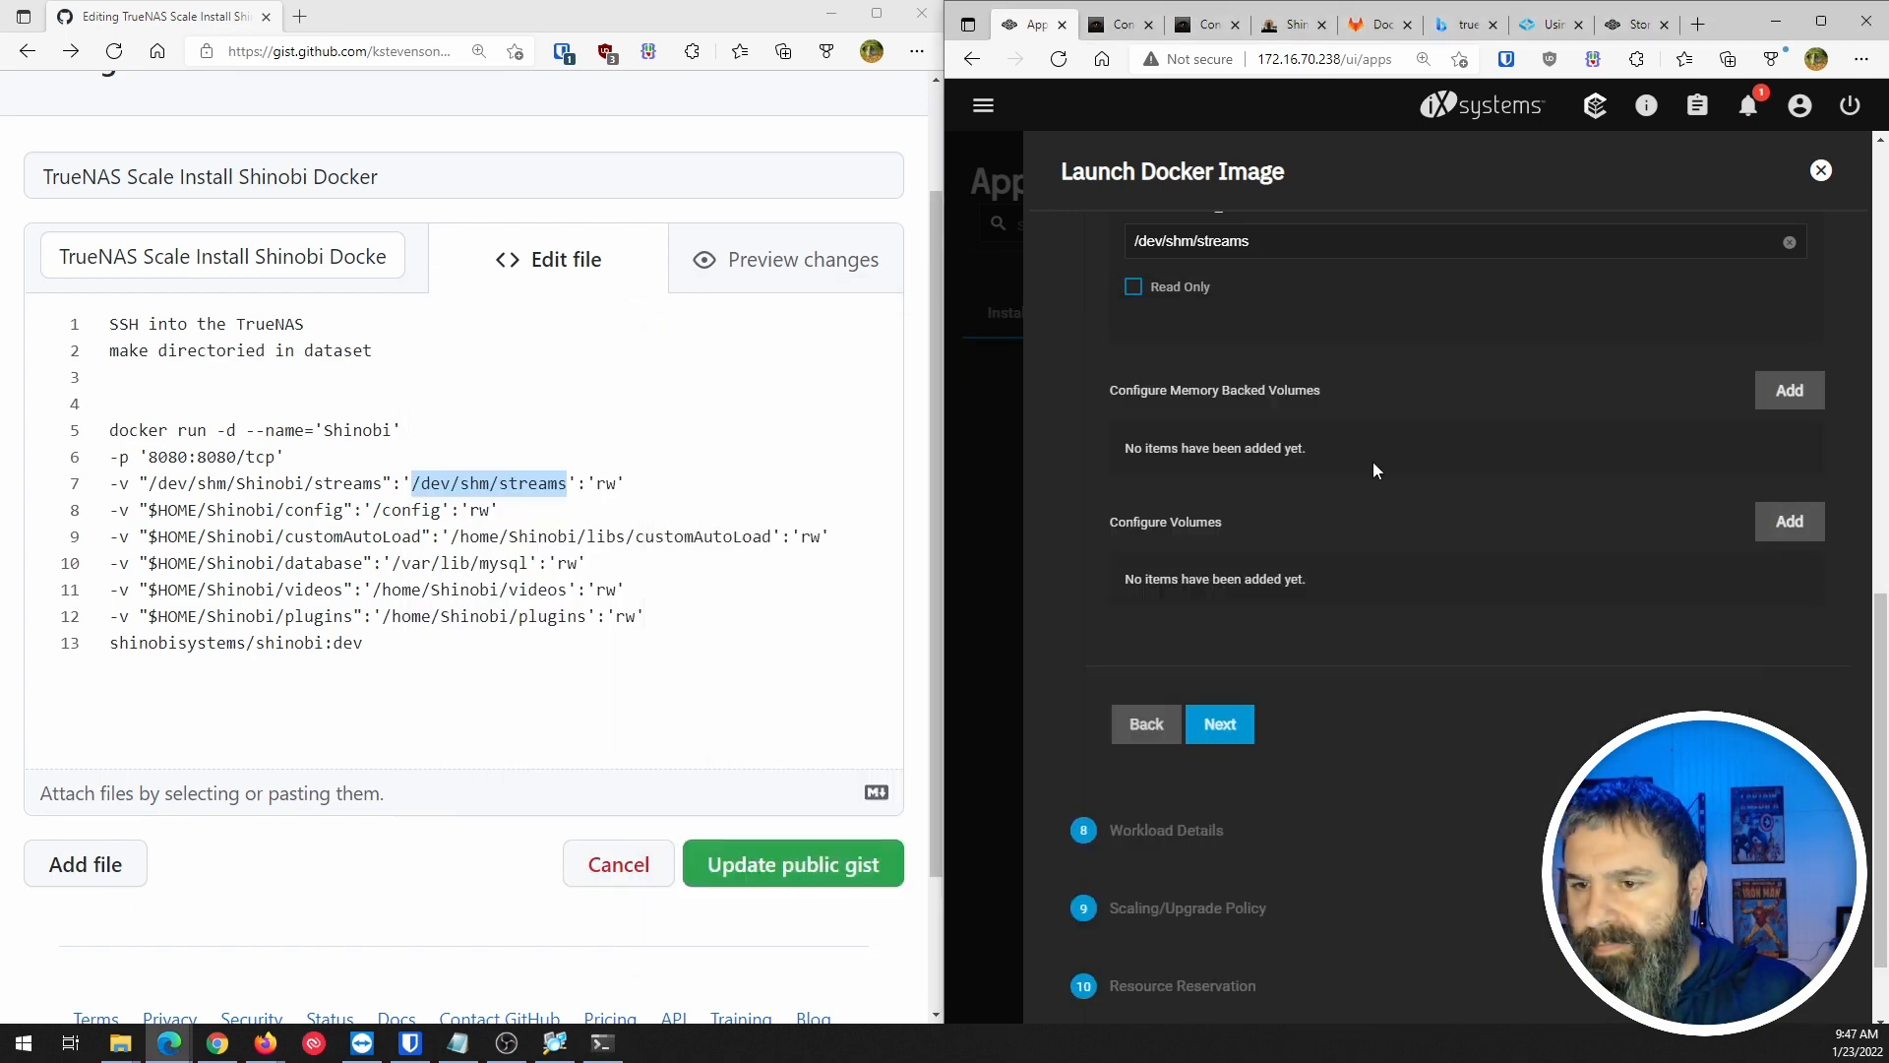
scroll(1194, 396, "up", 8)
scroll(1298, 409, "down", 3)
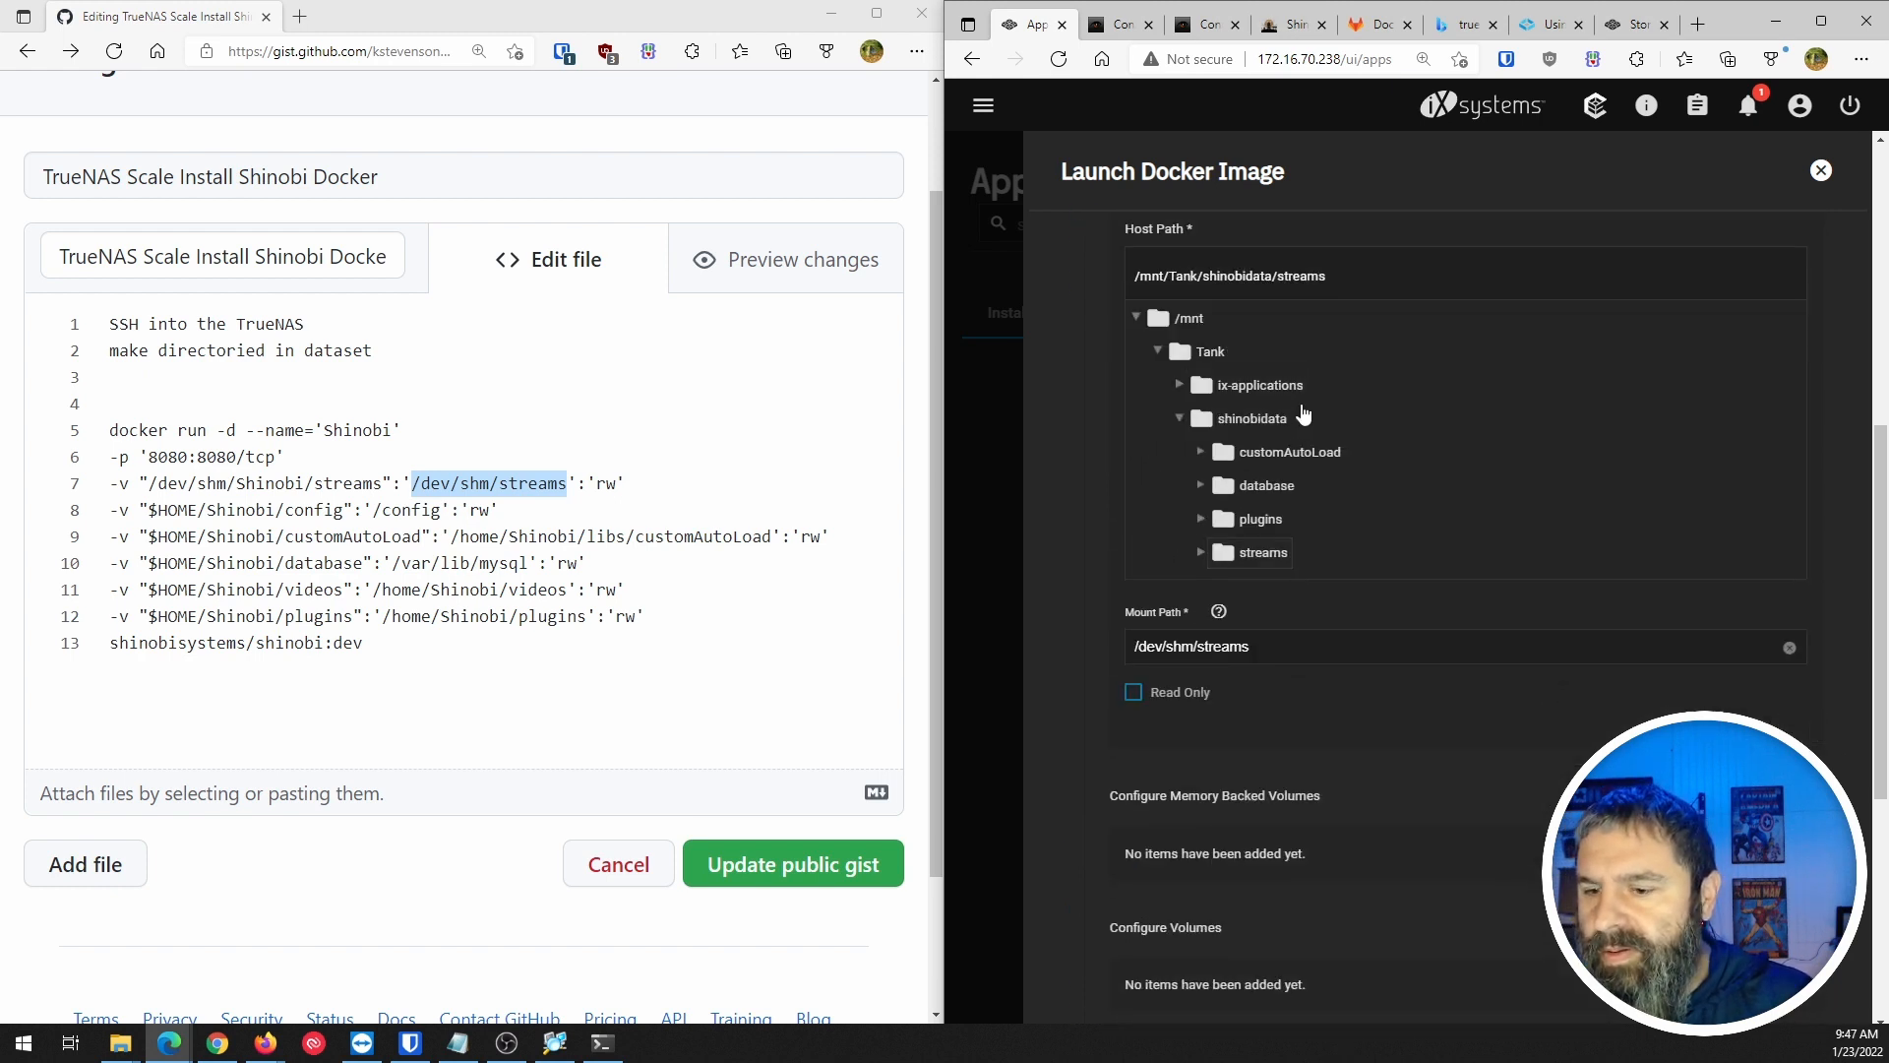
scroll(1684, 305, "up", 2)
left_click(1789, 278)
scroll(1789, 279, "down", 3)
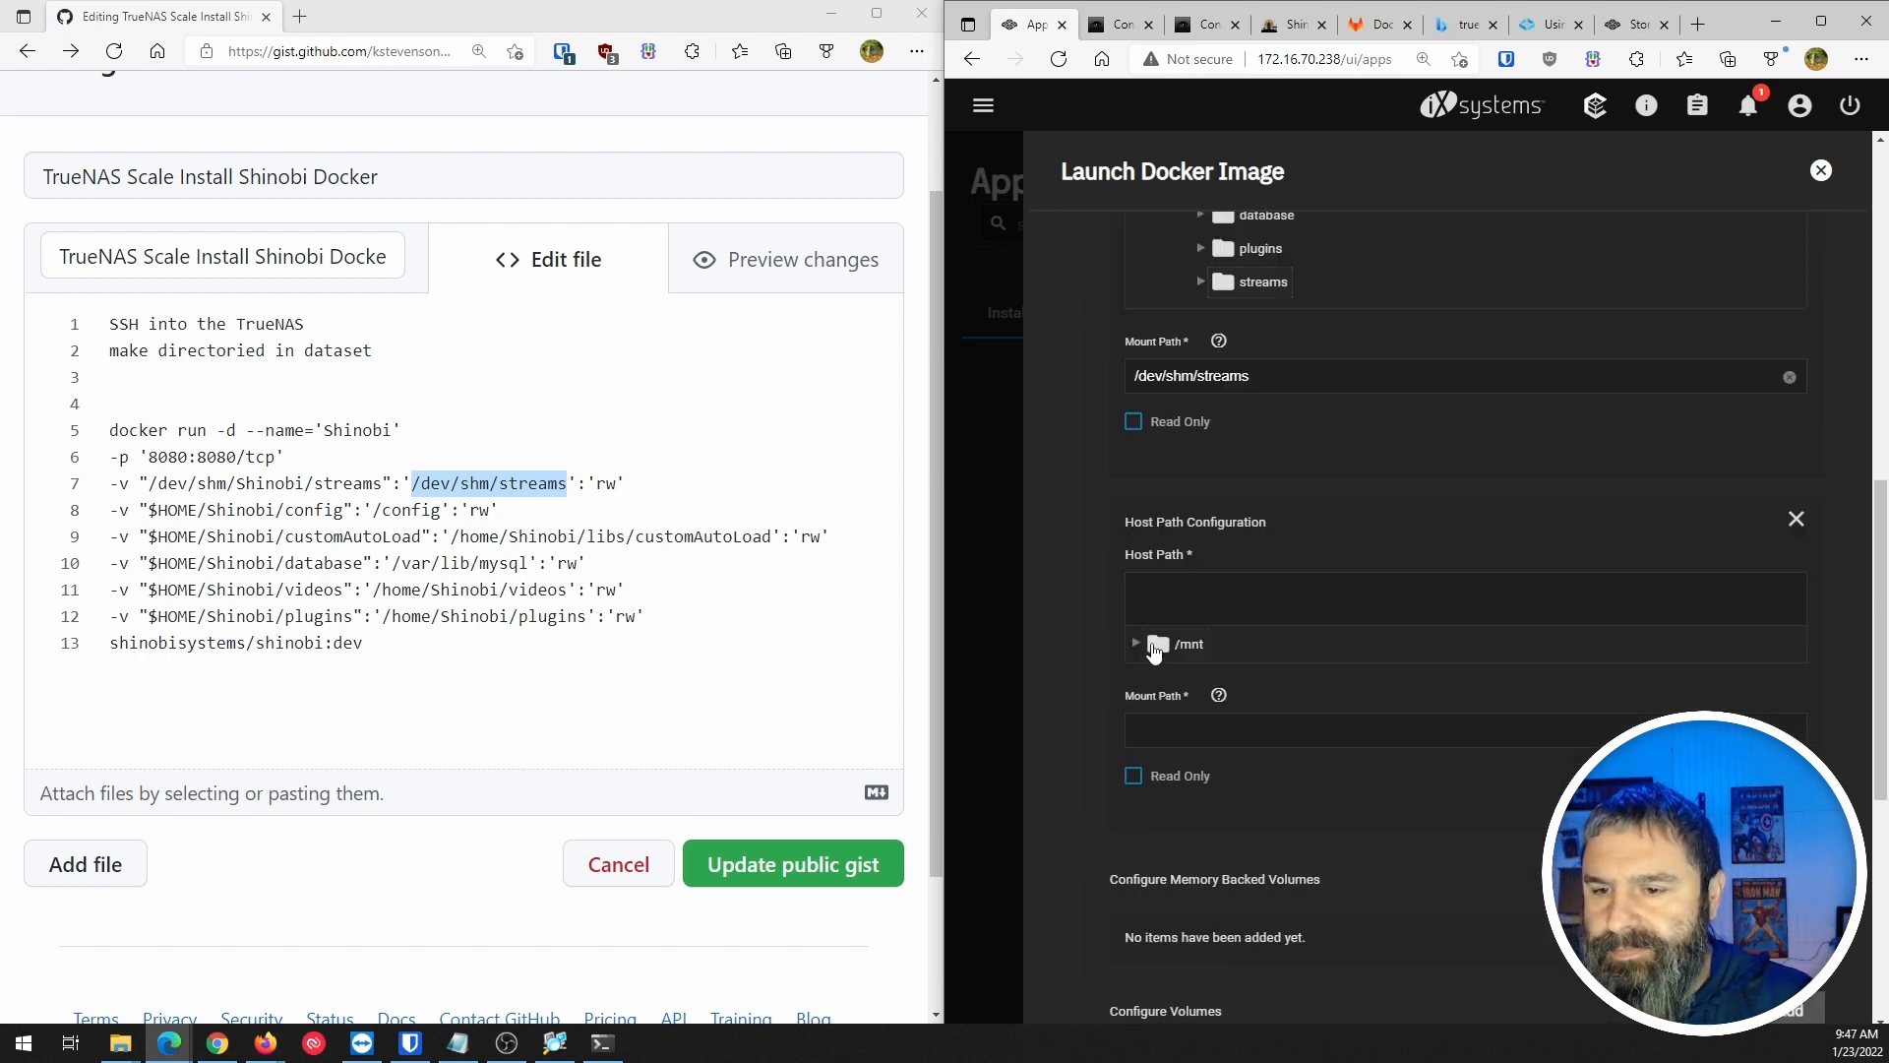
scroll(1104, 699, "down", 2)
scroll(1104, 700, "down", 1)
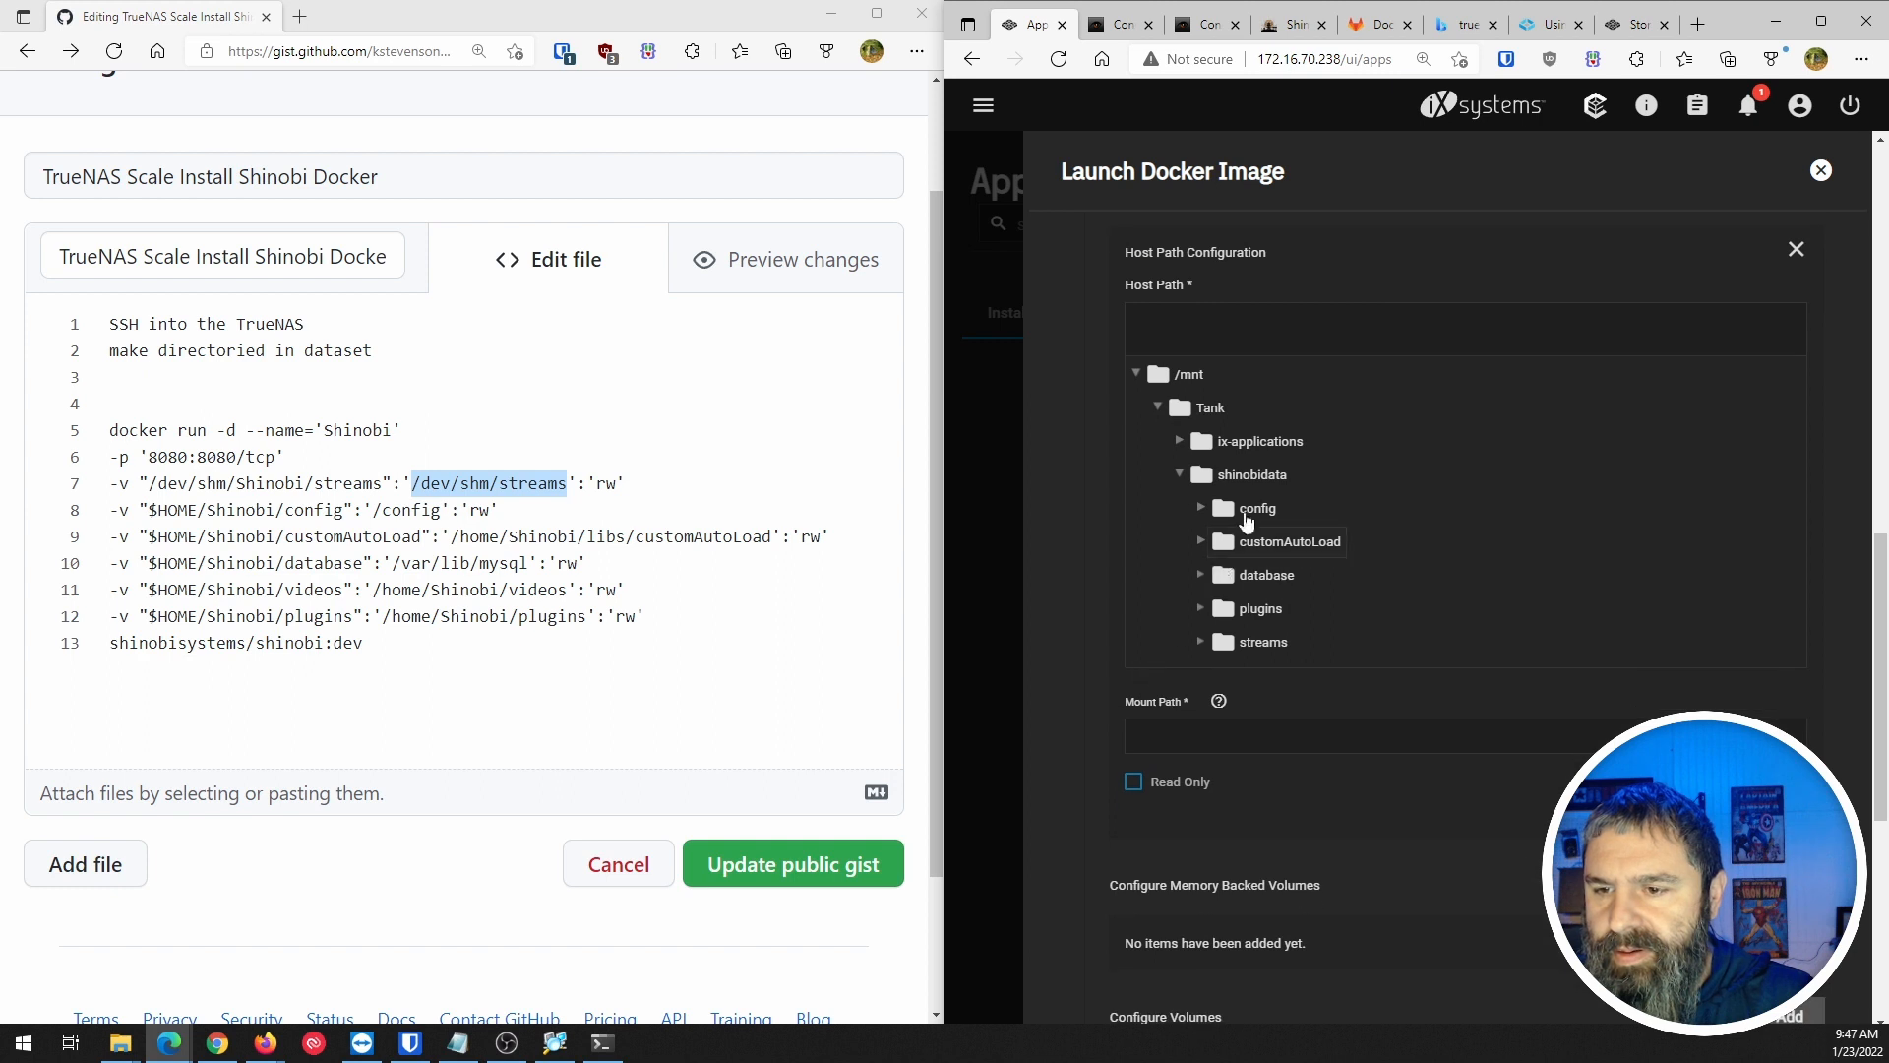
Map the shinobidata config folder to mount path /config.
left_click(1257, 508)
left_click(1175, 736)
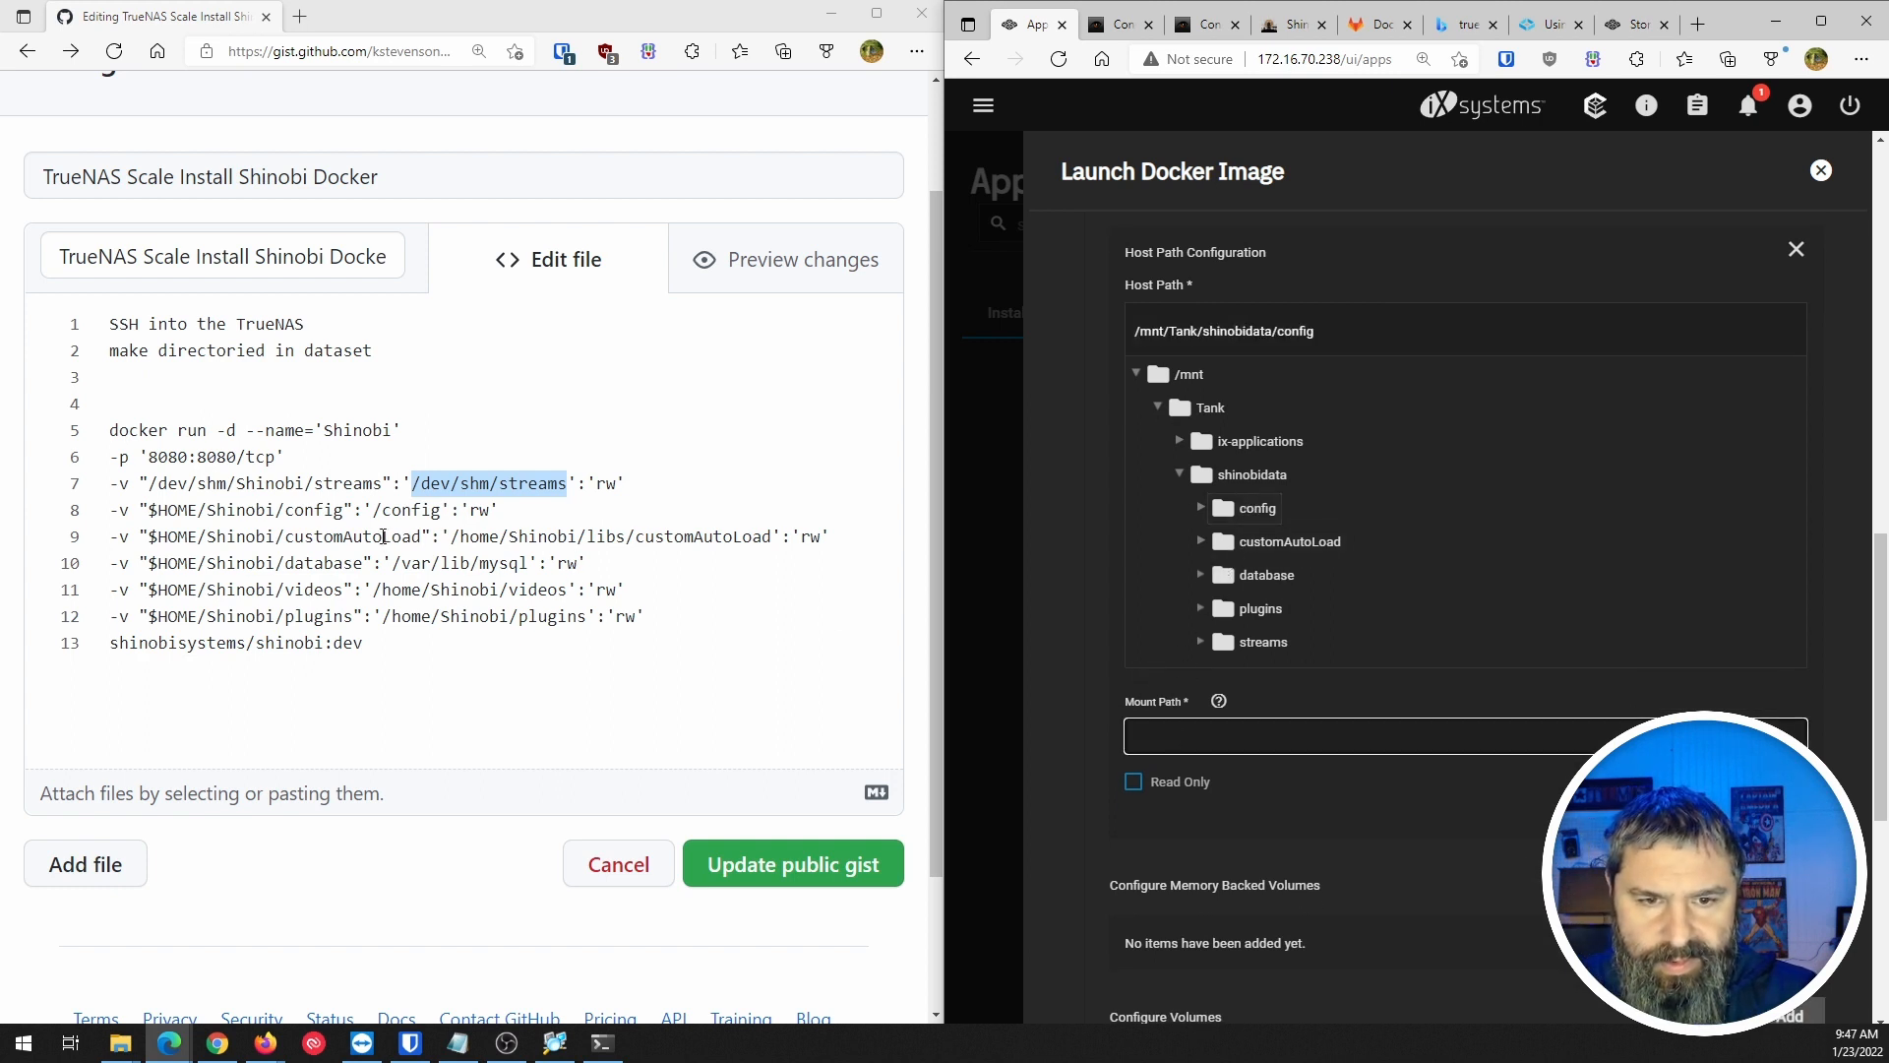
left_click_drag(373, 510, 435, 509)
key("ctrl+c")
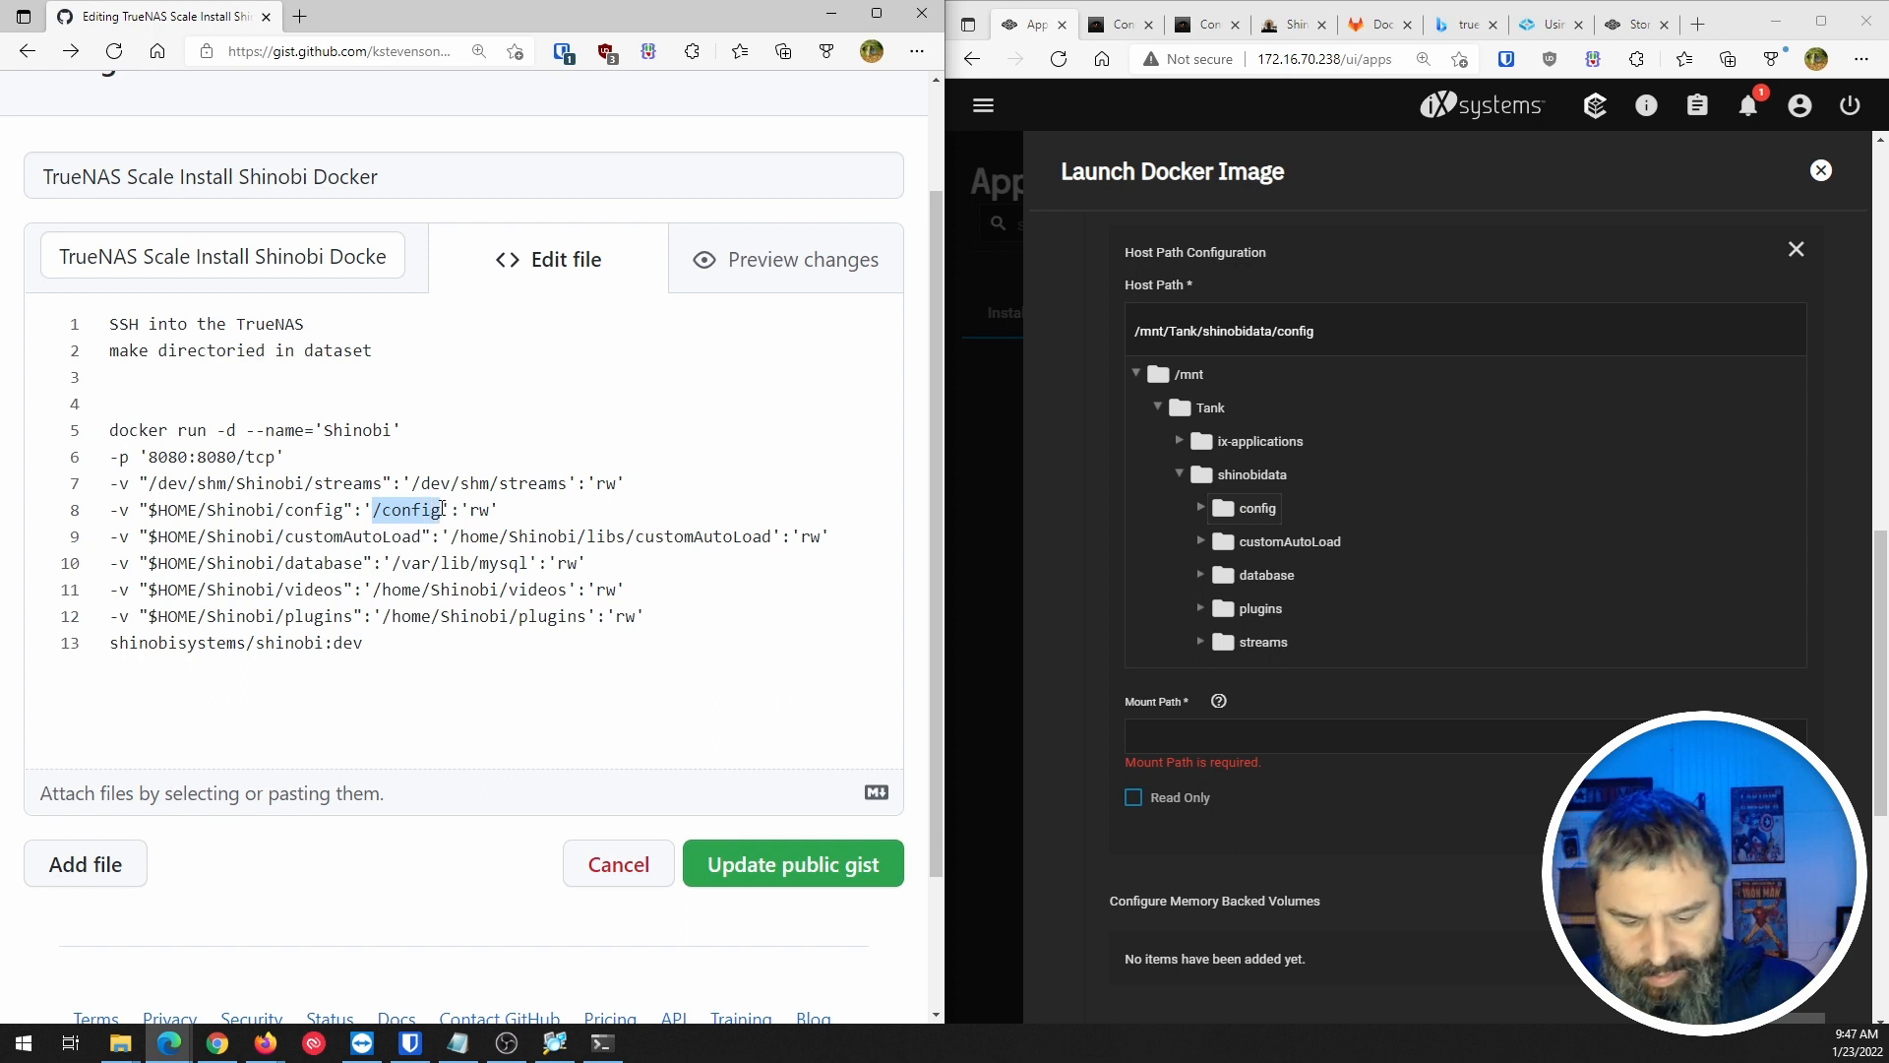
left_click(1161, 735)
key("ctrl+v")
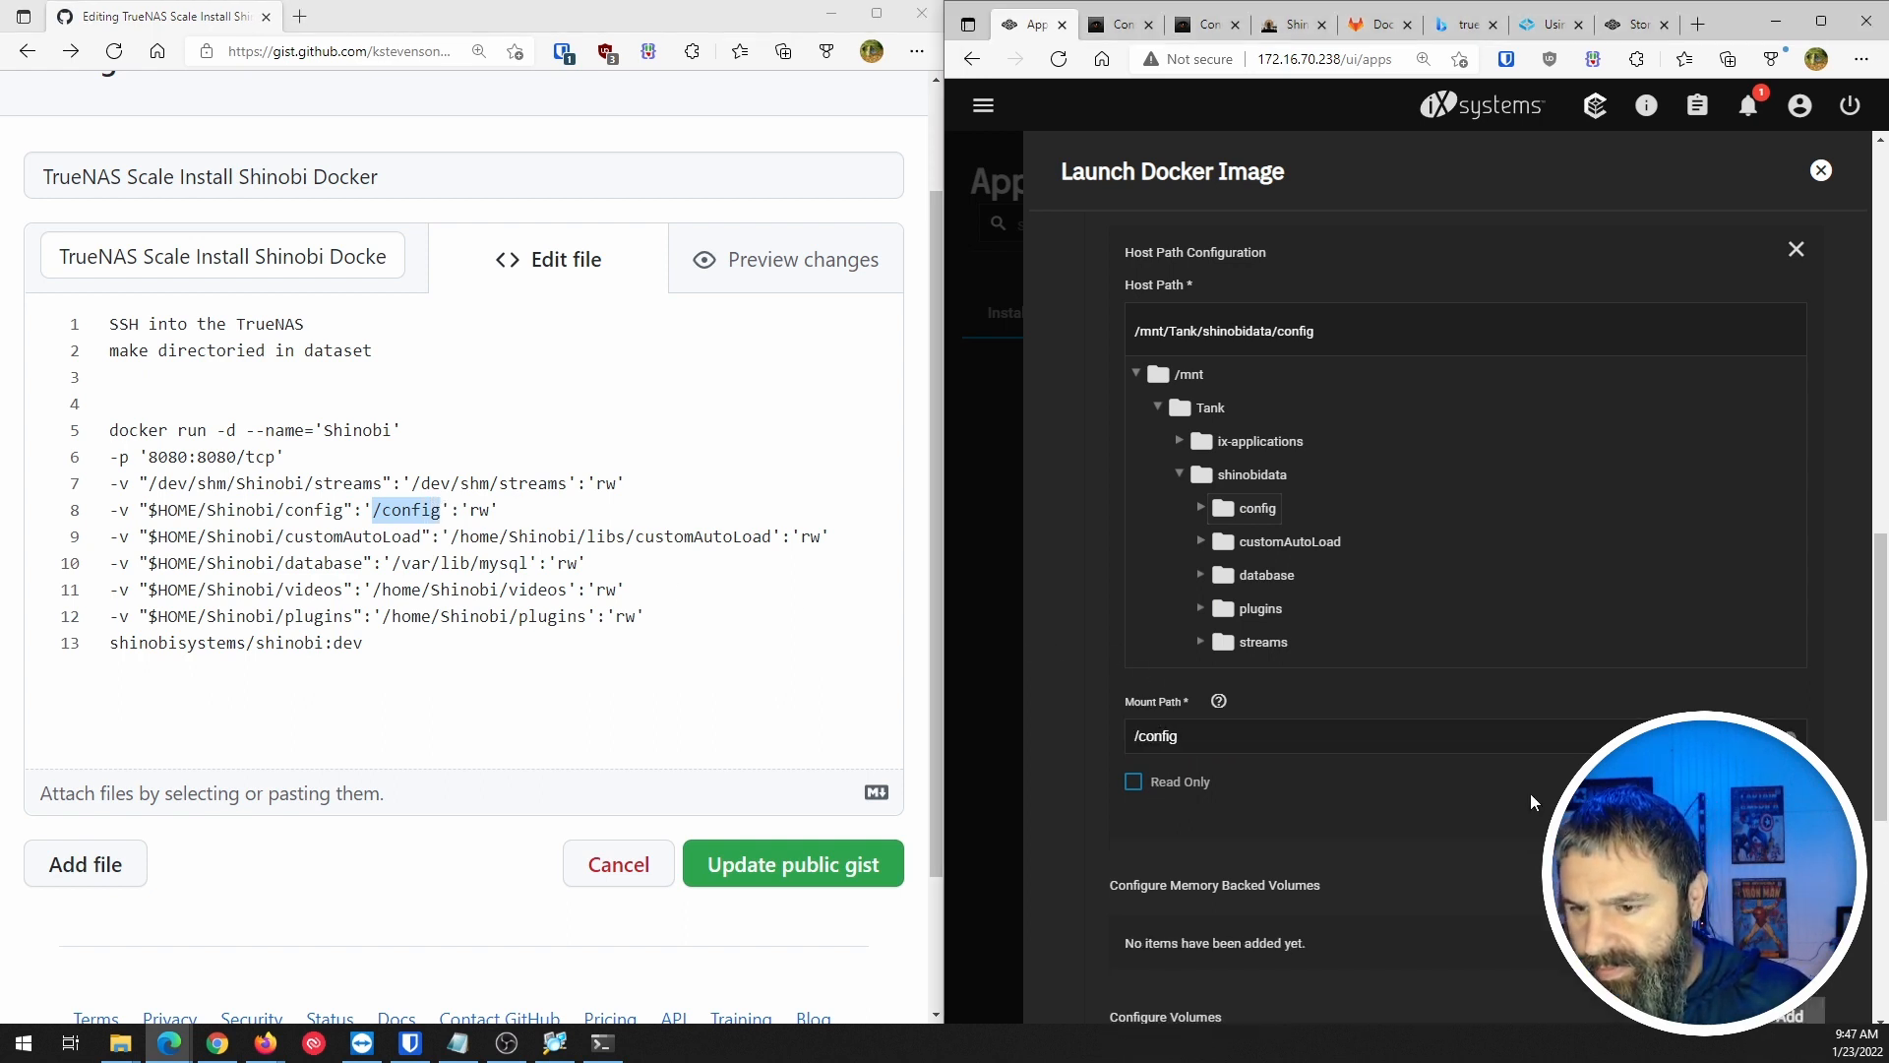
scroll(1673, 669, "up", 10)
scroll(1419, 593, "down", 11)
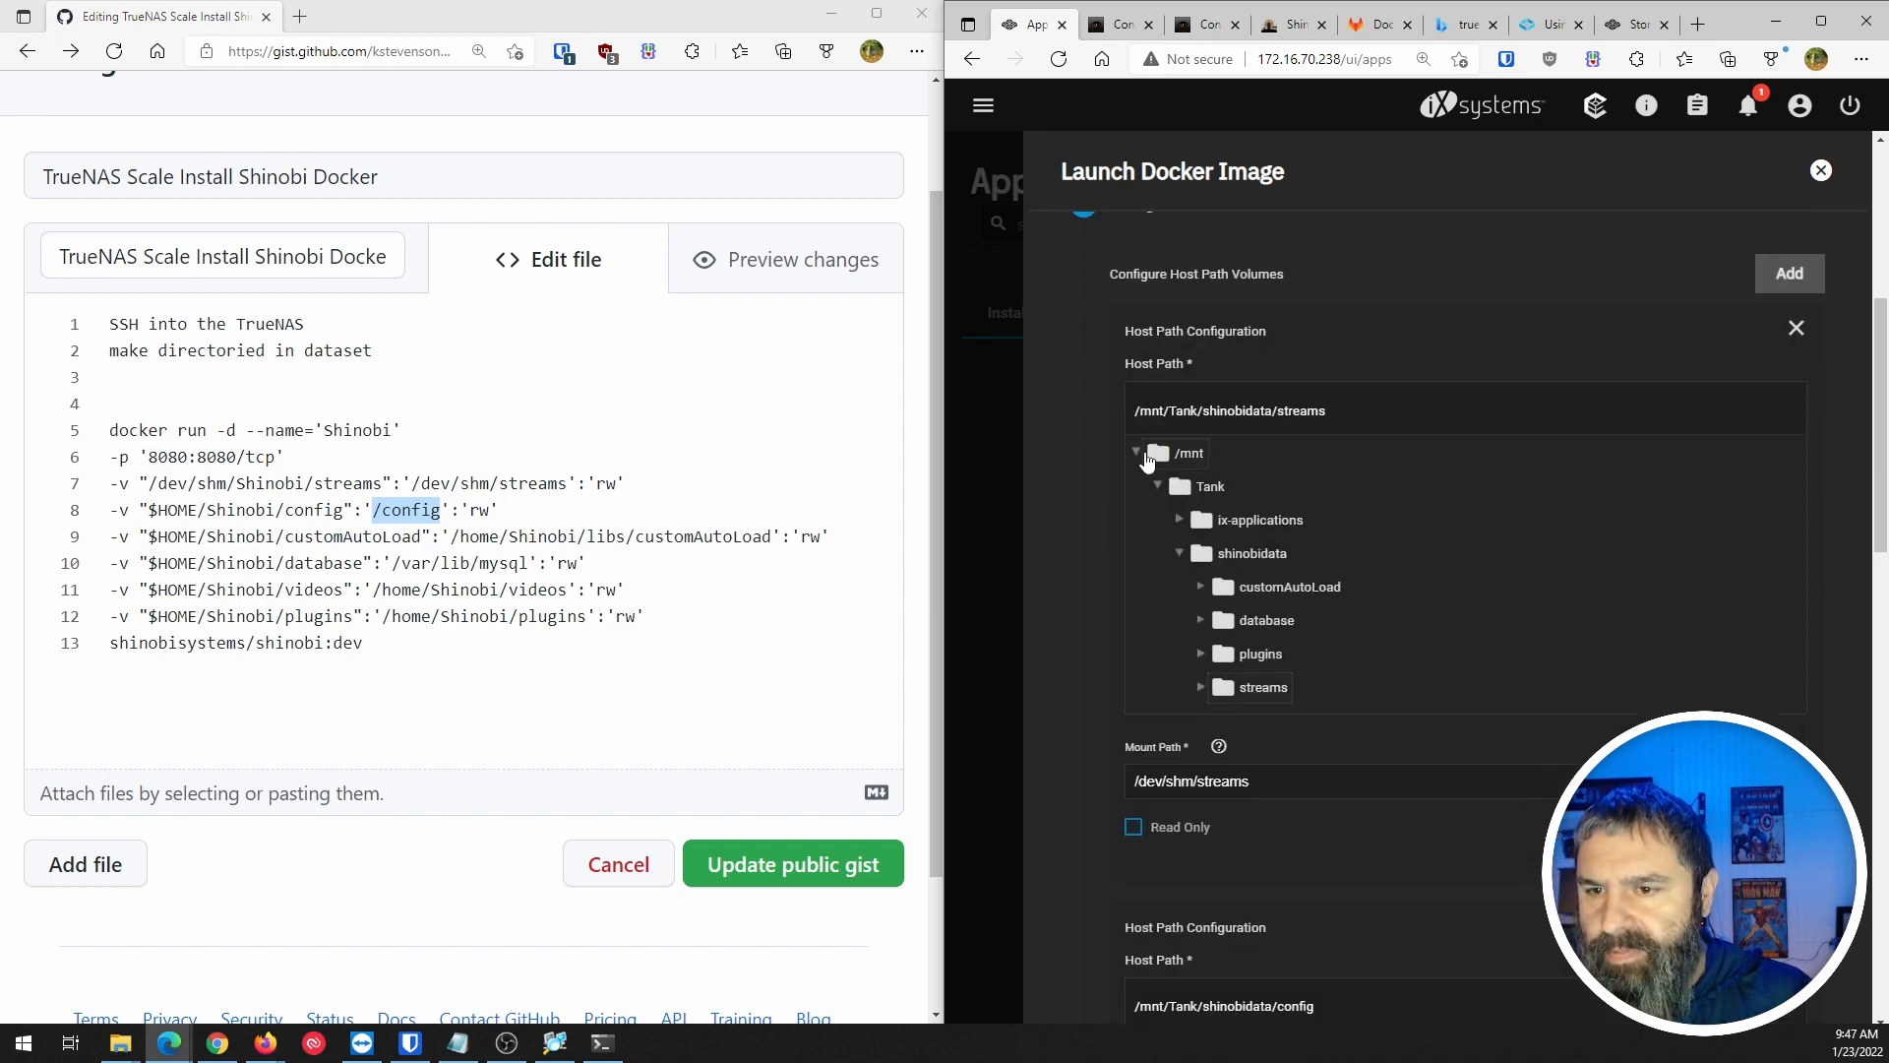
scroll(1123, 415, "up", 3)
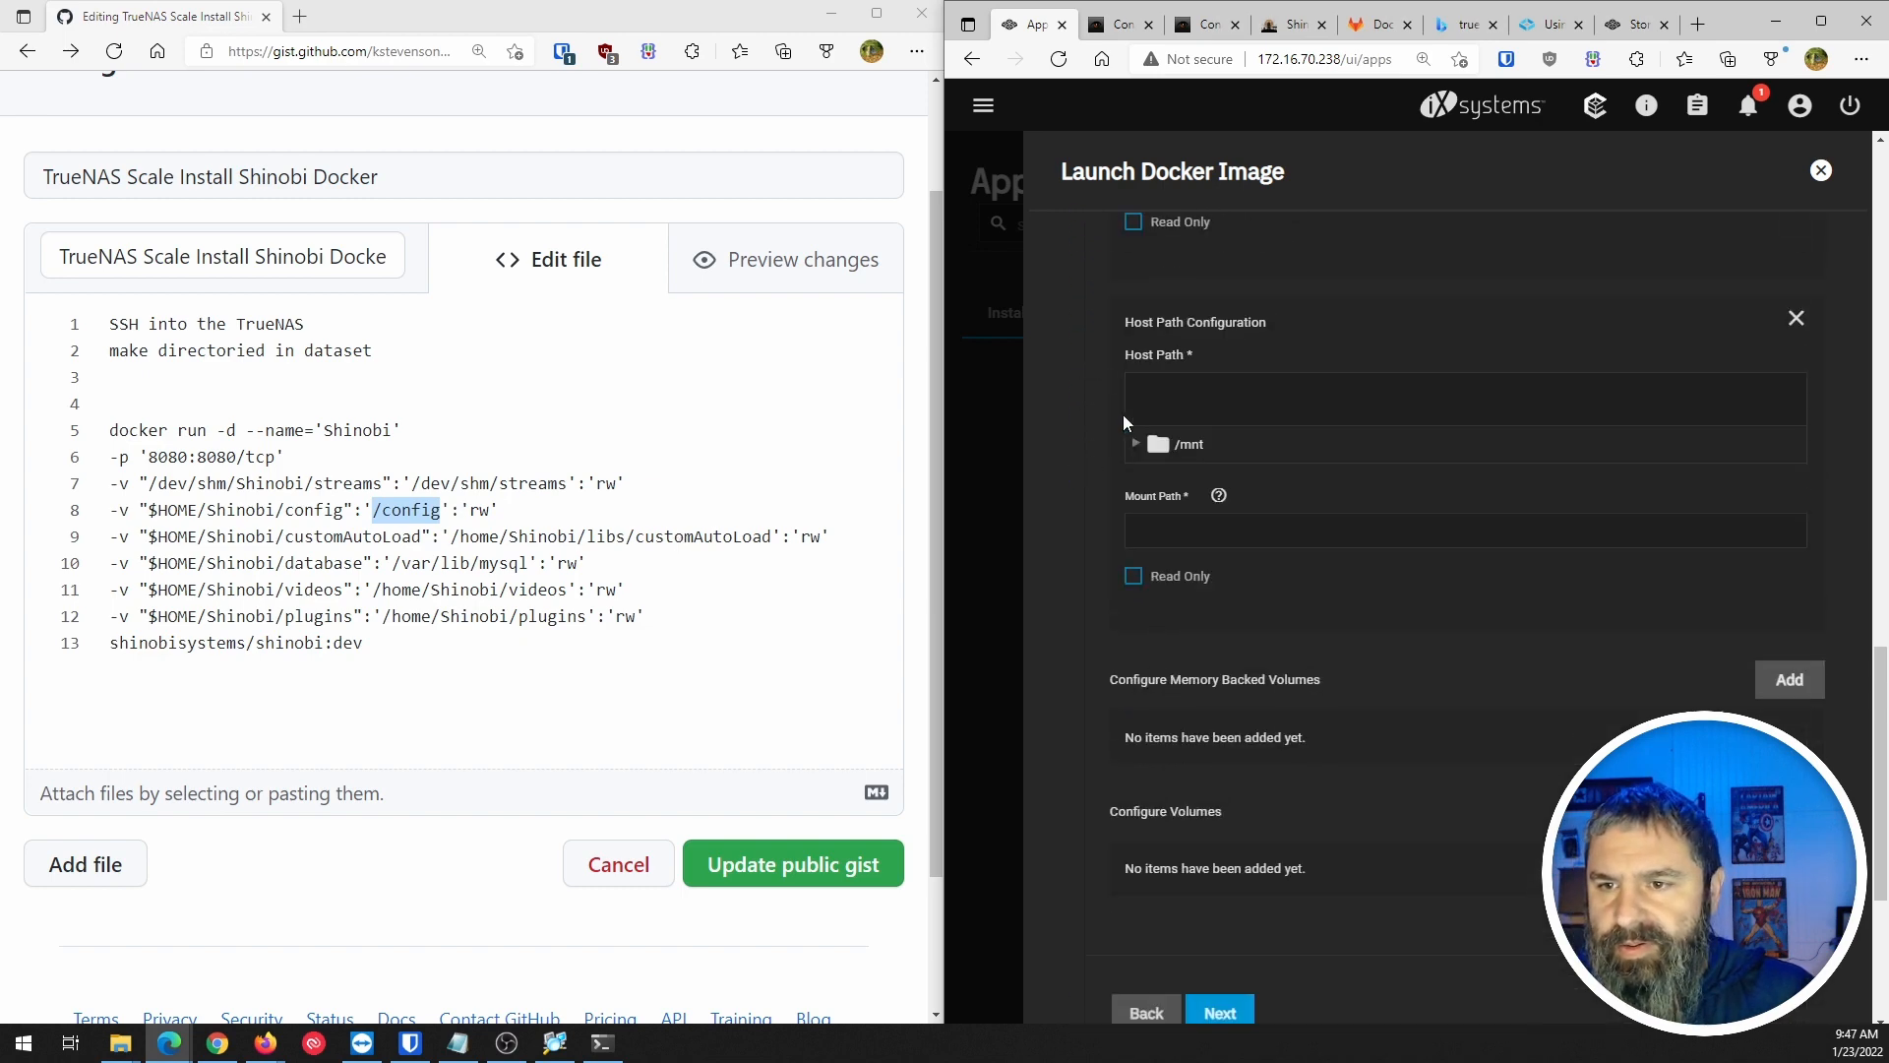
Map shinobidata/customAutoLoad to mount path /home/Shinobi/libs/customAutoLoad.
left_click(1136, 598)
left_click(1158, 632)
left_click(1179, 698)
left_click(1226, 769)
scroll(1227, 785, "down", 5)
left_click_drag(449, 537, 773, 543)
scroll(1271, 626, "up", 12)
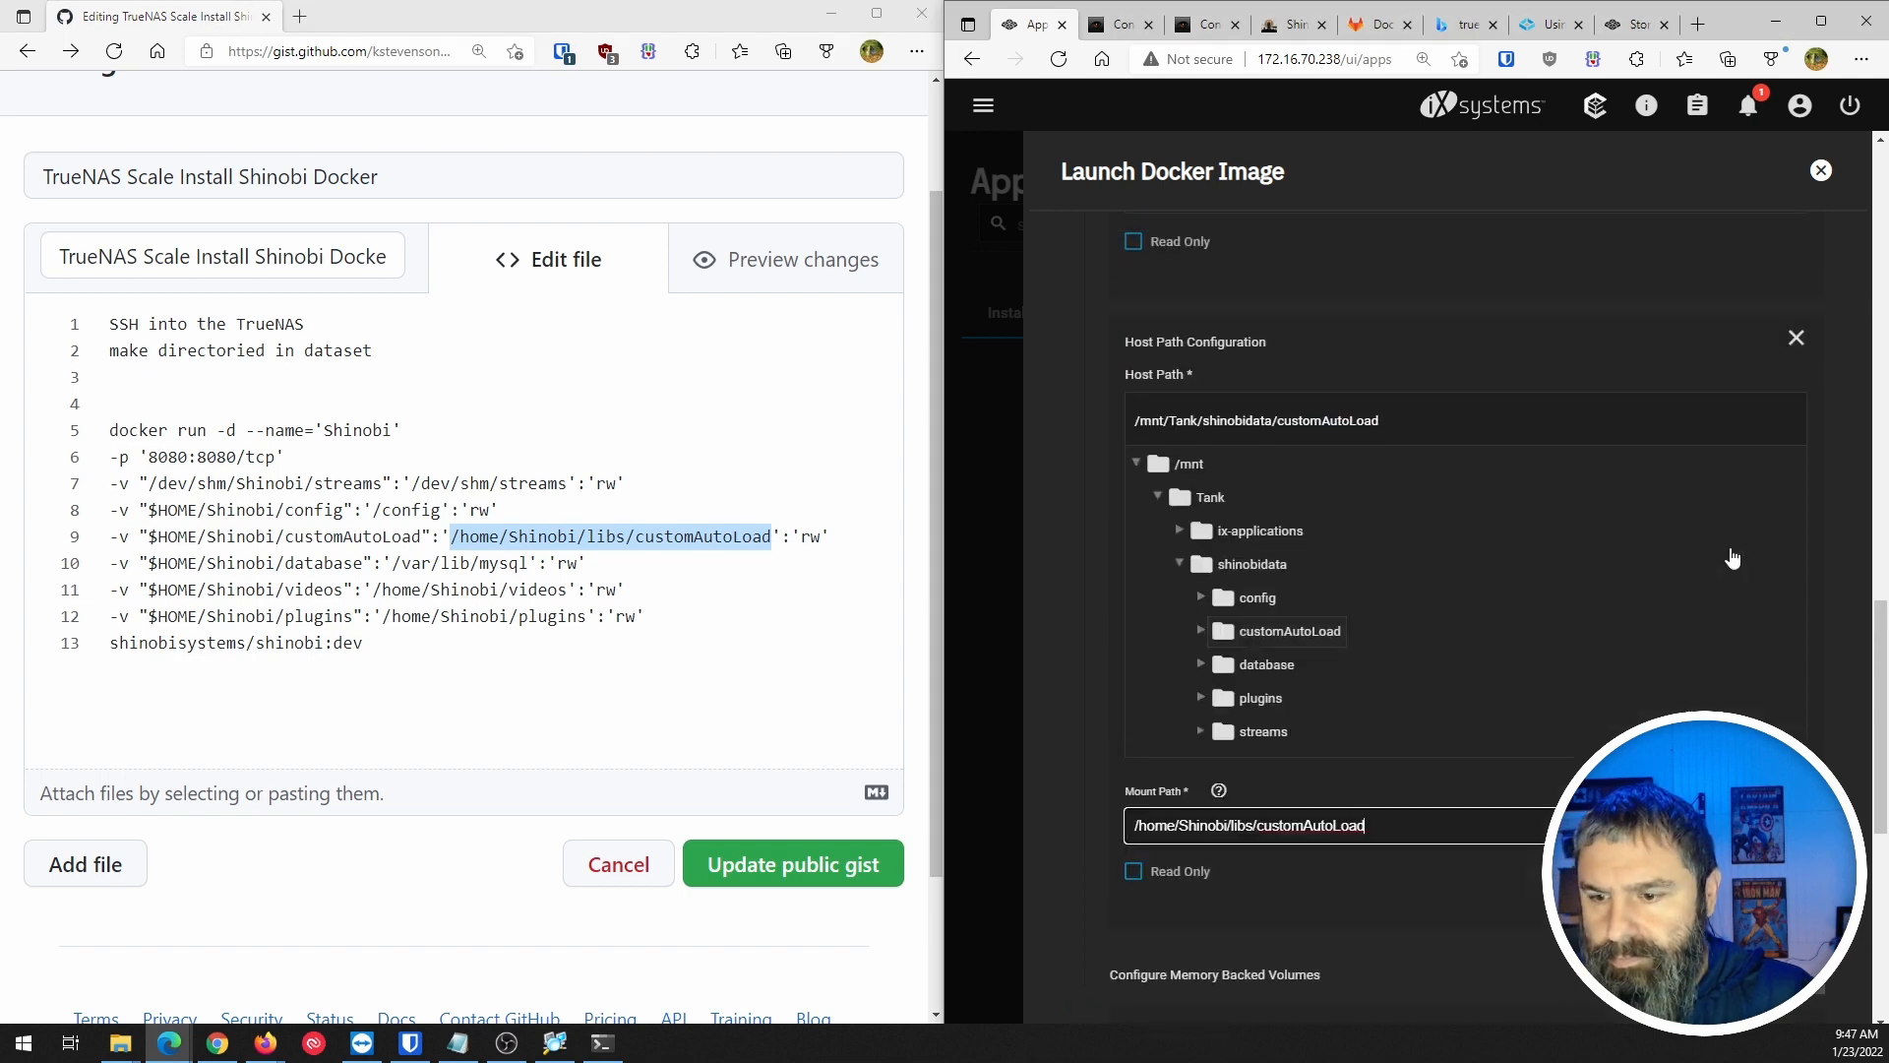
scroll(1271, 625, "down", 8)
scroll(1267, 628, "down", 8)
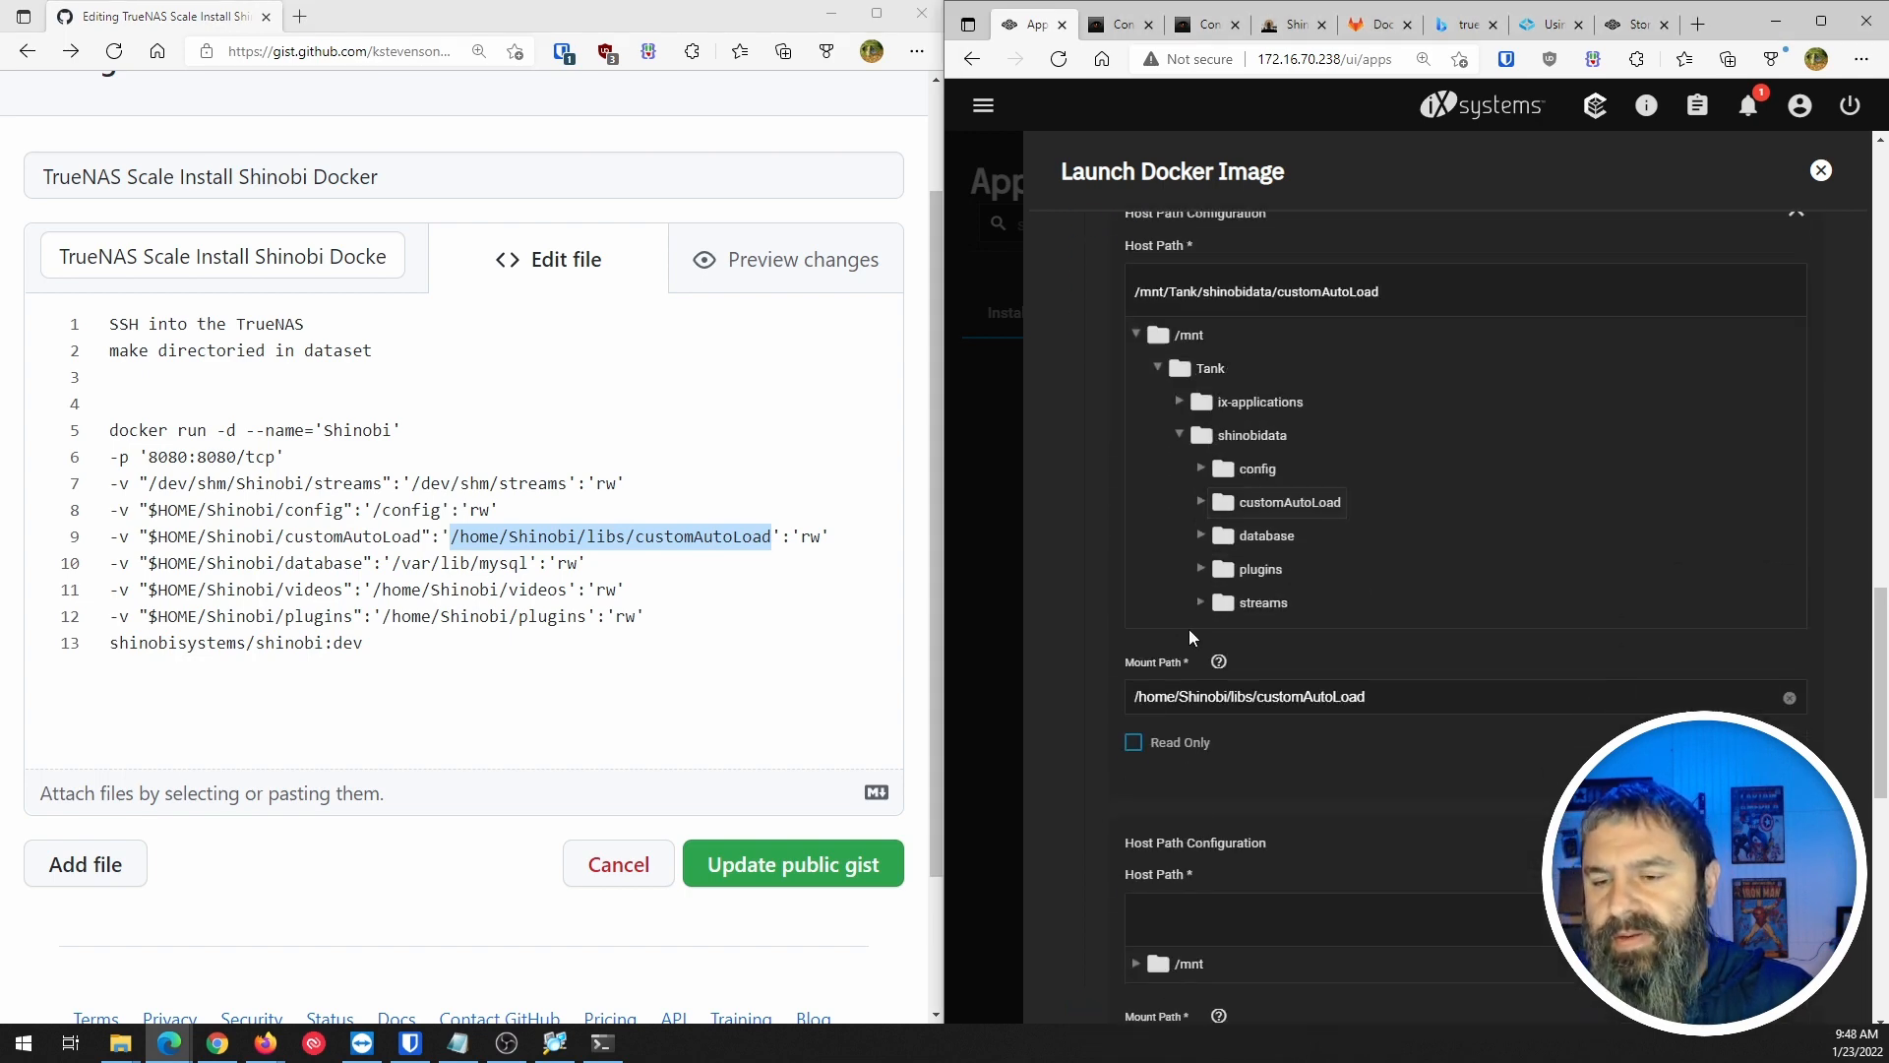
Map the shinobidata database folder to mount path /var/lib/mysql.
left_click(1137, 552)
left_click(1158, 586)
left_click(1179, 653)
left_click(1250, 754)
scroll(1250, 753, "down", 4)
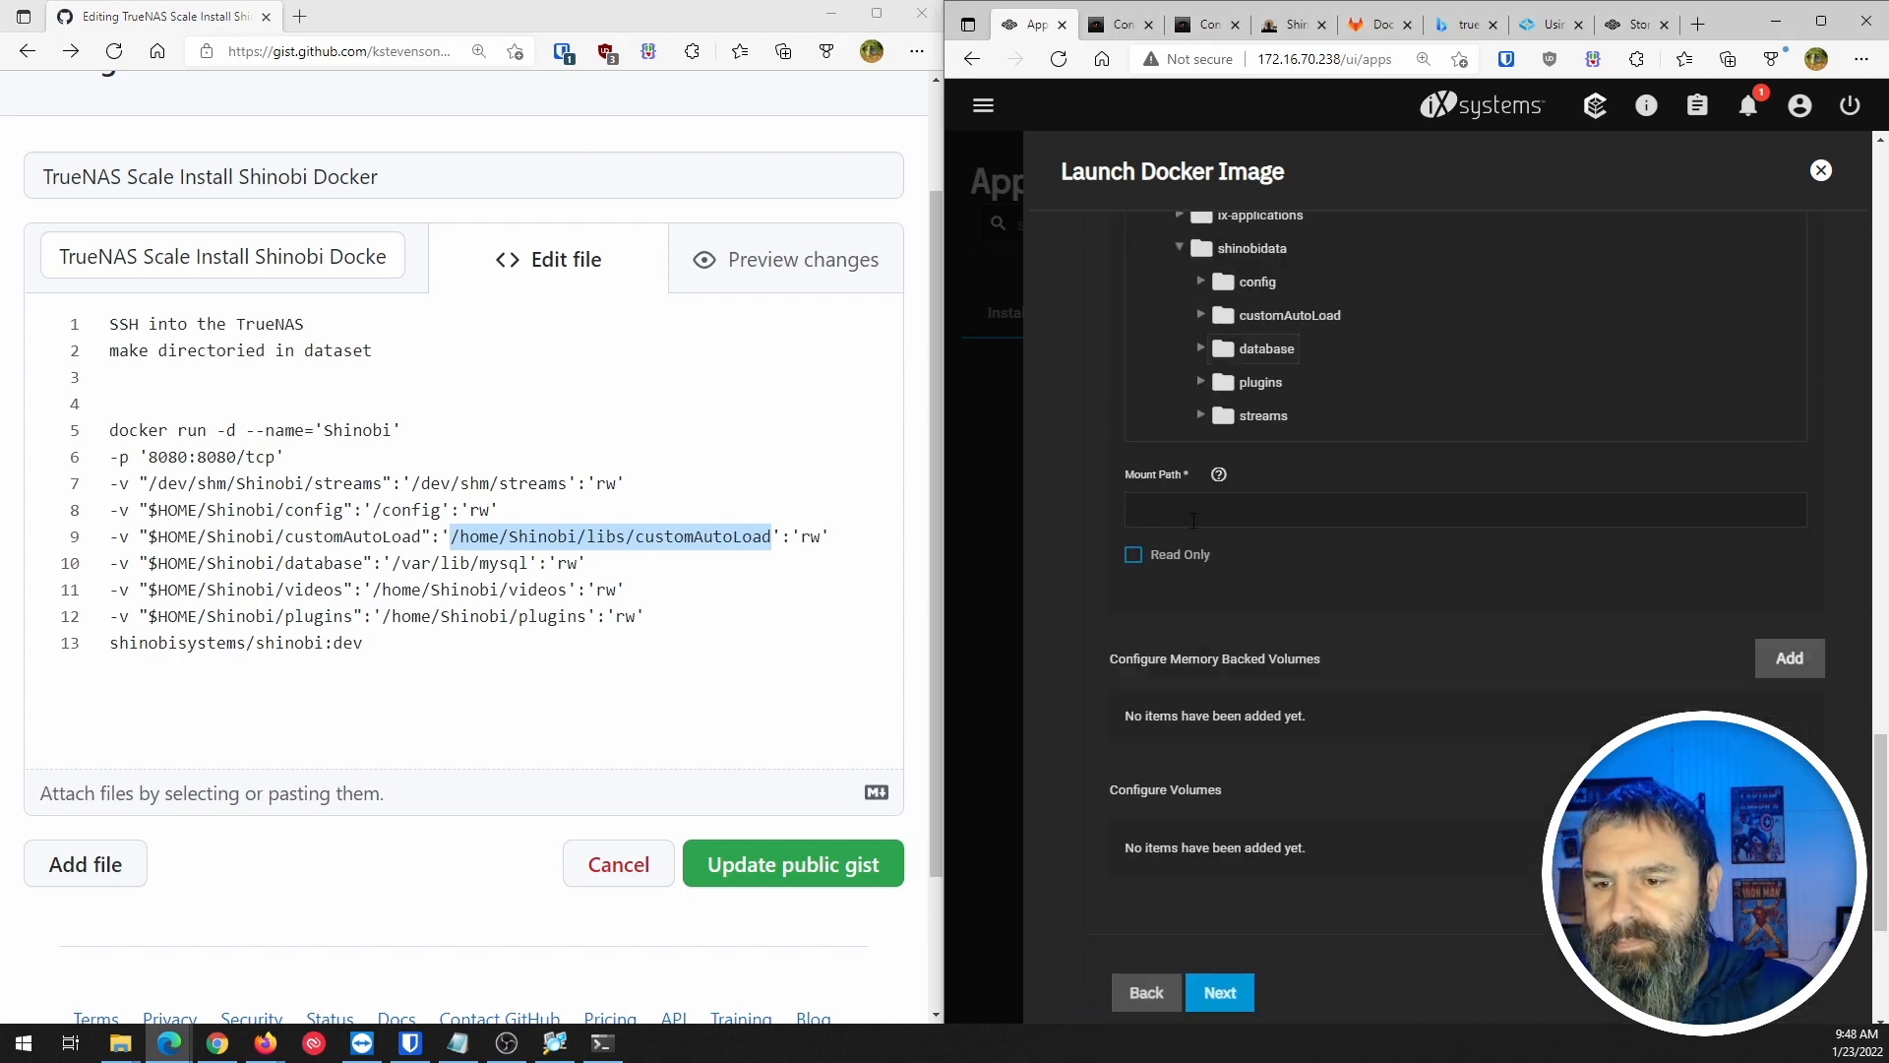
left_click_drag(392, 563, 530, 565)
key("ctrl+c")
left_click(1378, 510)
key("ctrl+v")
scroll(1481, 628, "up", 1)
scroll(1482, 627, "up", 15)
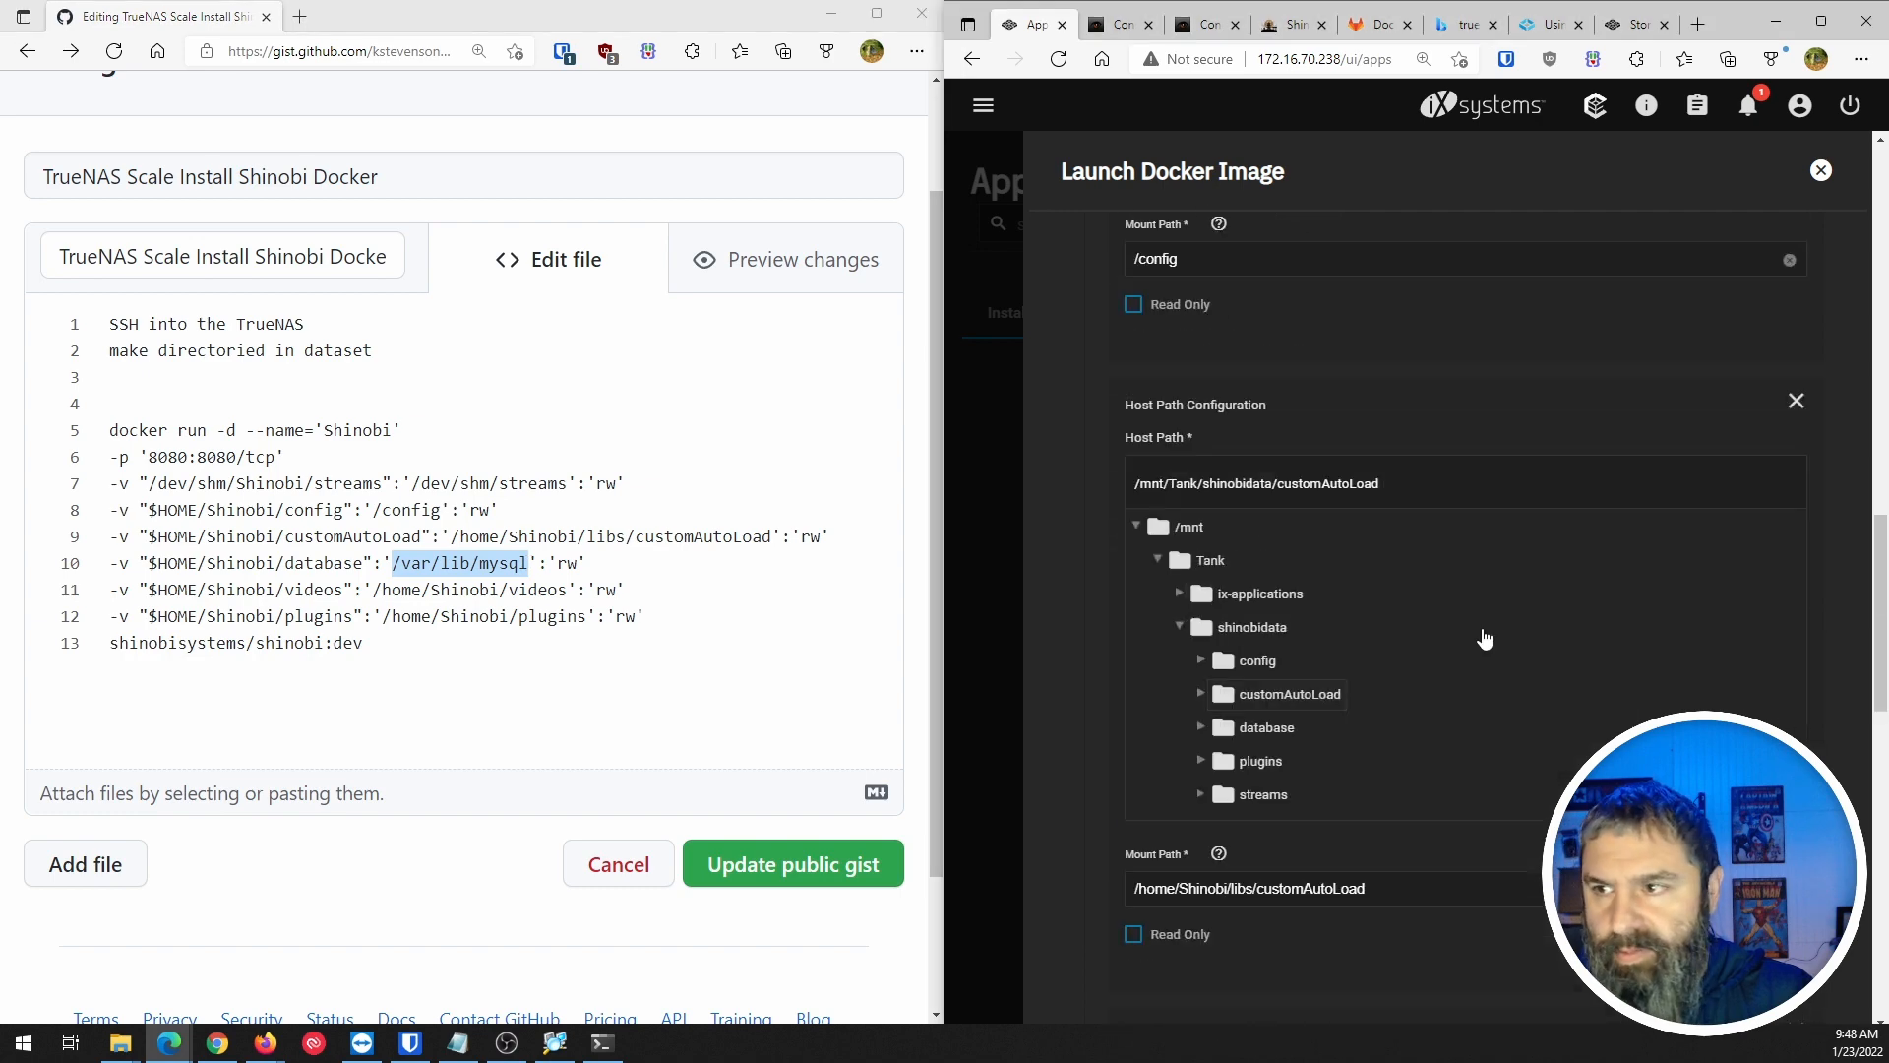
scroll(1285, 705, "down", 12)
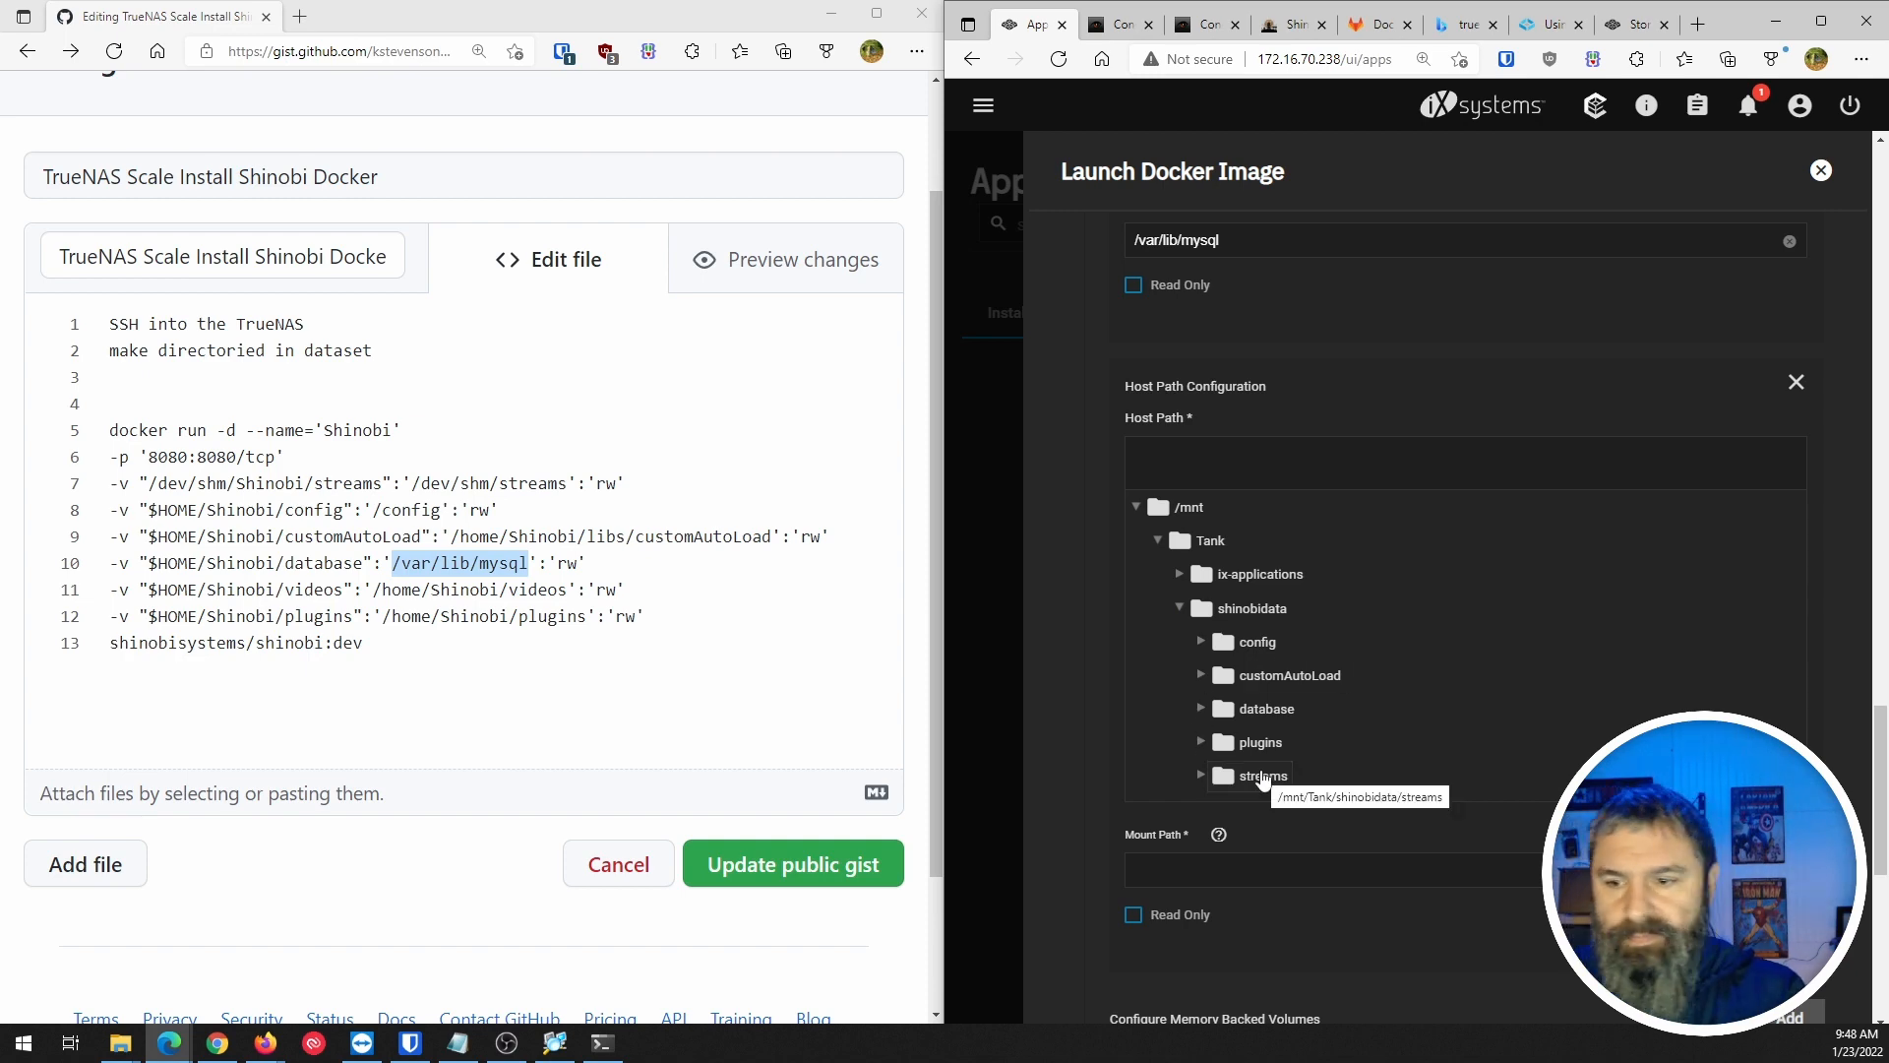
key("alt+Tab")
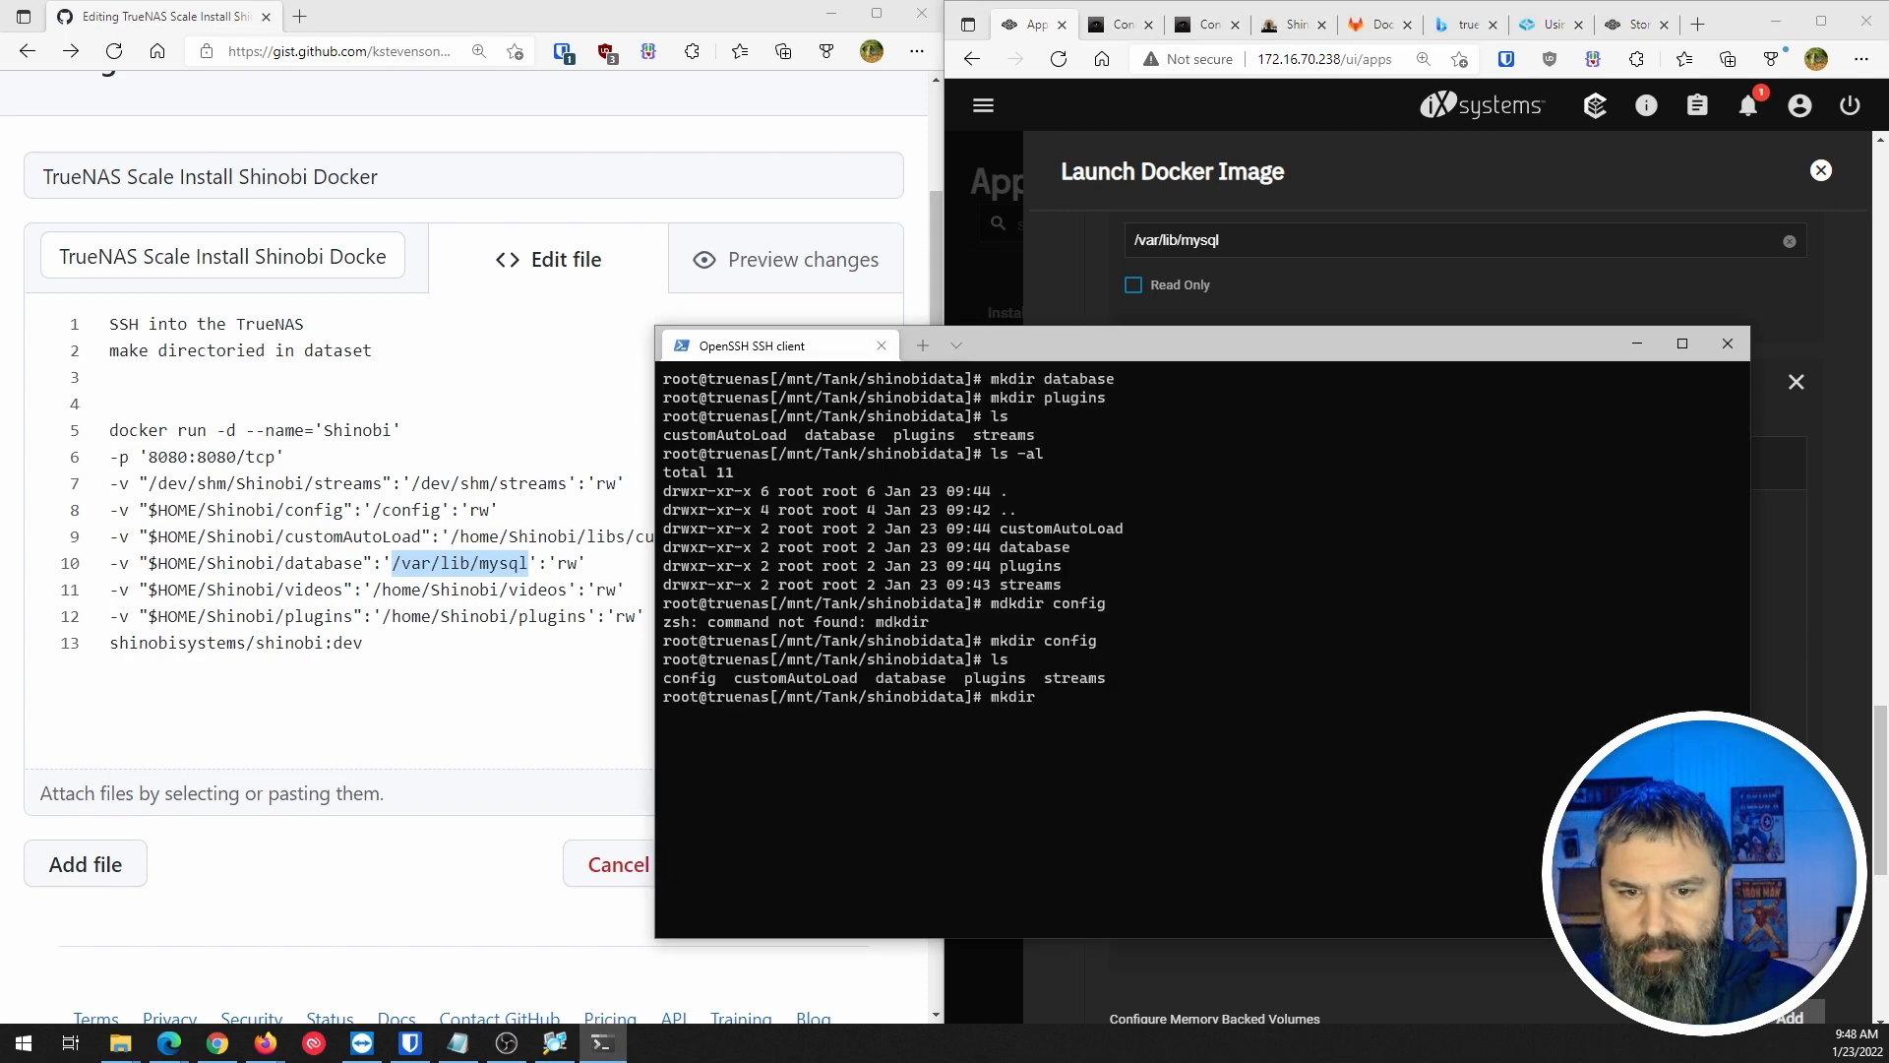
Create the videos folder over SSH, refresh shinobidata's tree and remove the empty host path entry.
type("mkdir videos")
key("Return")
left_click(1639, 183)
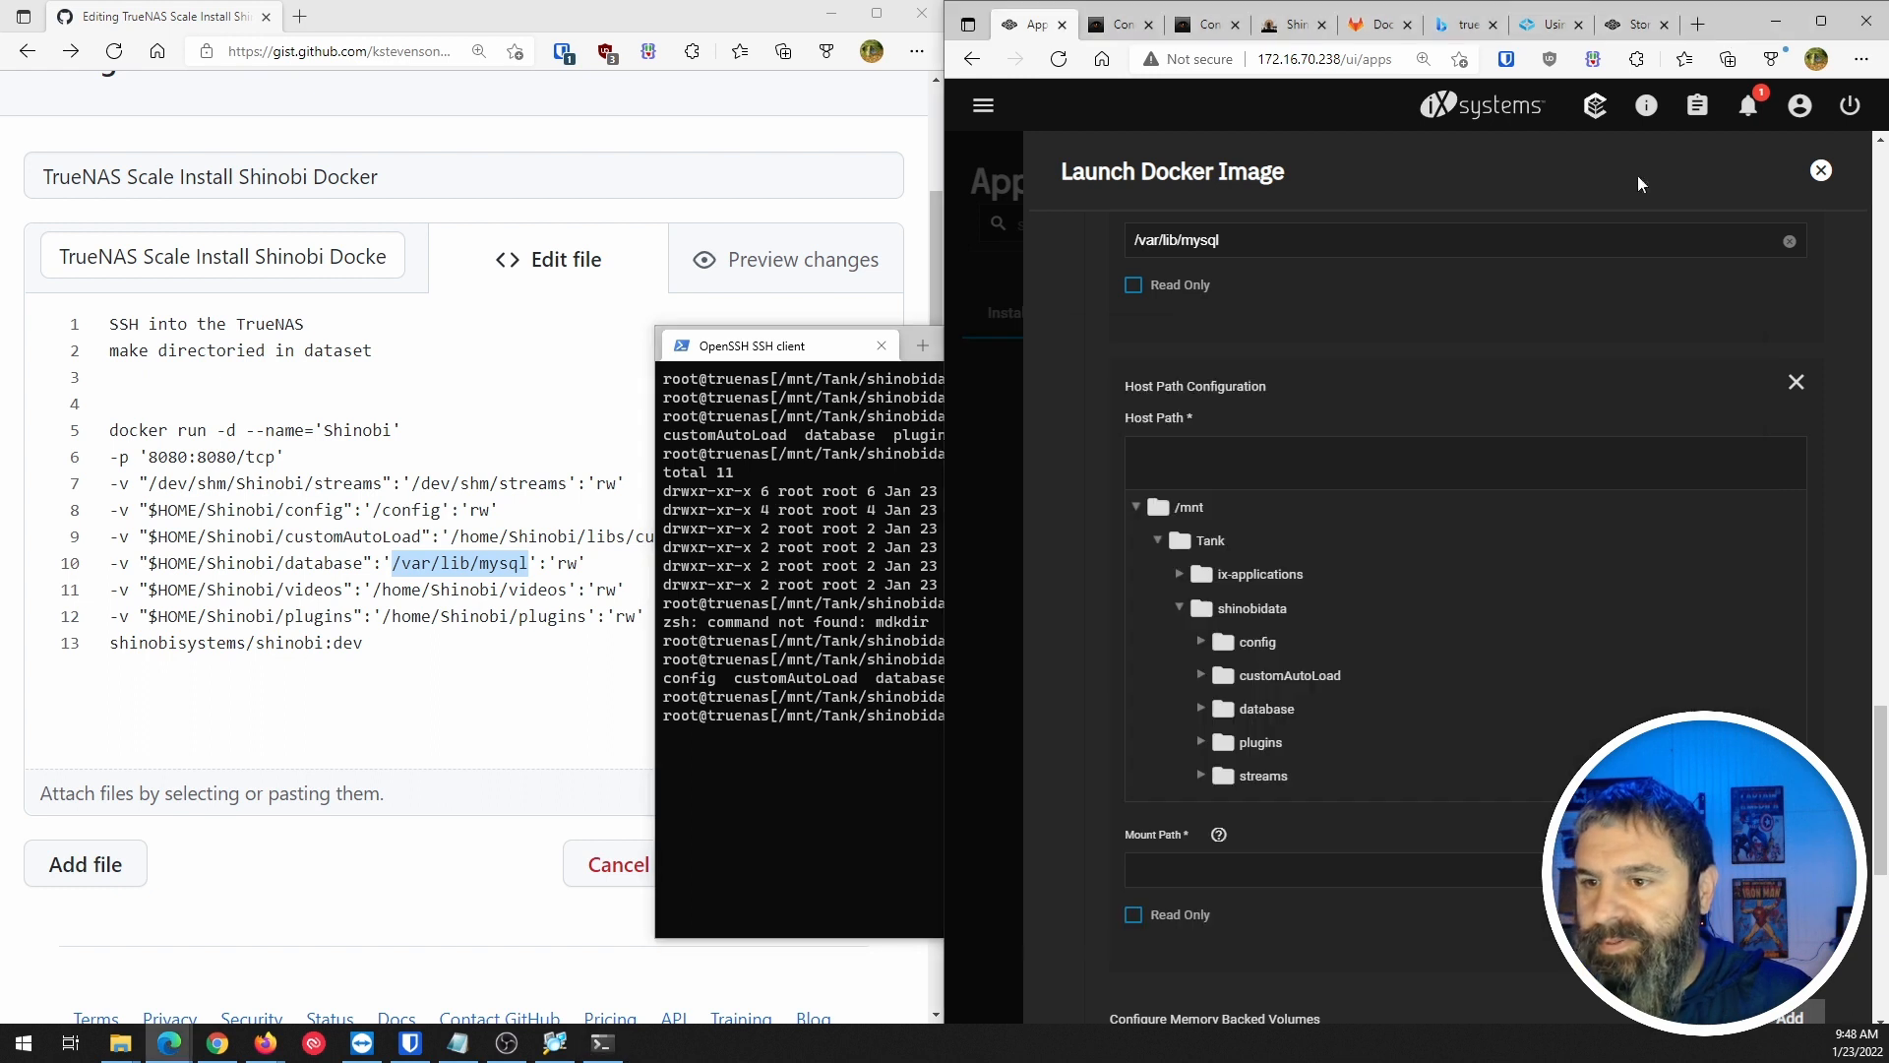
left_click(1180, 612)
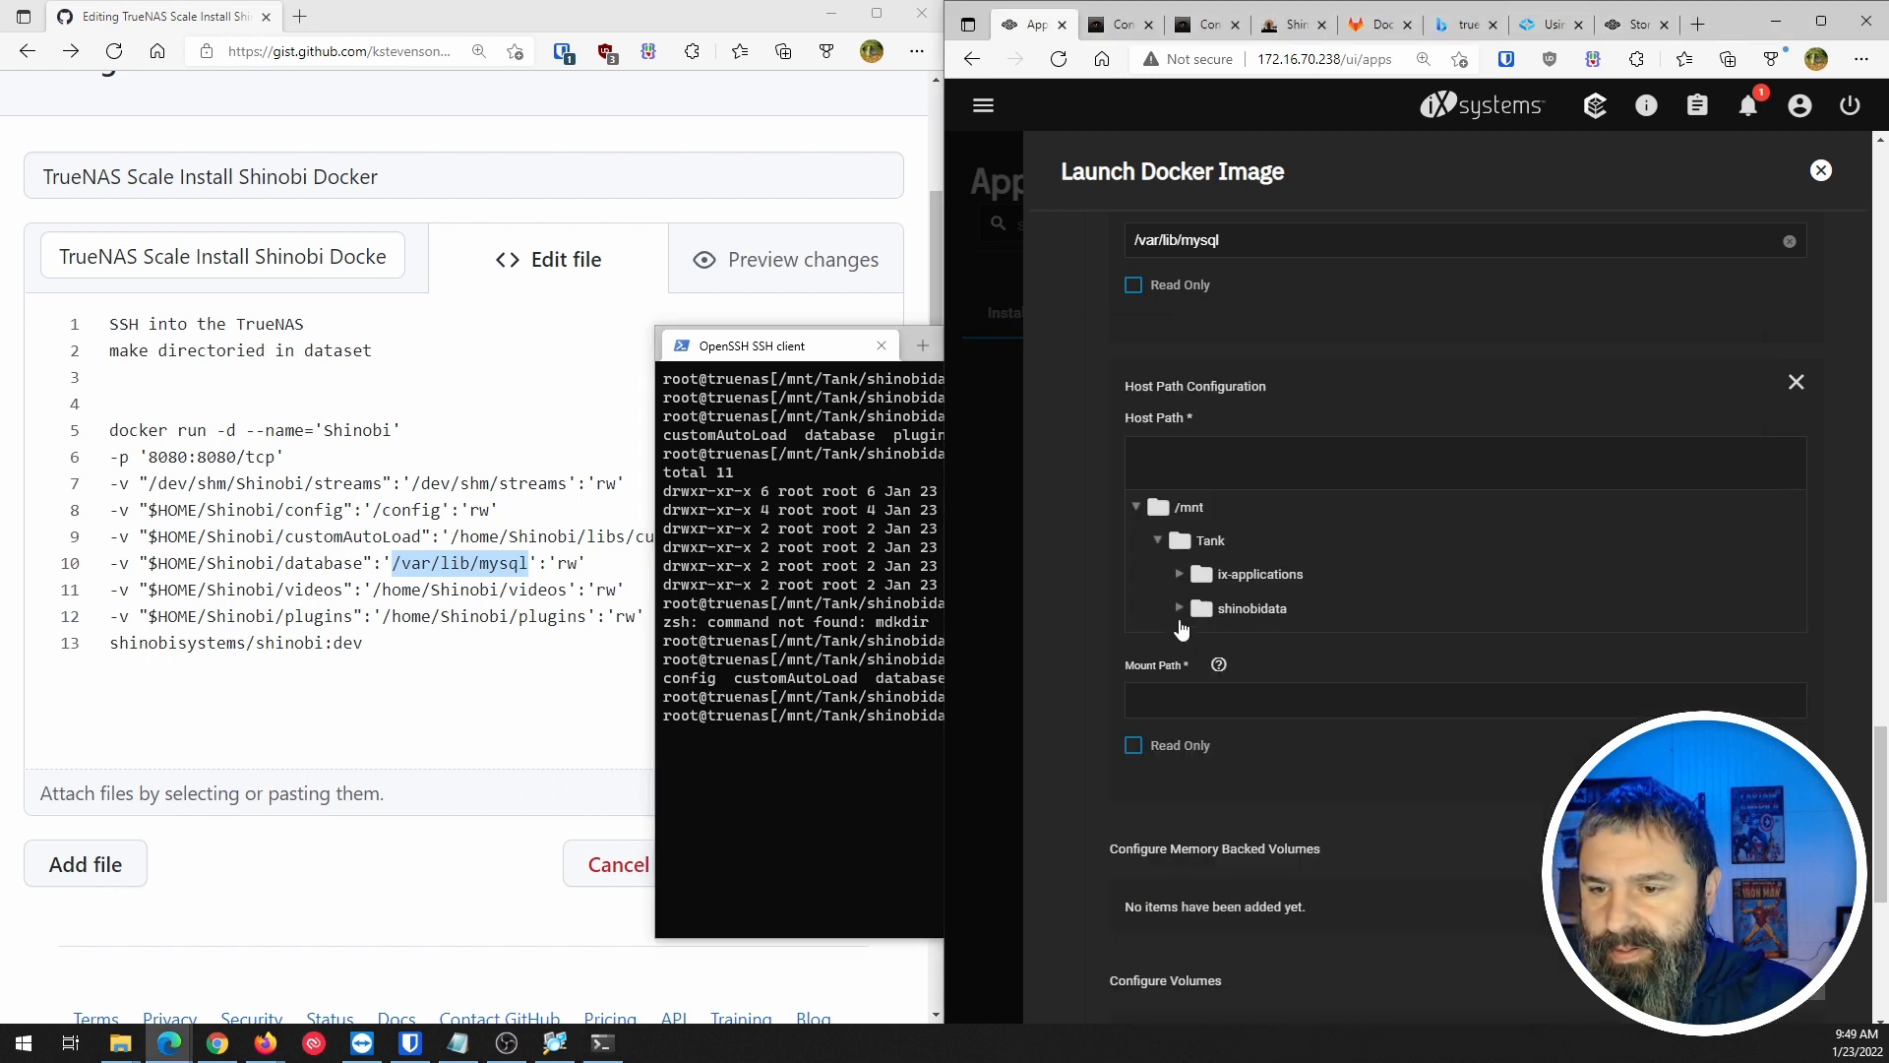
left_click(1179, 611)
left_click(1795, 383)
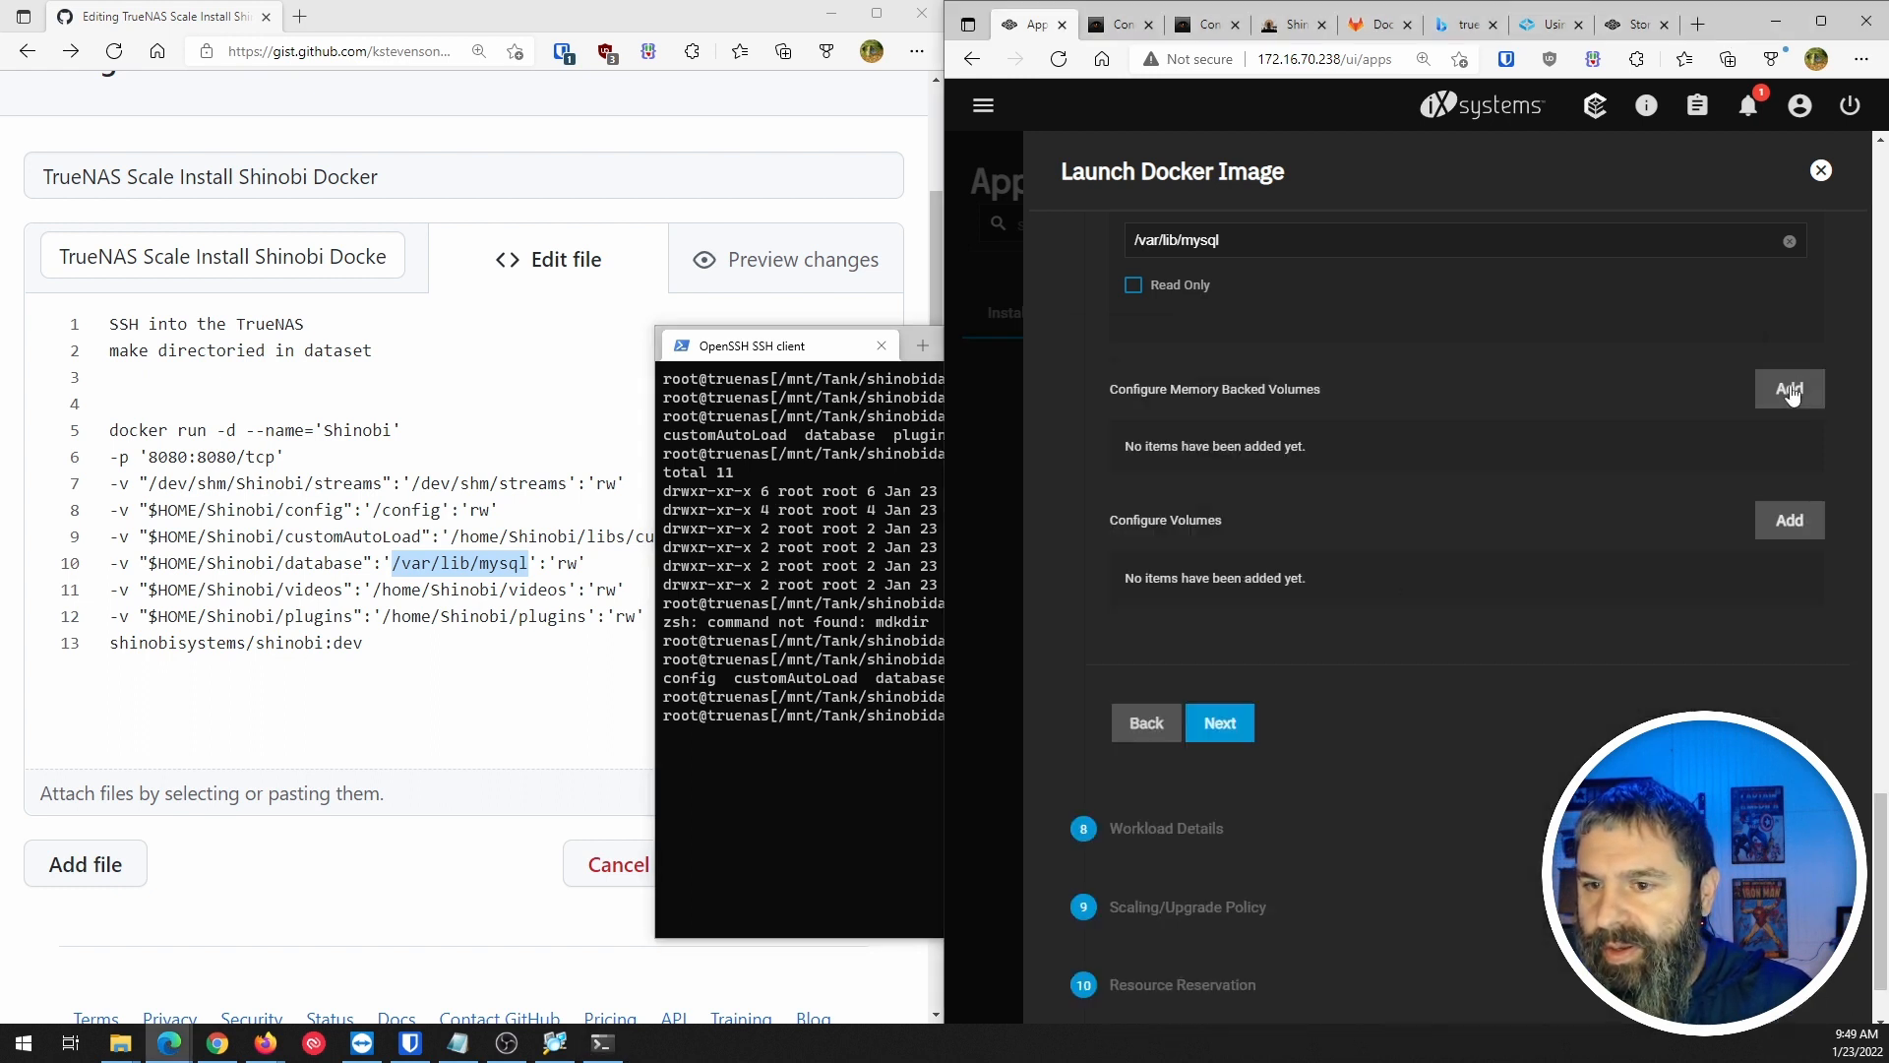
Map the shinobidata videos folder to mount path /home/Shinobi/videos.
scroll(1613, 561, "up", 6)
scroll(1616, 571, "up", 10)
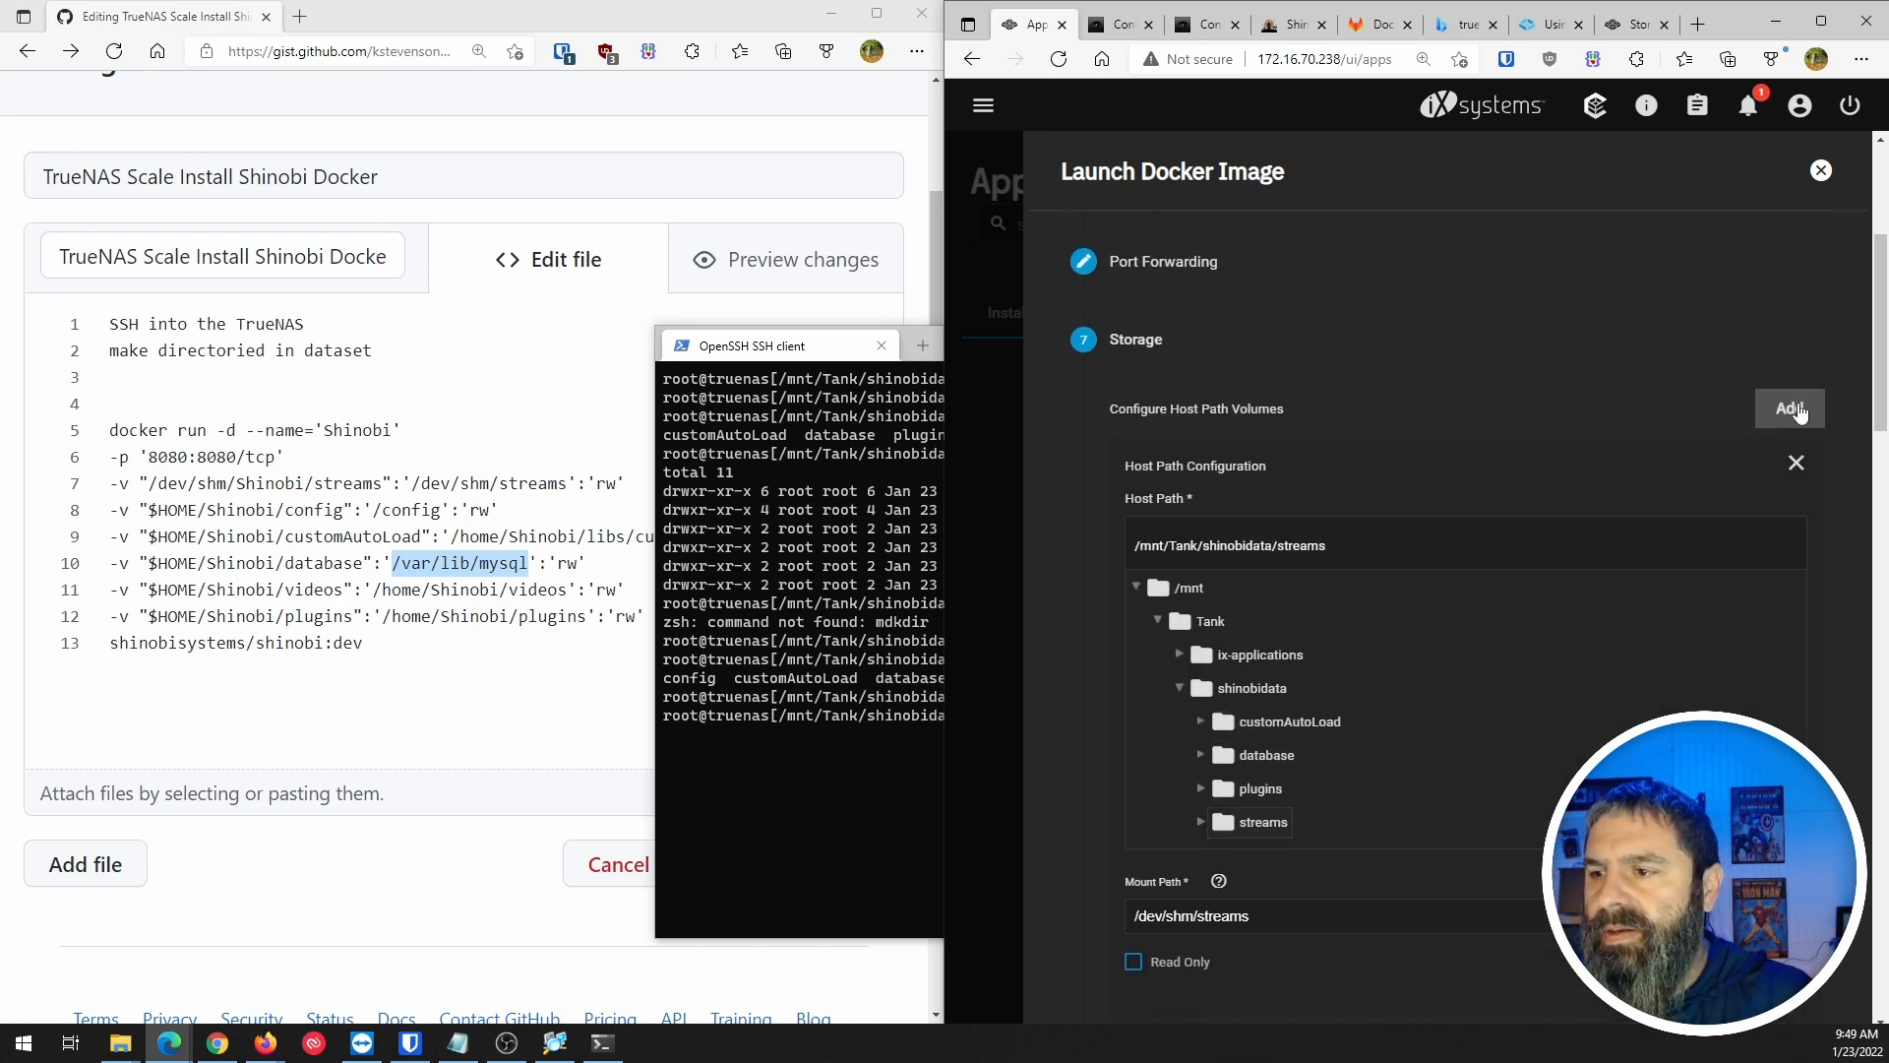
scroll(1447, 634, "down", 5)
scroll(1446, 635, "down", 15)
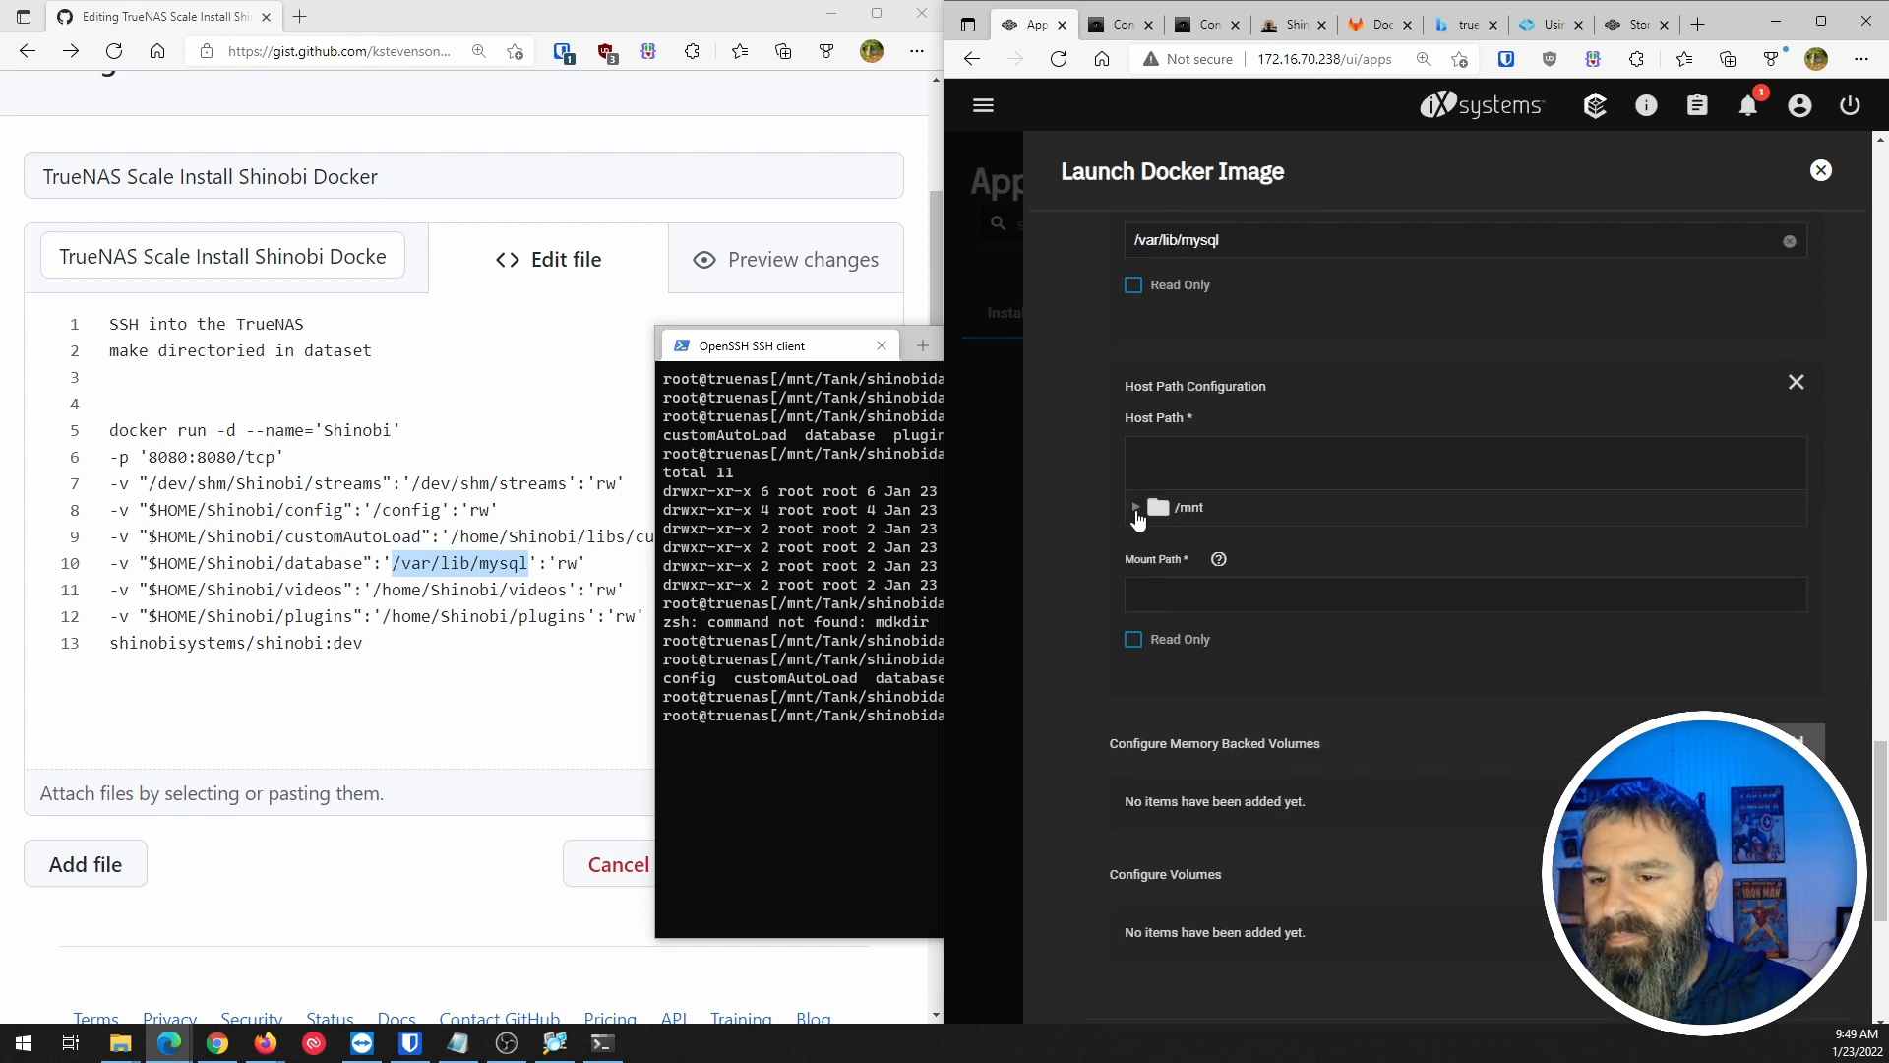
left_click(1136, 507)
left_click(1158, 540)
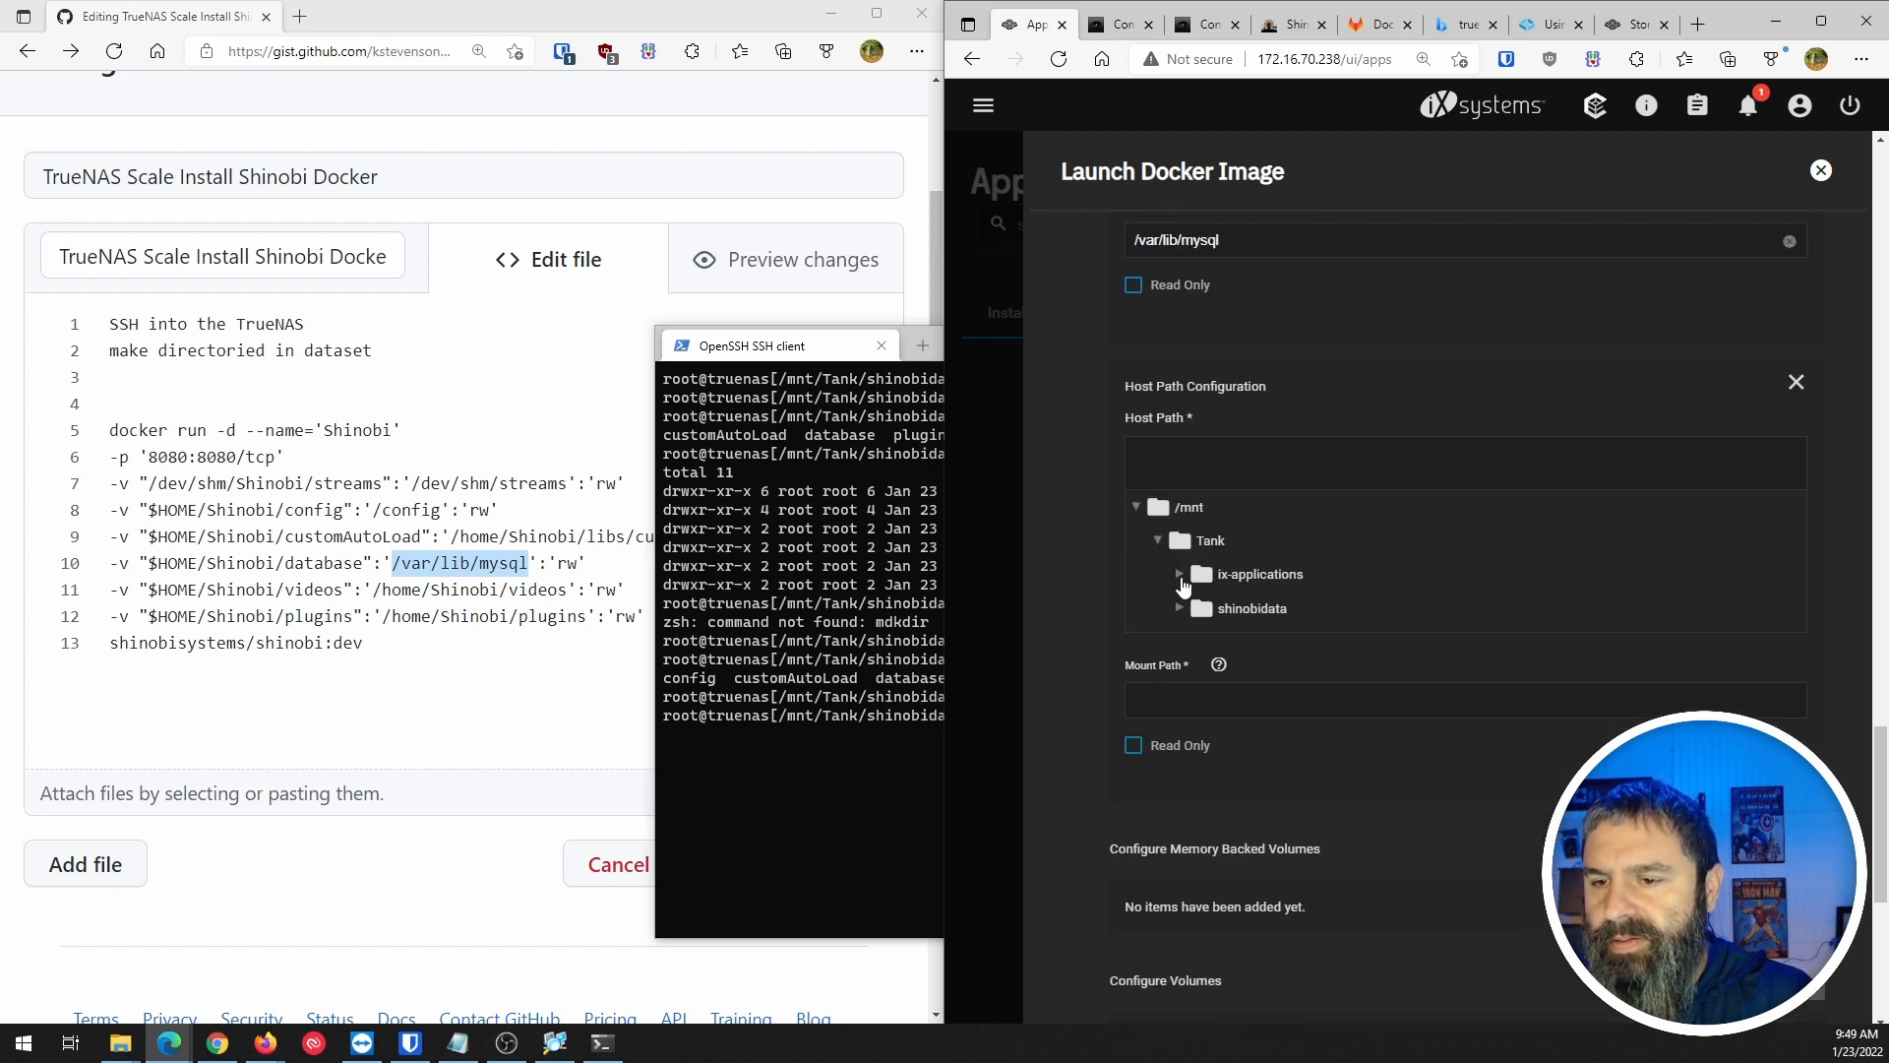
left_click(1180, 609)
scroll(1183, 620, "down", 3)
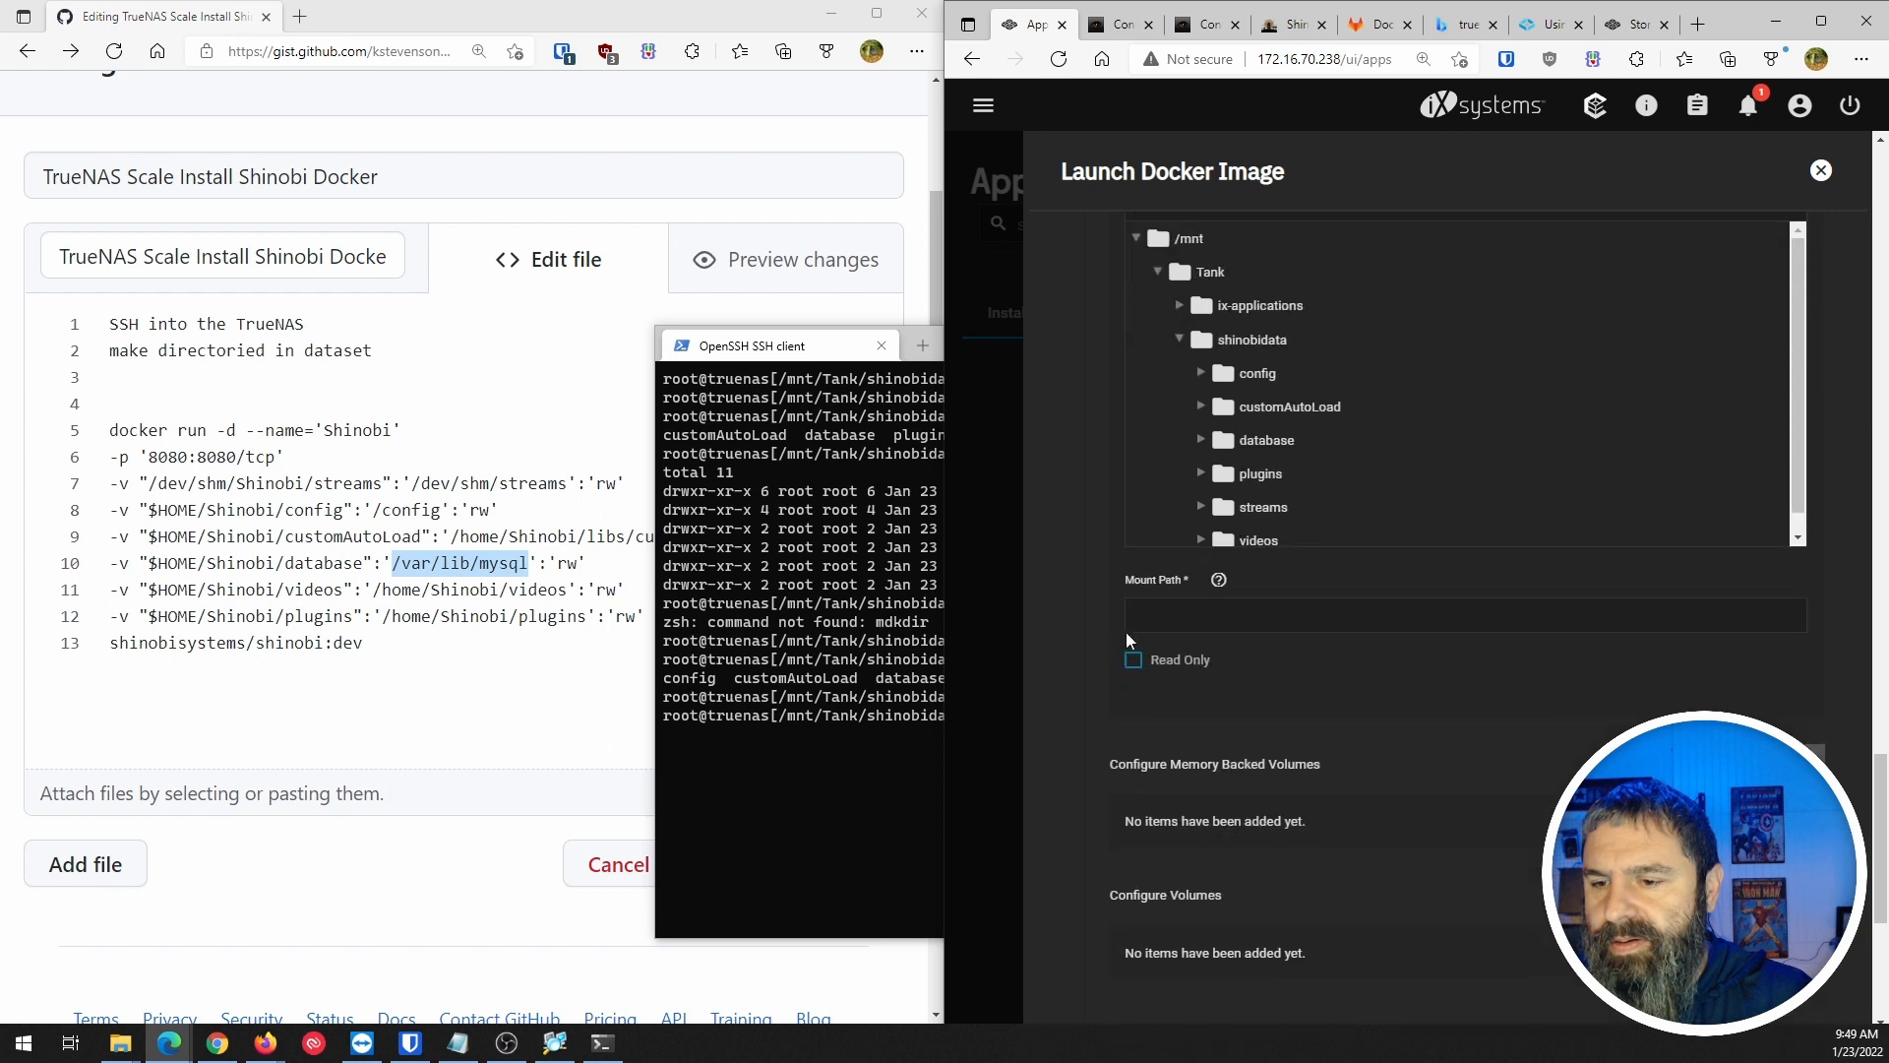
left_click(1245, 541)
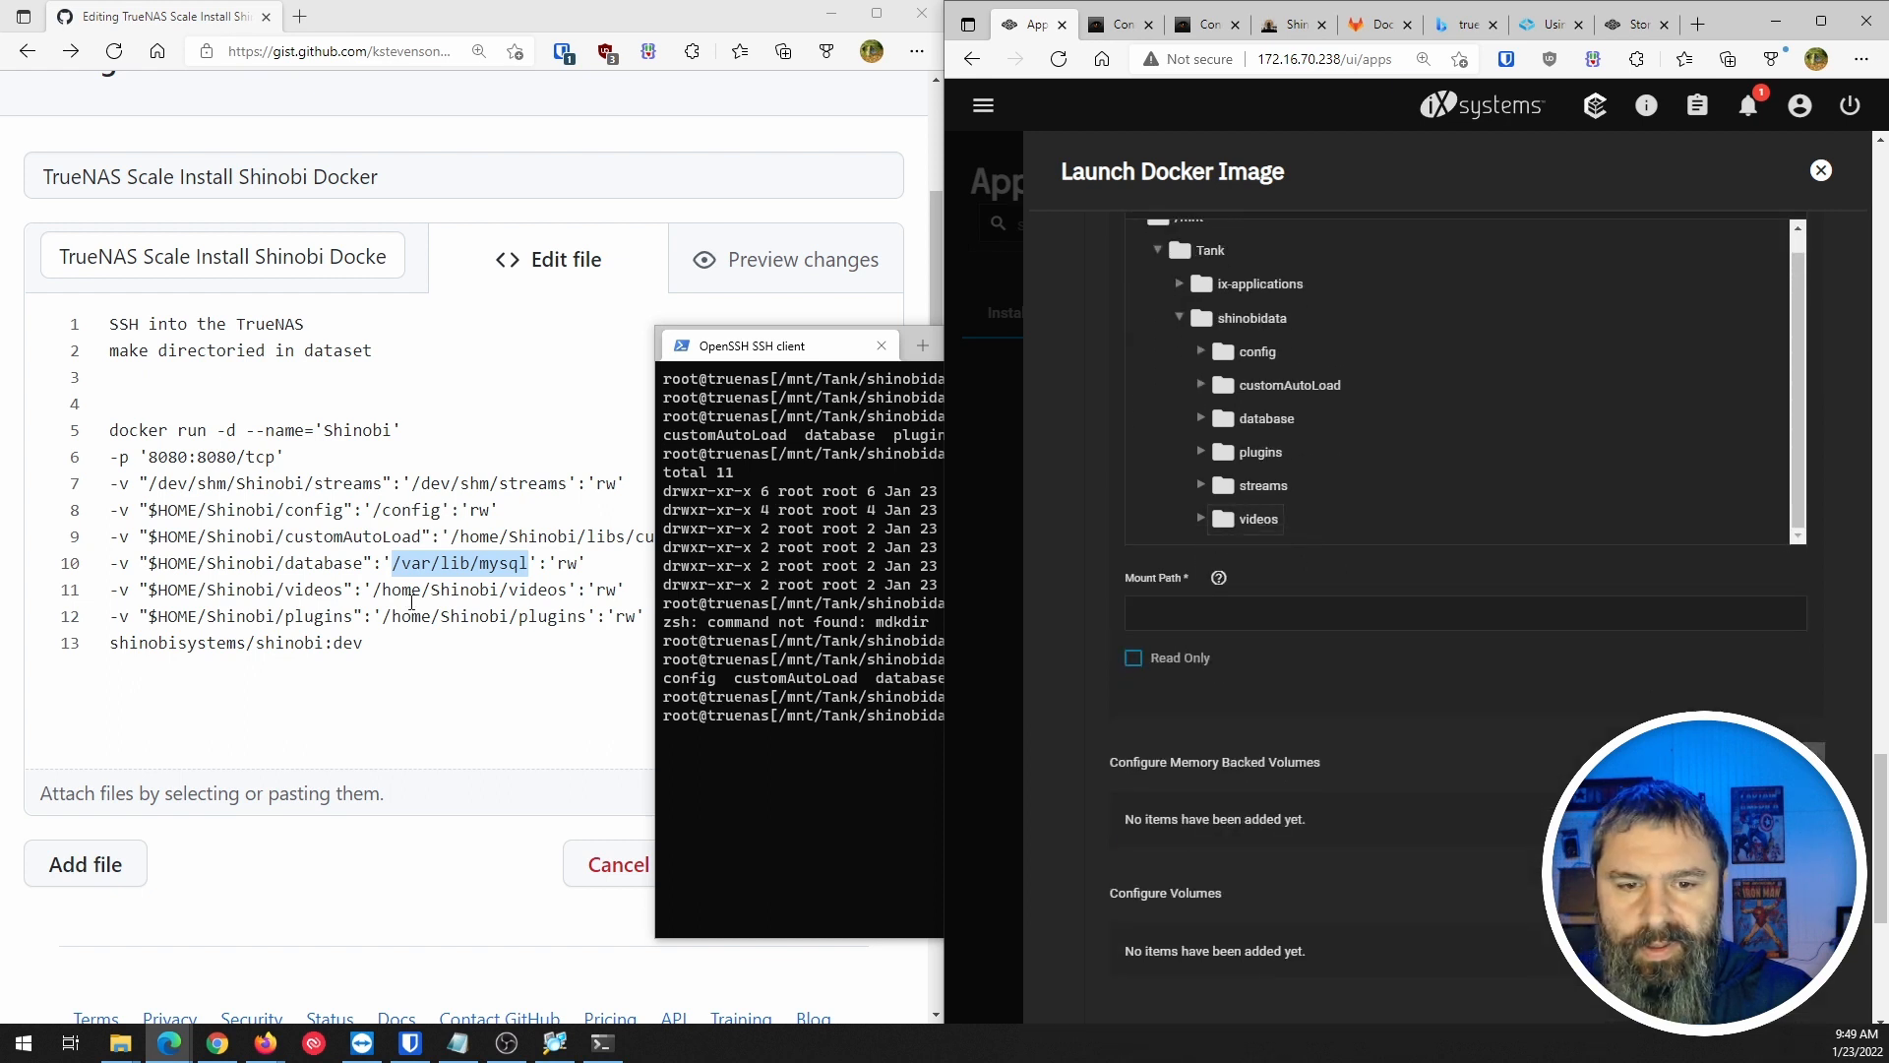
left_click_drag(375, 590, 568, 591)
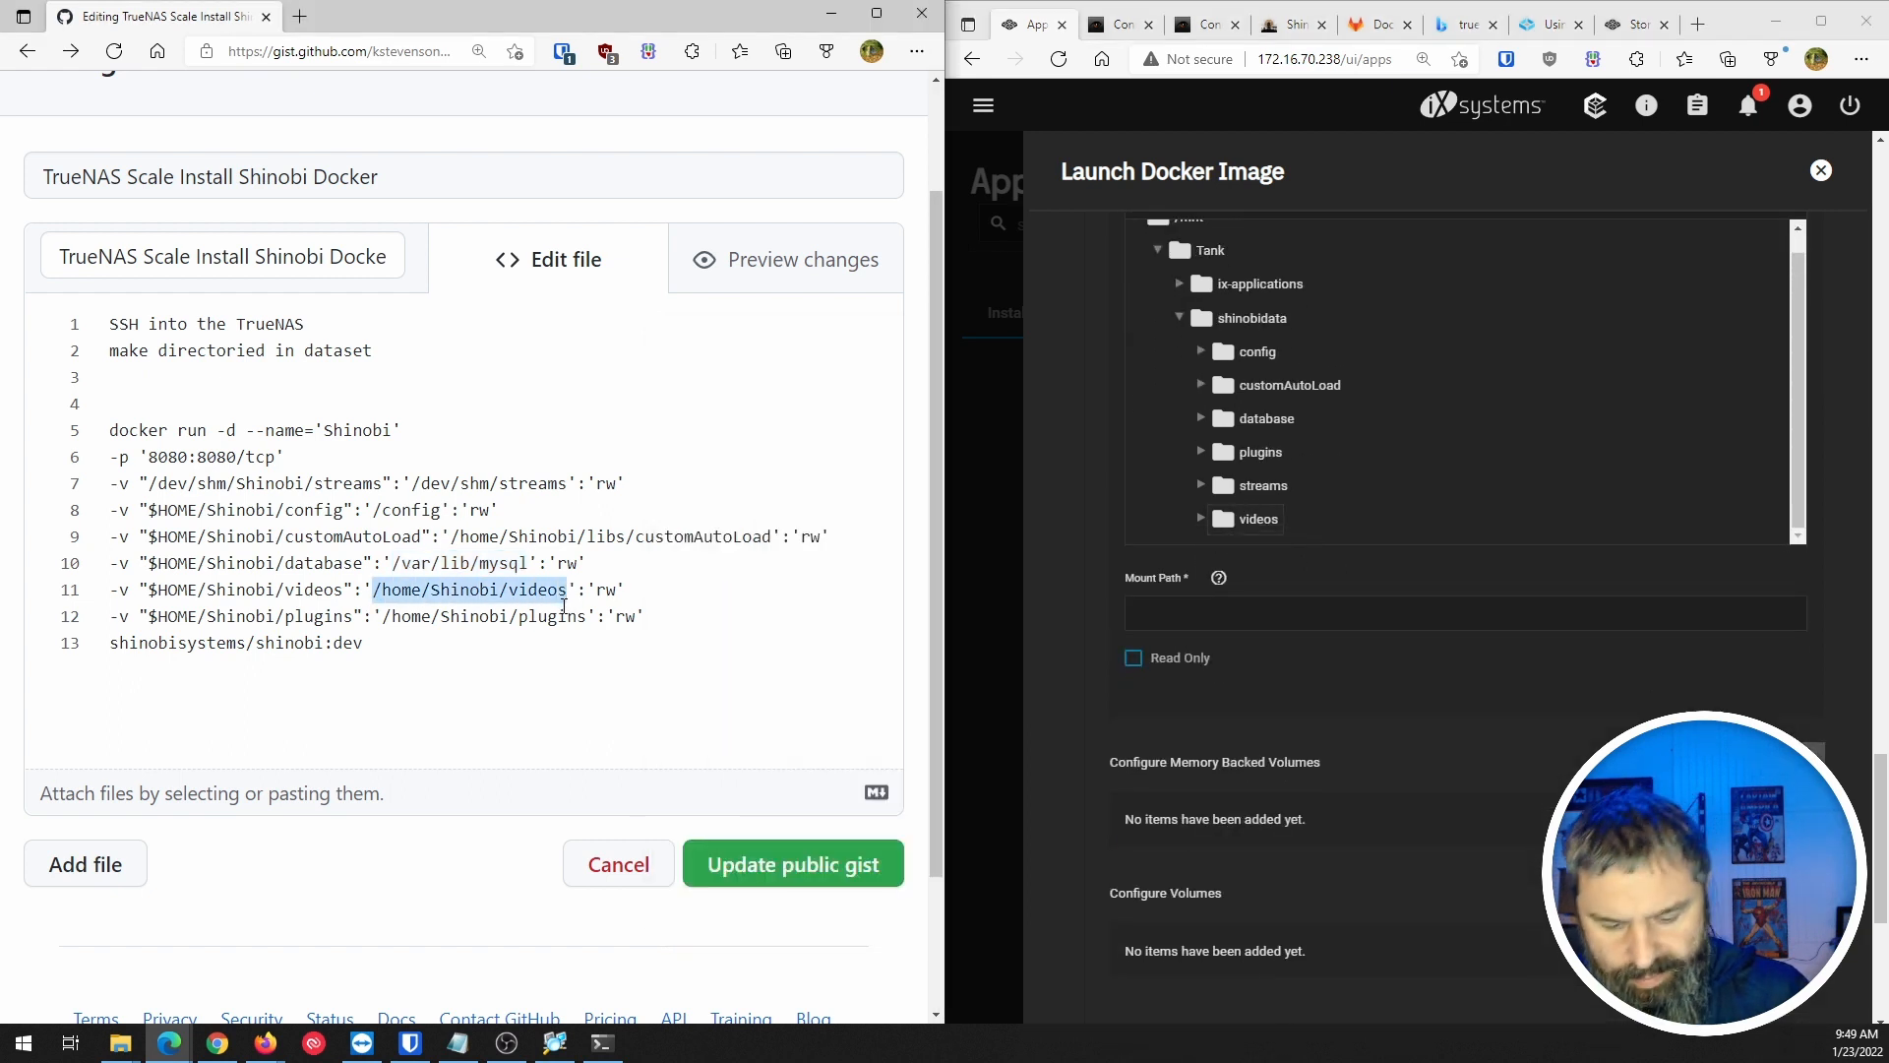
left_click(1223, 611)
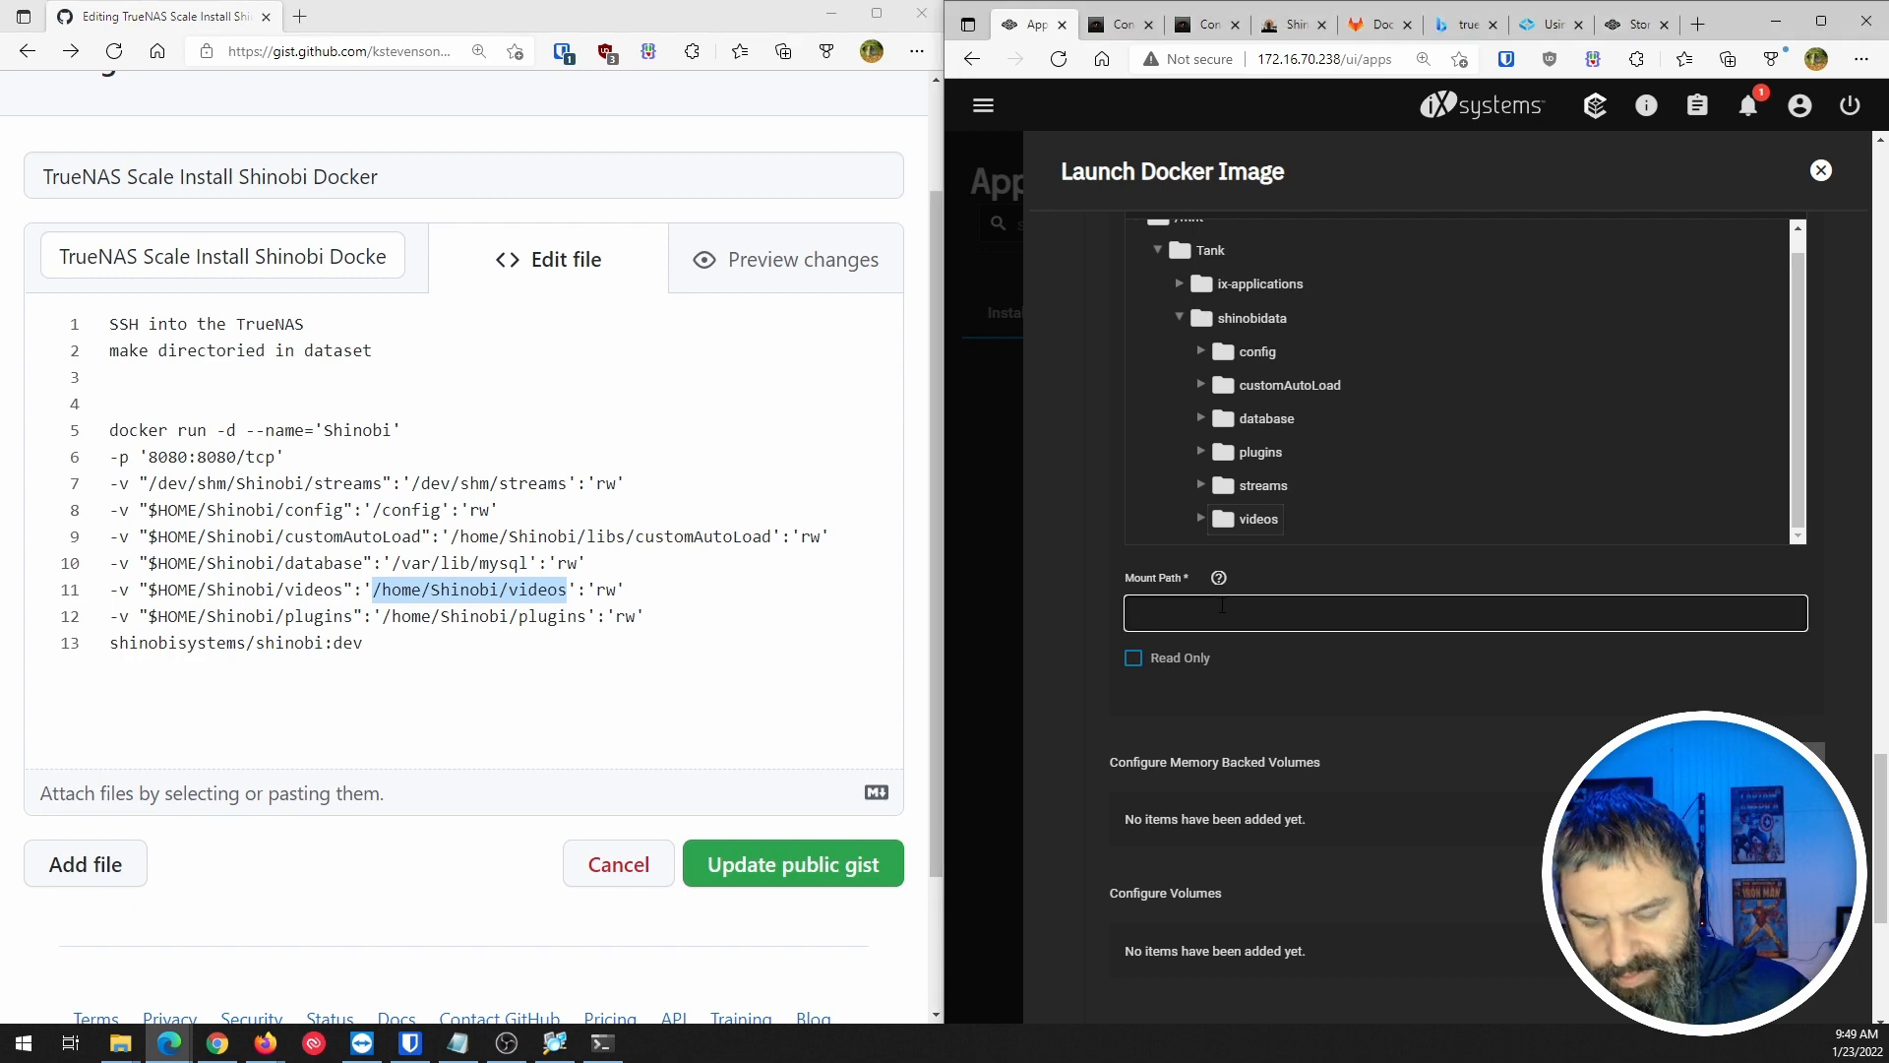
key("ctrl+v")
Set the plugins entry's mount path to /home/Shinobi/plugins.
scroll(1655, 614, "up", 4)
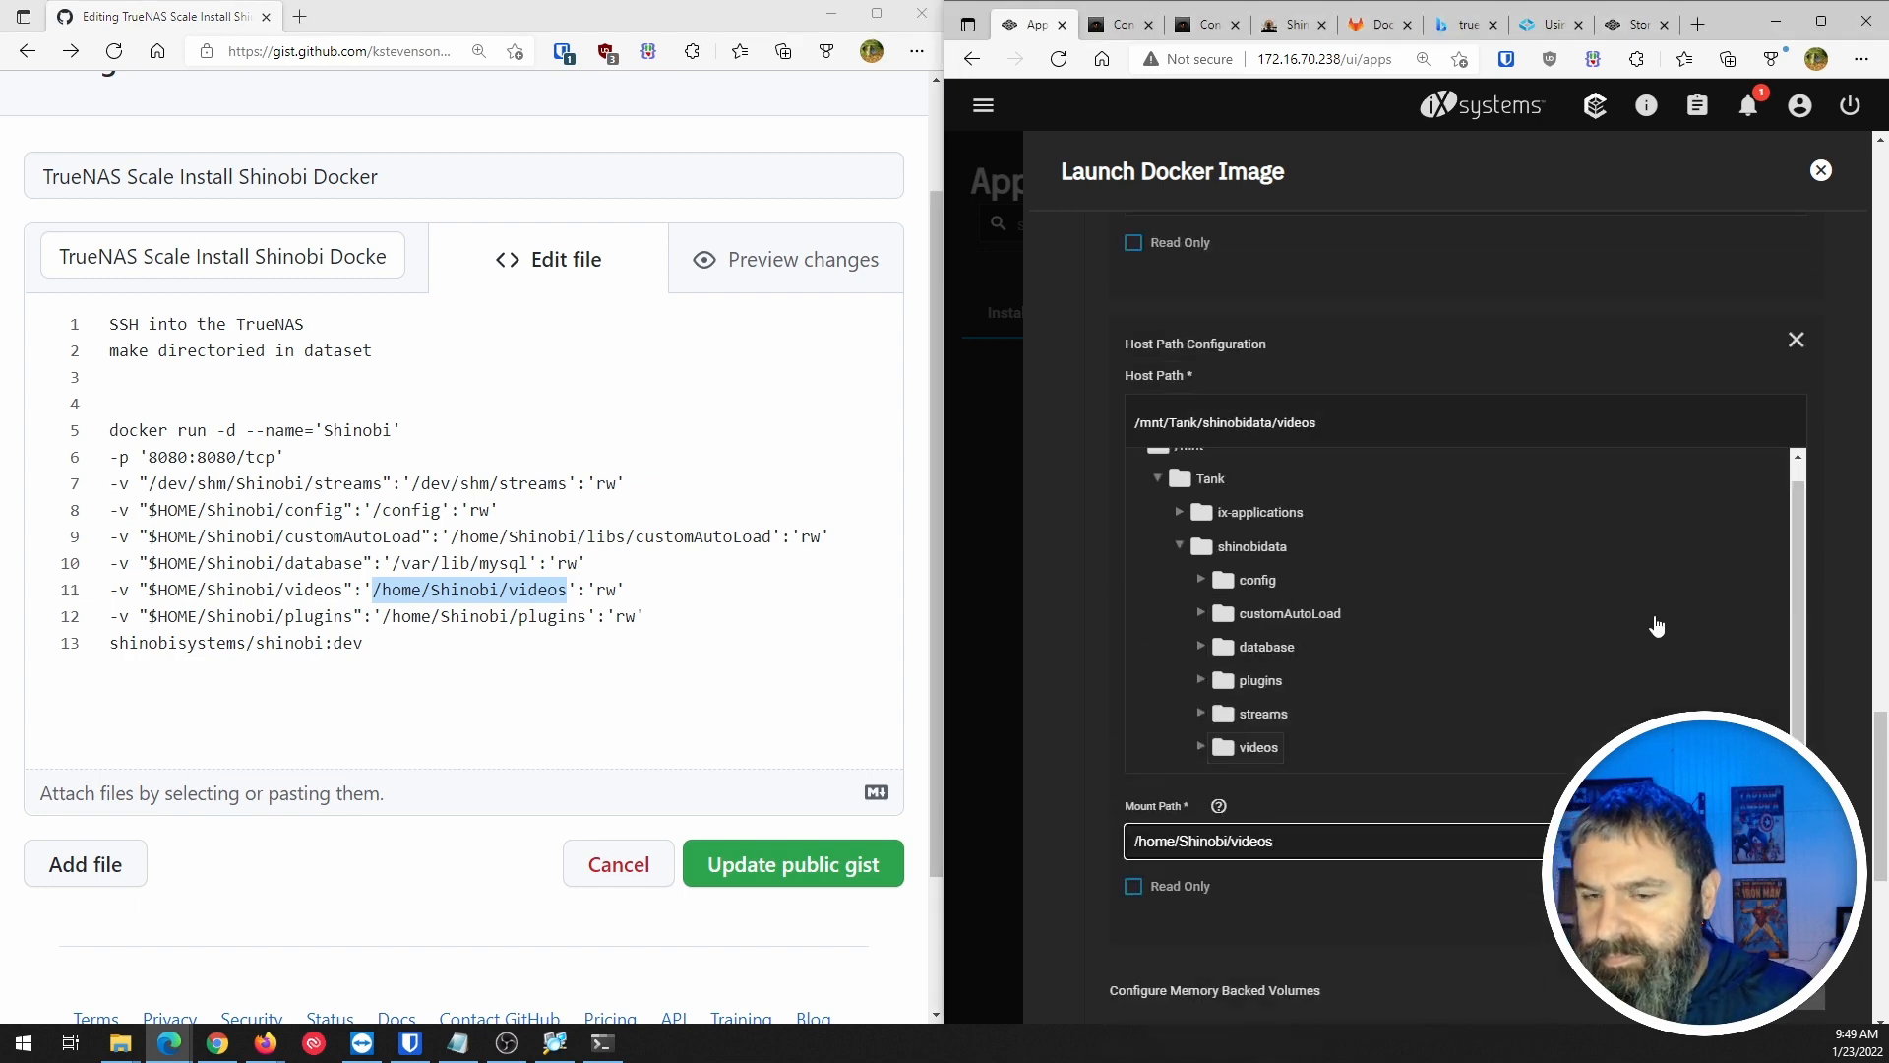
scroll(1656, 620, "up", 12)
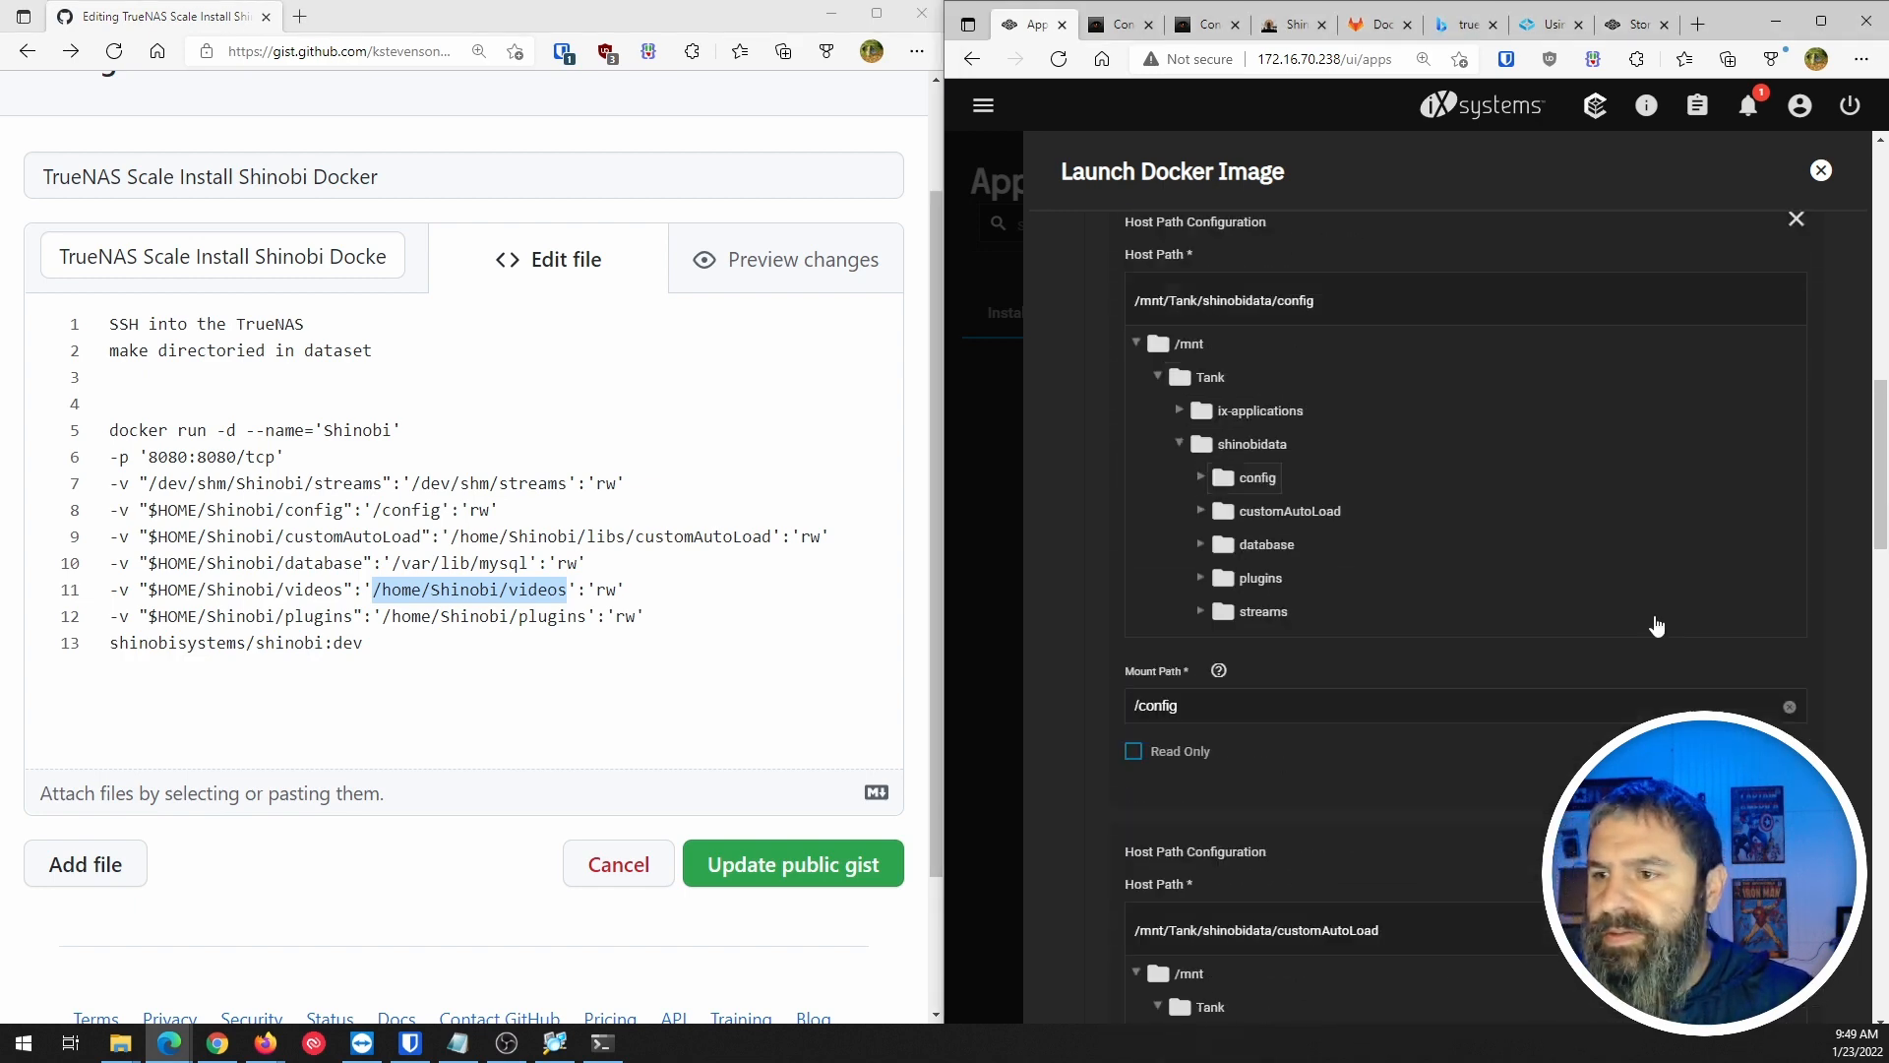
scroll(1656, 624, "down", 10)
scroll(1283, 700, "down", 8)
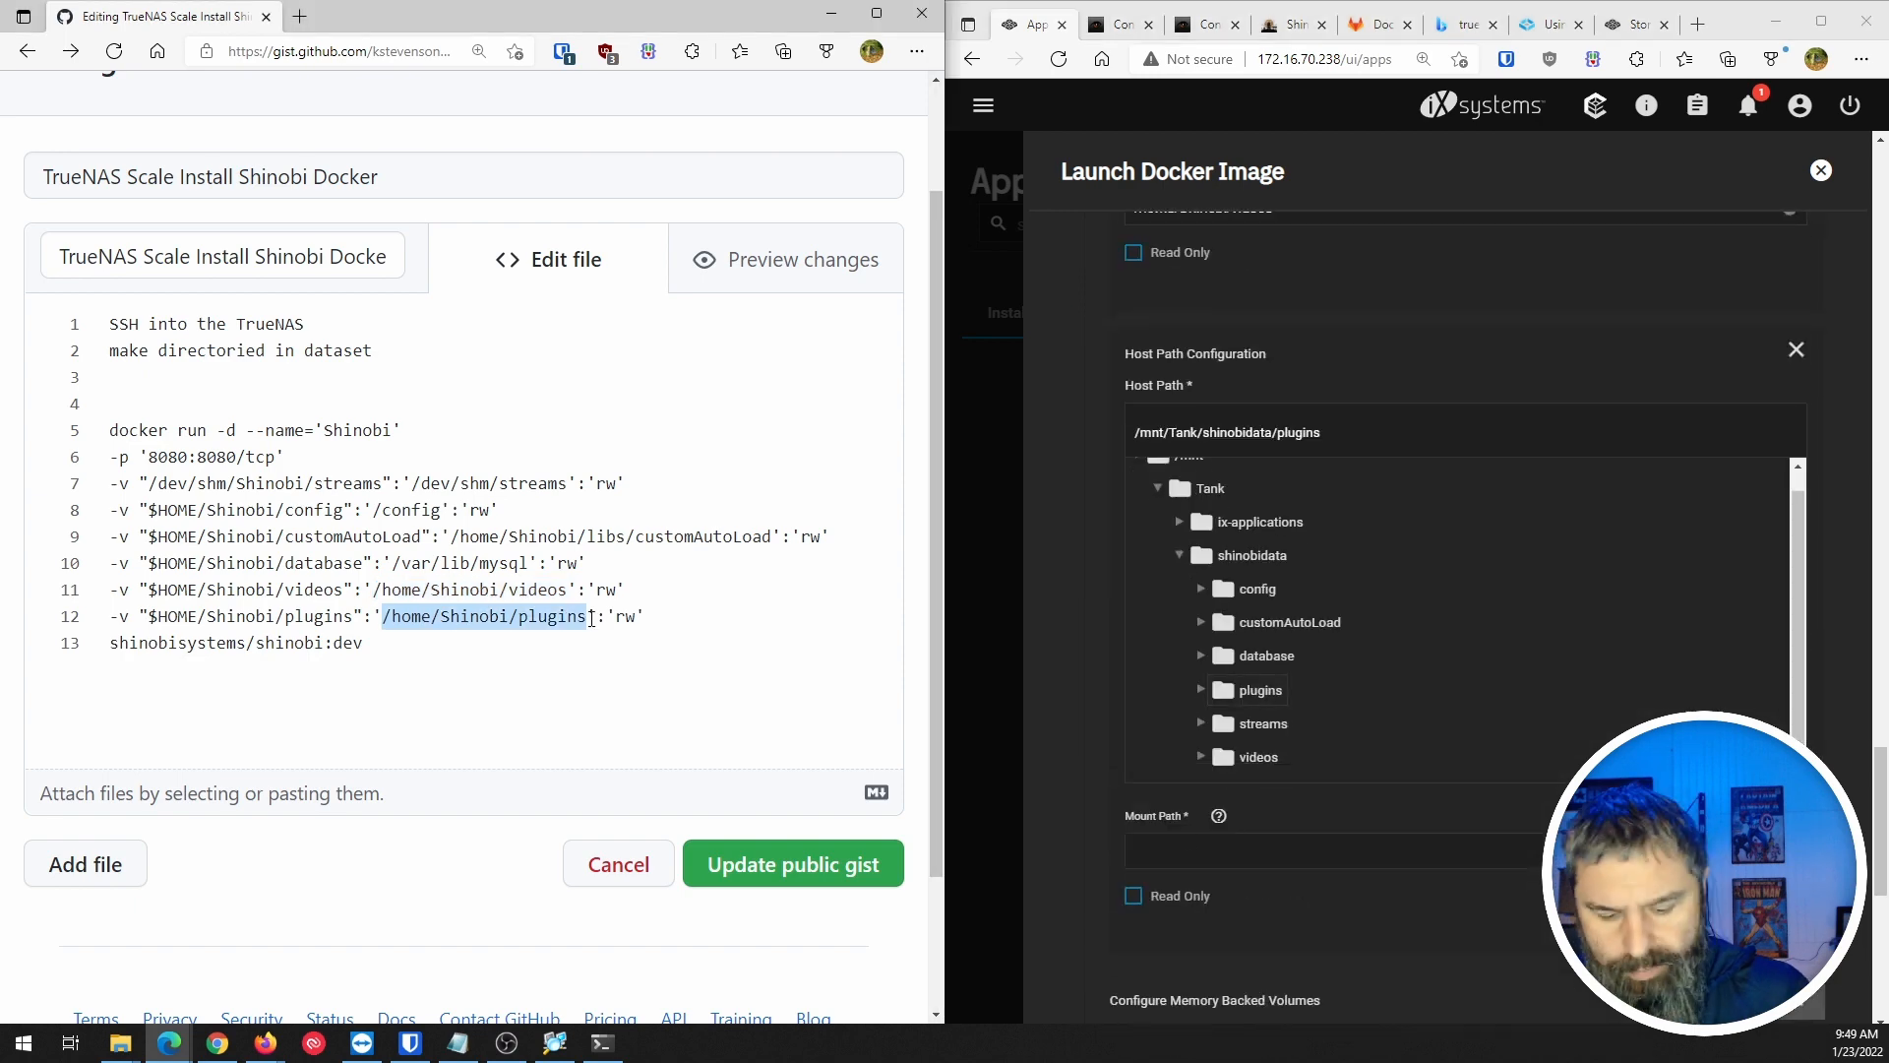
left_click(1368, 819)
key("ctrl+v")
scroll(1368, 819, "down", 2)
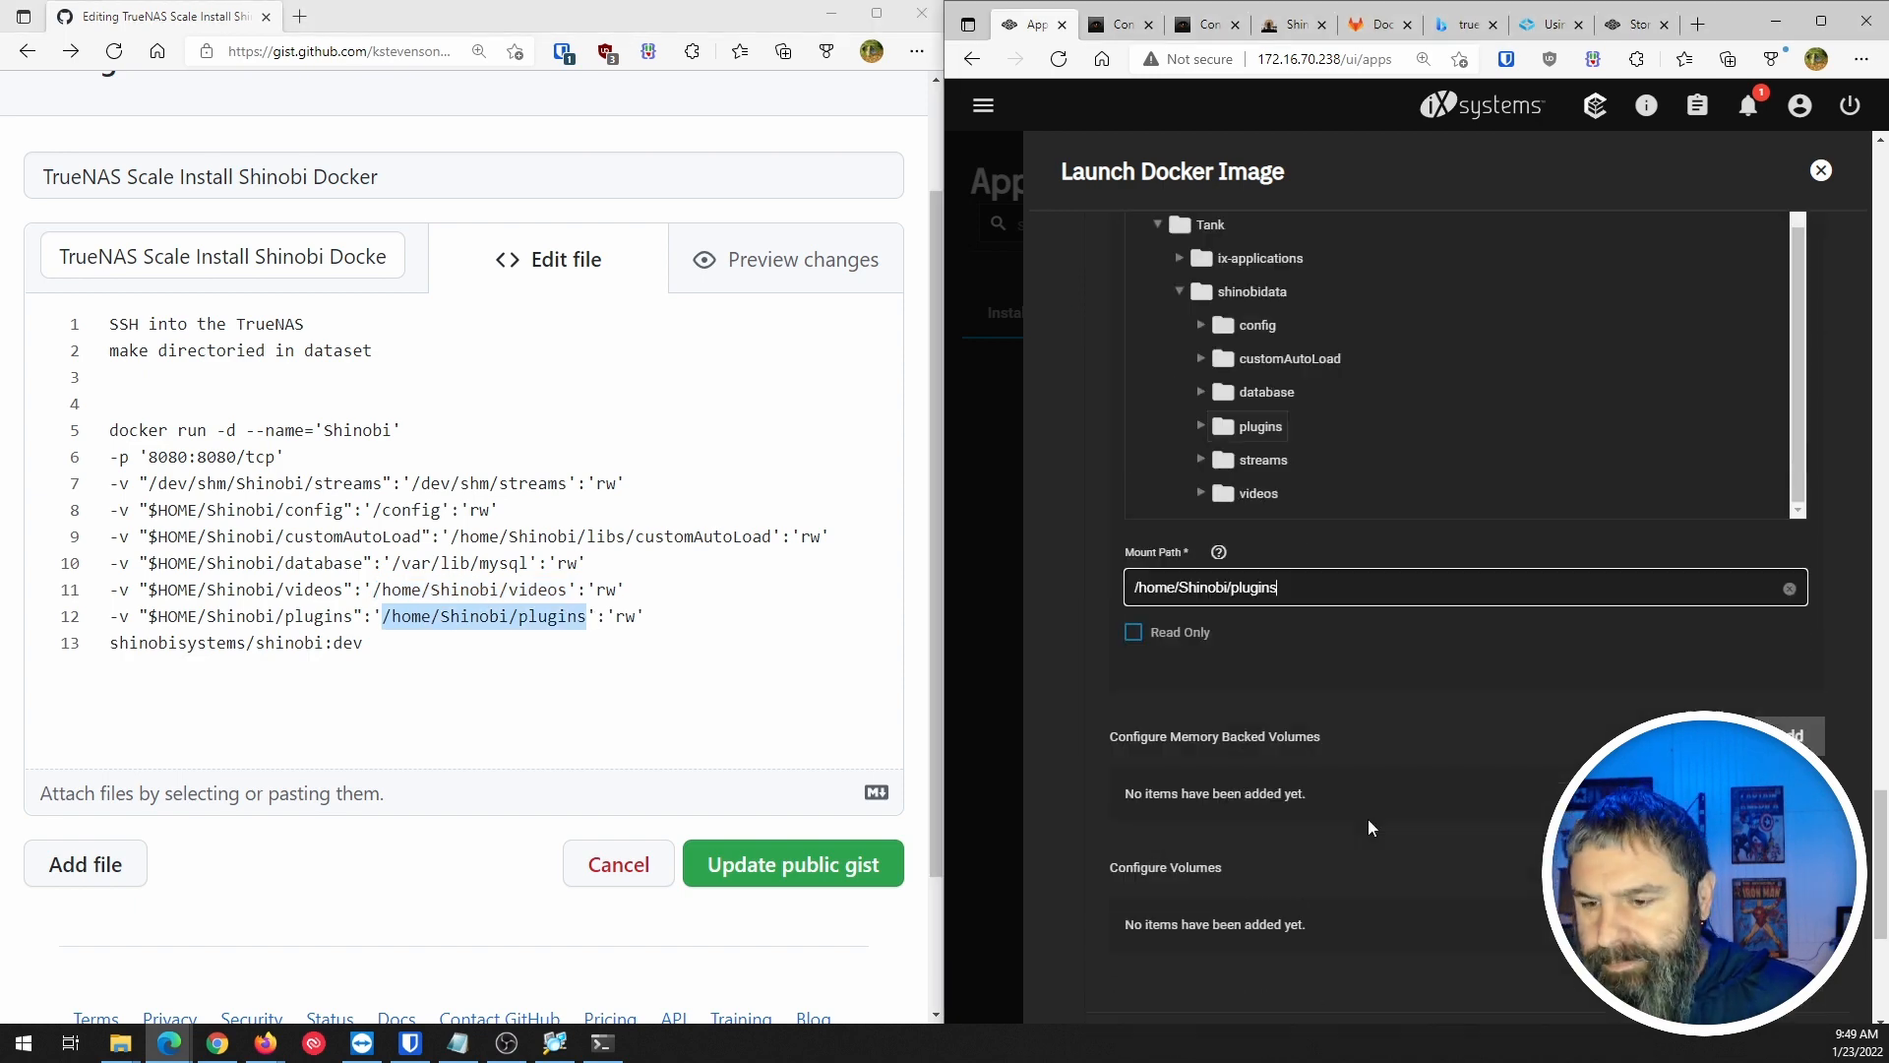
scroll(1250, 723, "up", 3)
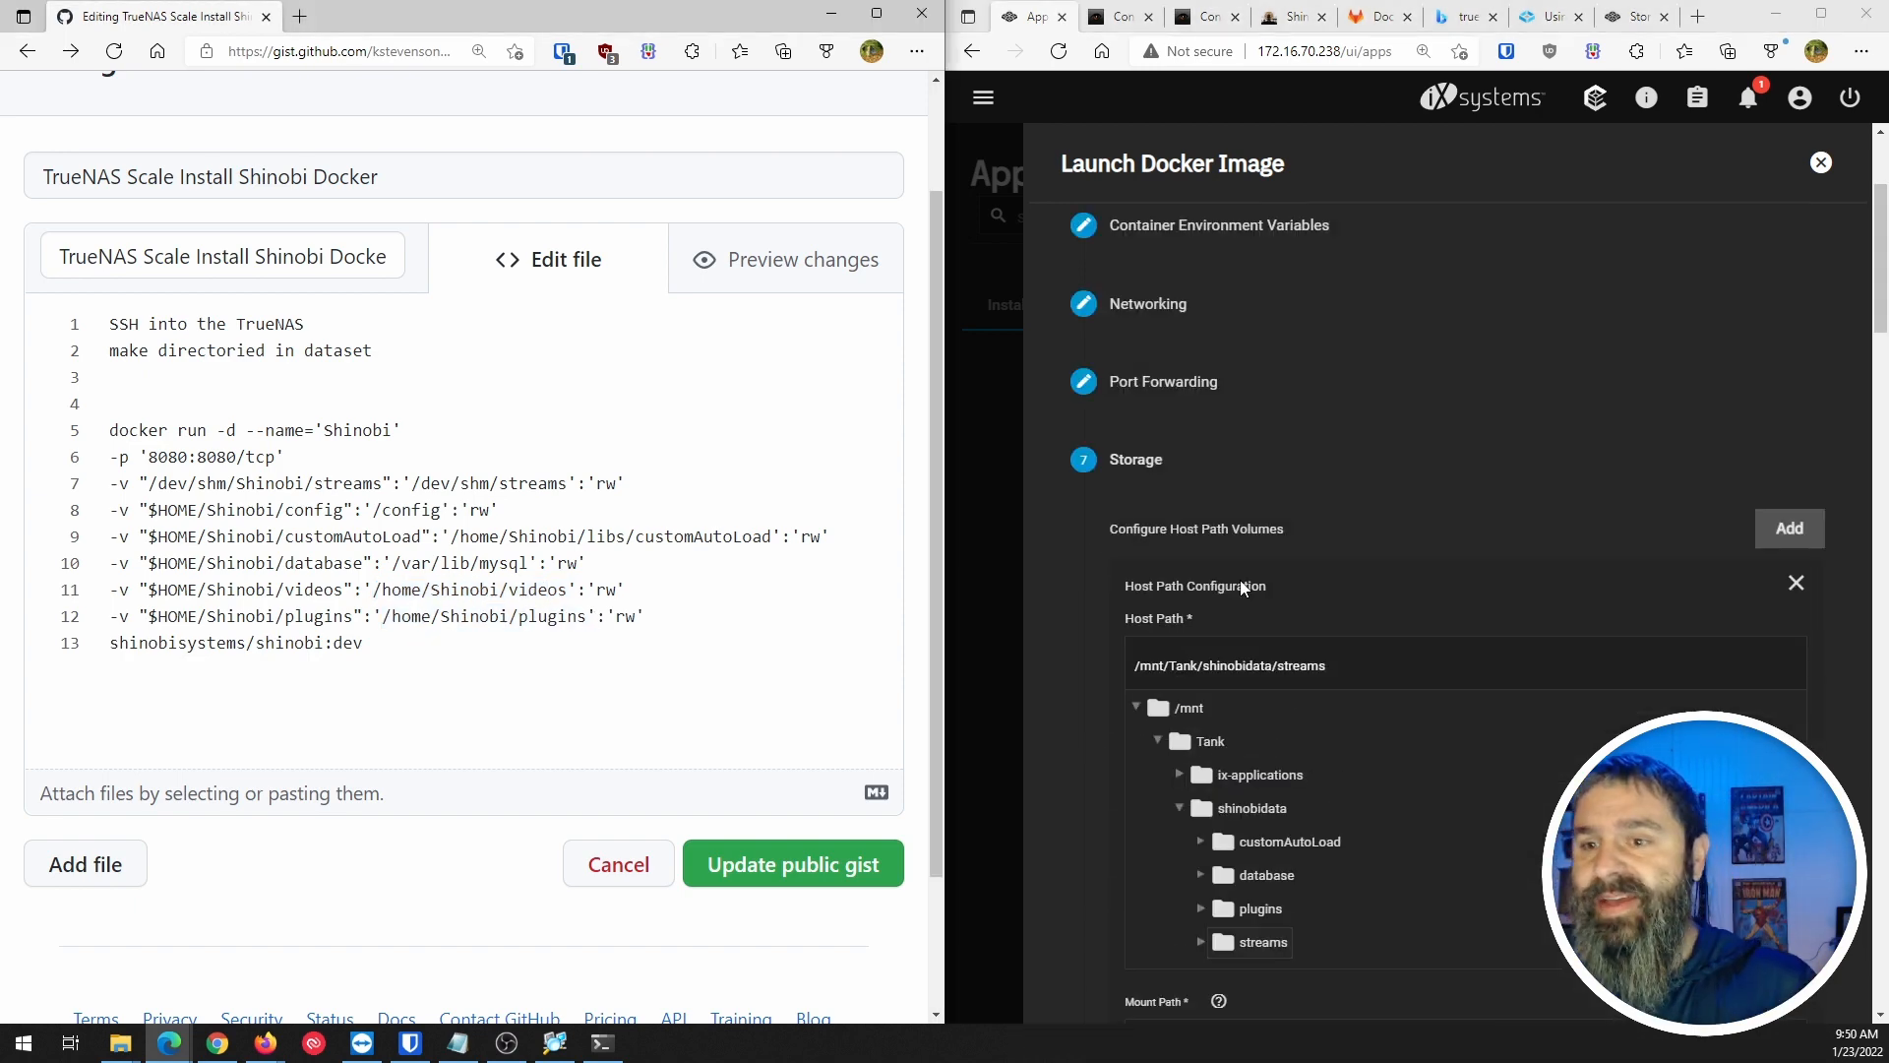
scroll(1242, 585, "down", 10)
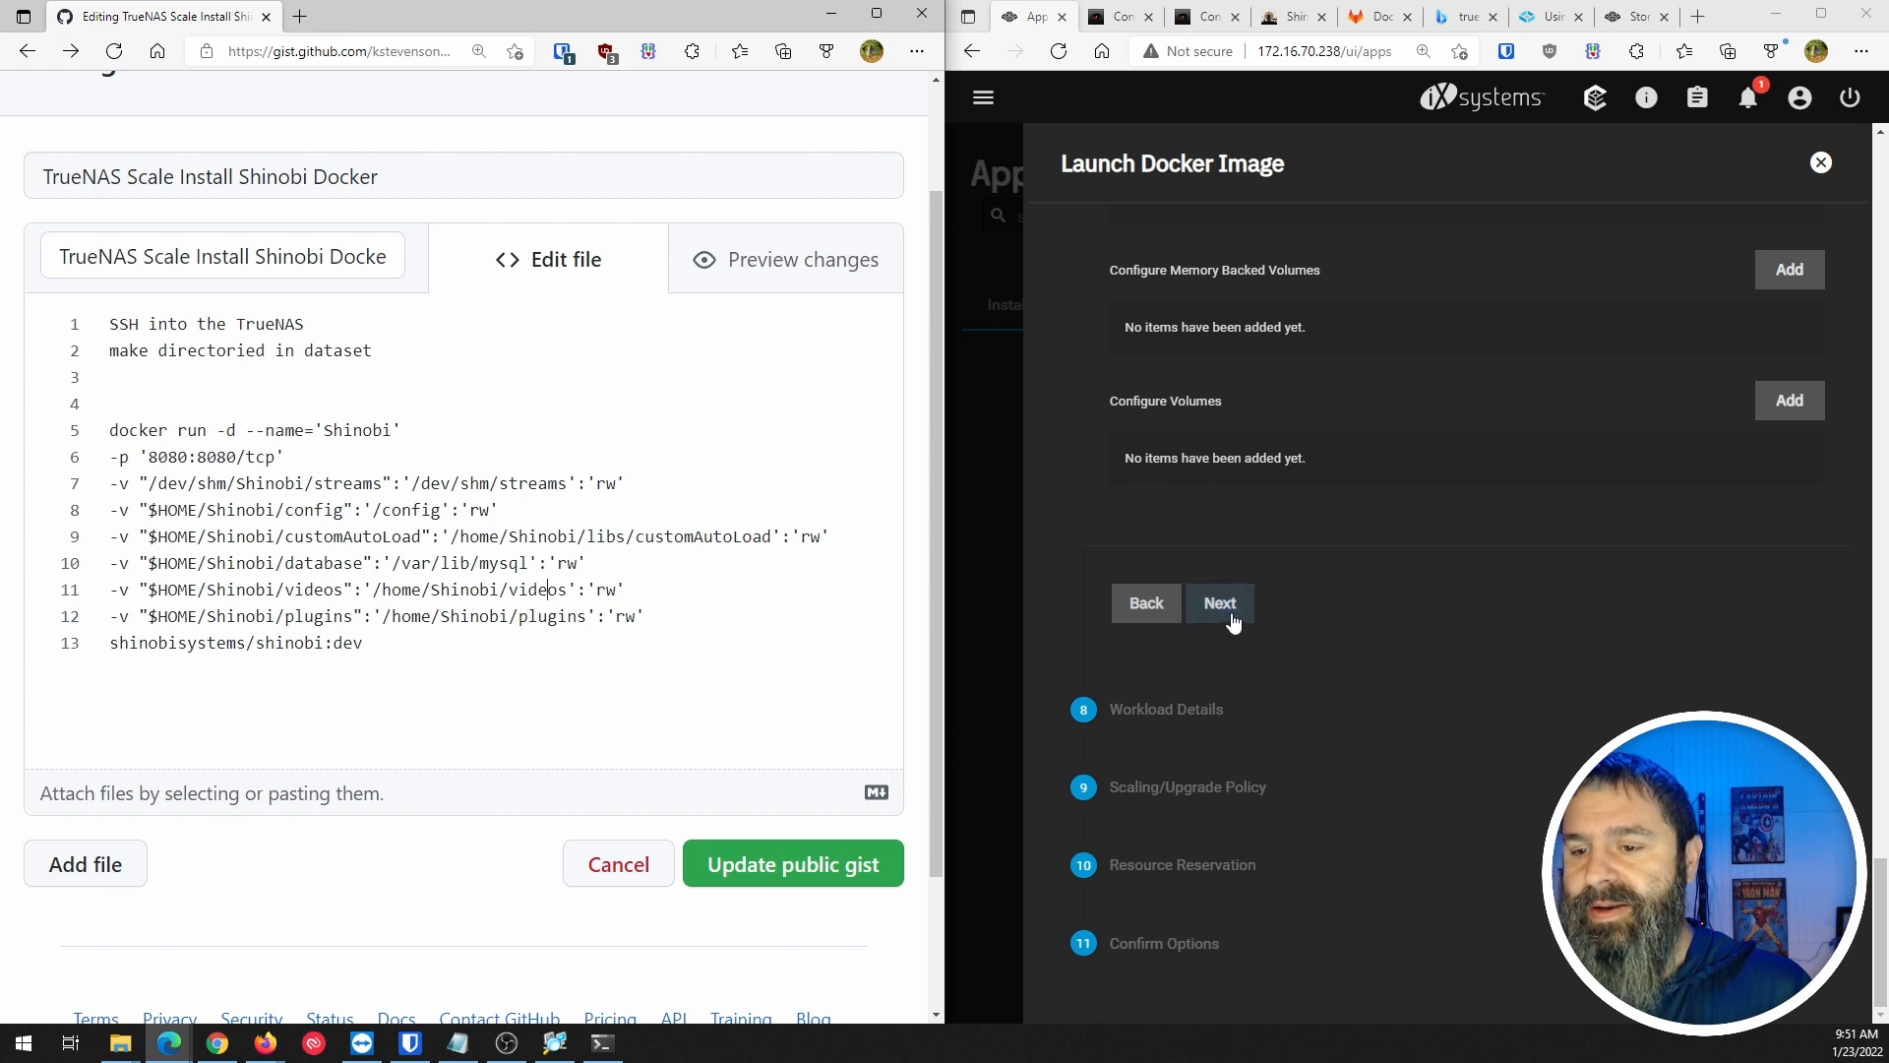
Step through workload, scaling and resource steps, keeping create-new-pods-first updates, to reach Confirm Options.
left_click(1230, 621)
scroll(1313, 570, "up", 3)
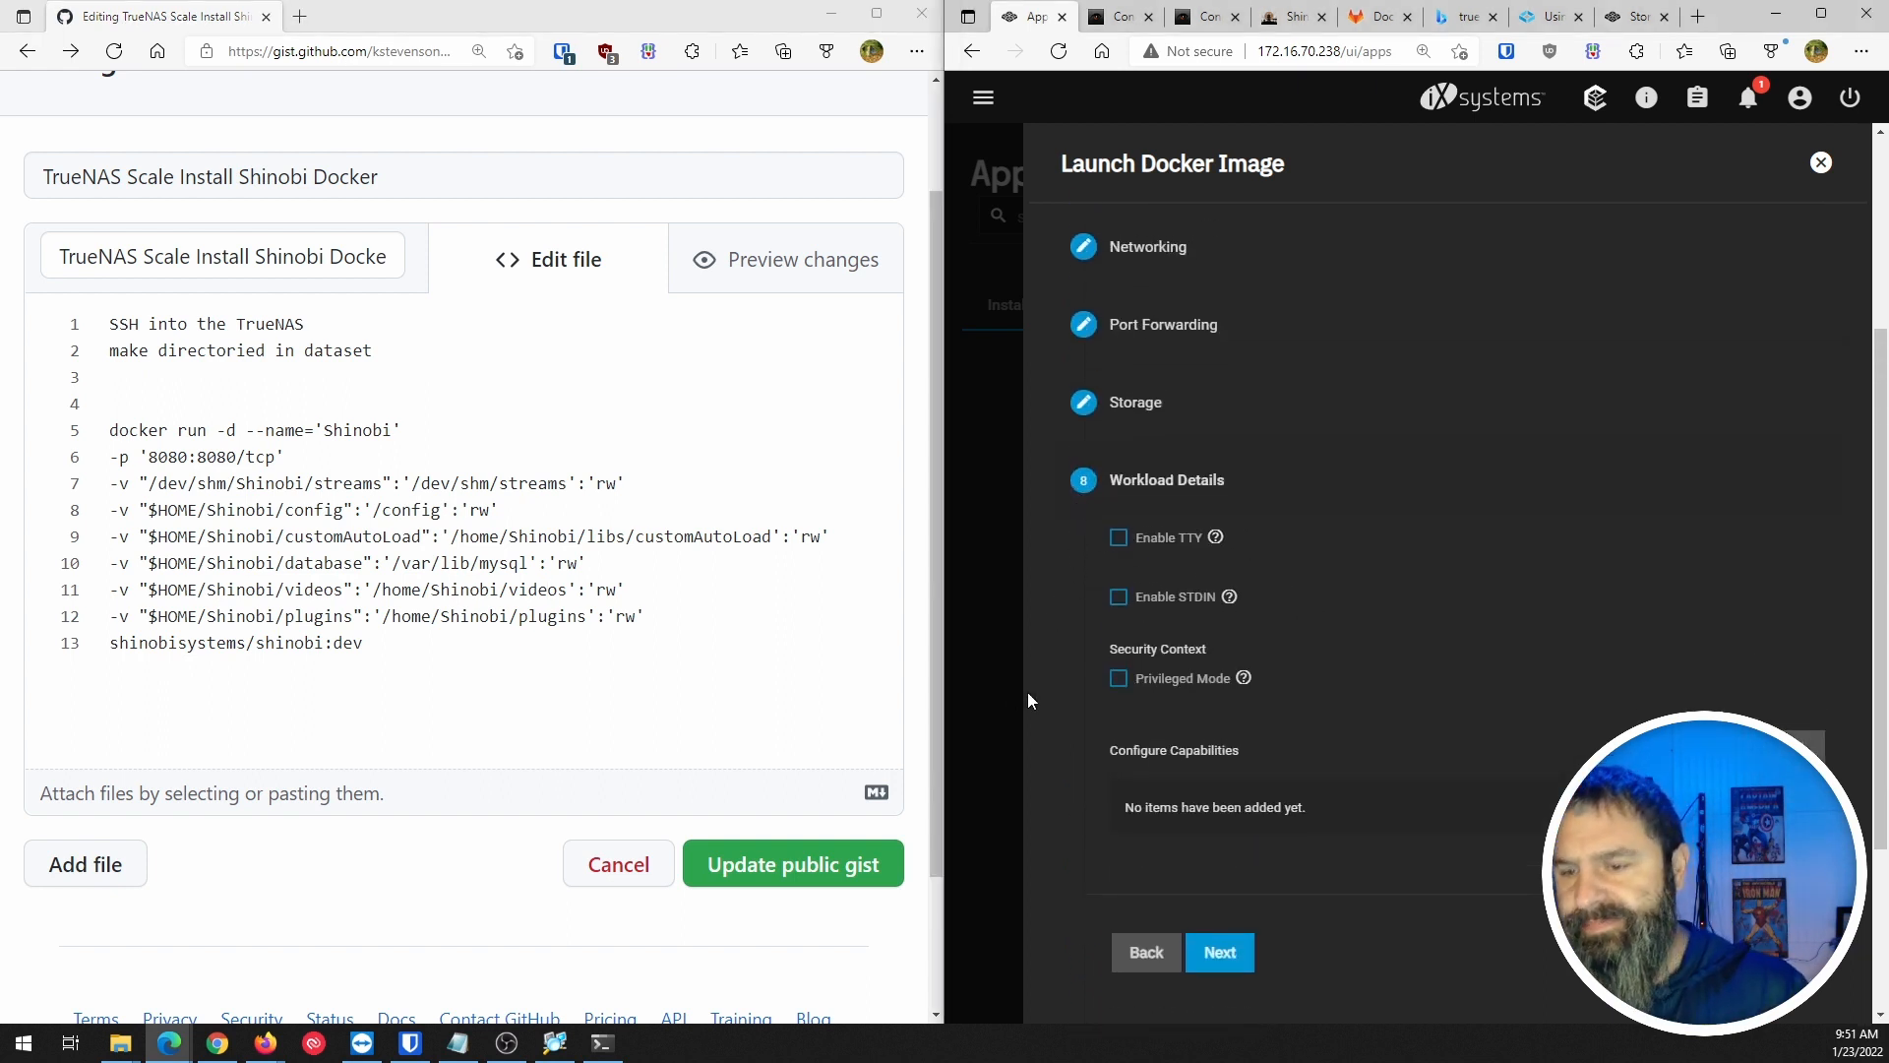
left_click(1228, 955)
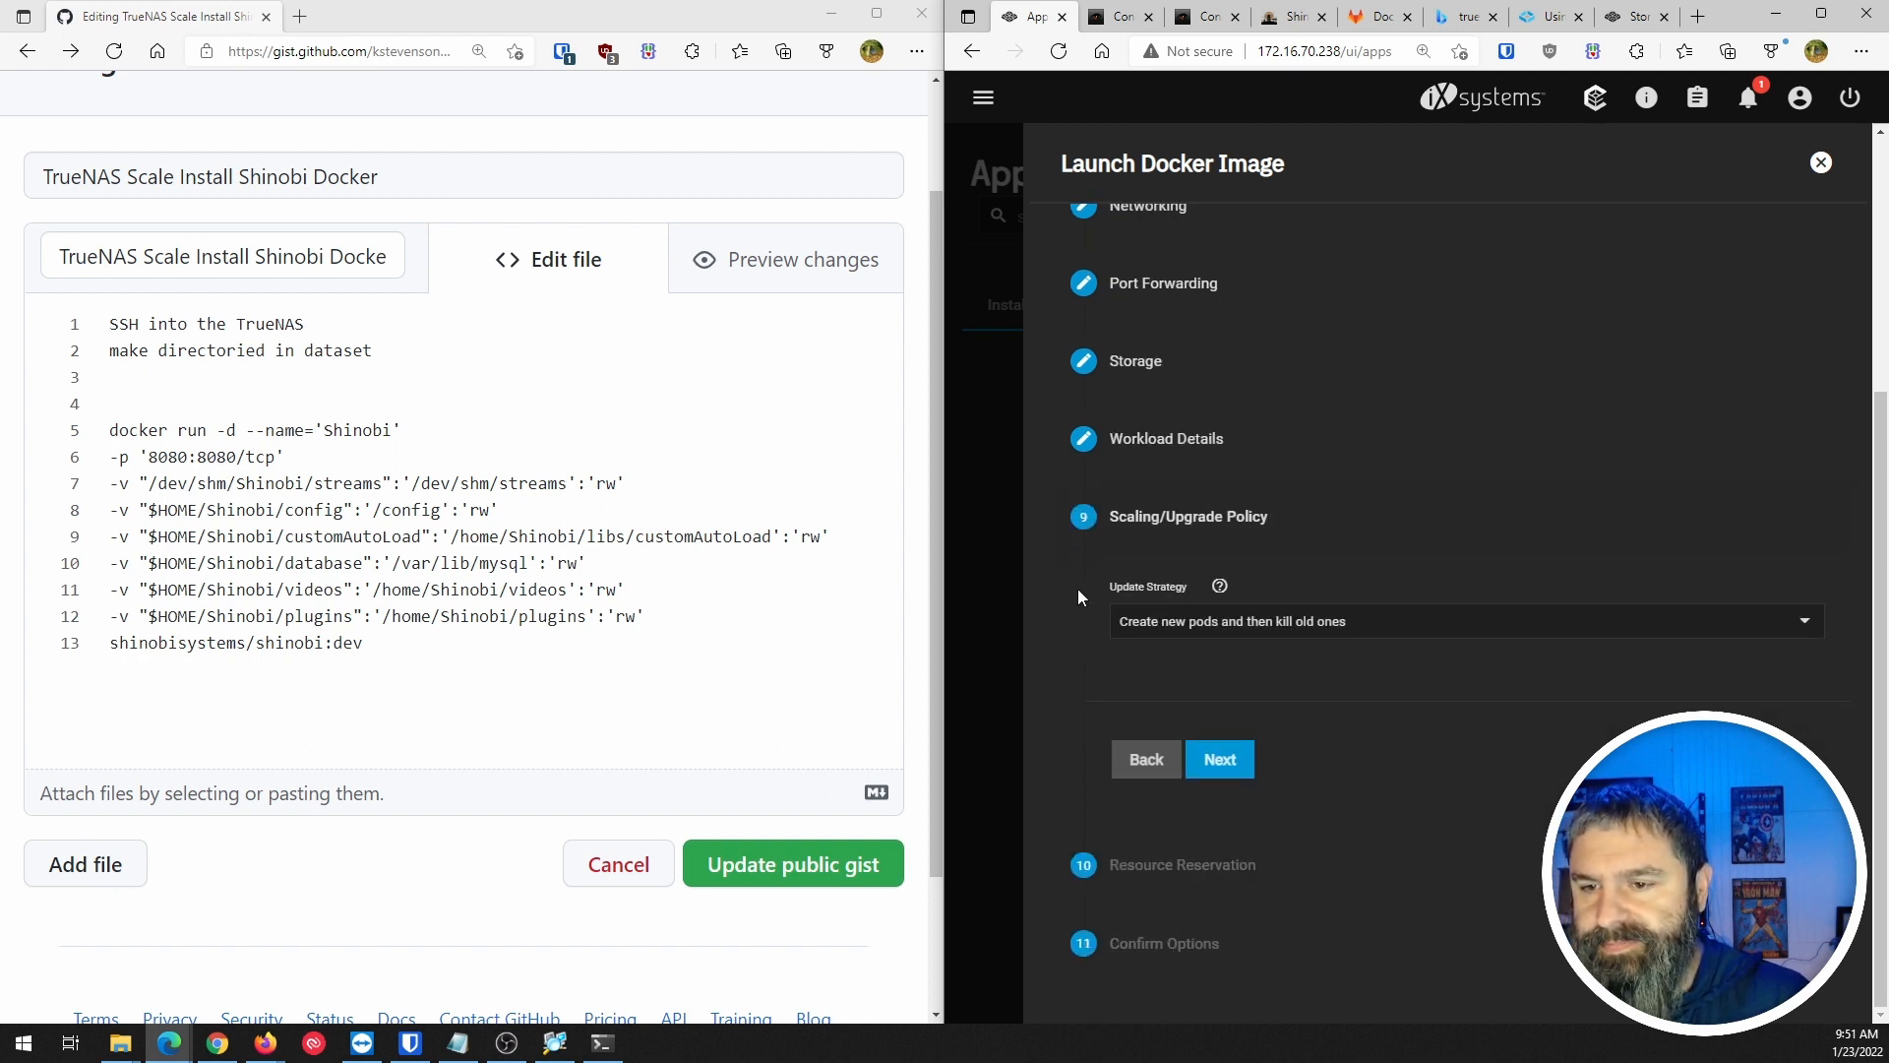
left_click(1230, 625)
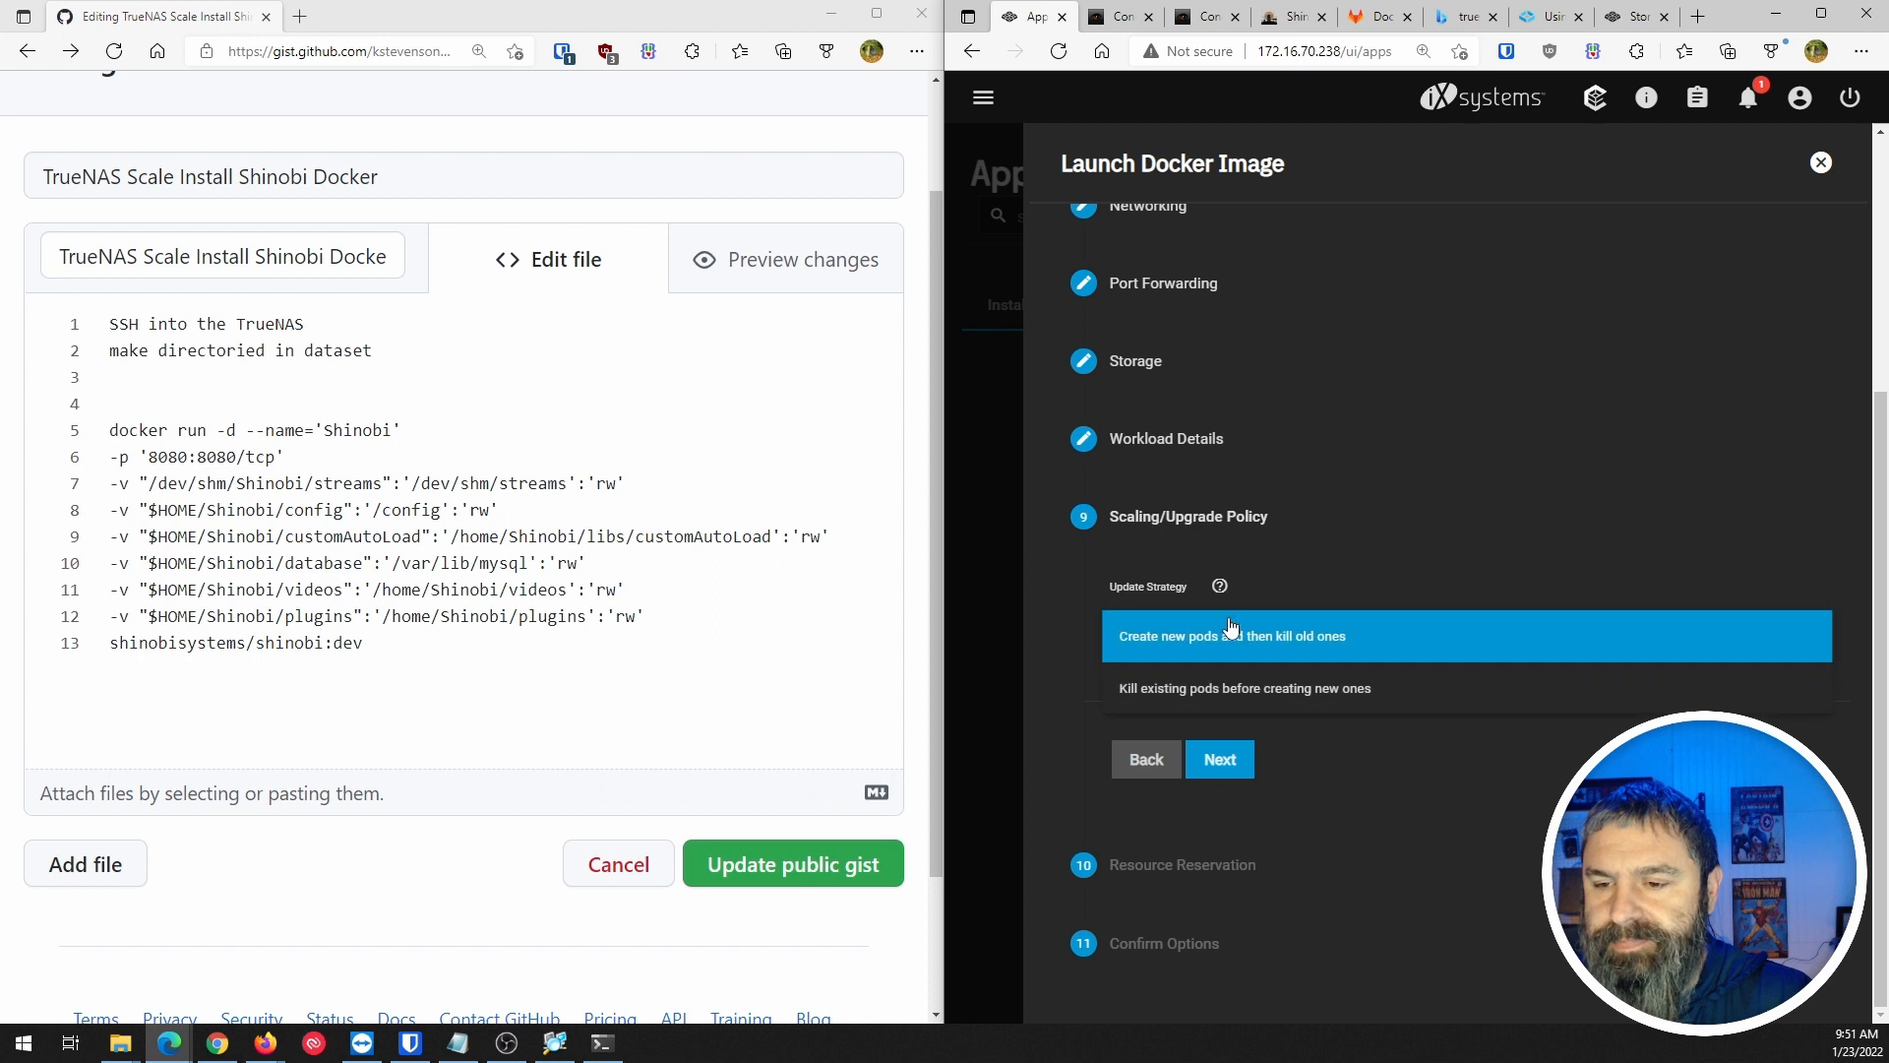
left_click(1053, 622)
left_click(1221, 767)
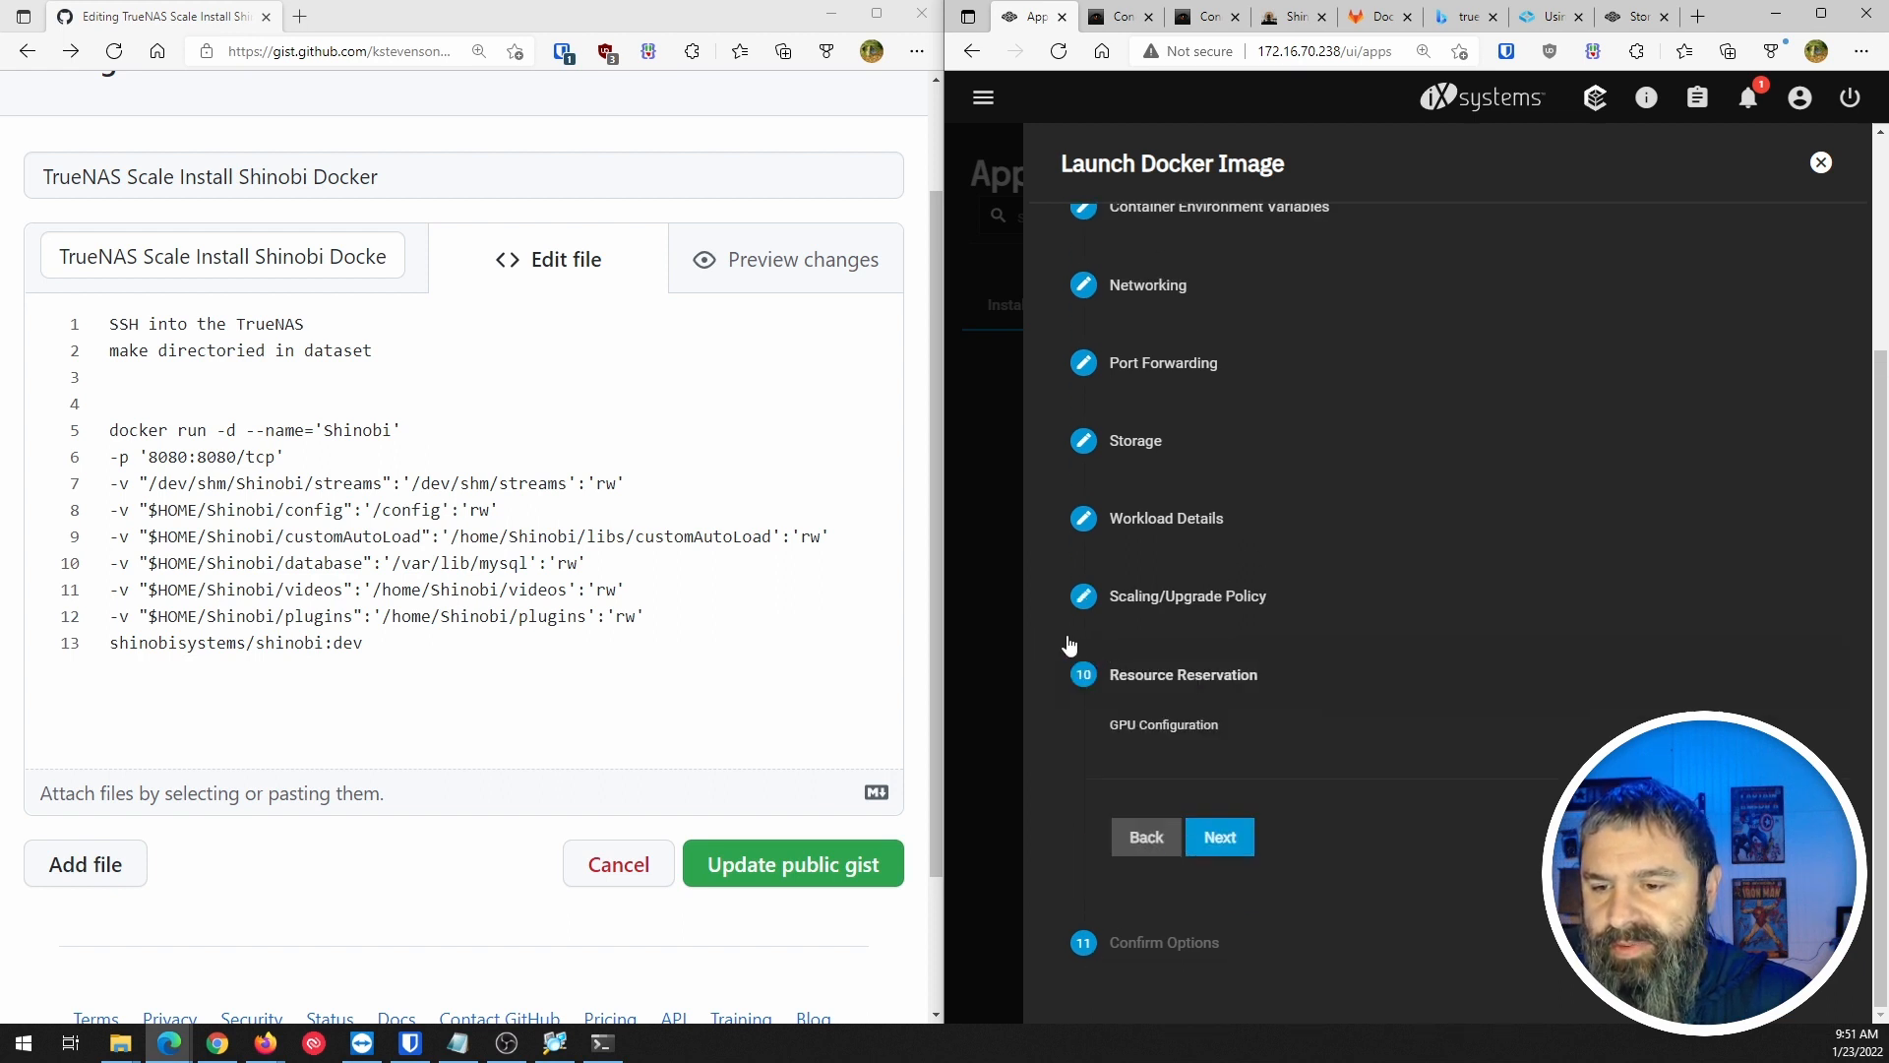
left_click(1220, 838)
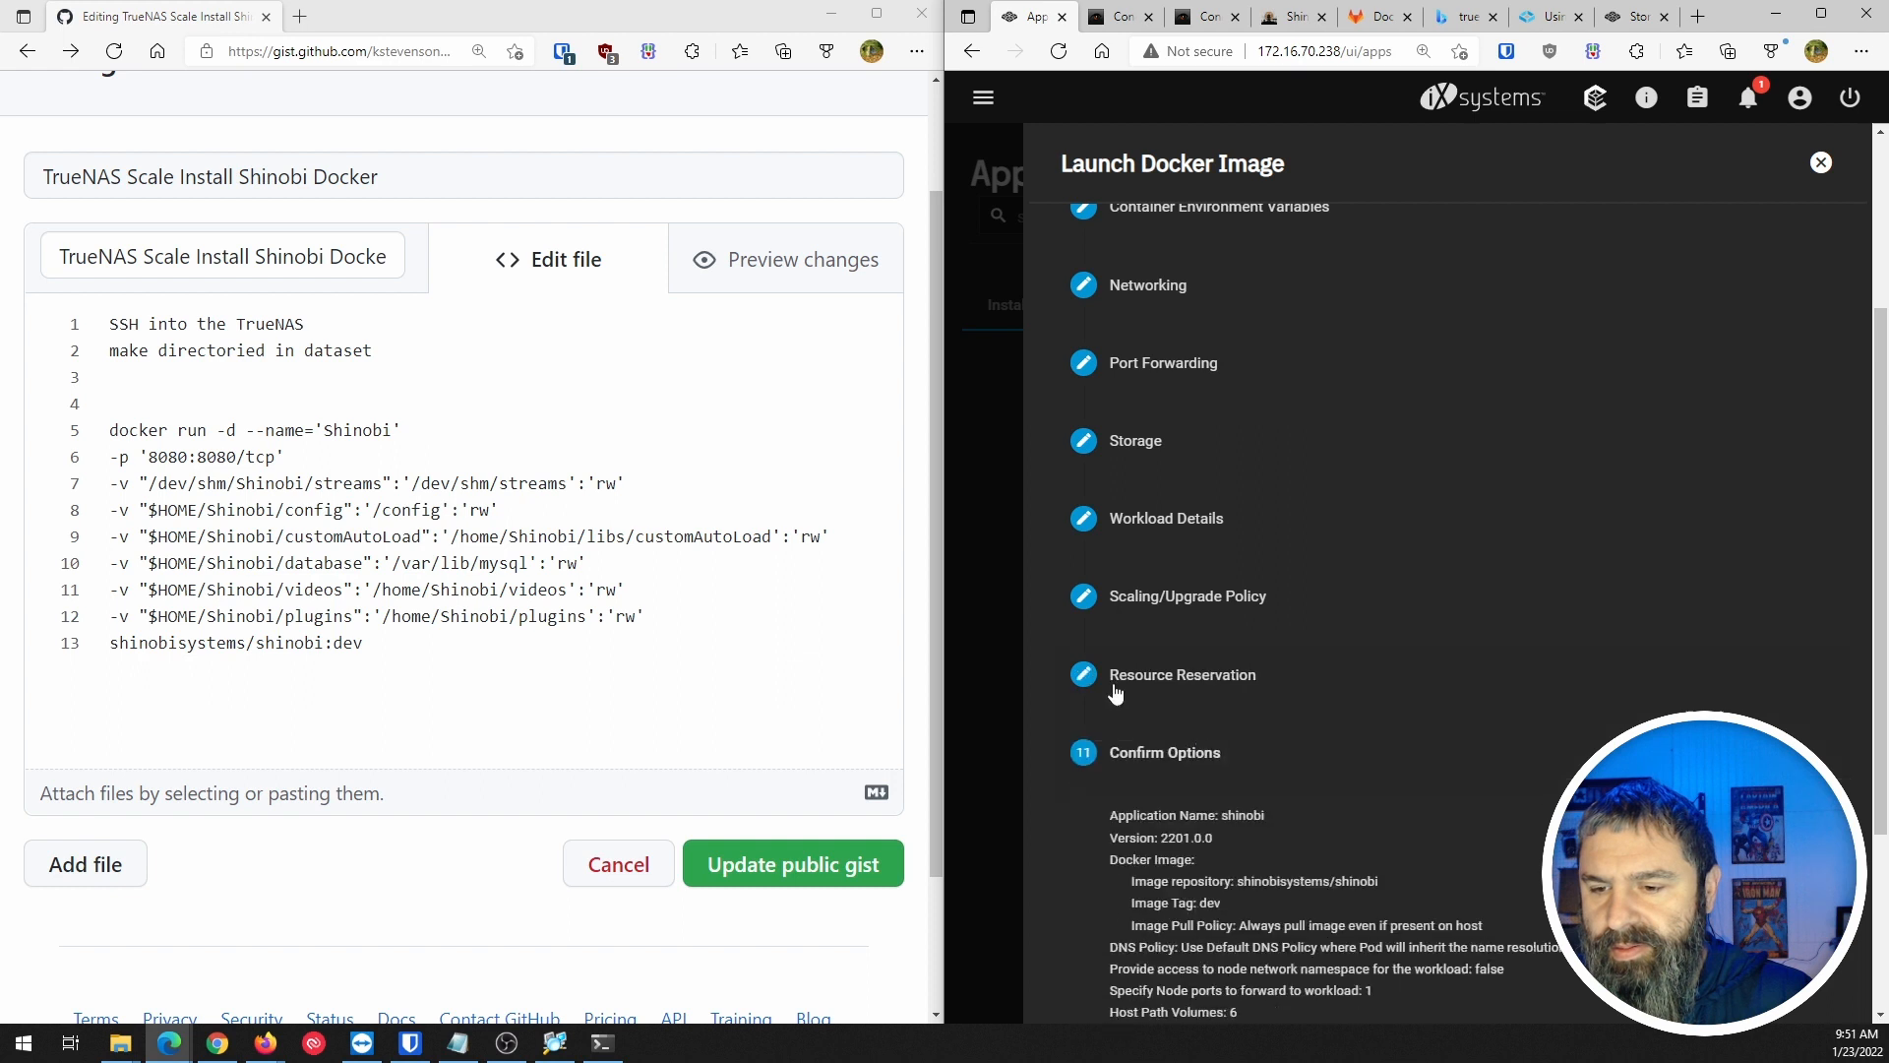
scroll(1230, 900, "down", 3)
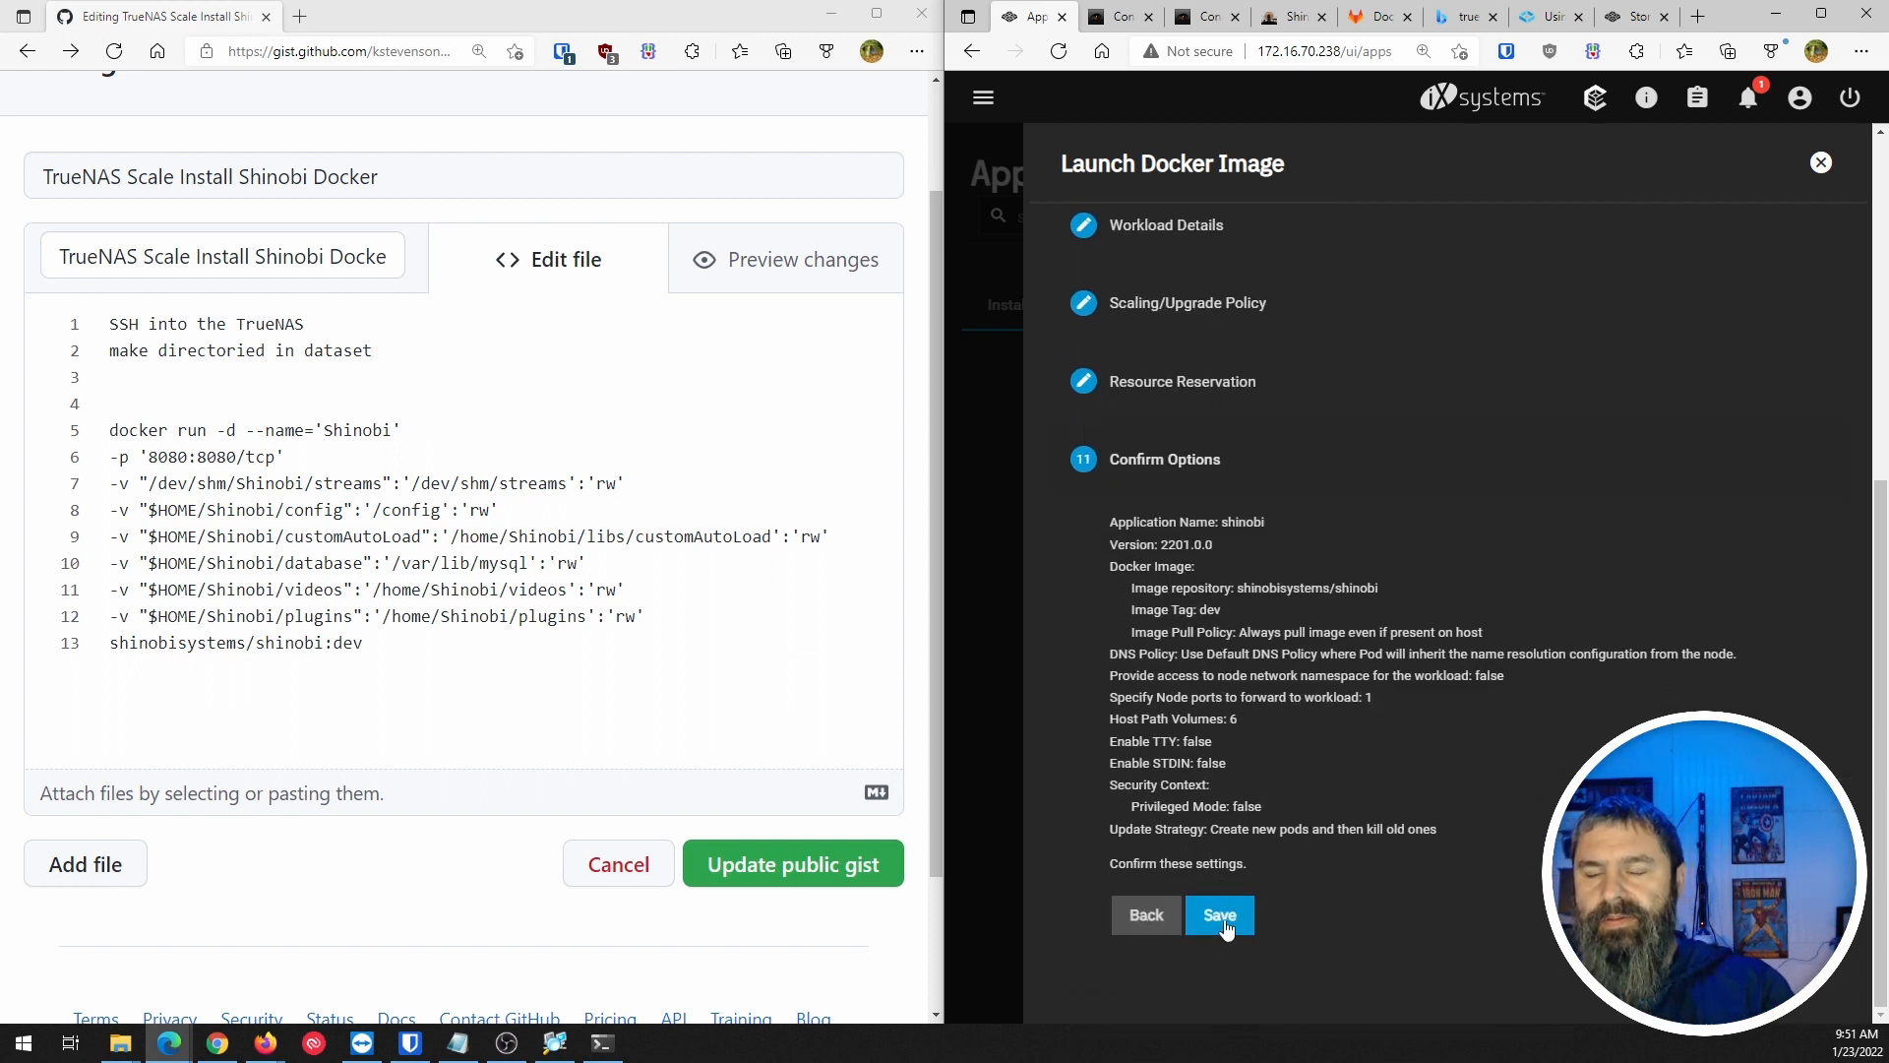
left_click(1821, 13)
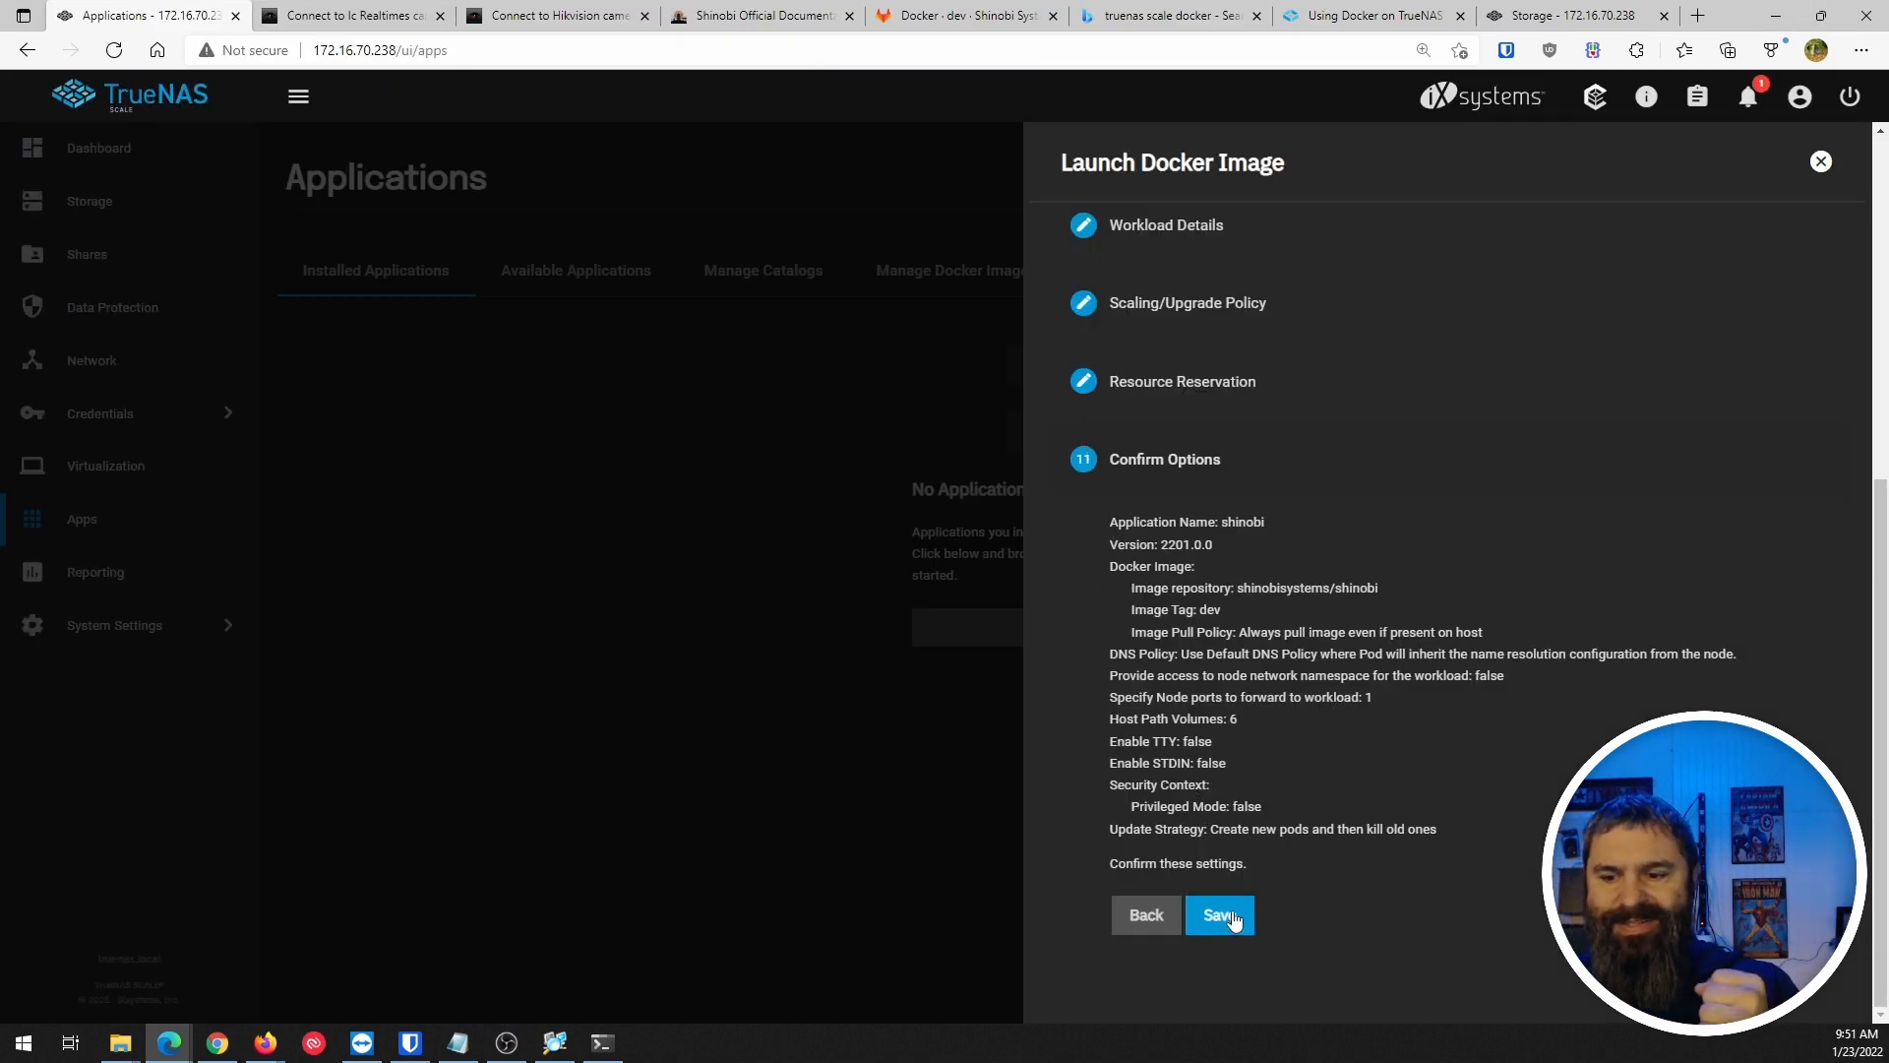
Save the shinobi app and wait until it shows ACTIVE, exposing 9080/tcp.
left_click(1233, 919)
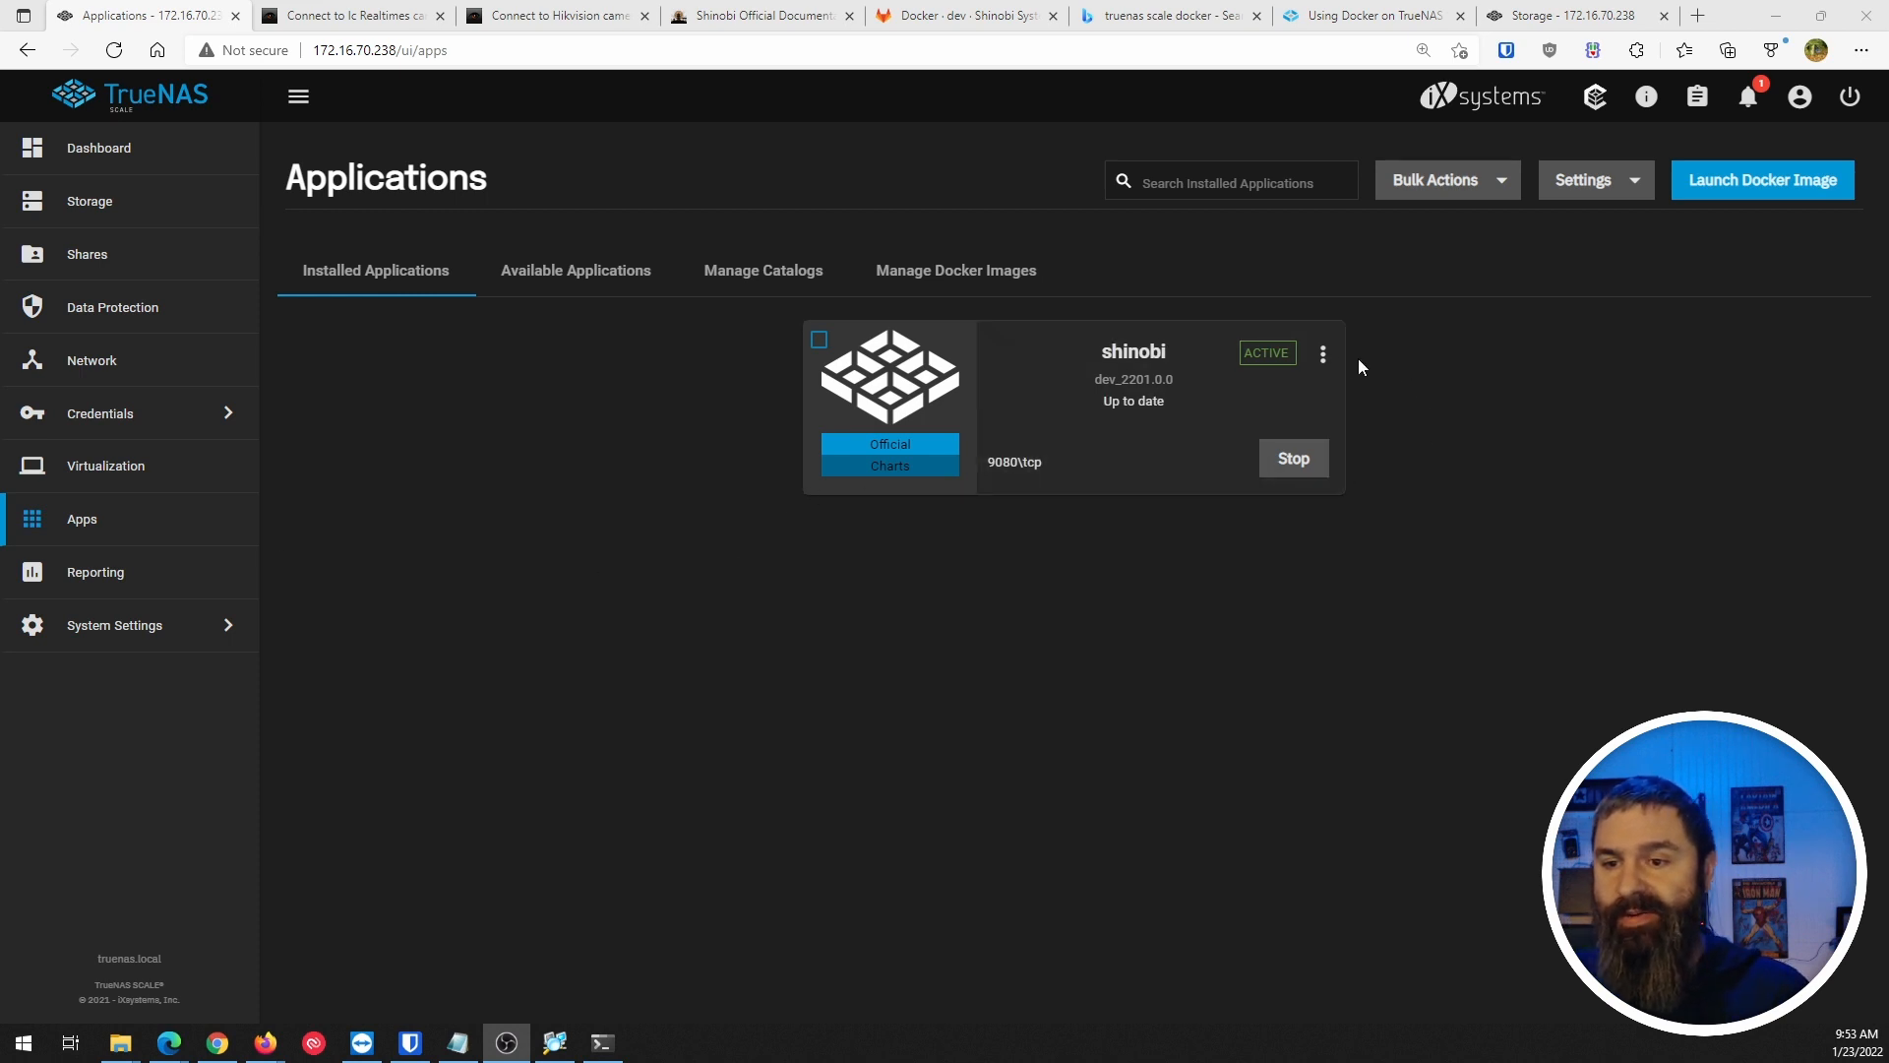
left_click(1002, 492)
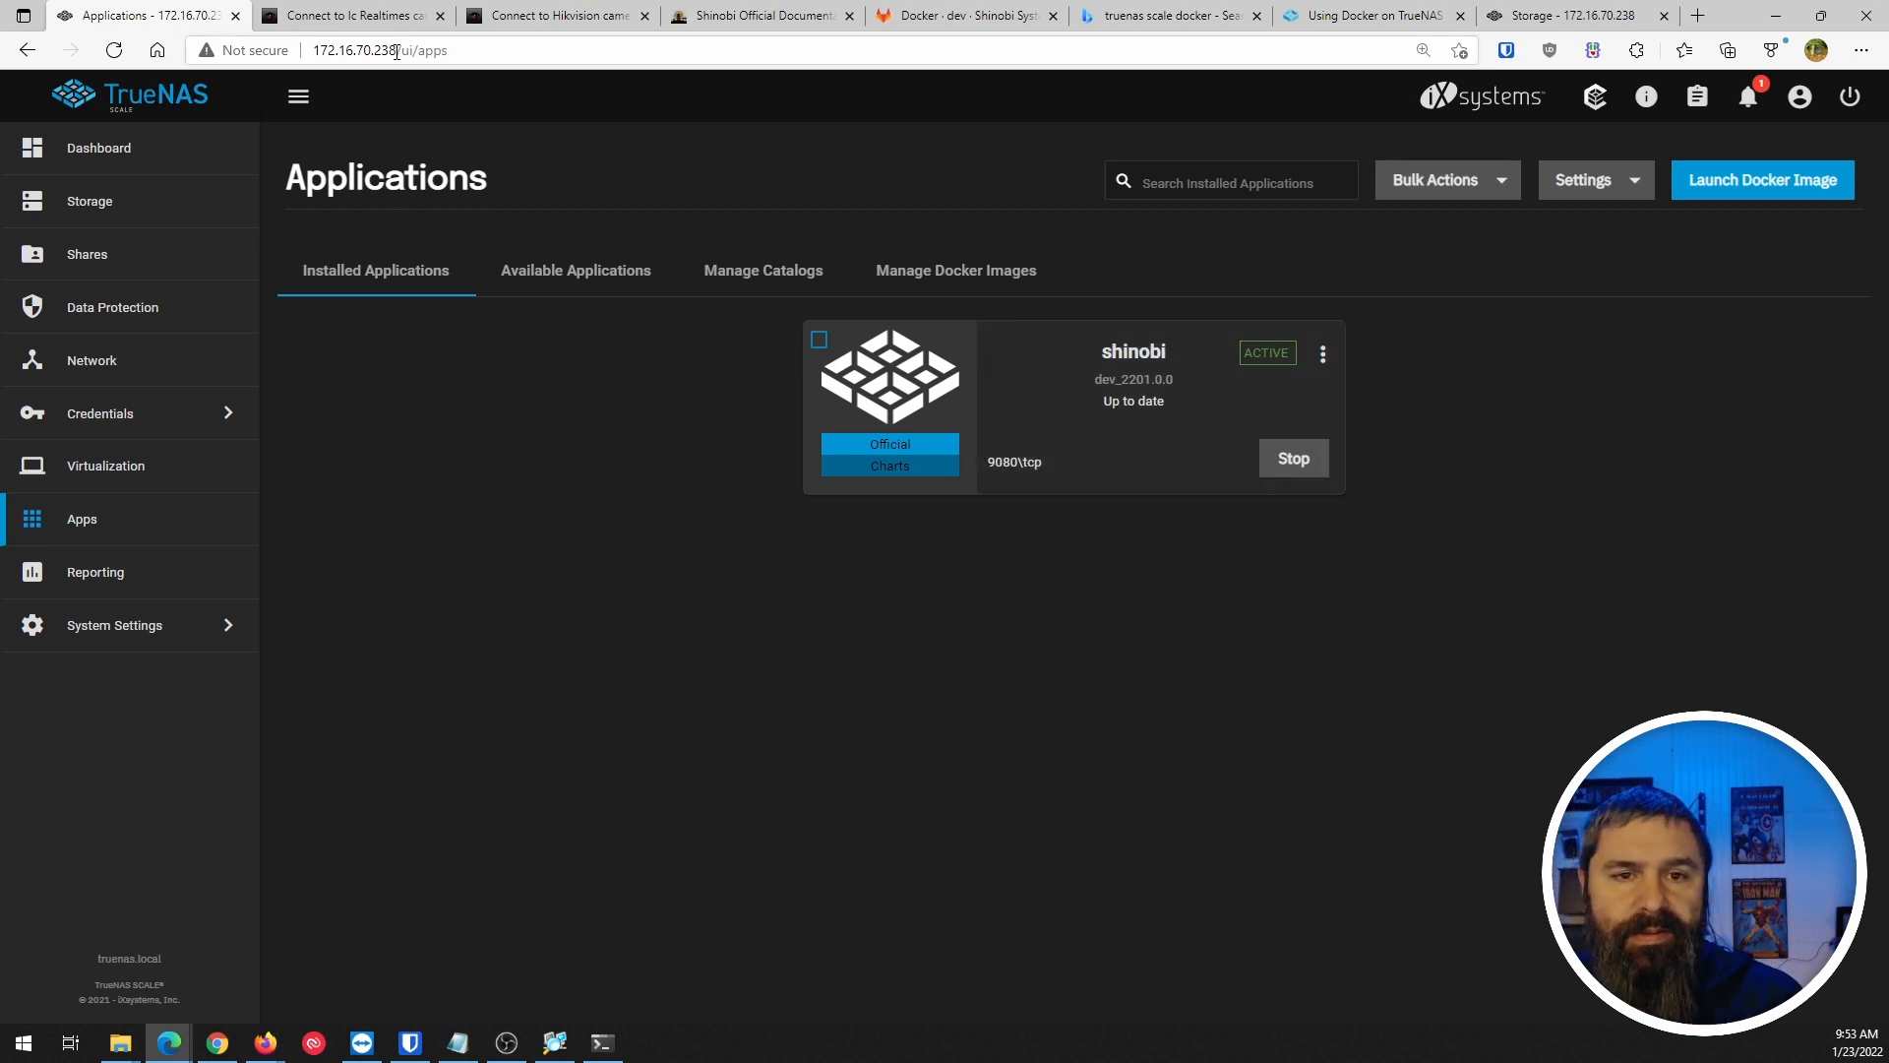
left_click_drag(397, 50, 301, 55)
key("ctrl+c")
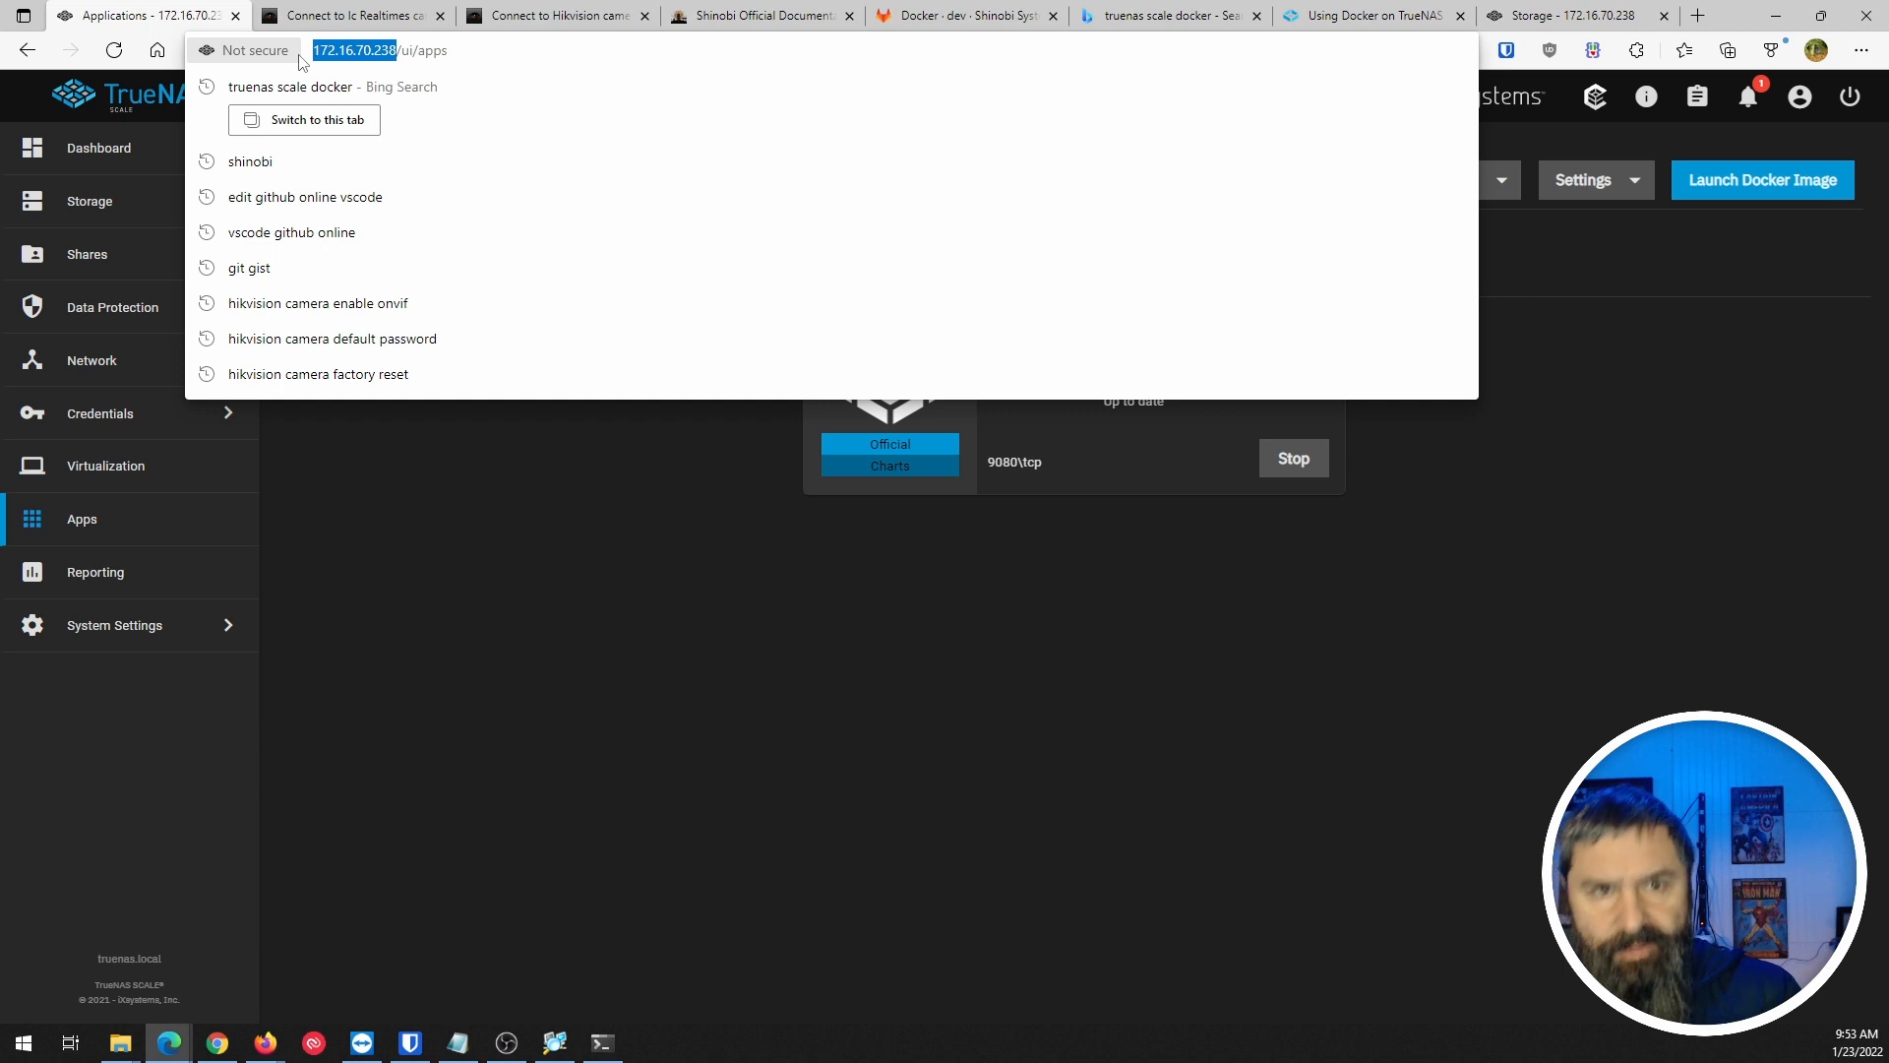
left_click(1631, 20)
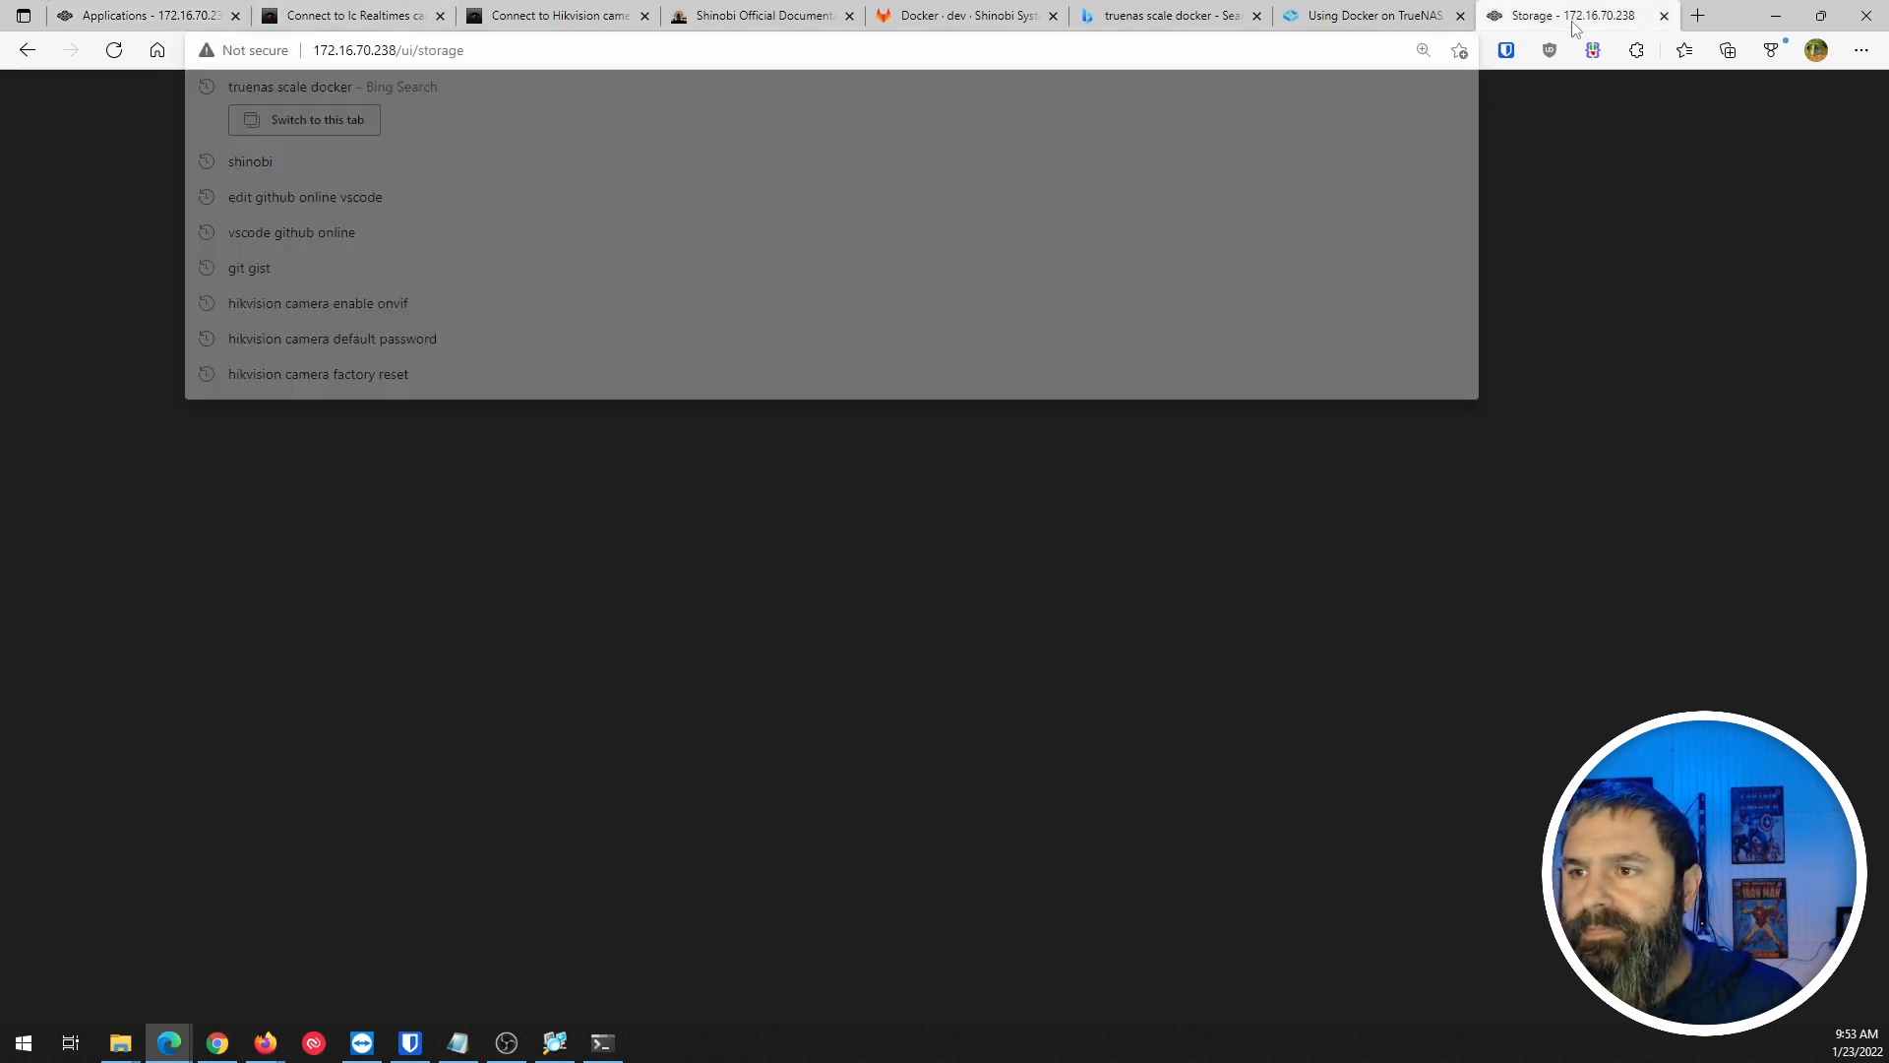
left_click(1150, 53)
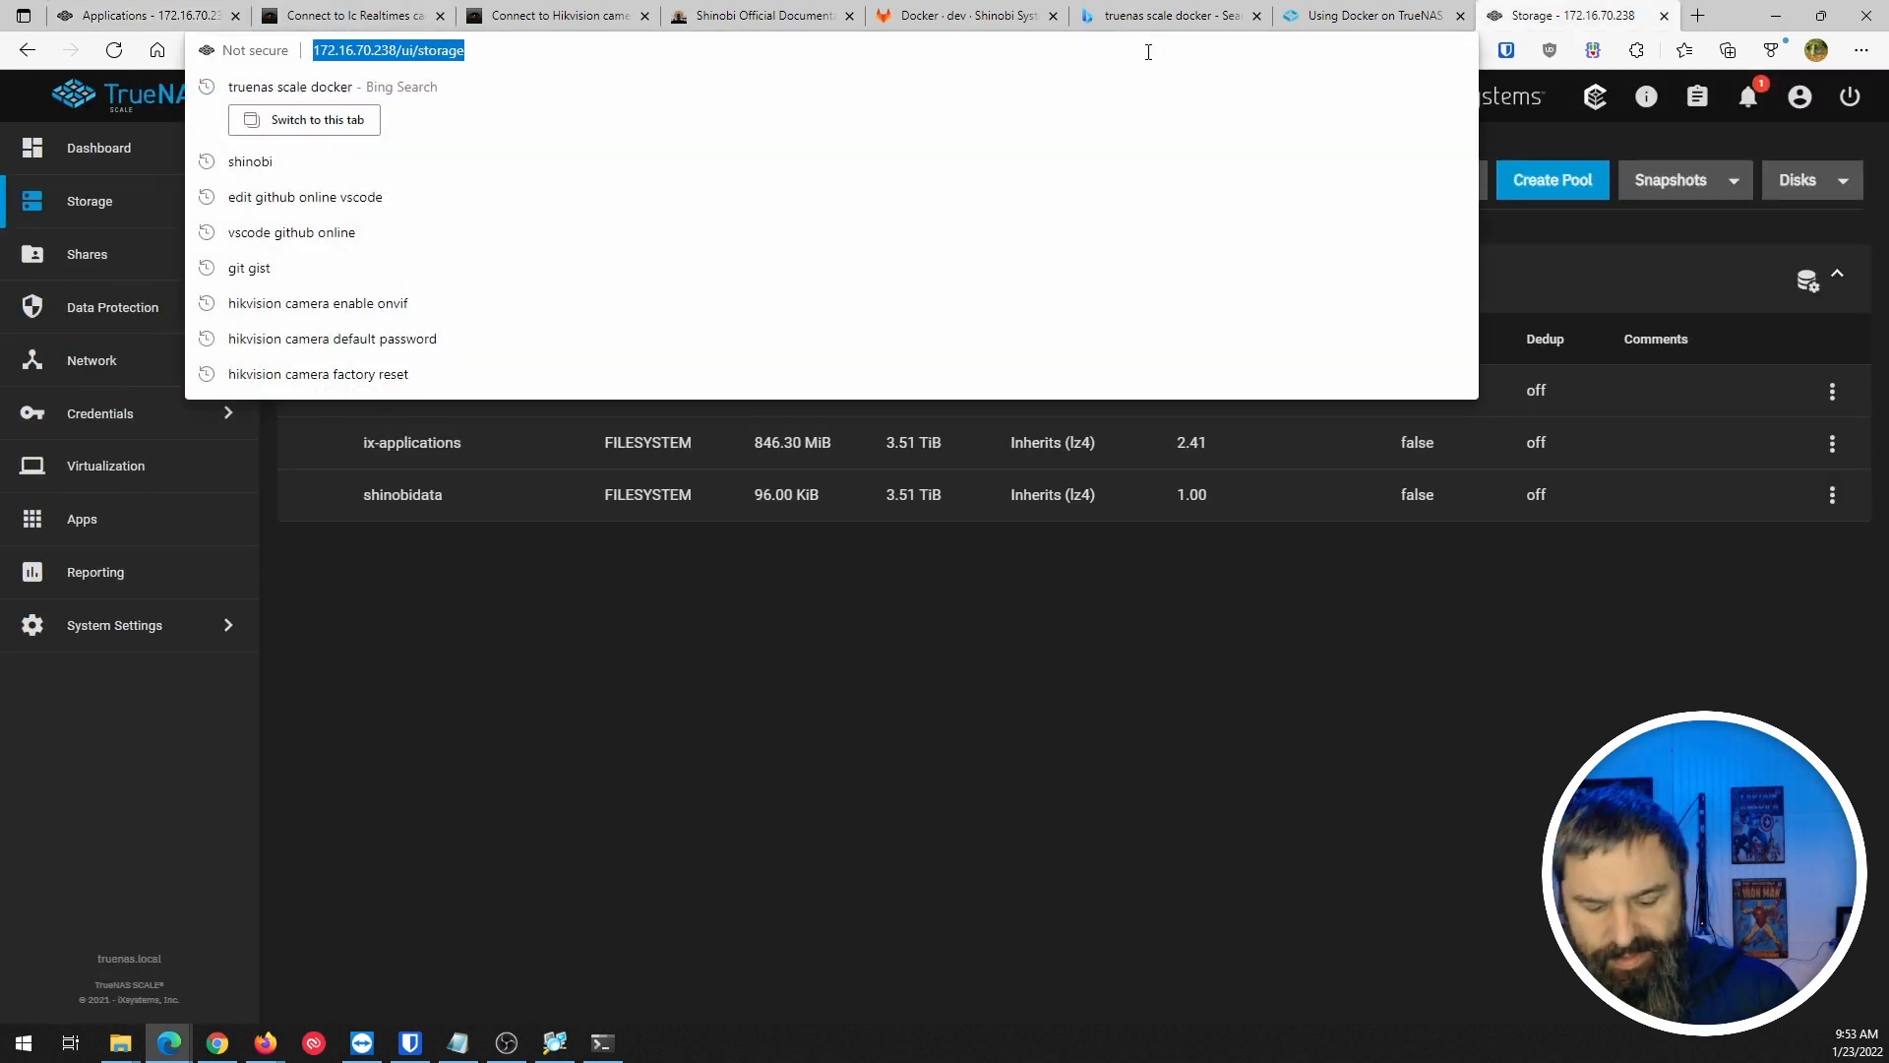
key("ctrl+v")
key("BackSpace")
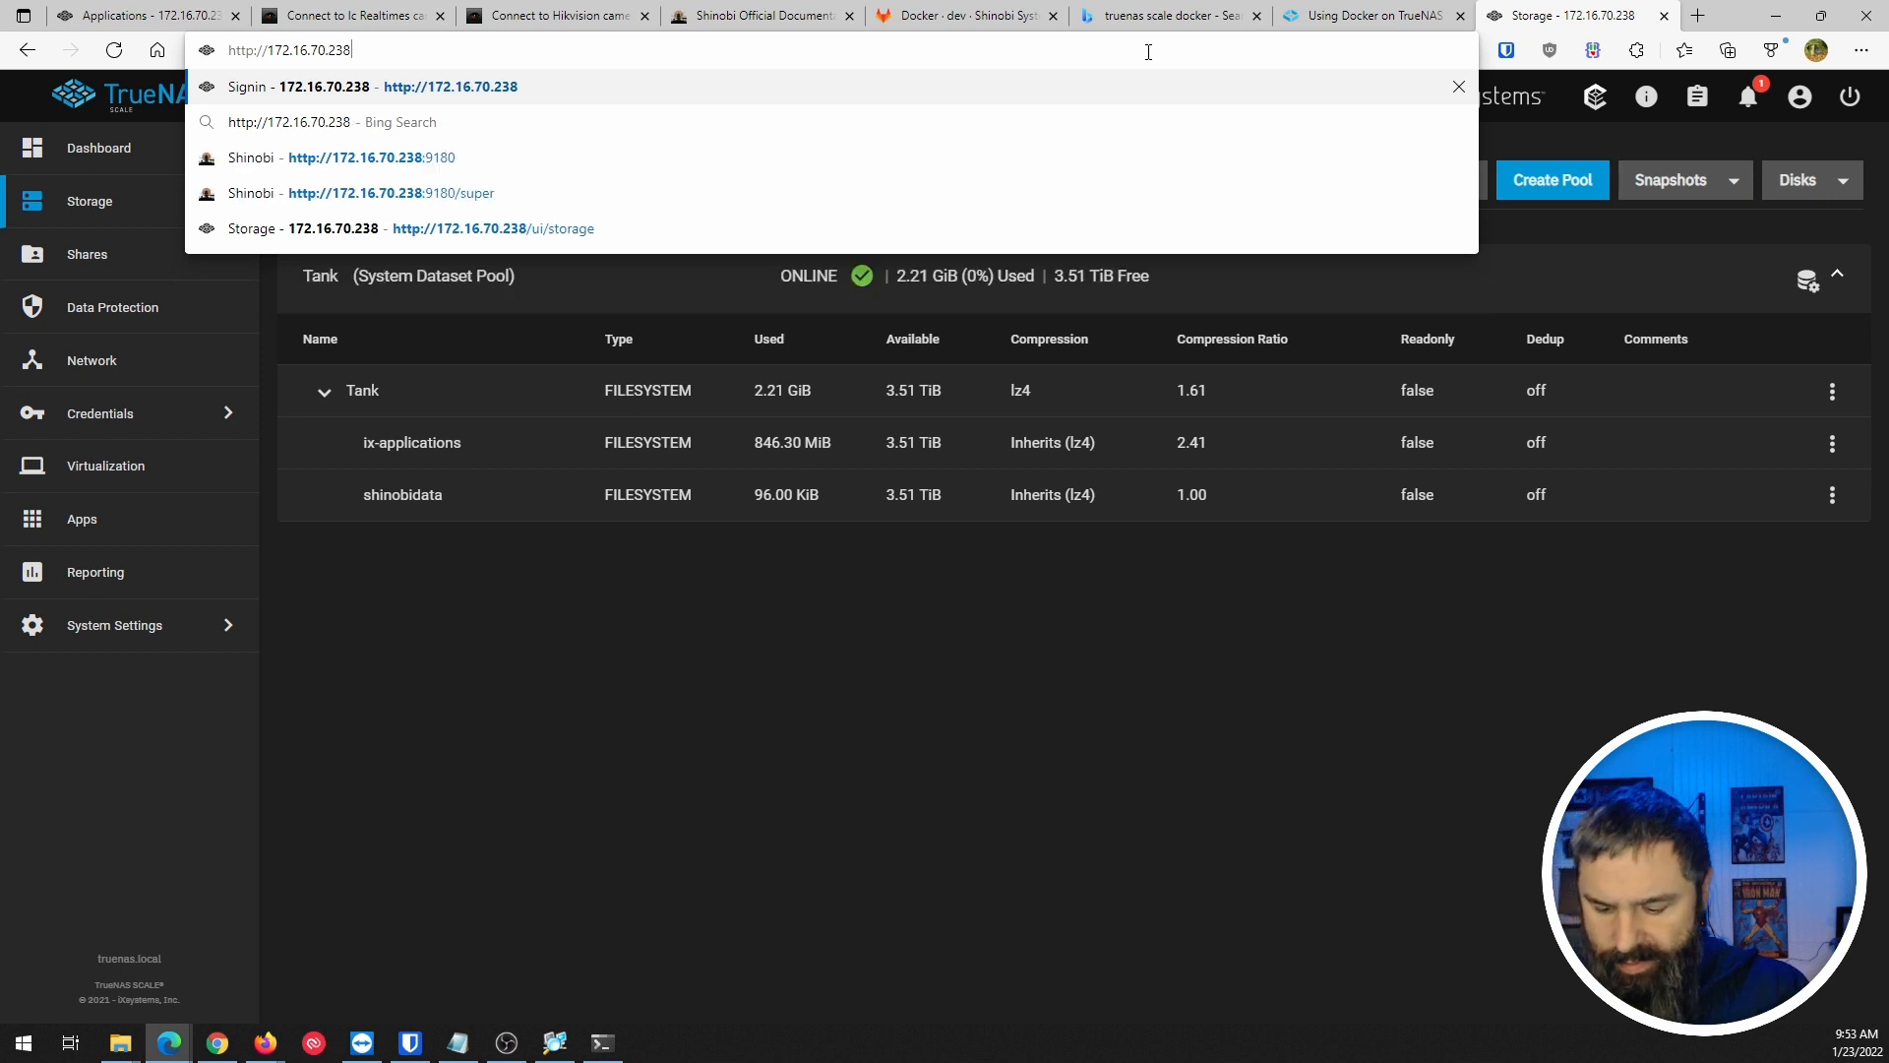
type(":90")
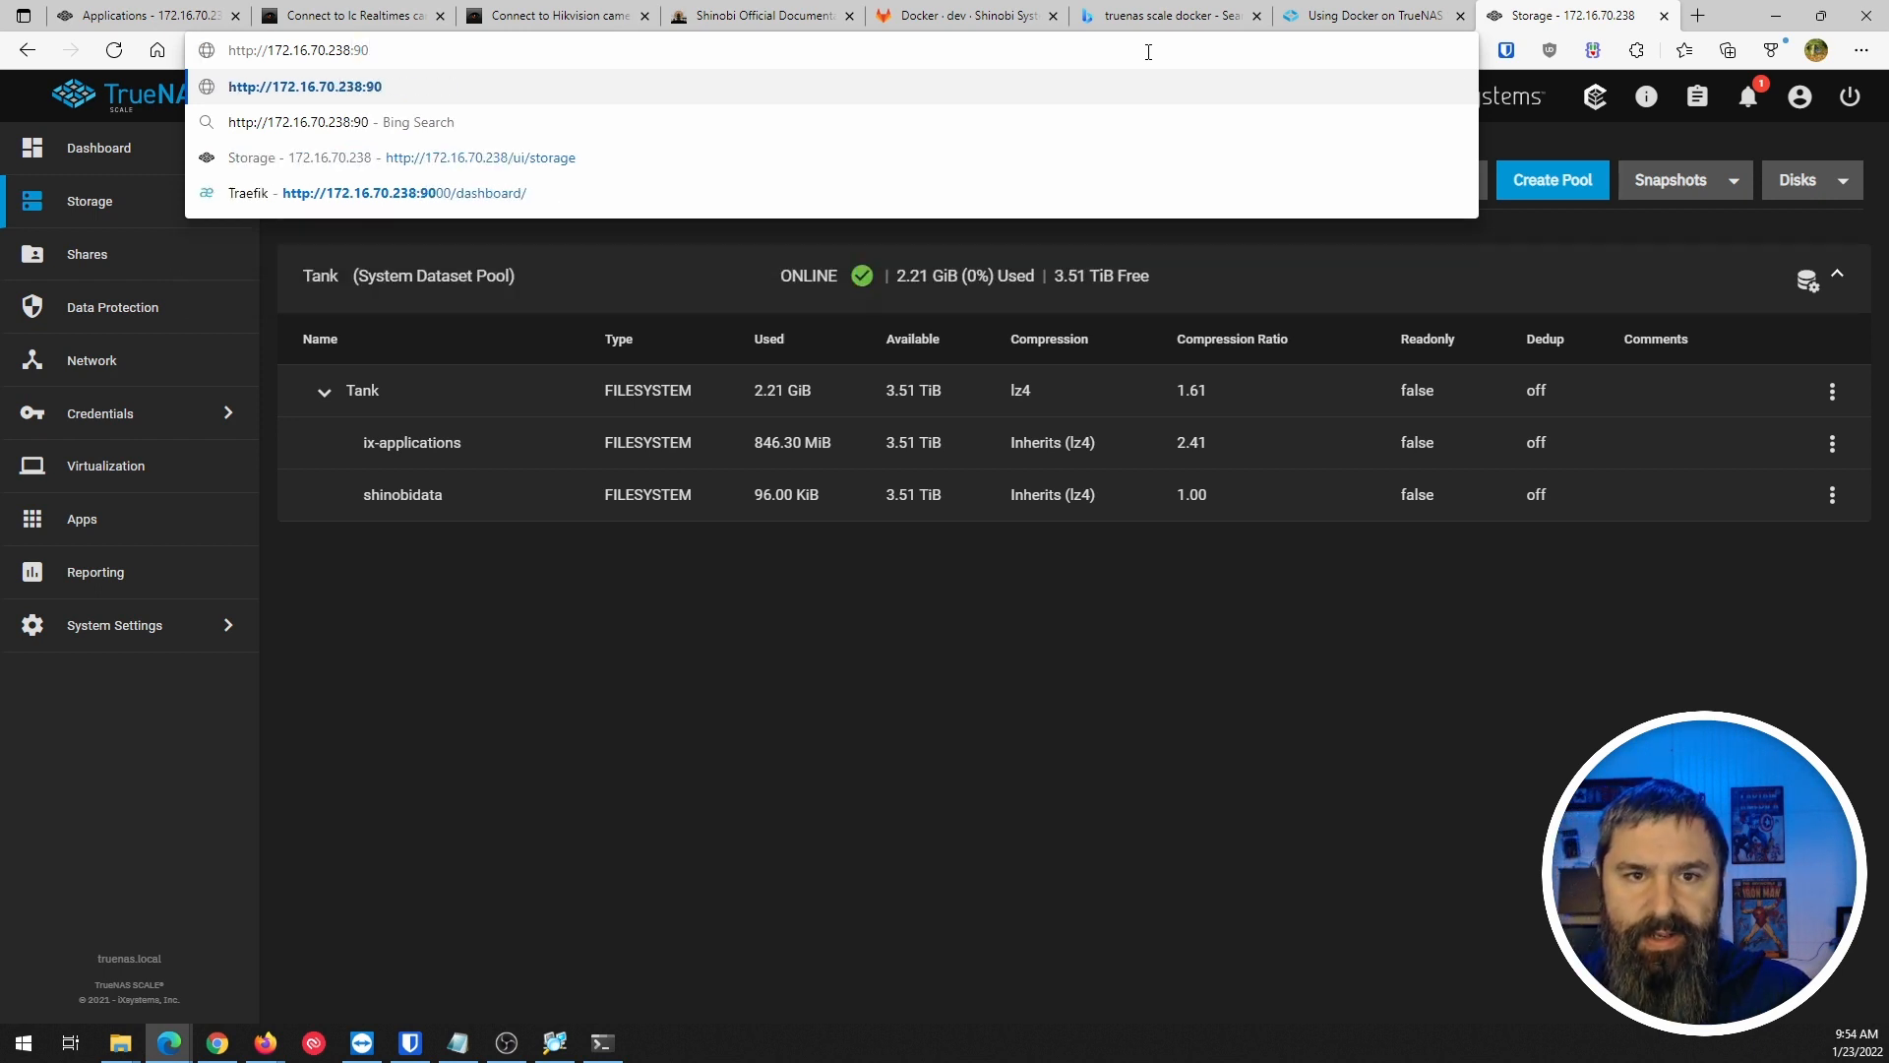
type("80")
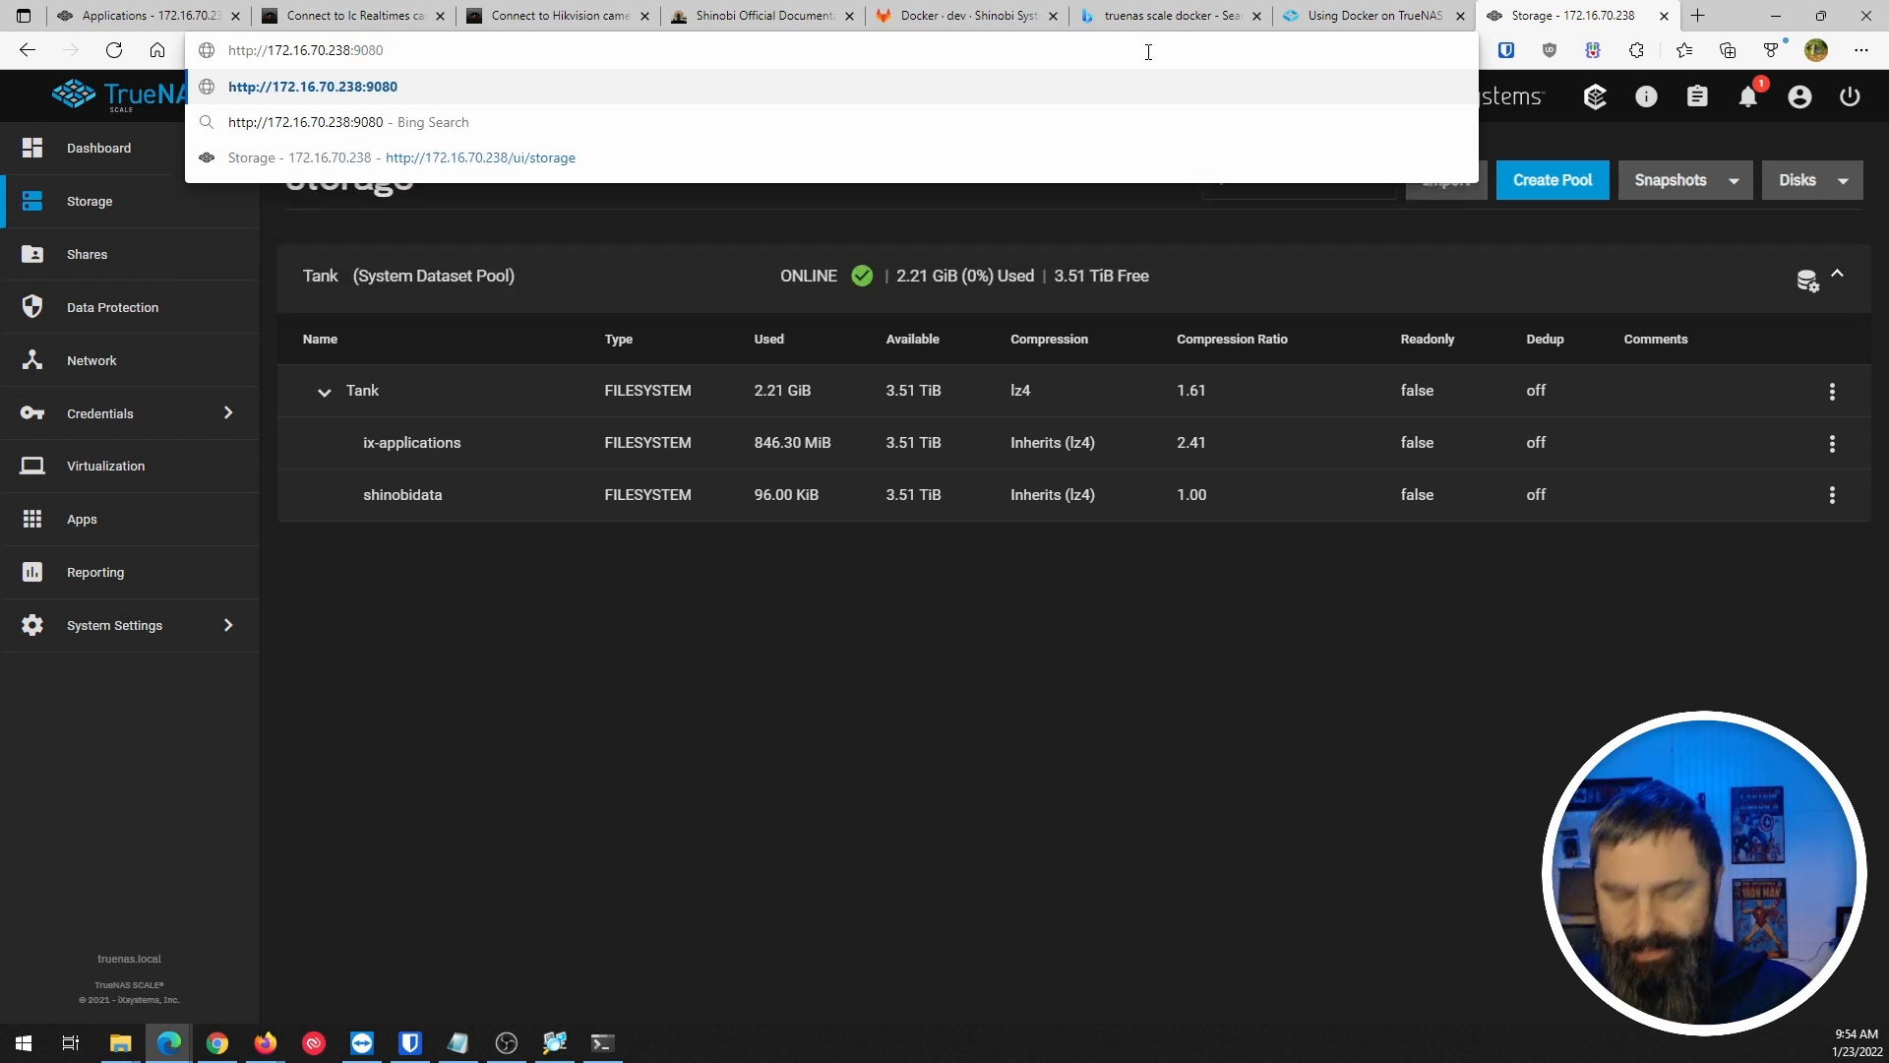
type("/")
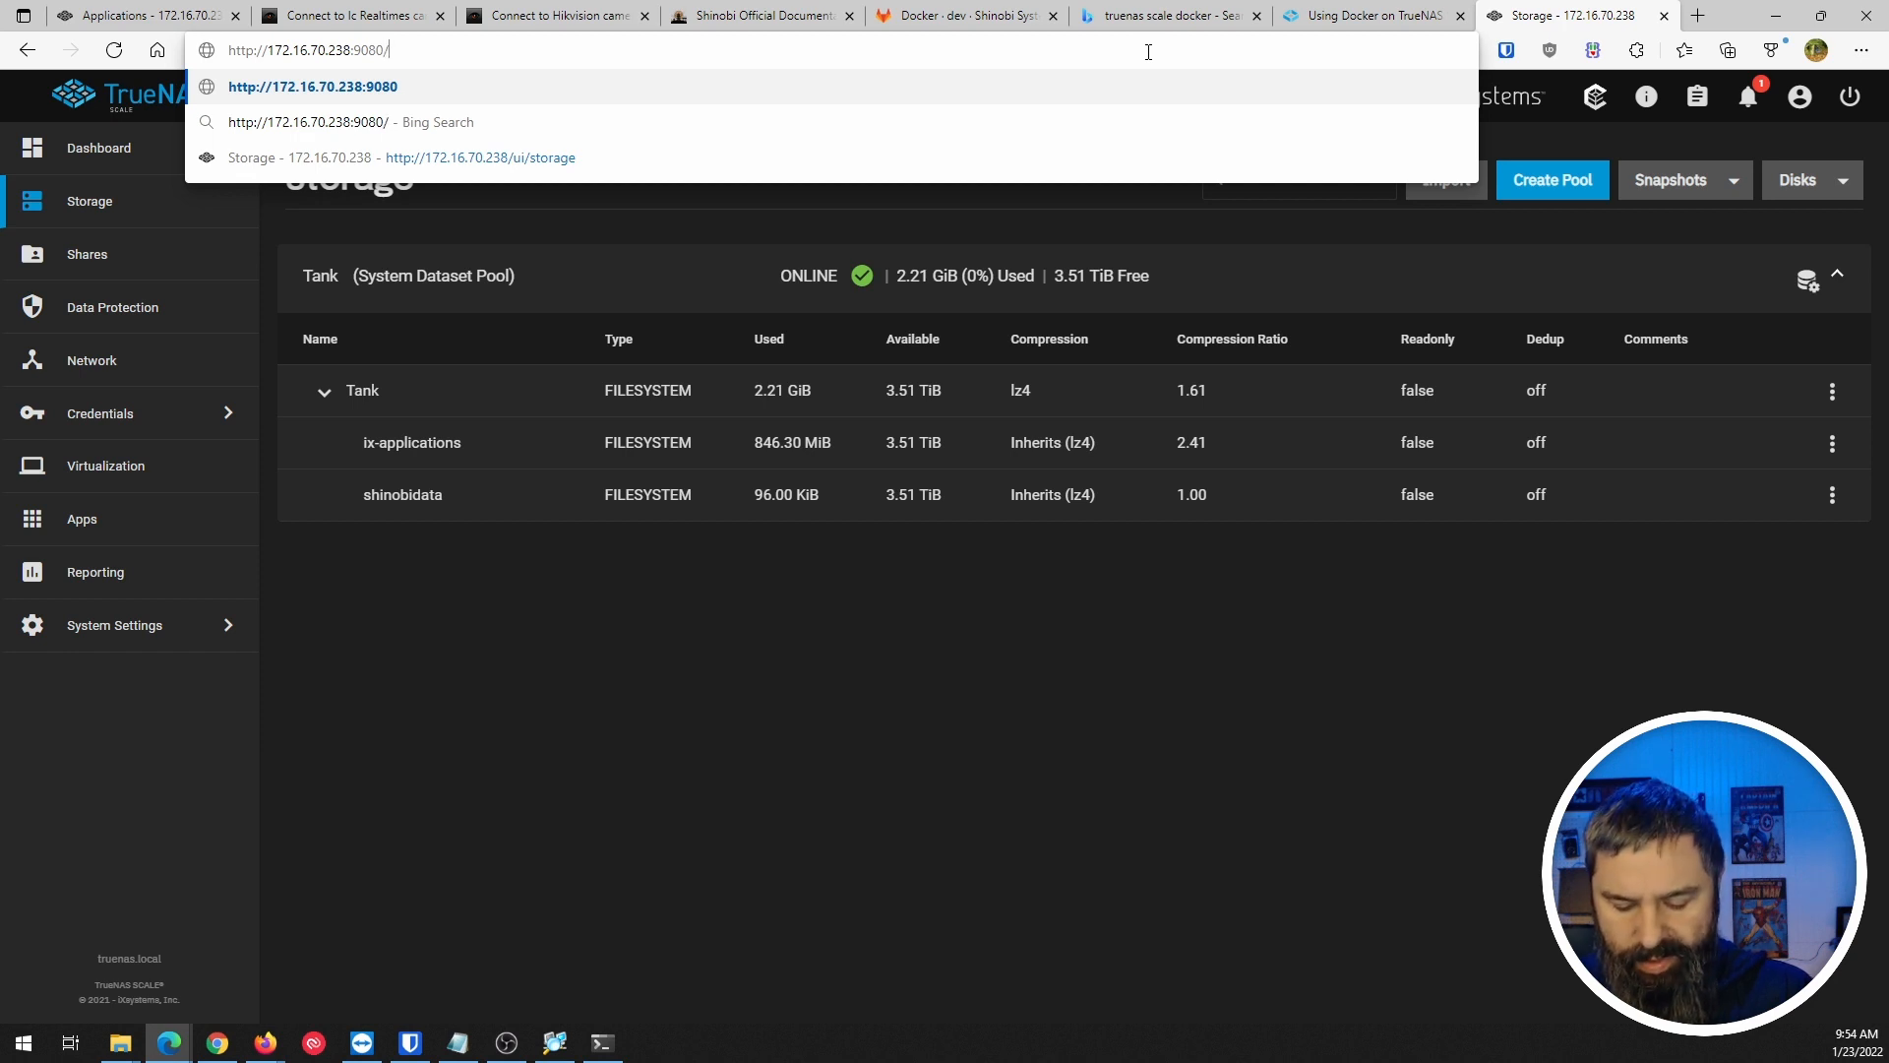
type("admin")
key("Return")
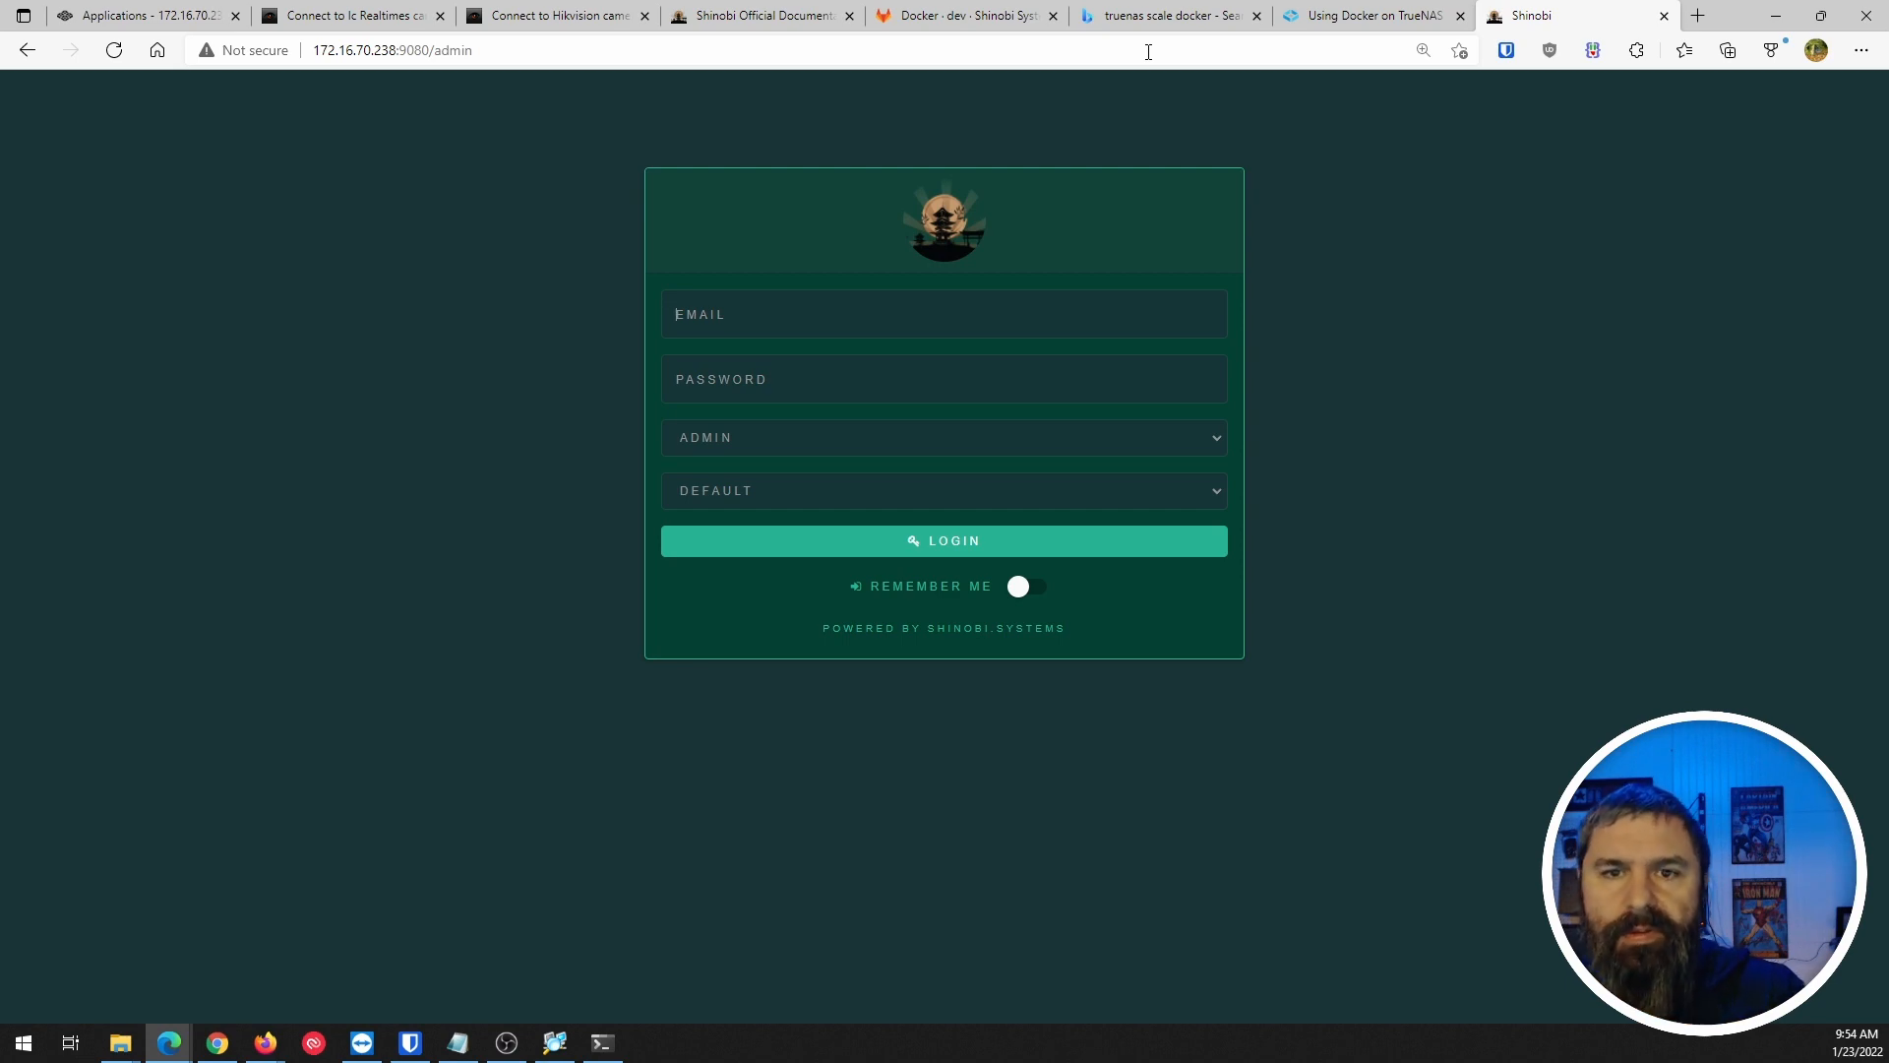
Check the GitLab README, then find and highlight the default Username/Password in the shinobi.video install steps.
left_click(960, 16)
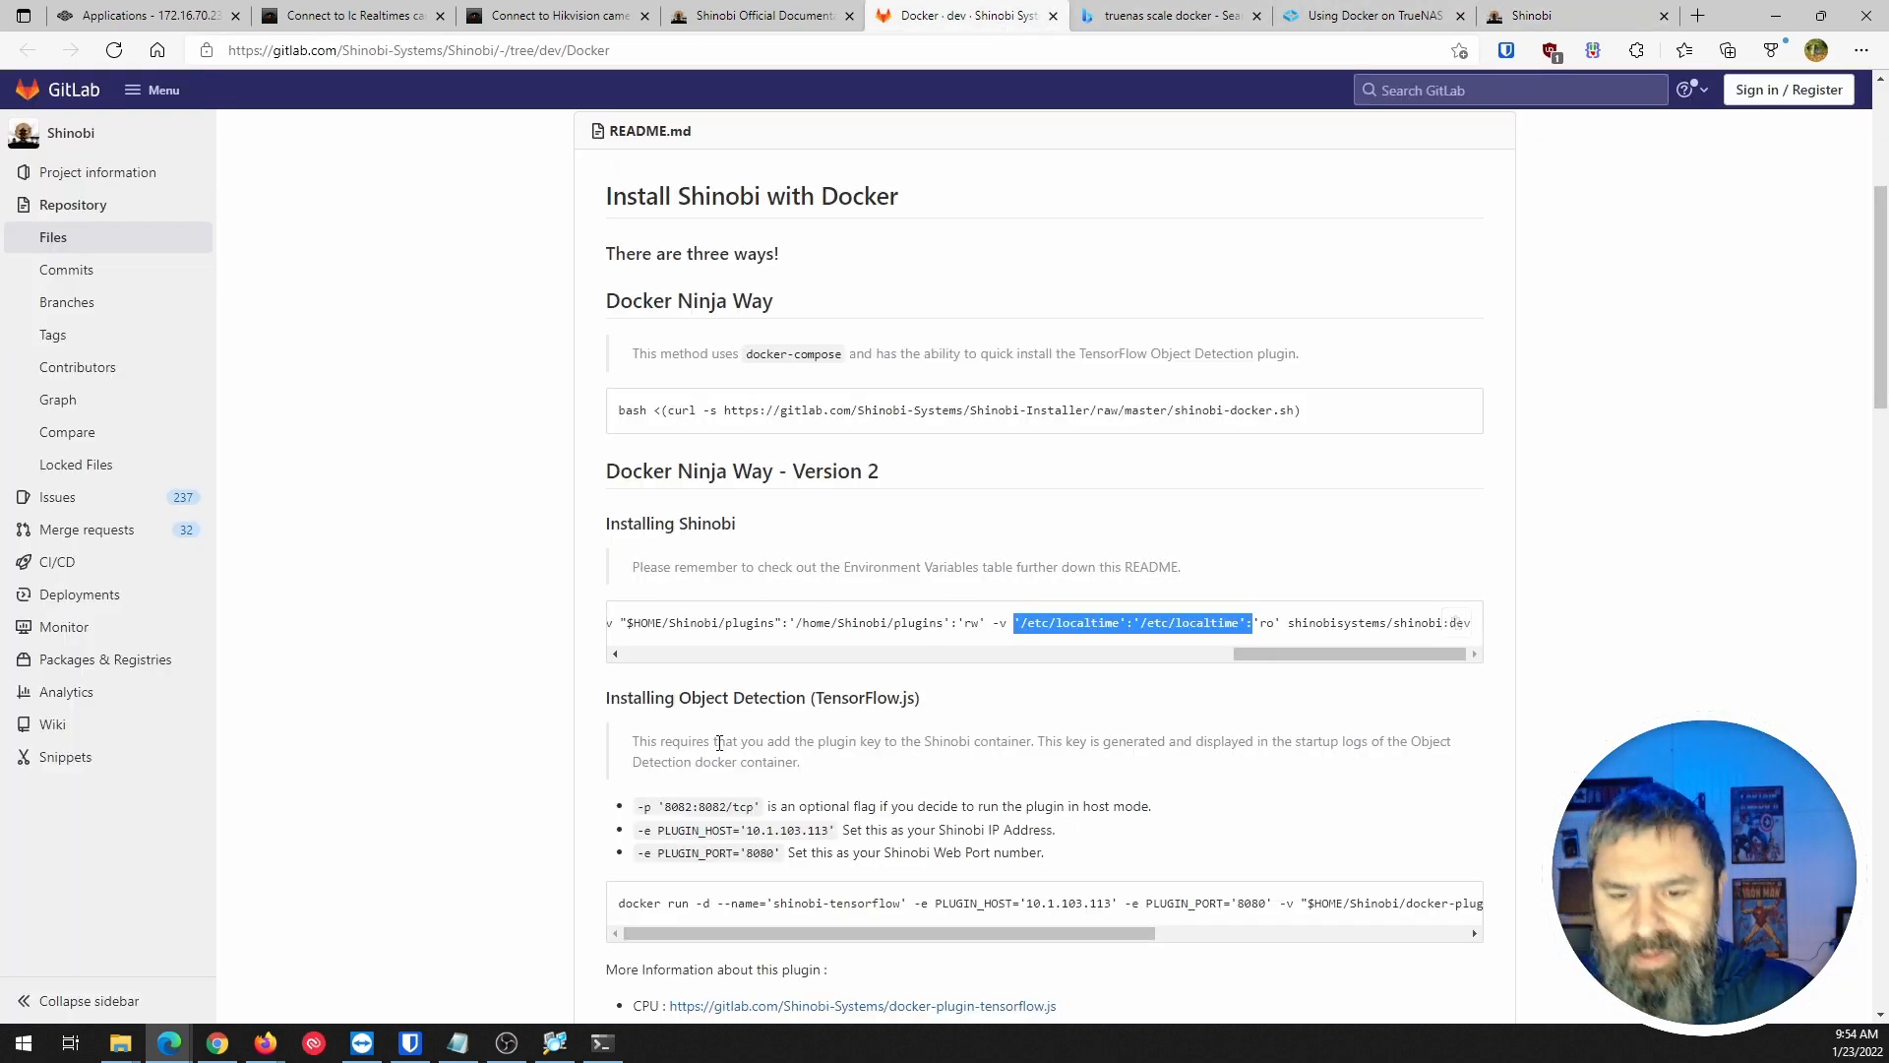
scroll(720, 743, "down", 10)
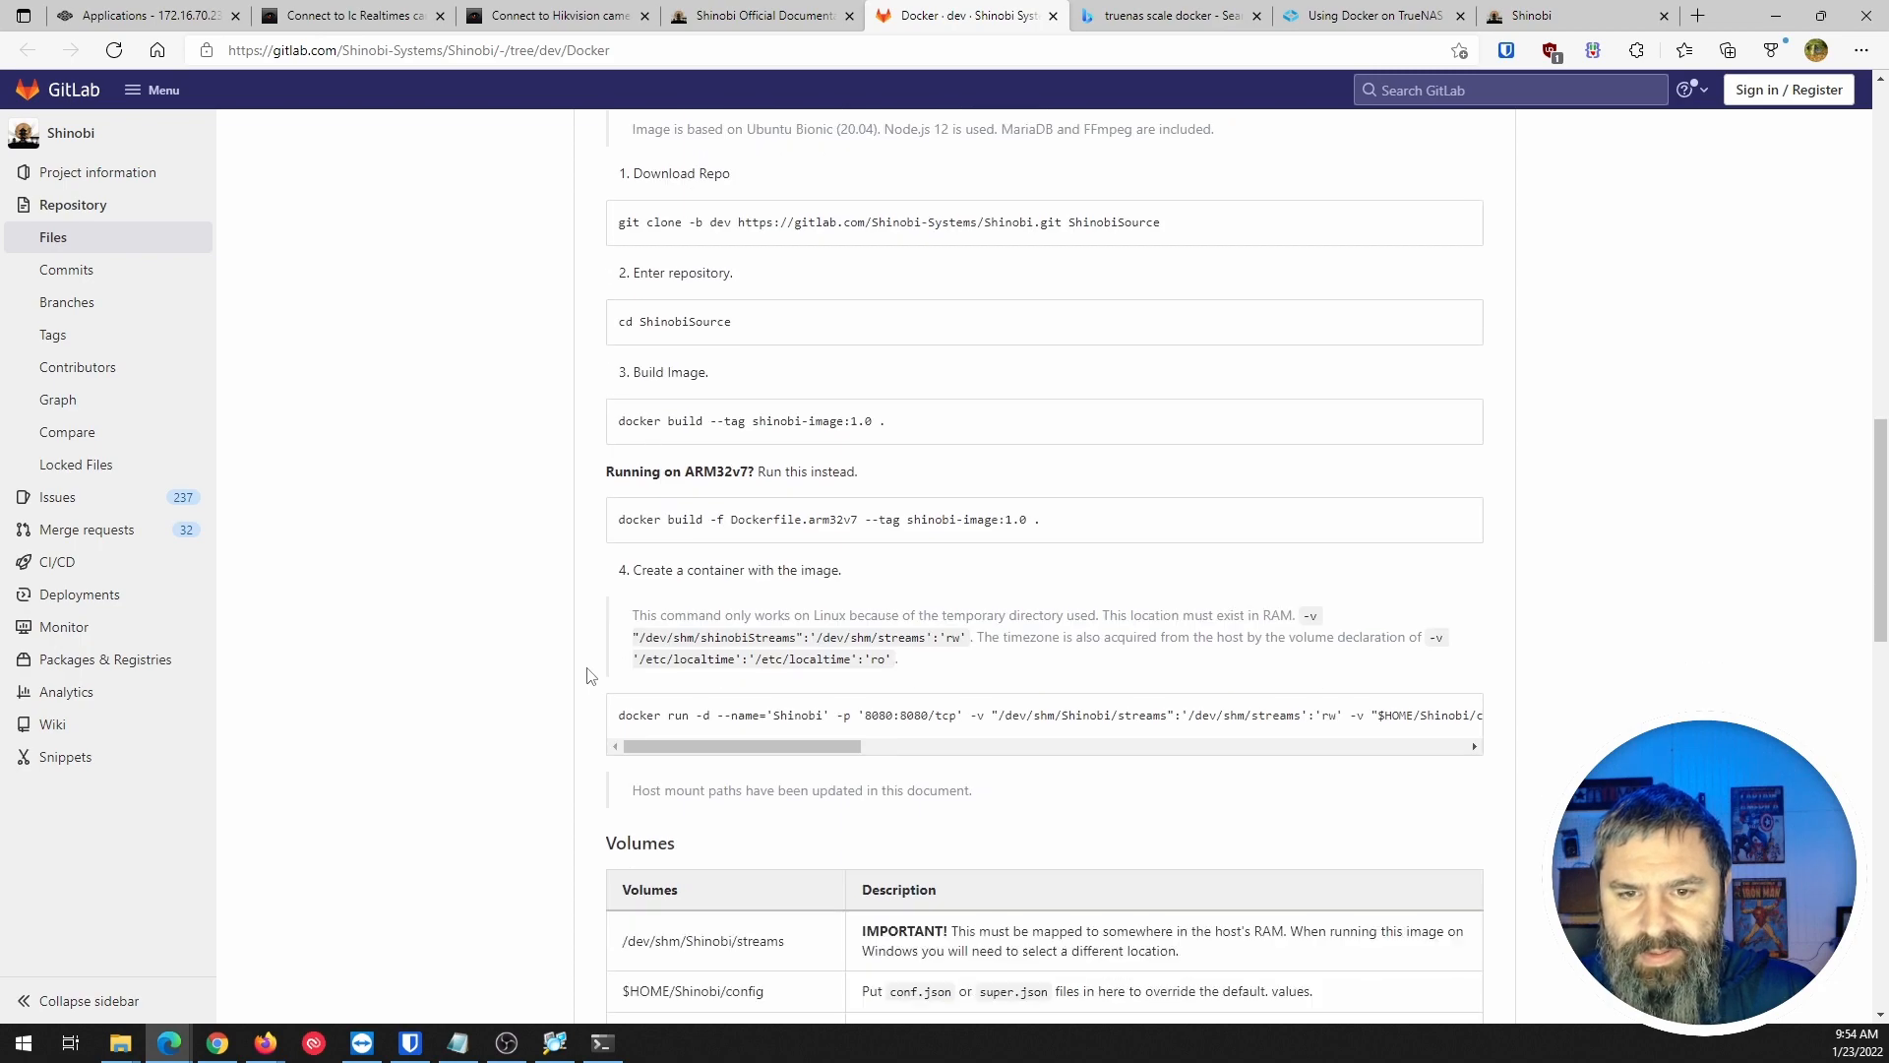
scroll(589, 675, "down", 15)
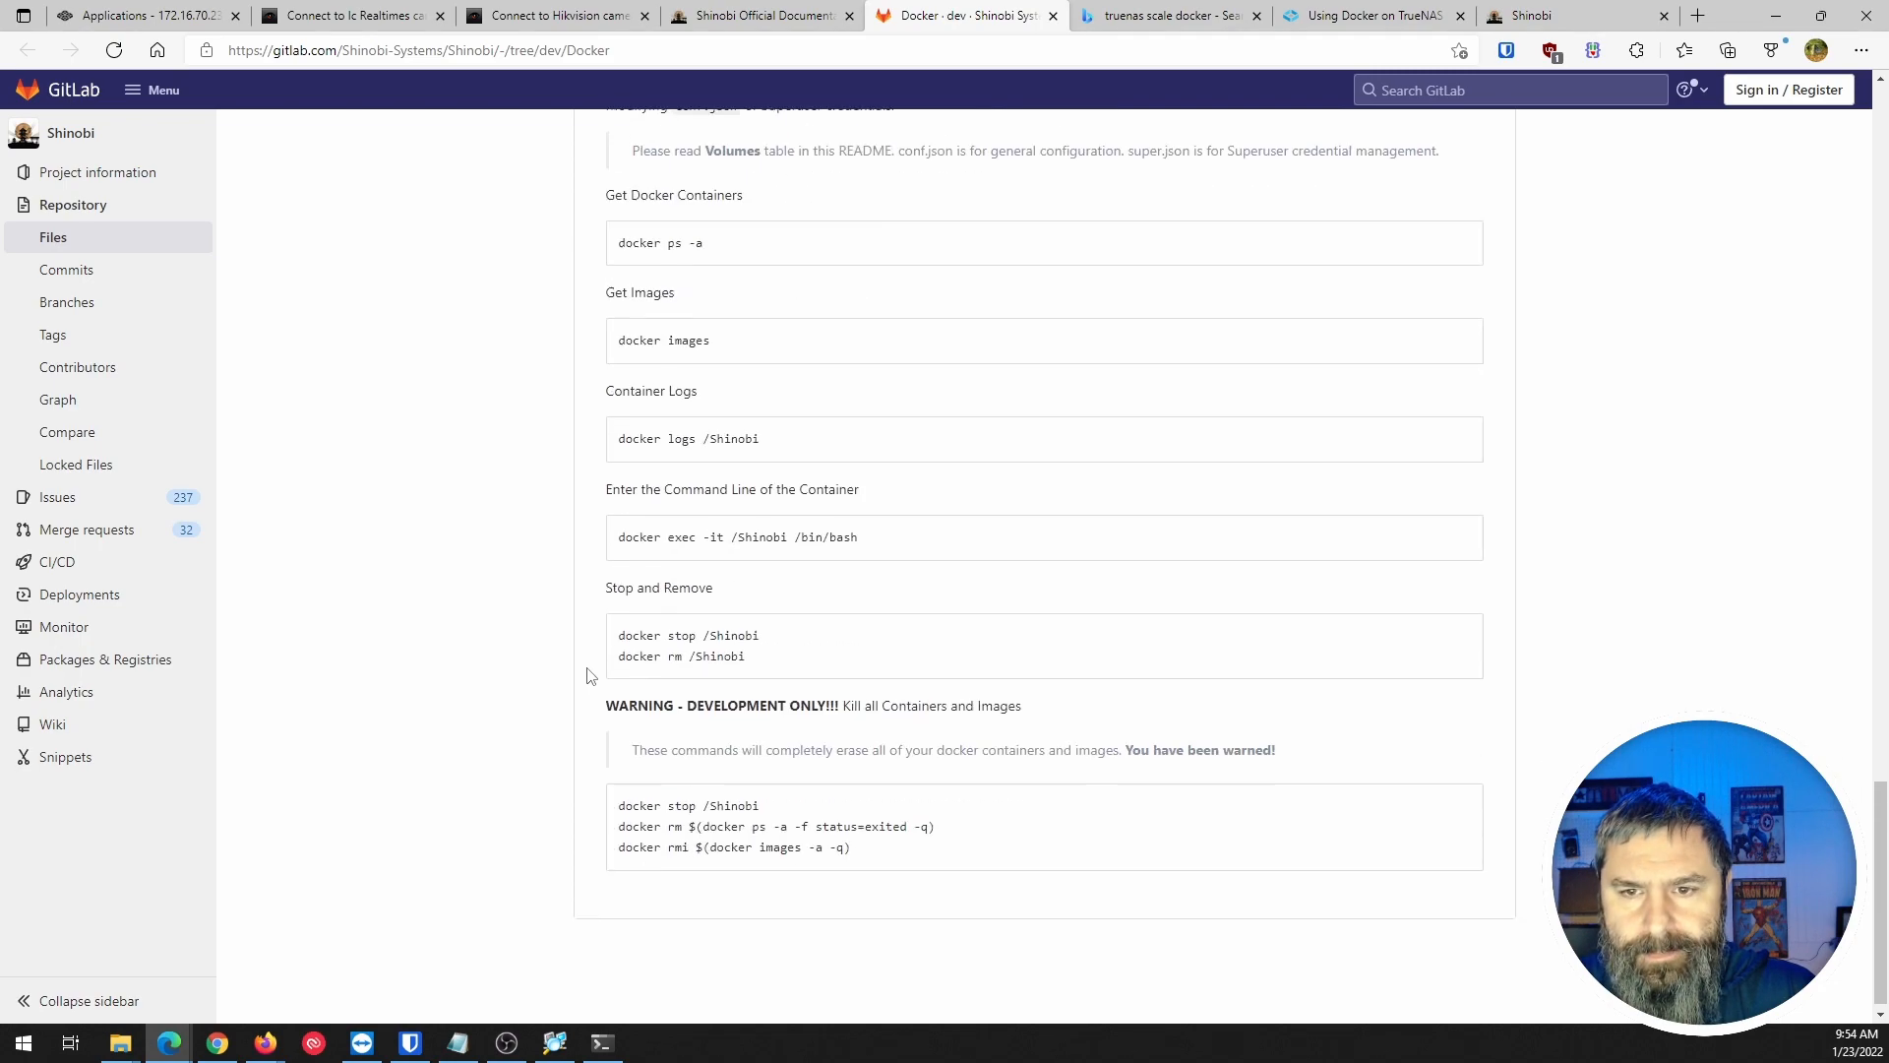
left_click(750, 20)
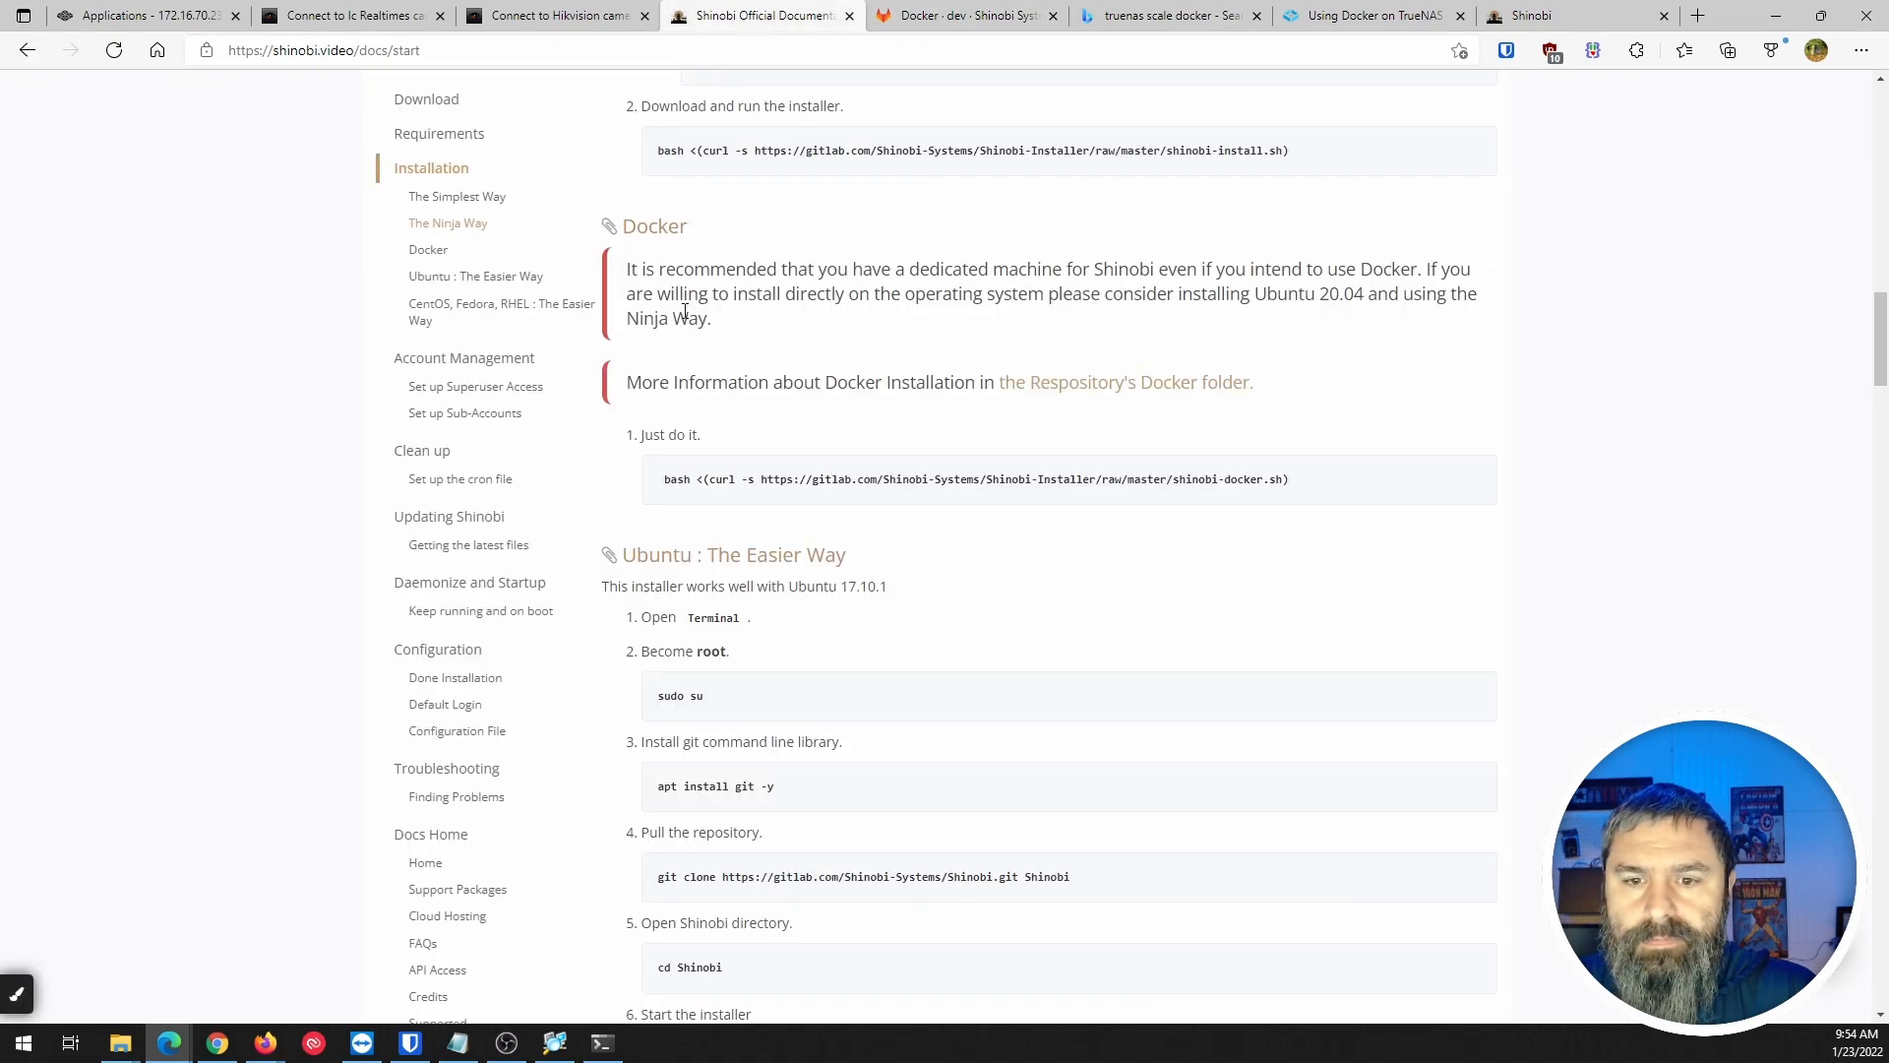
scroll(673, 524, "down", 9)
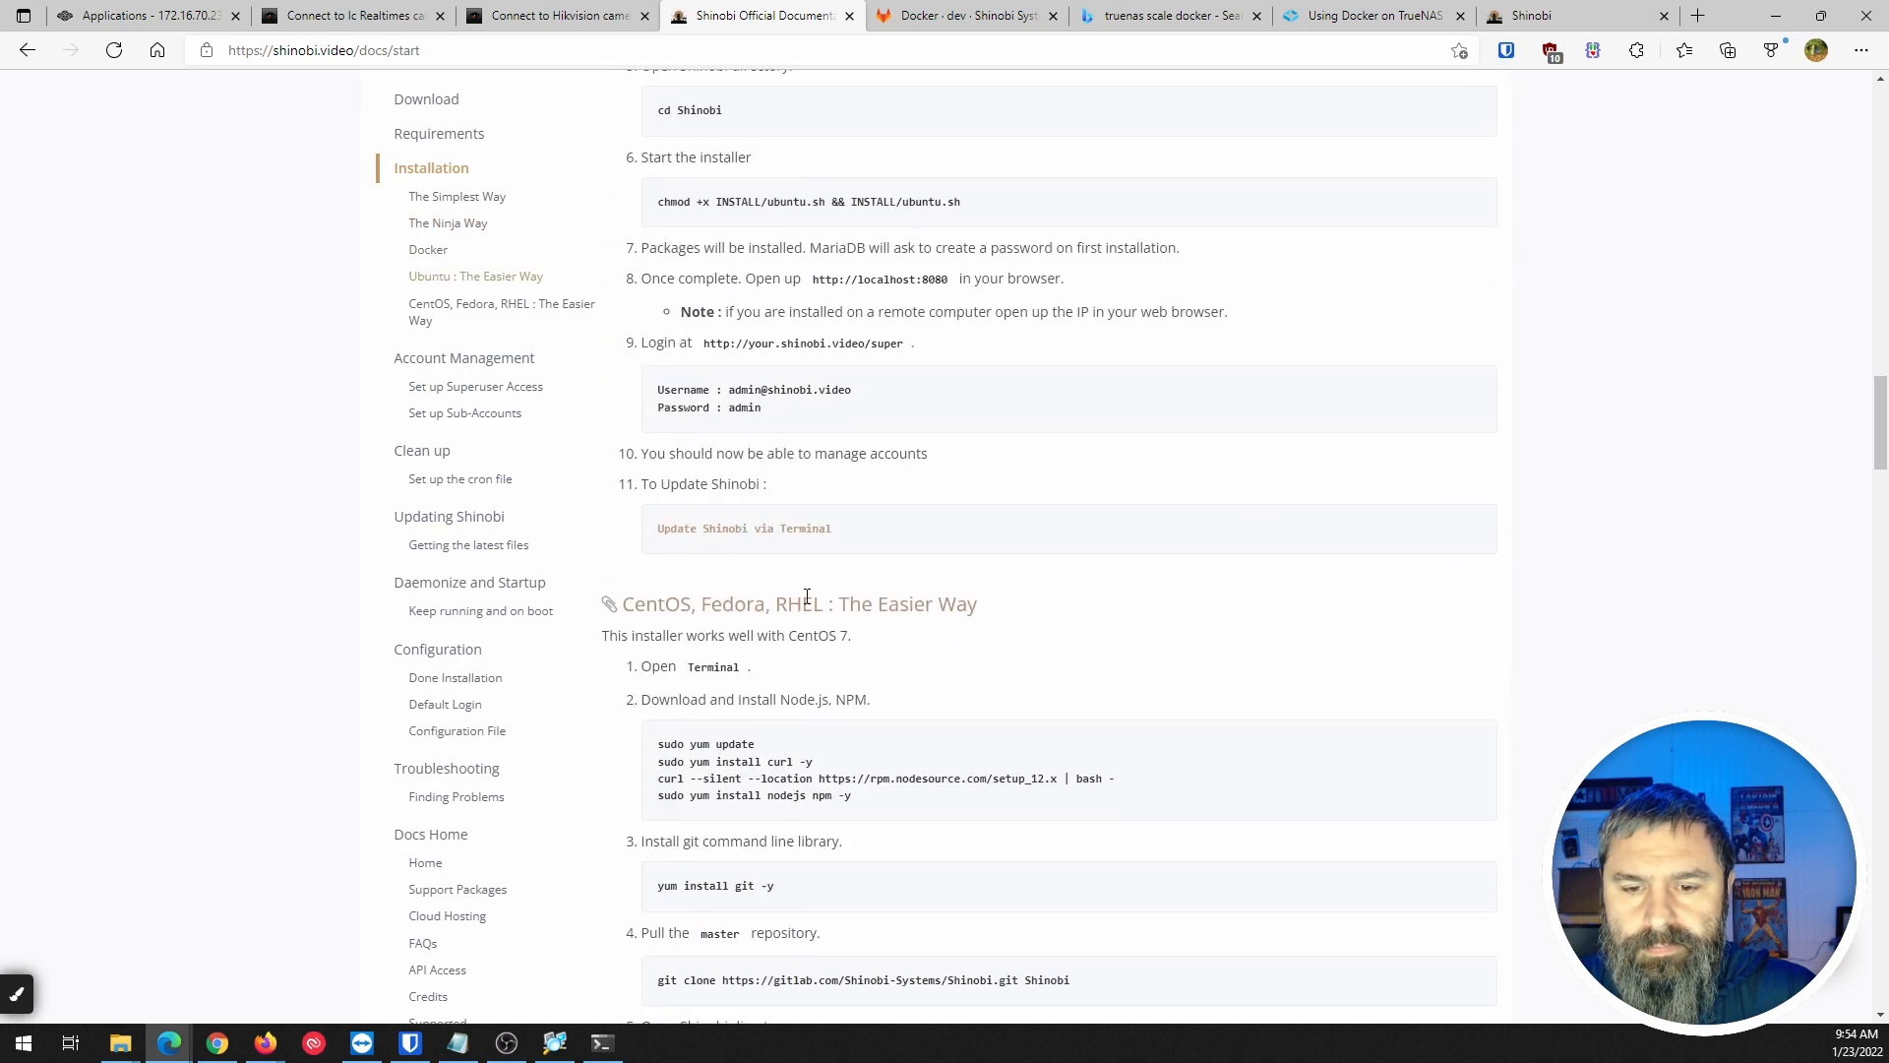
scroll(808, 604, "down", 6)
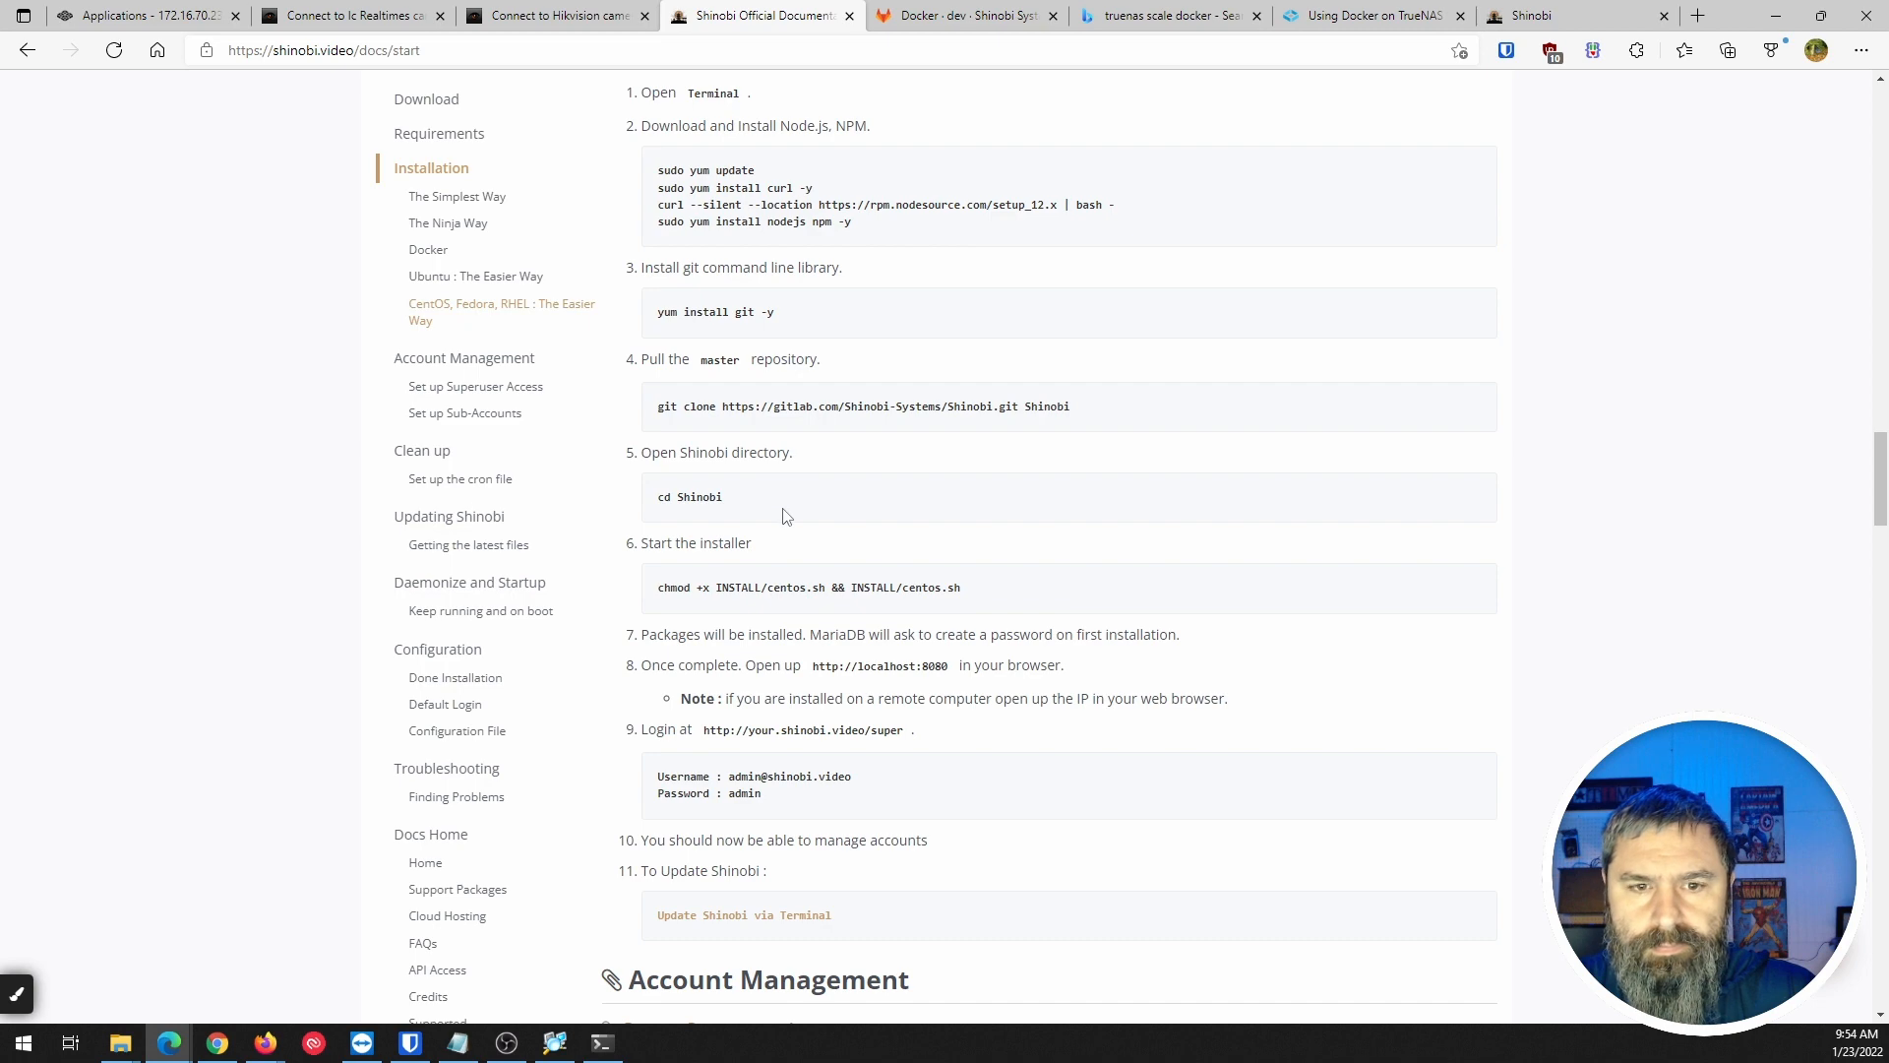
scroll(786, 516, "down", 3)
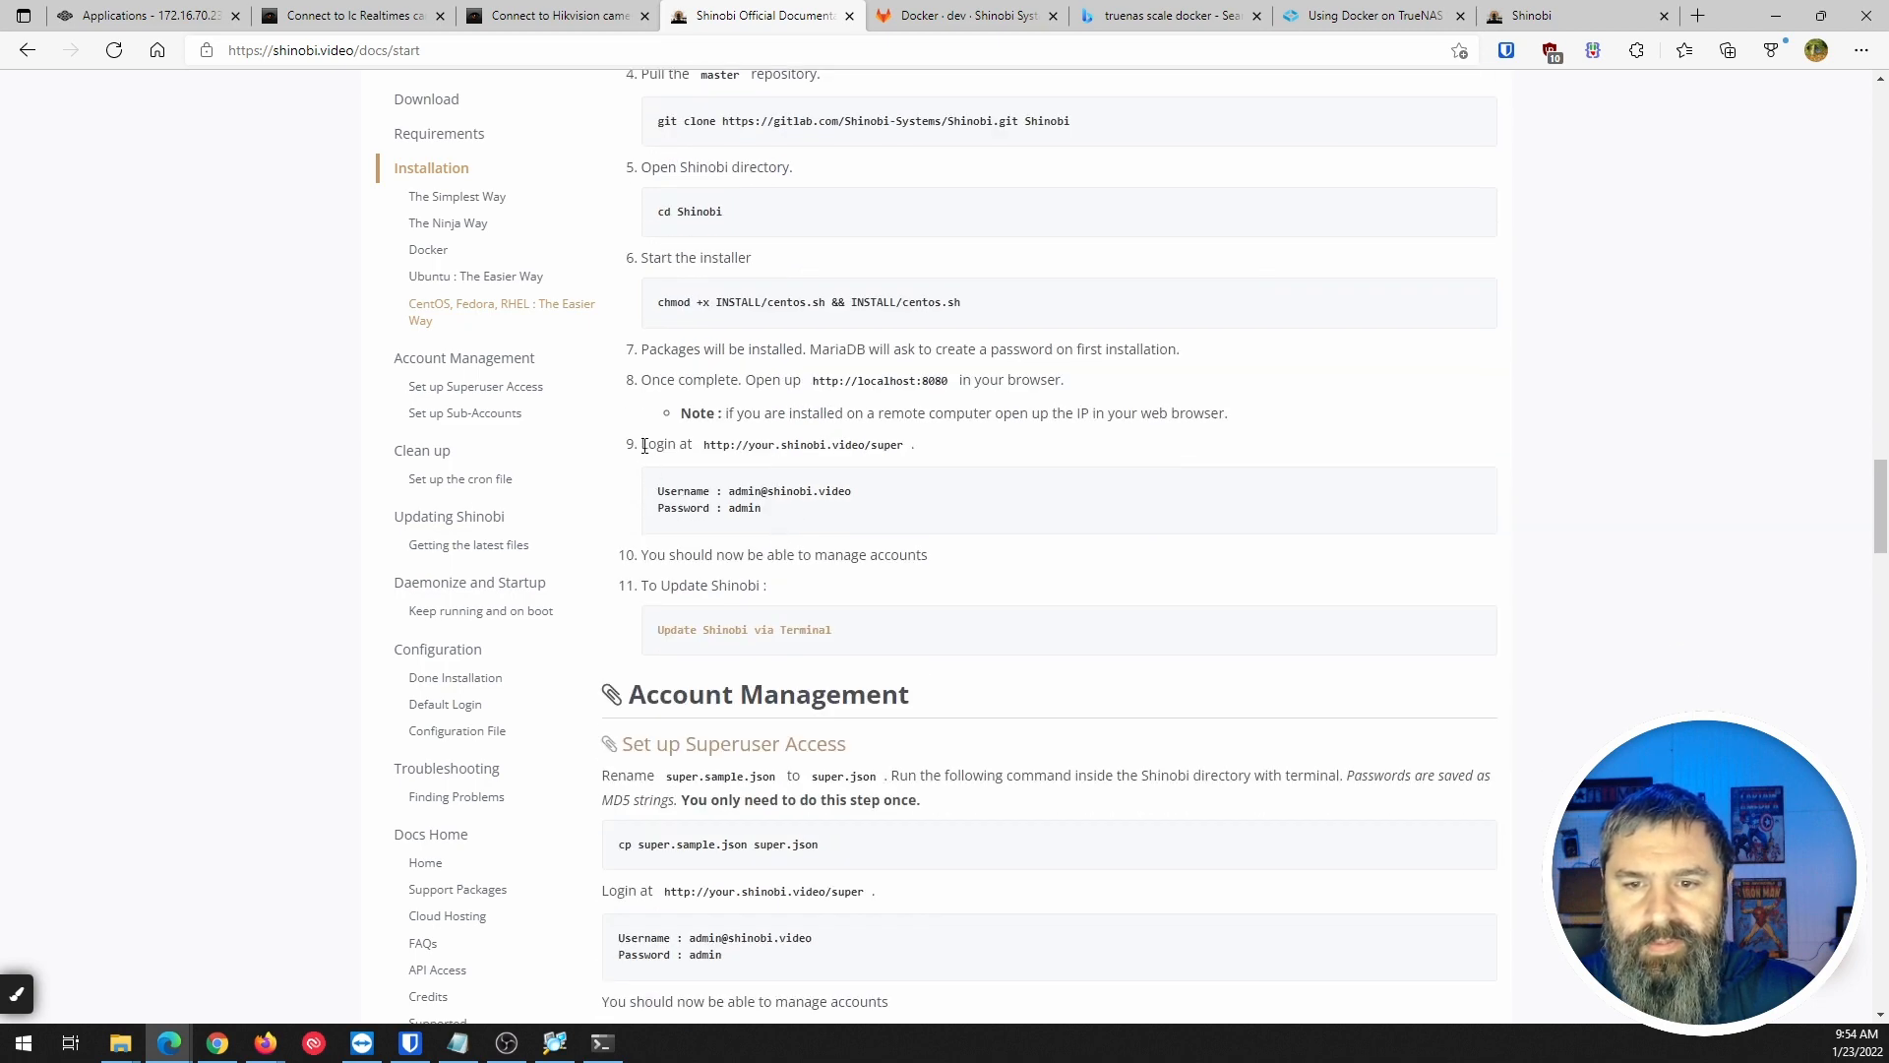
left_click_drag(676, 495, 843, 515)
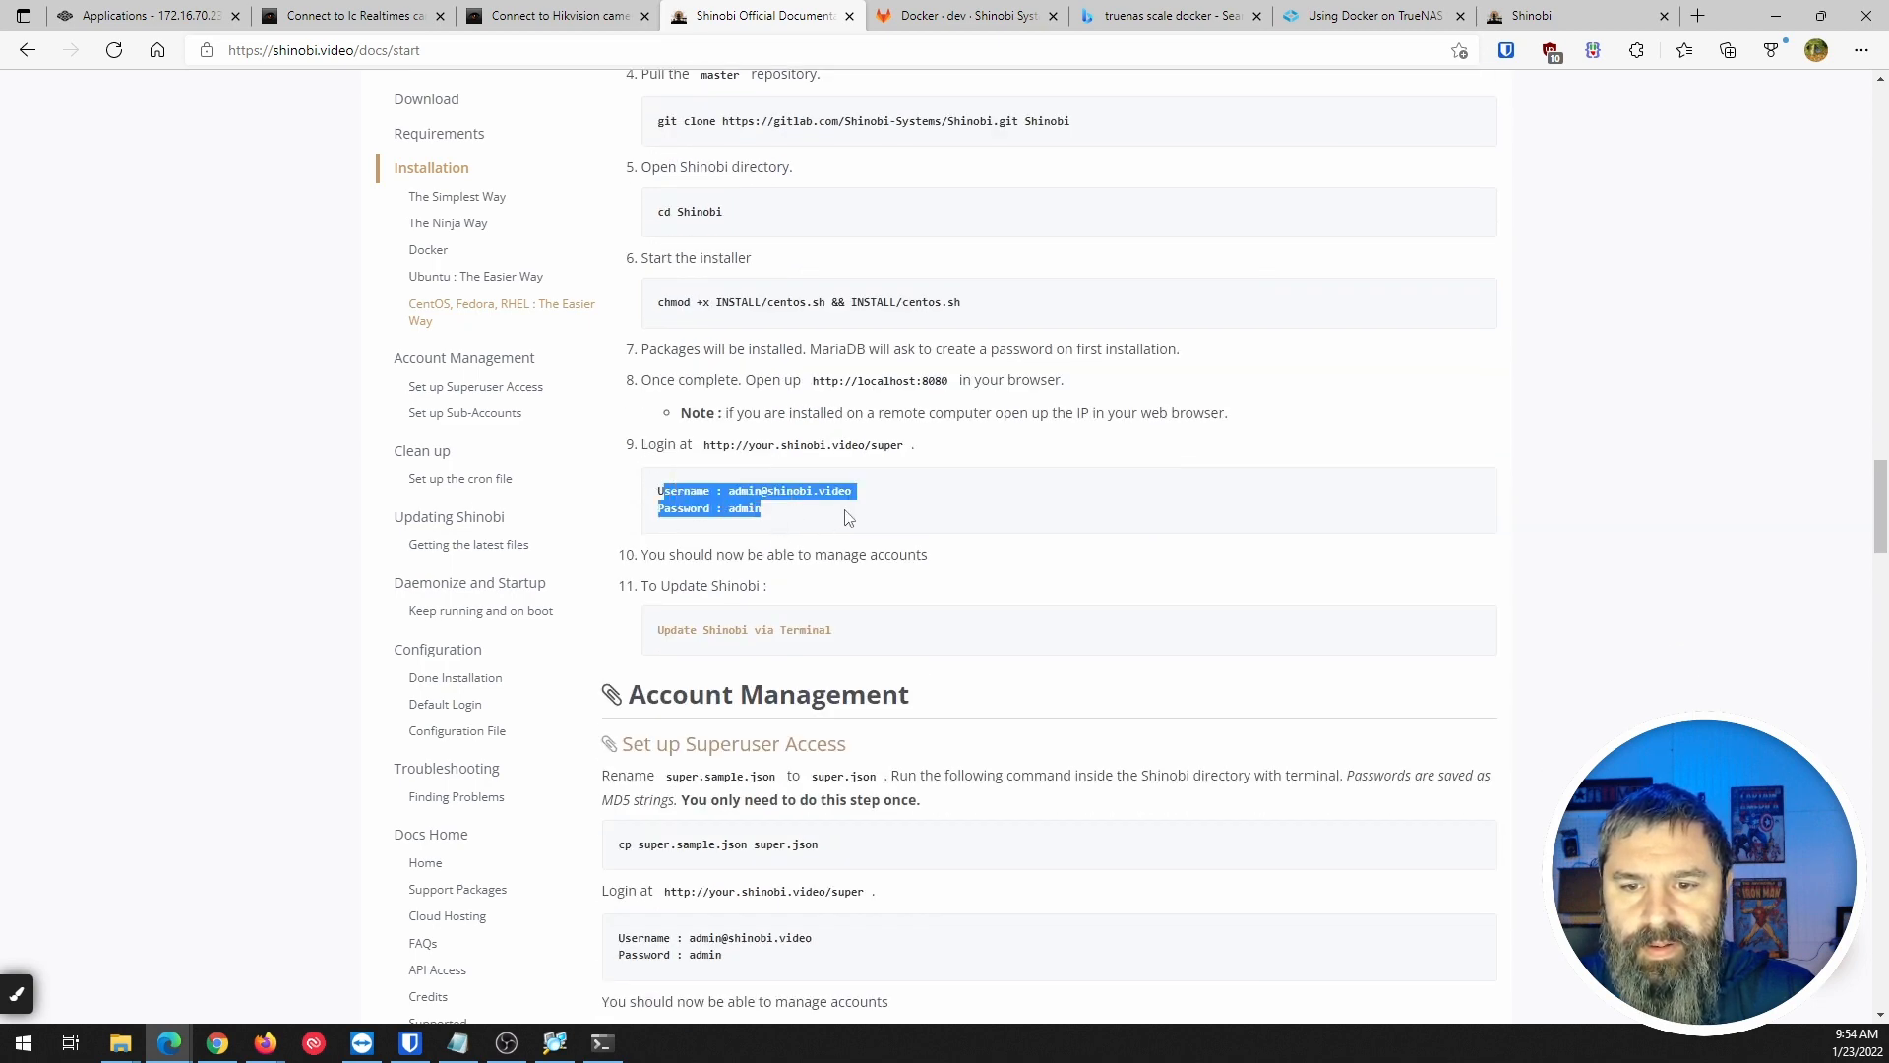
left_click(846, 516)
left_click_drag(732, 489, 838, 490)
left_click(732, 491)
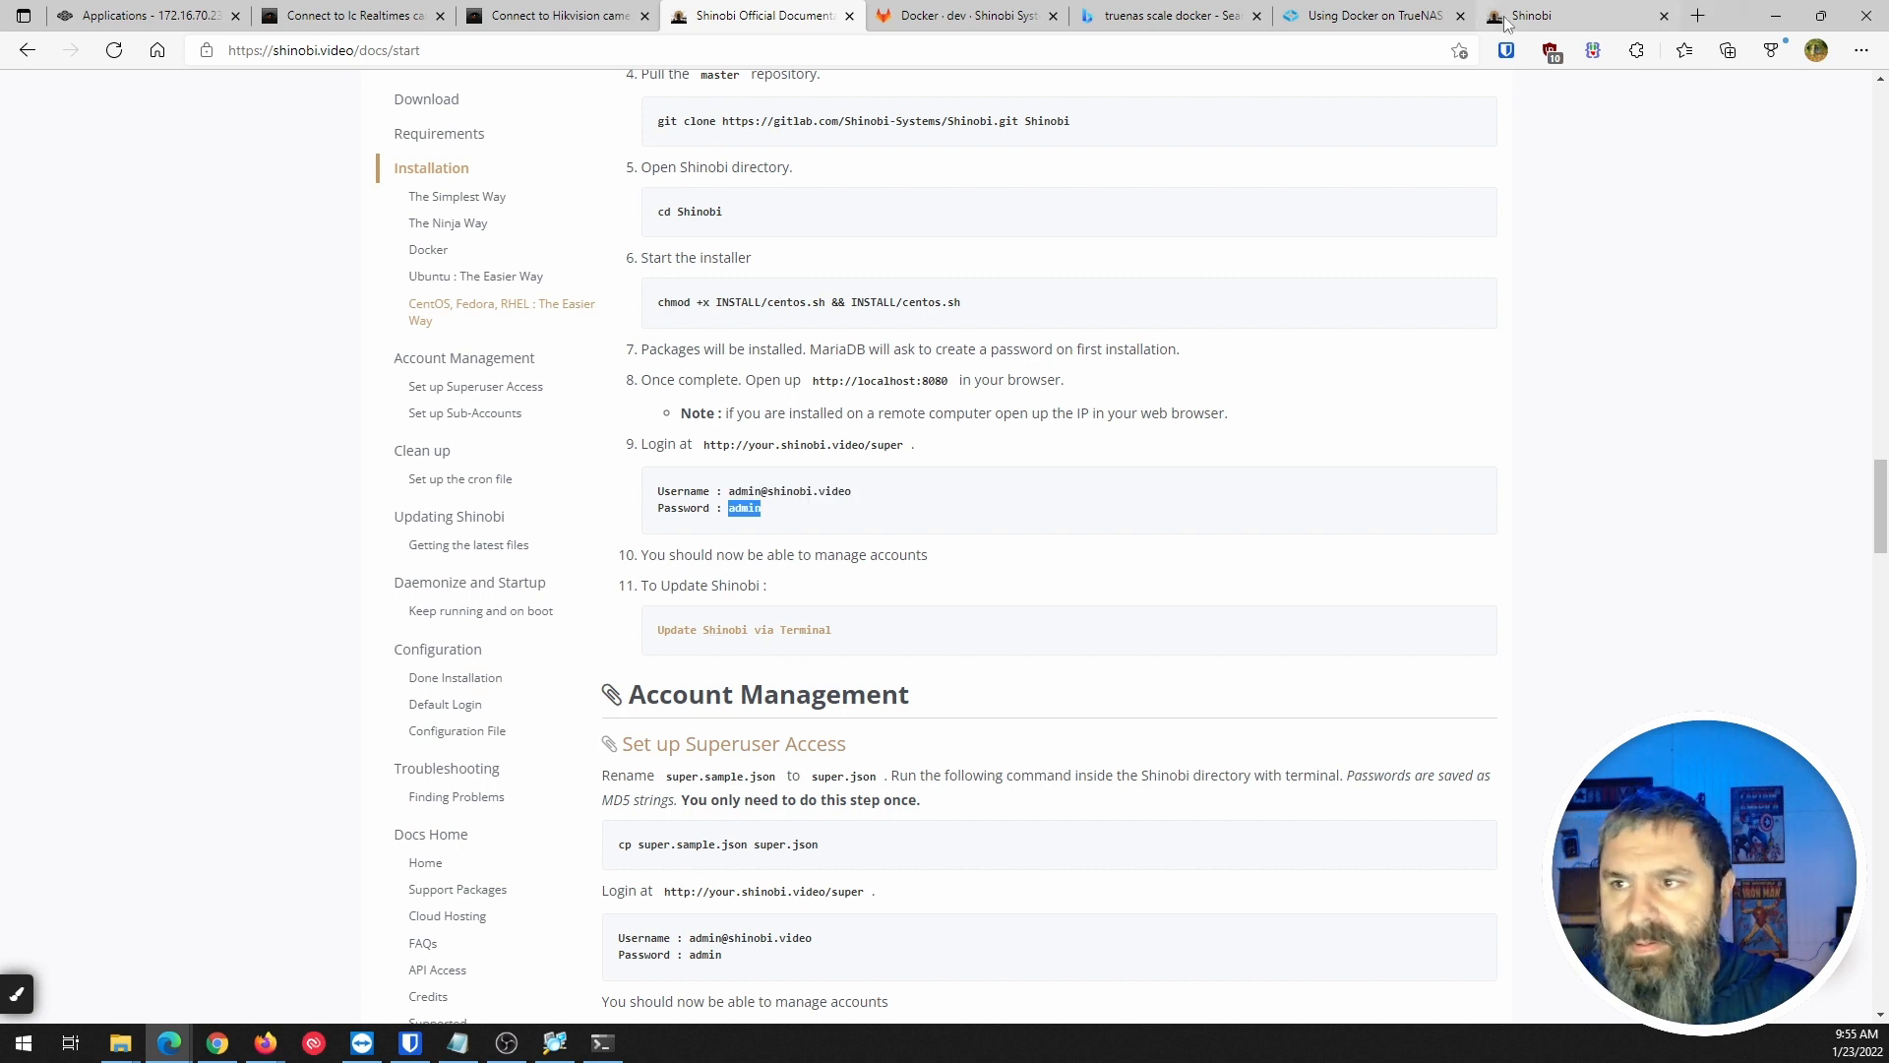
Log into the Shinobi superuser panel at /super with the default credentials, declining password saving.
left_click(1505, 17)
left_click_drag(434, 50, 574, 50)
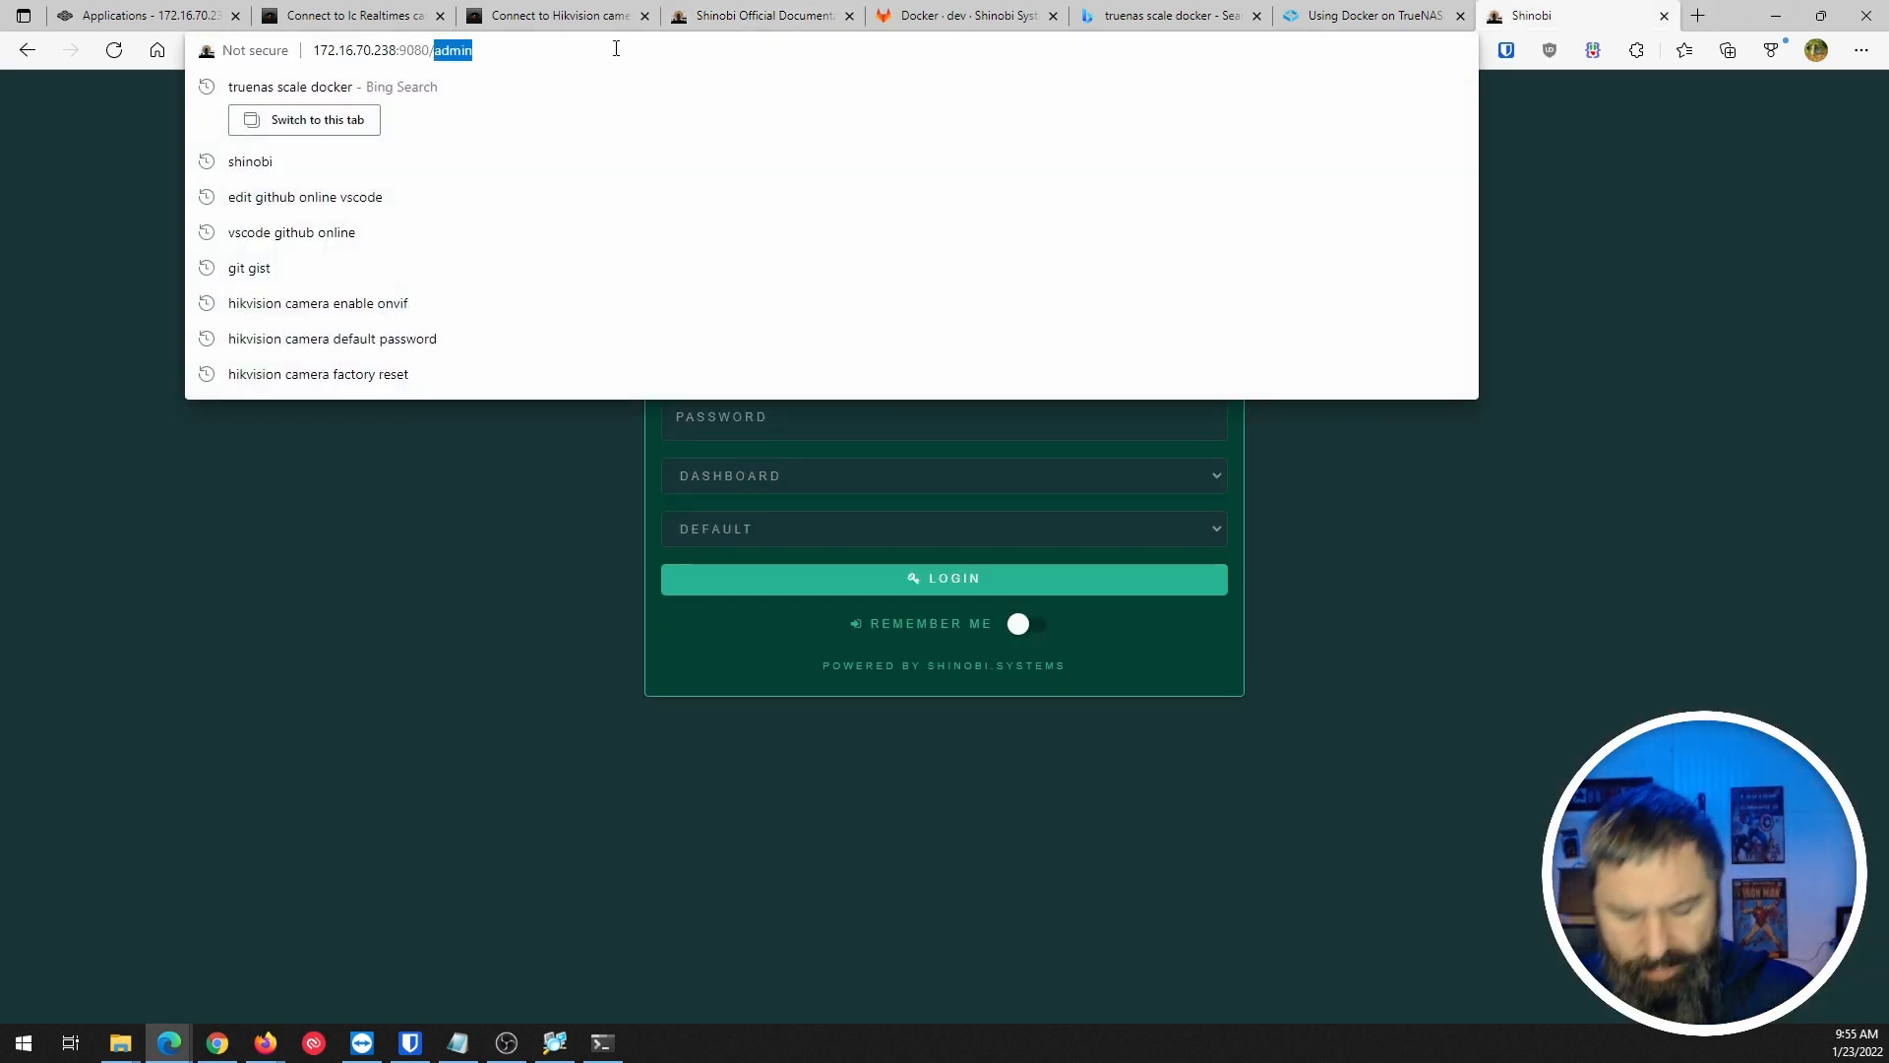
type("super")
key("Return")
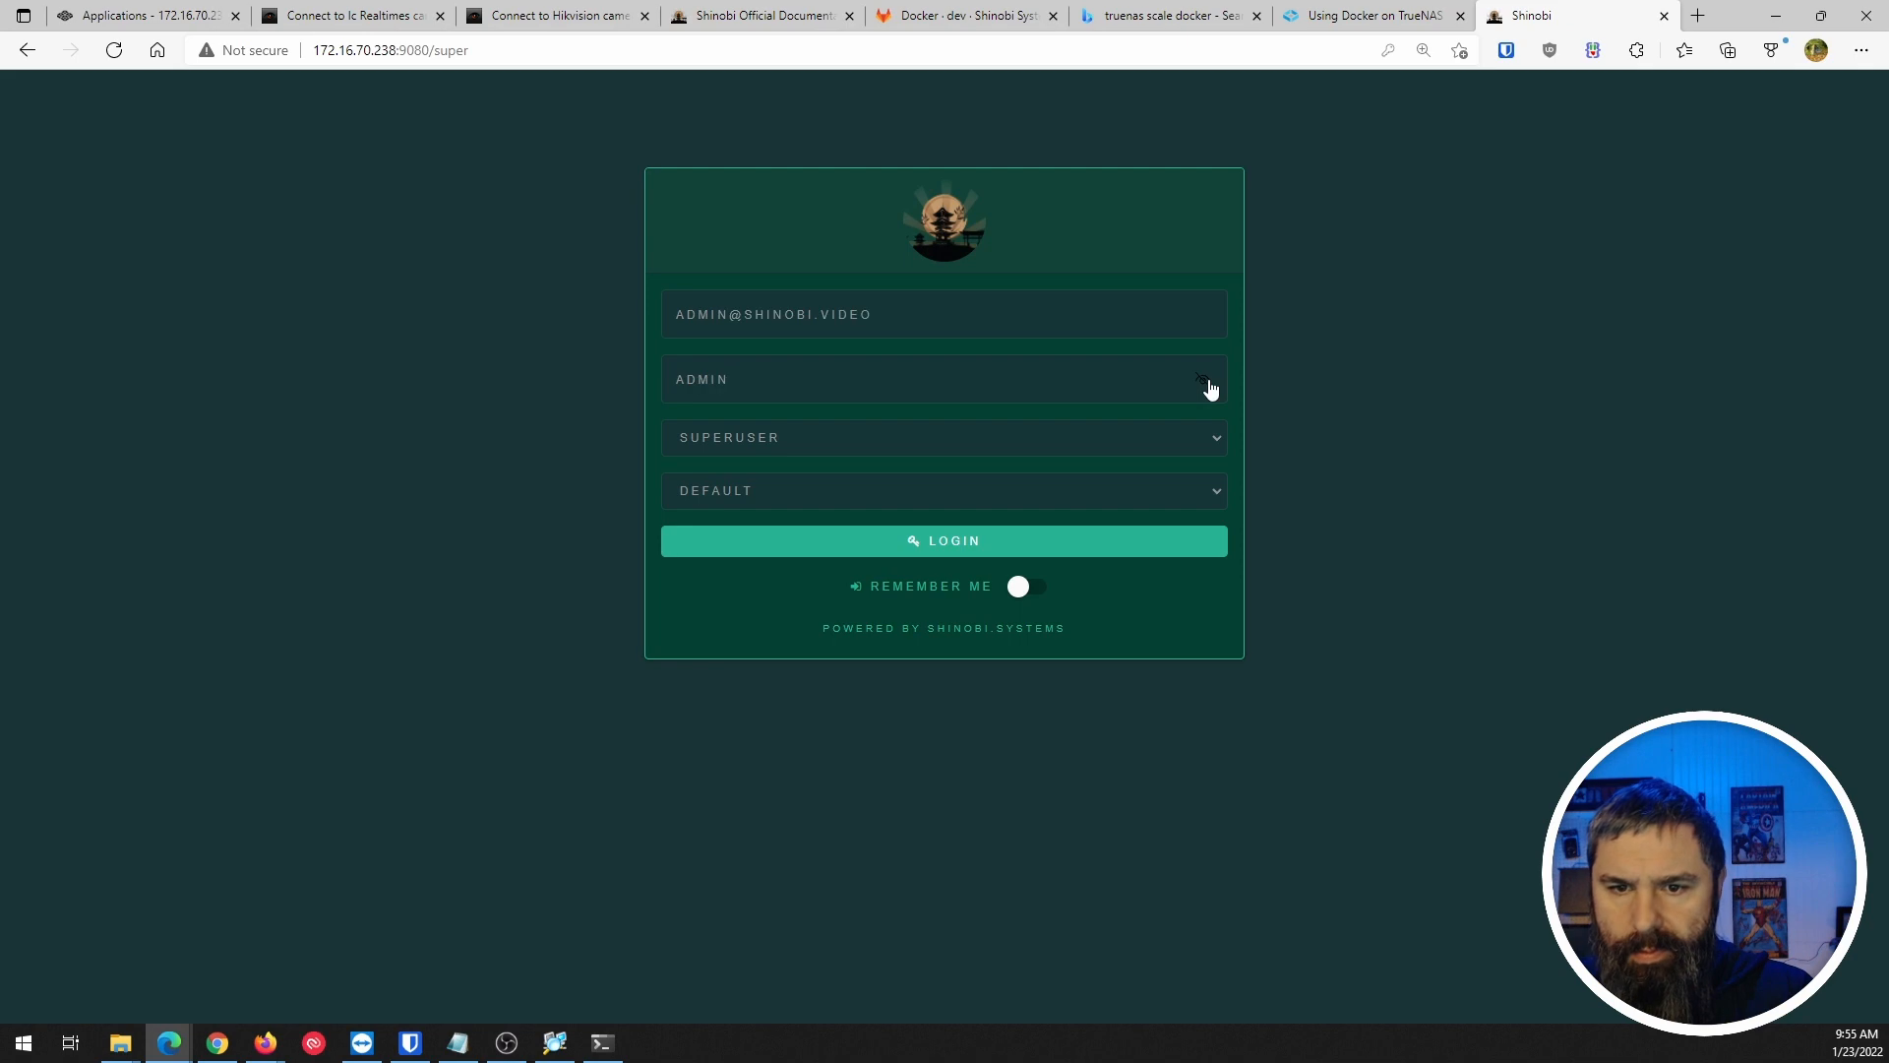
left_click(984, 542)
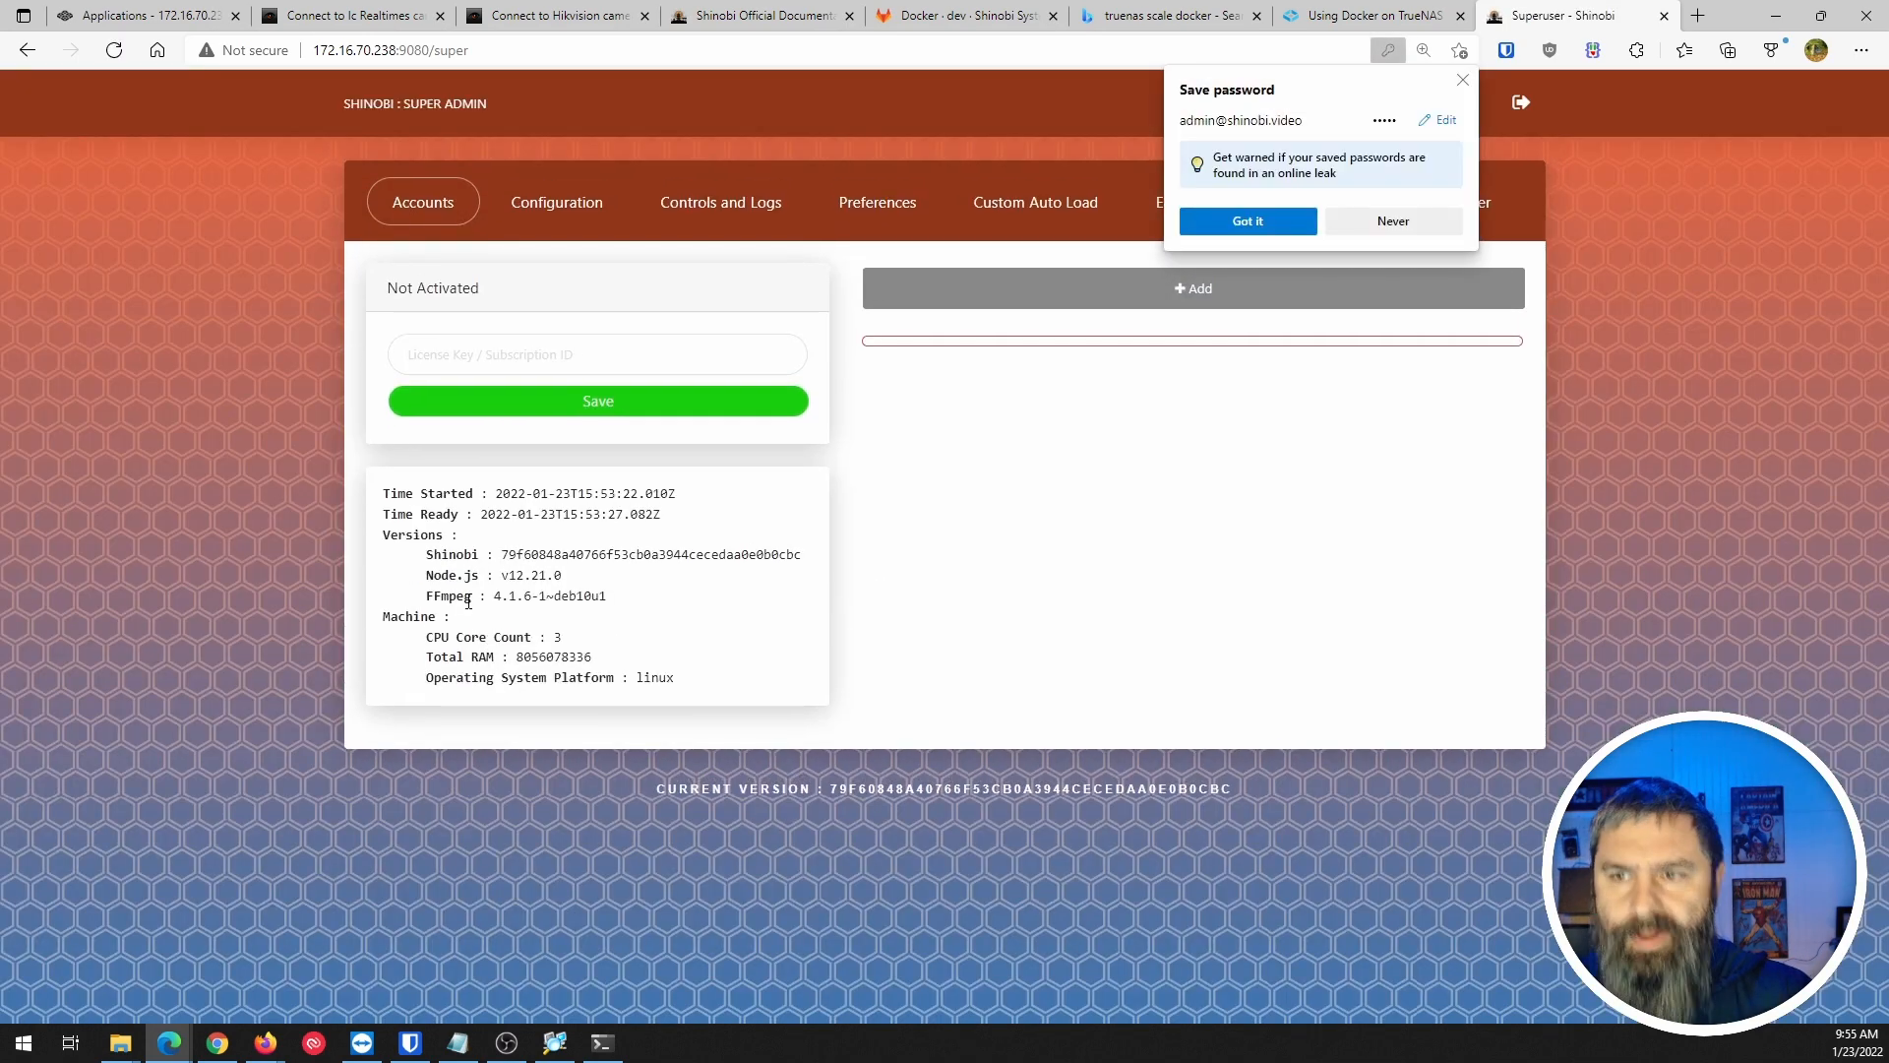
left_click(1391, 221)
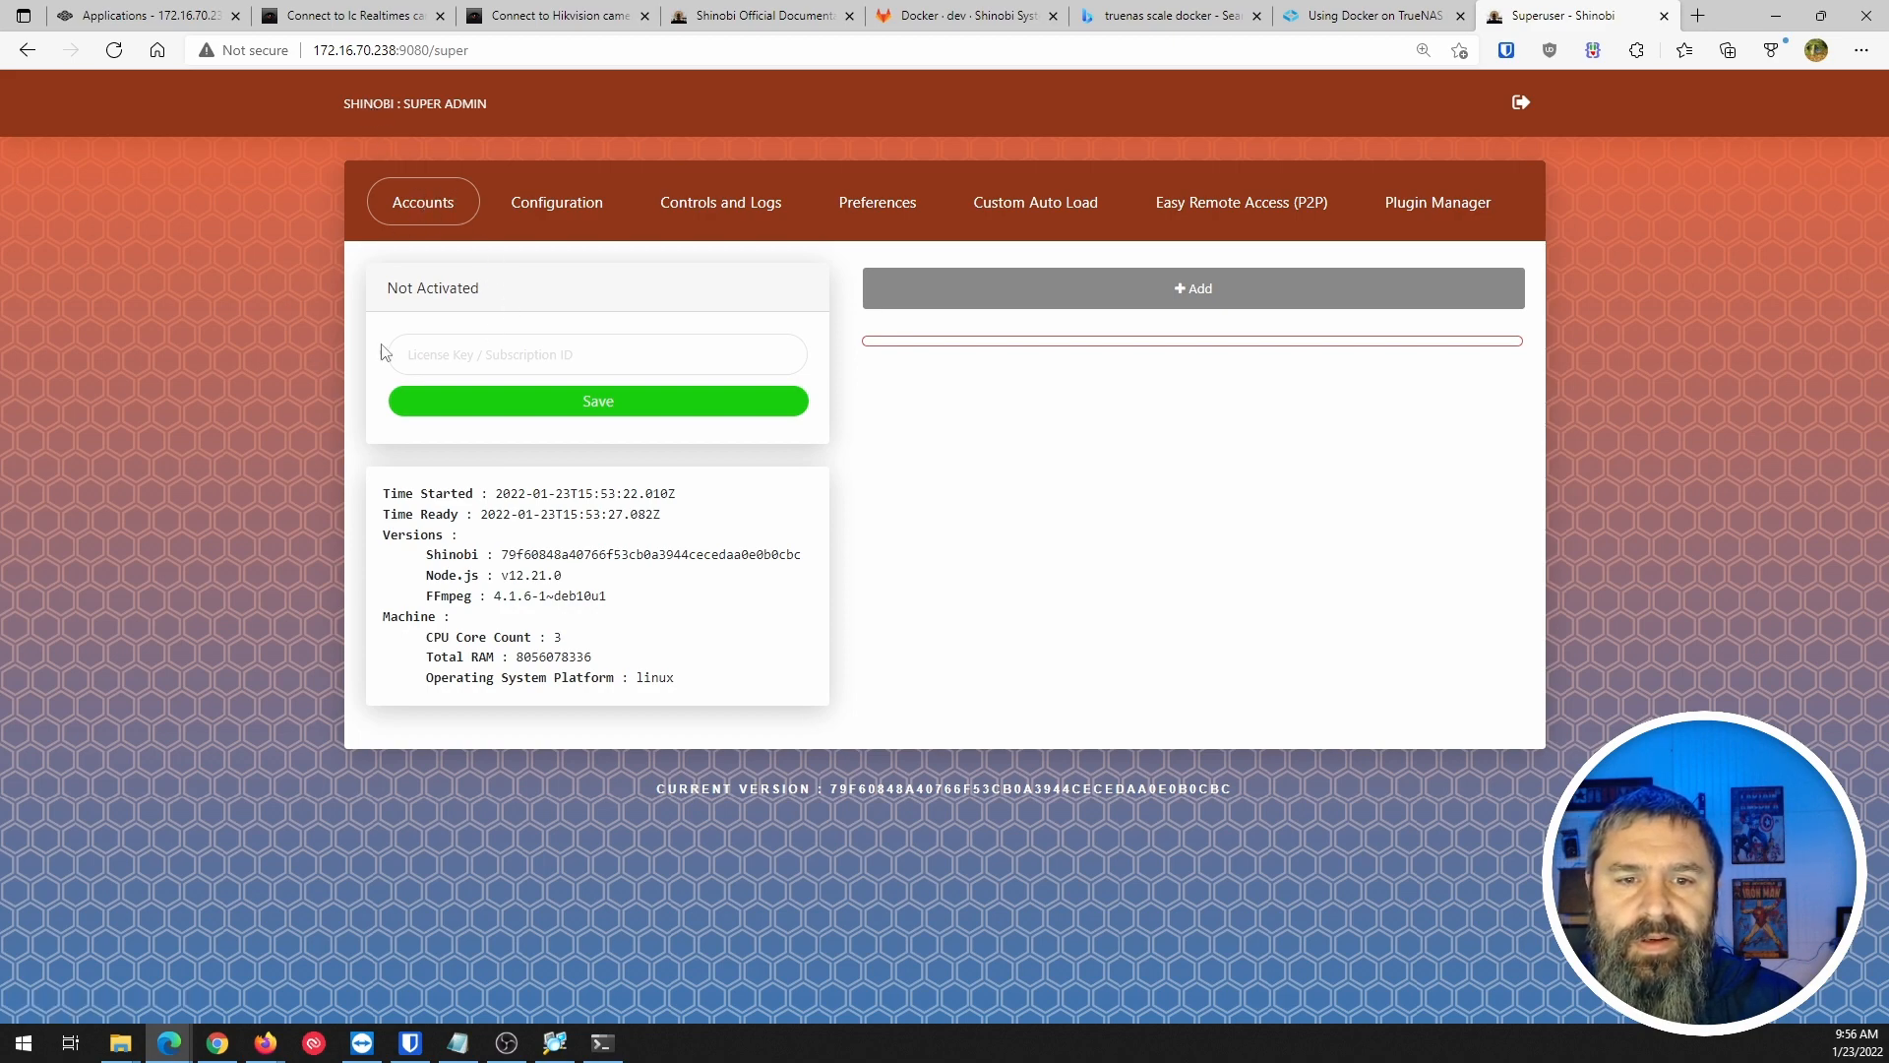
Add a new user account with its e-mail and password, save it, and log out.
left_click(1205, 292)
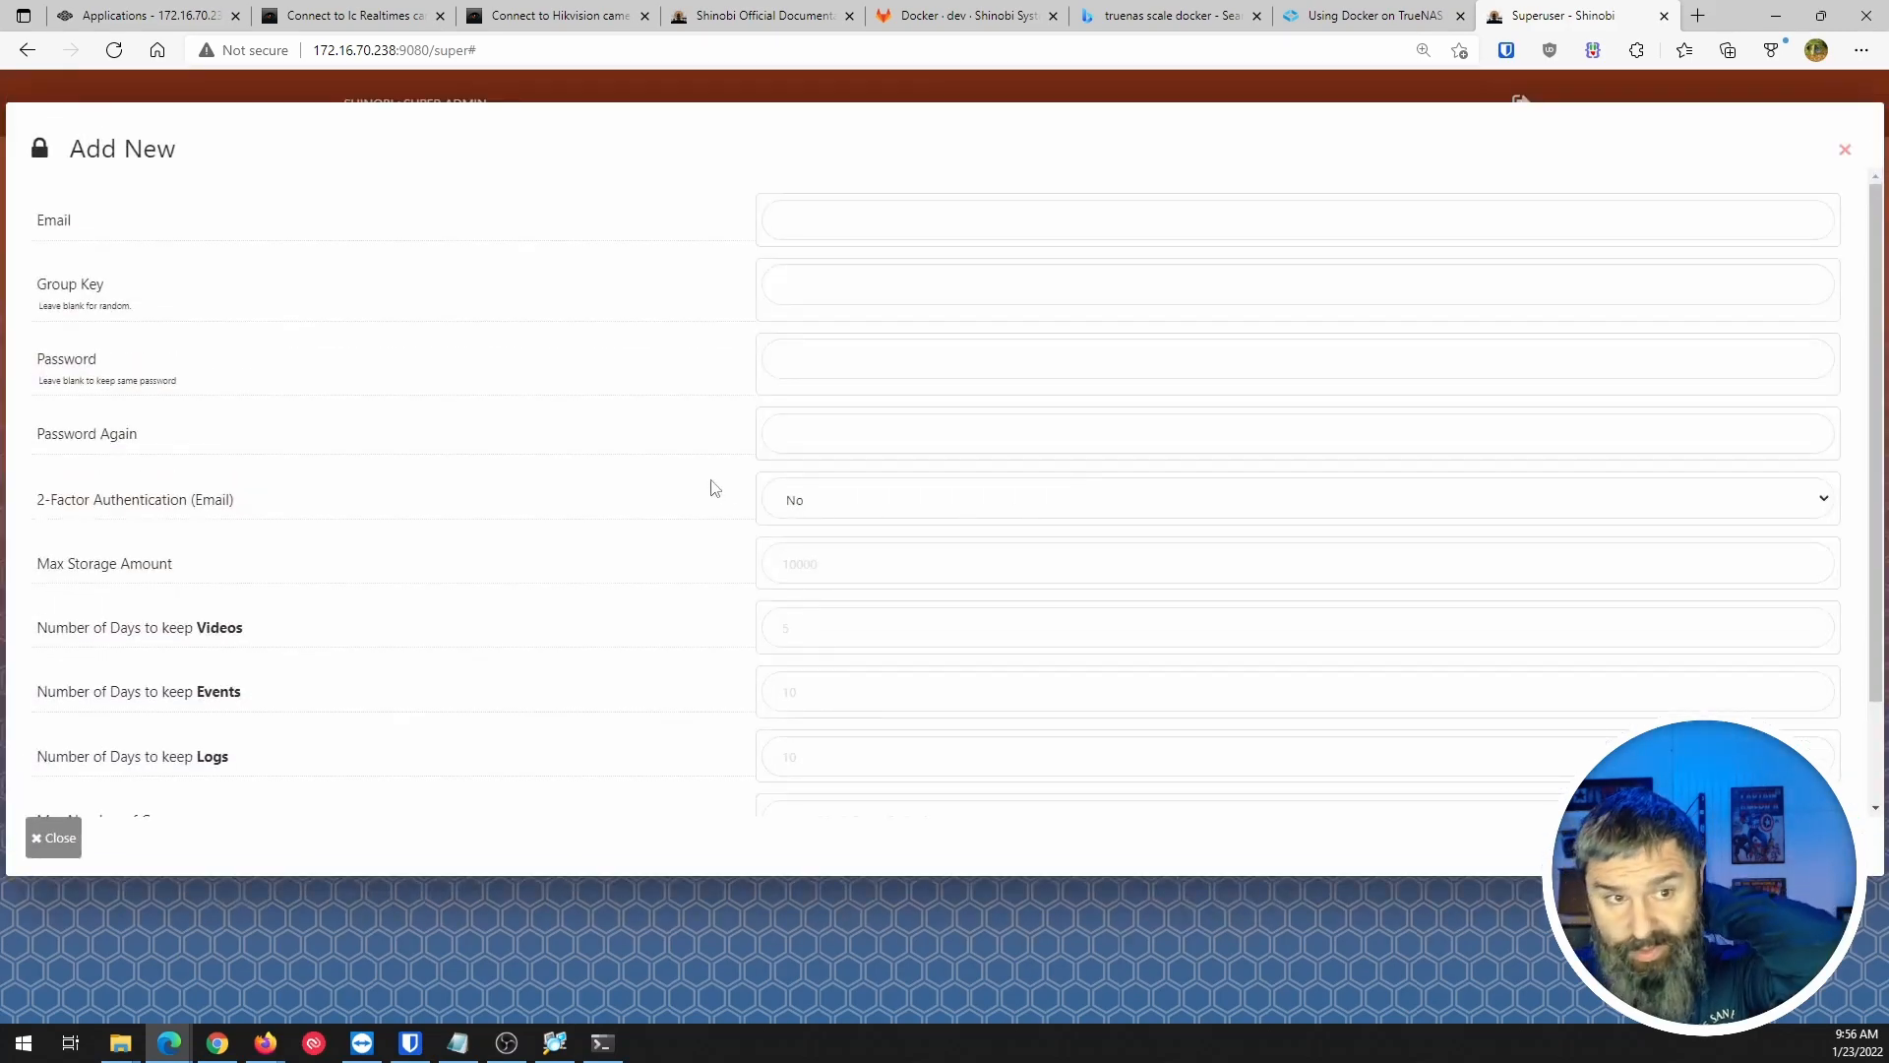
left_click(831, 220)
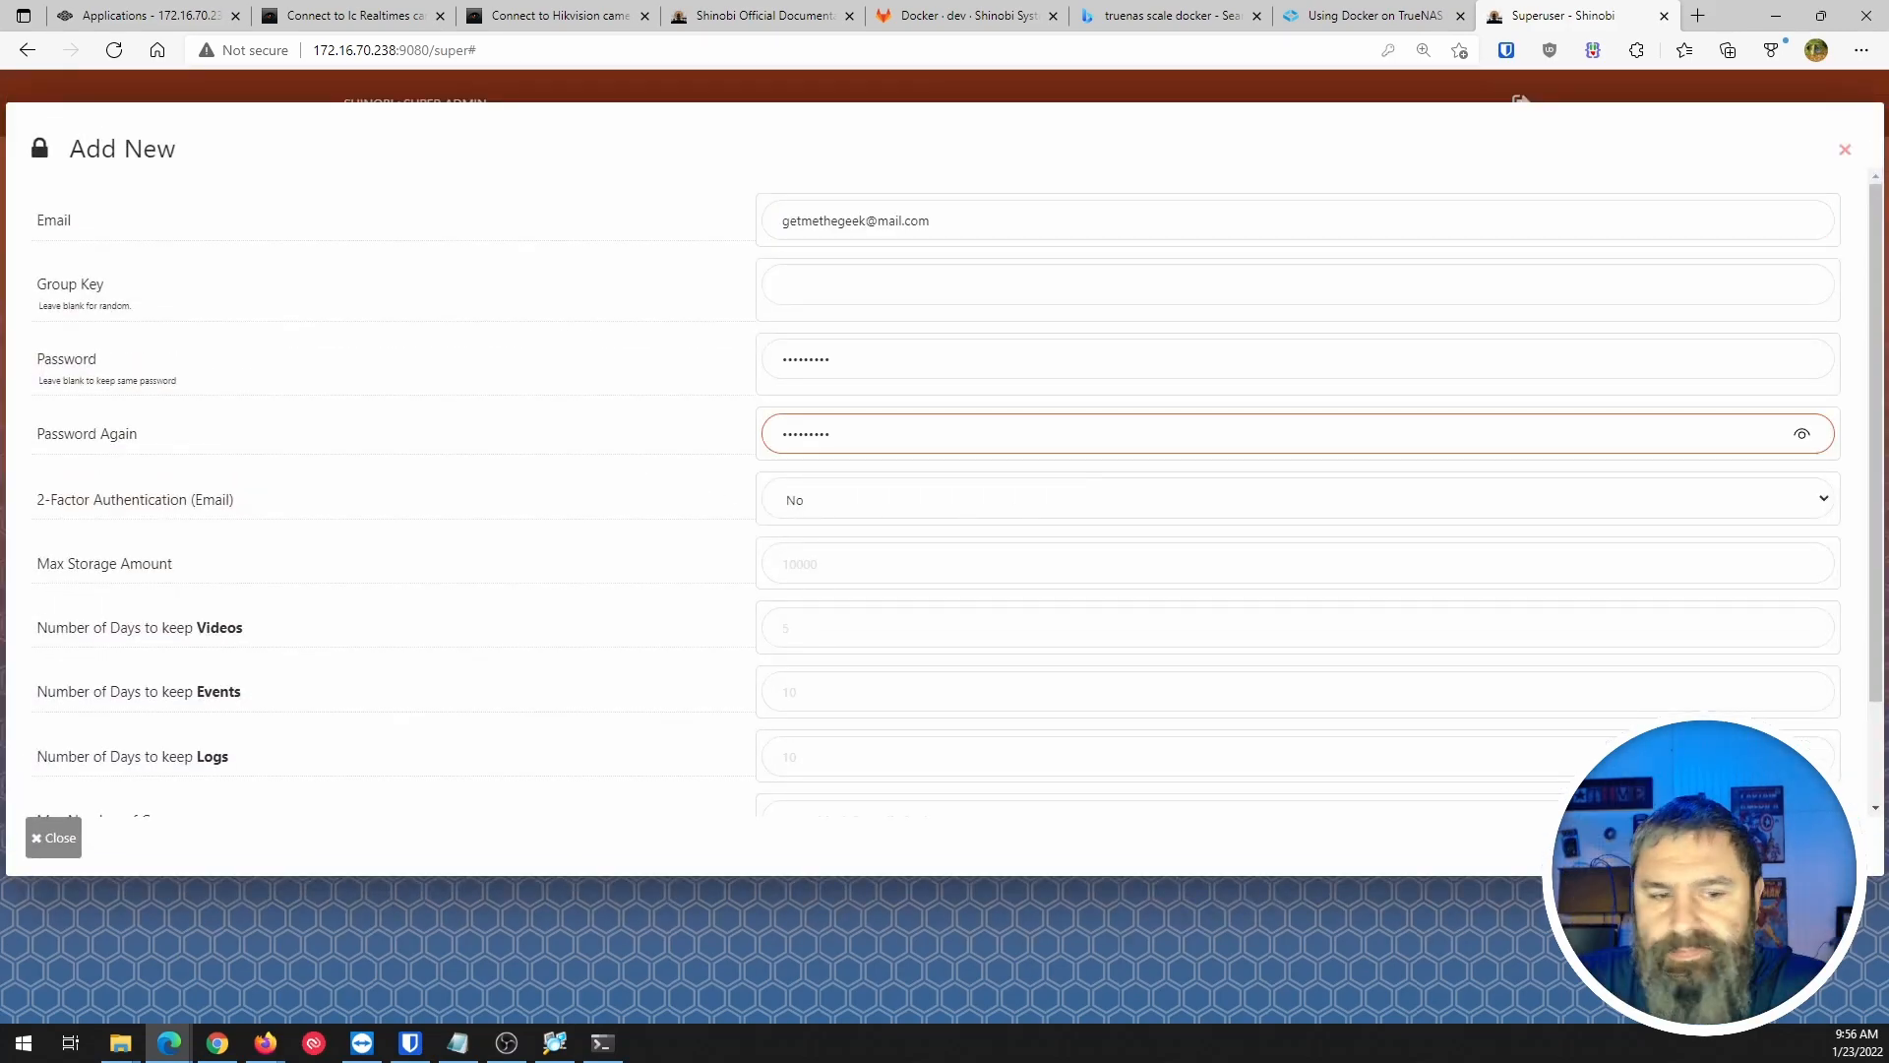
key("Return")
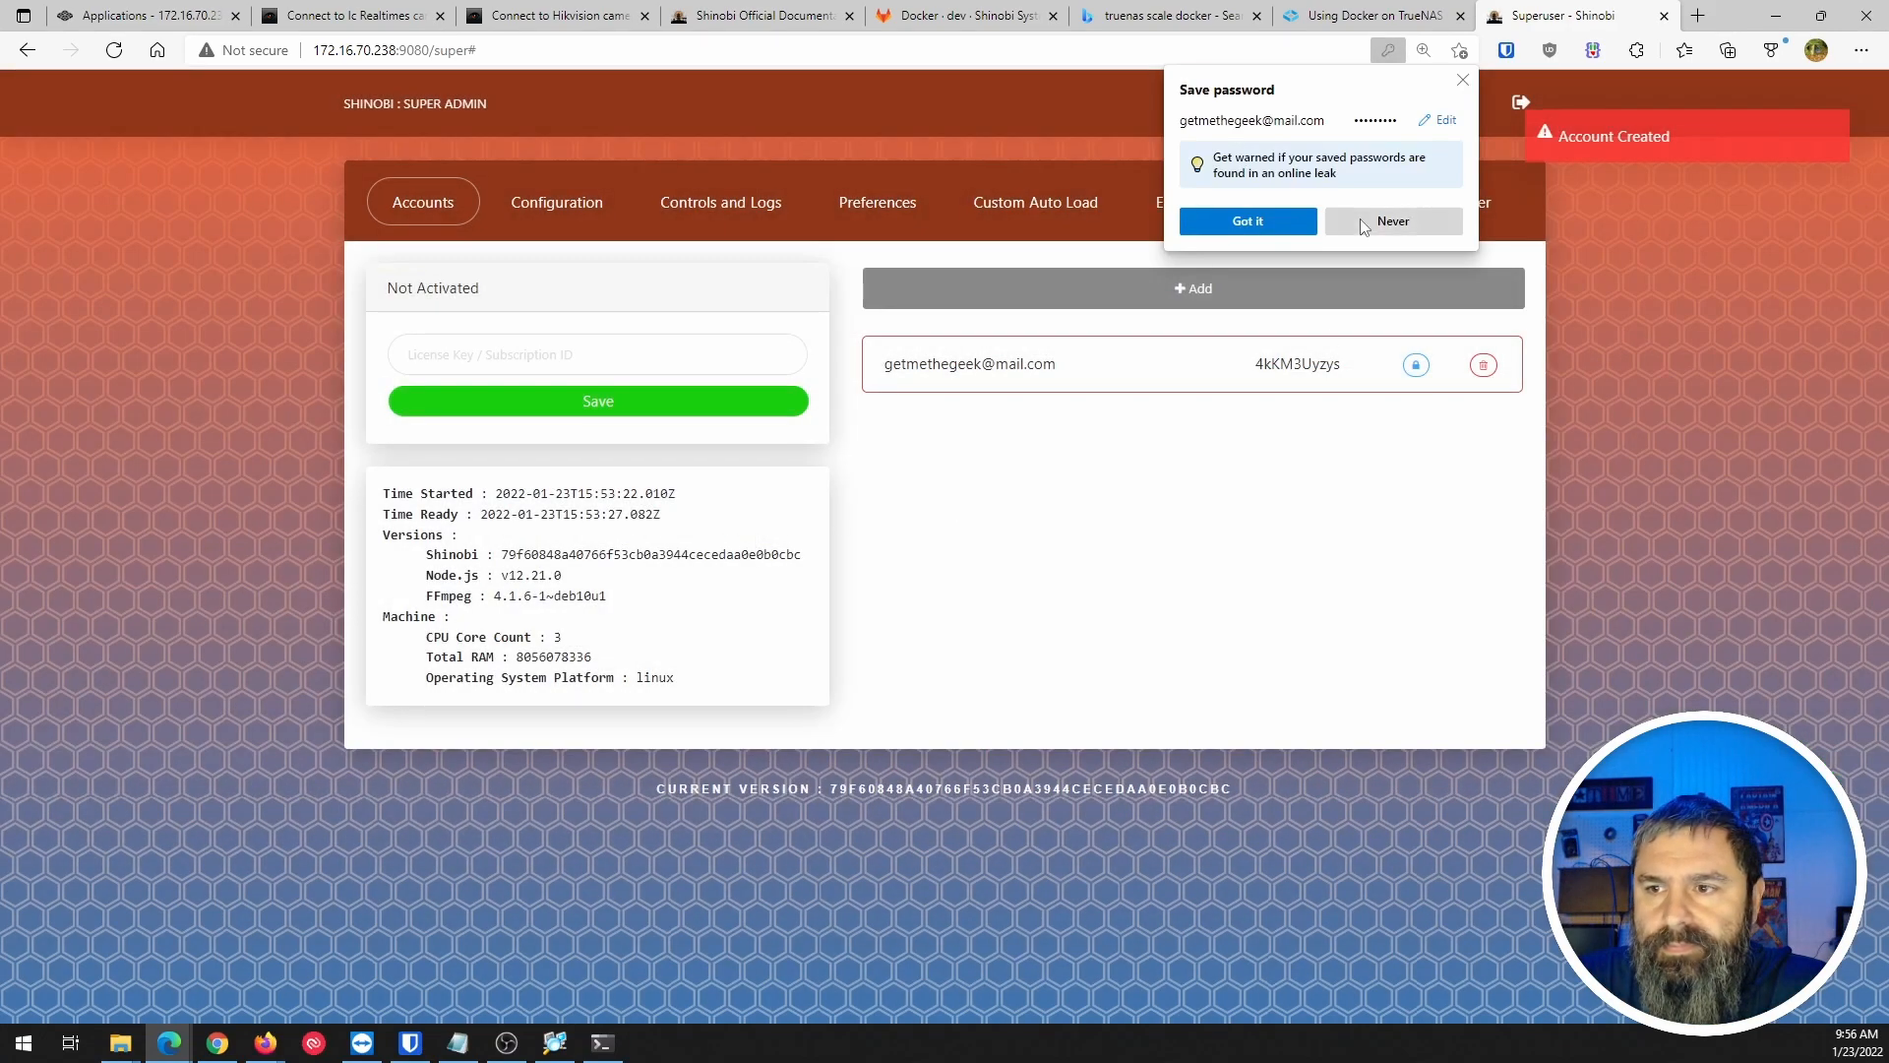
left_click(1366, 221)
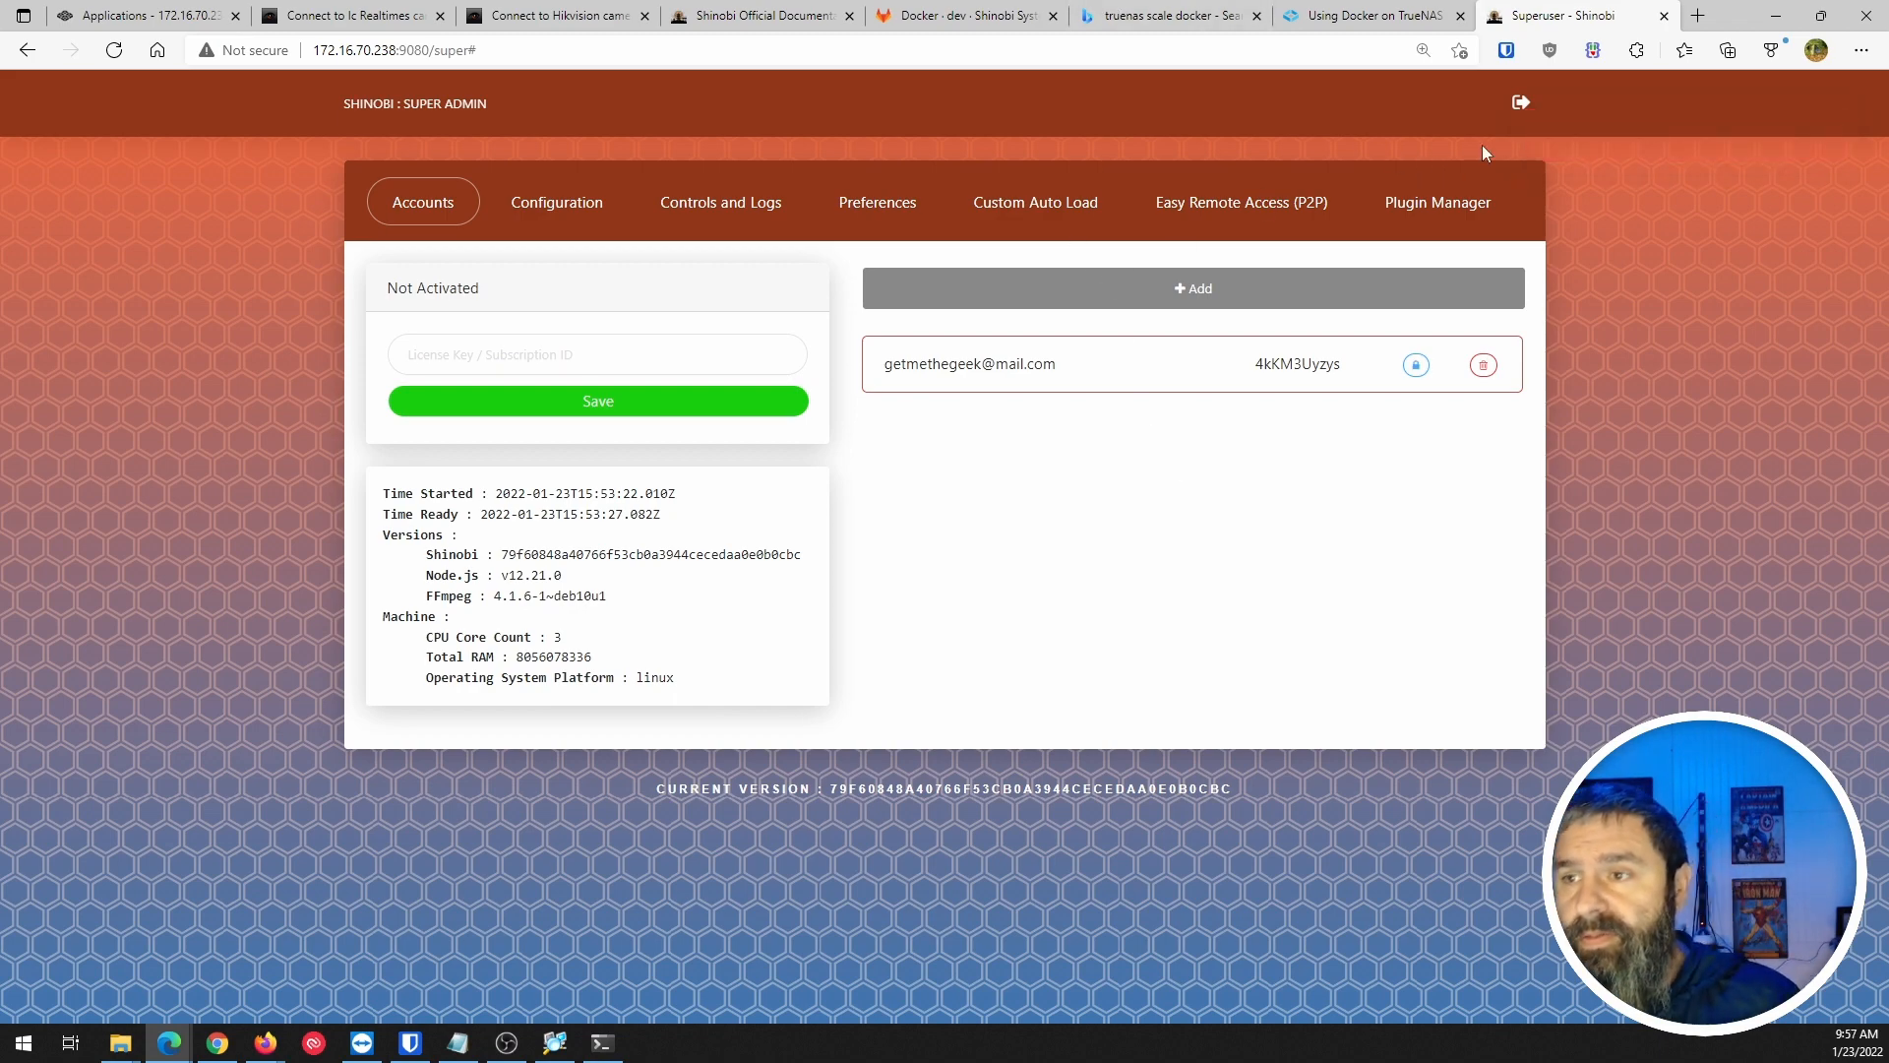
left_click(1520, 102)
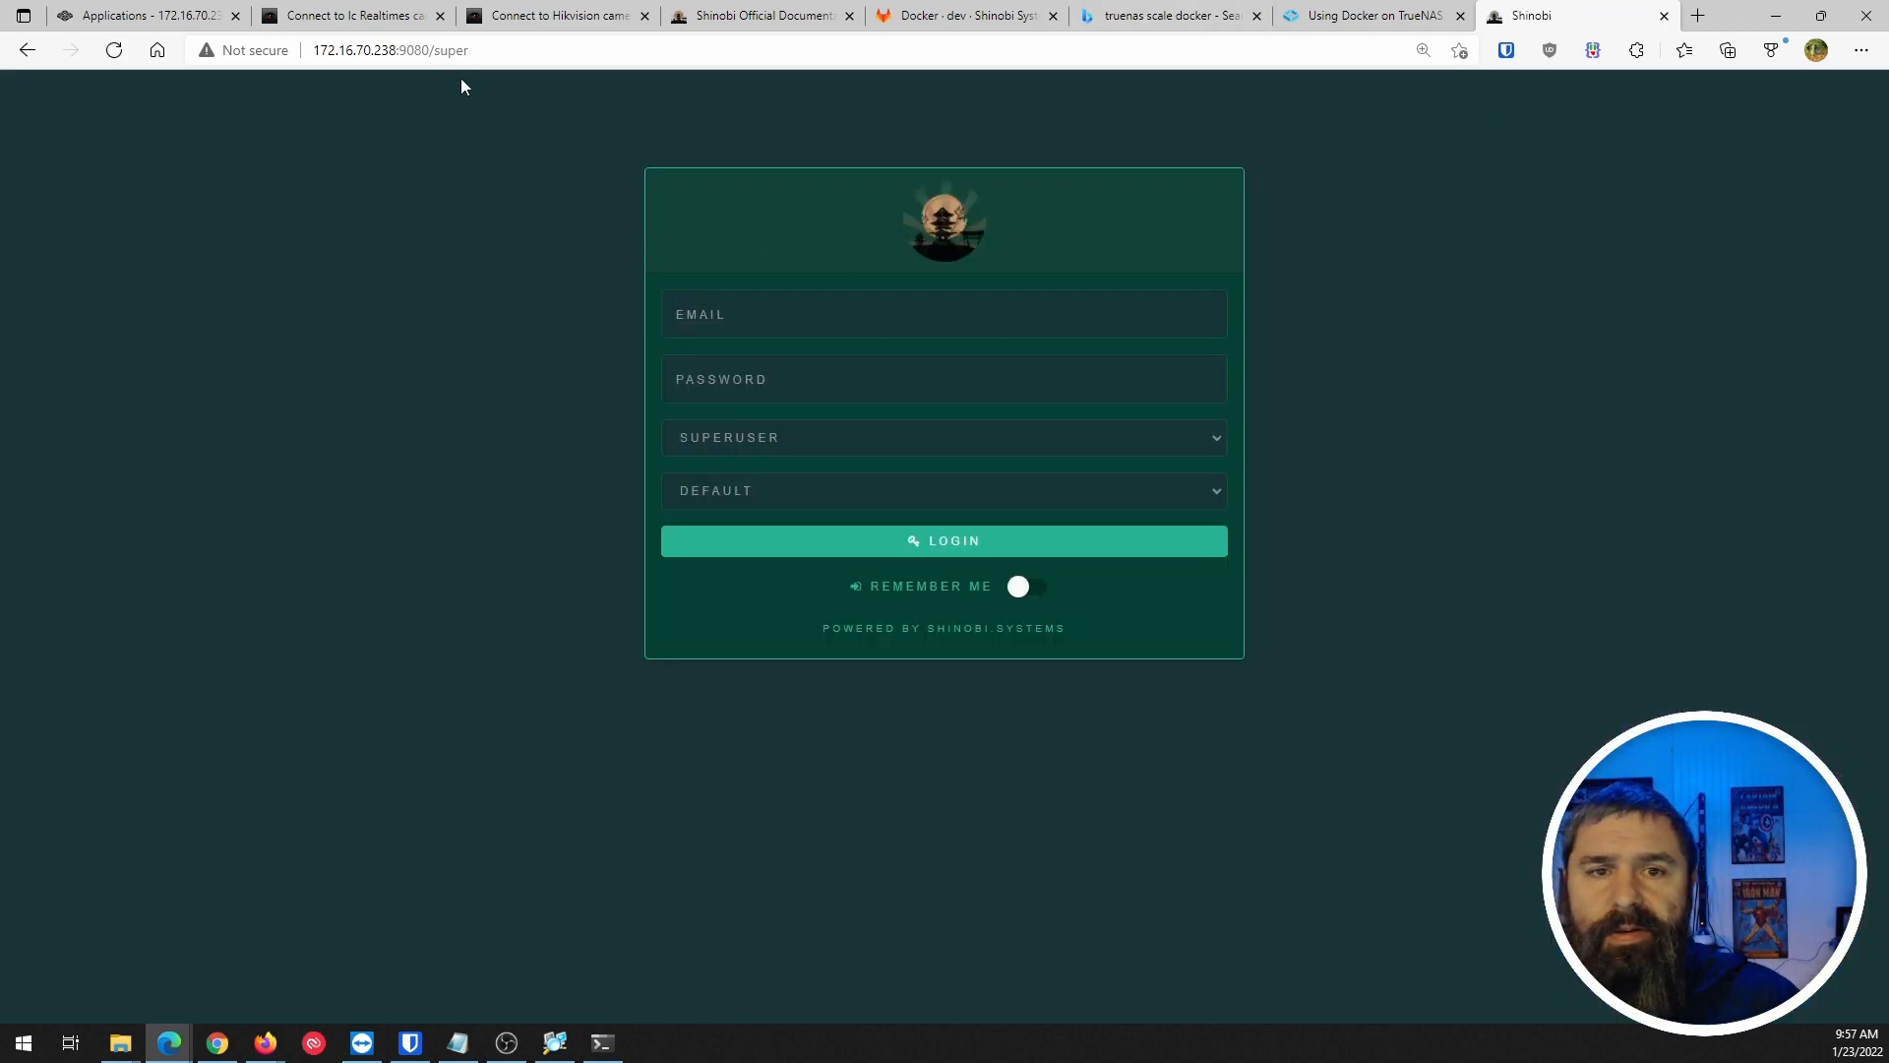
Drop /super from the address to load the regular Shinobi login page.
double_click(445, 51)
key("BackSpace")
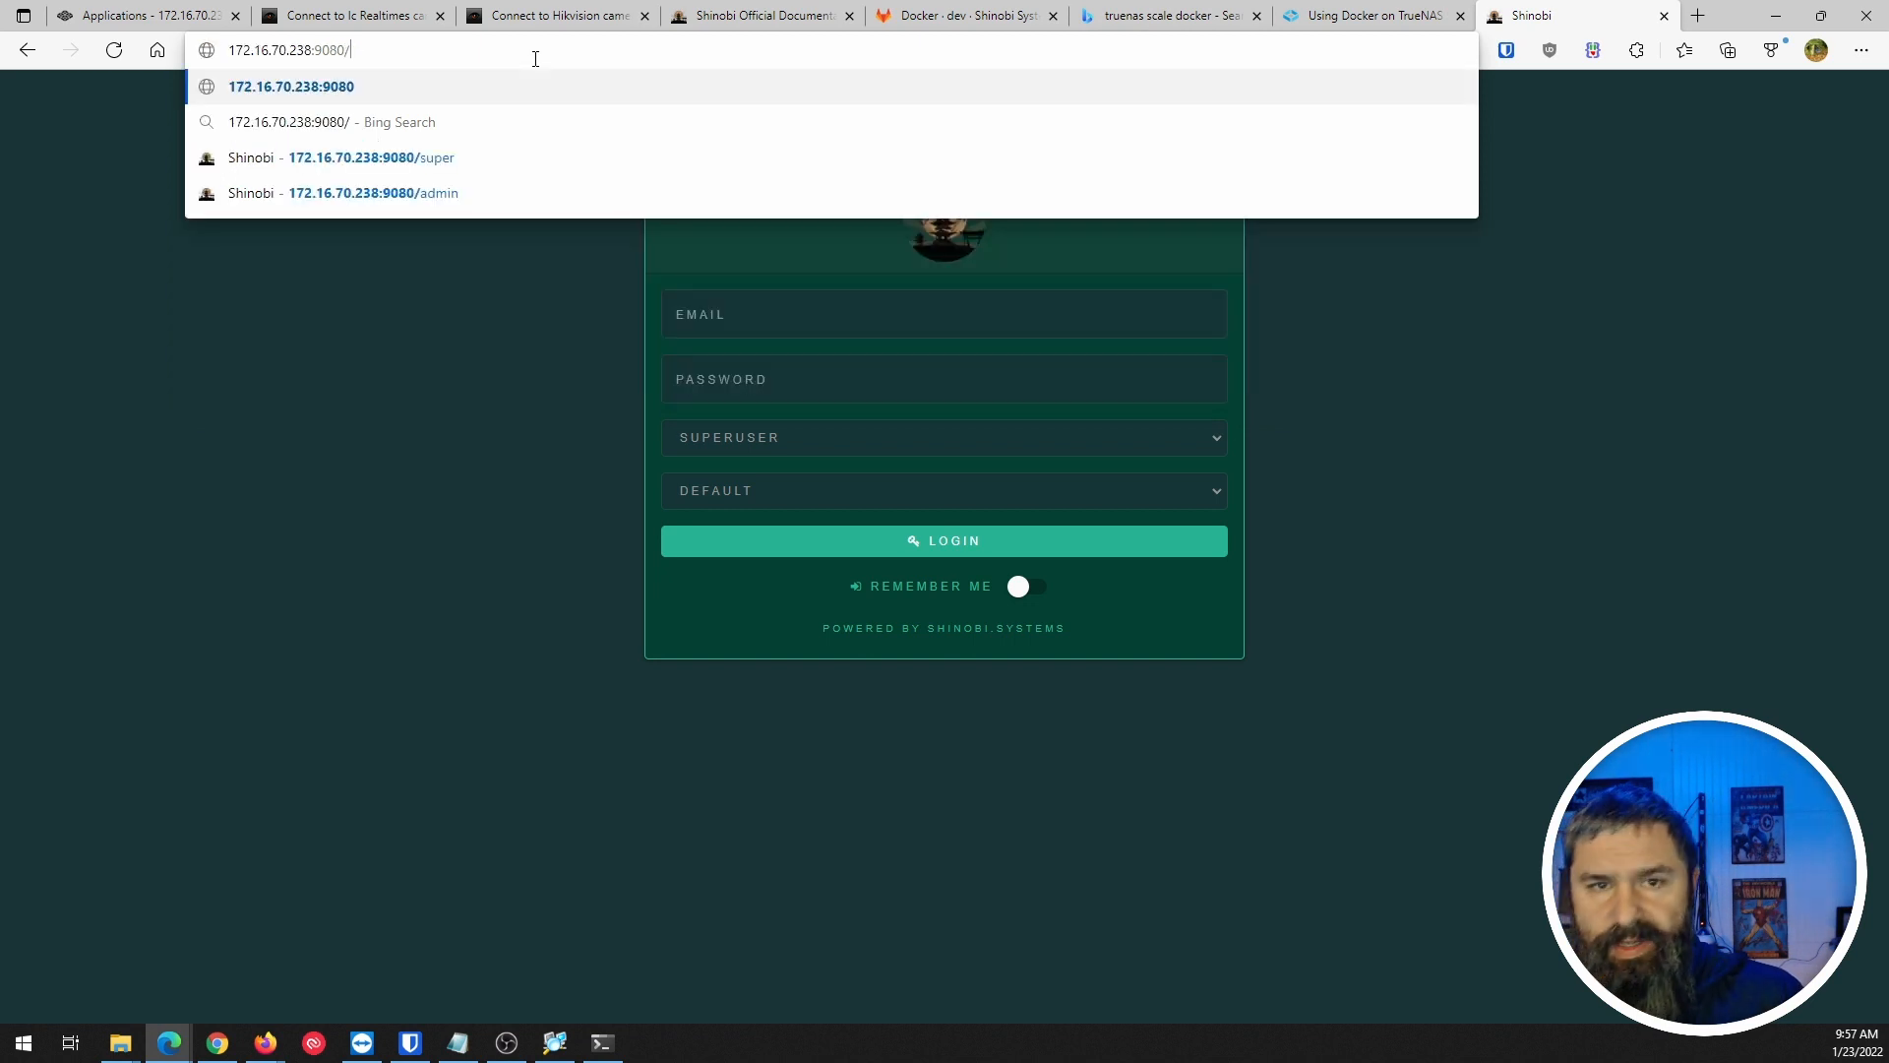
key("Return")
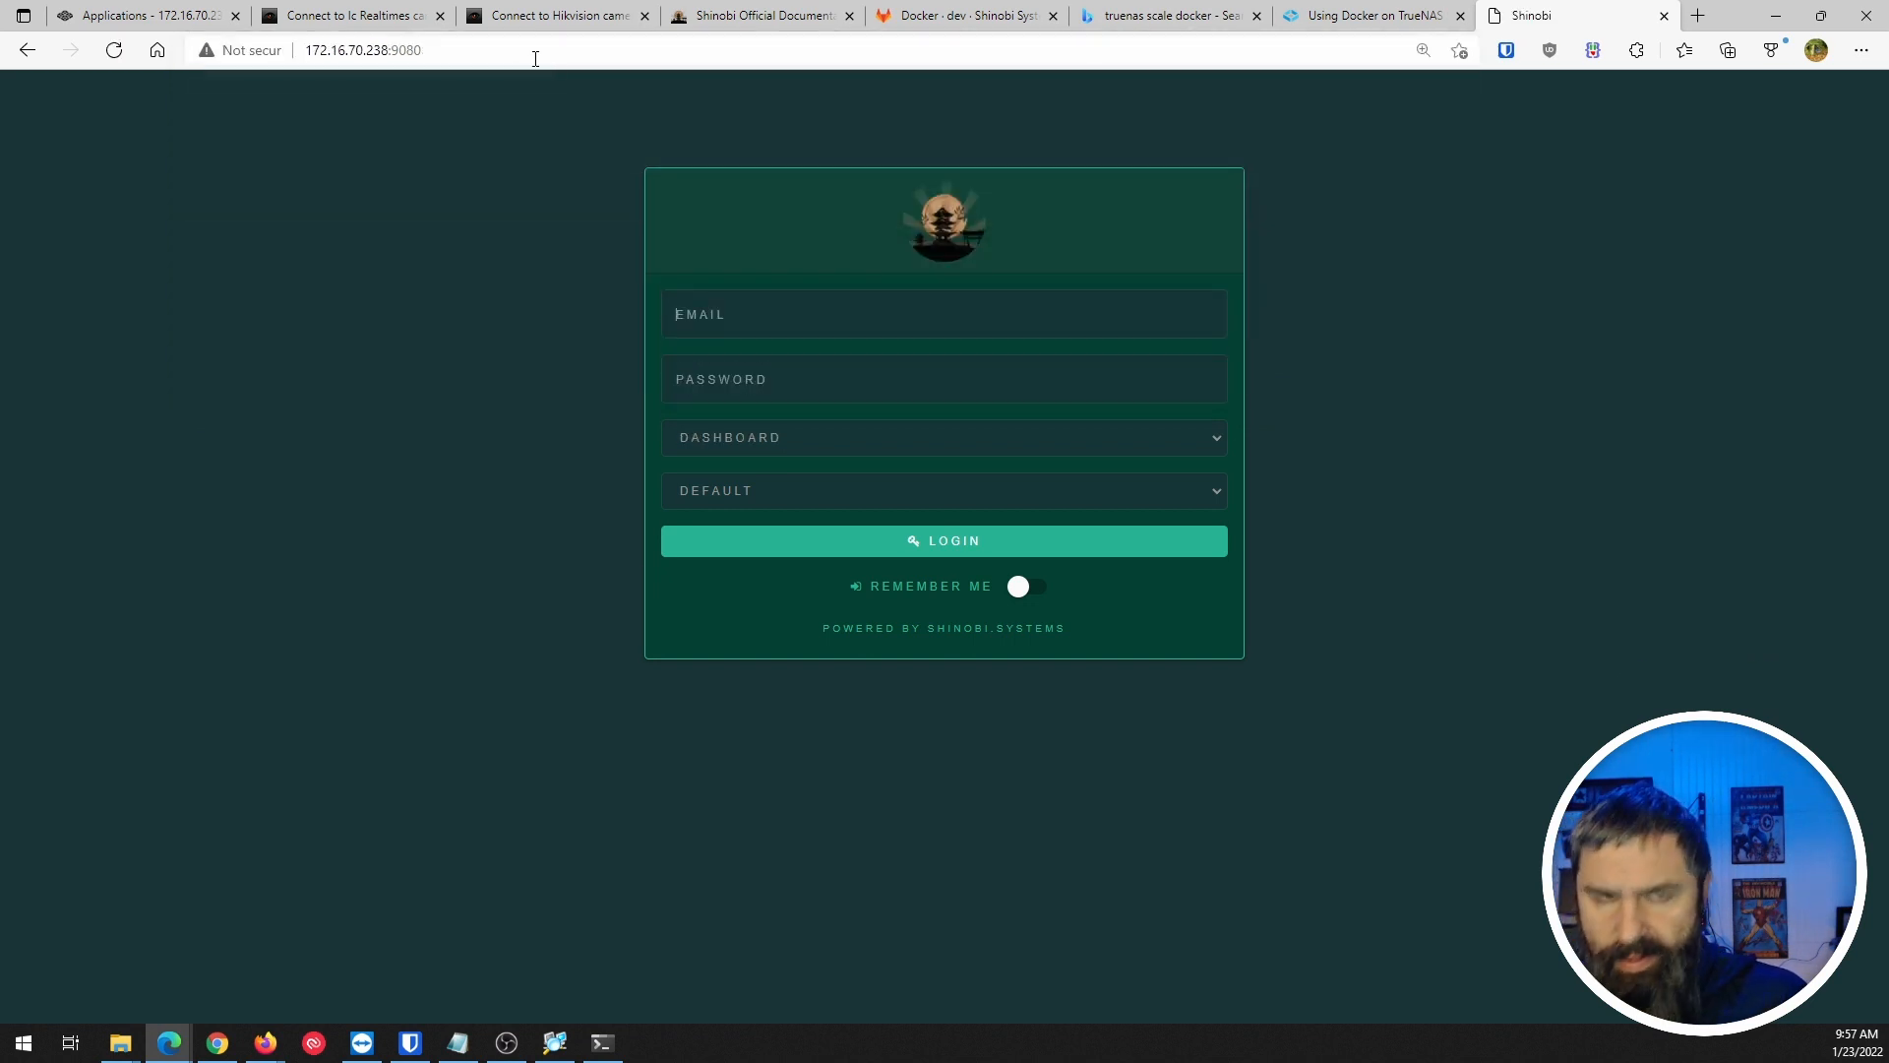
Log in with the new account, keeping DASHBOARD mode and the DEFAULT setting.
left_click(828, 439)
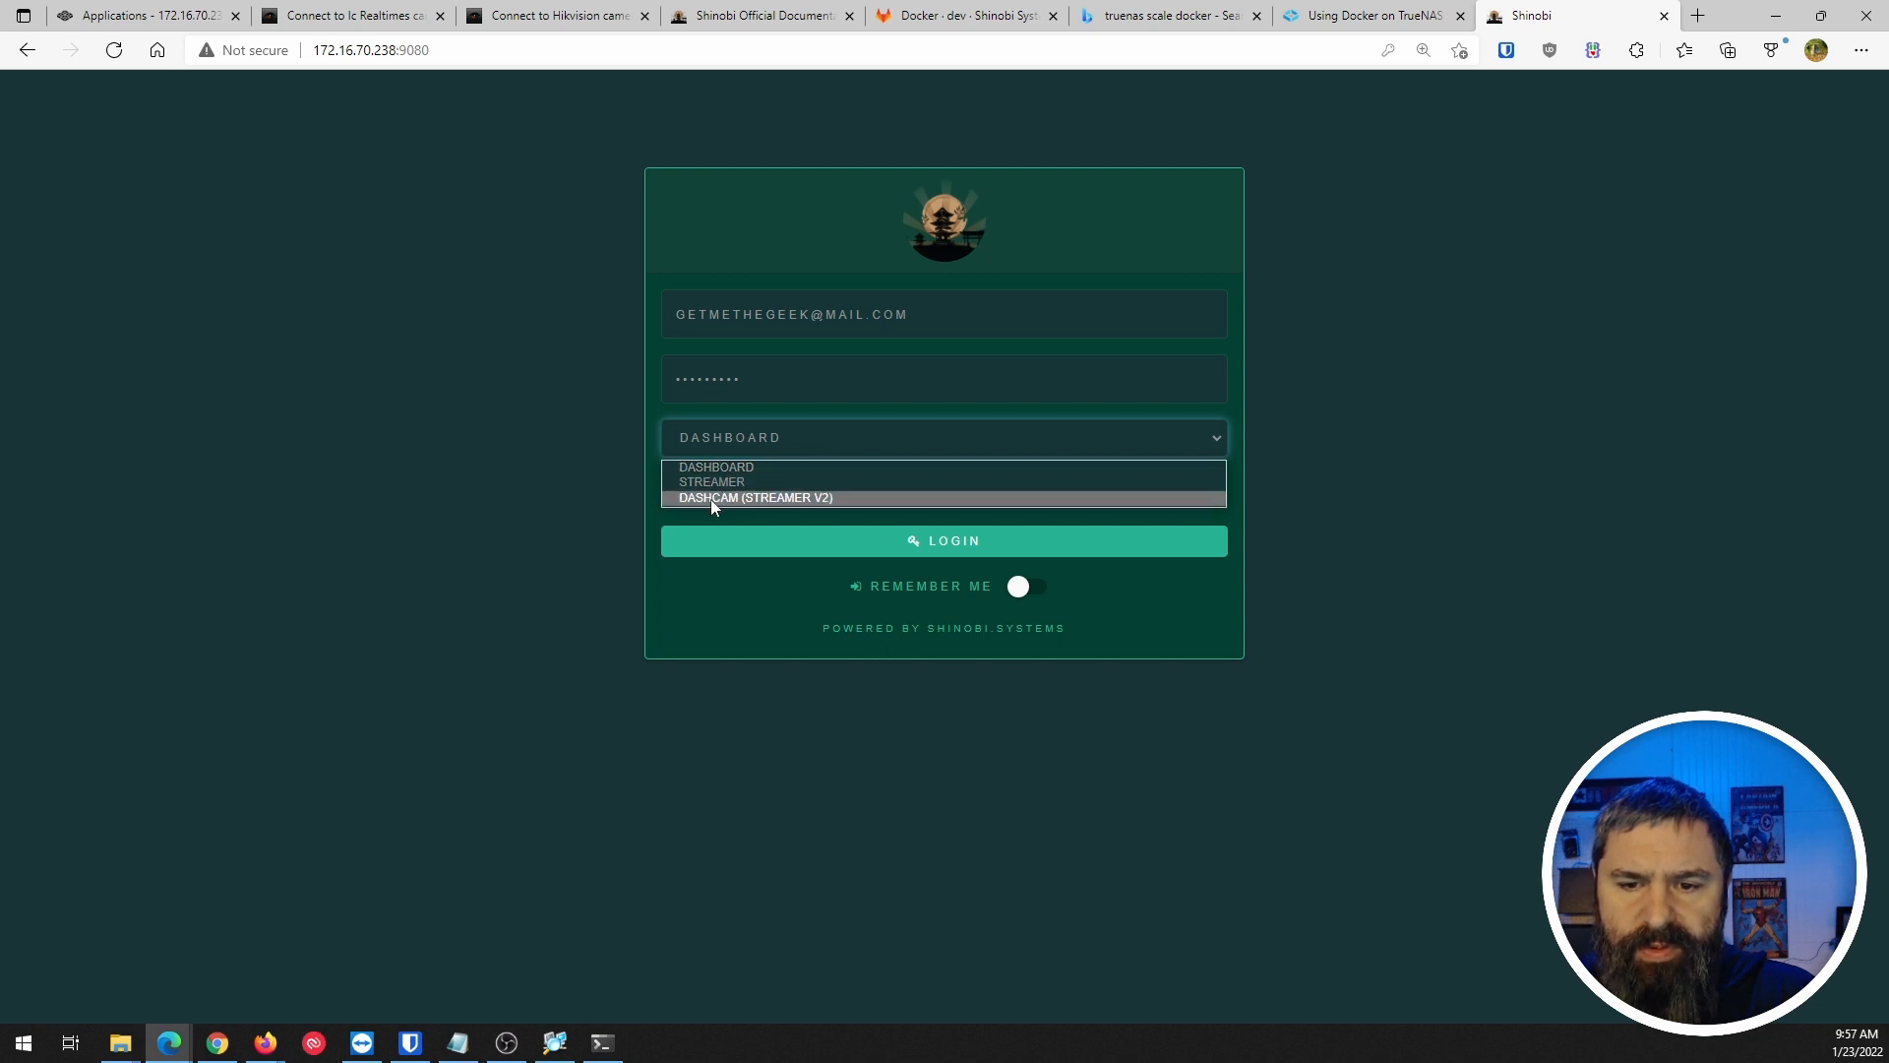
left_click(693, 606)
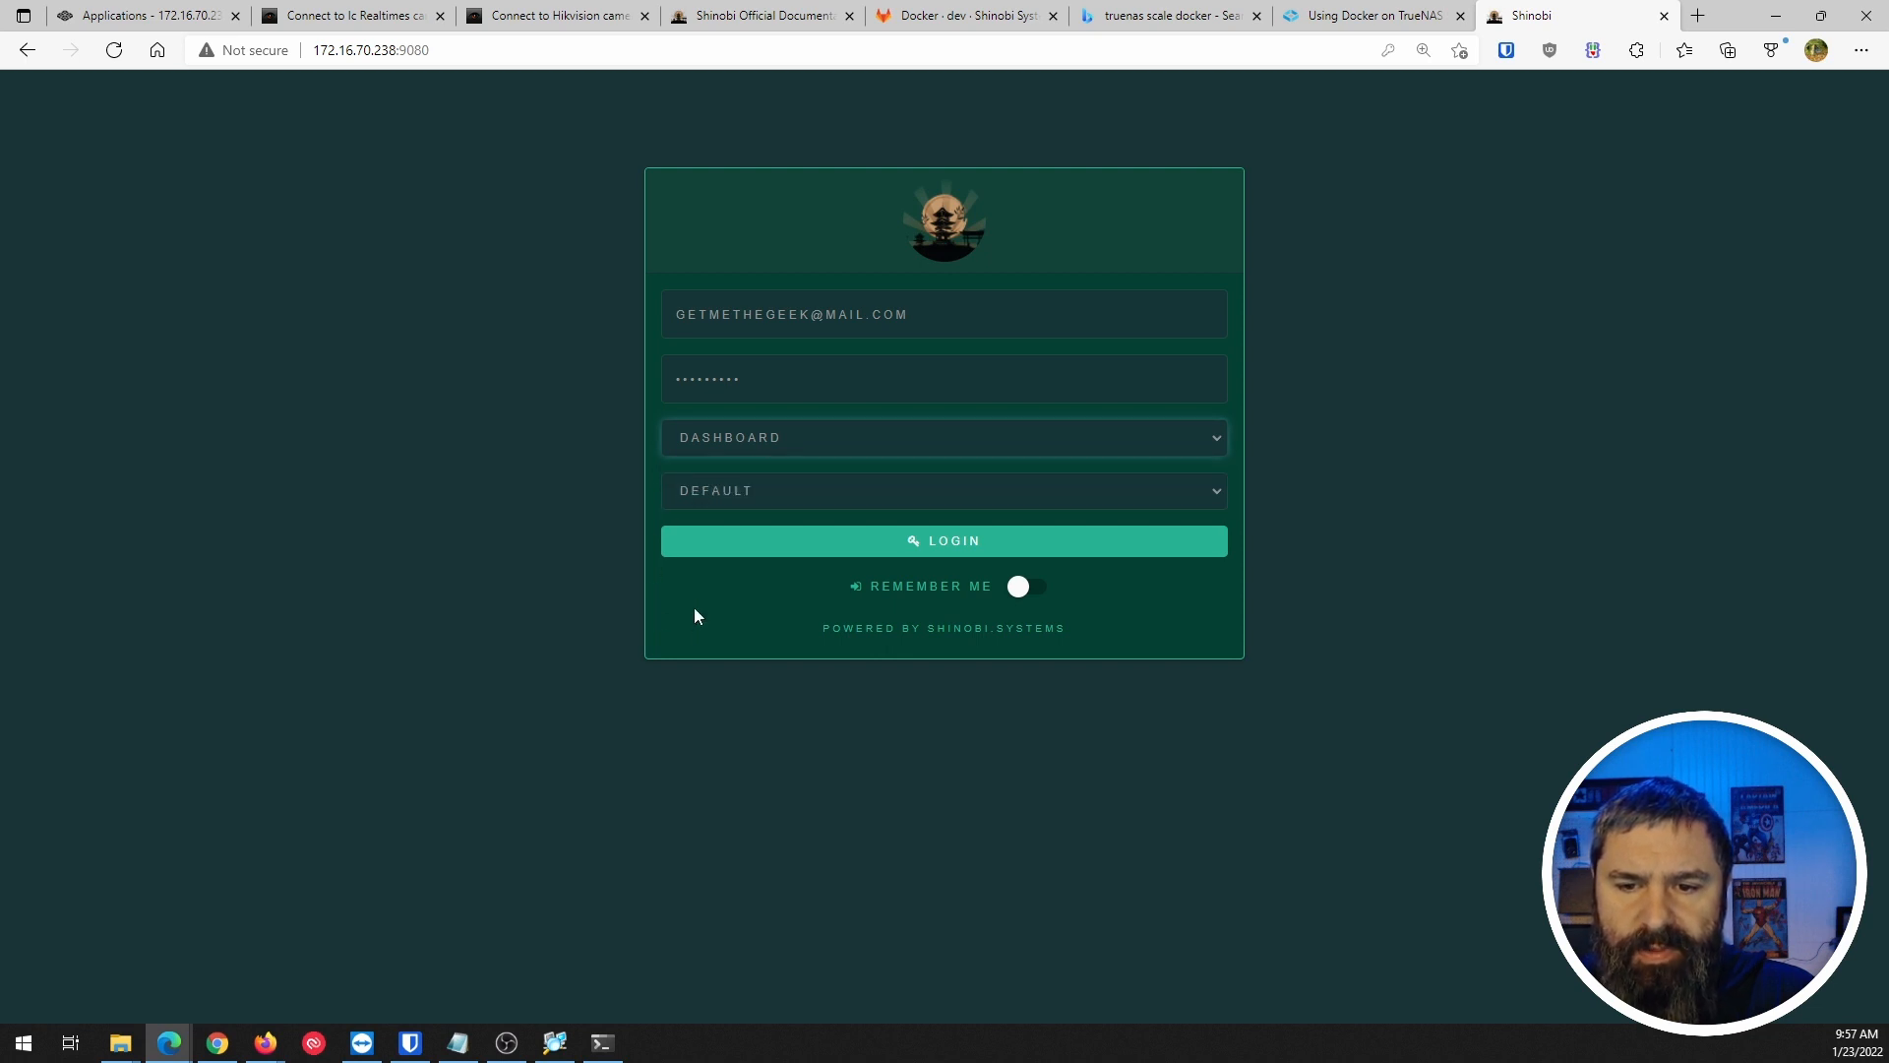
left_click(729, 498)
left_click(729, 497)
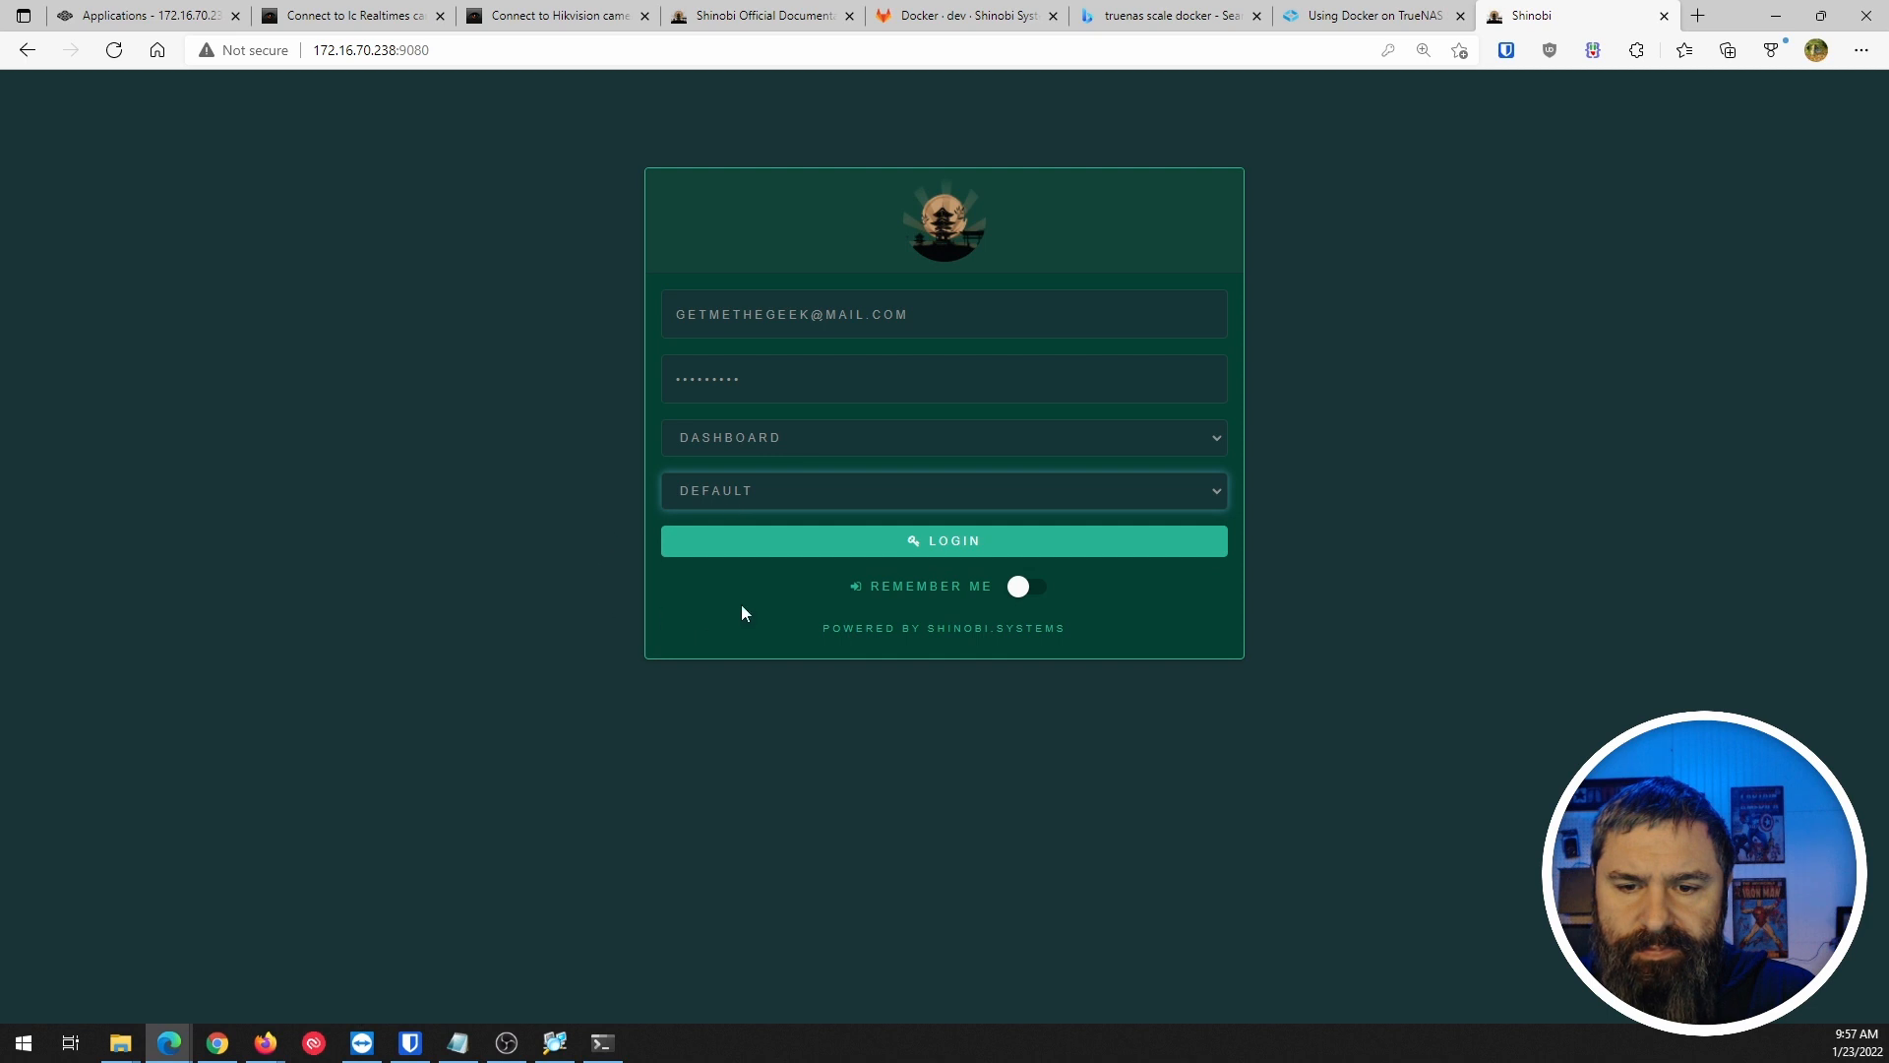
left_click(888, 554)
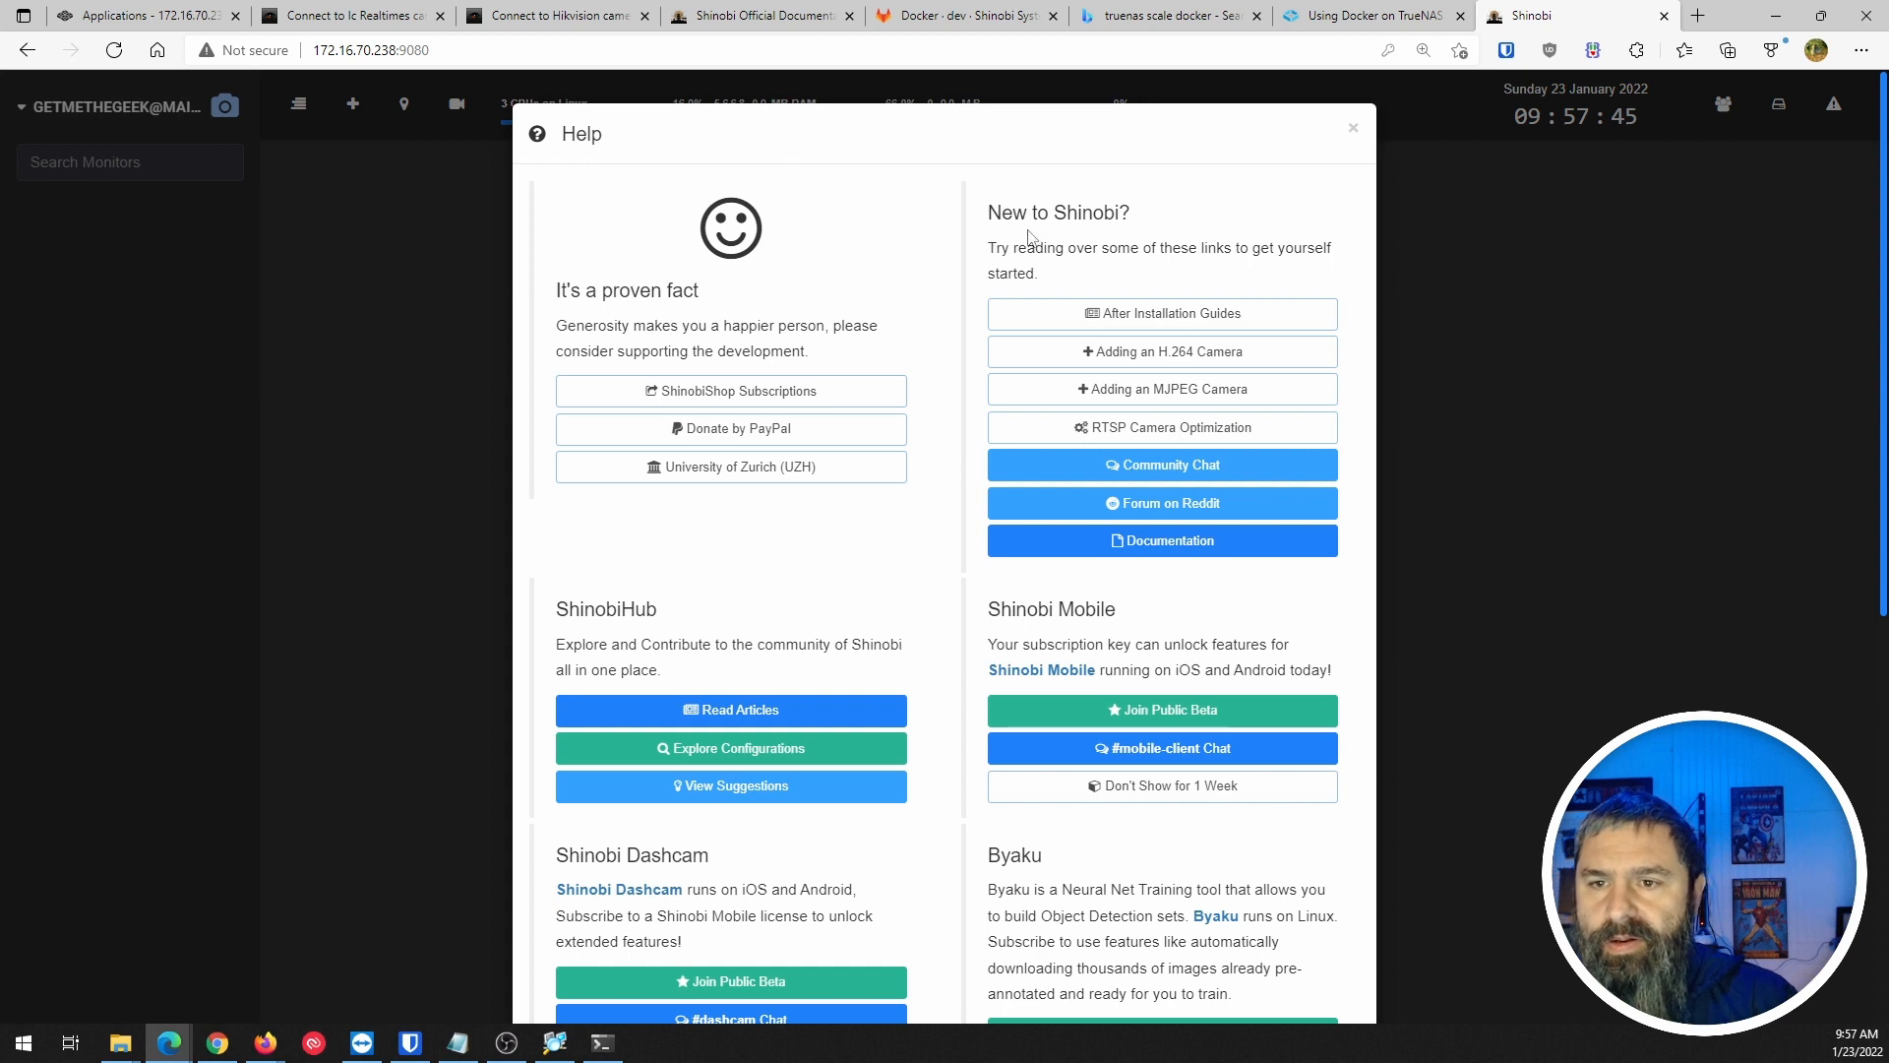
Open the After Installation Guides link in a new tab.
right_click(1191, 316)
left_click(1238, 326)
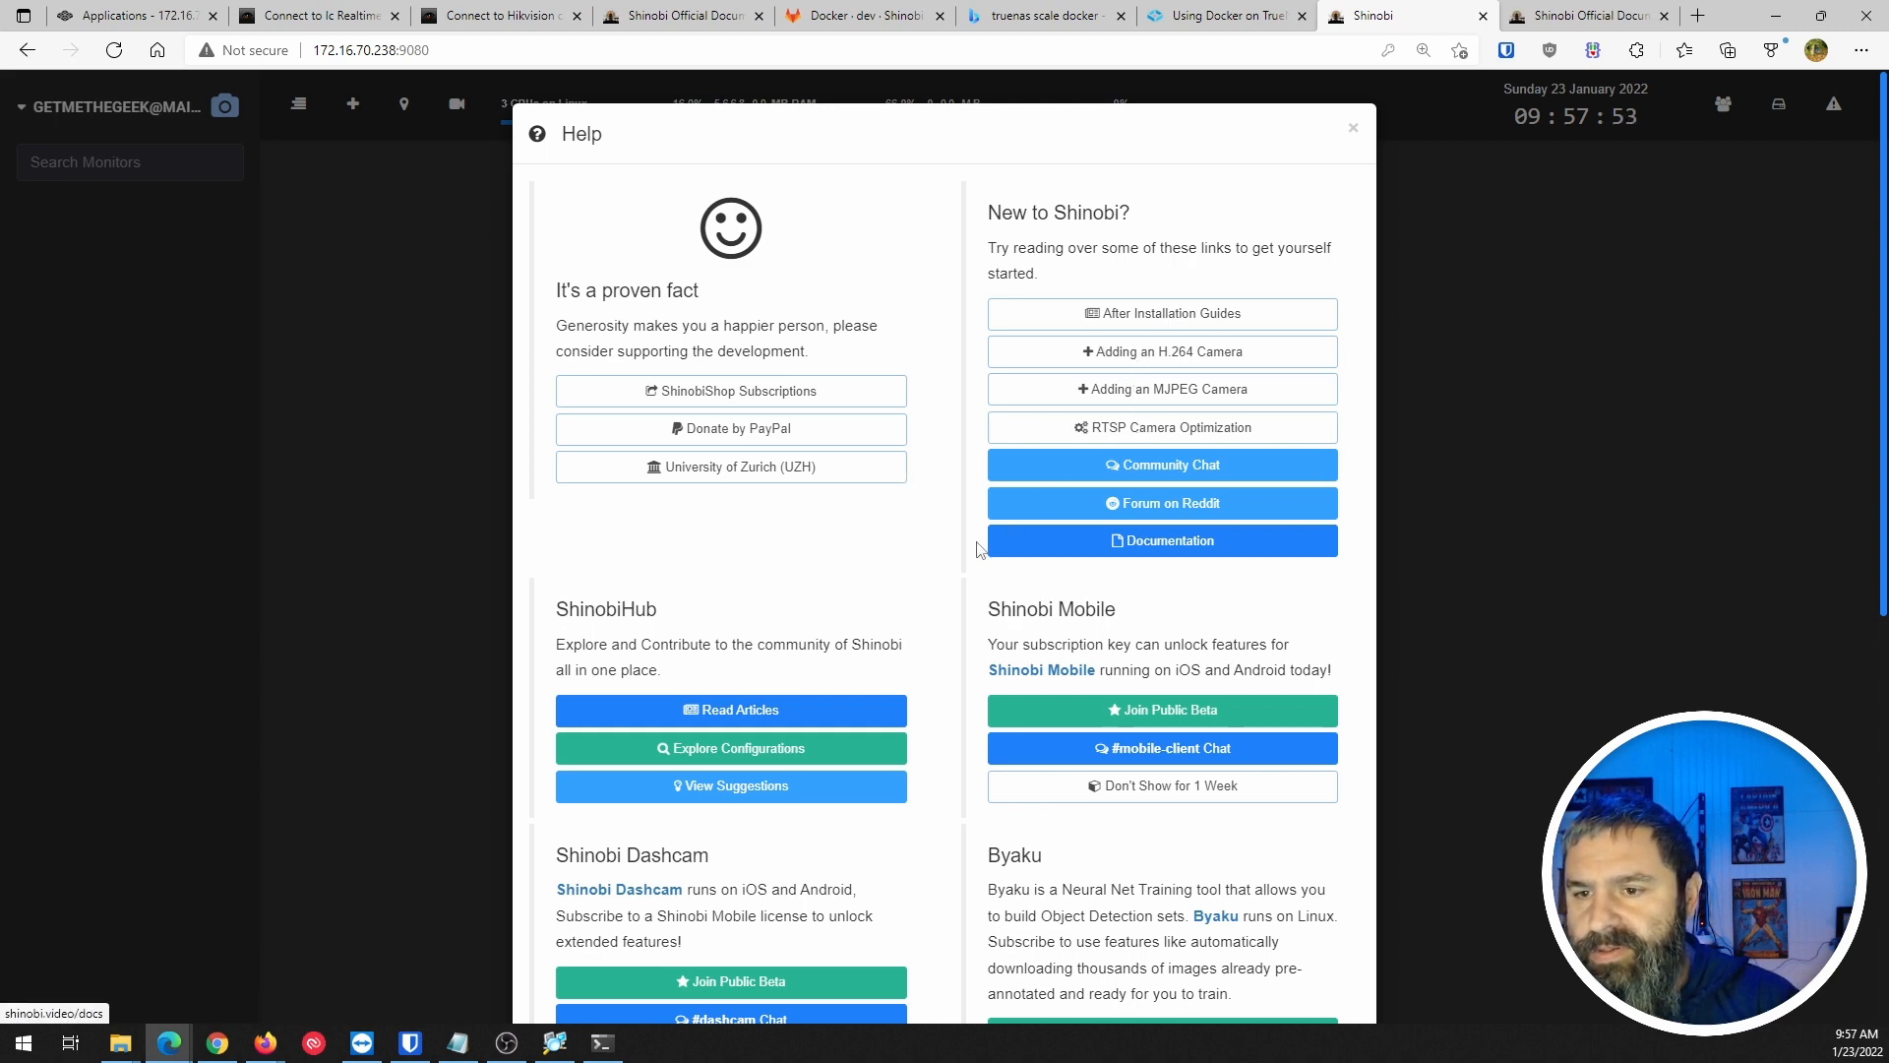
scroll(978, 551, "down", 7)
scroll(979, 566, "up", 7)
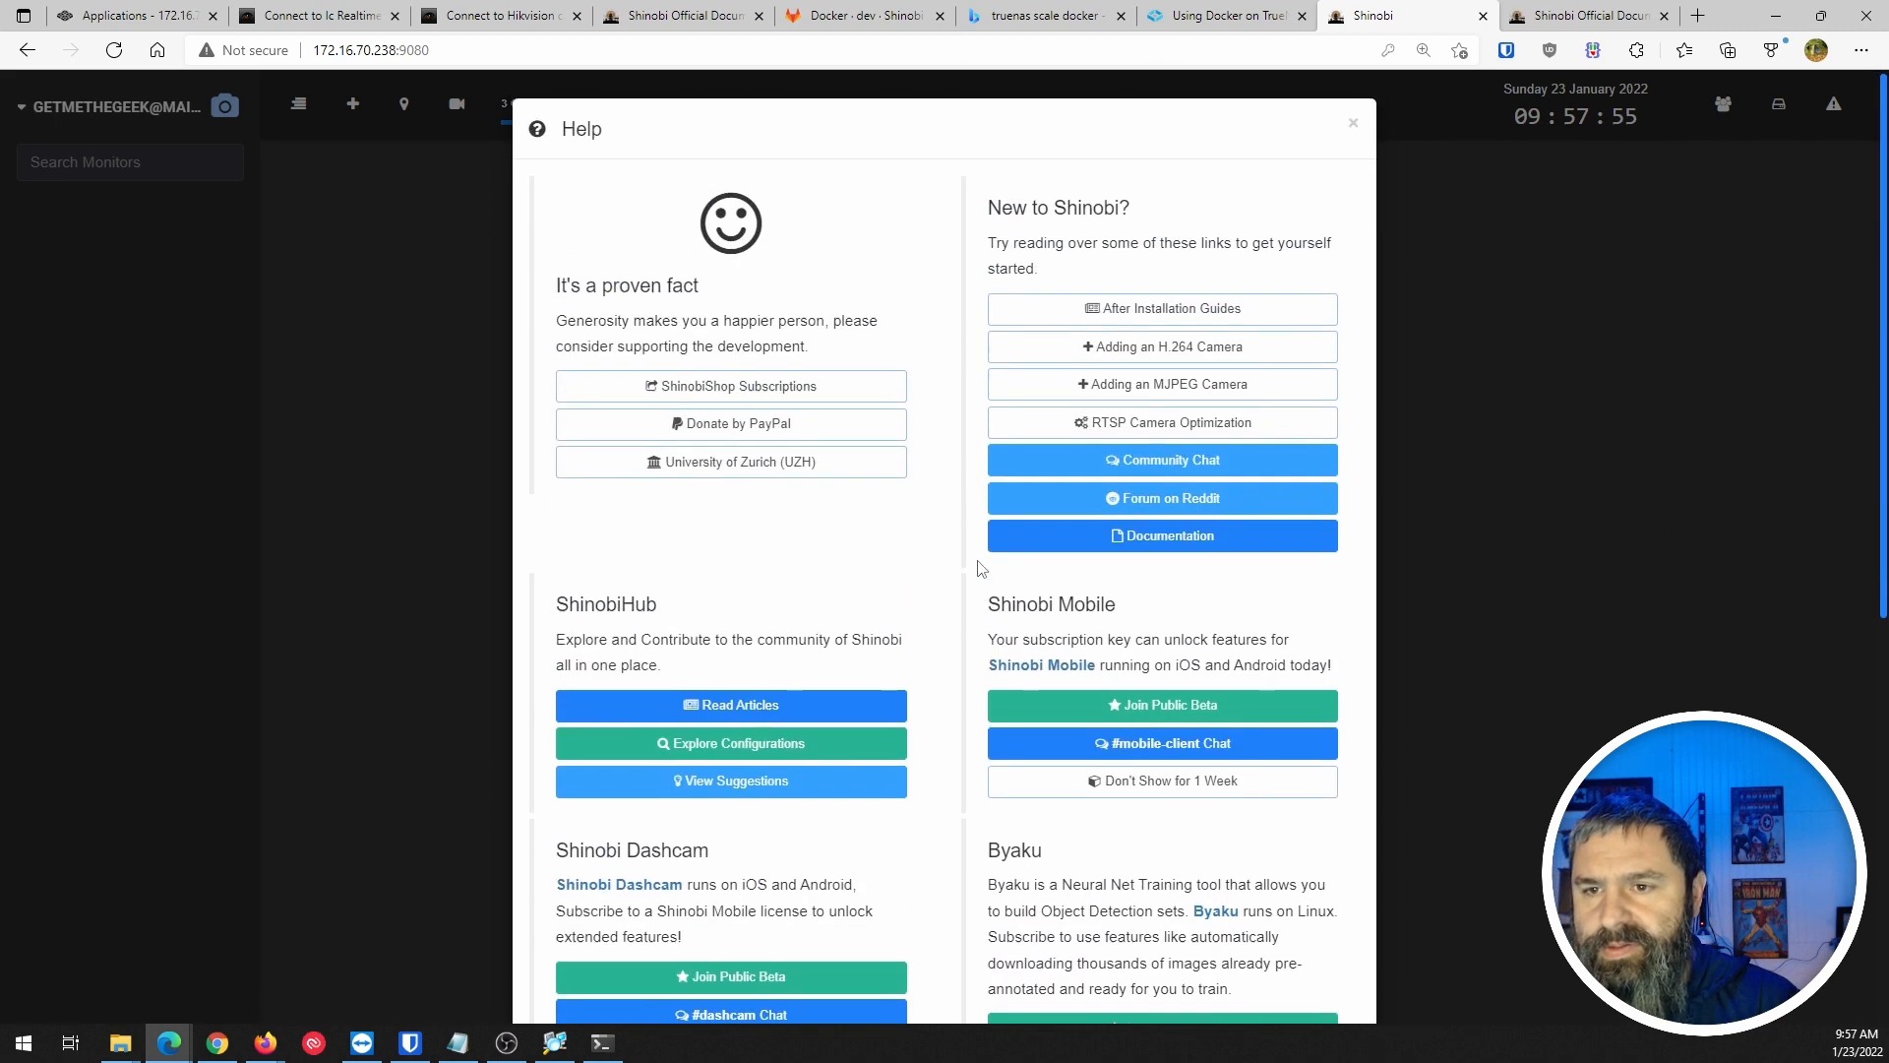
Close the Help window and bring up the account name menu.
left_click(1354, 132)
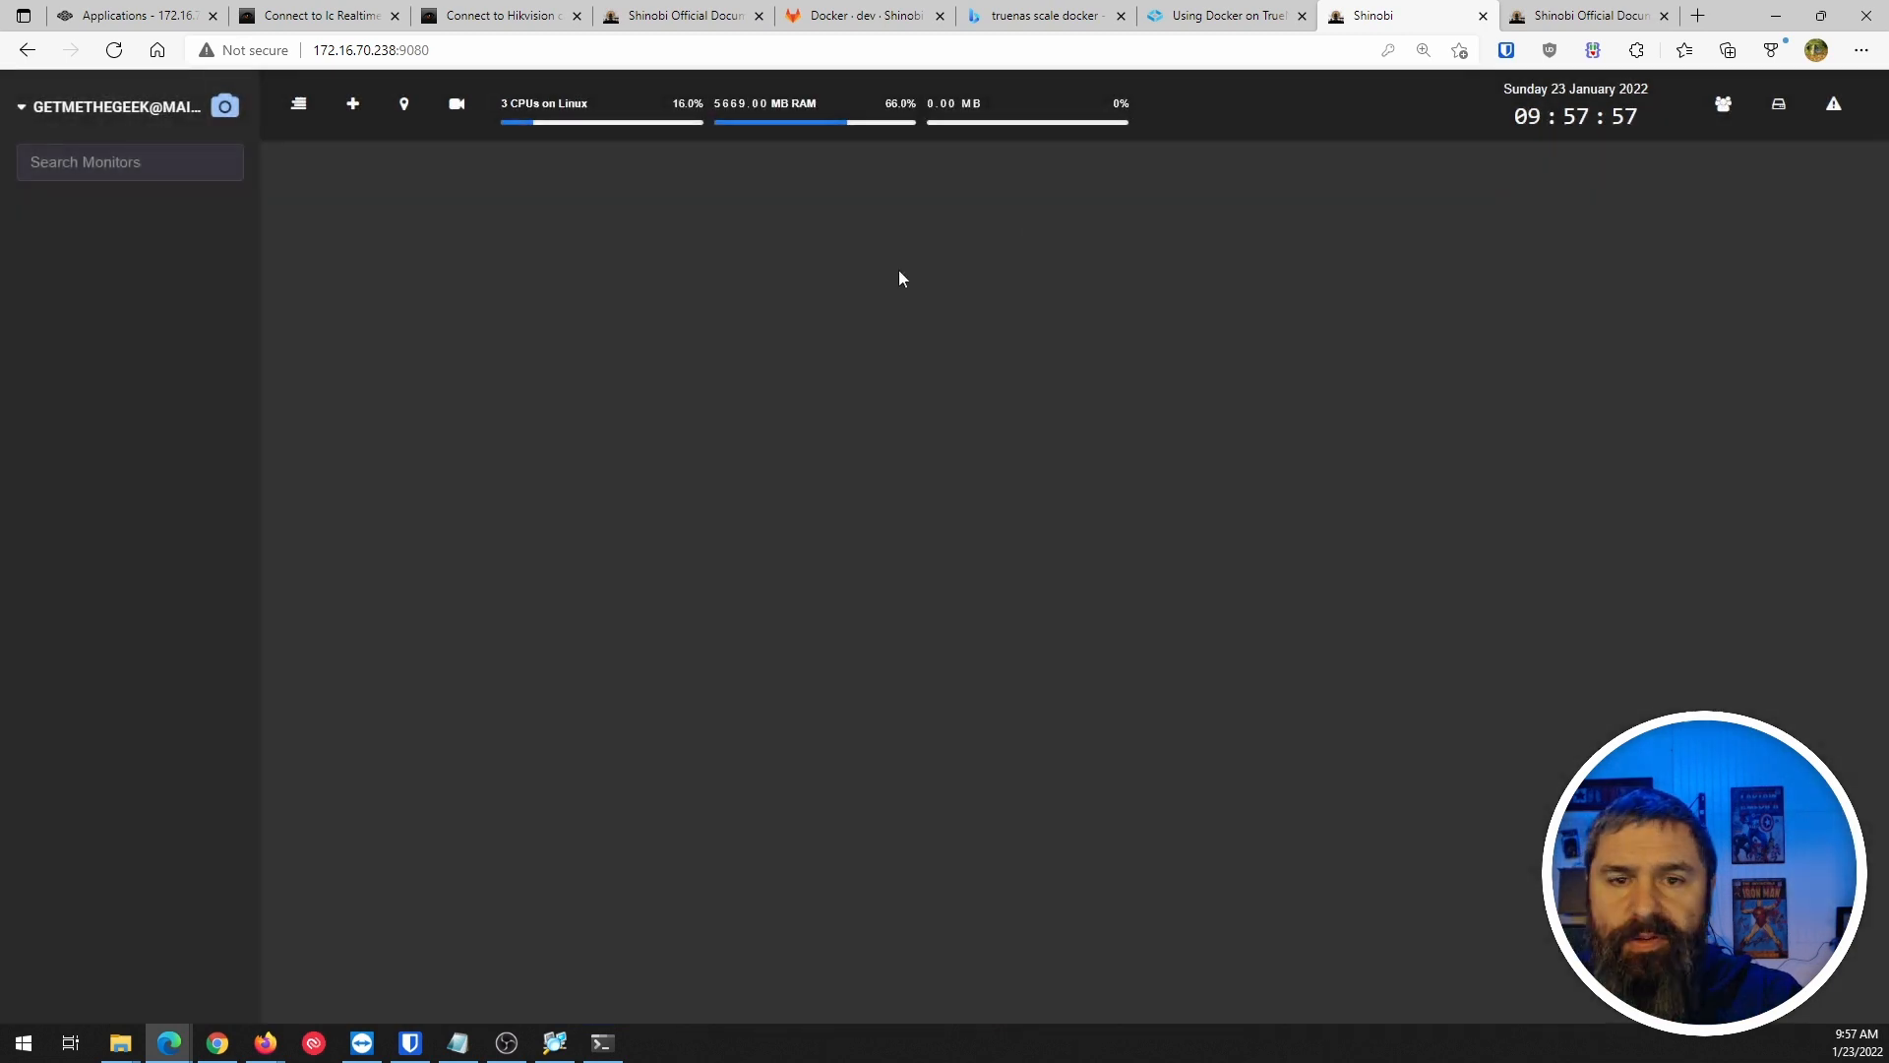
left_click(30, 104)
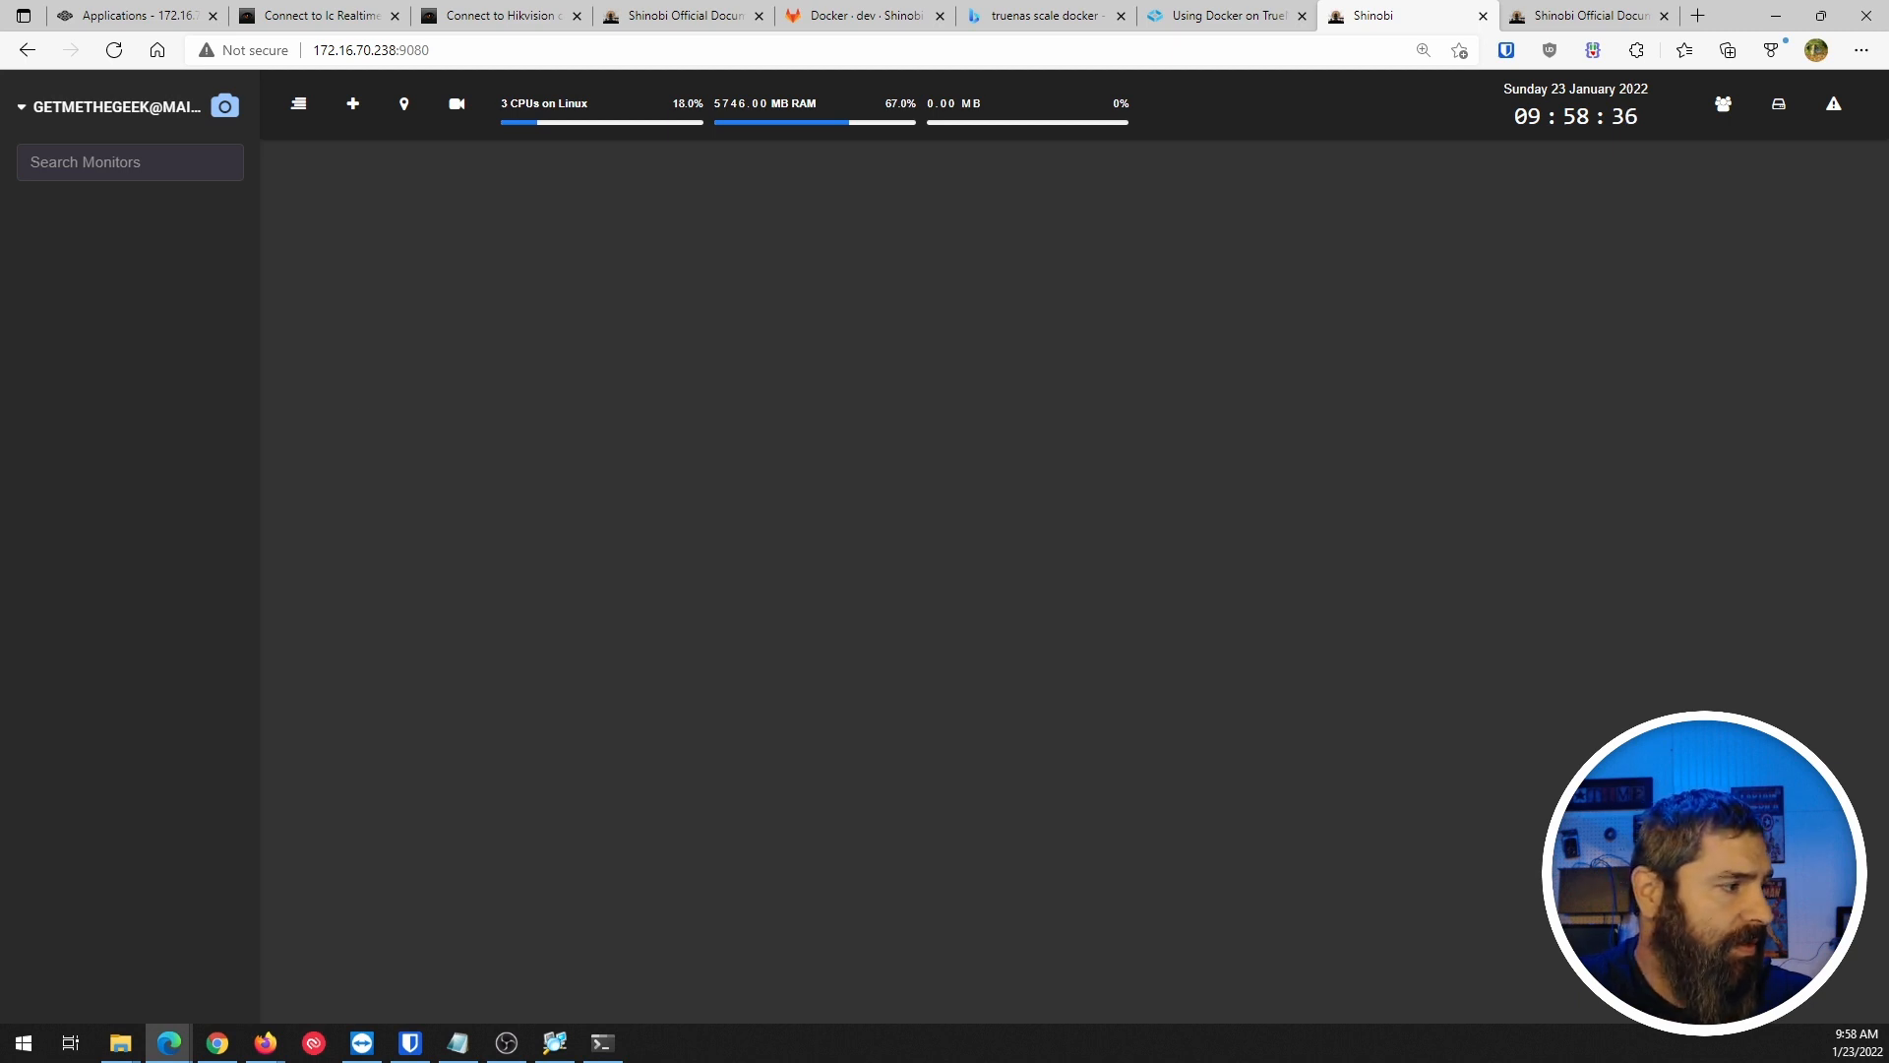
key("alt+Tab")
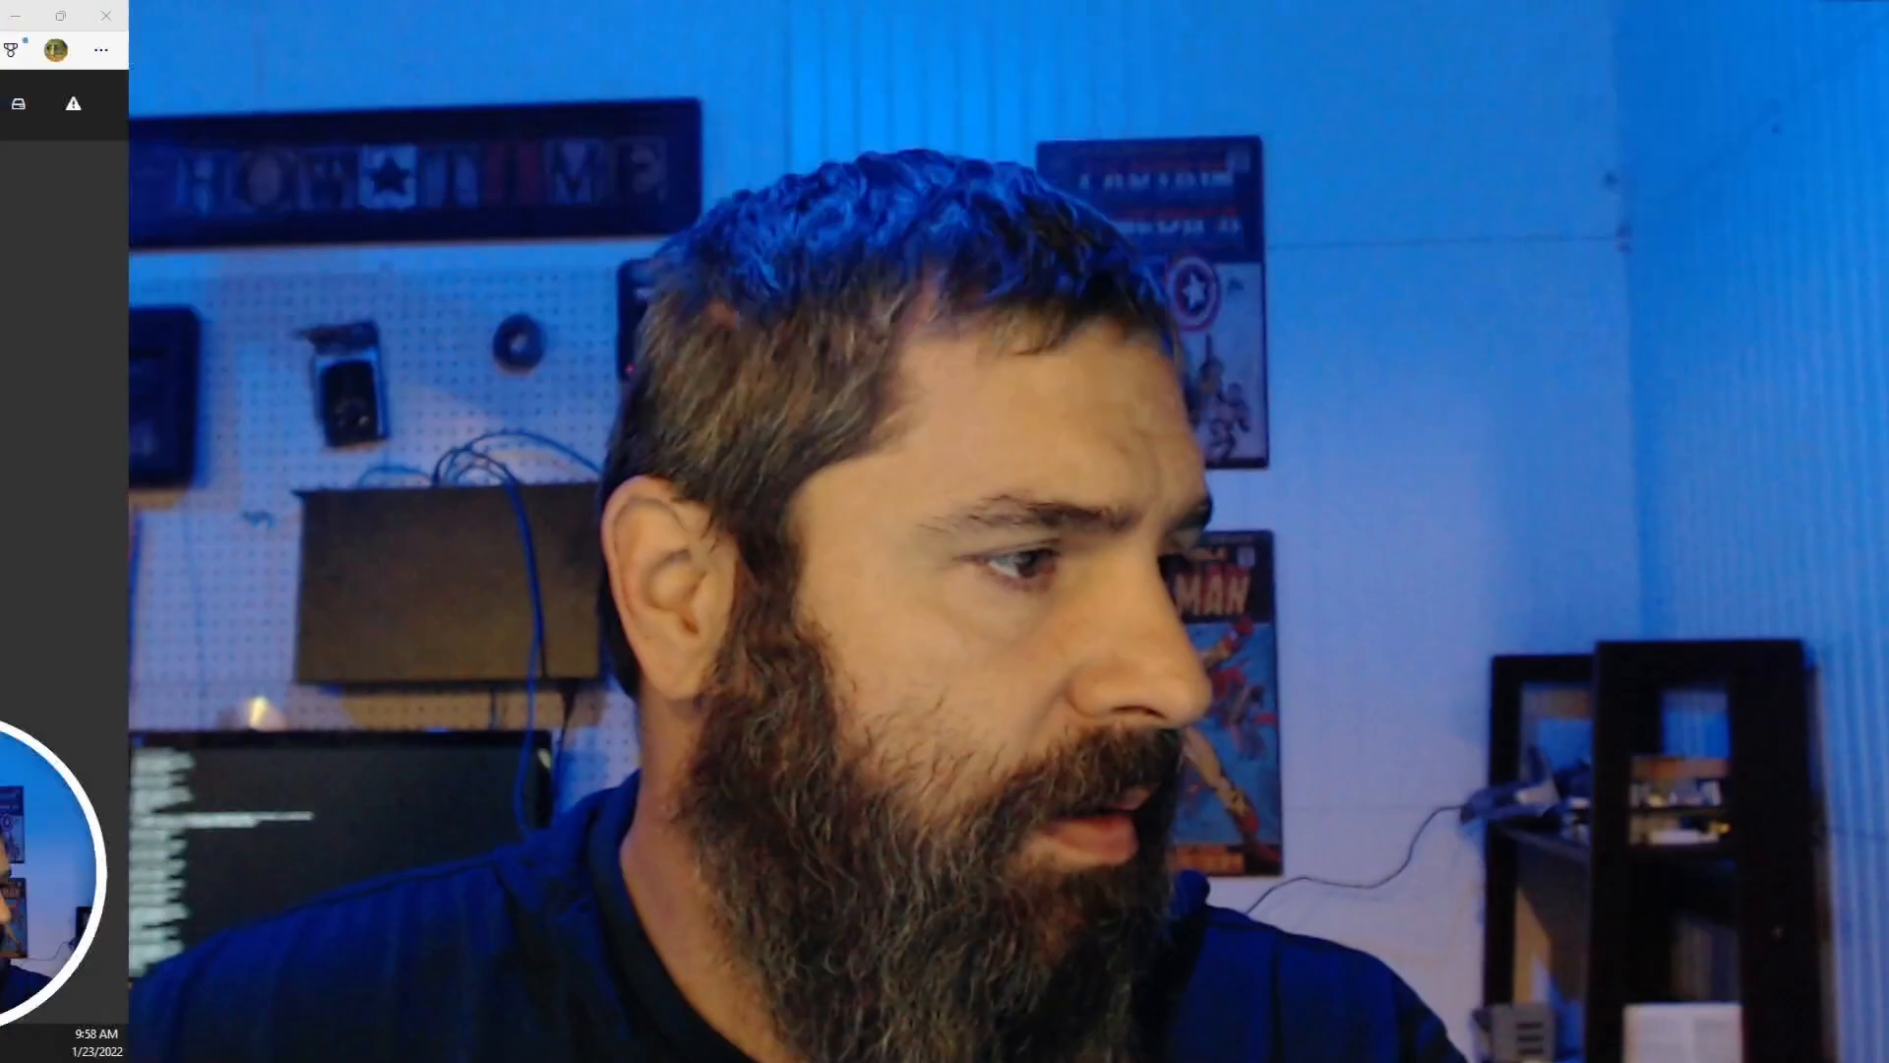
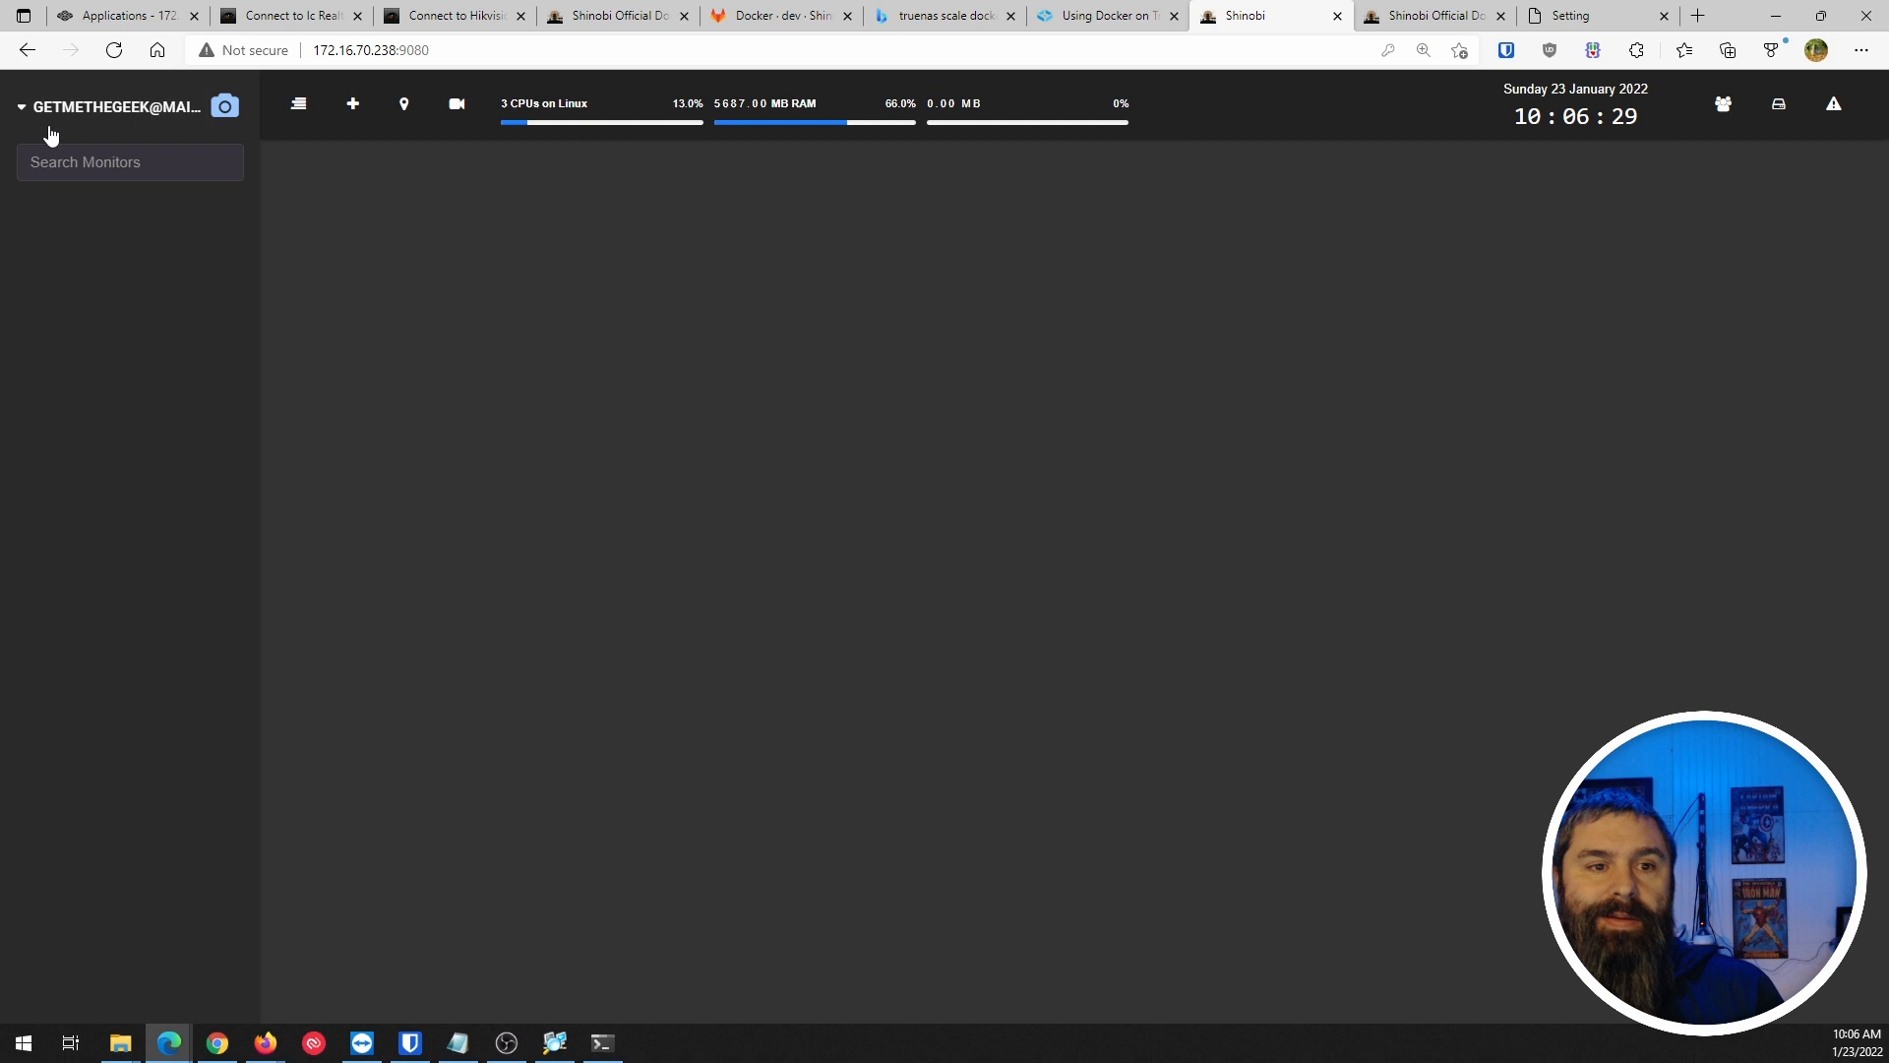
Open the ONVIF camera scanner from the dashboard features menu.
left_click(36, 116)
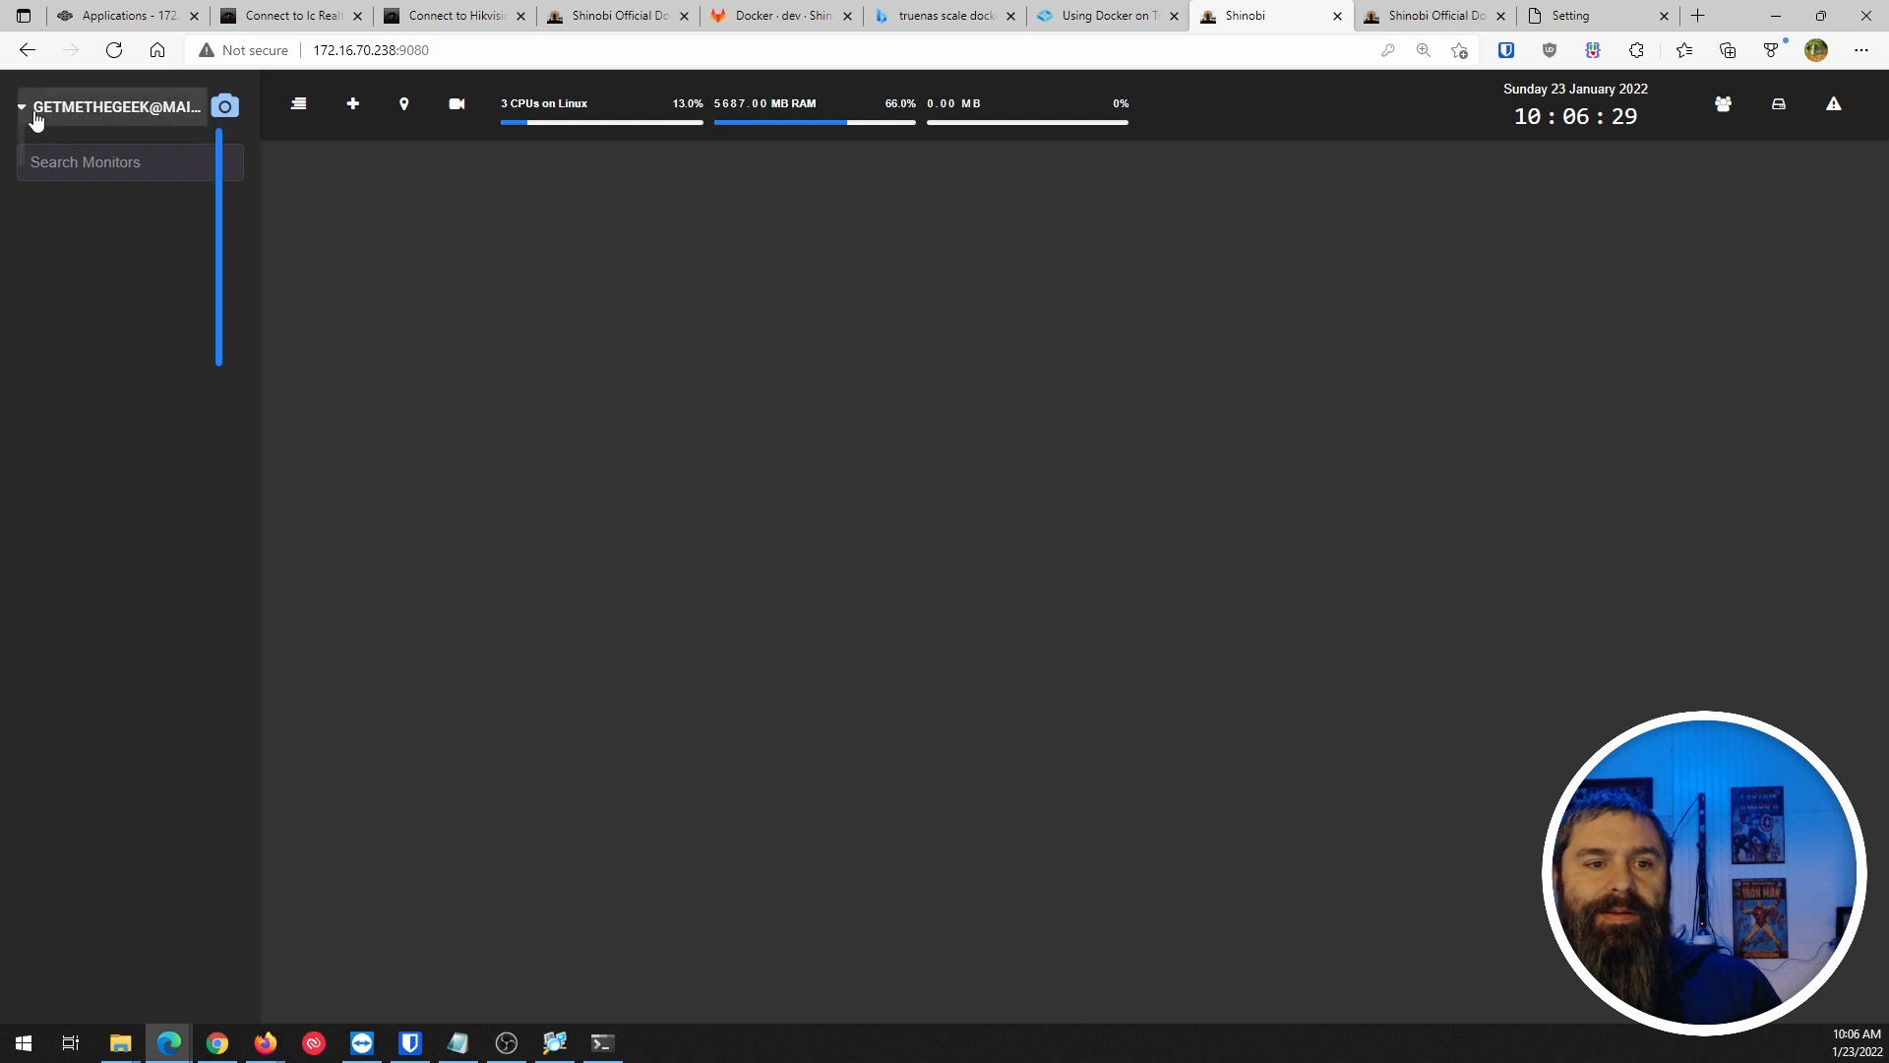
left_click(36, 116)
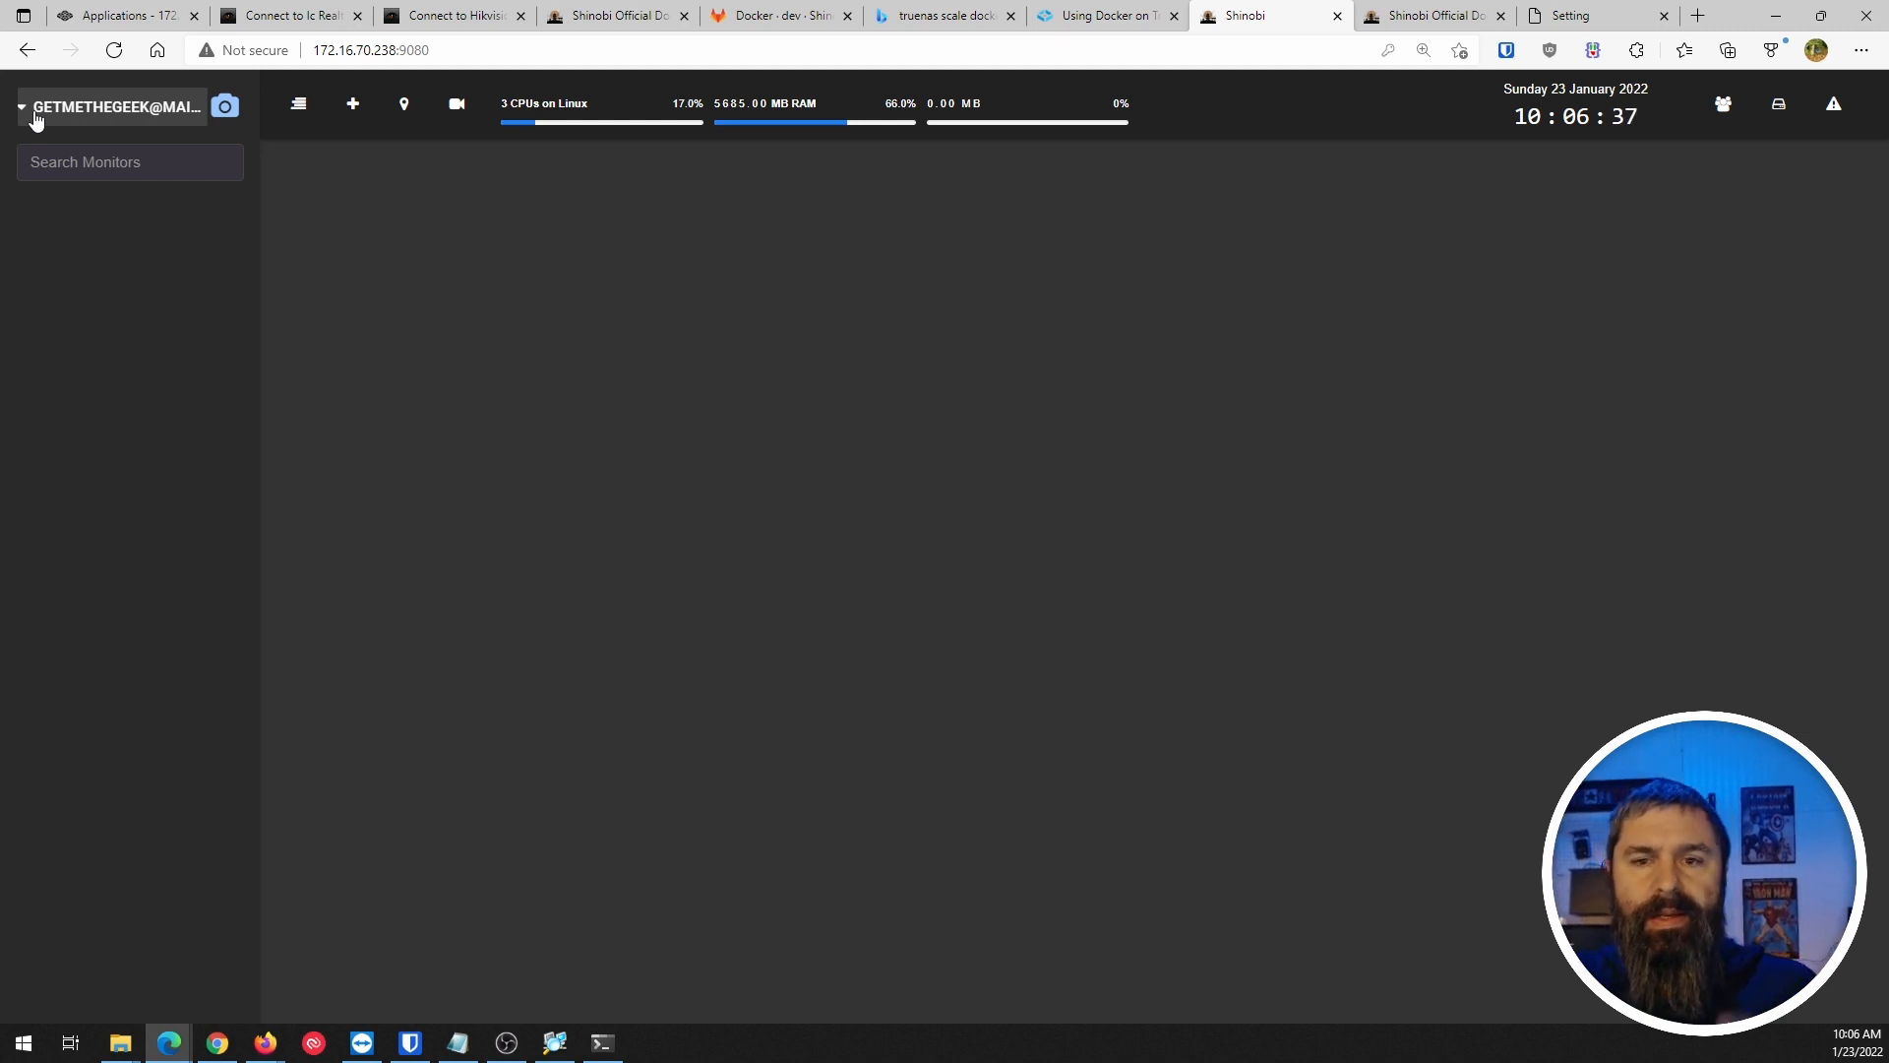
left_click(36, 116)
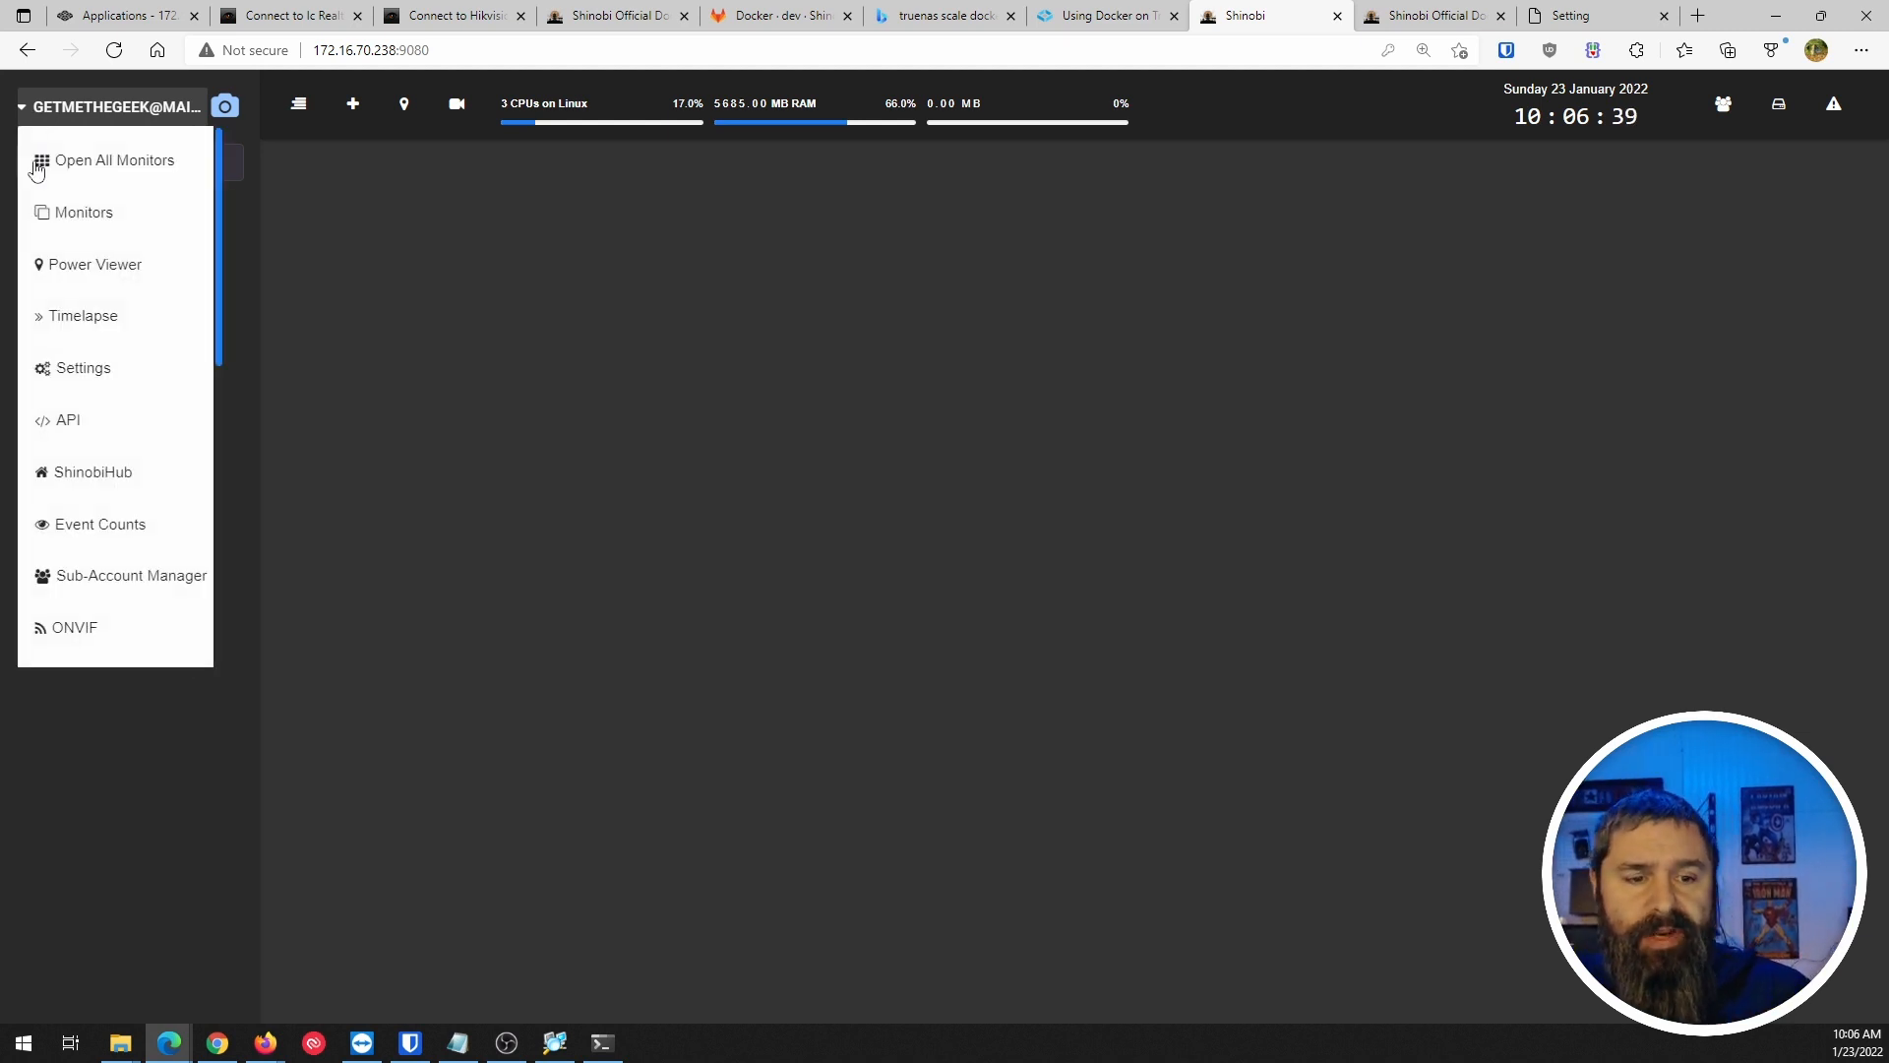
left_click(69, 630)
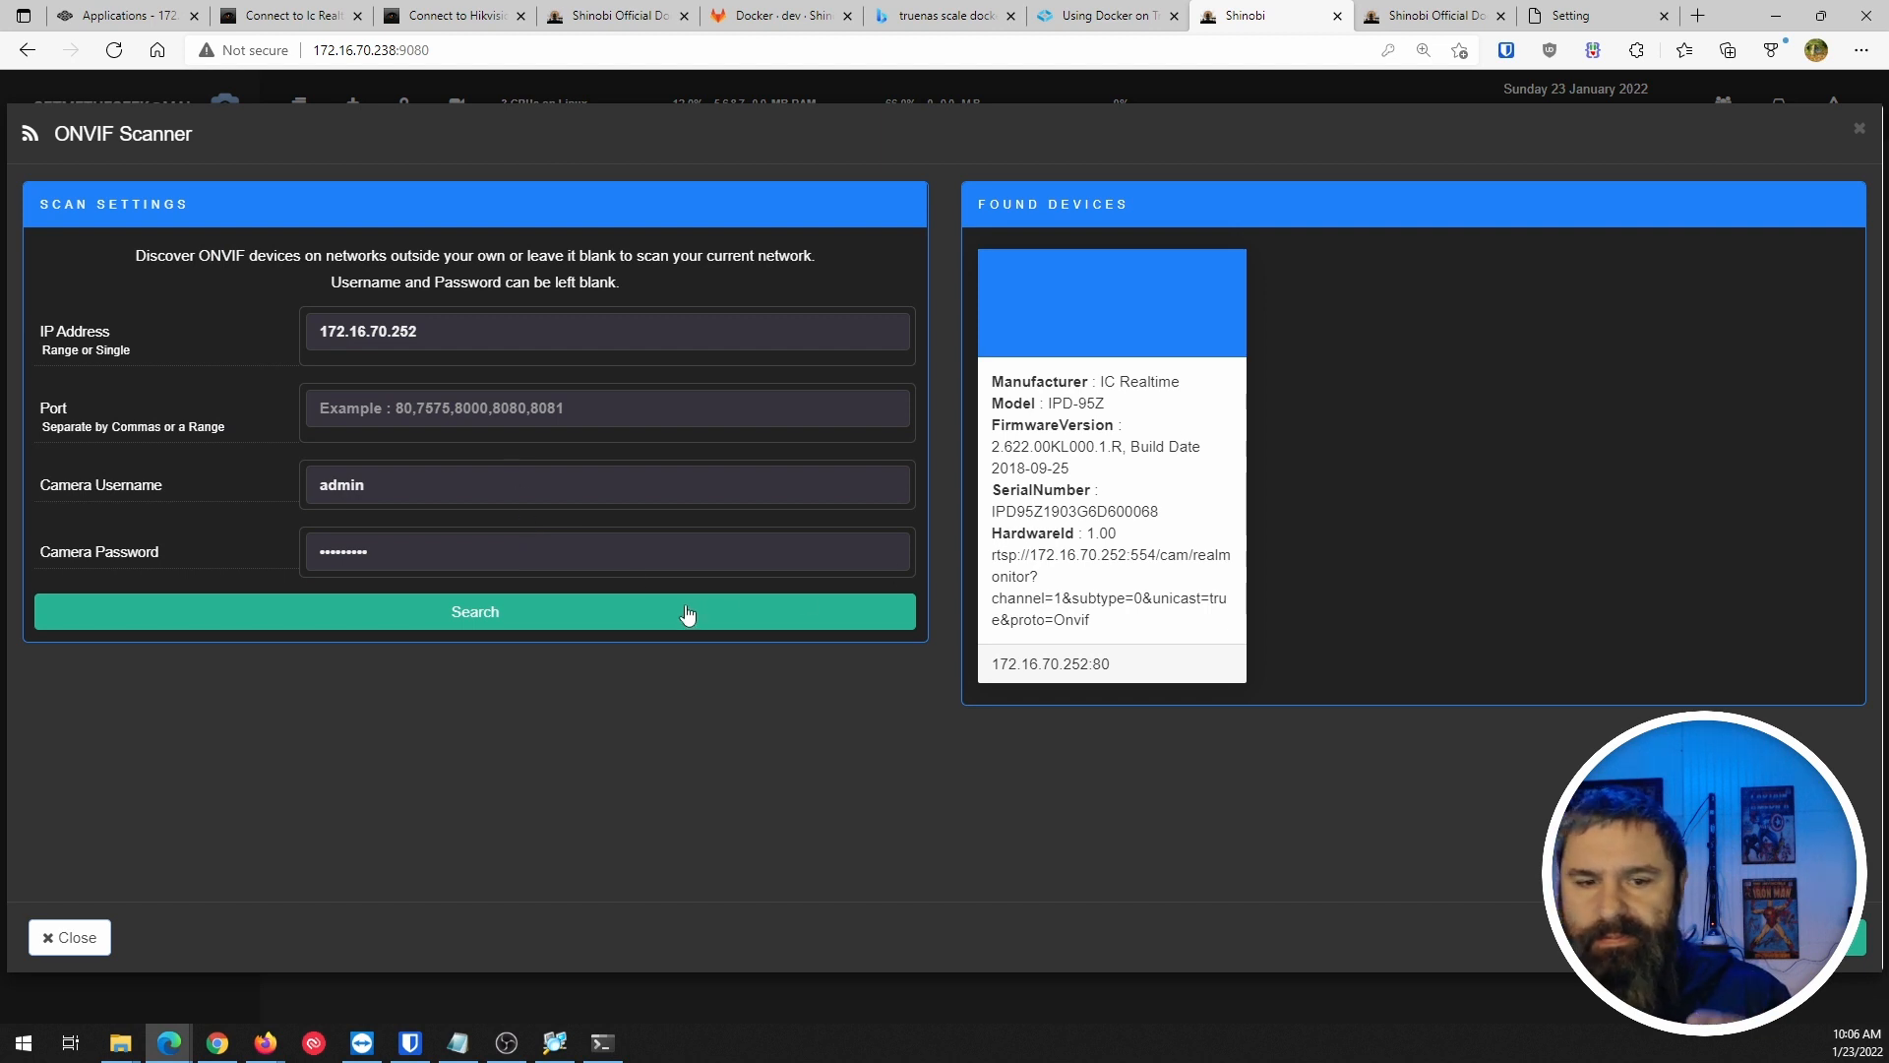
Rescan 172.16.70.252 and choose the found IC Realtime IPD-95Z camera to add as a monitor.
left_click_drag(411, 328, 263, 323)
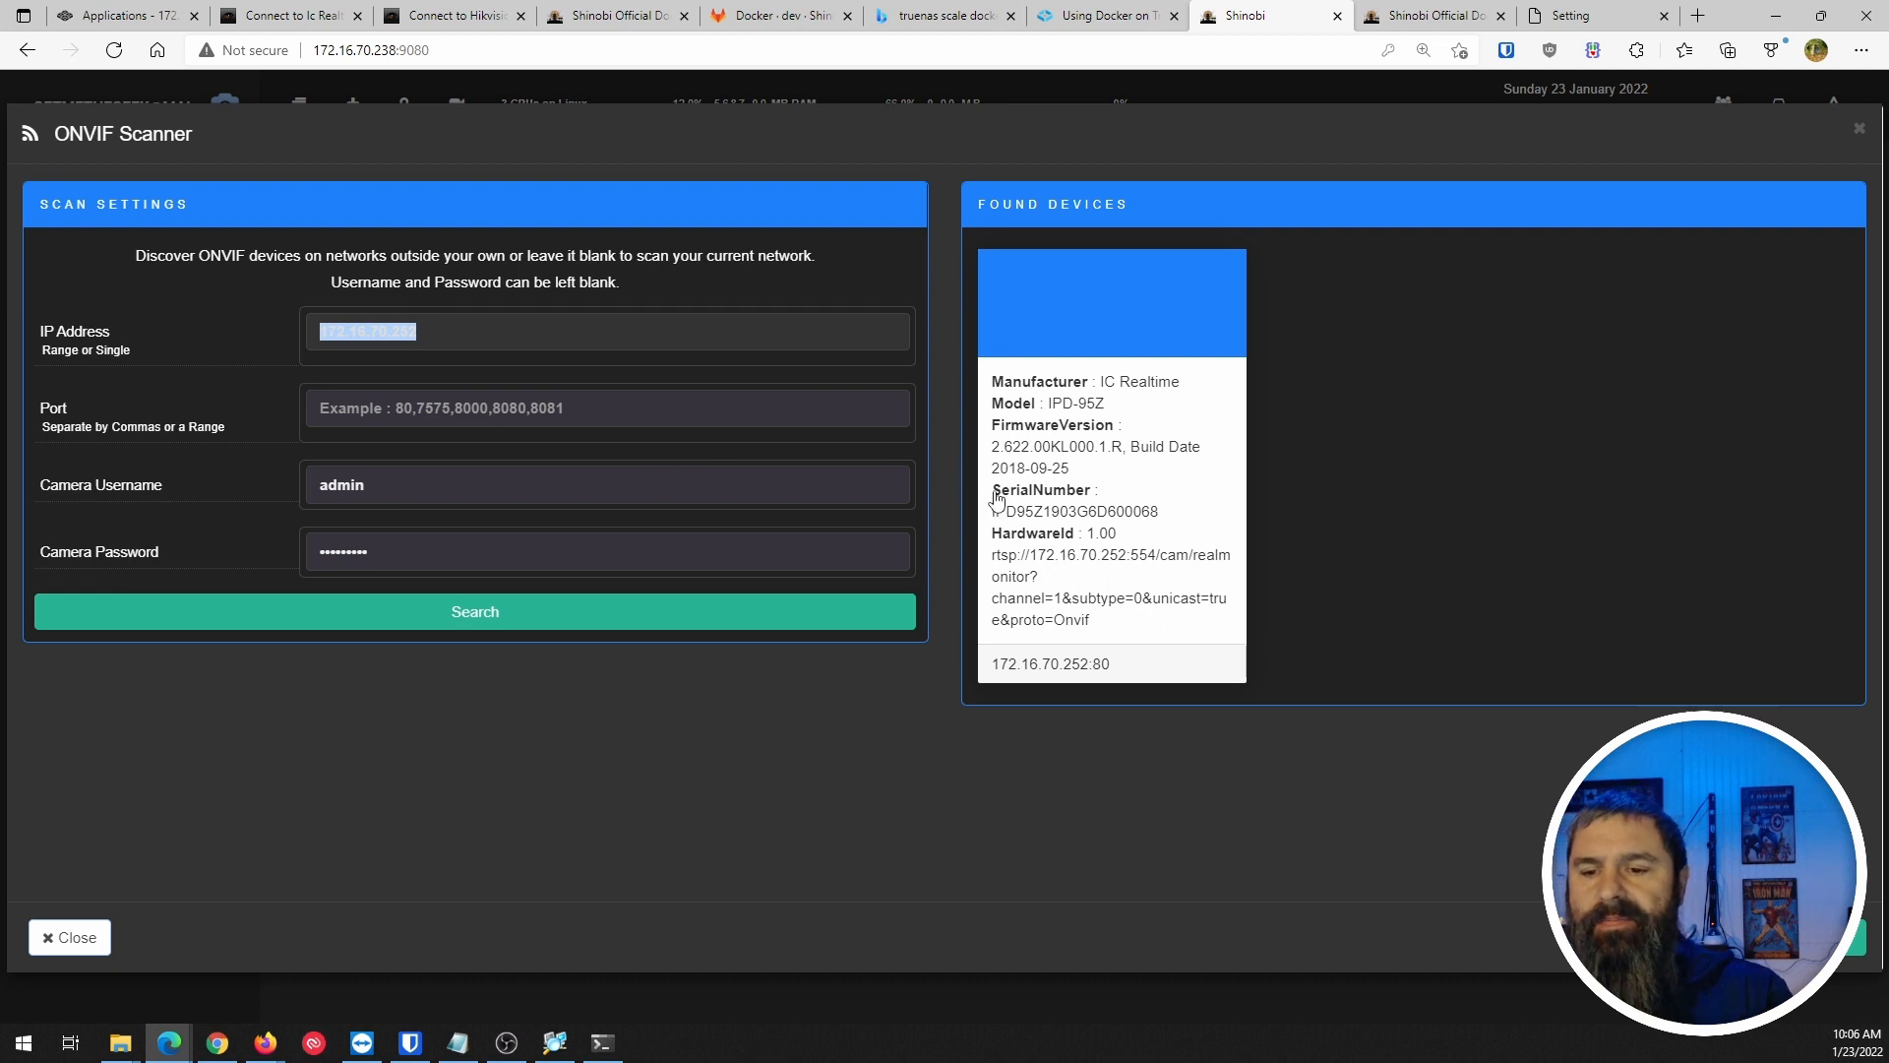
left_click(596, 425)
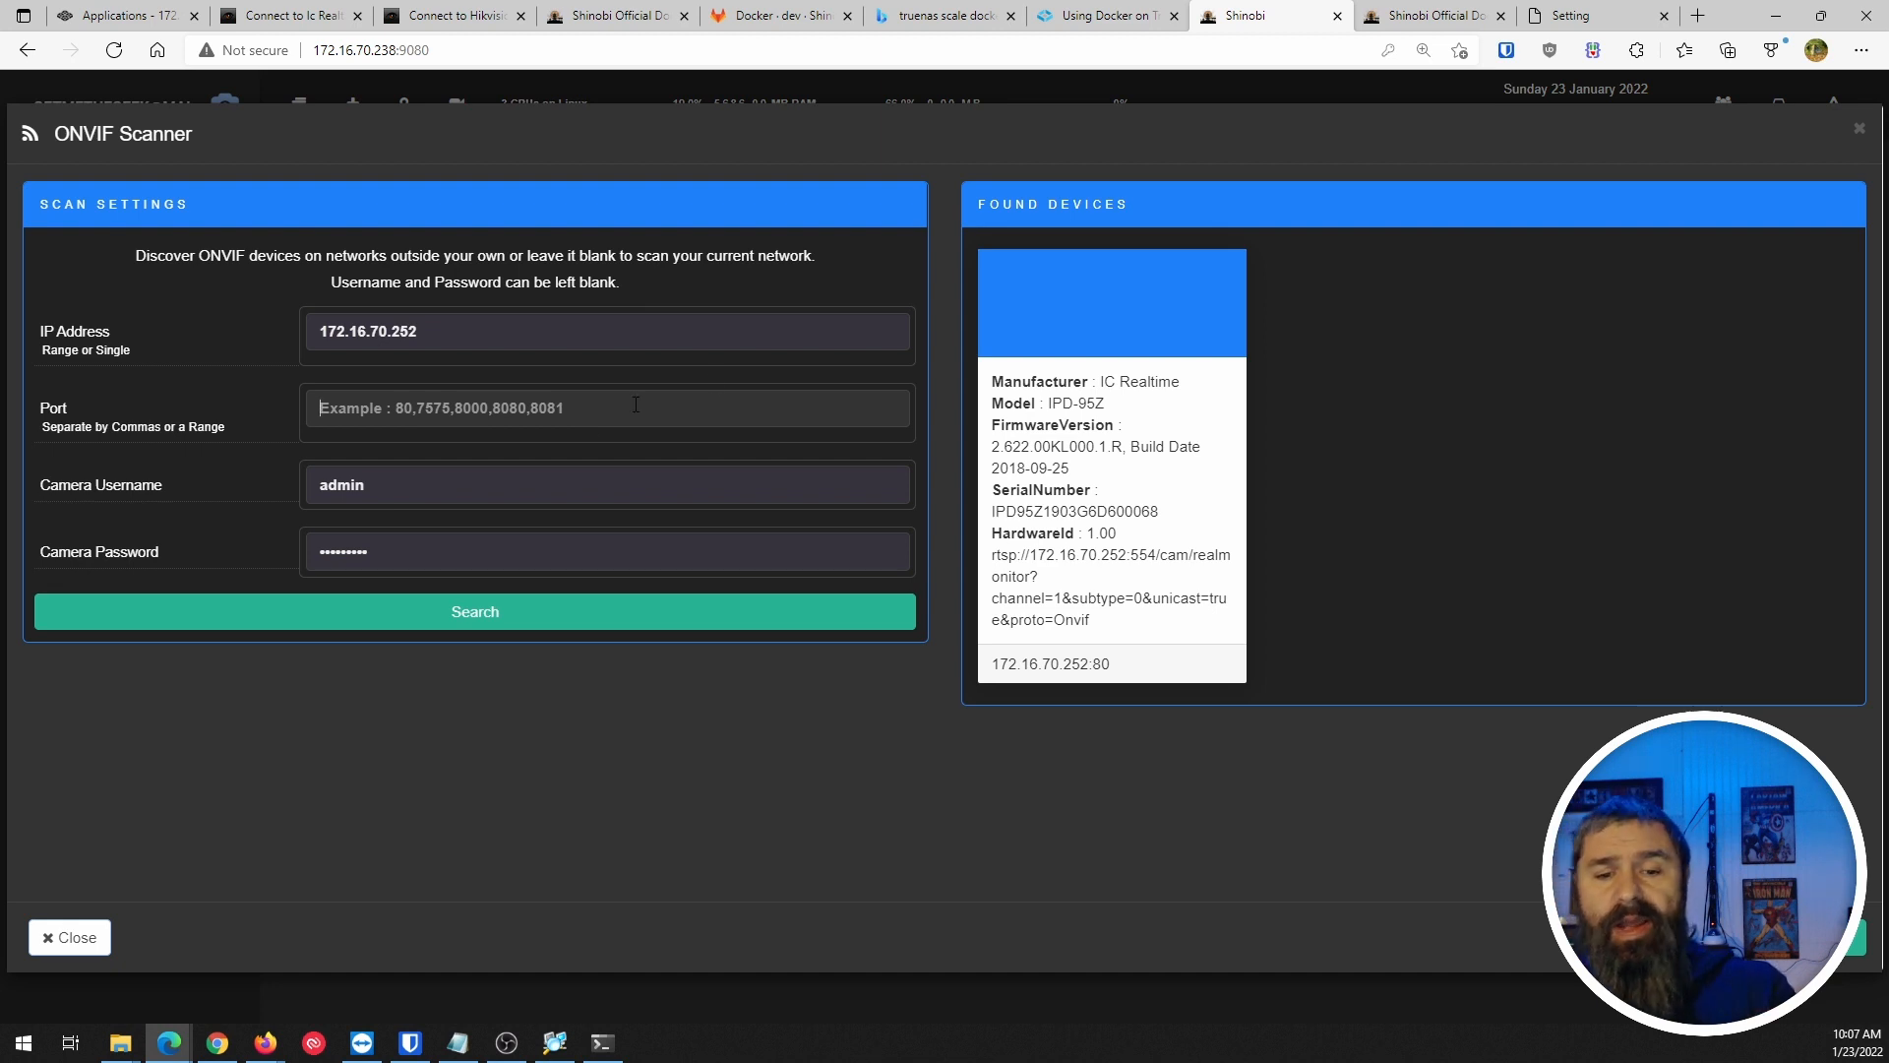
left_click(570, 619)
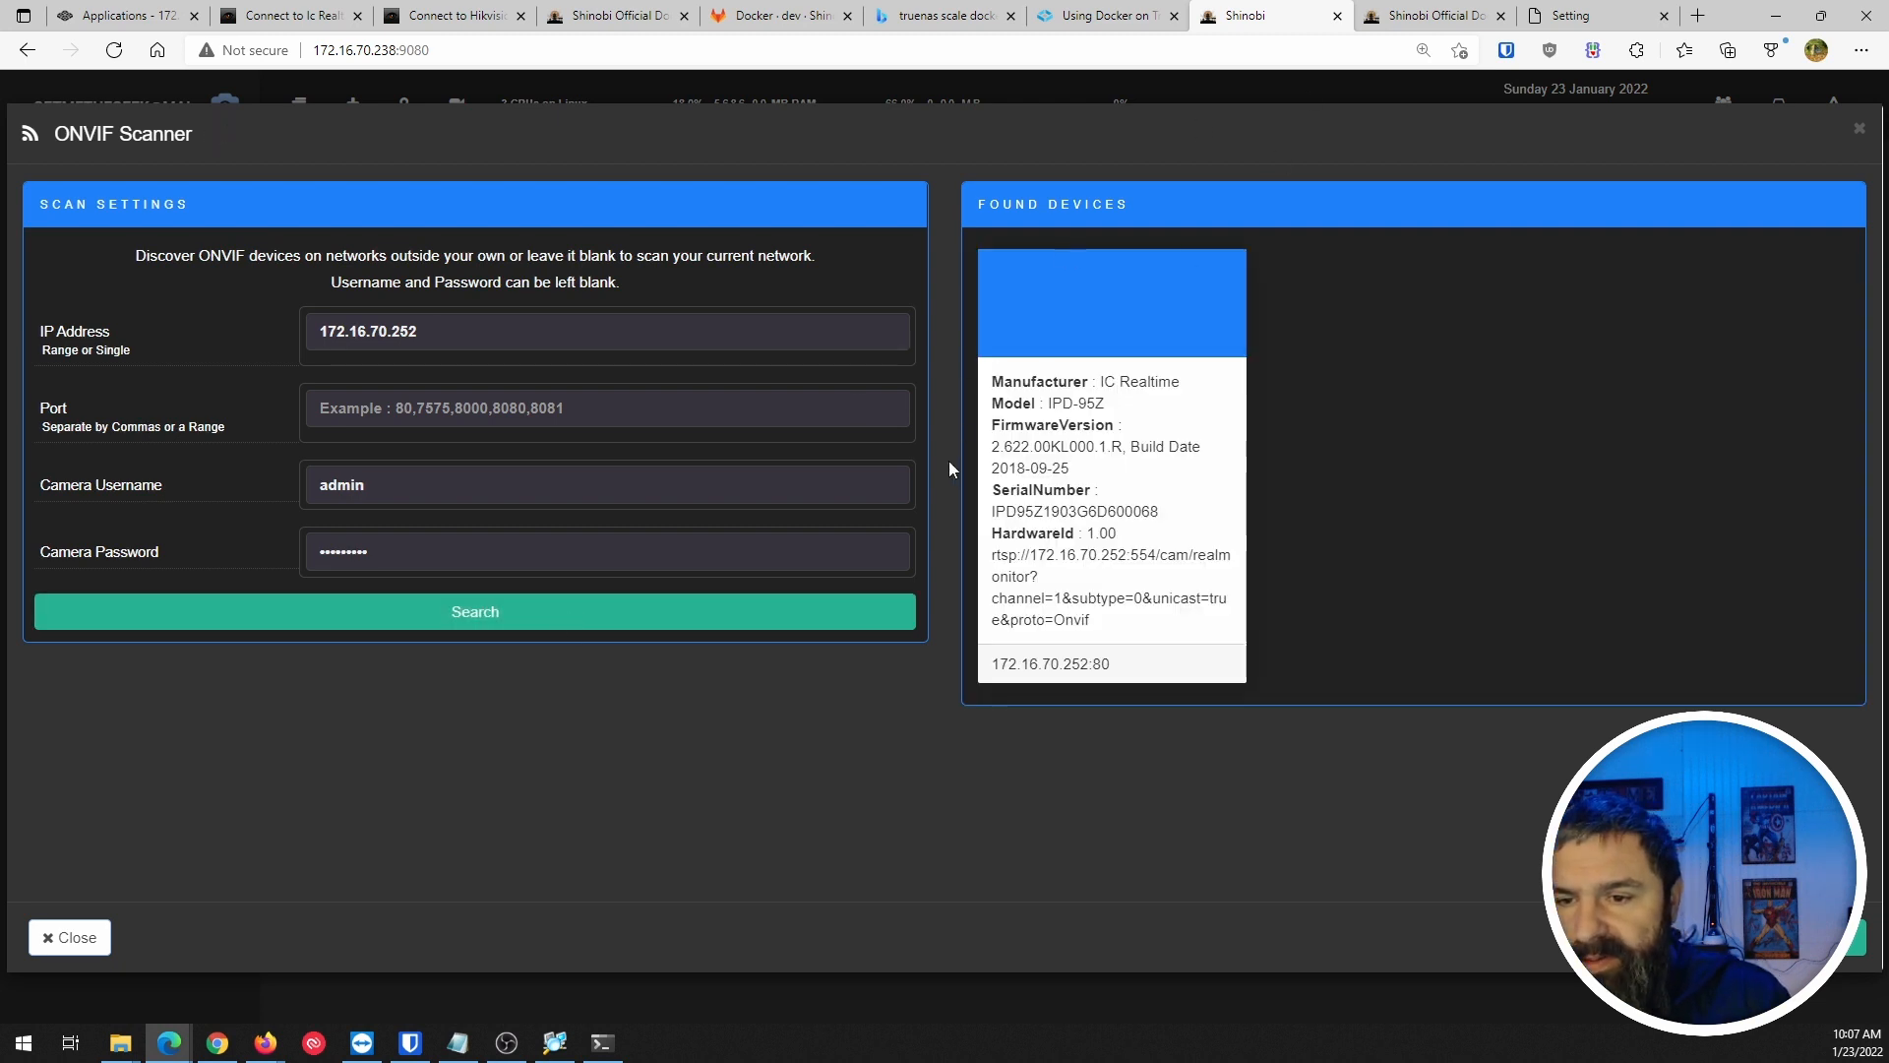
left_click(1094, 548)
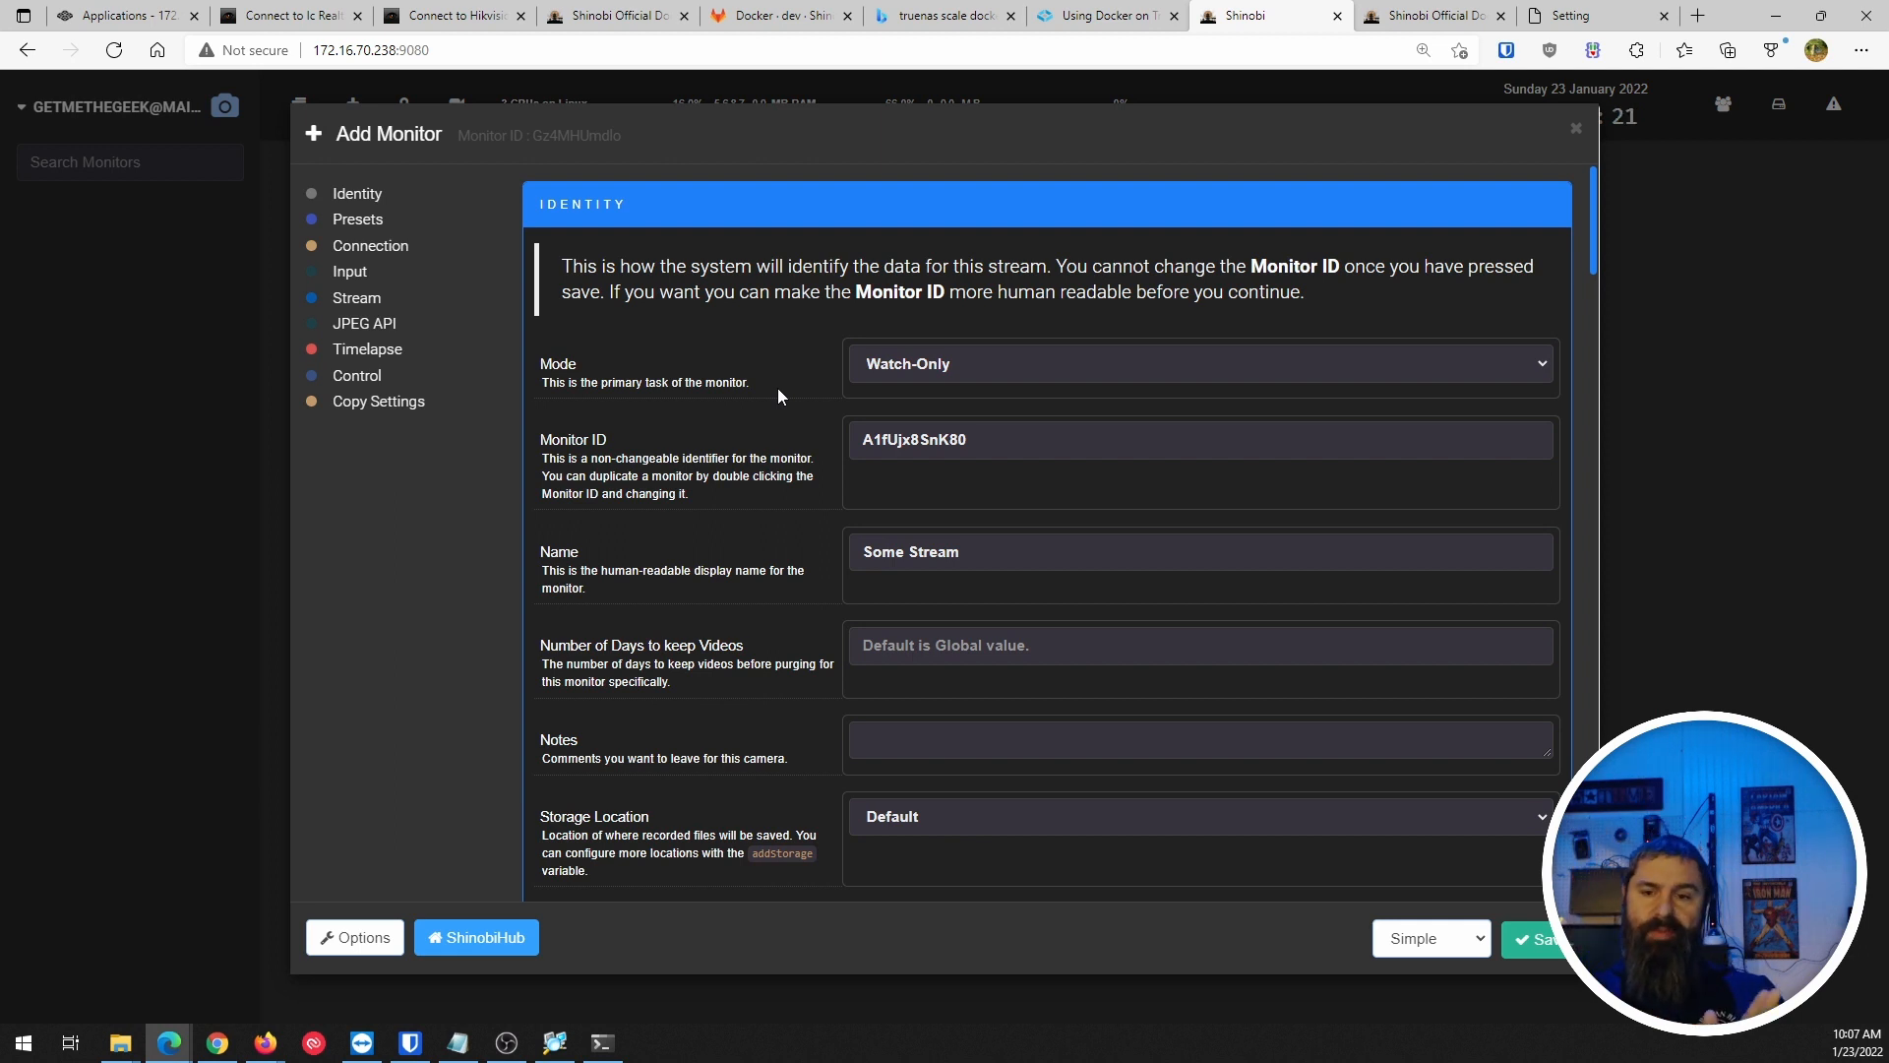
Keep the new monitor's mode set to Watch-Only.
scroll(716, 329, "down", 5)
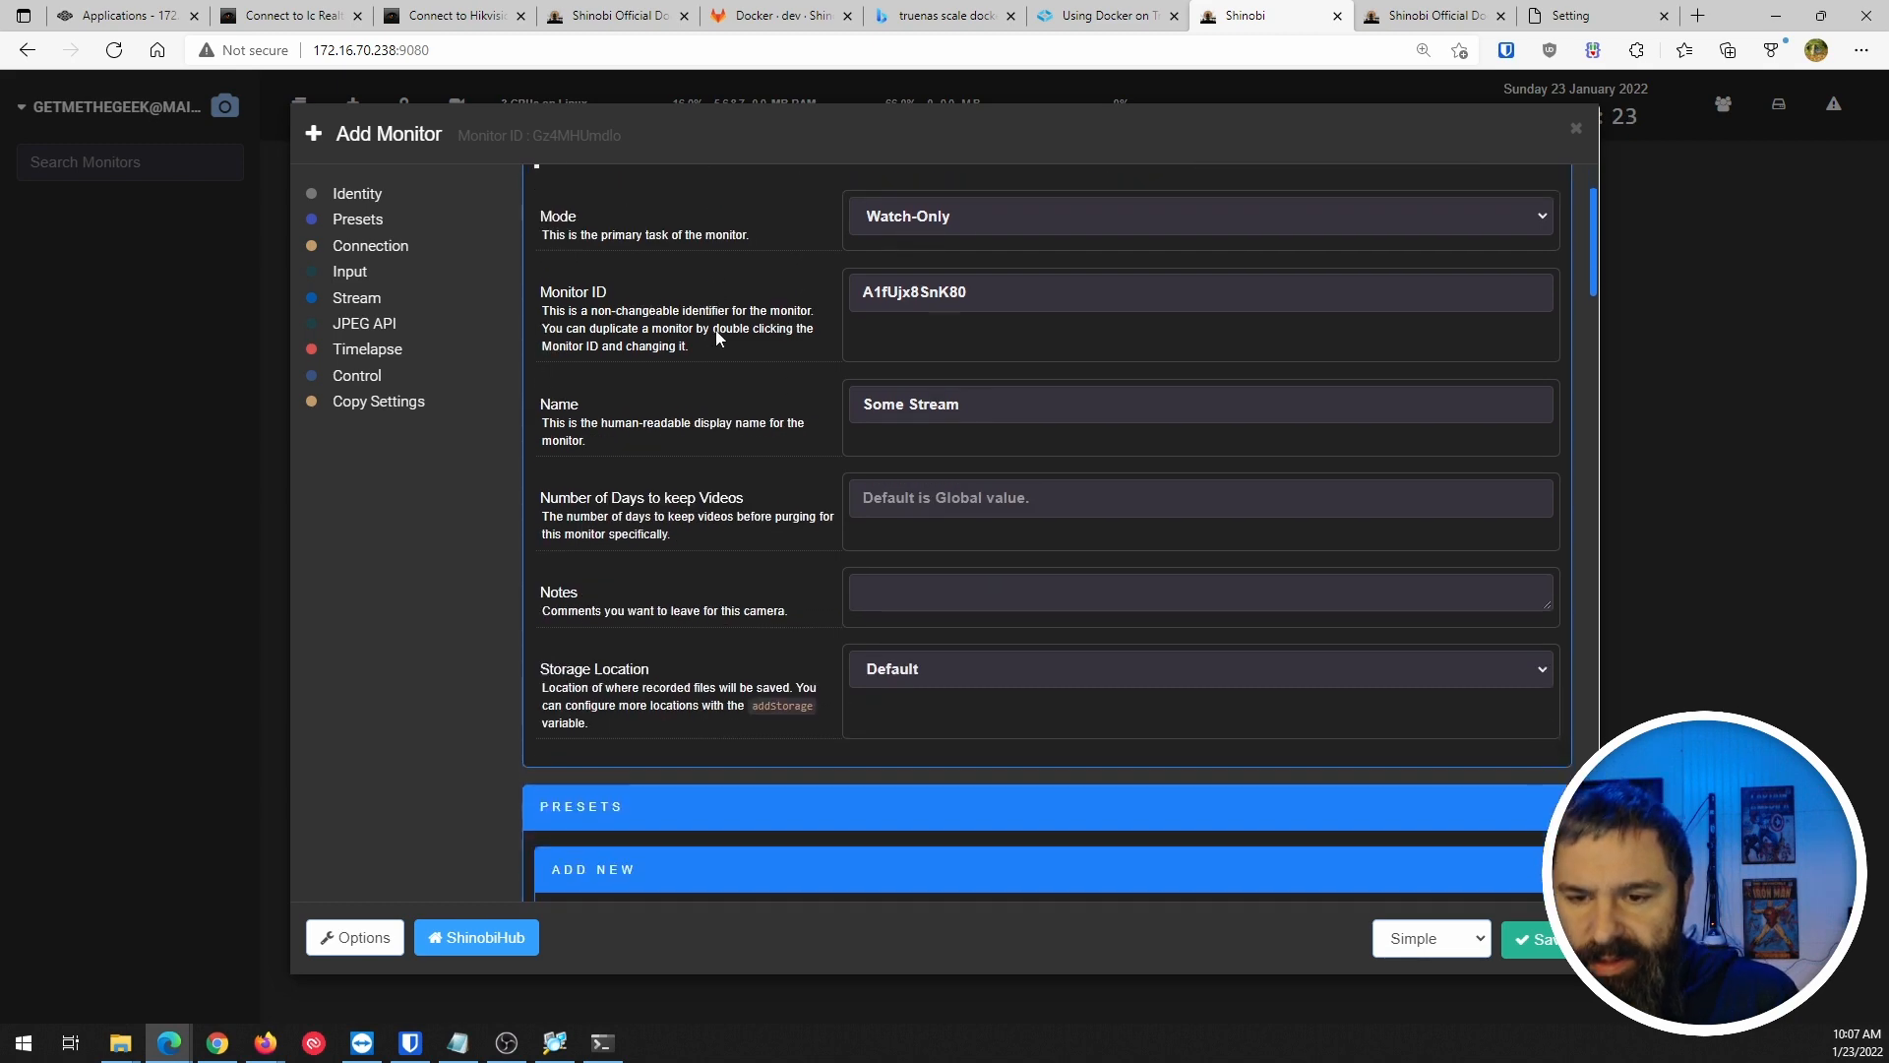
scroll(714, 329, "up", 4)
scroll(712, 337, "up", 1)
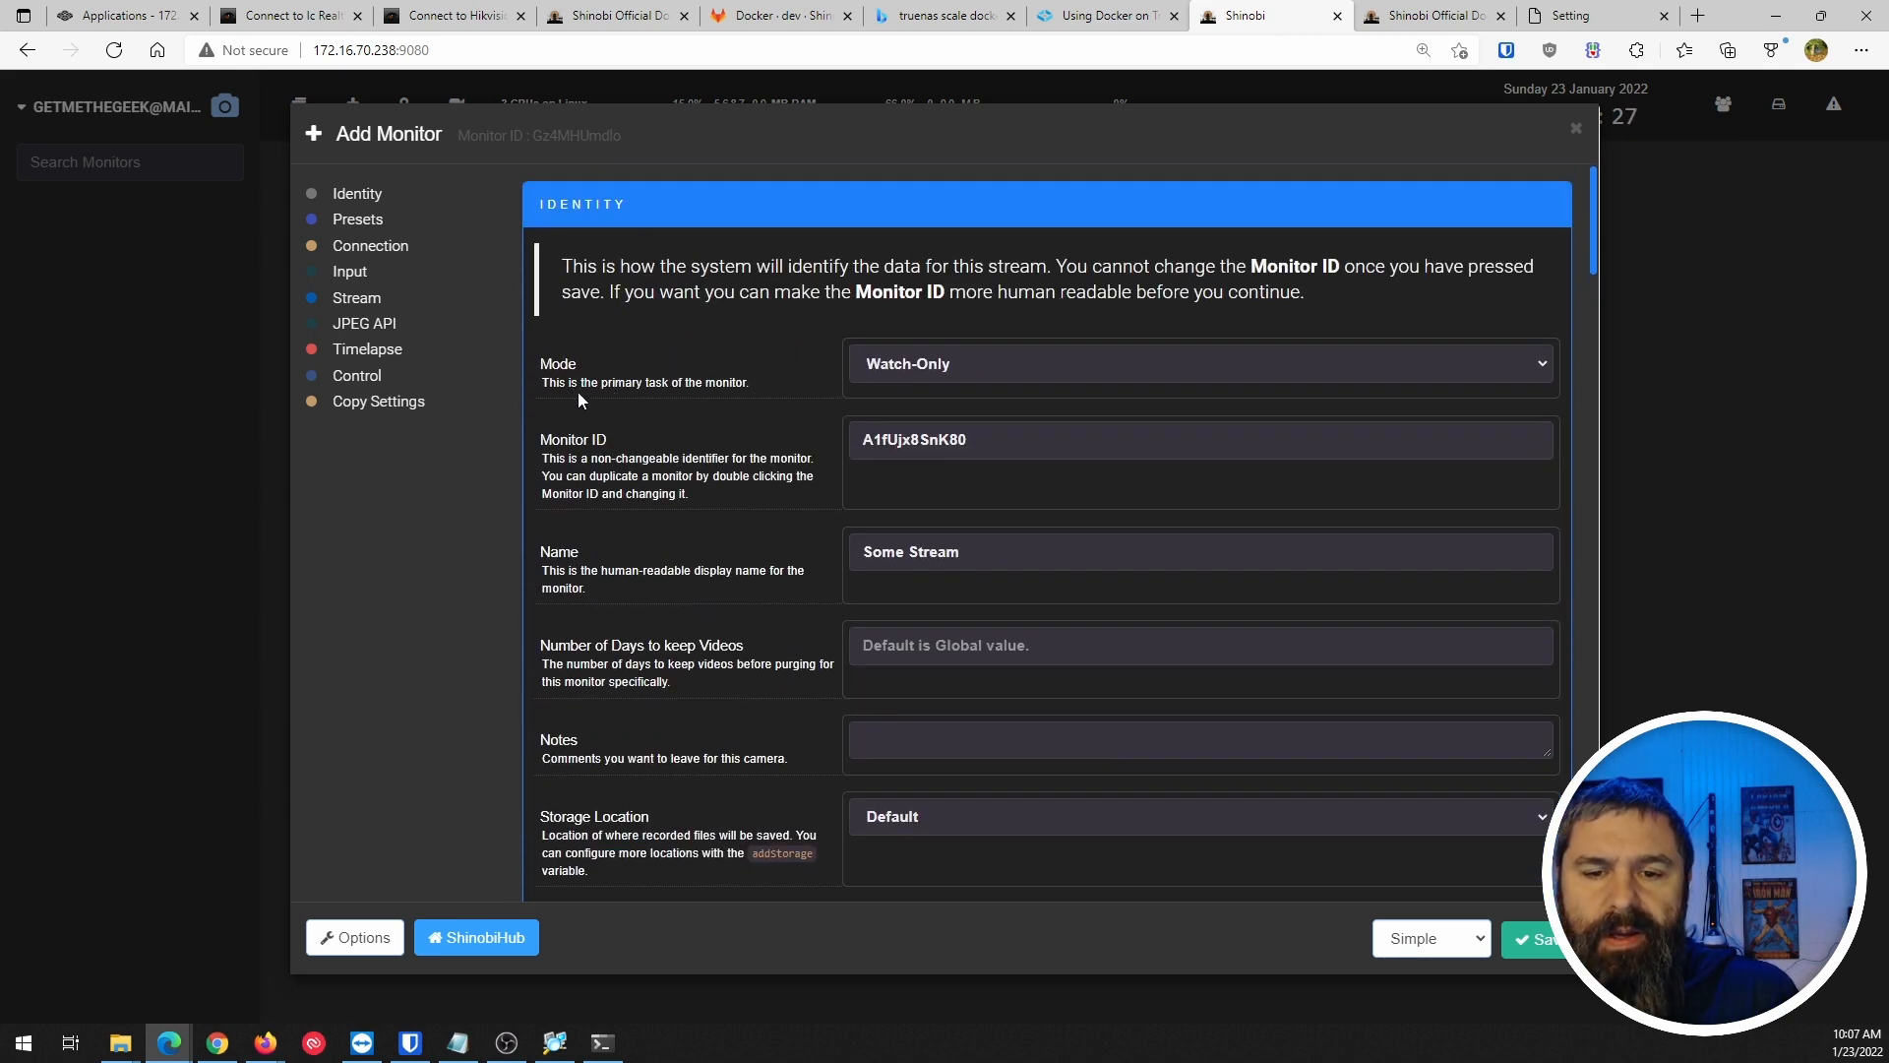
left_click(924, 367)
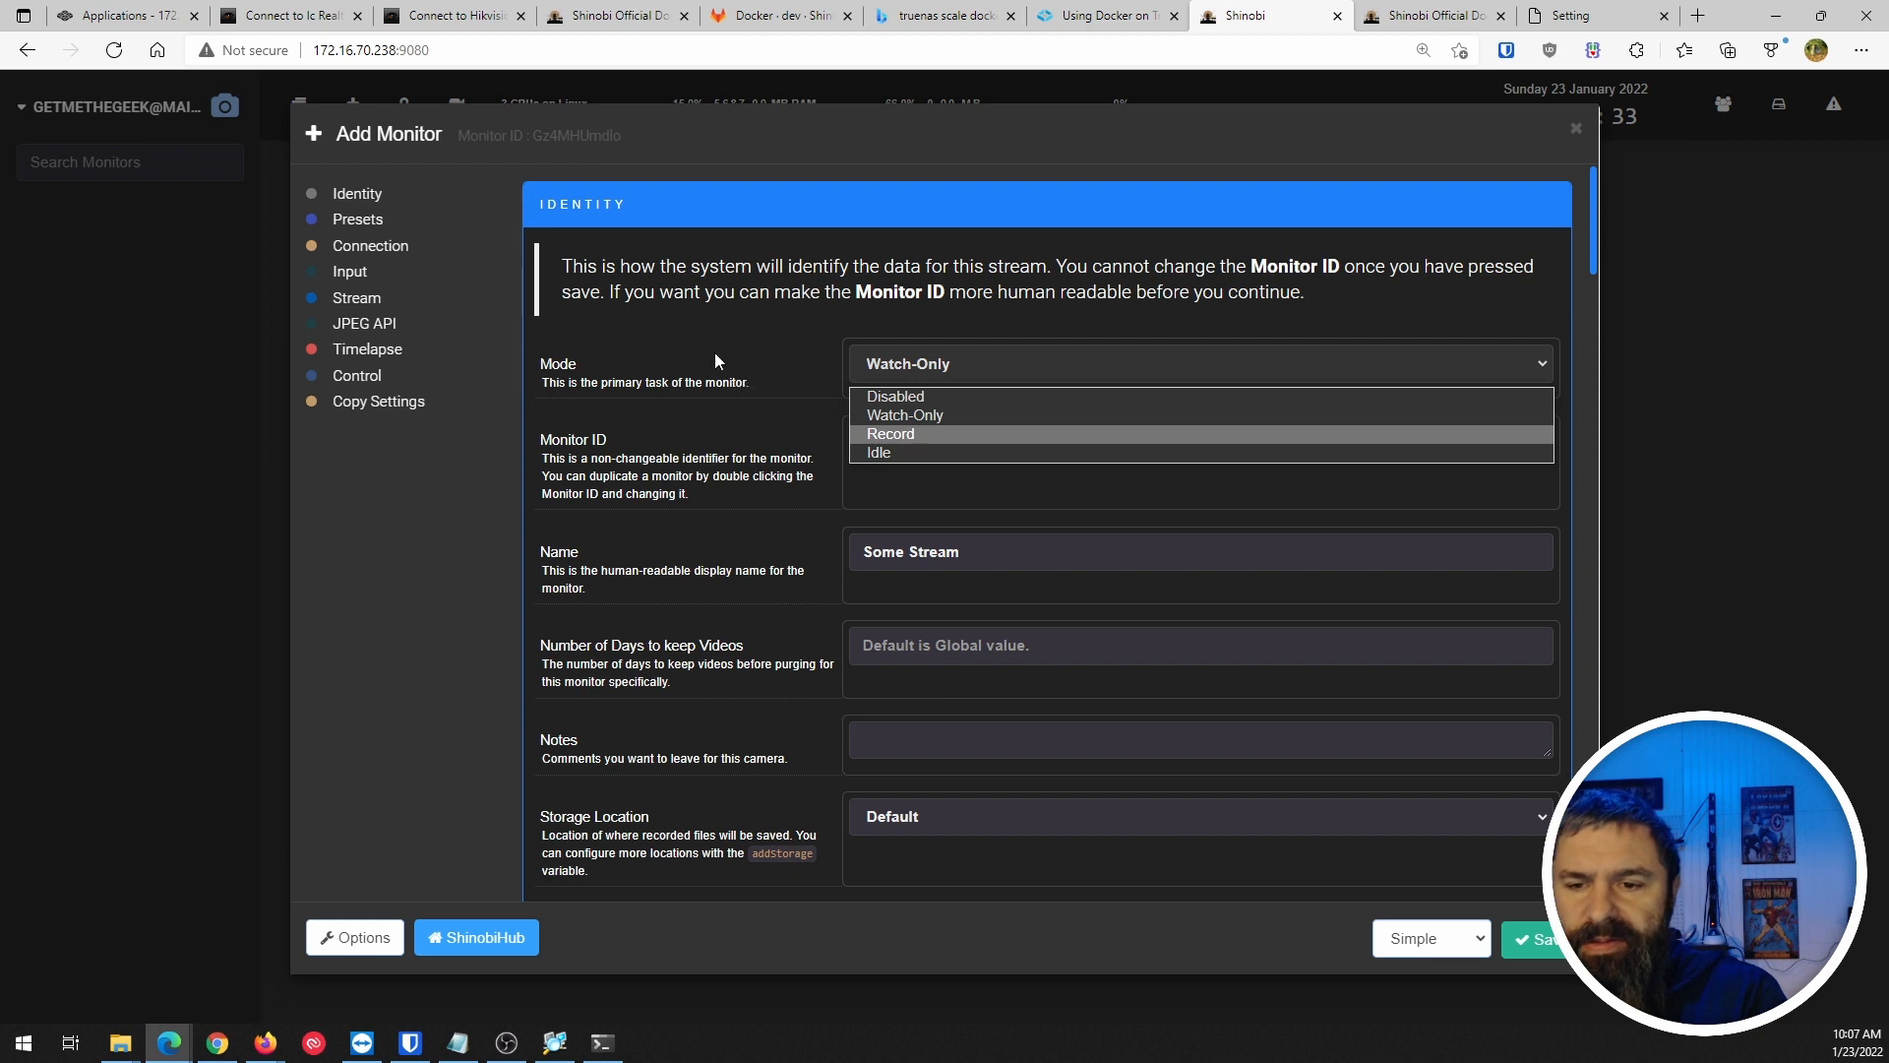
left_click(915, 414)
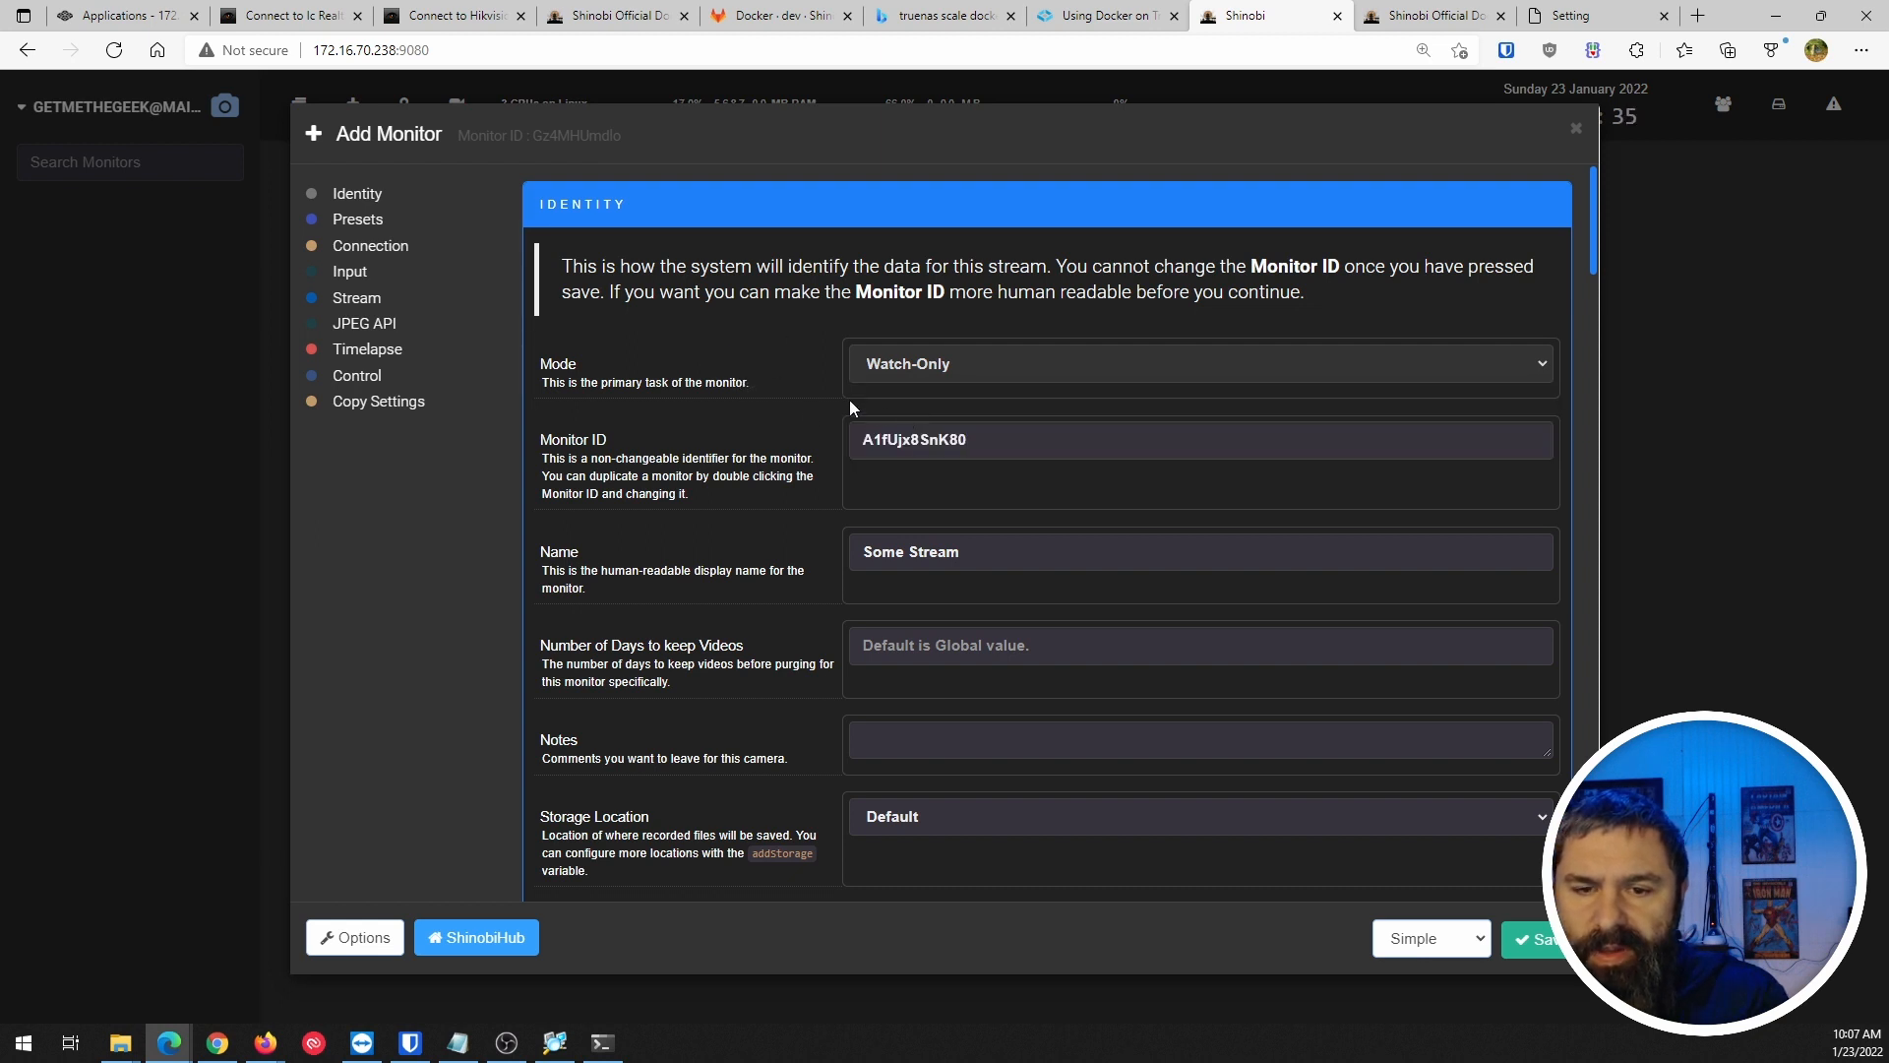
Review the connection, stream and control settings, then save the monitor as 'Some Stream'.
scroll(674, 451, "down", 1)
scroll(639, 369, "down", 1)
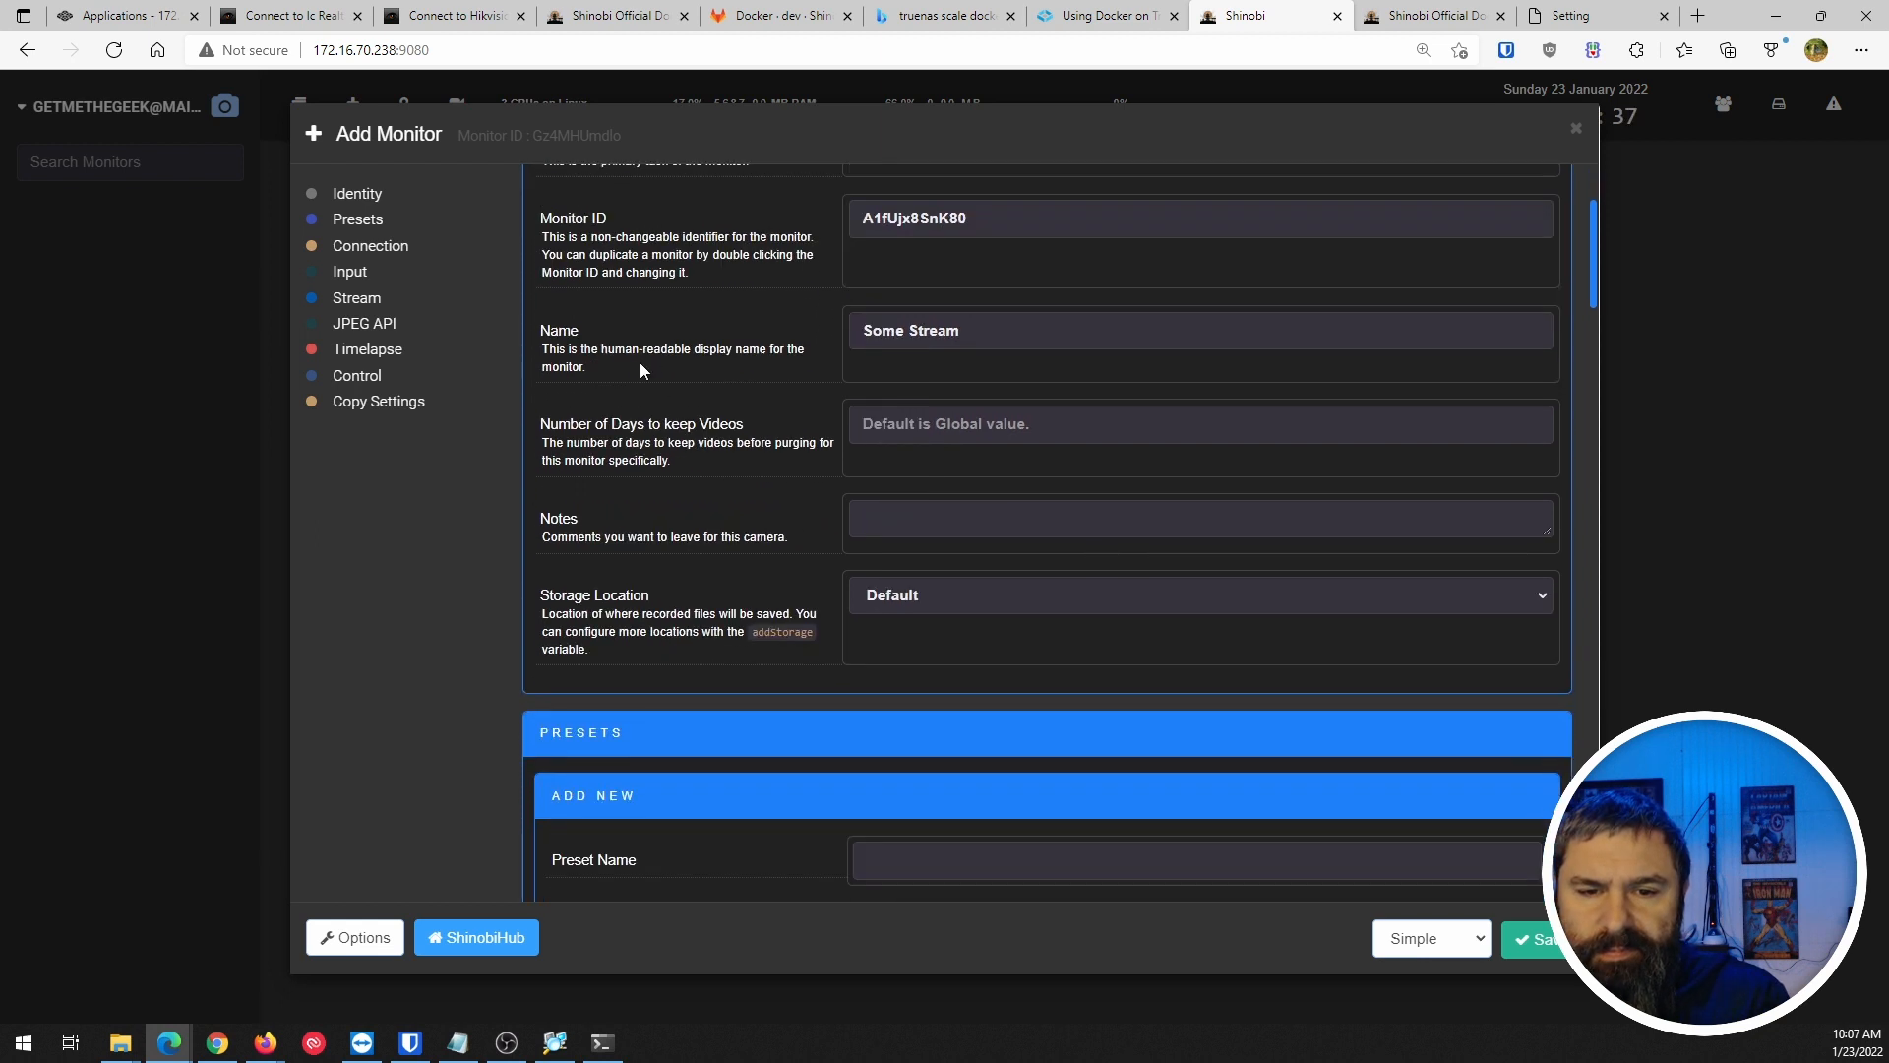
scroll(842, 326, "down", 8)
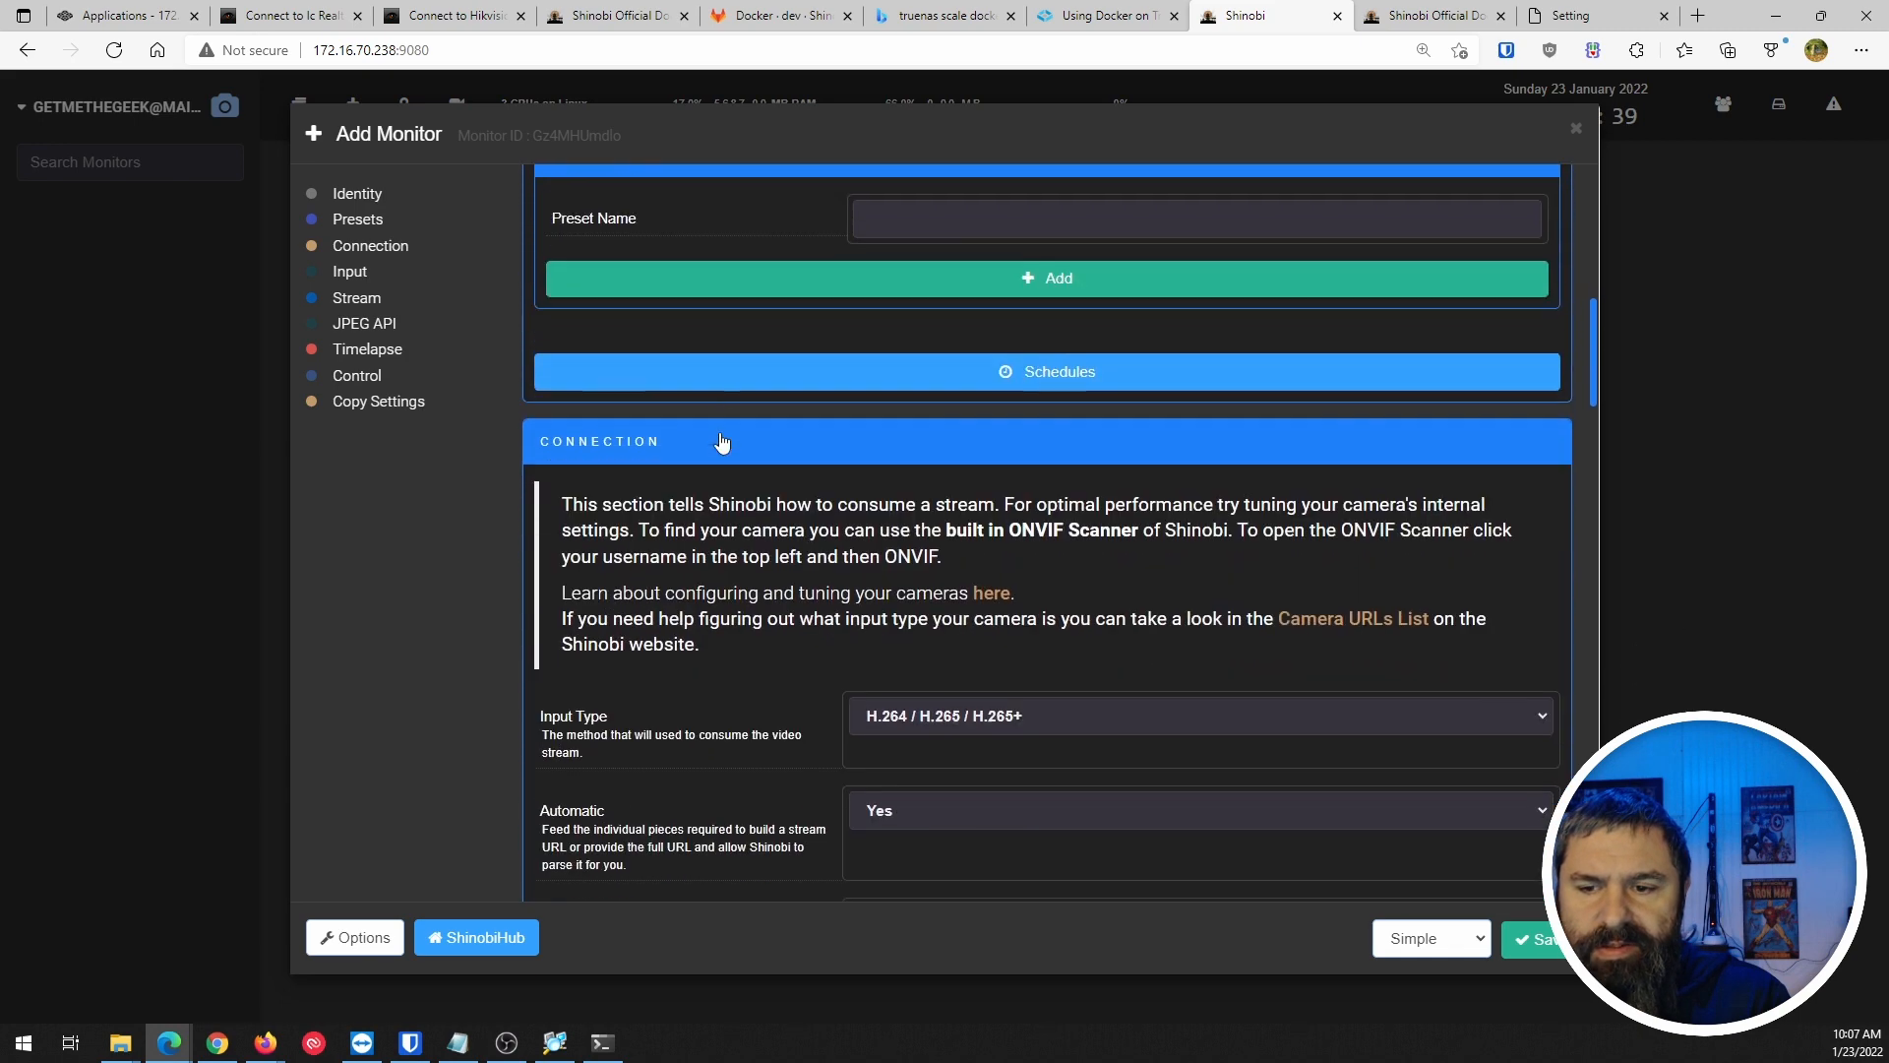
scroll(748, 423, "down", 1)
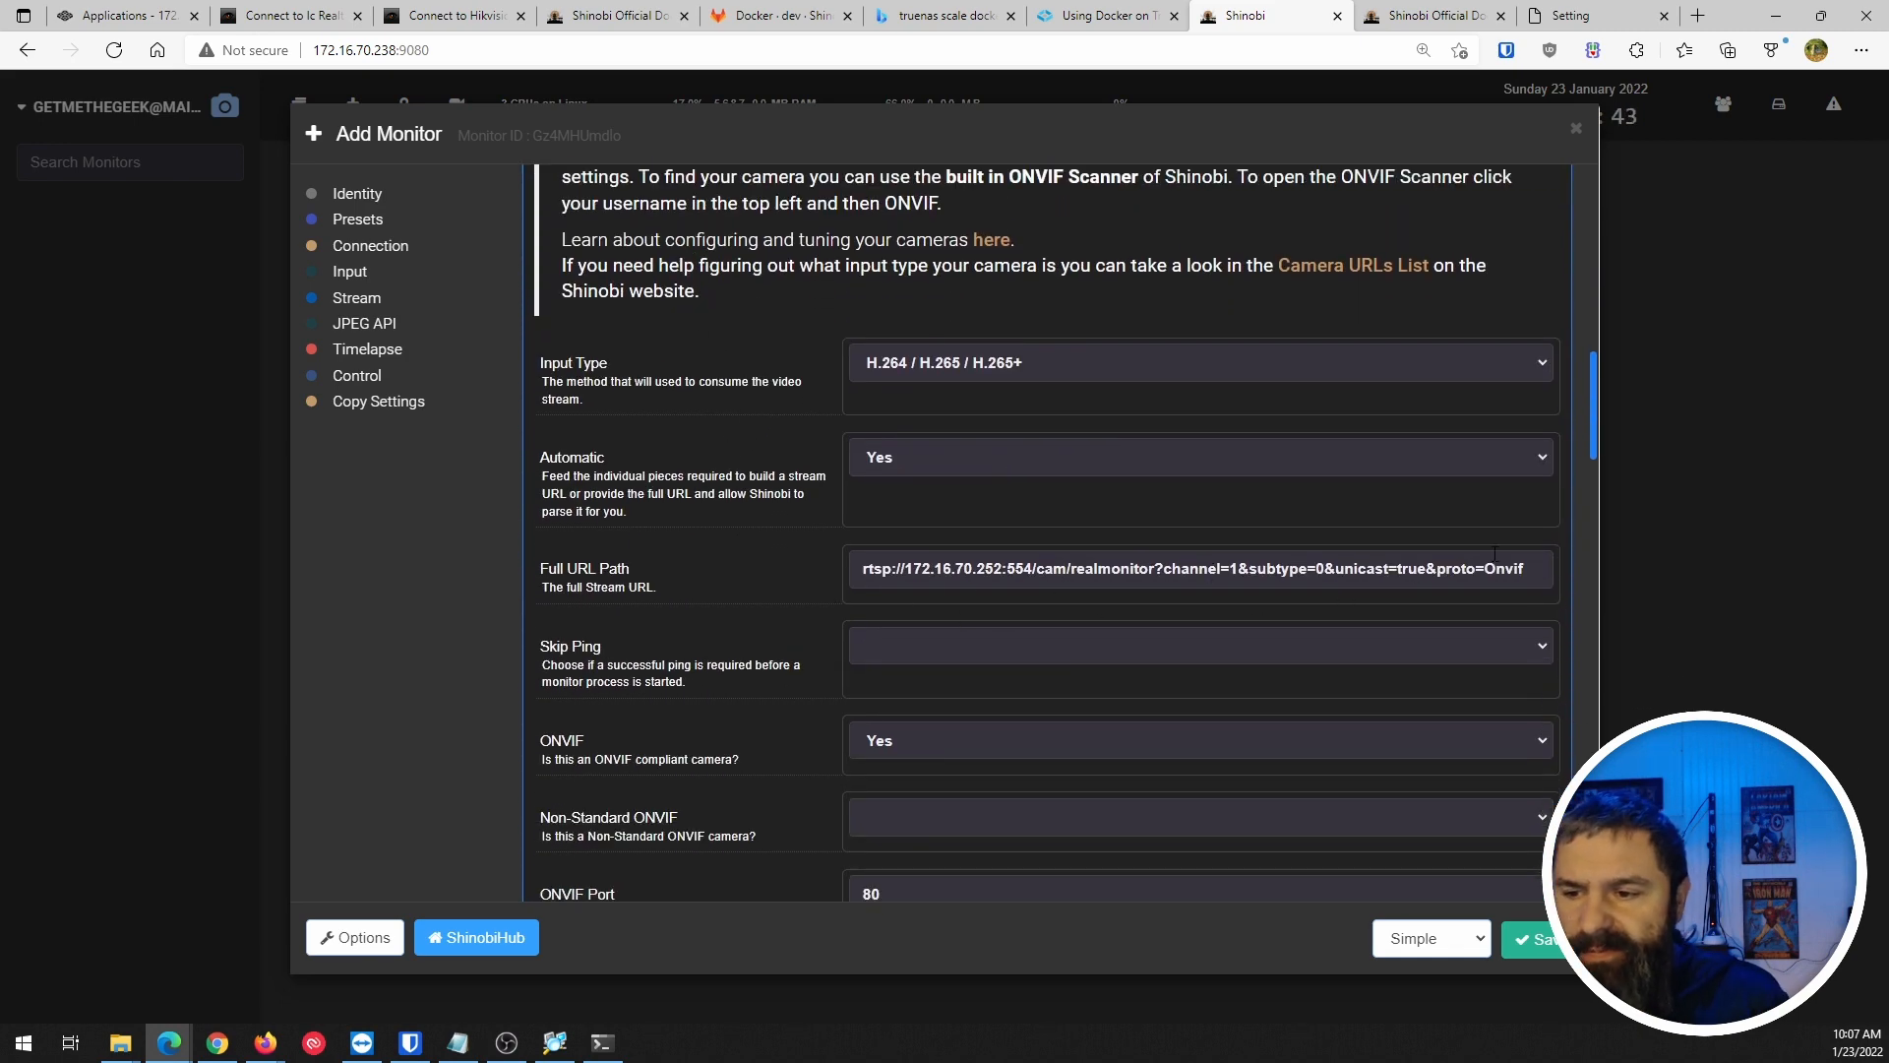
scroll(629, 443, "down", 2)
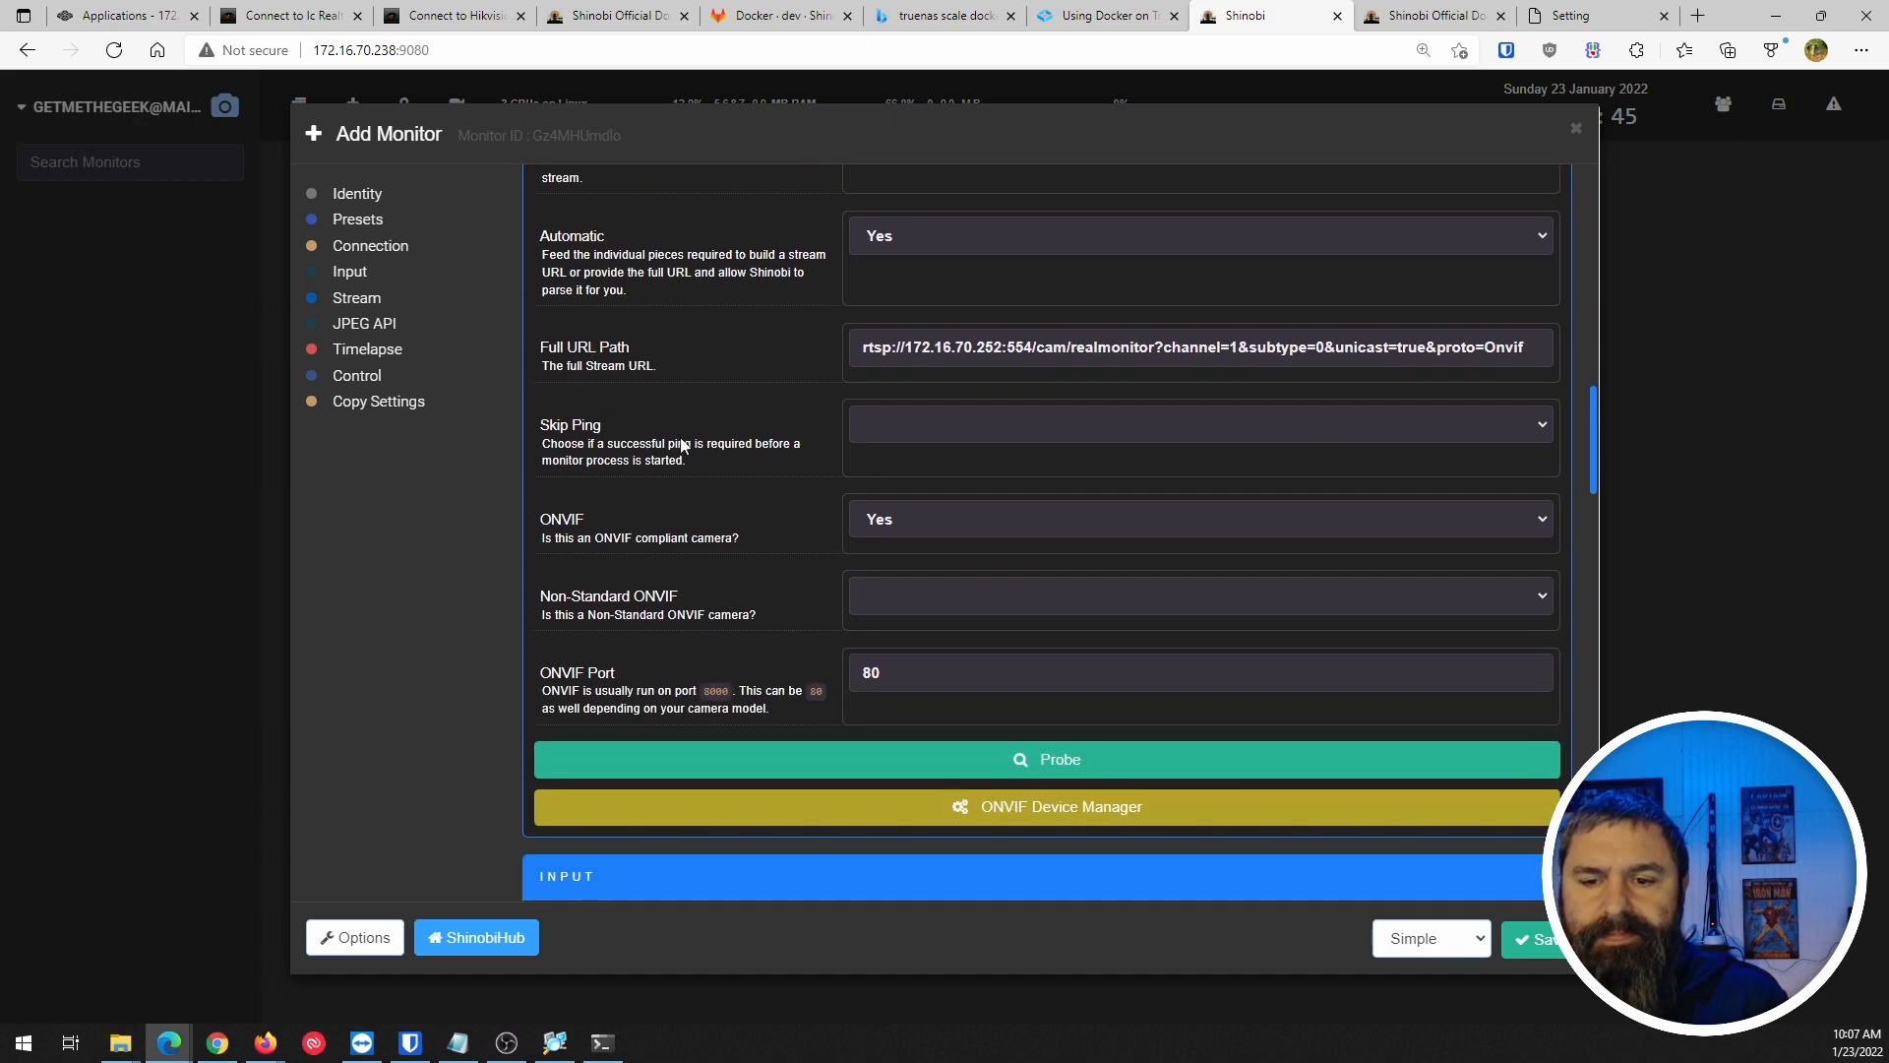
scroll(700, 482, "down", 3)
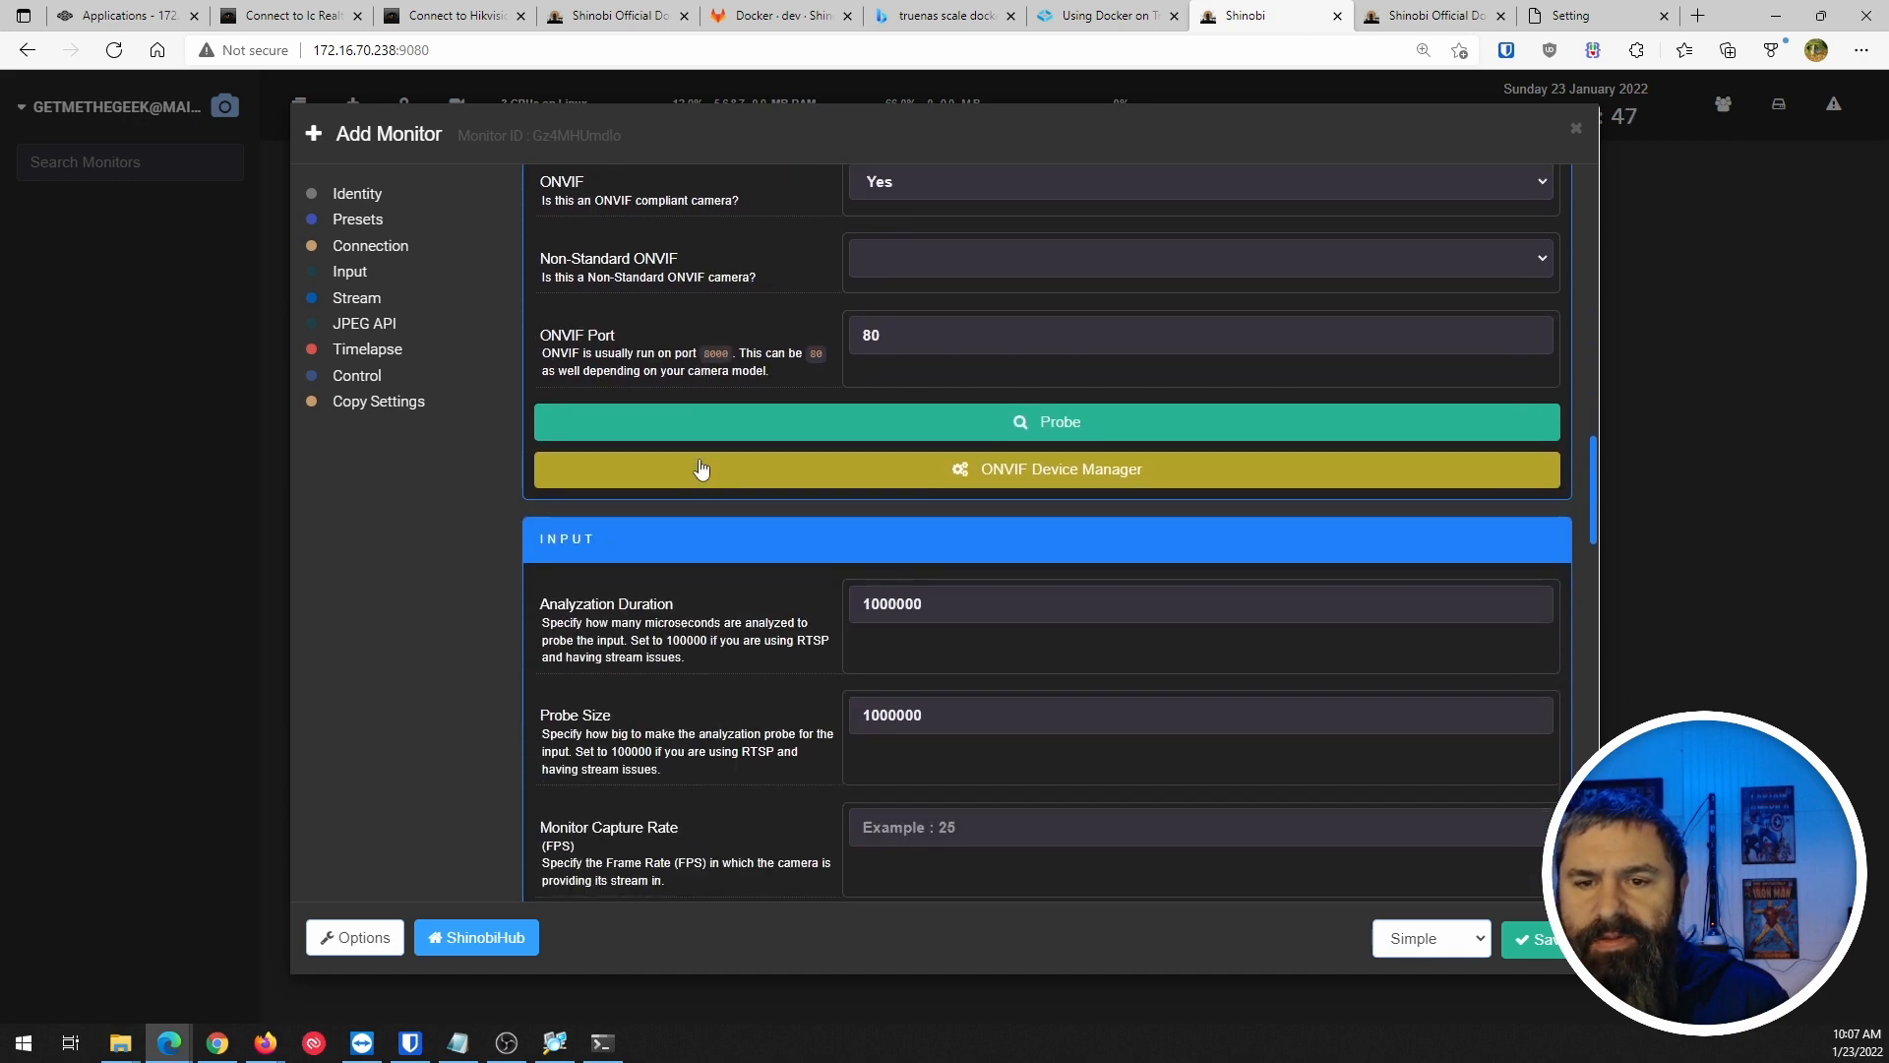
scroll(702, 565, "down", 1)
scroll(703, 566, "down", 2)
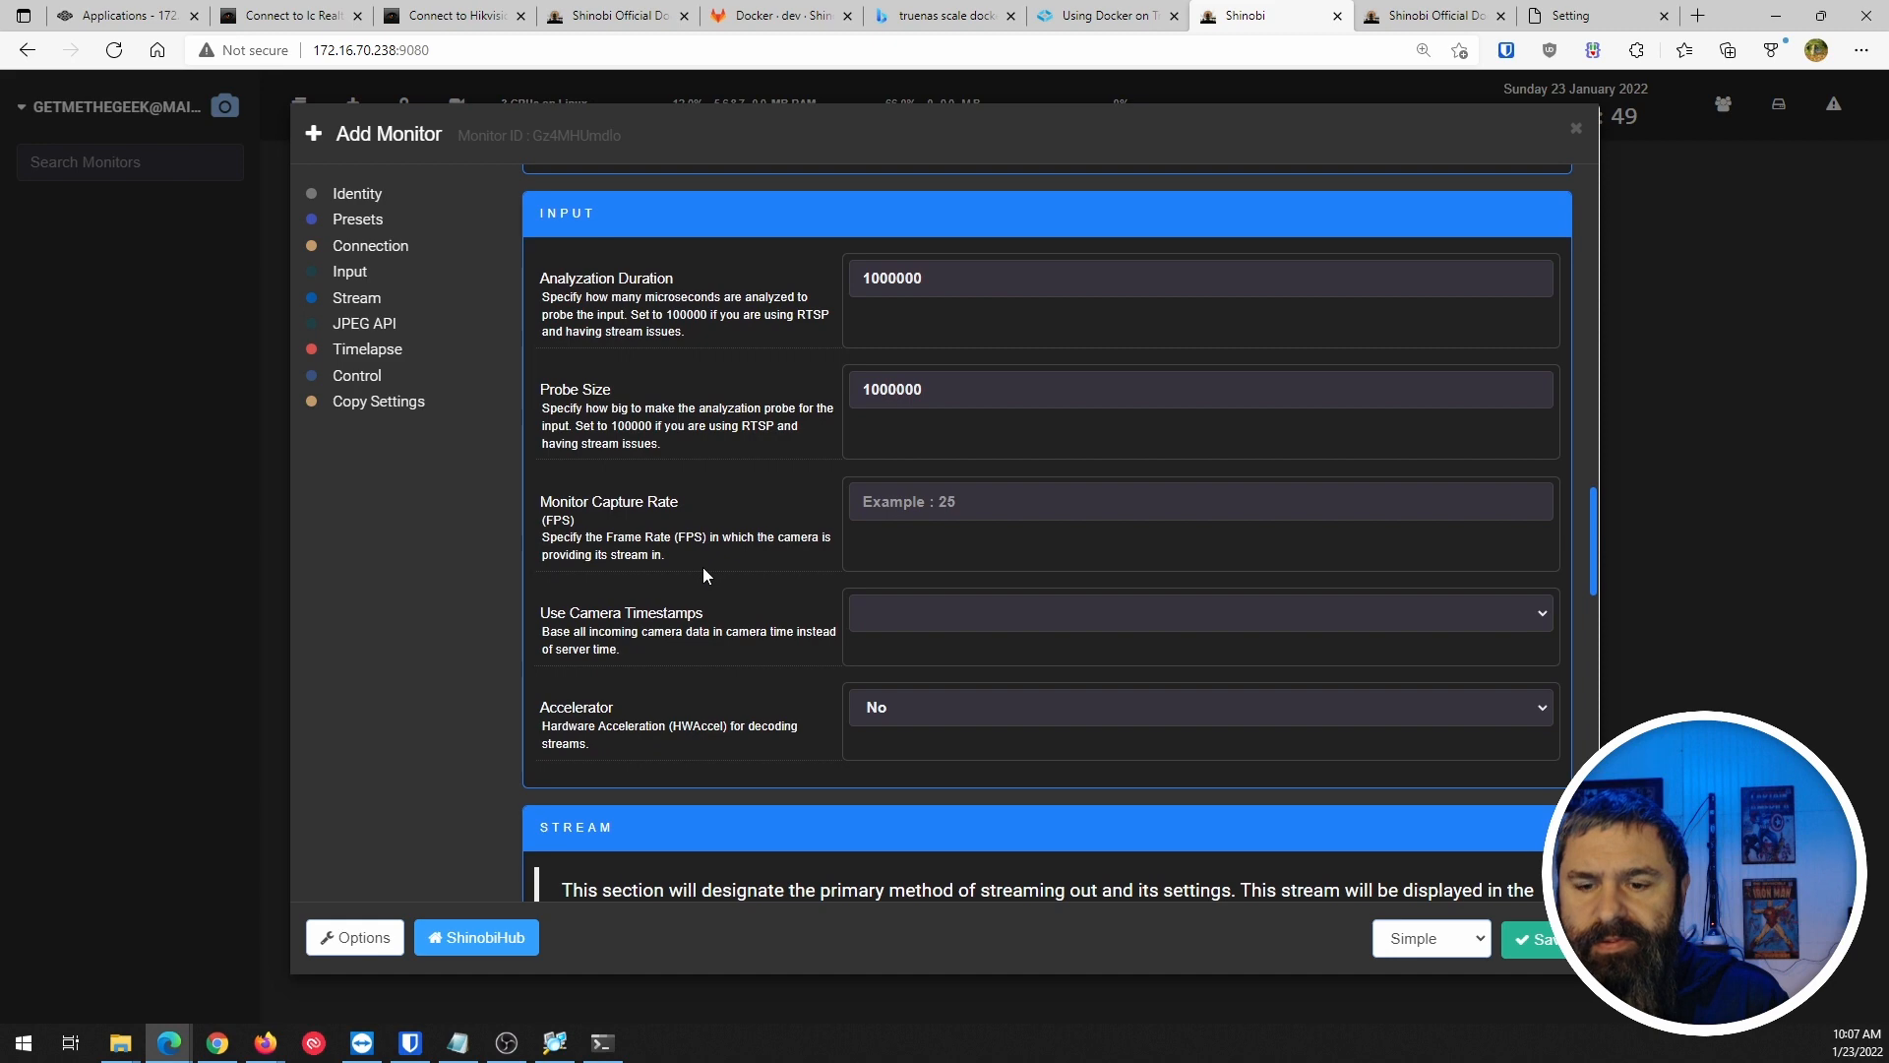
scroll(702, 567, "down", 2)
scroll(702, 567, "down", 3)
scroll(679, 462, "down", 2)
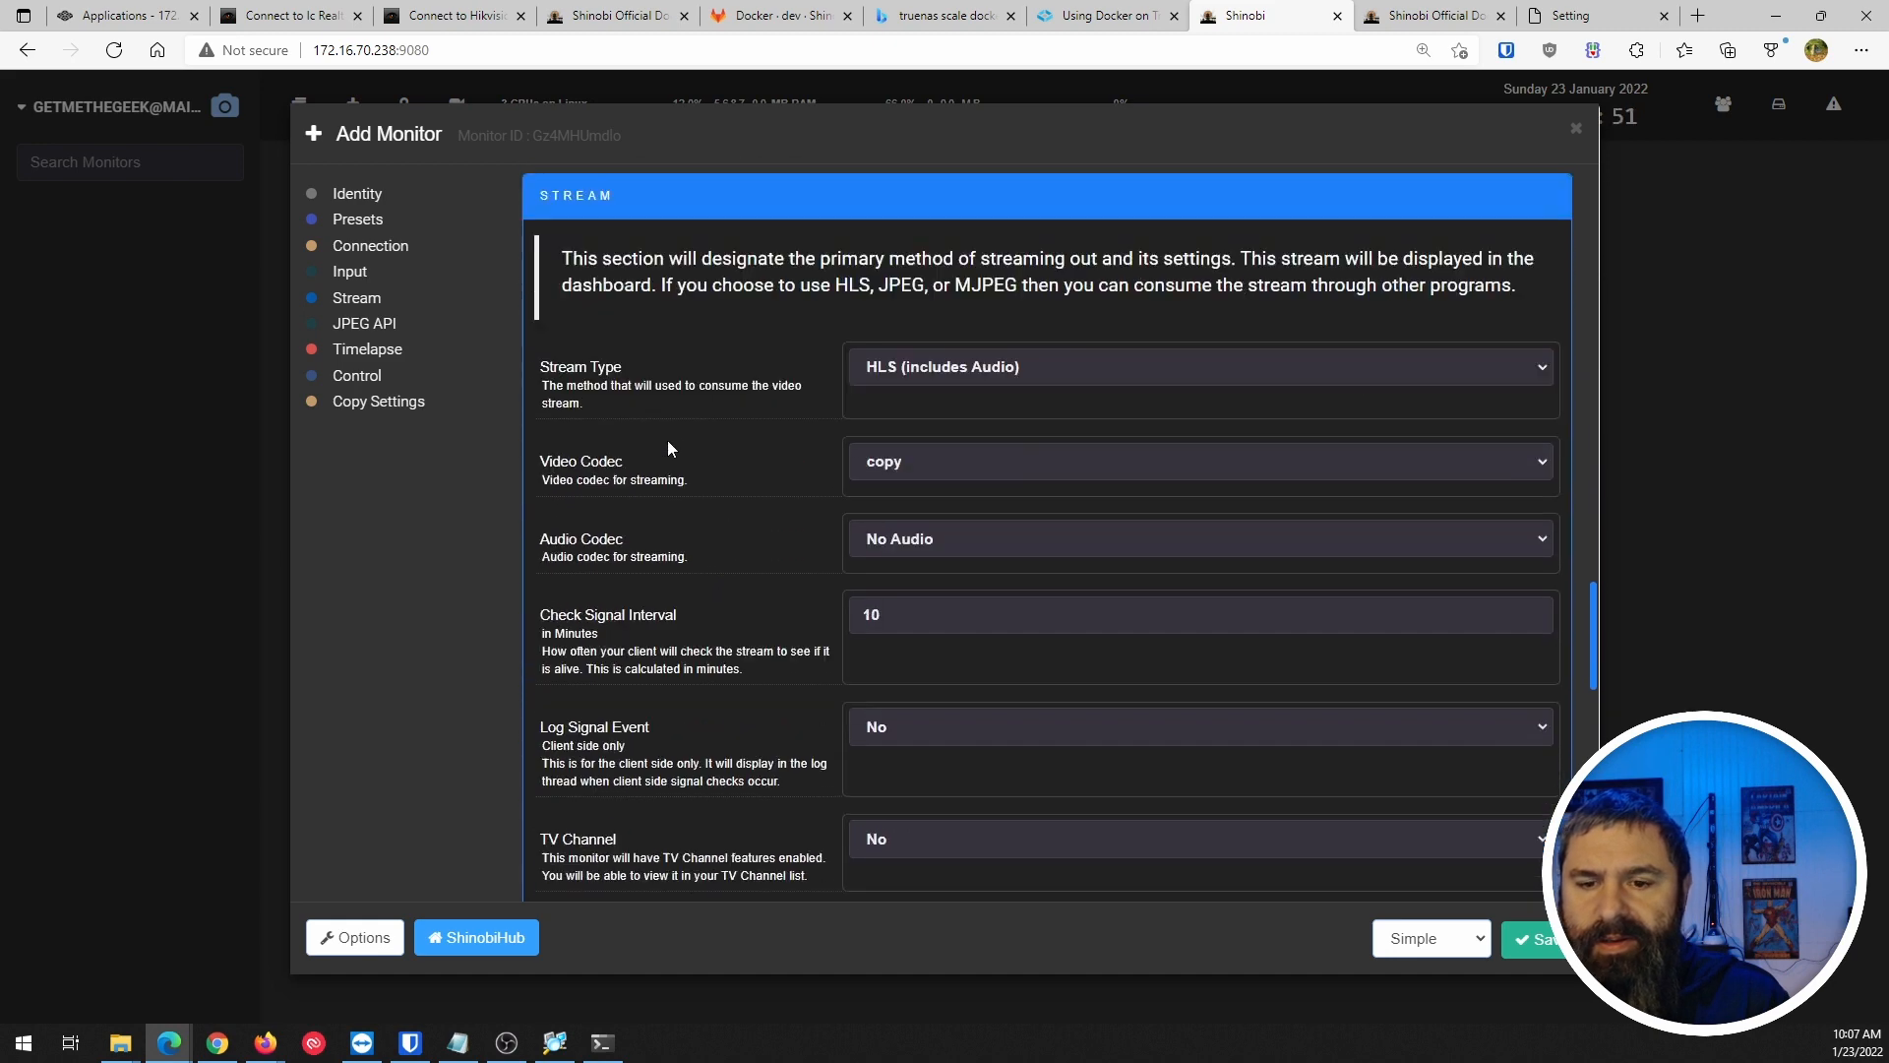
scroll(669, 489, "down", 5)
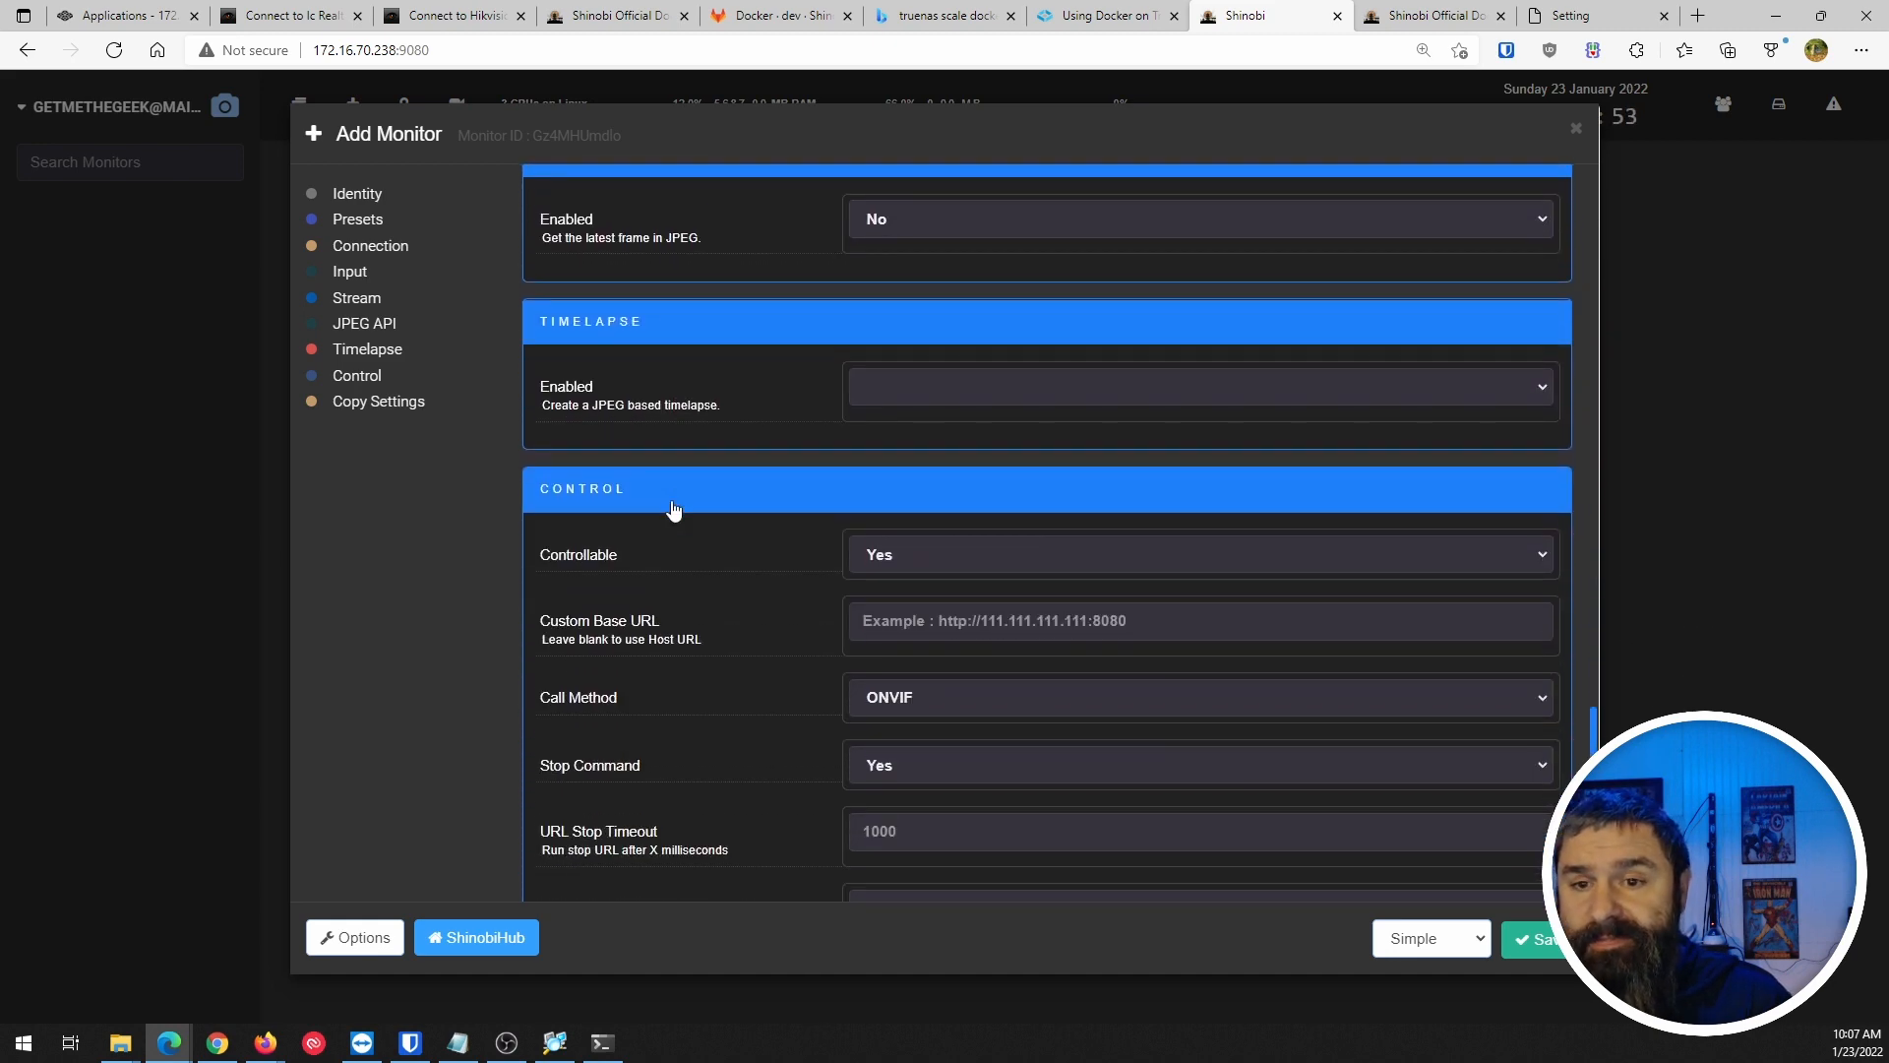
scroll(673, 509, "down", 1)
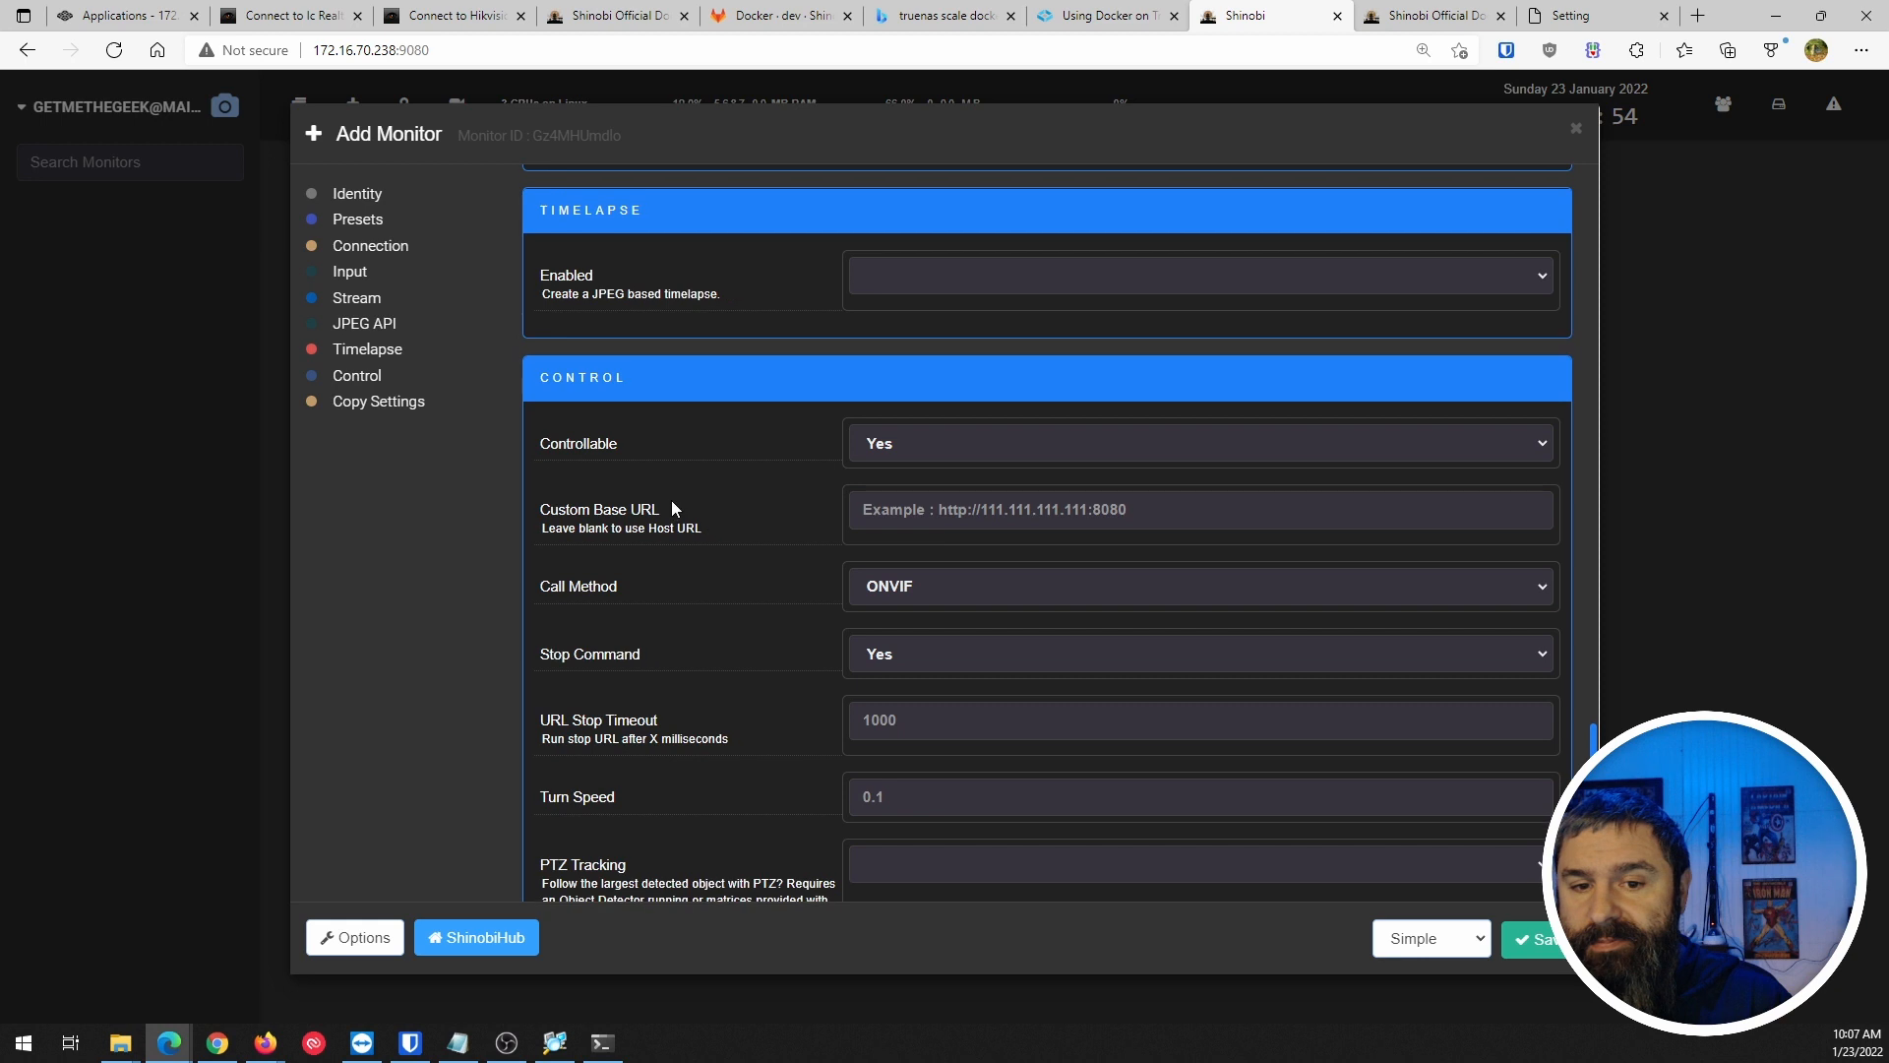
left_click(1550, 940)
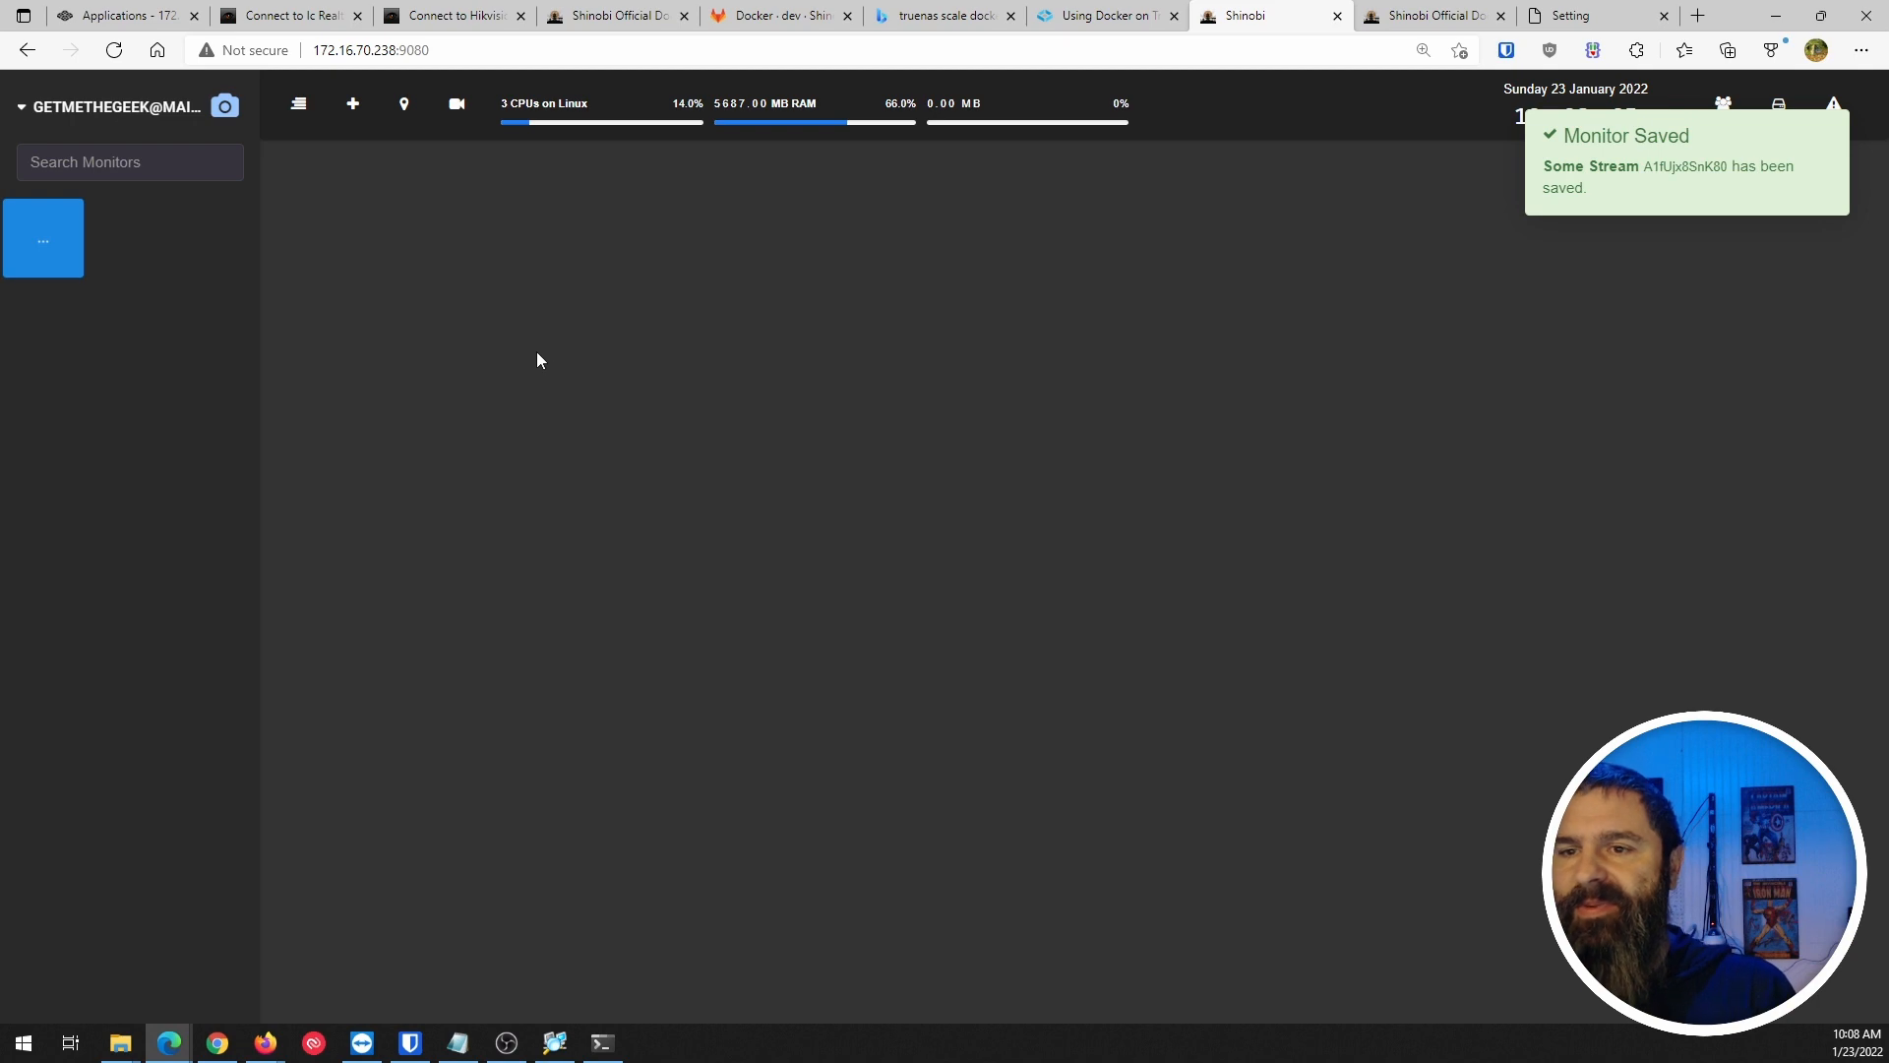
In the ONVIF scanner, set the scan IP address to the Hikvision camera's 172.16.70.239.
left_click(40, 112)
left_click(79, 629)
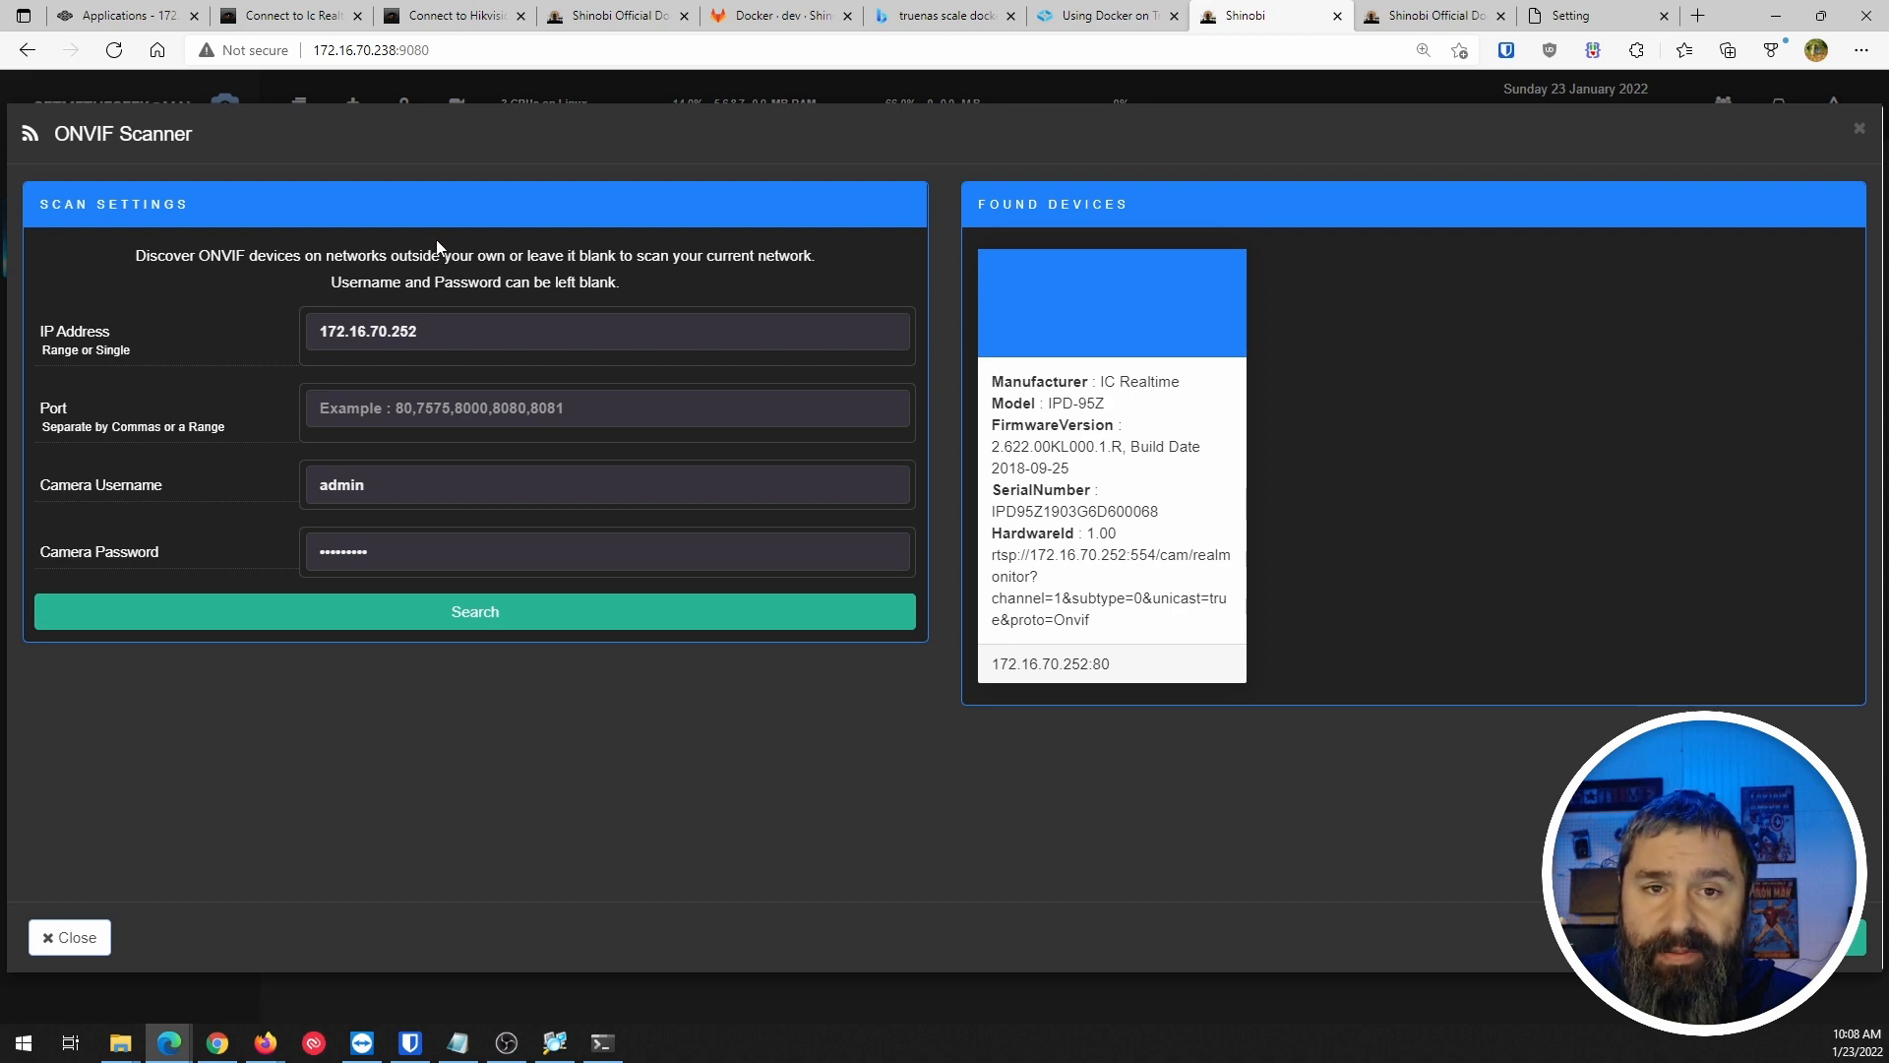
left_click(430, 15)
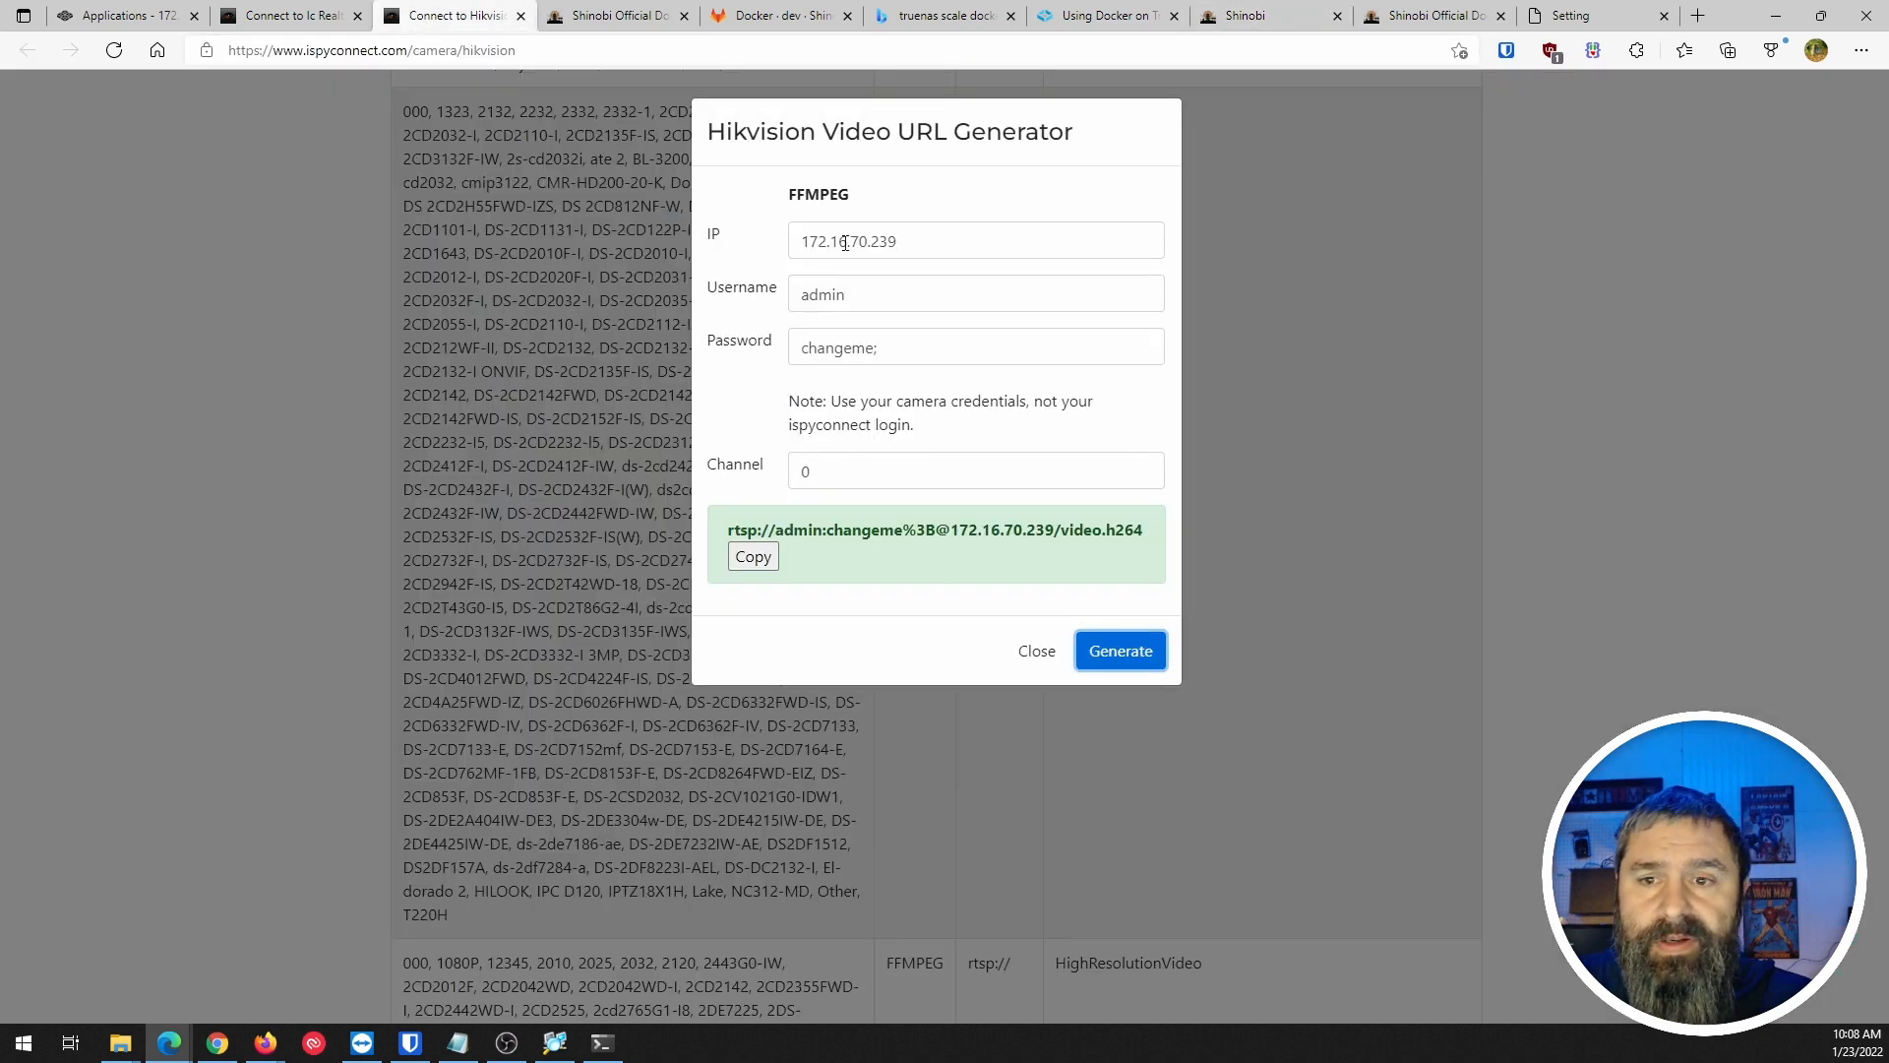
left_click_drag(915, 241, 704, 243)
key("ctrl+c")
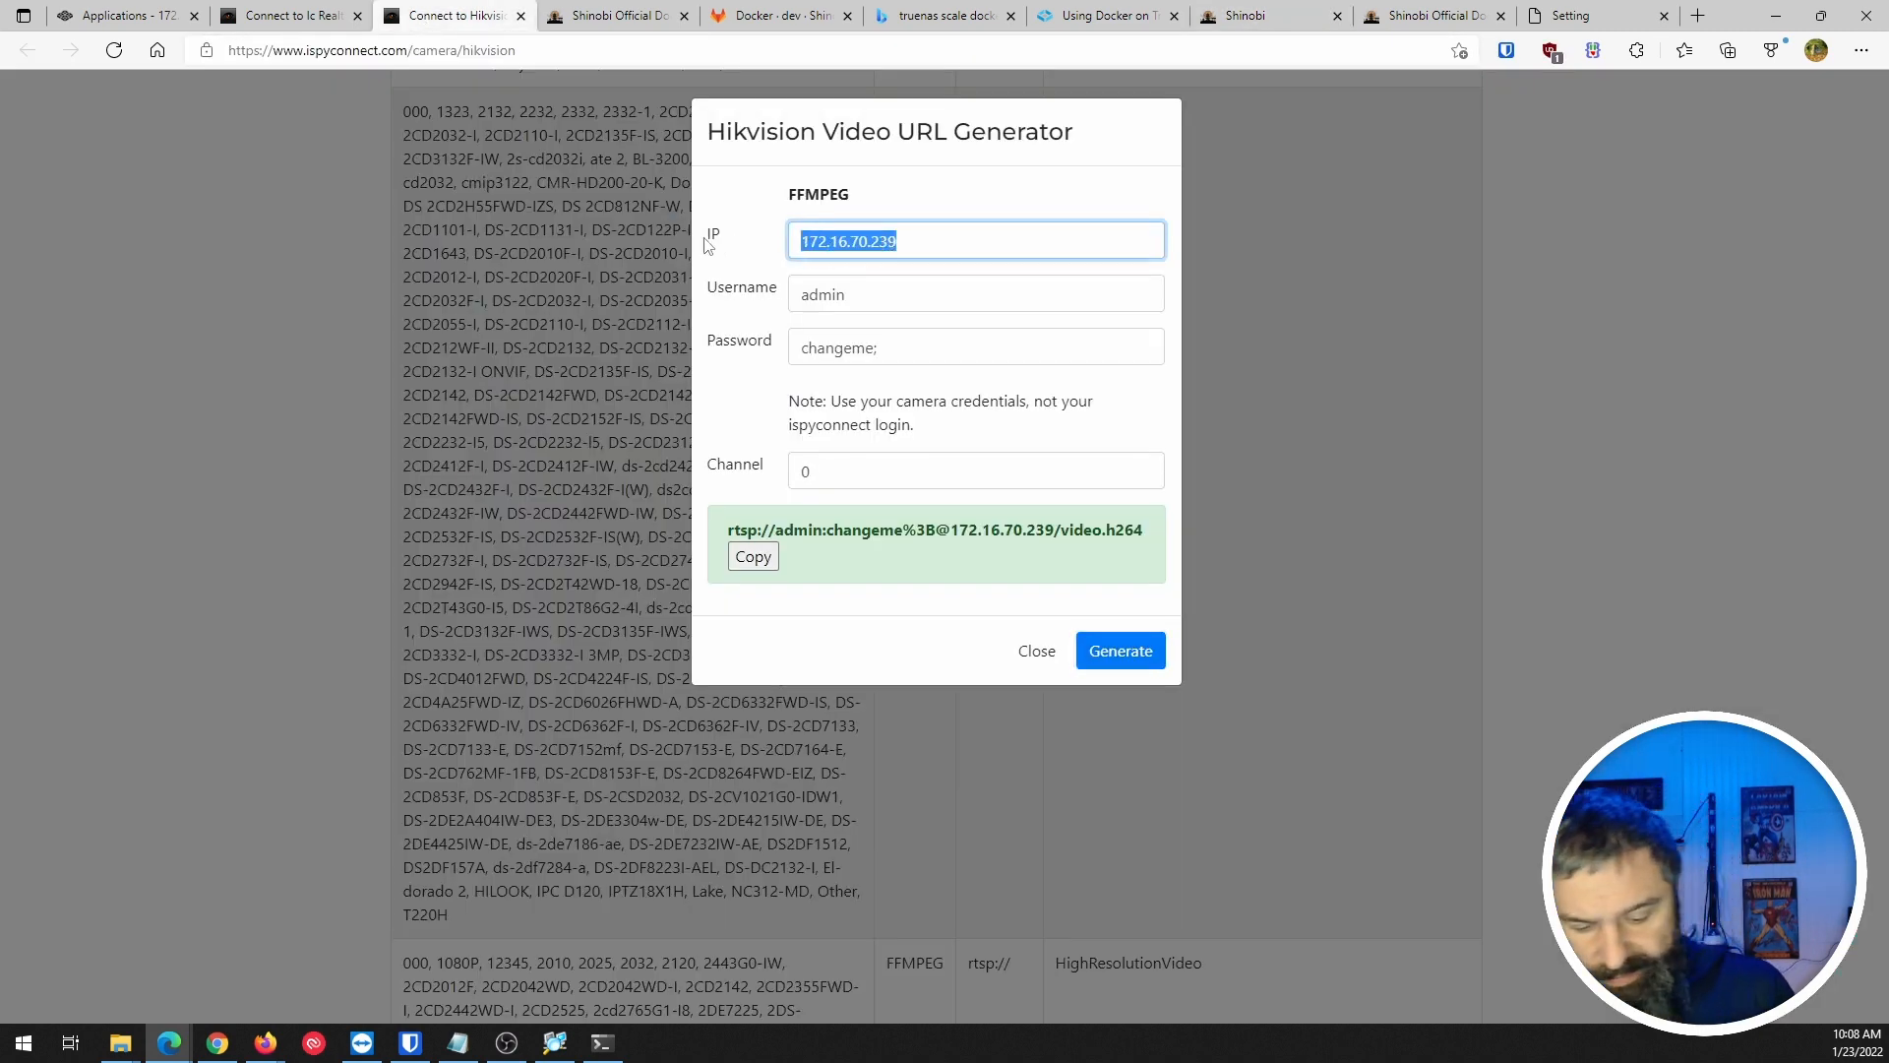
left_click(1431, 16)
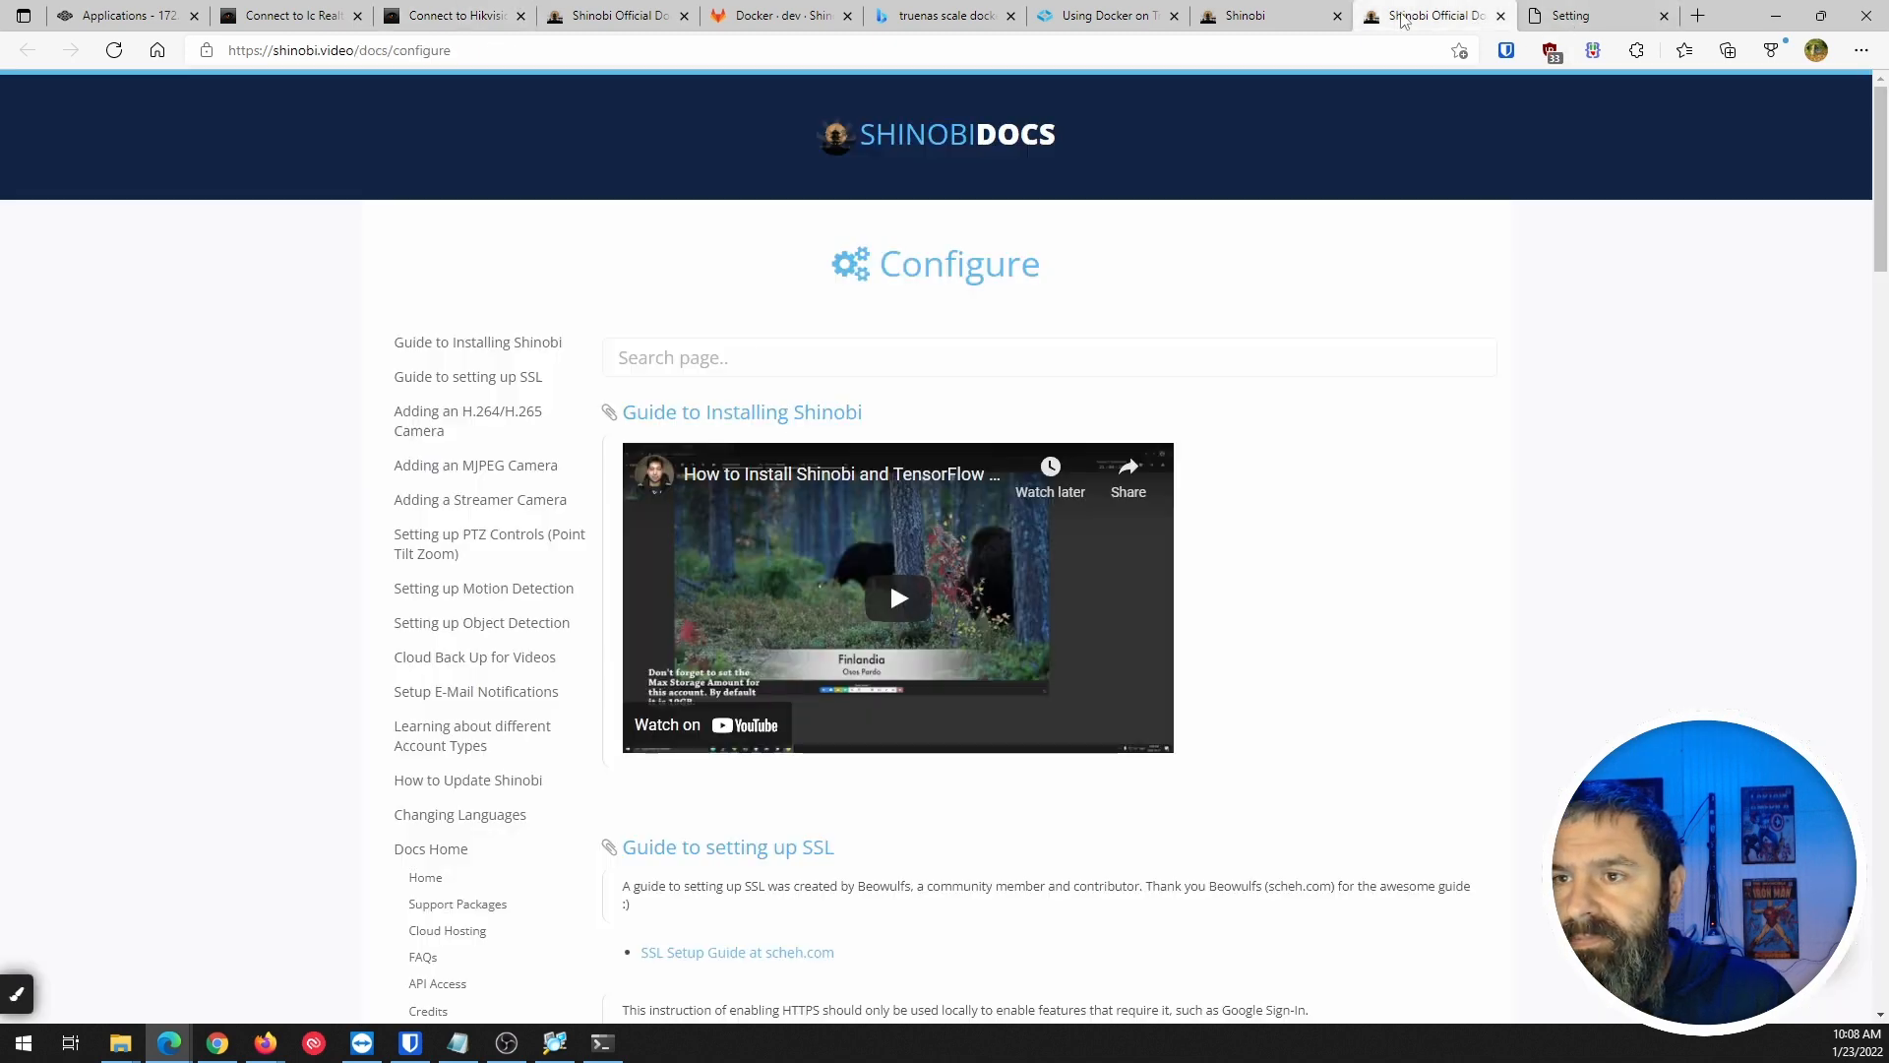
left_click(1265, 16)
left_click_drag(421, 331, 162, 336)
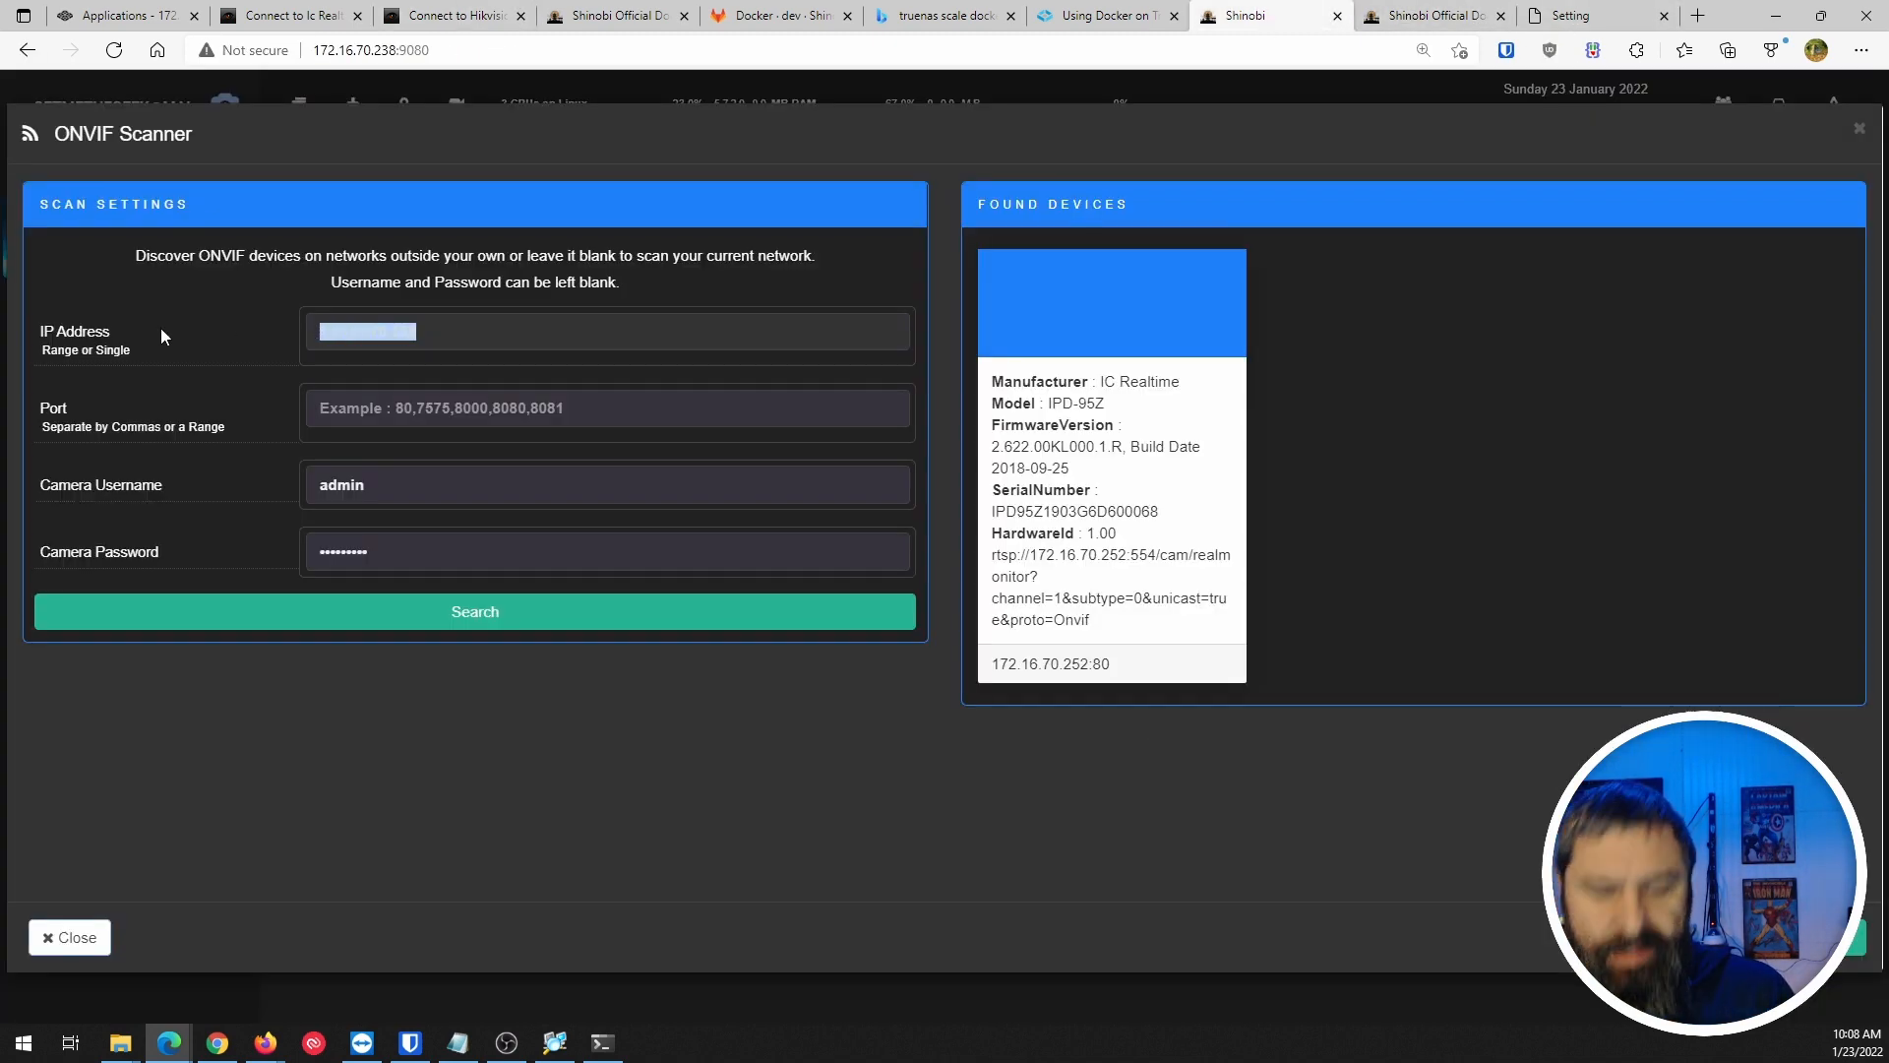
key("ctrl+v")
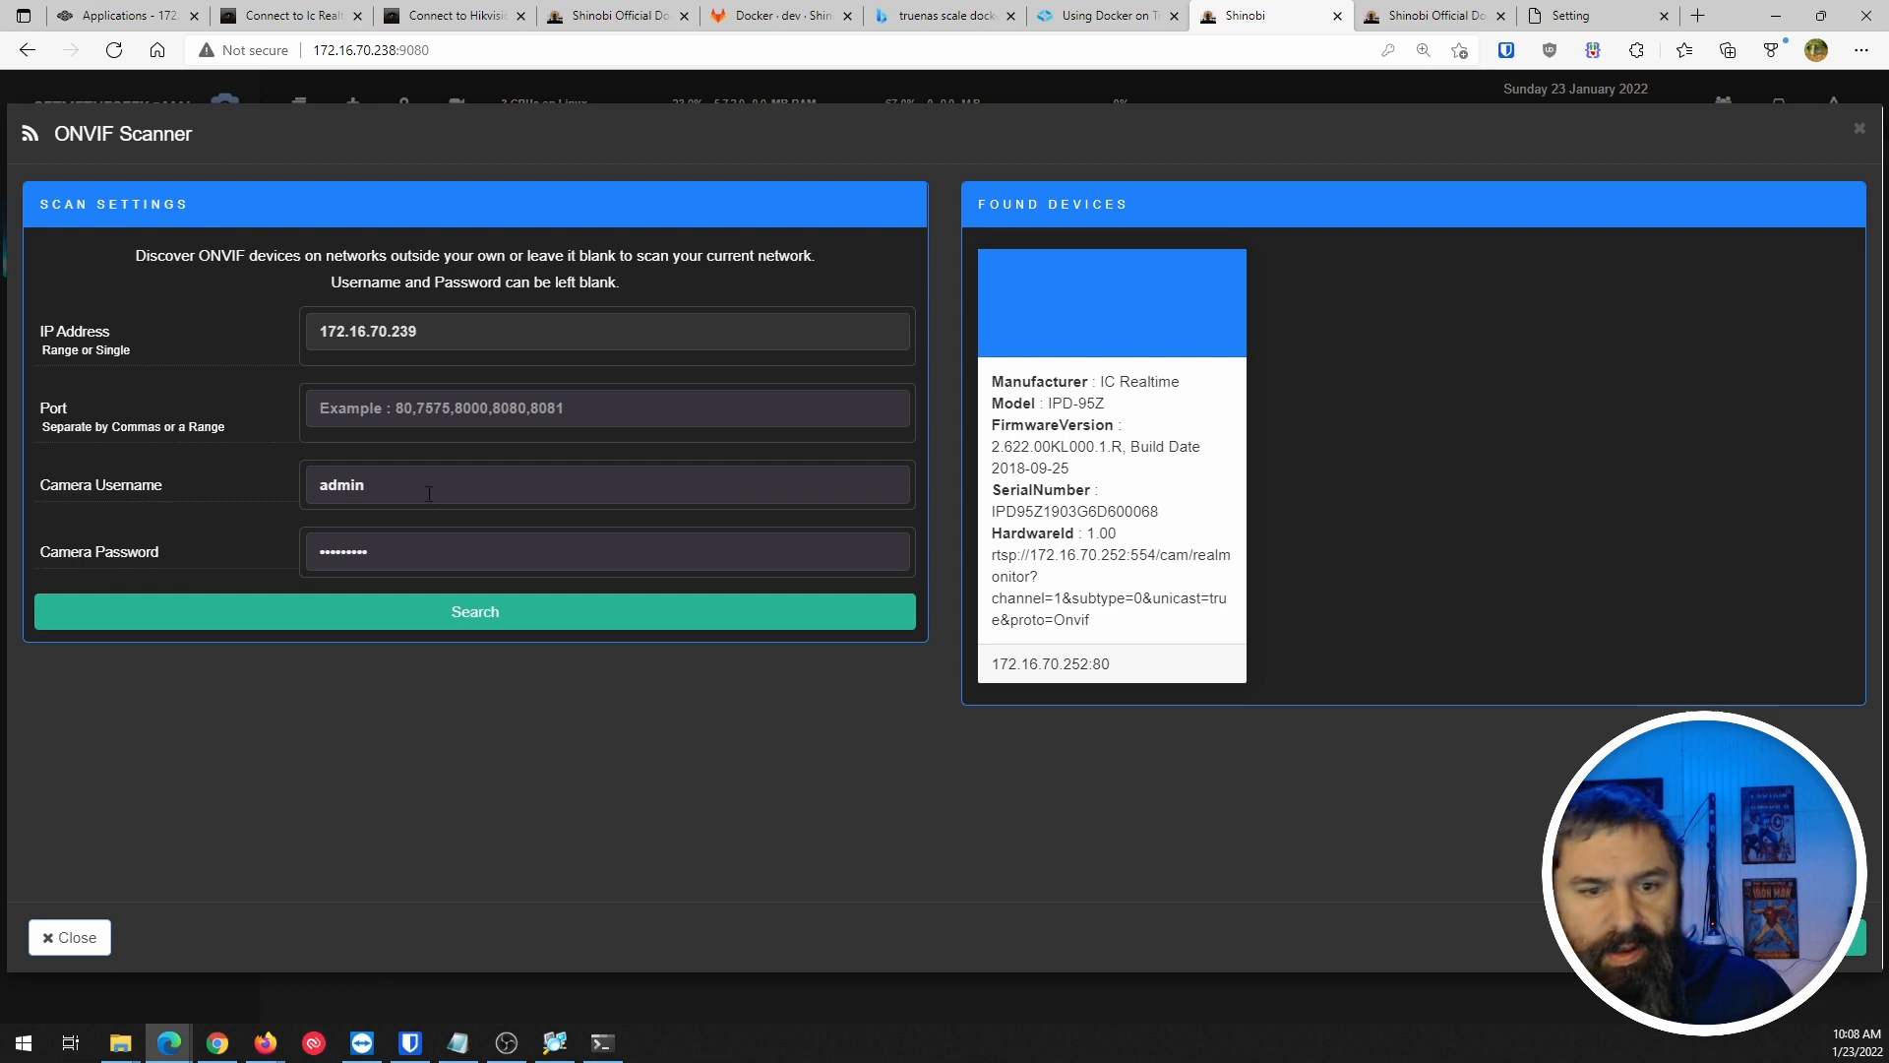
Replace the camera password with the Hikvision camera's password and run the ONVIF search.
left_click_drag(445, 550, 228, 546)
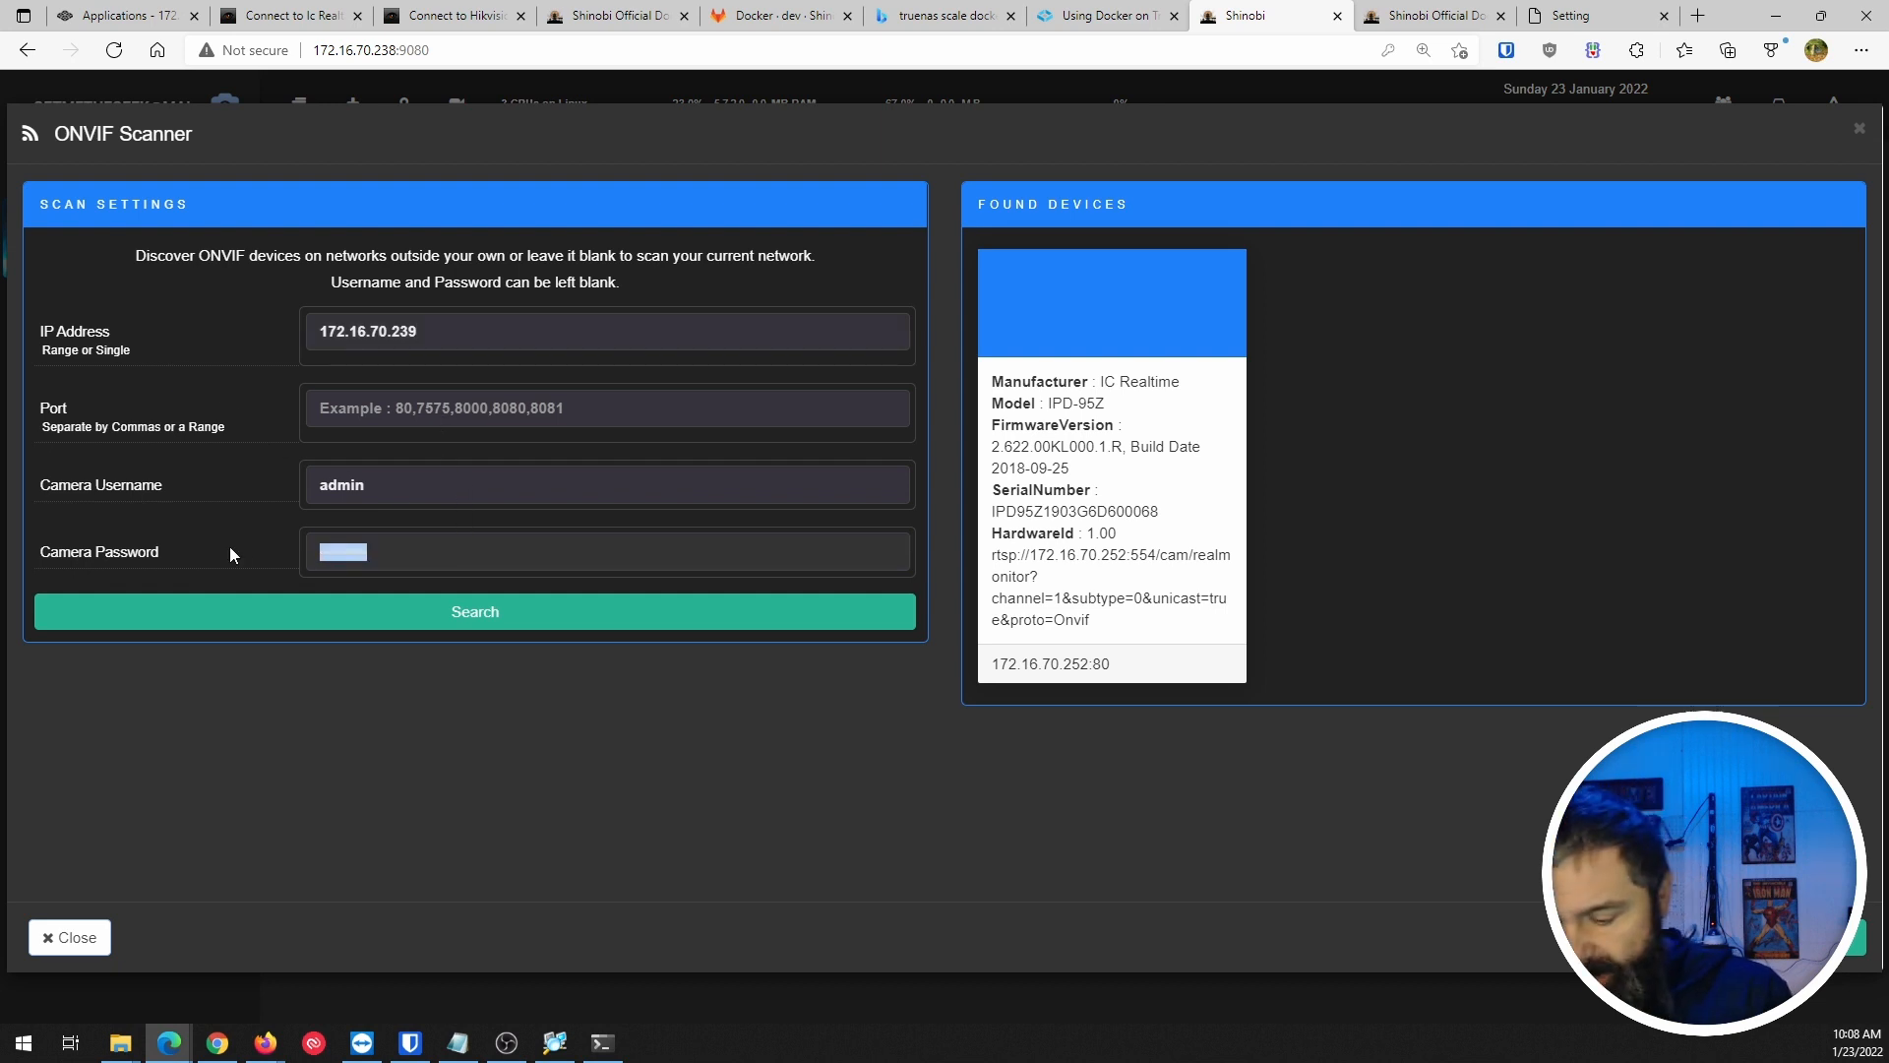
key("BackSpace")
left_click(248, 18)
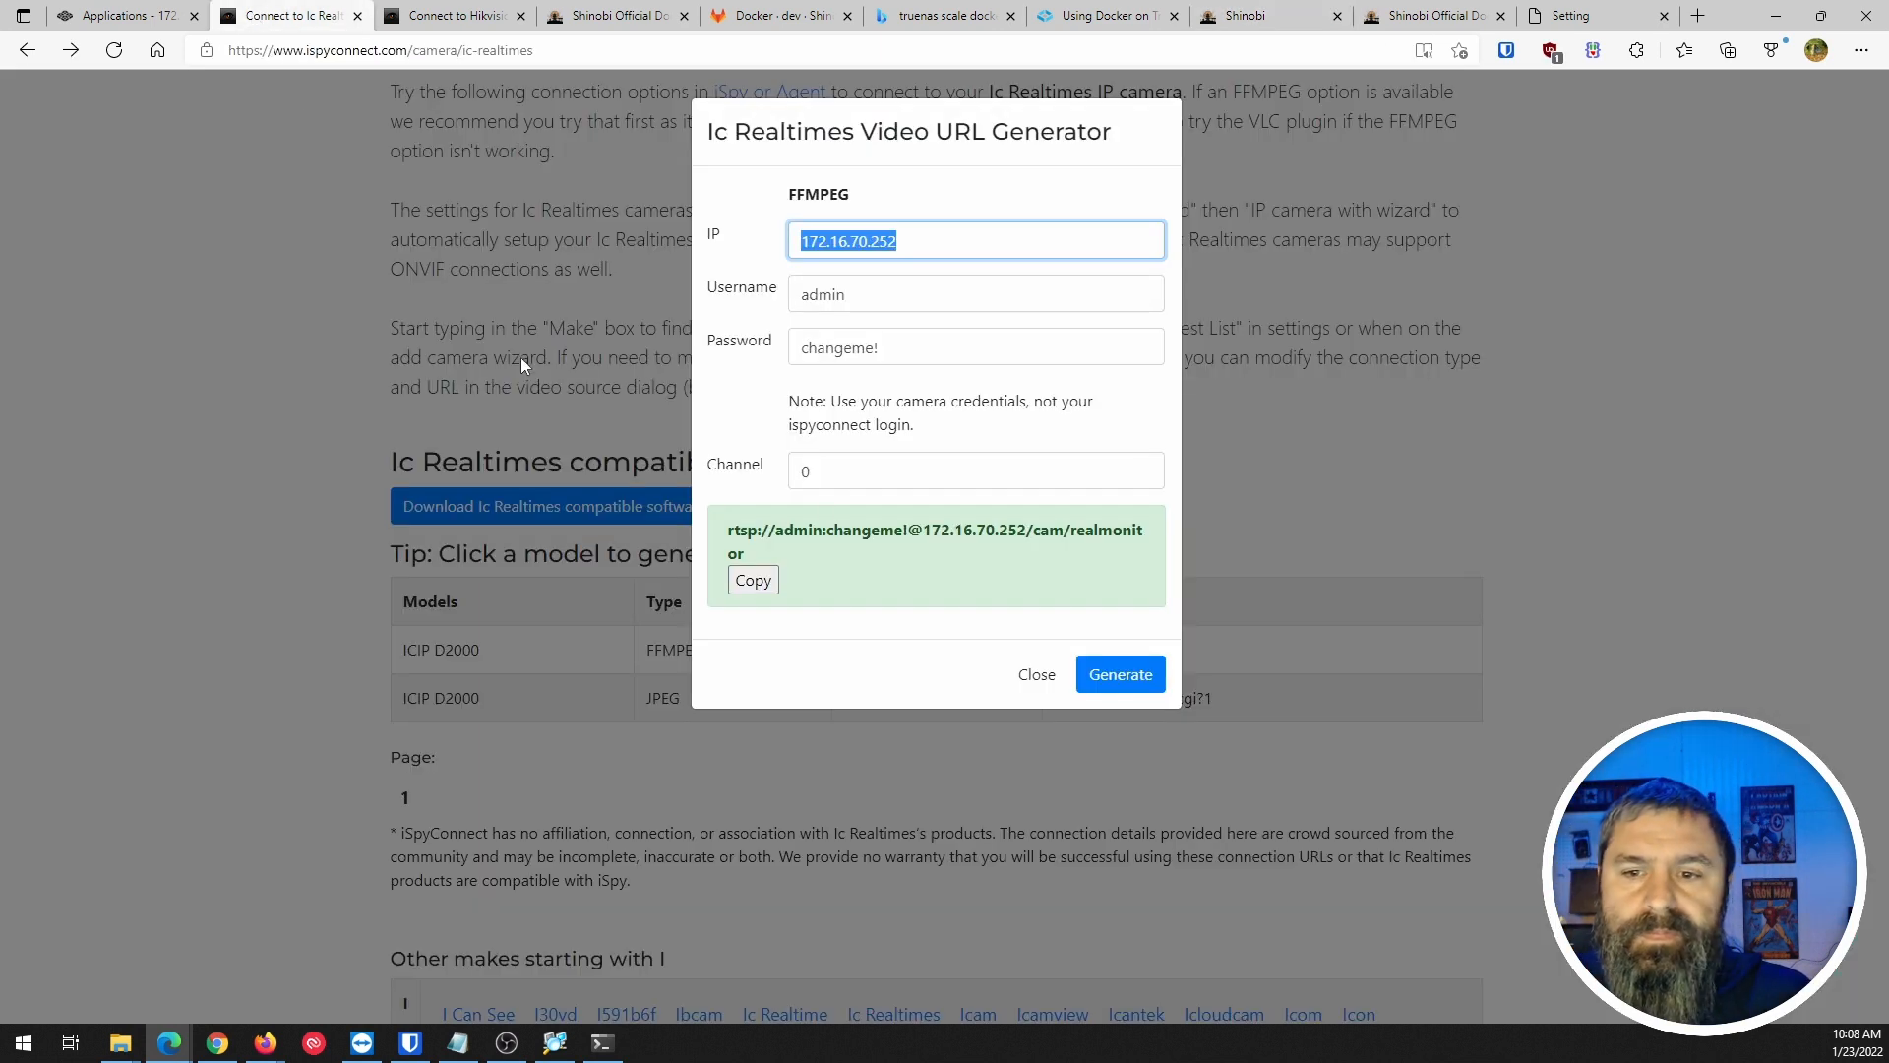
left_click(433, 16)
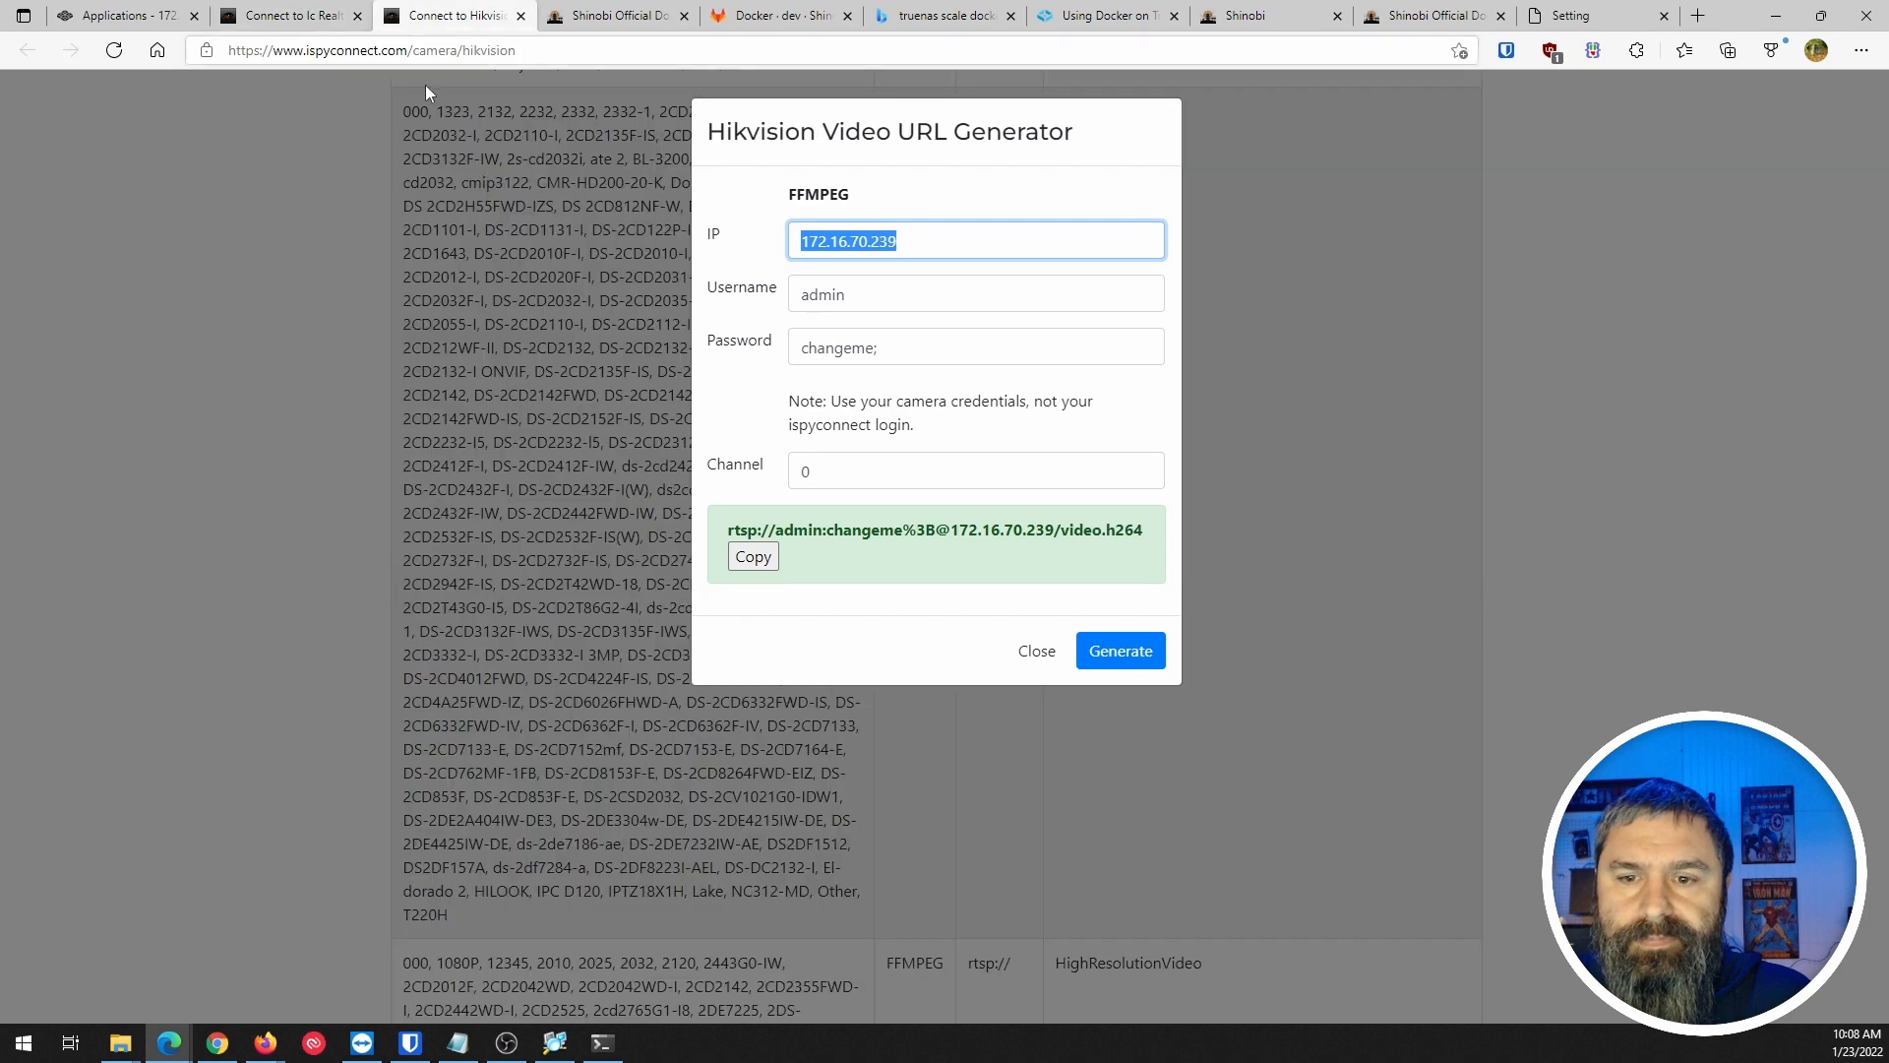
left_click_drag(886, 349, 782, 352)
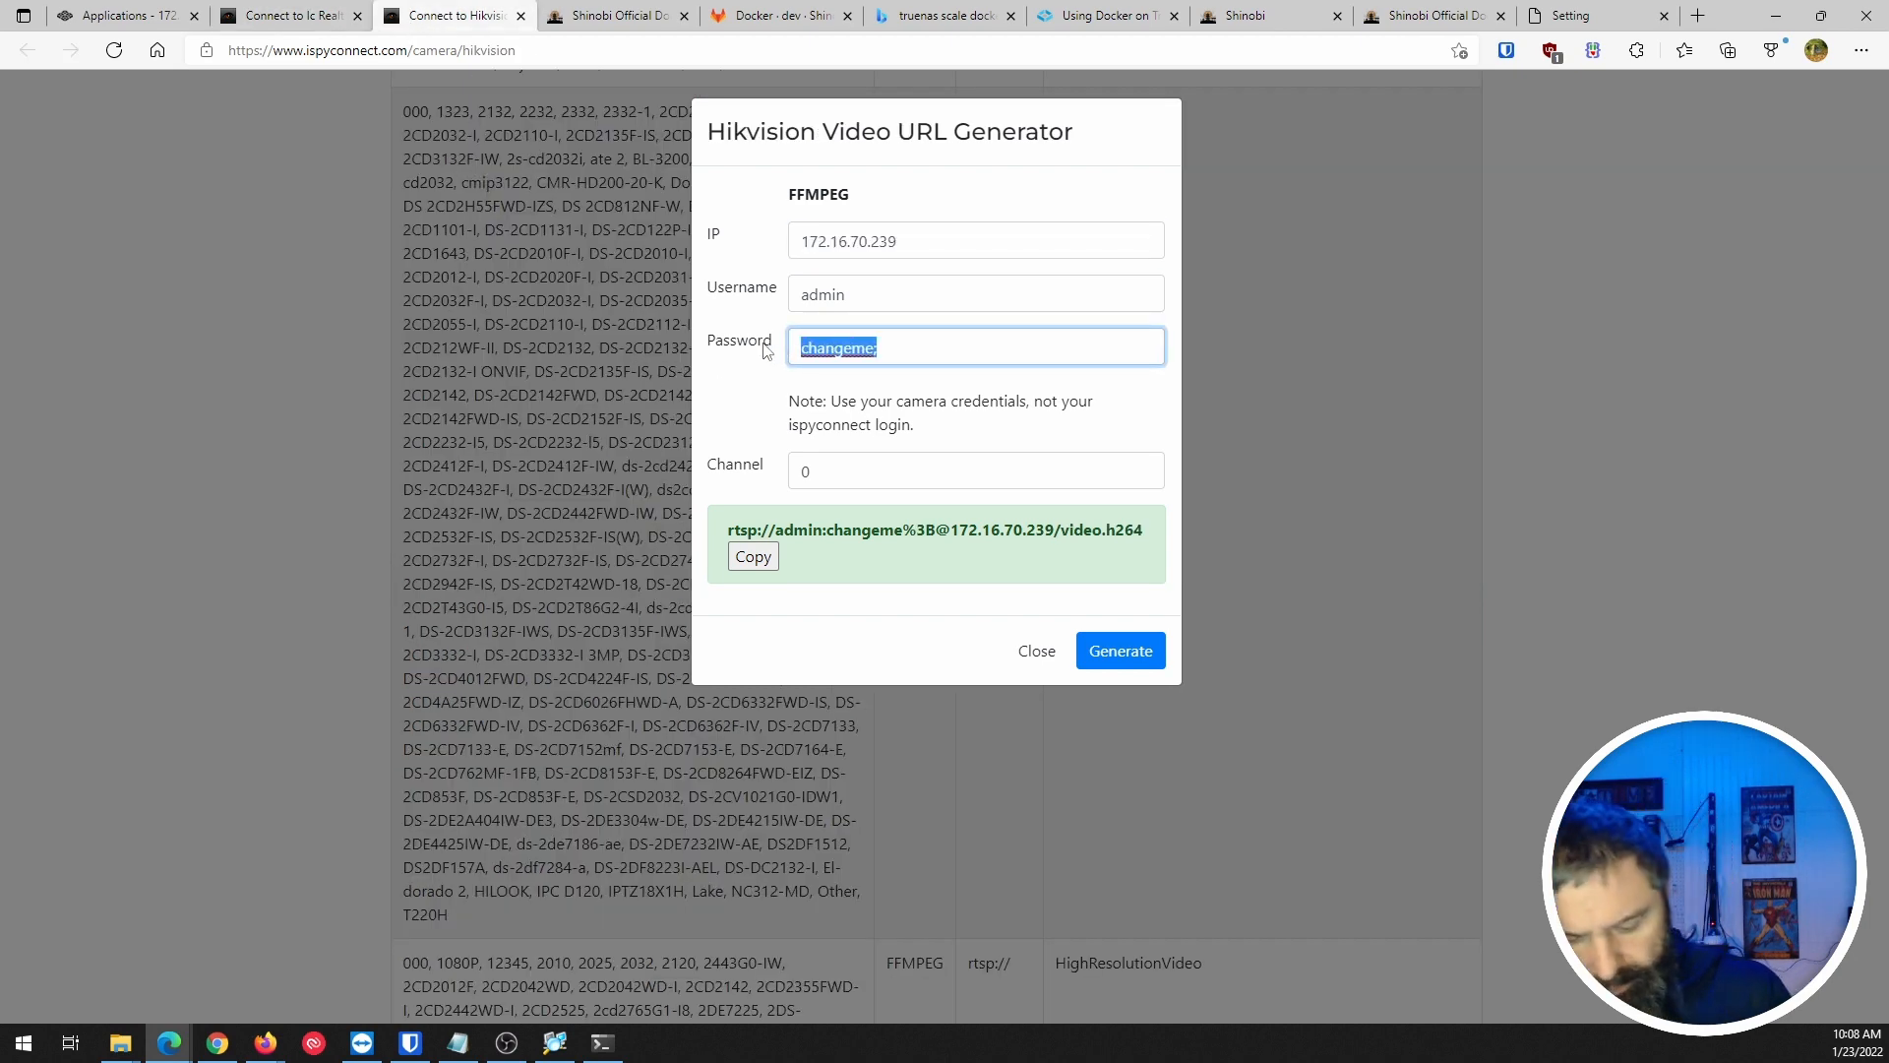
left_click(1426, 16)
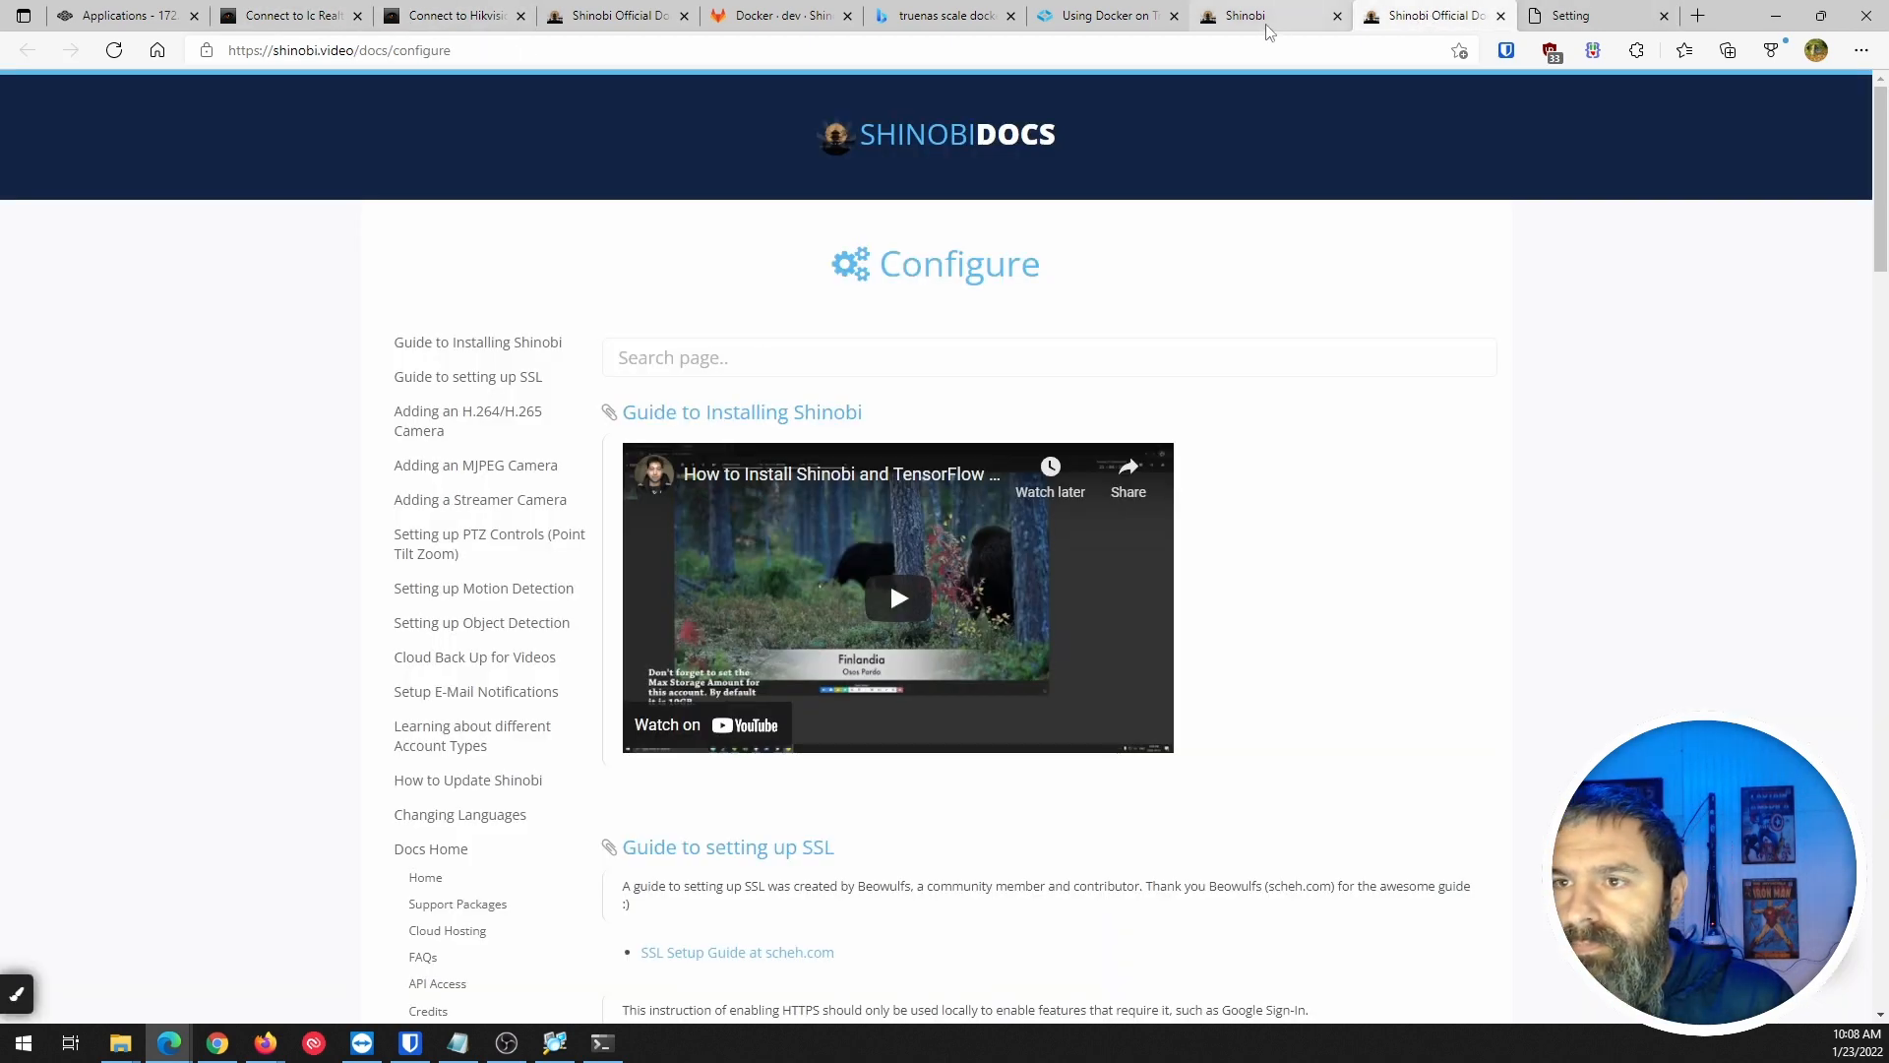
left_click(1249, 16)
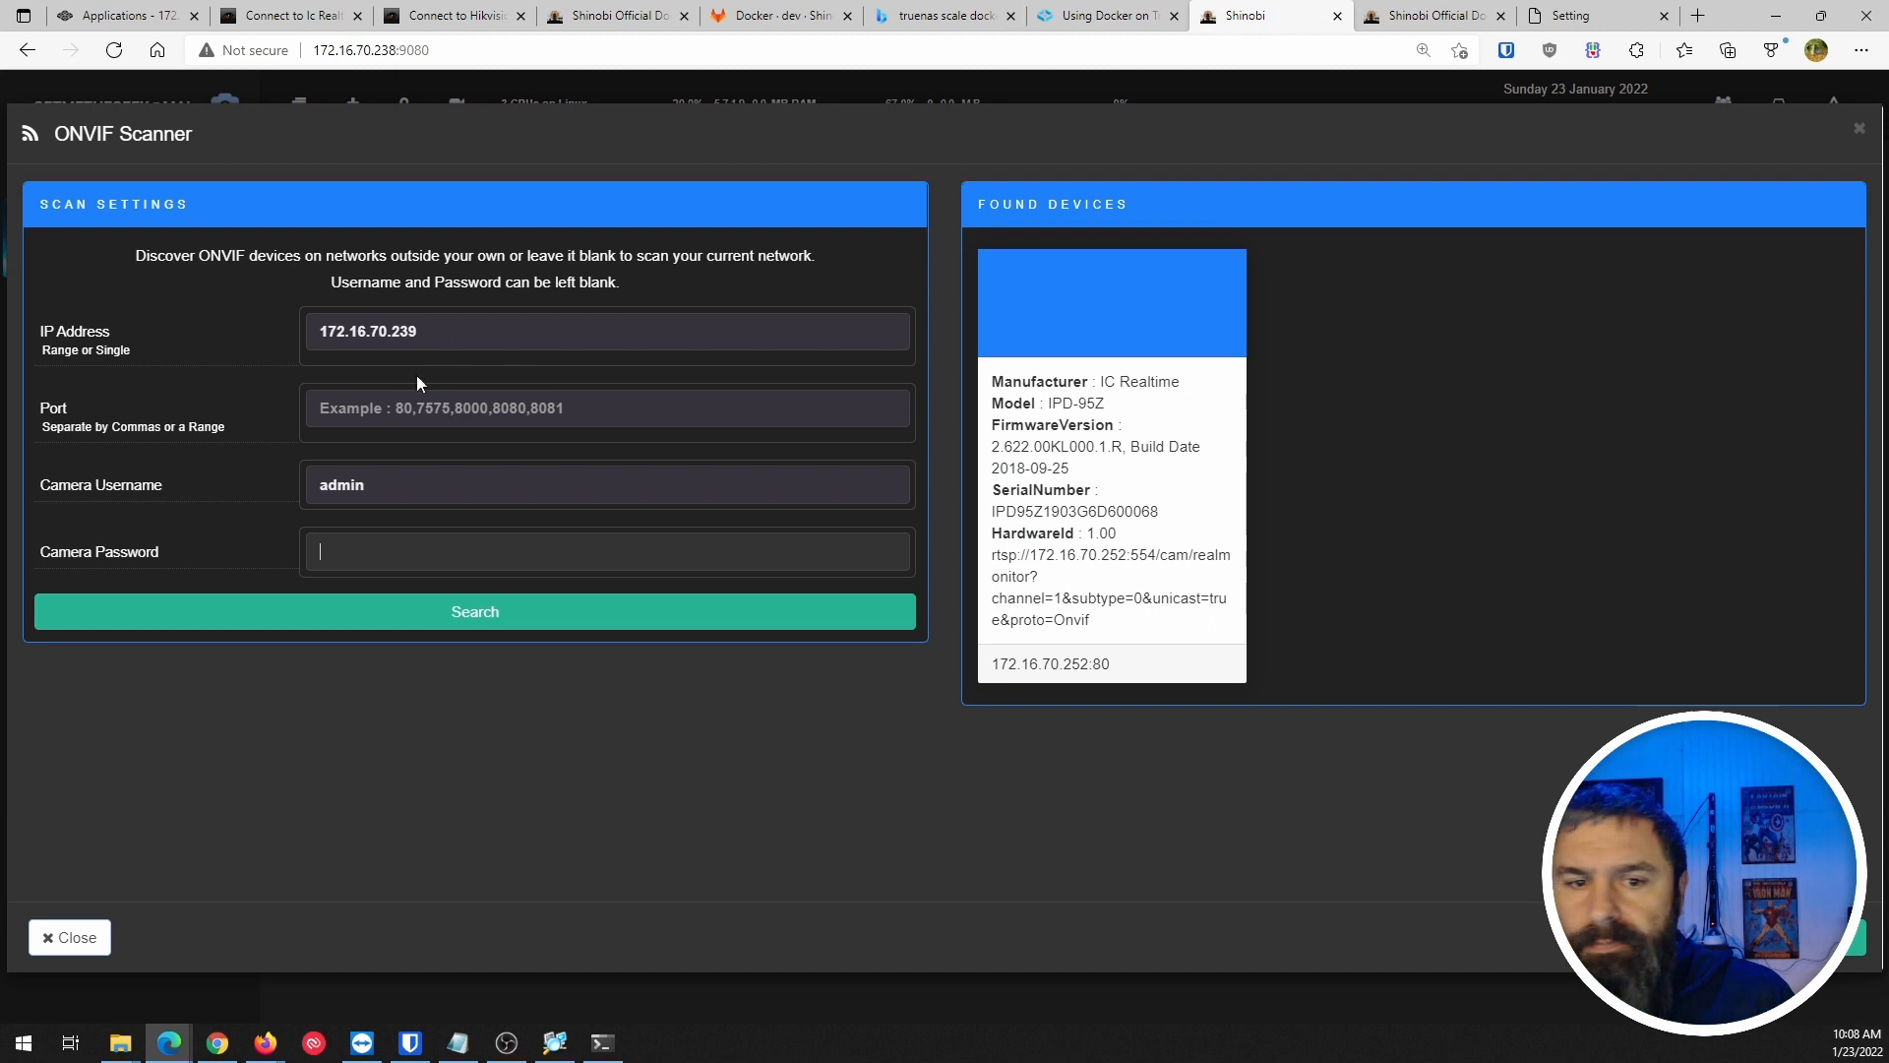
left_click(362, 545)
key("ctrl+v")
left_click(442, 609)
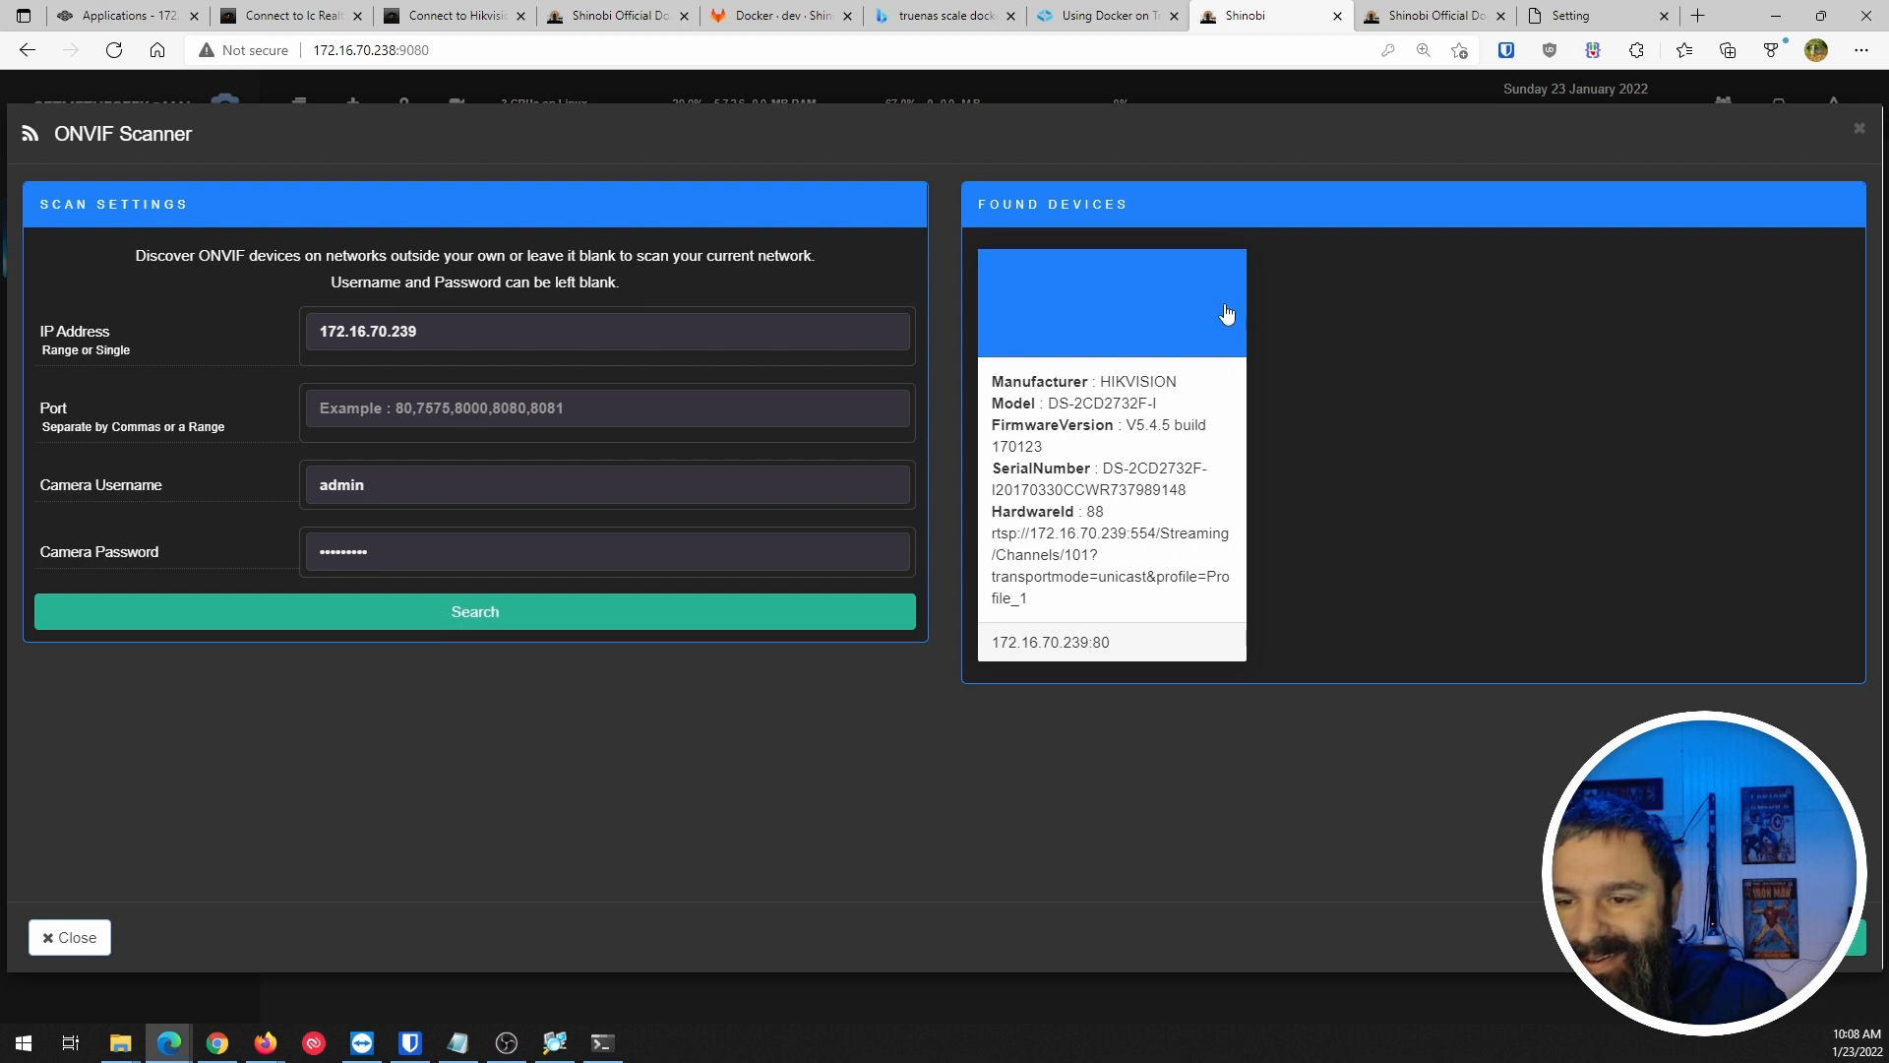
Open Add Monitor for the found Hikvision DS-2CD2732F-I camera and look over its settings.
left_click(1086, 433)
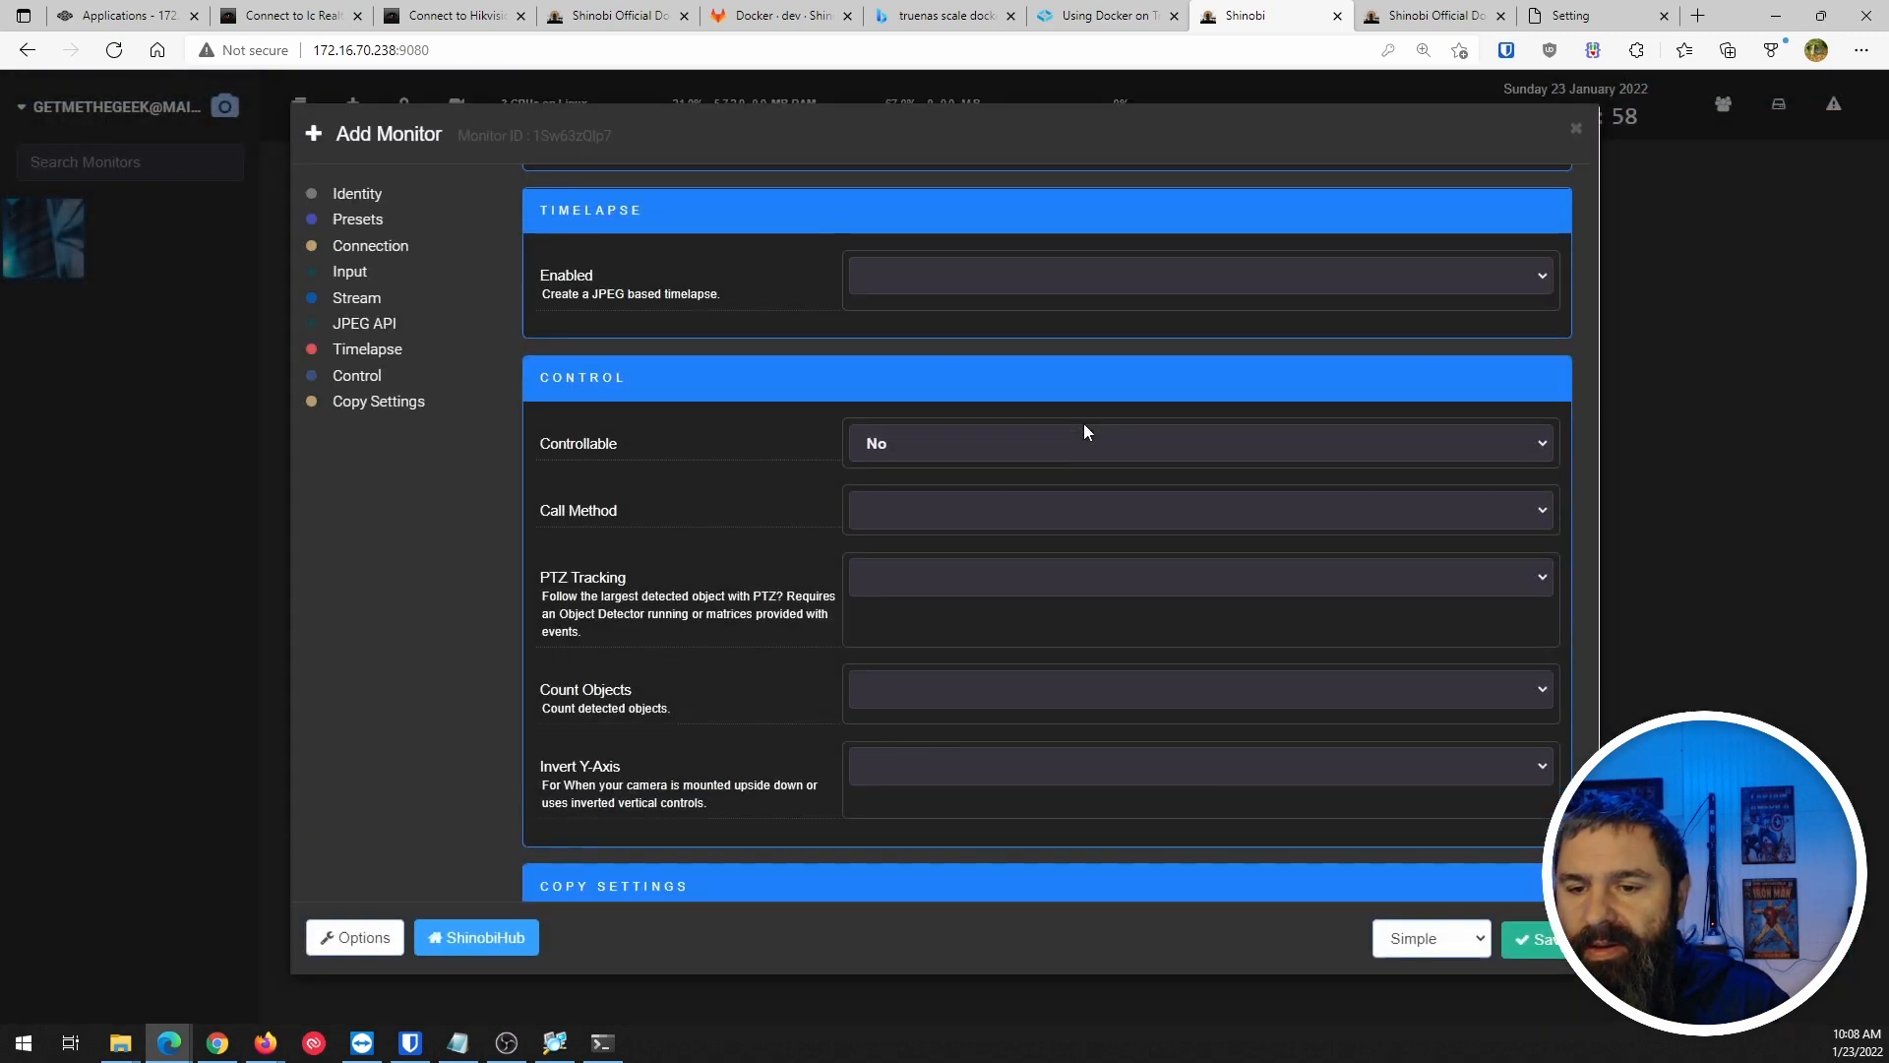
scroll(656, 480, "up", 10)
scroll(672, 492, "up", 15)
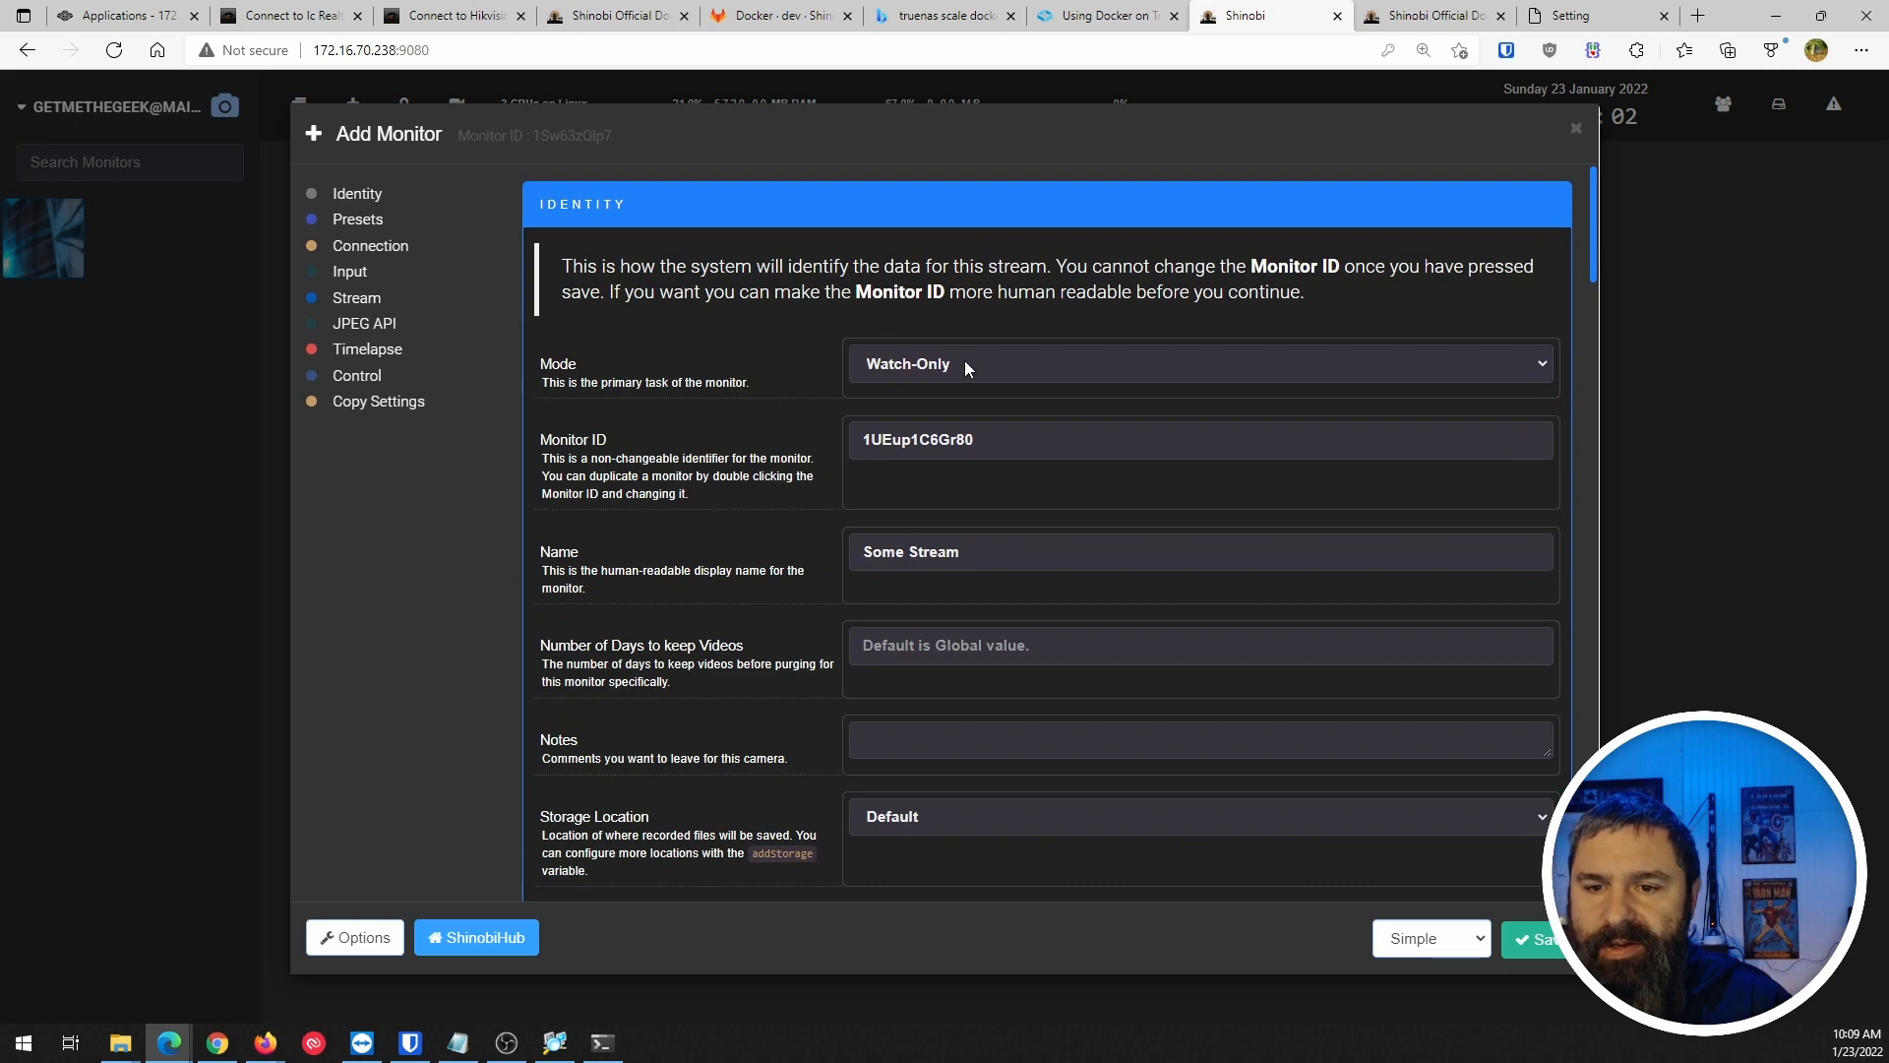
scroll(730, 462, "down", 10)
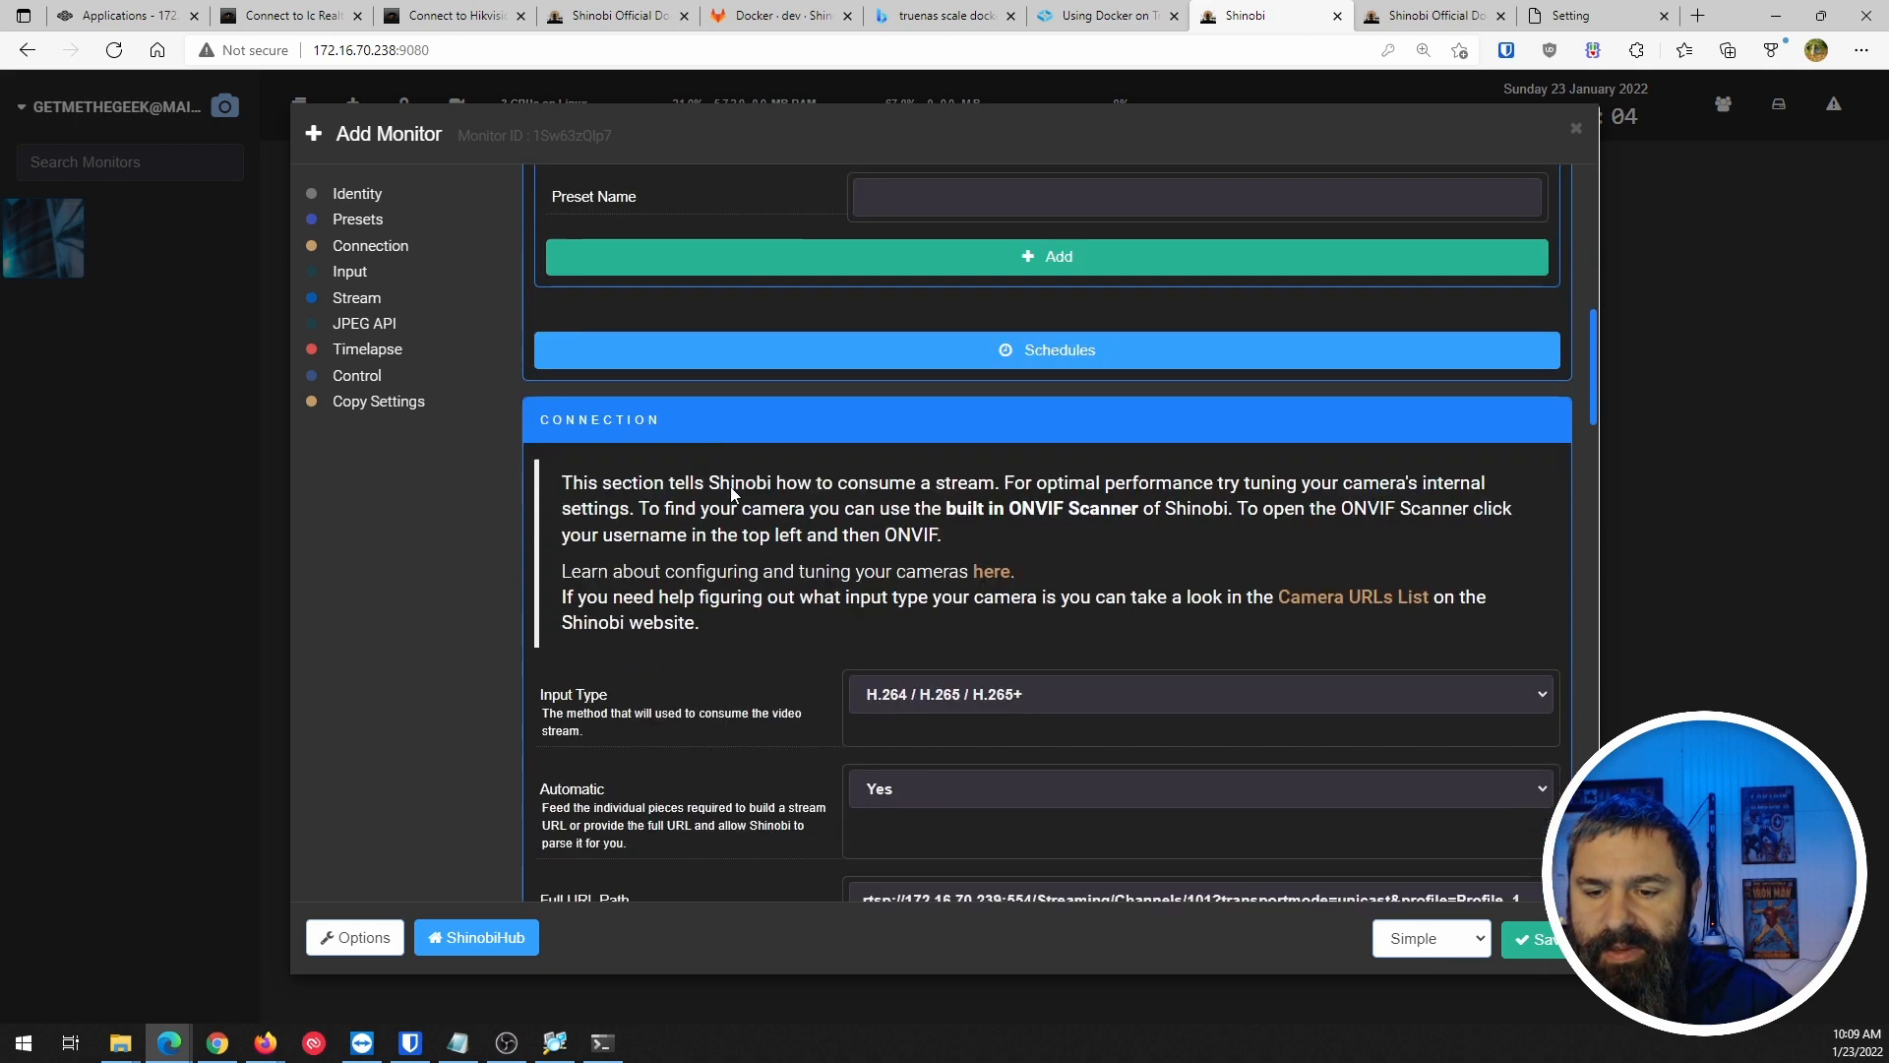
scroll(722, 498, "down", 2)
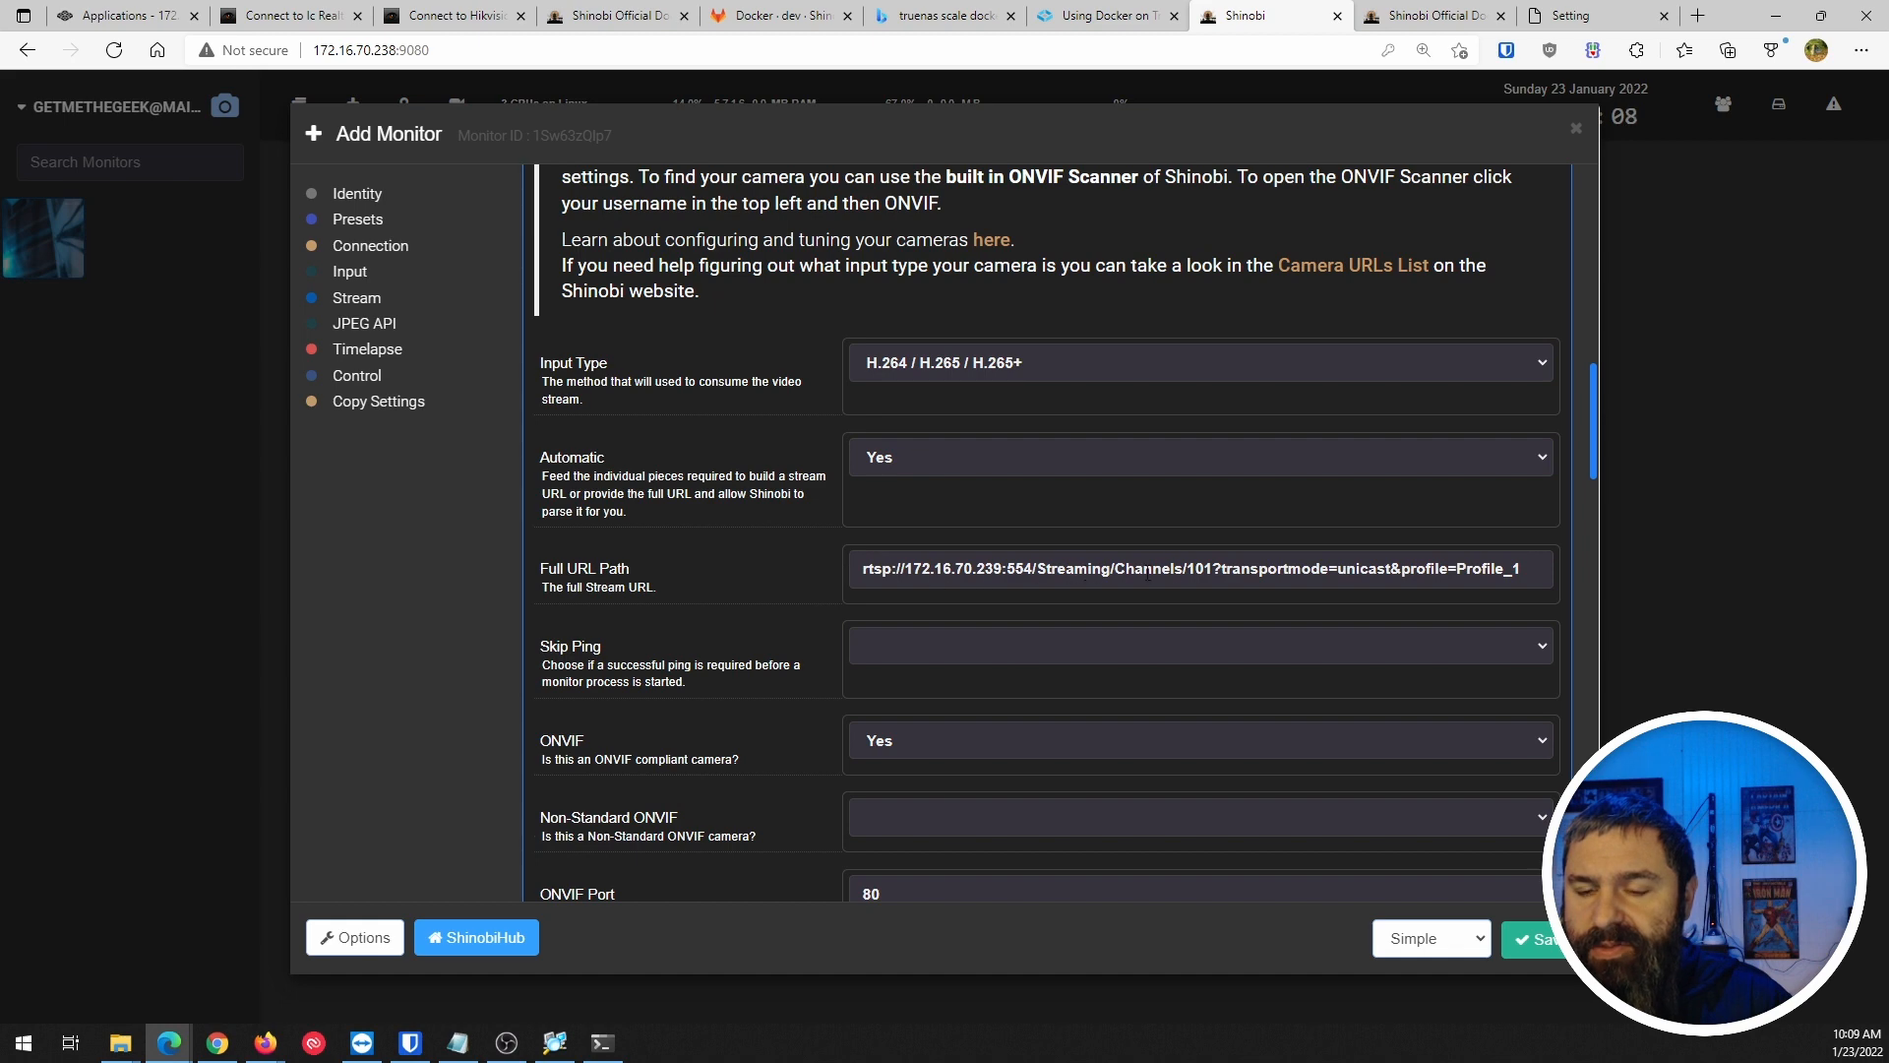
scroll(742, 520, "down", 7)
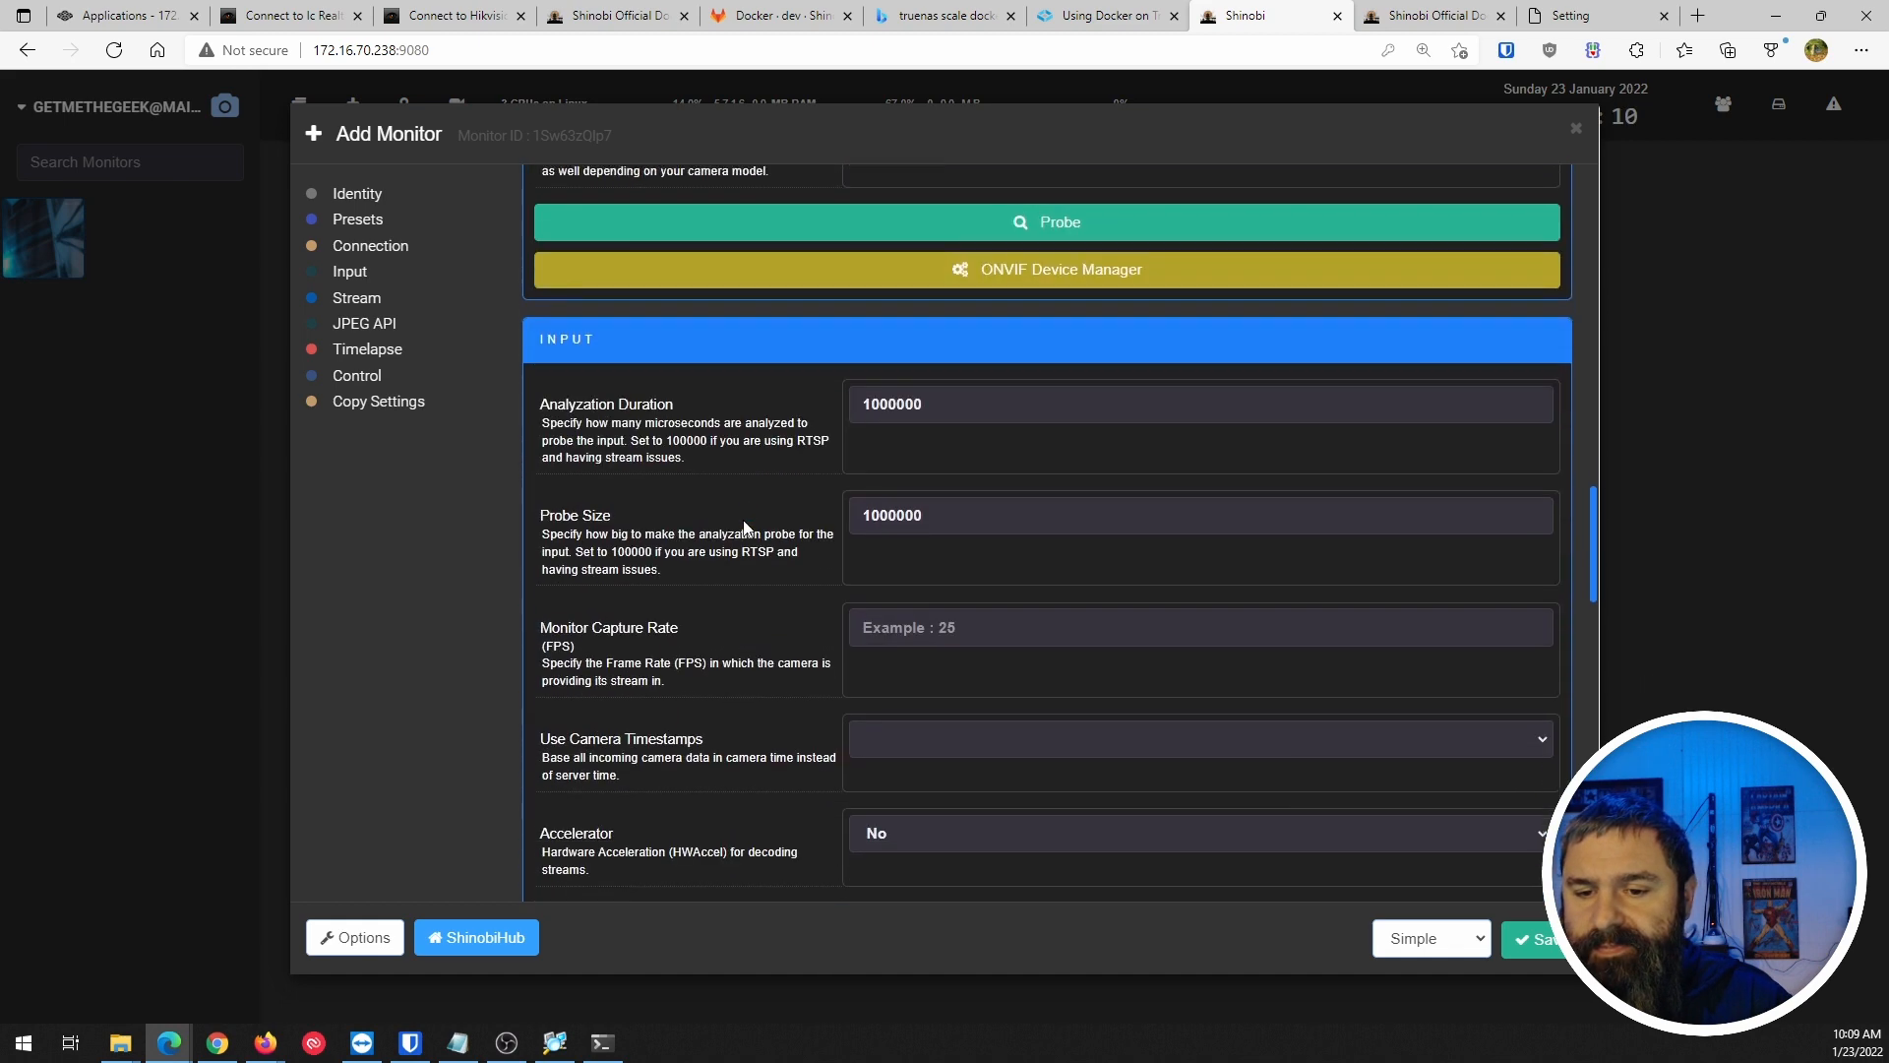
scroll(745, 529, "up", 5)
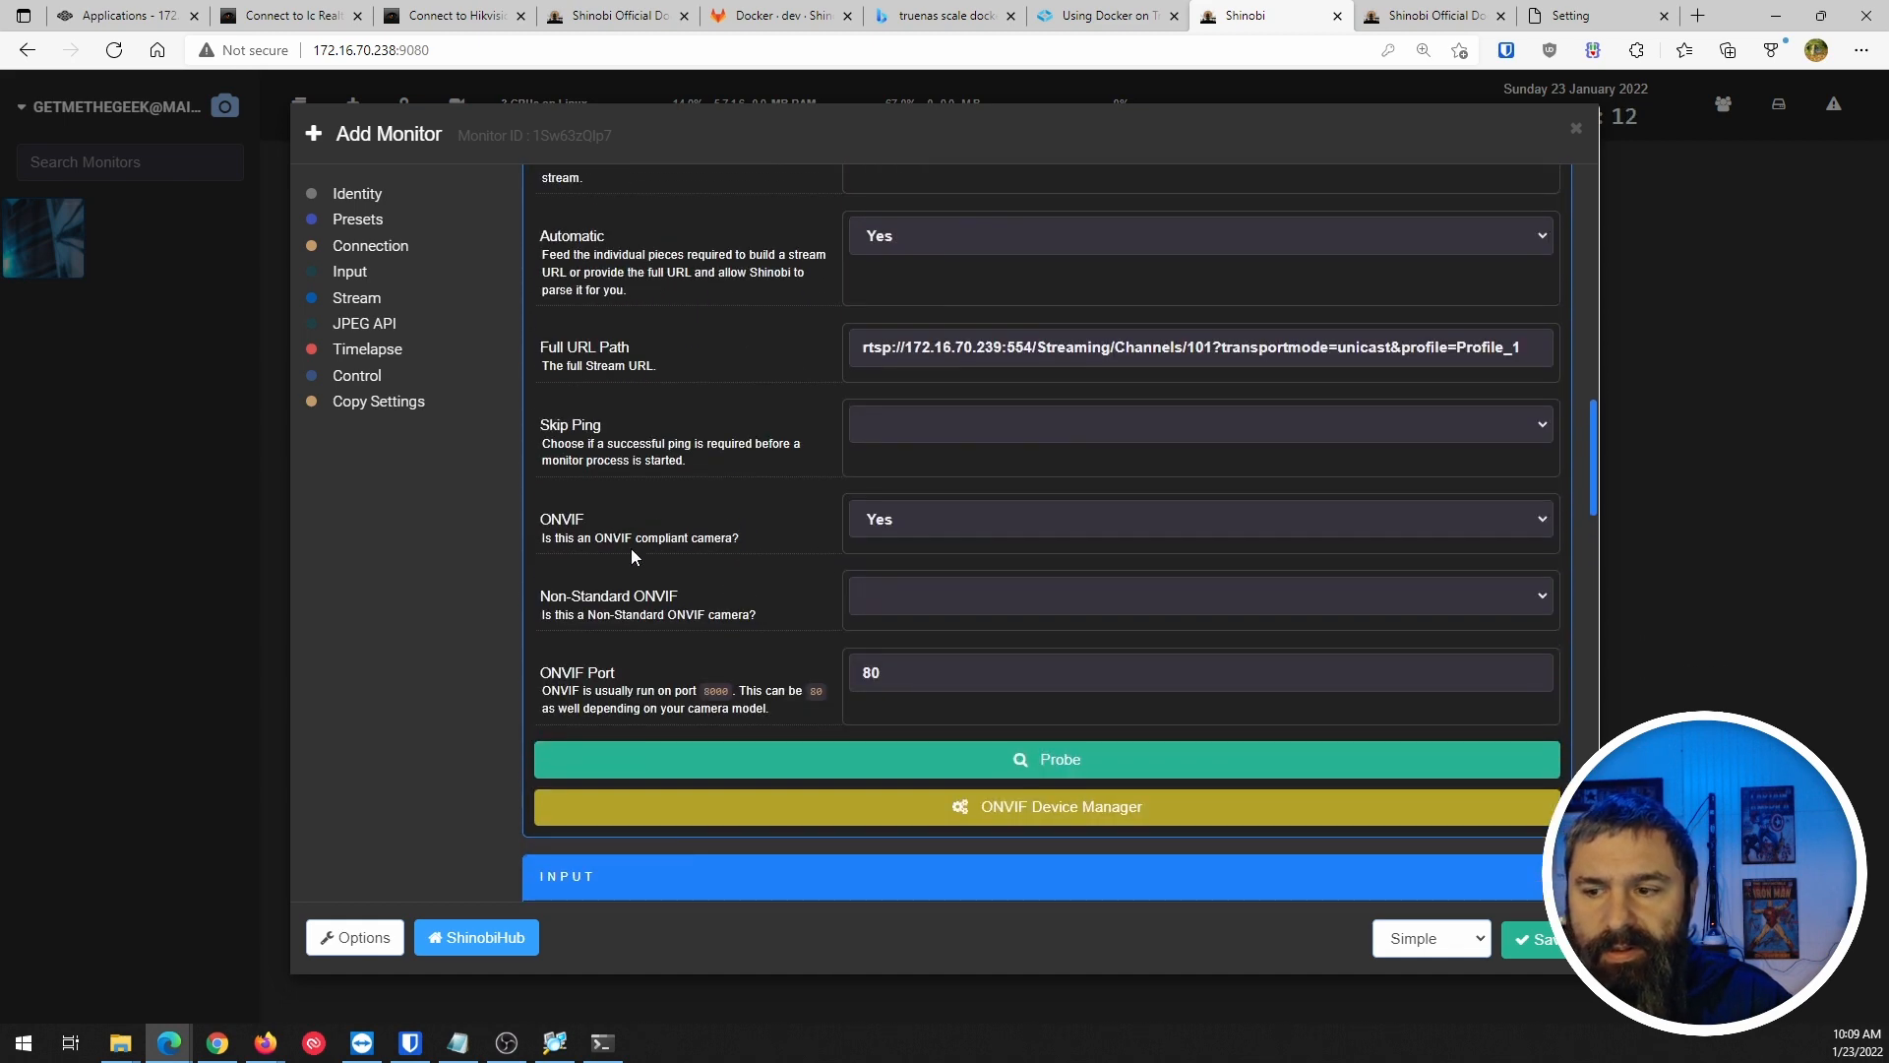
scroll(715, 531, "down", 16)
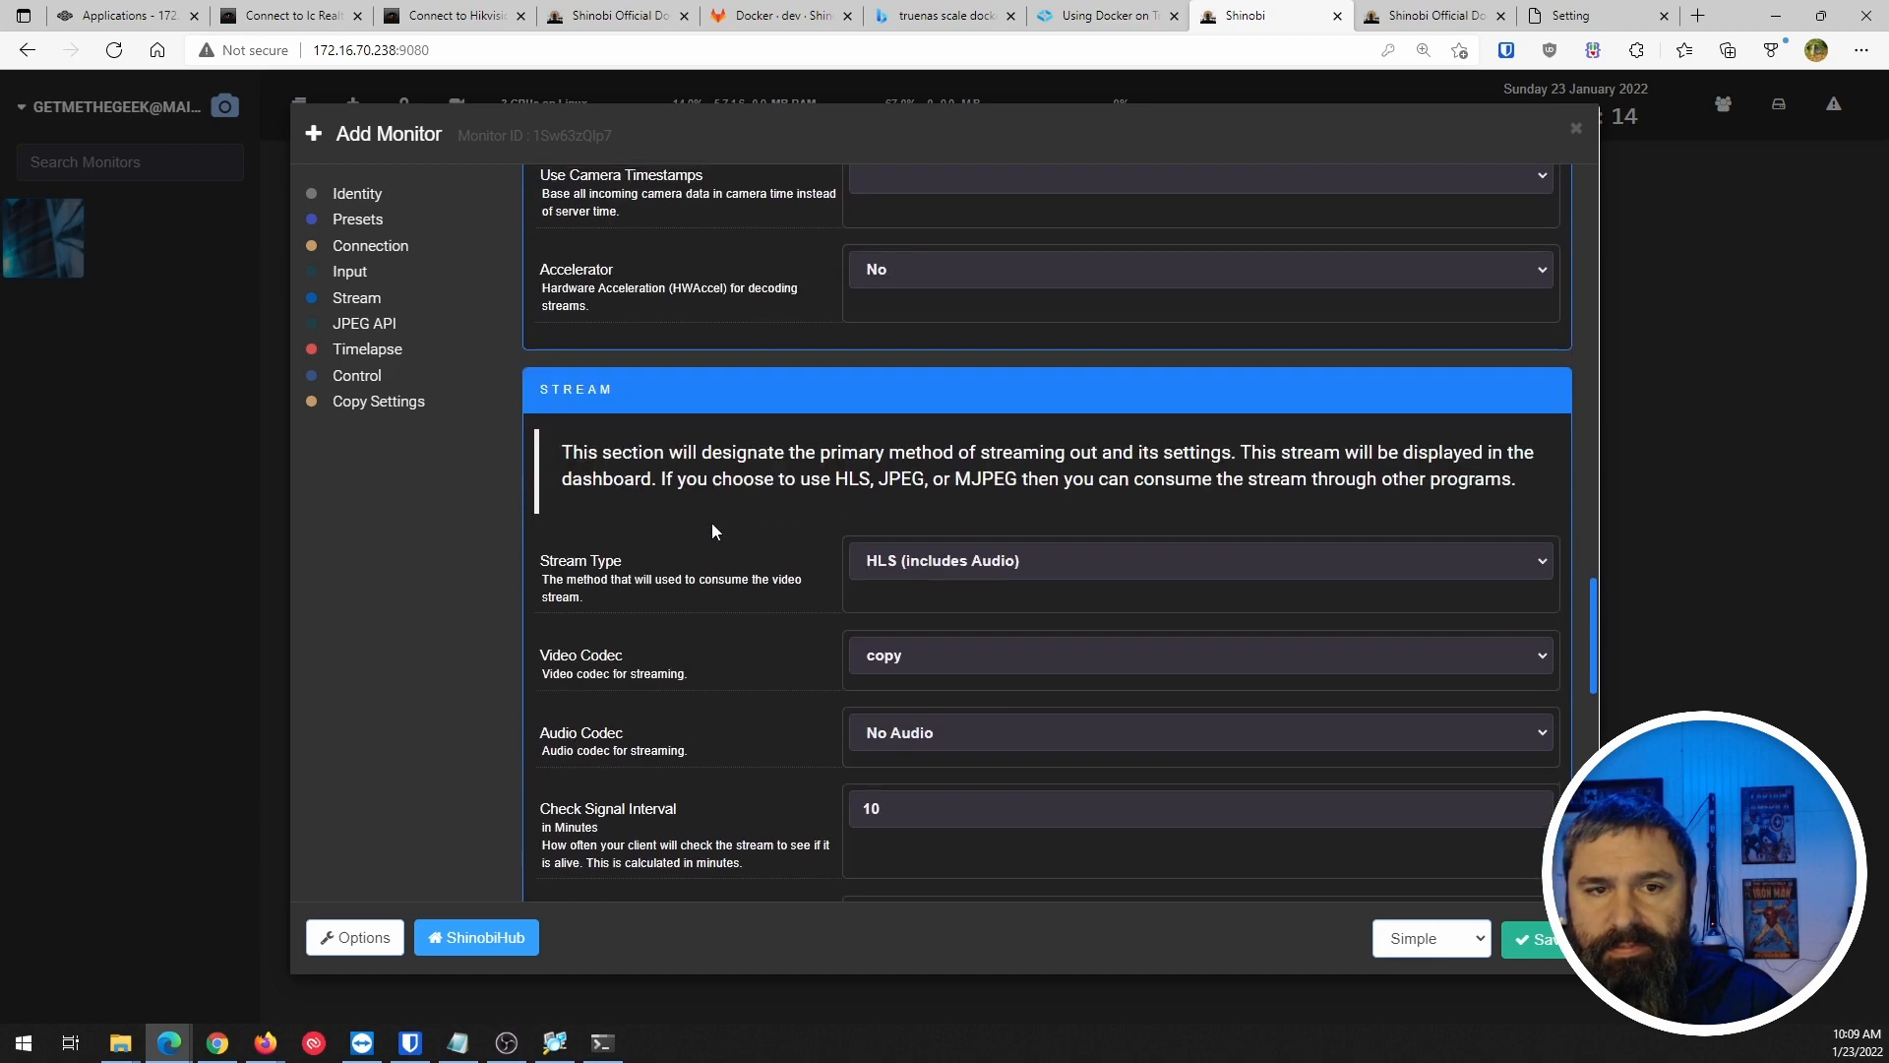
scroll(933, 755, "down", 6)
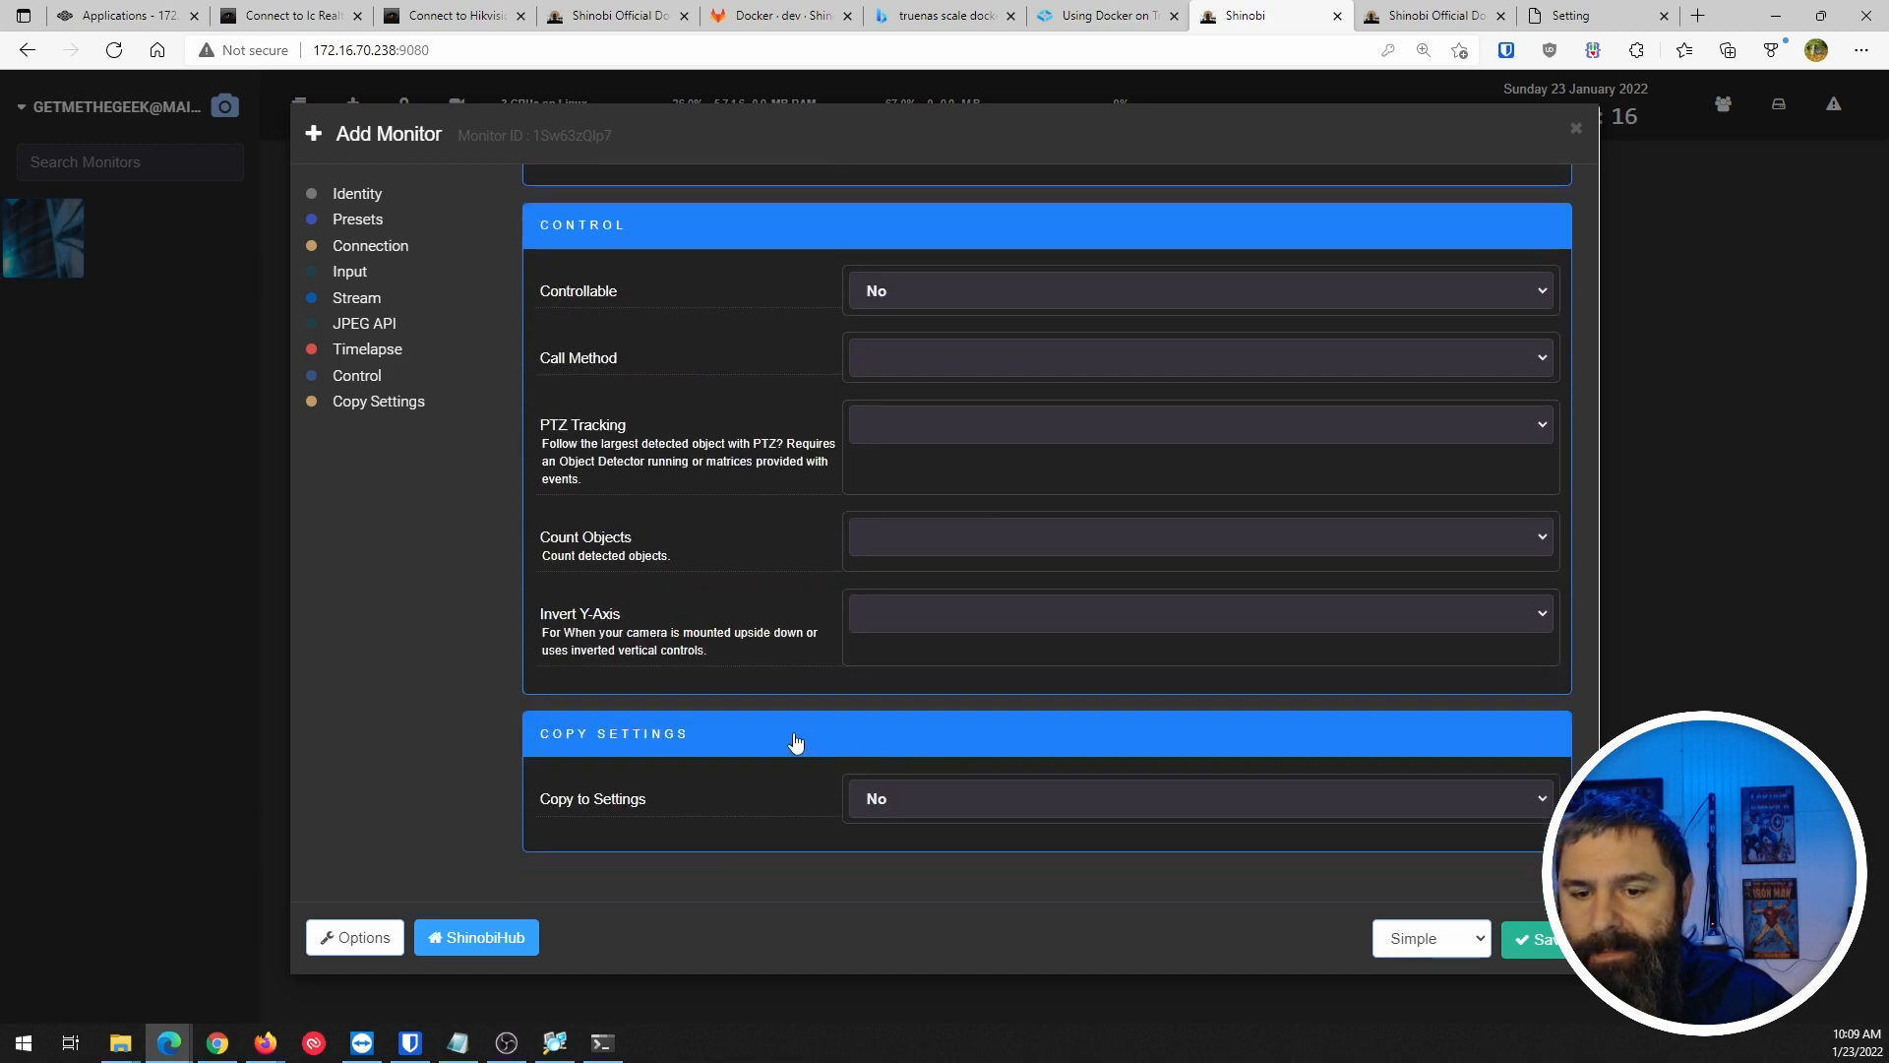
scroll(793, 742, "up", 20)
scroll(795, 742, "up", 3)
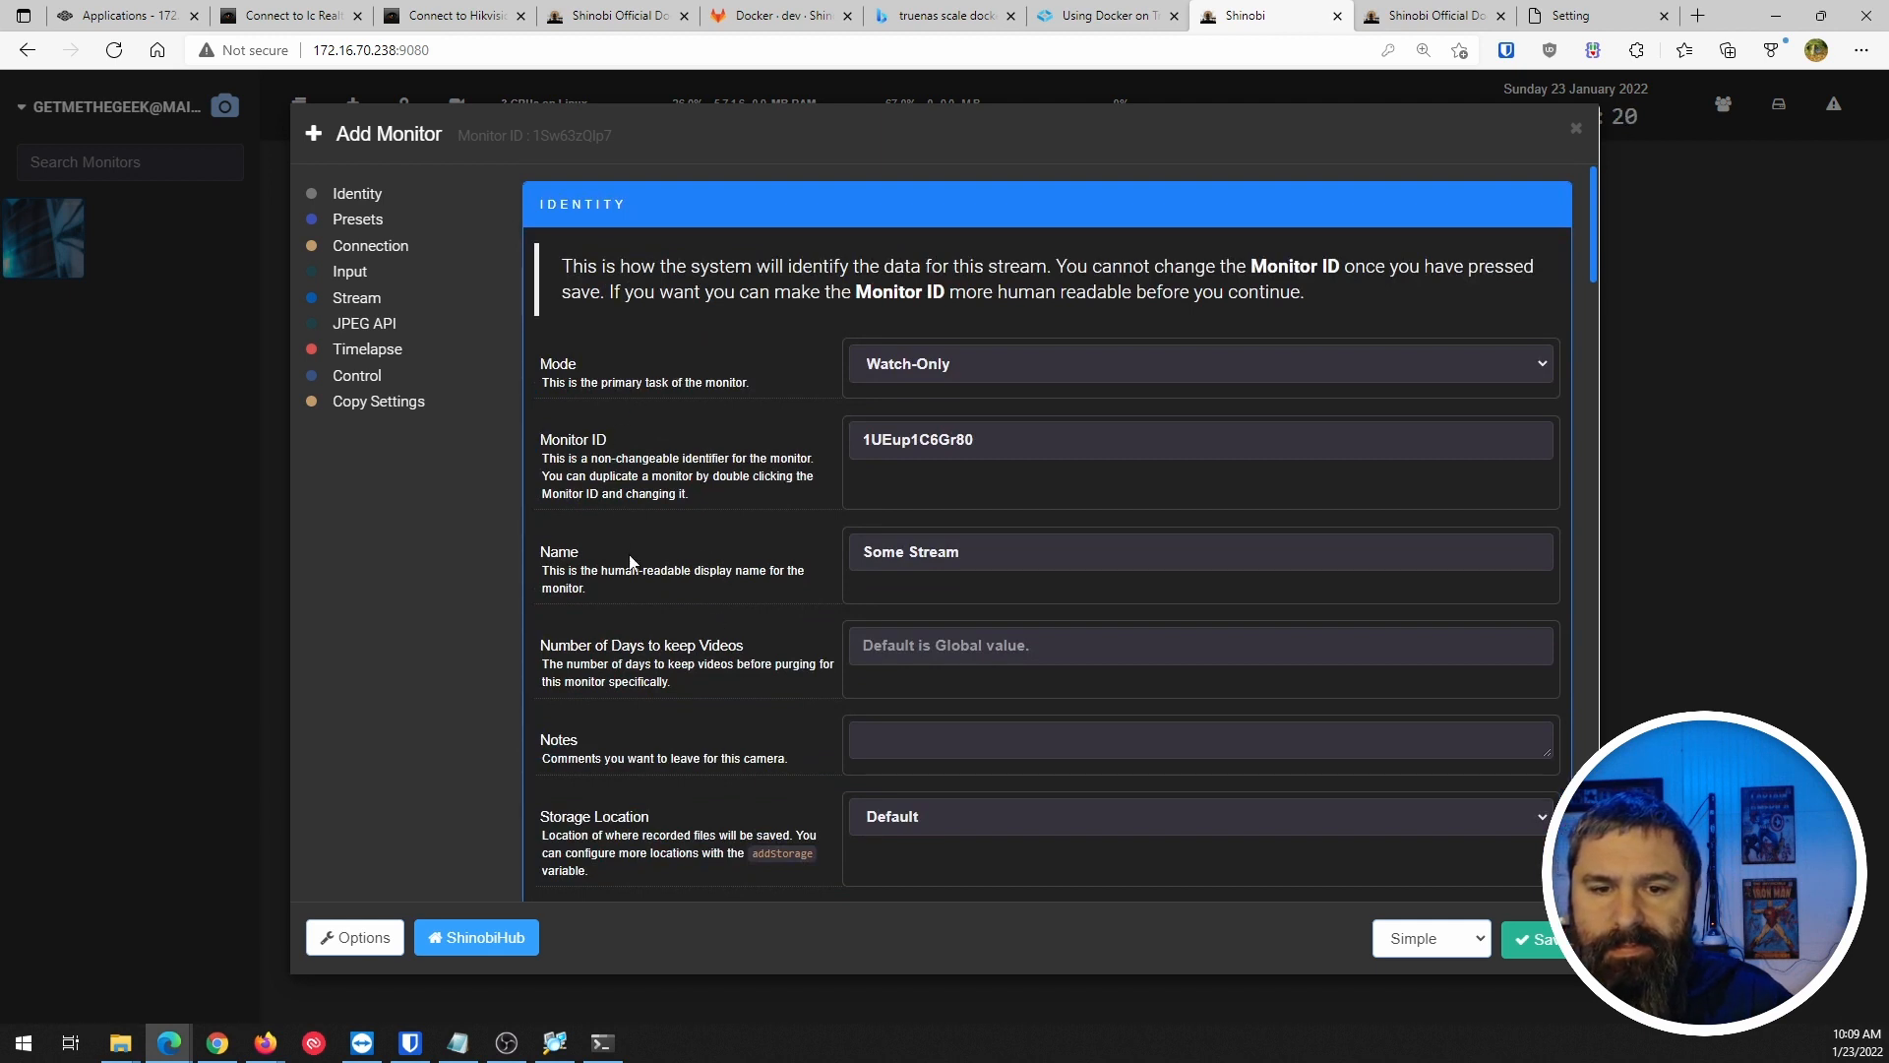
Rename the monitor from 'Some Stream' to 'Hik' and save it.
left_click(1010, 556)
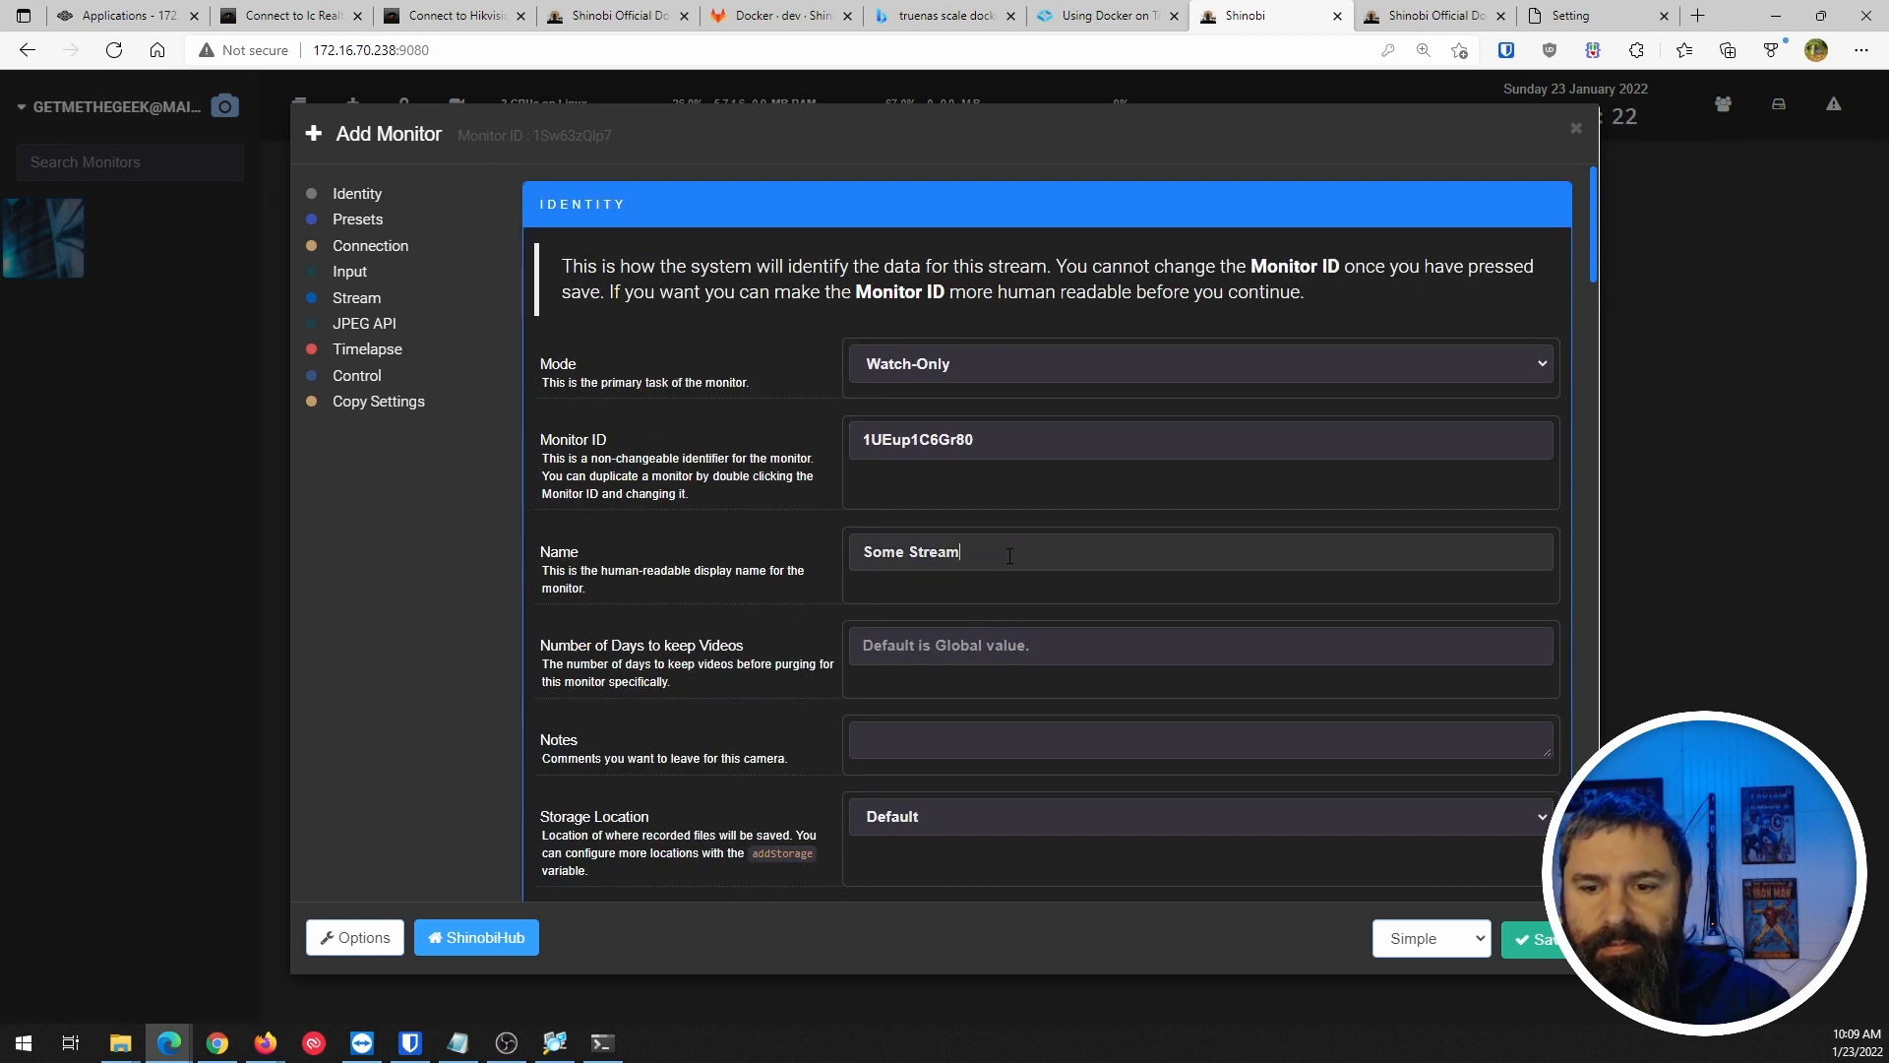
left_click_drag(1009, 556, 828, 559)
type("Hi")
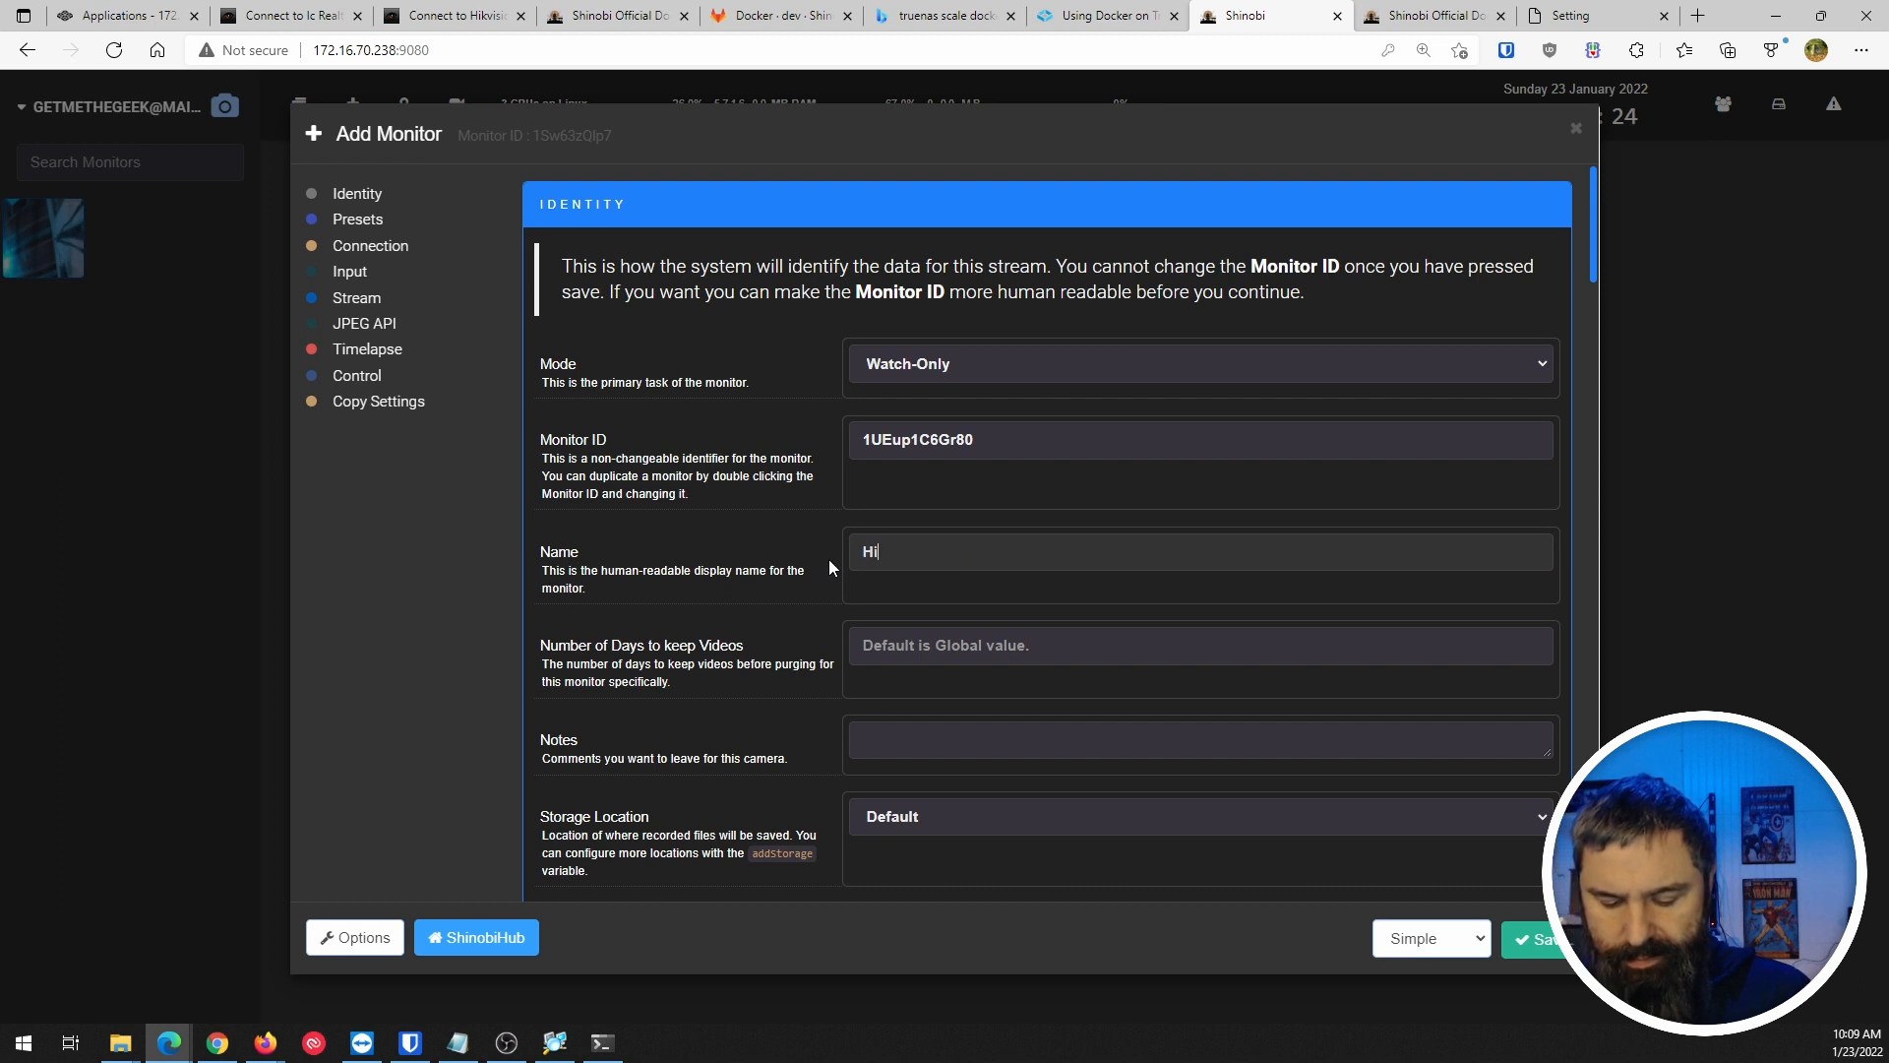
type("k")
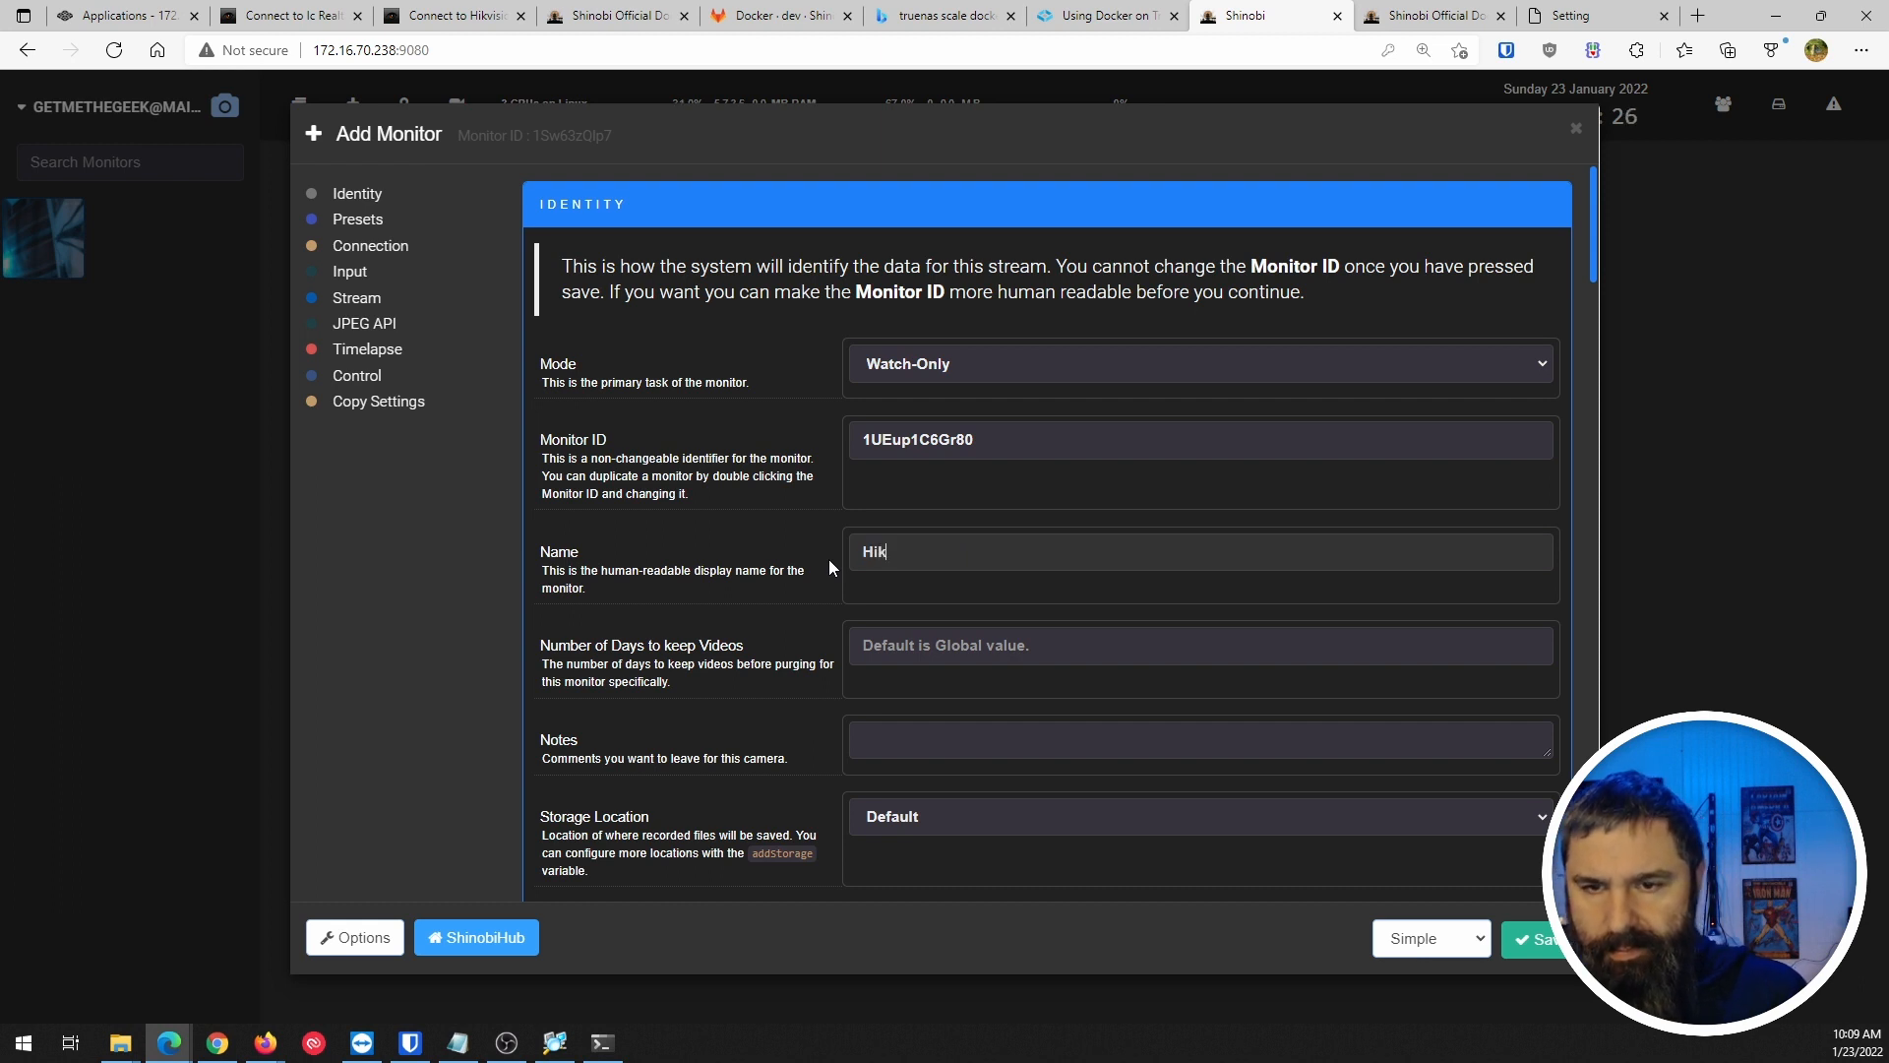
left_click(1520, 939)
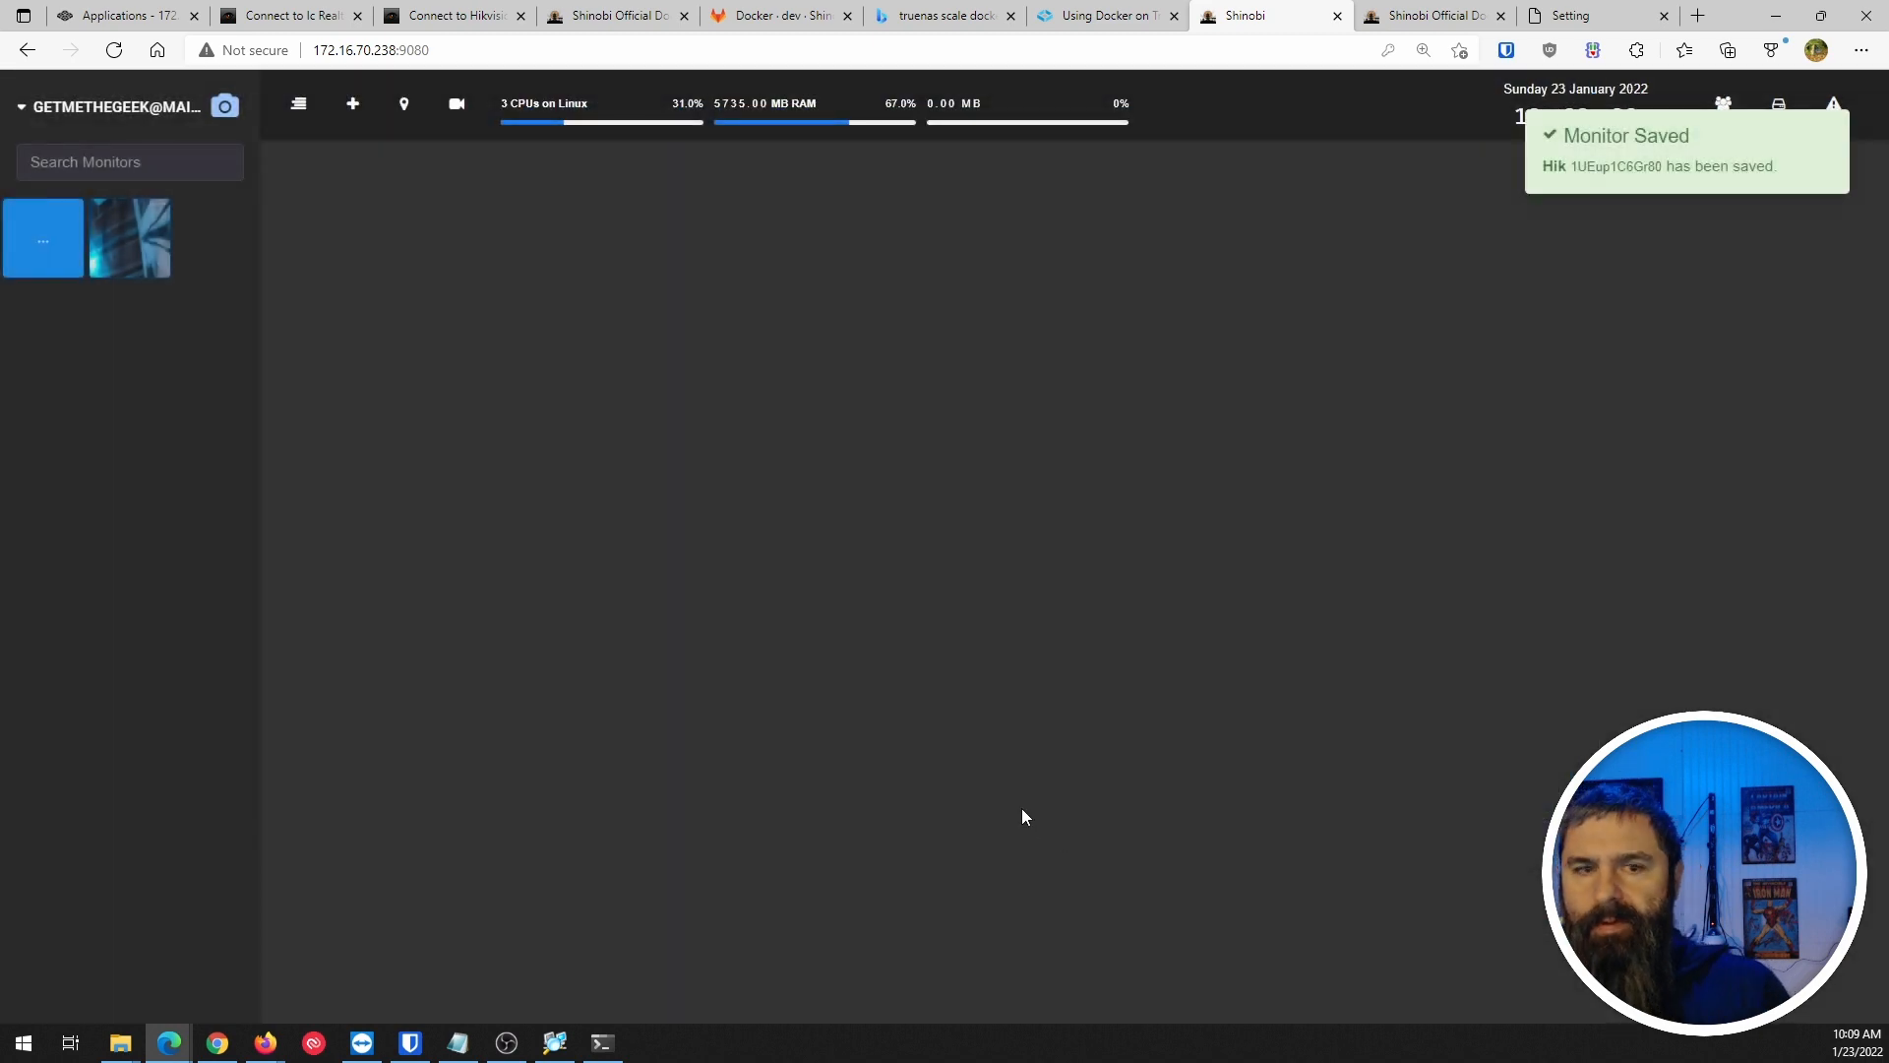
left_click(128, 244)
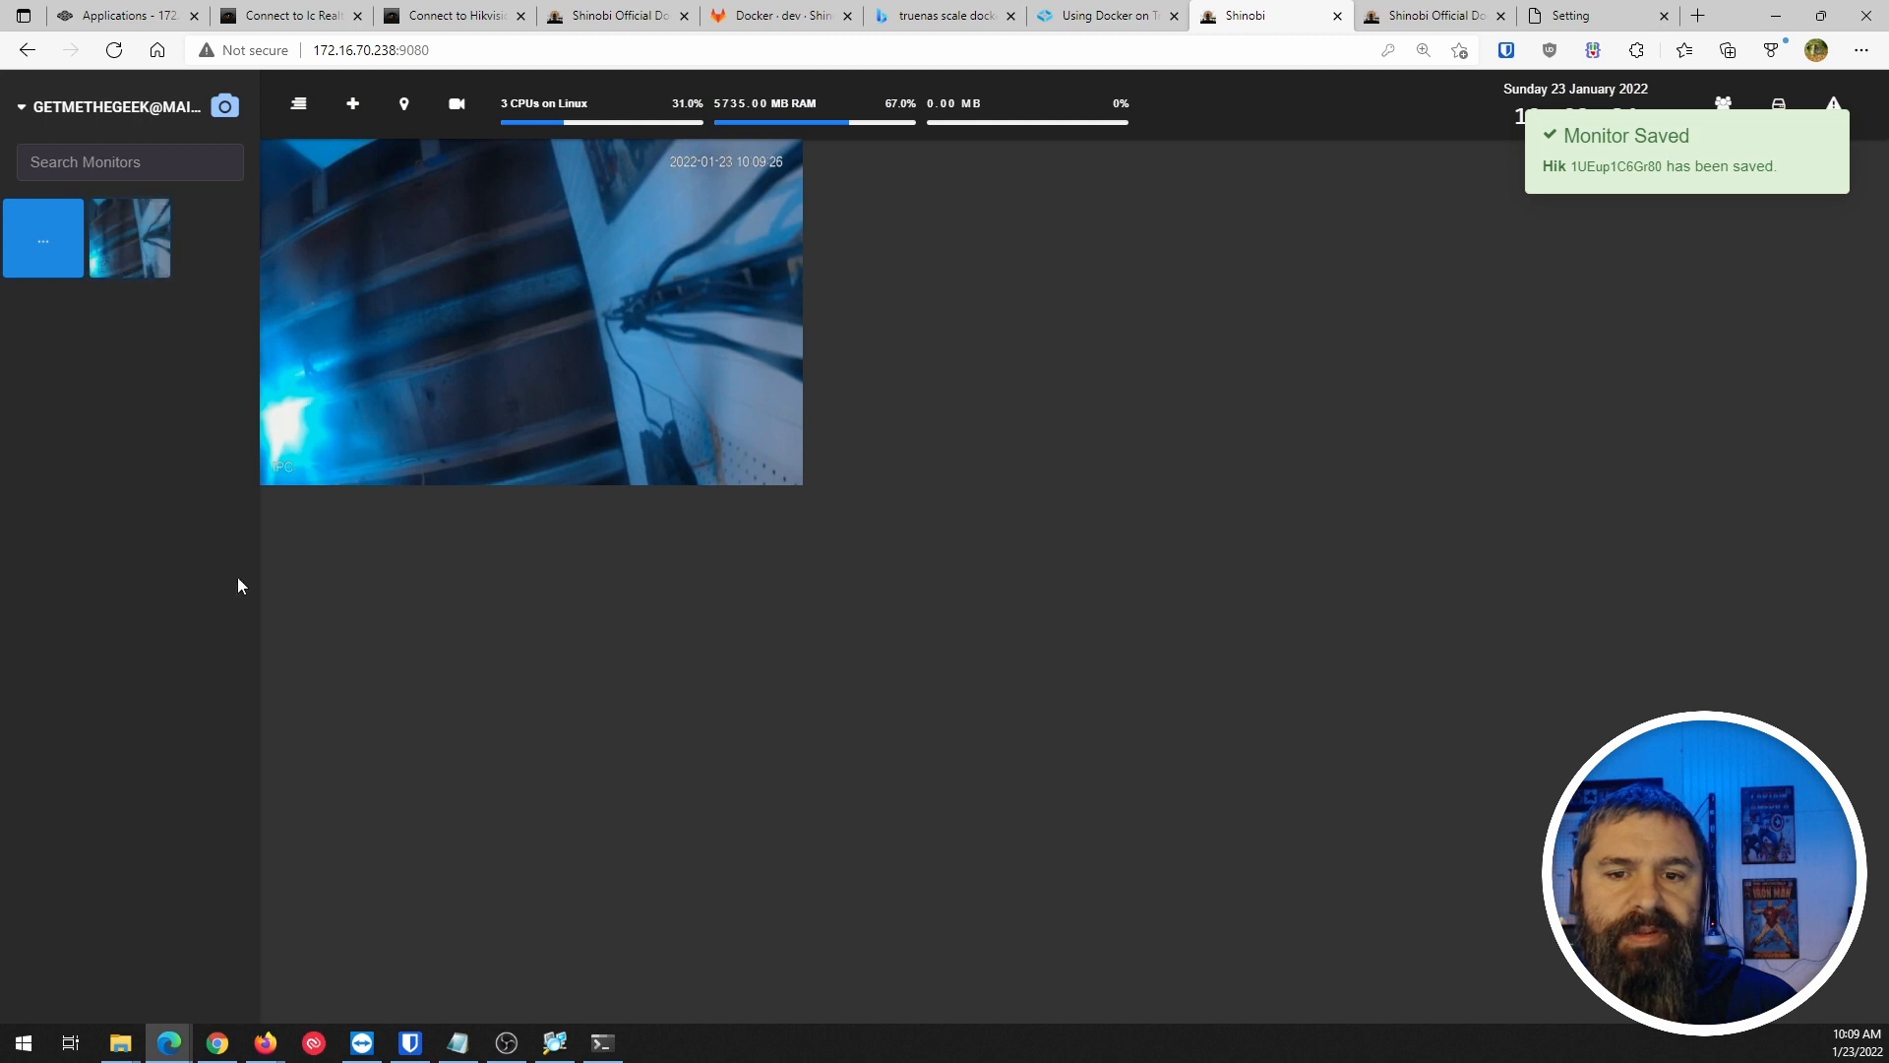
mouse_move(21, 243)
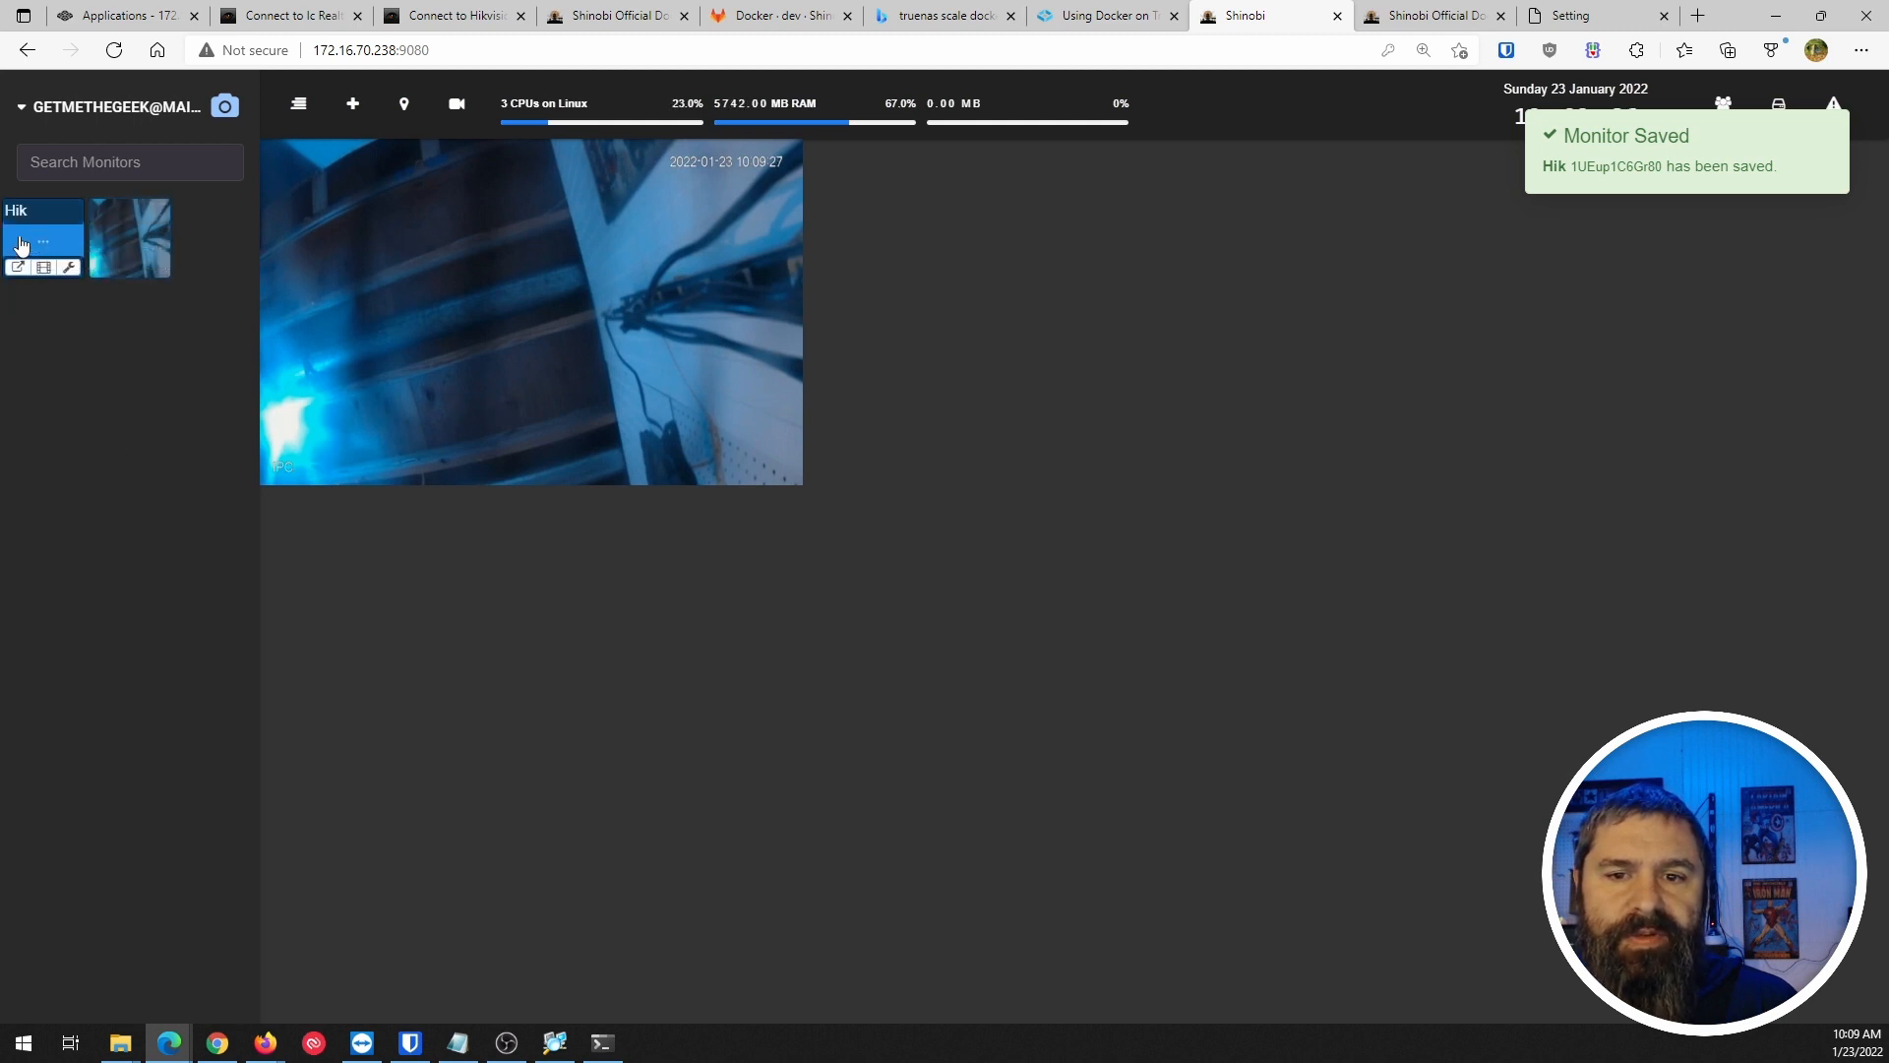
left_click_drag(22, 243, 918, 270)
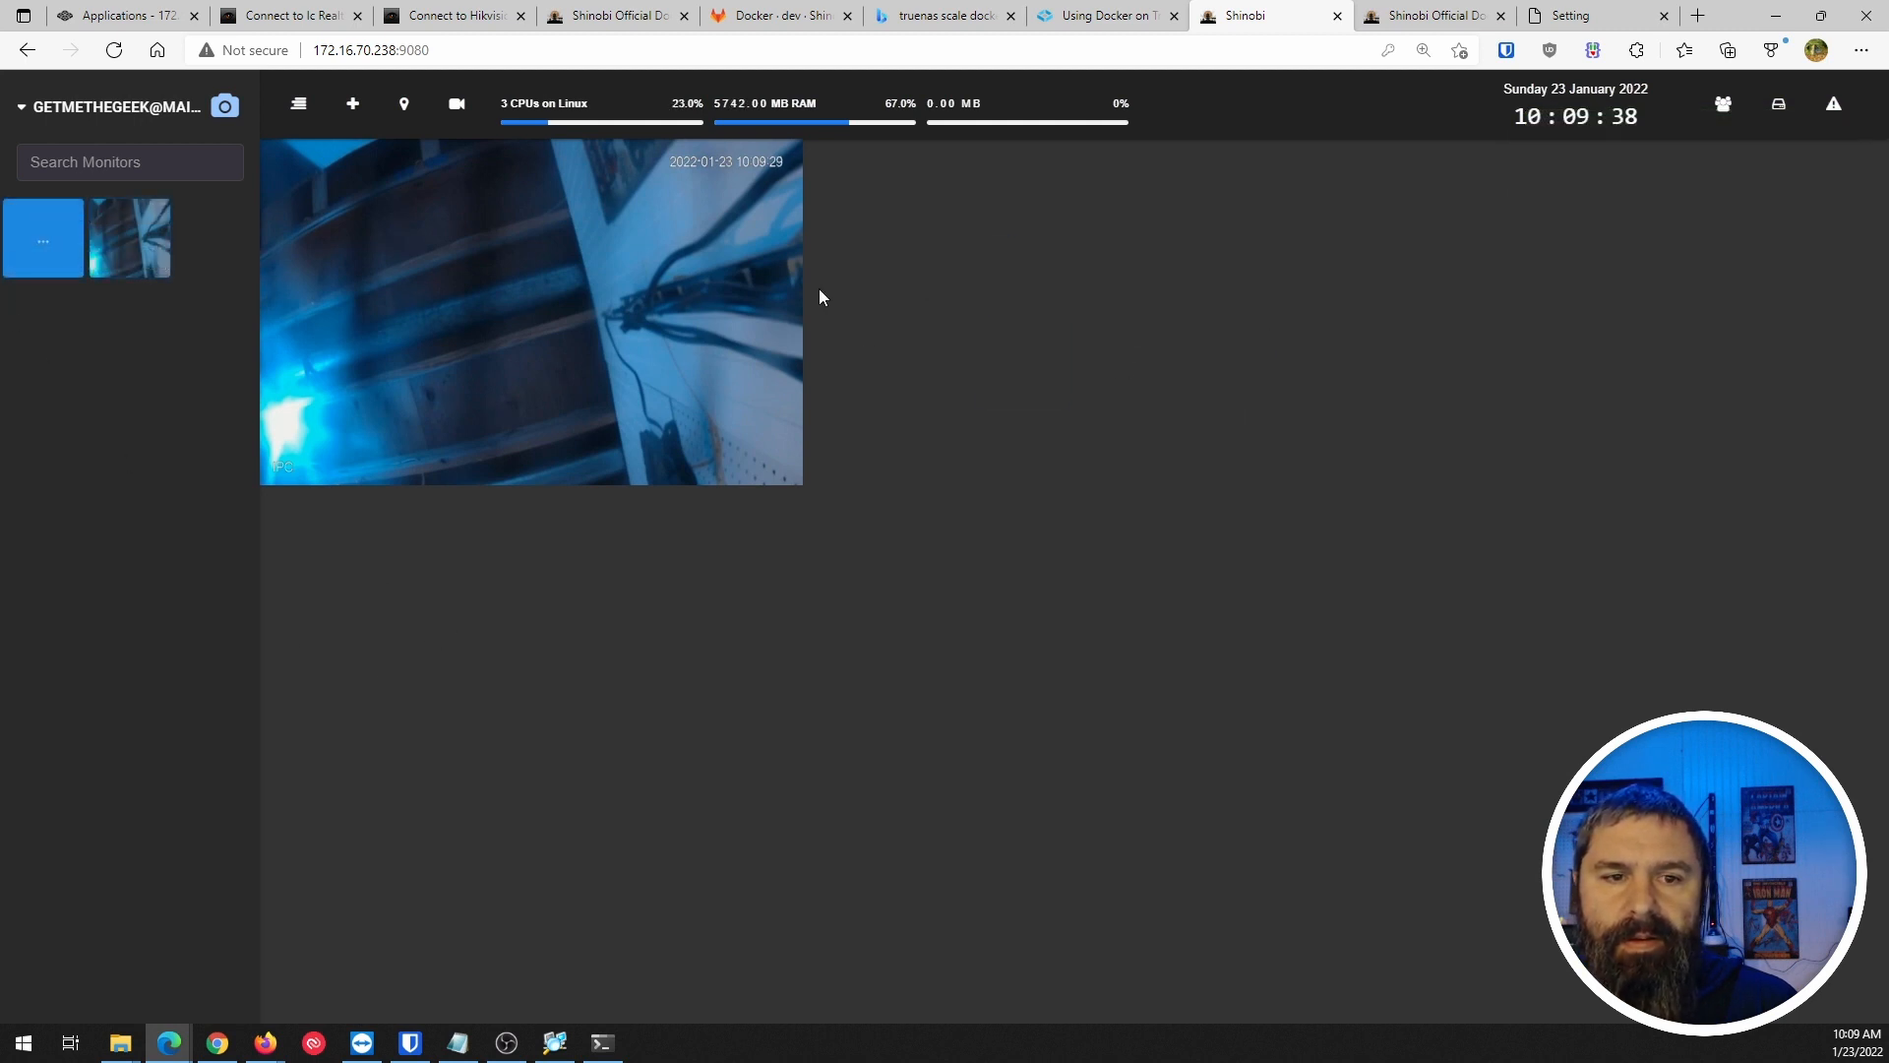
mouse_move(557, 274)
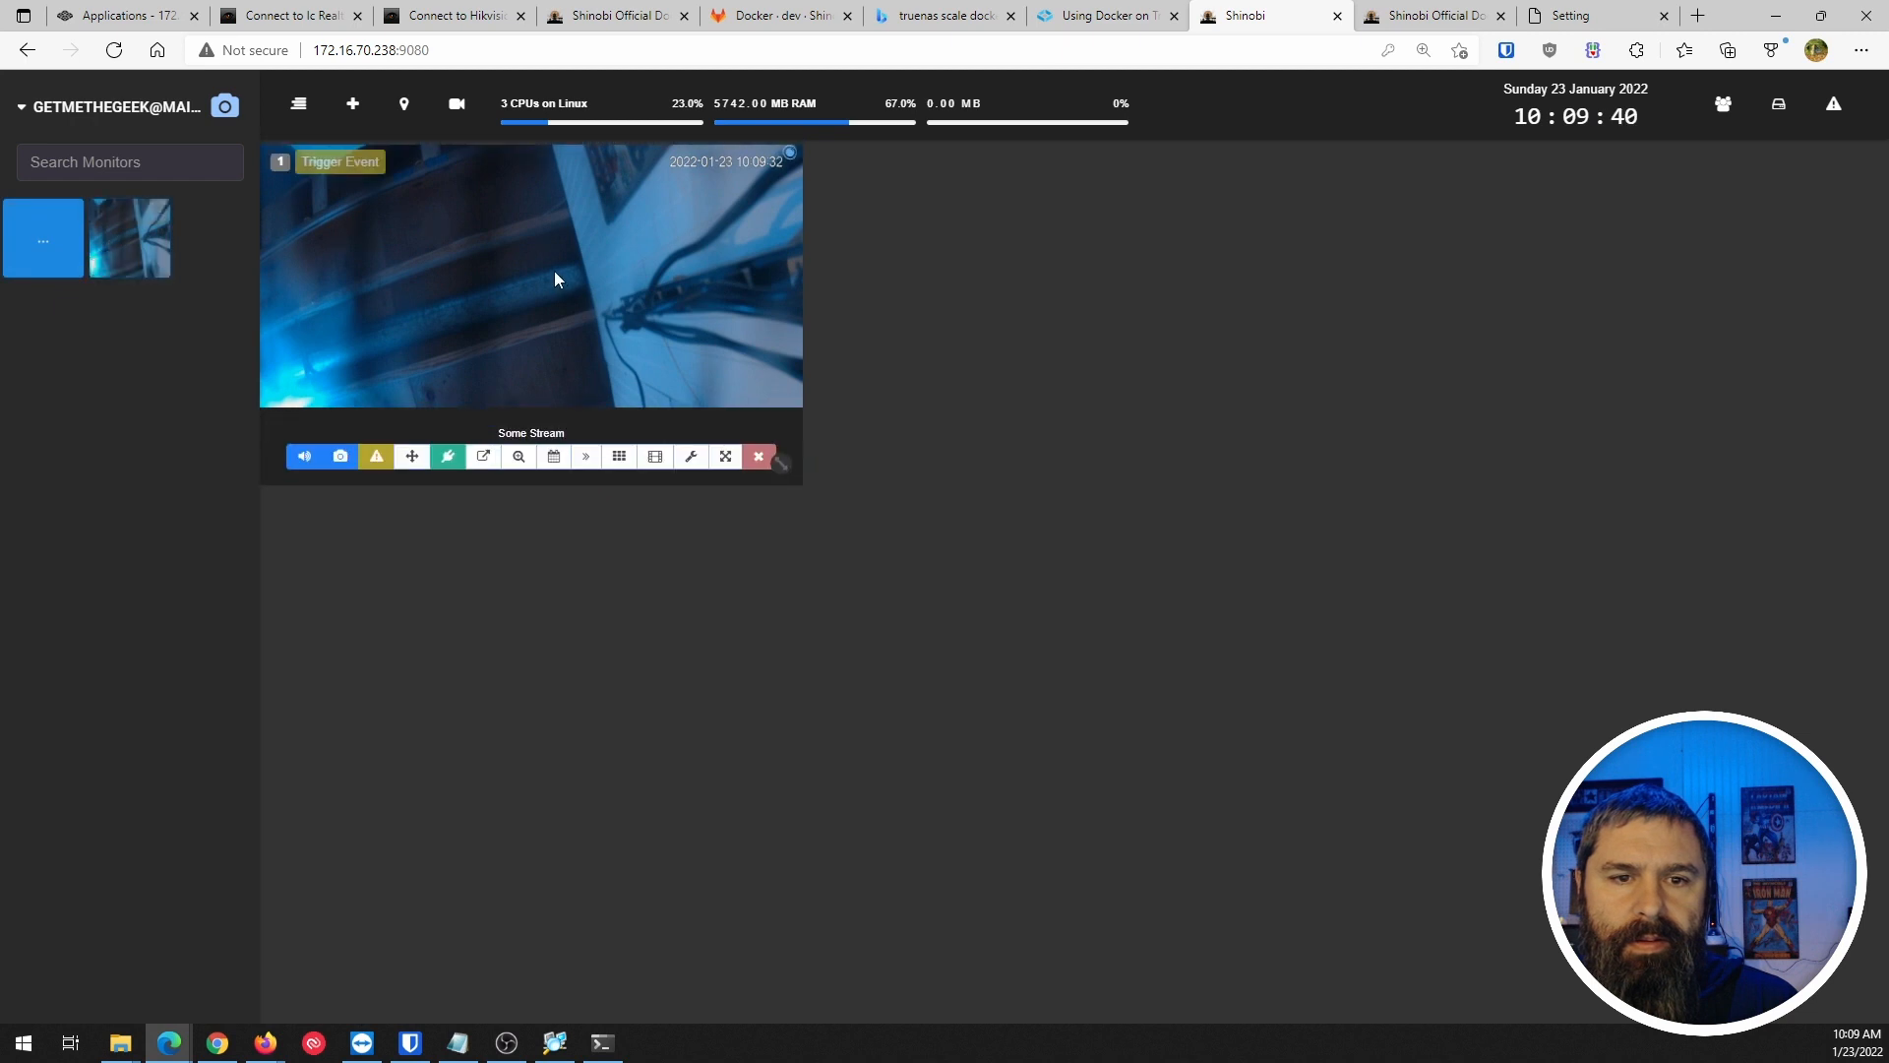
left_click(39, 246)
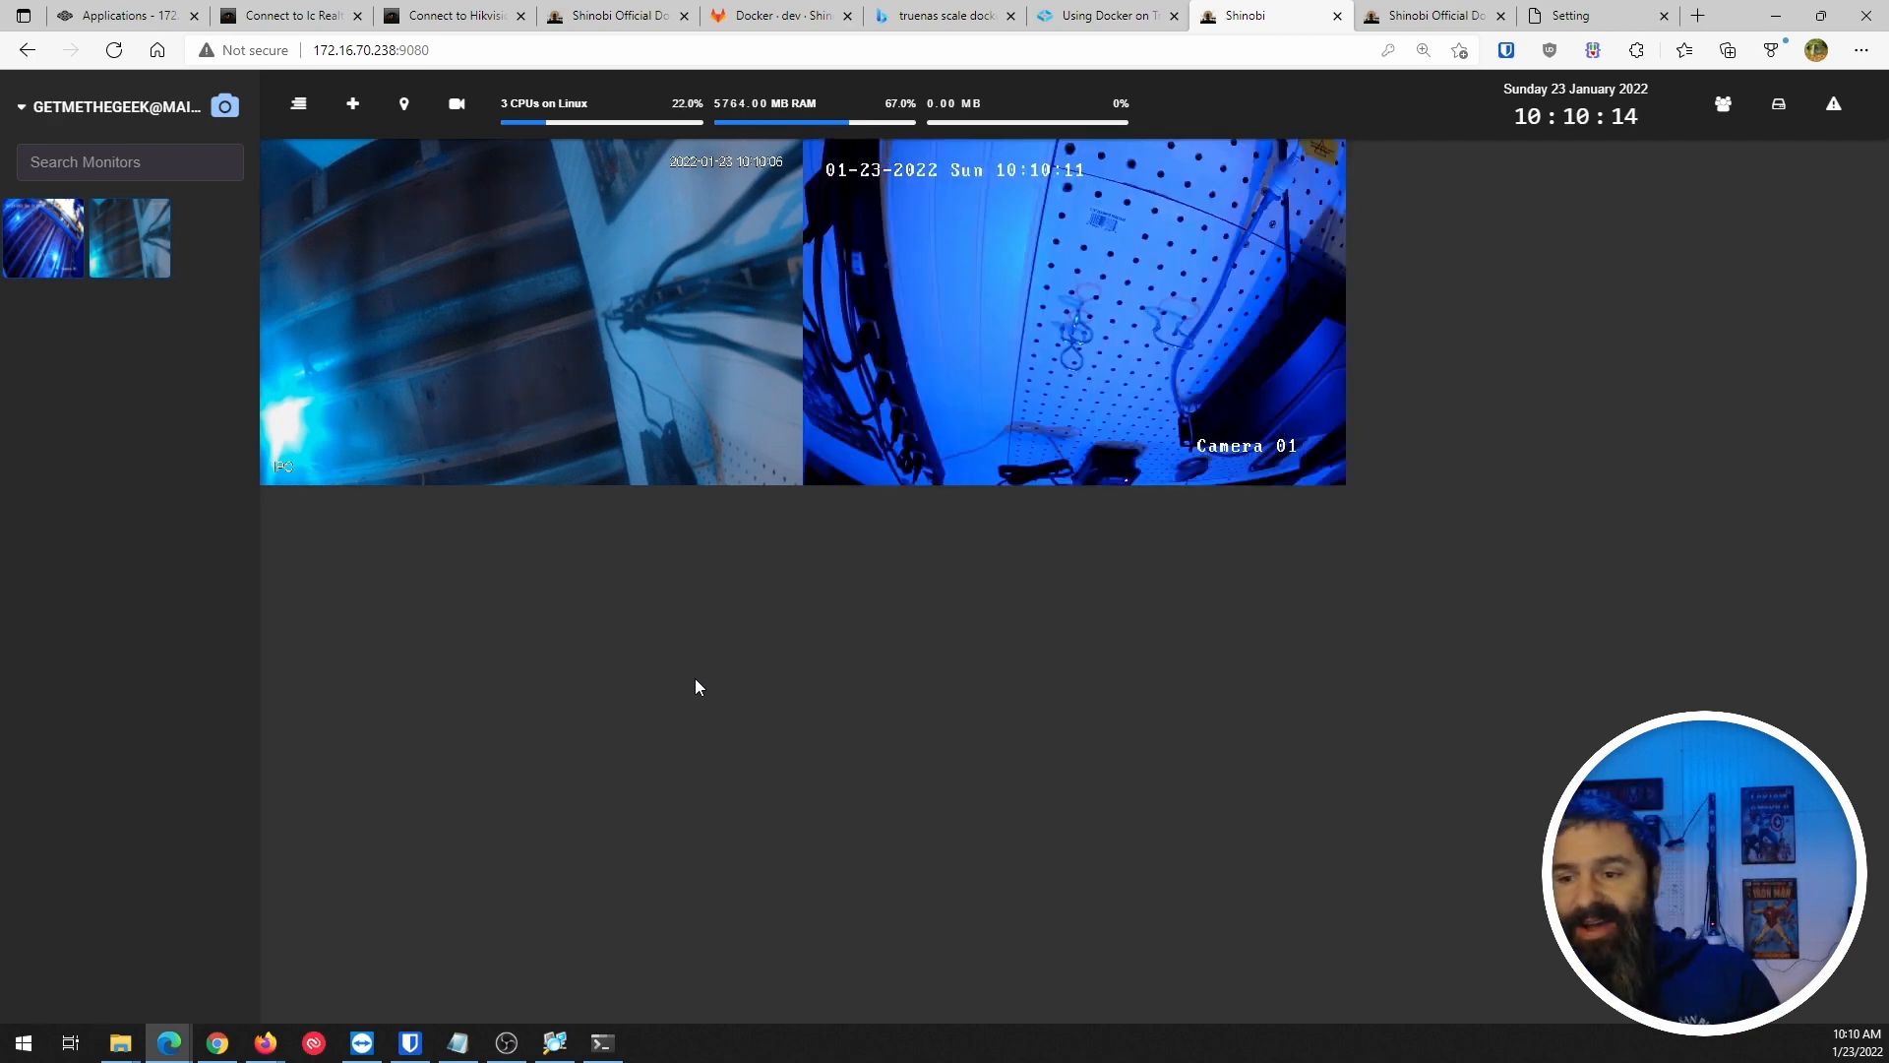
mouse_move(1019, 319)
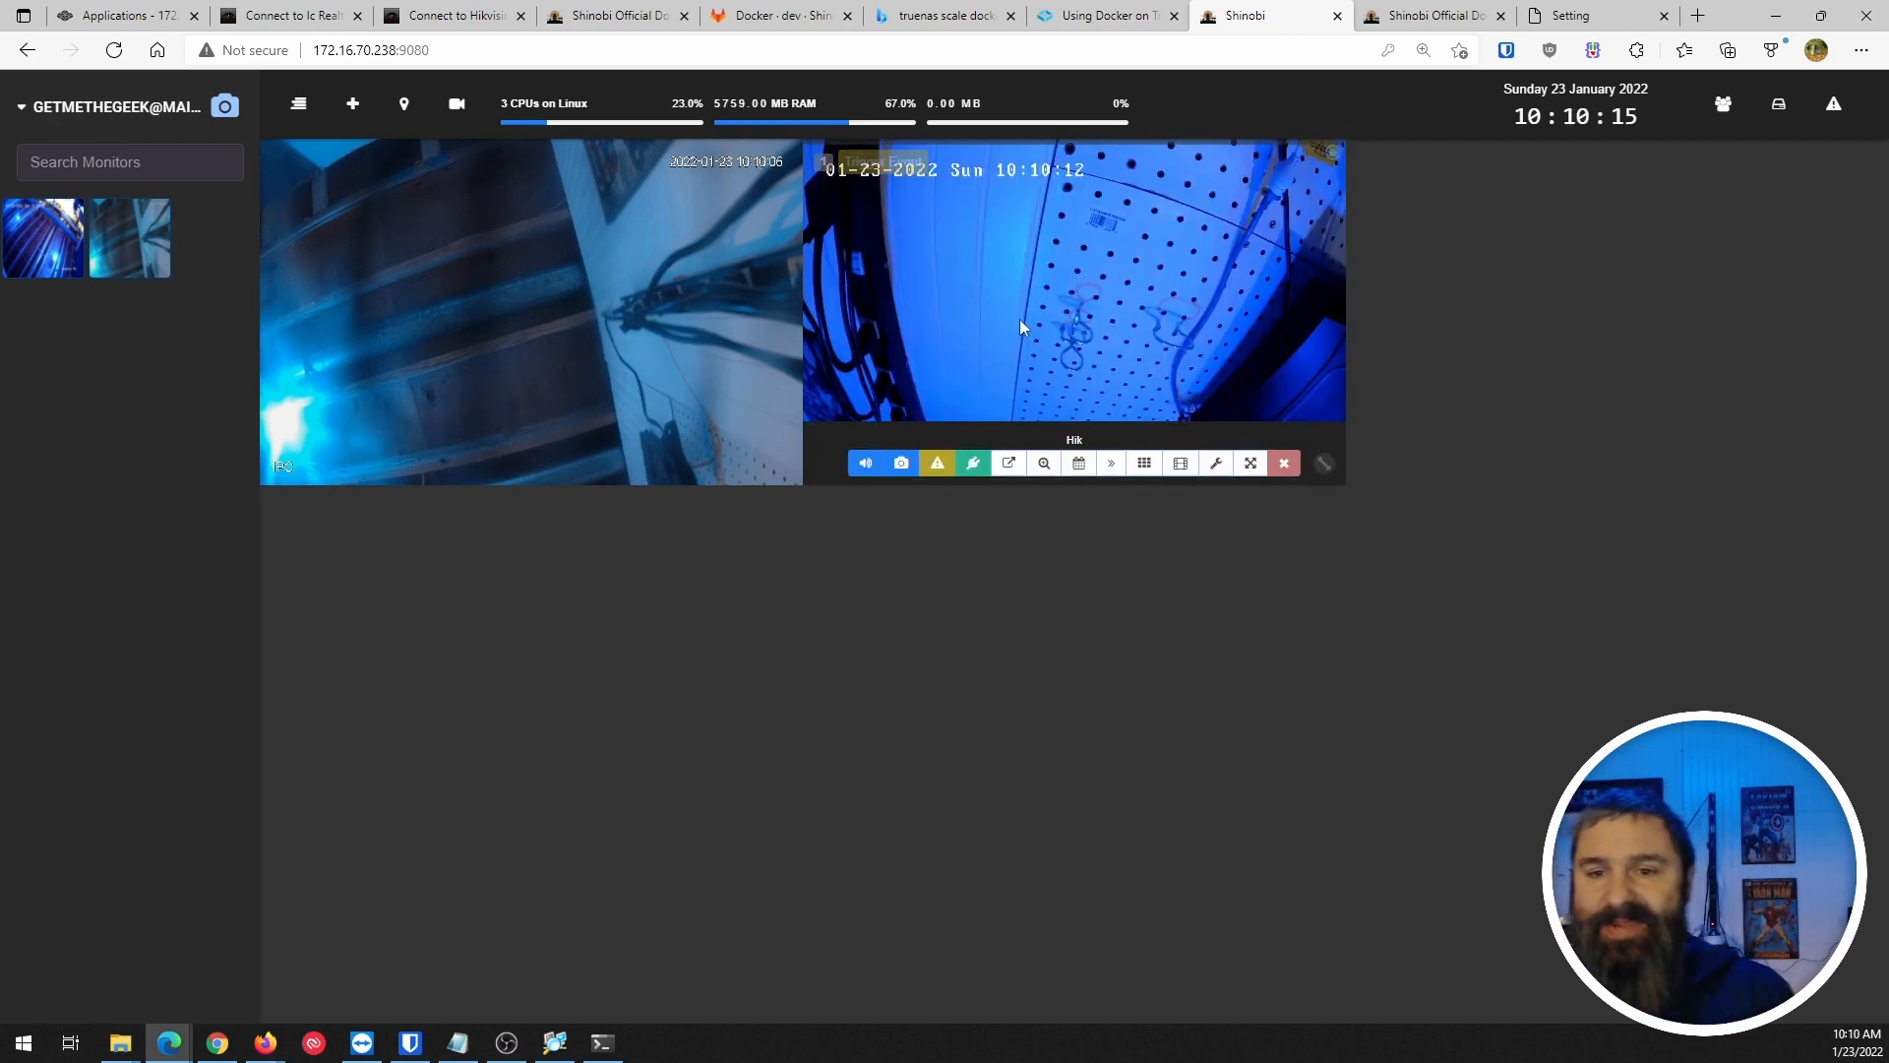
mouse_move(618, 303)
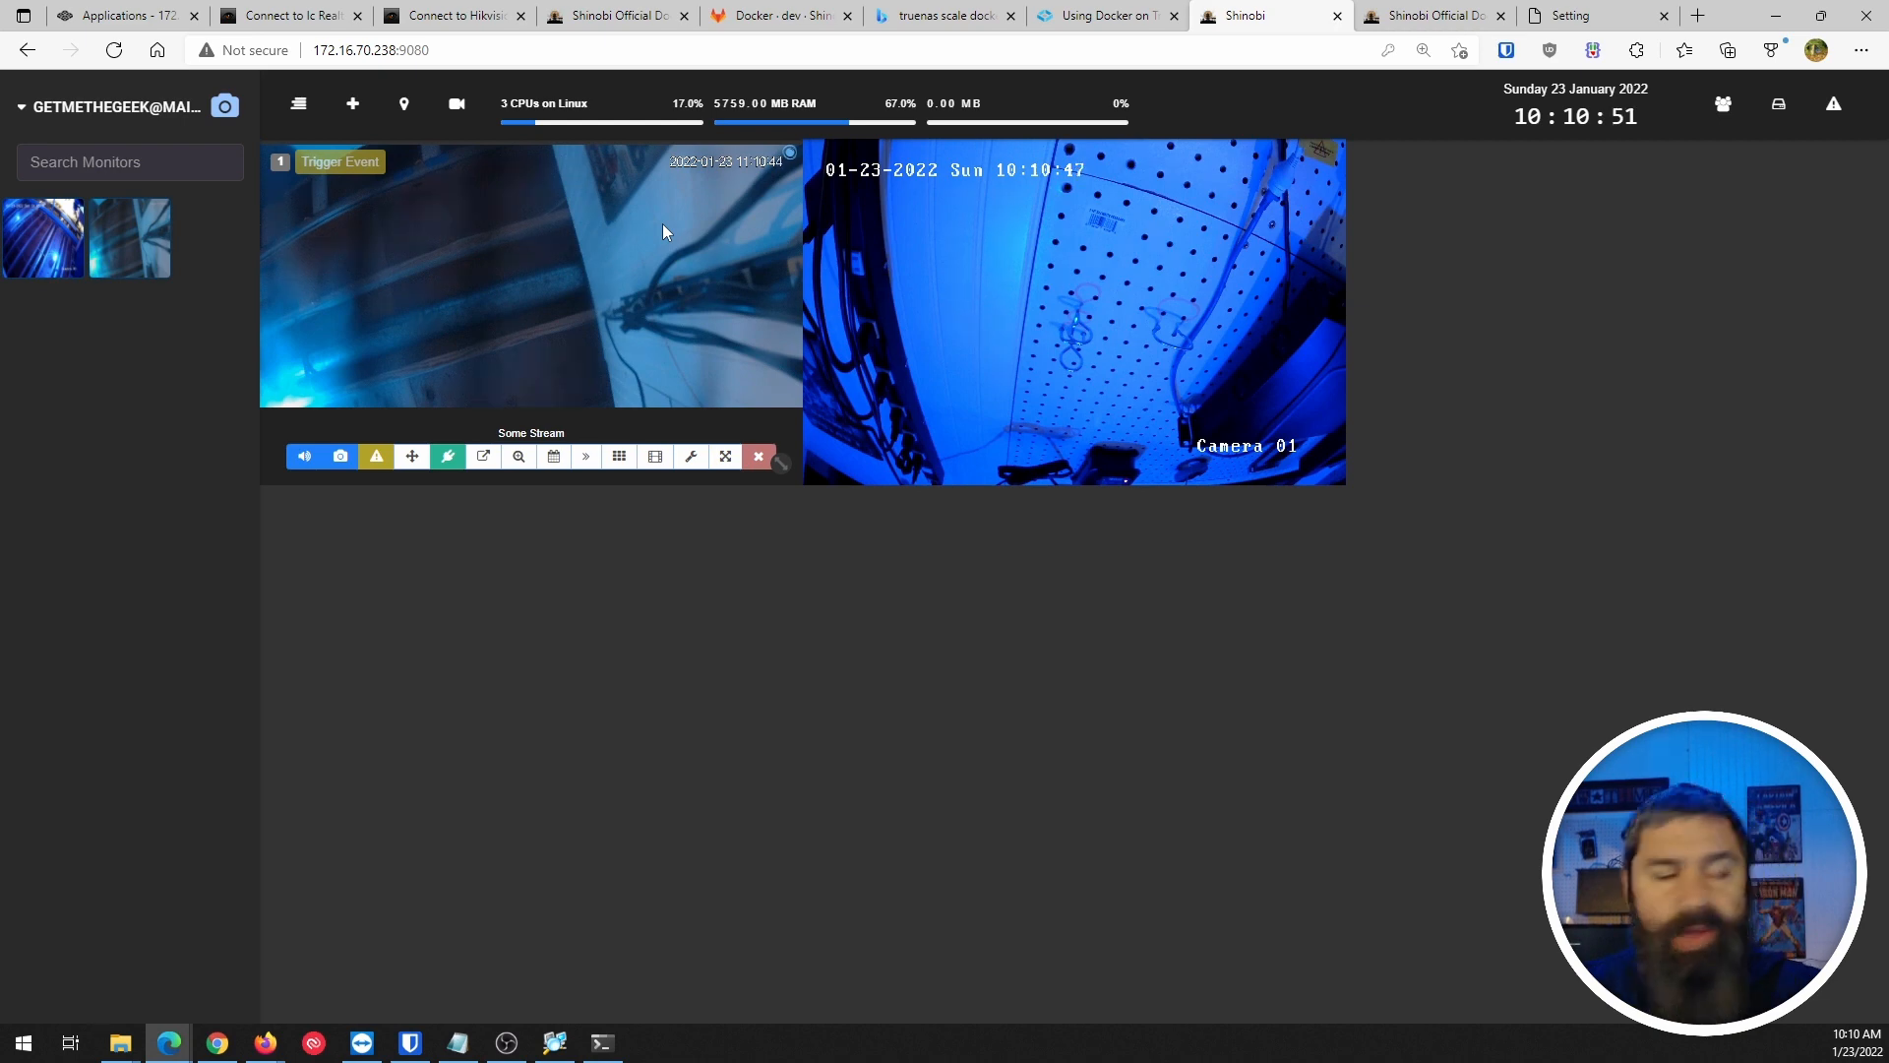
key("ctrl+t")
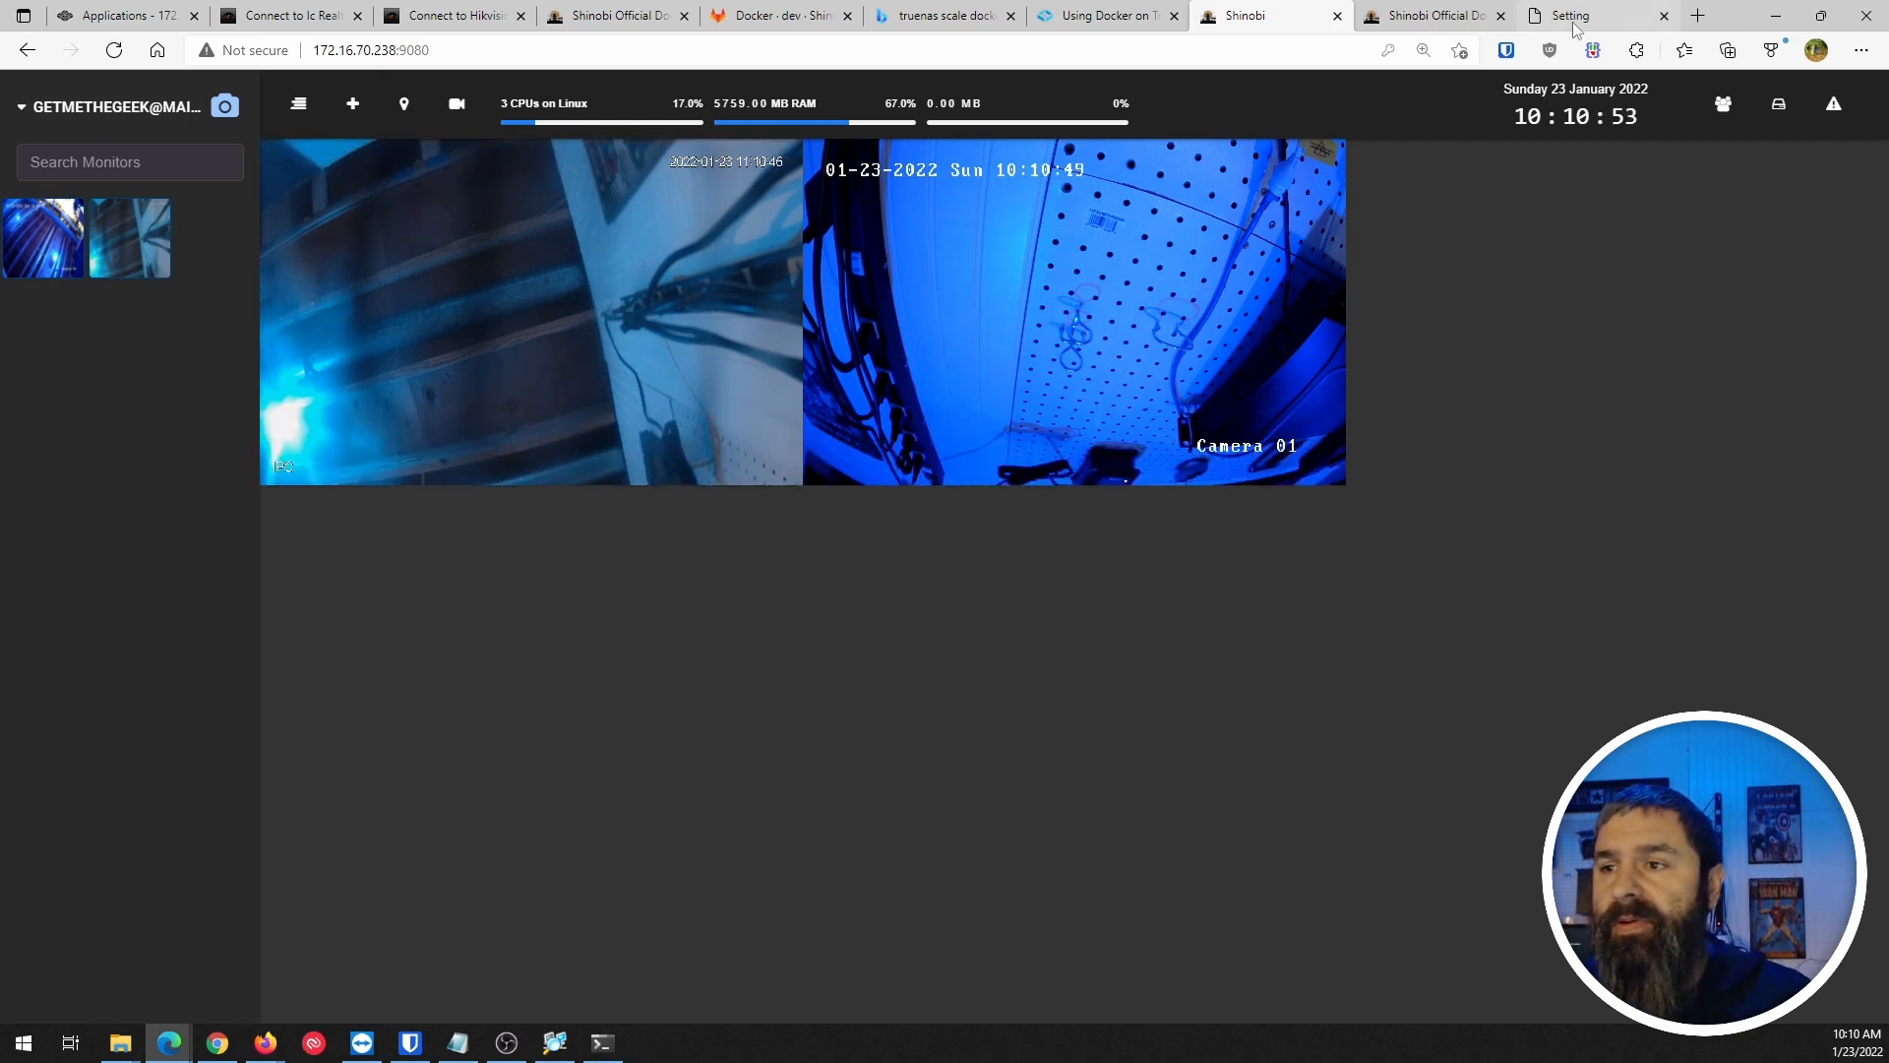
Search for 'ip webcam' and open the IP Webcam app page on Google Play.
type("i")
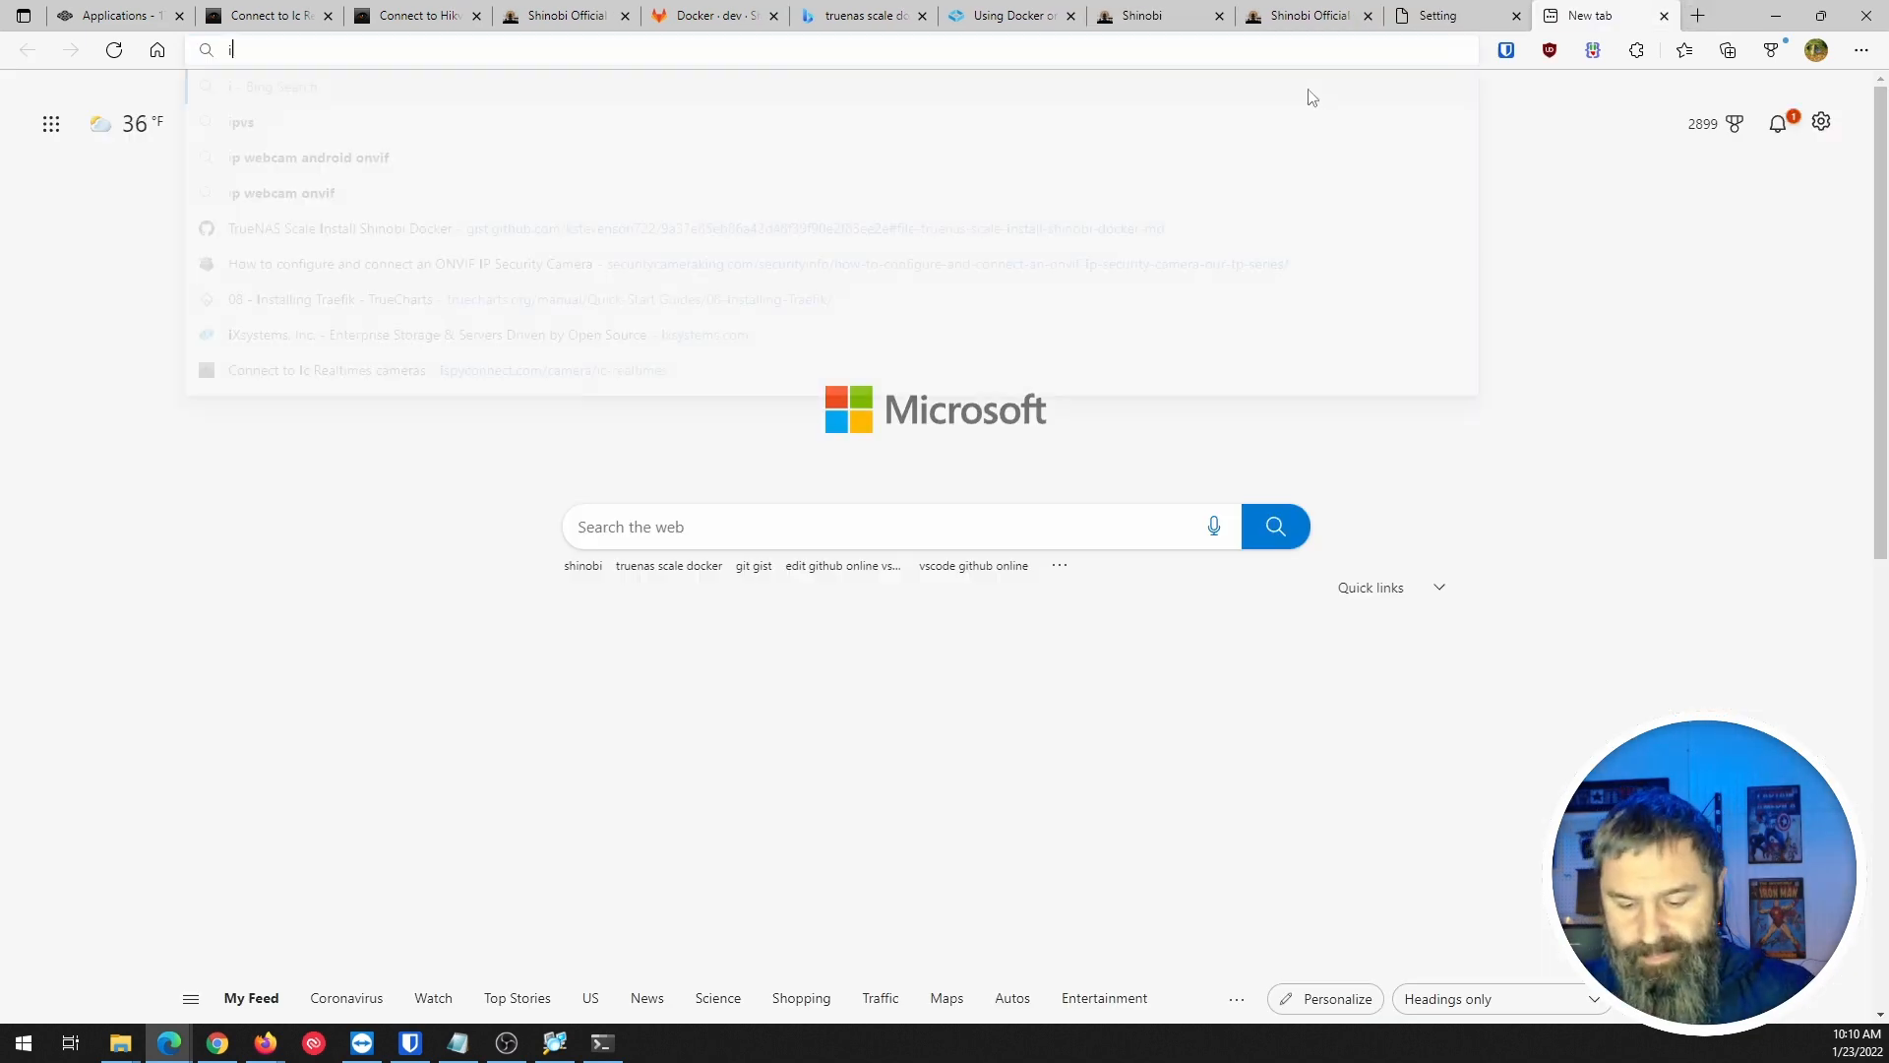
type("pweb")
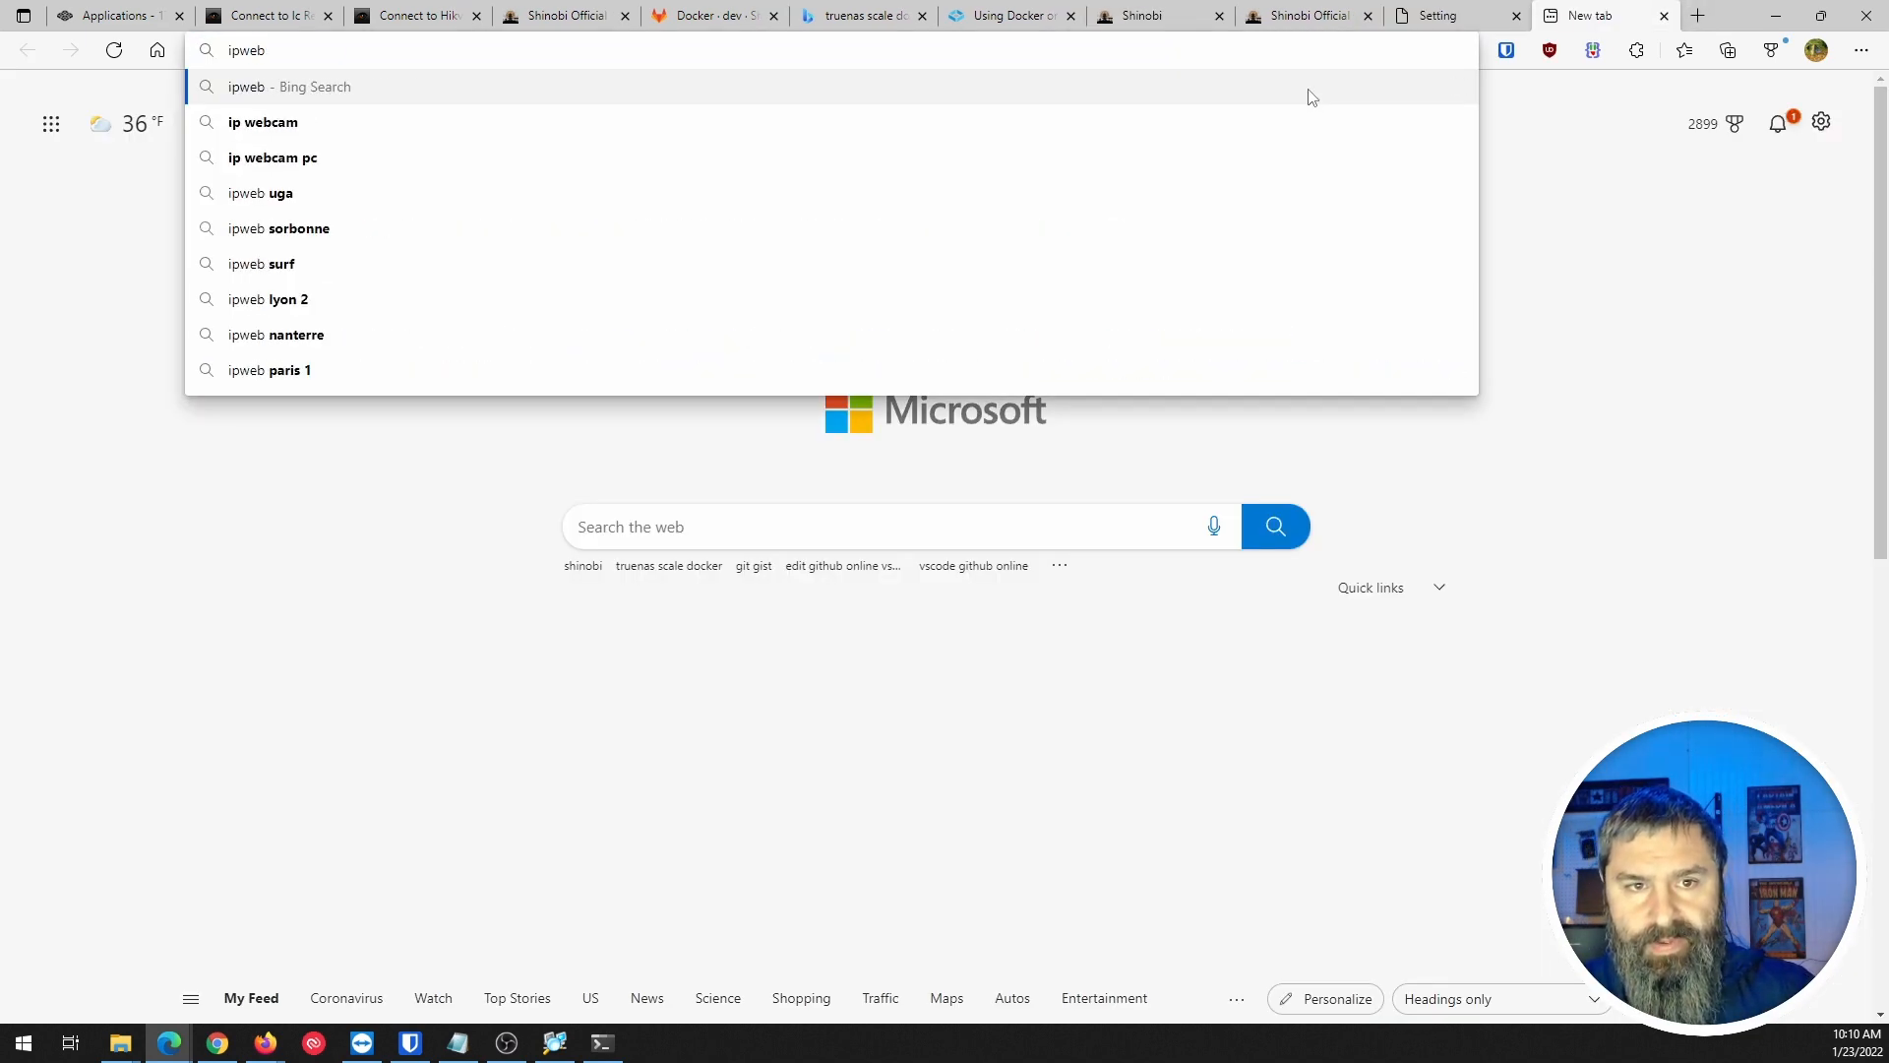
key("Down")
key("Return")
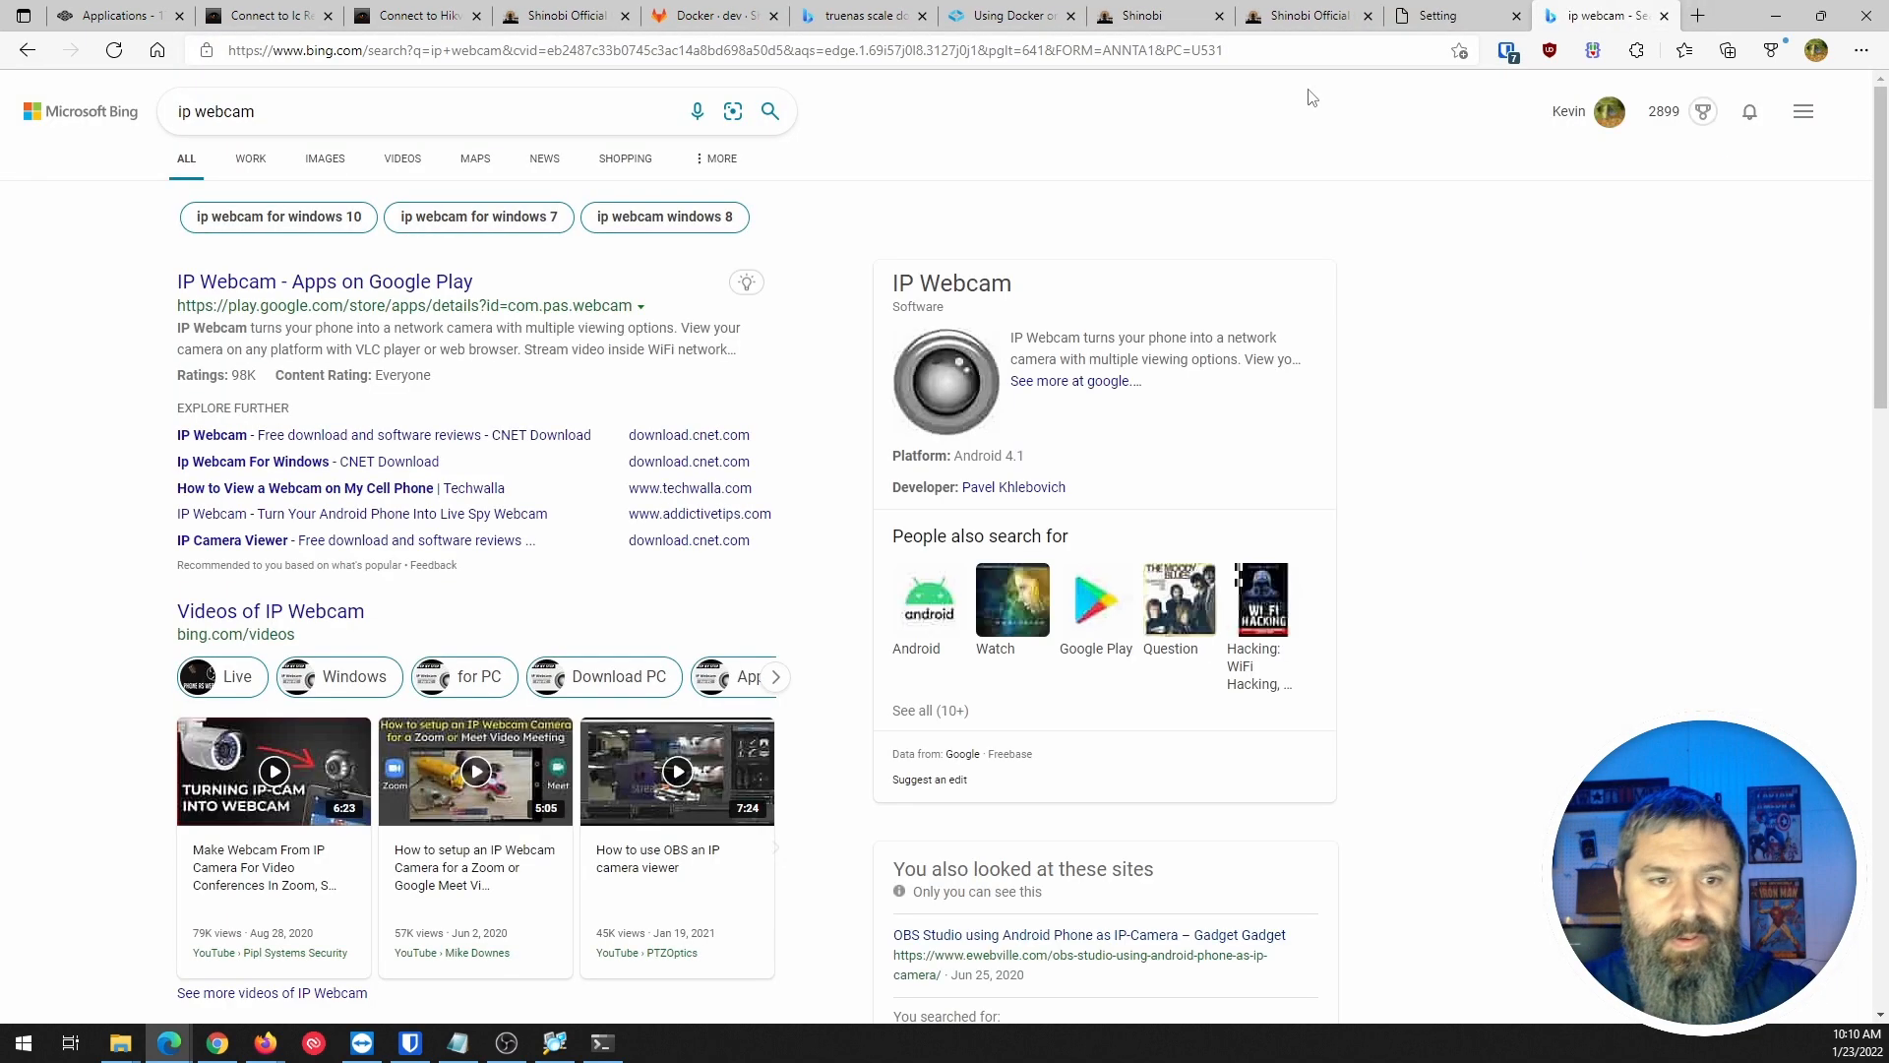
left_click(295, 283)
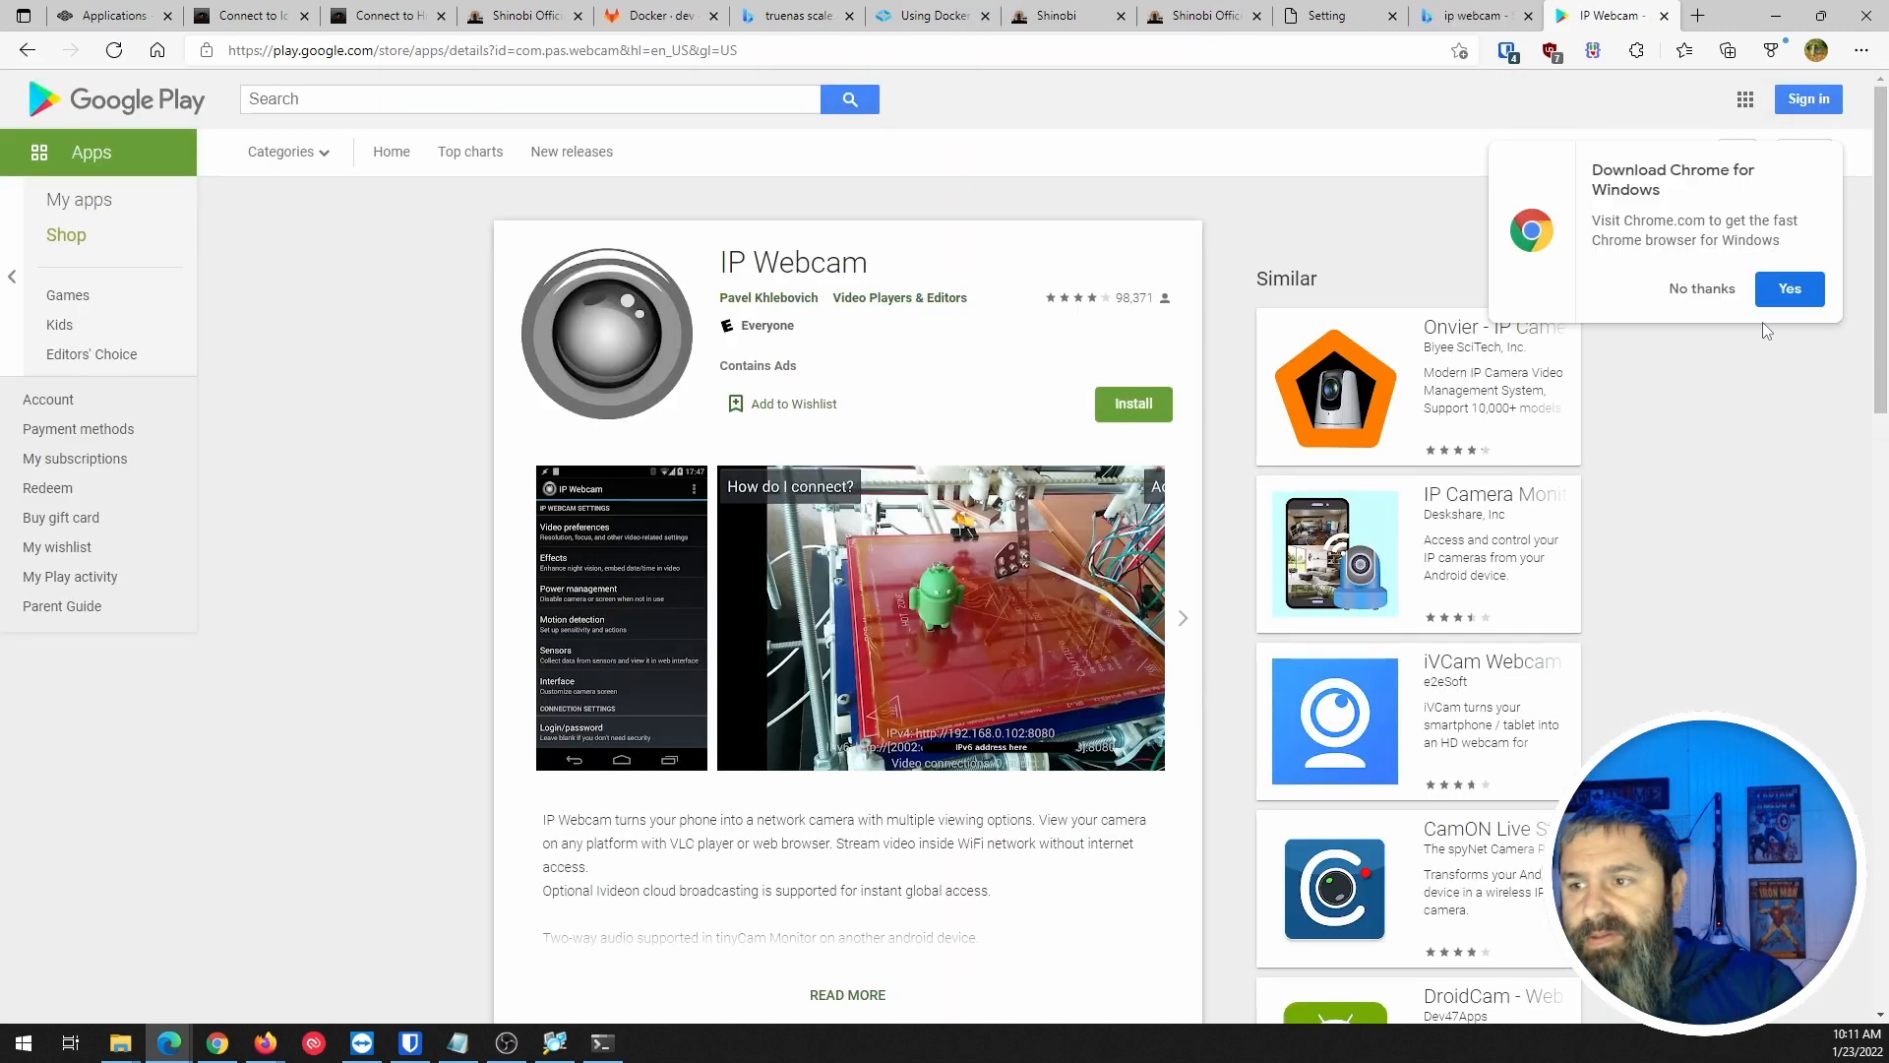
left_click(1702, 290)
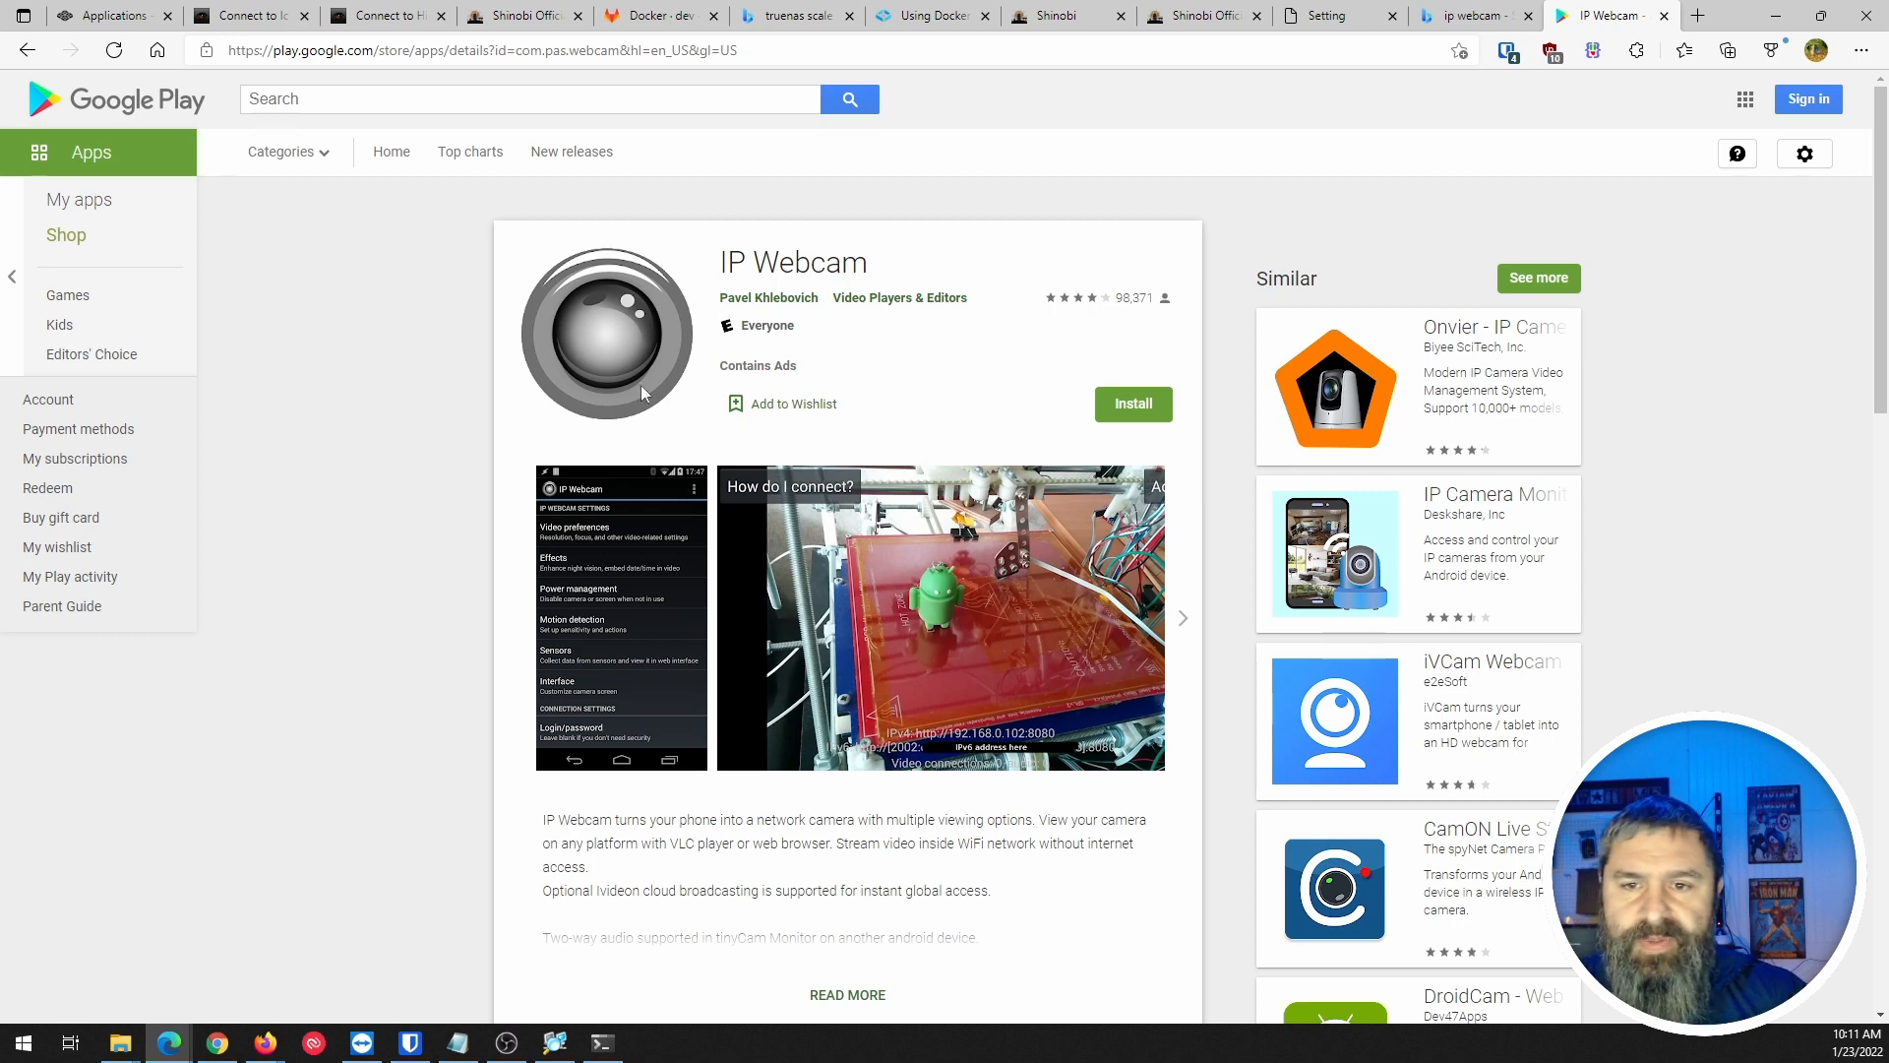
Expand and read the IP Webcam app's full description.
scroll(654, 571, "down", 4)
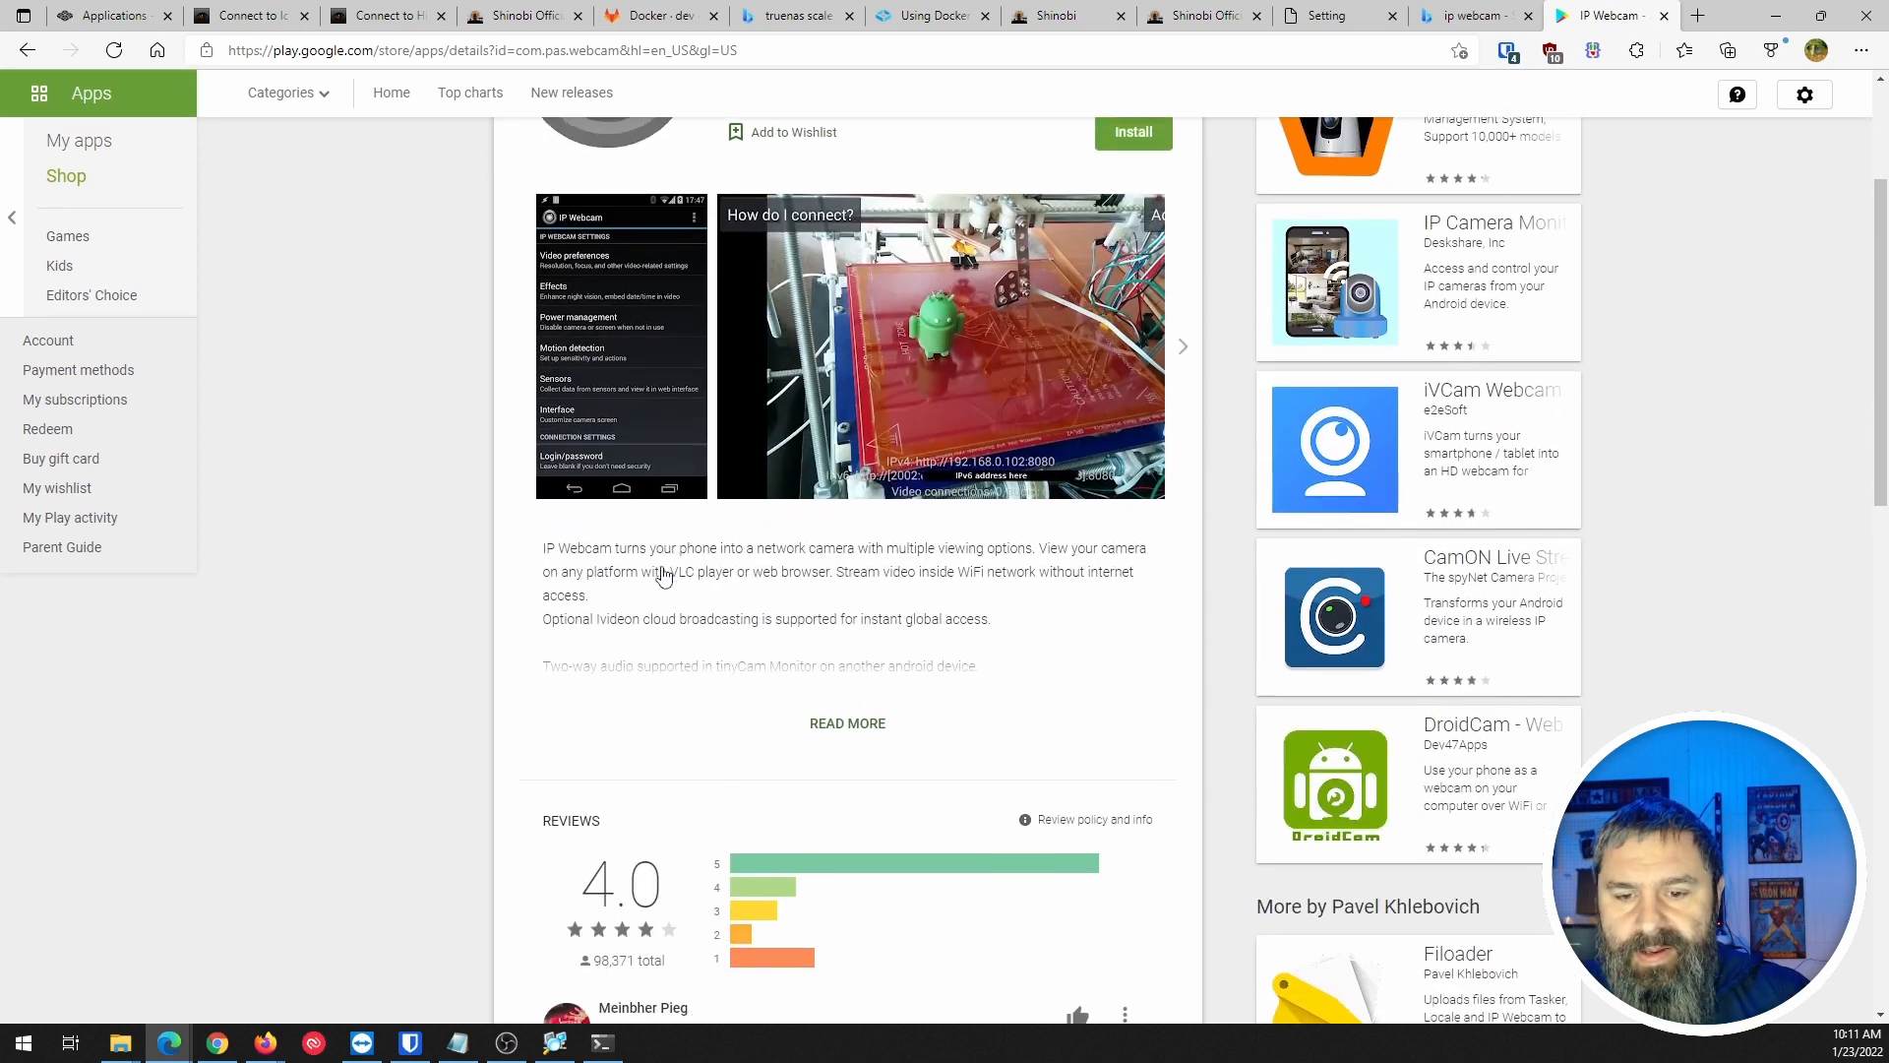
left_click(833, 561)
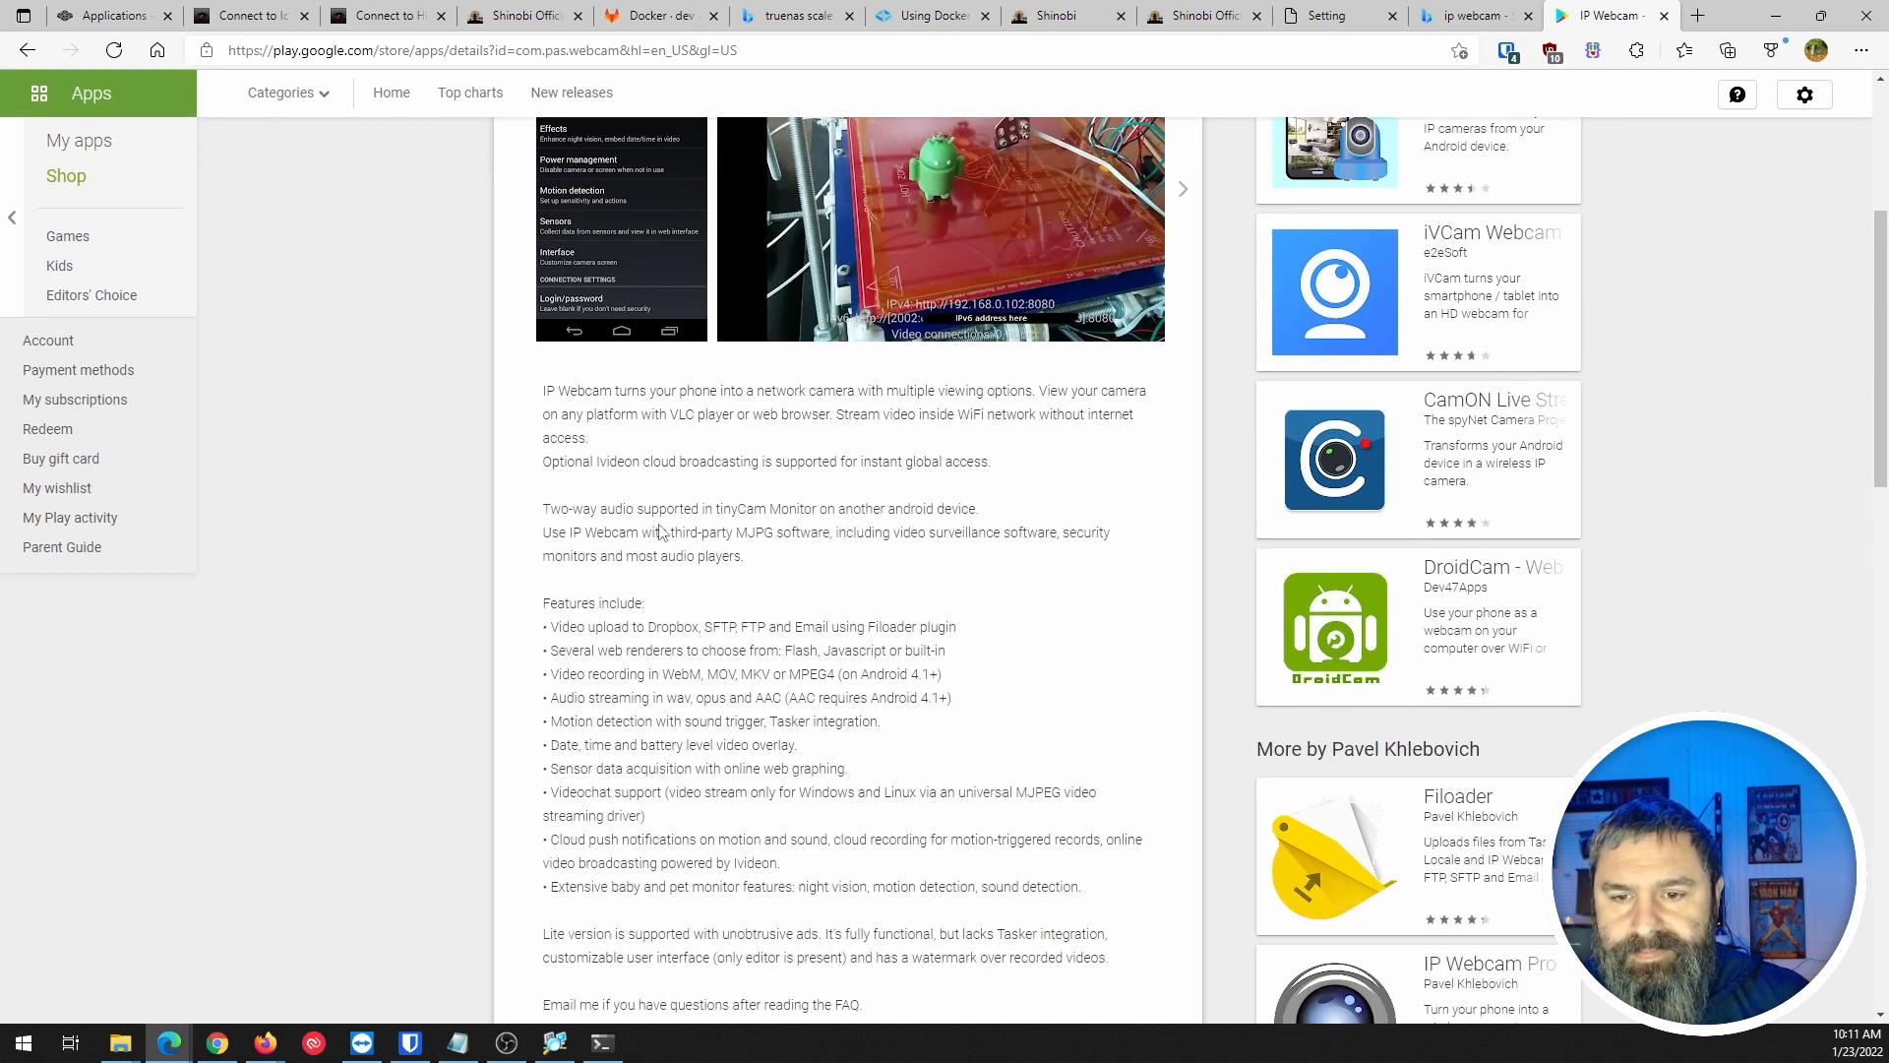
scroll(664, 532, "down", 1)
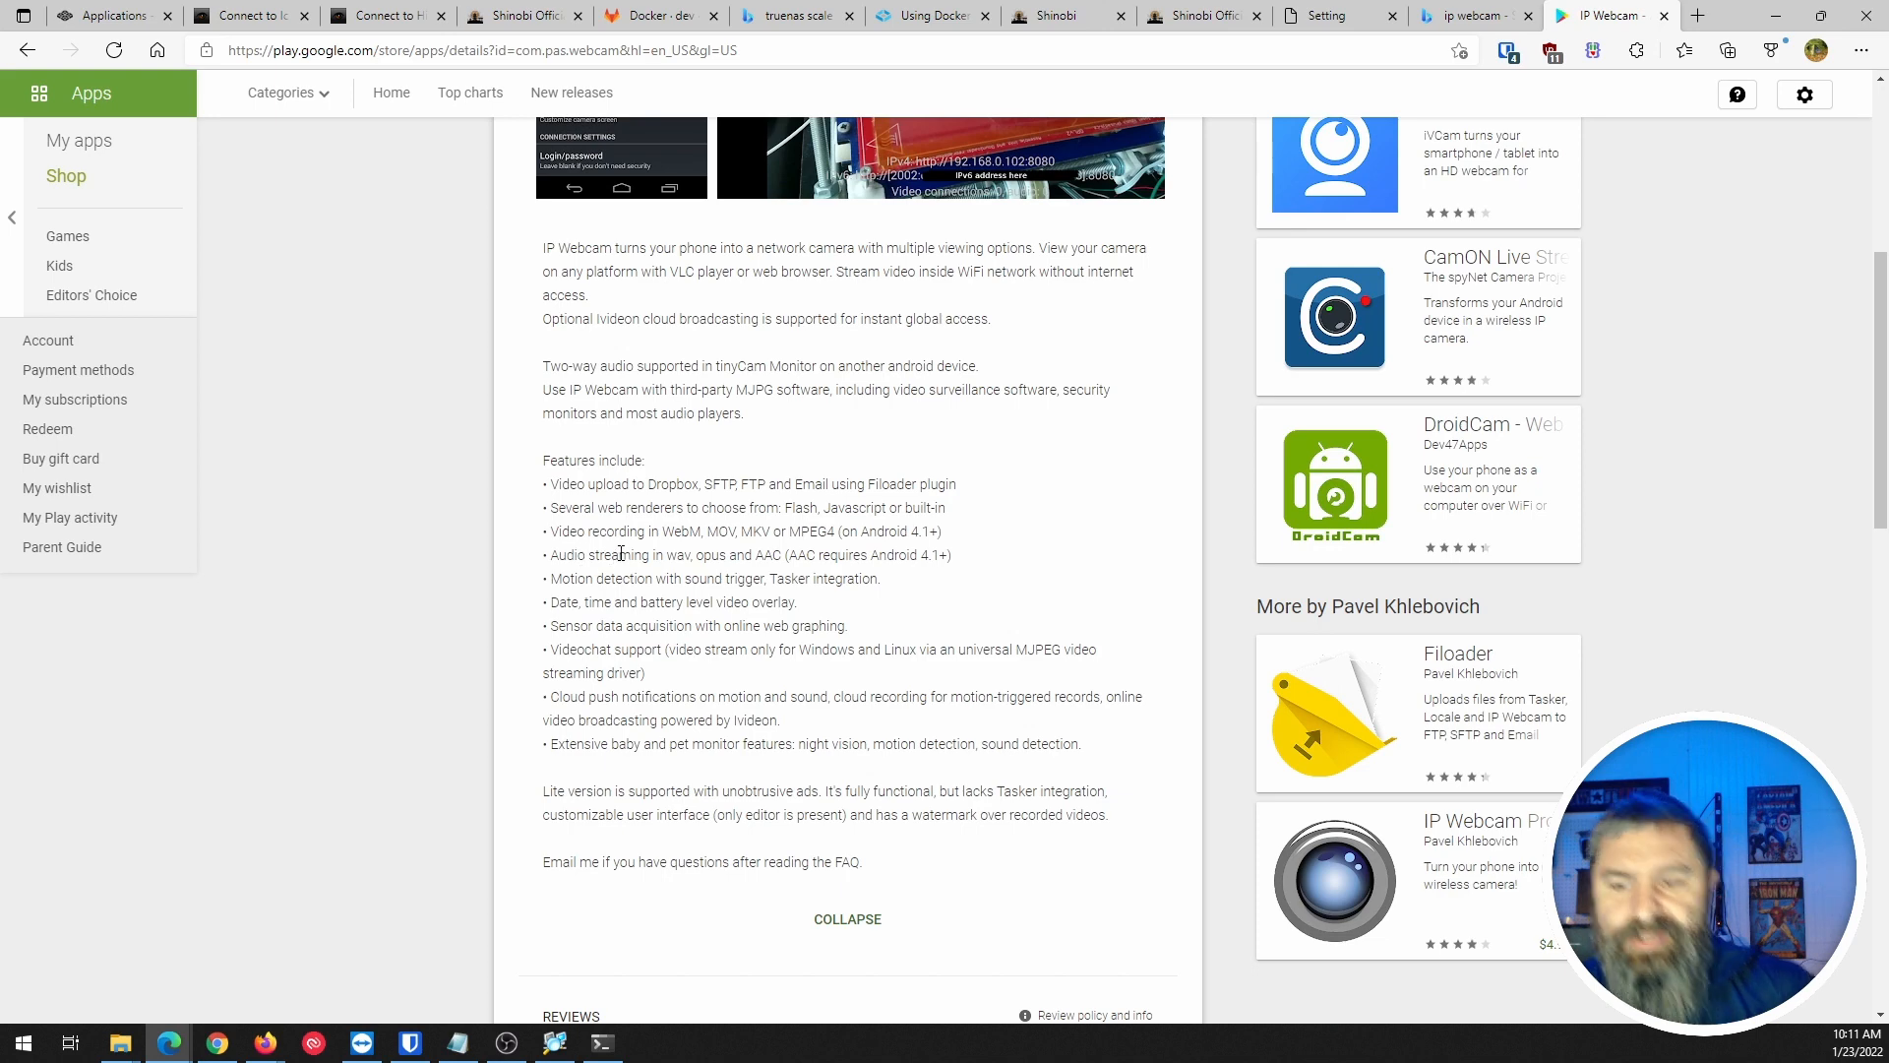
scroll(659, 598, "down", 2)
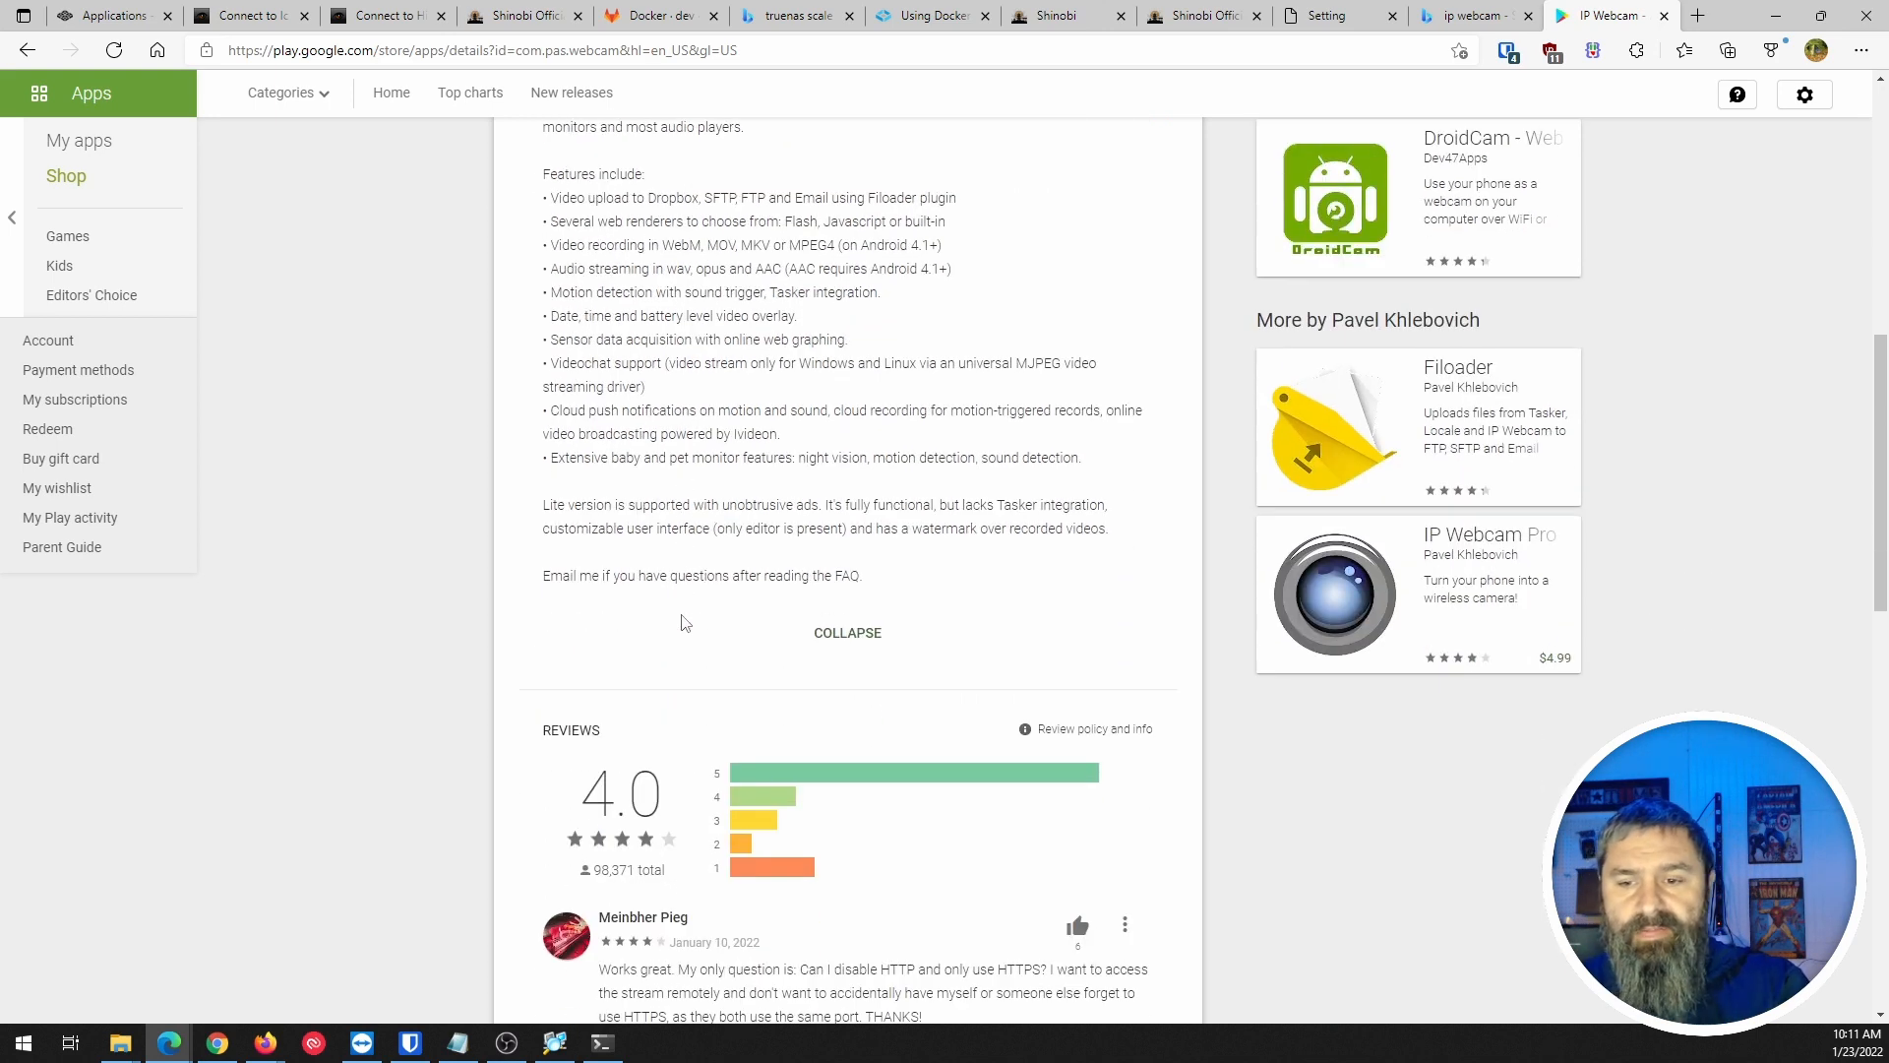
scroll(686, 622, "up", 5)
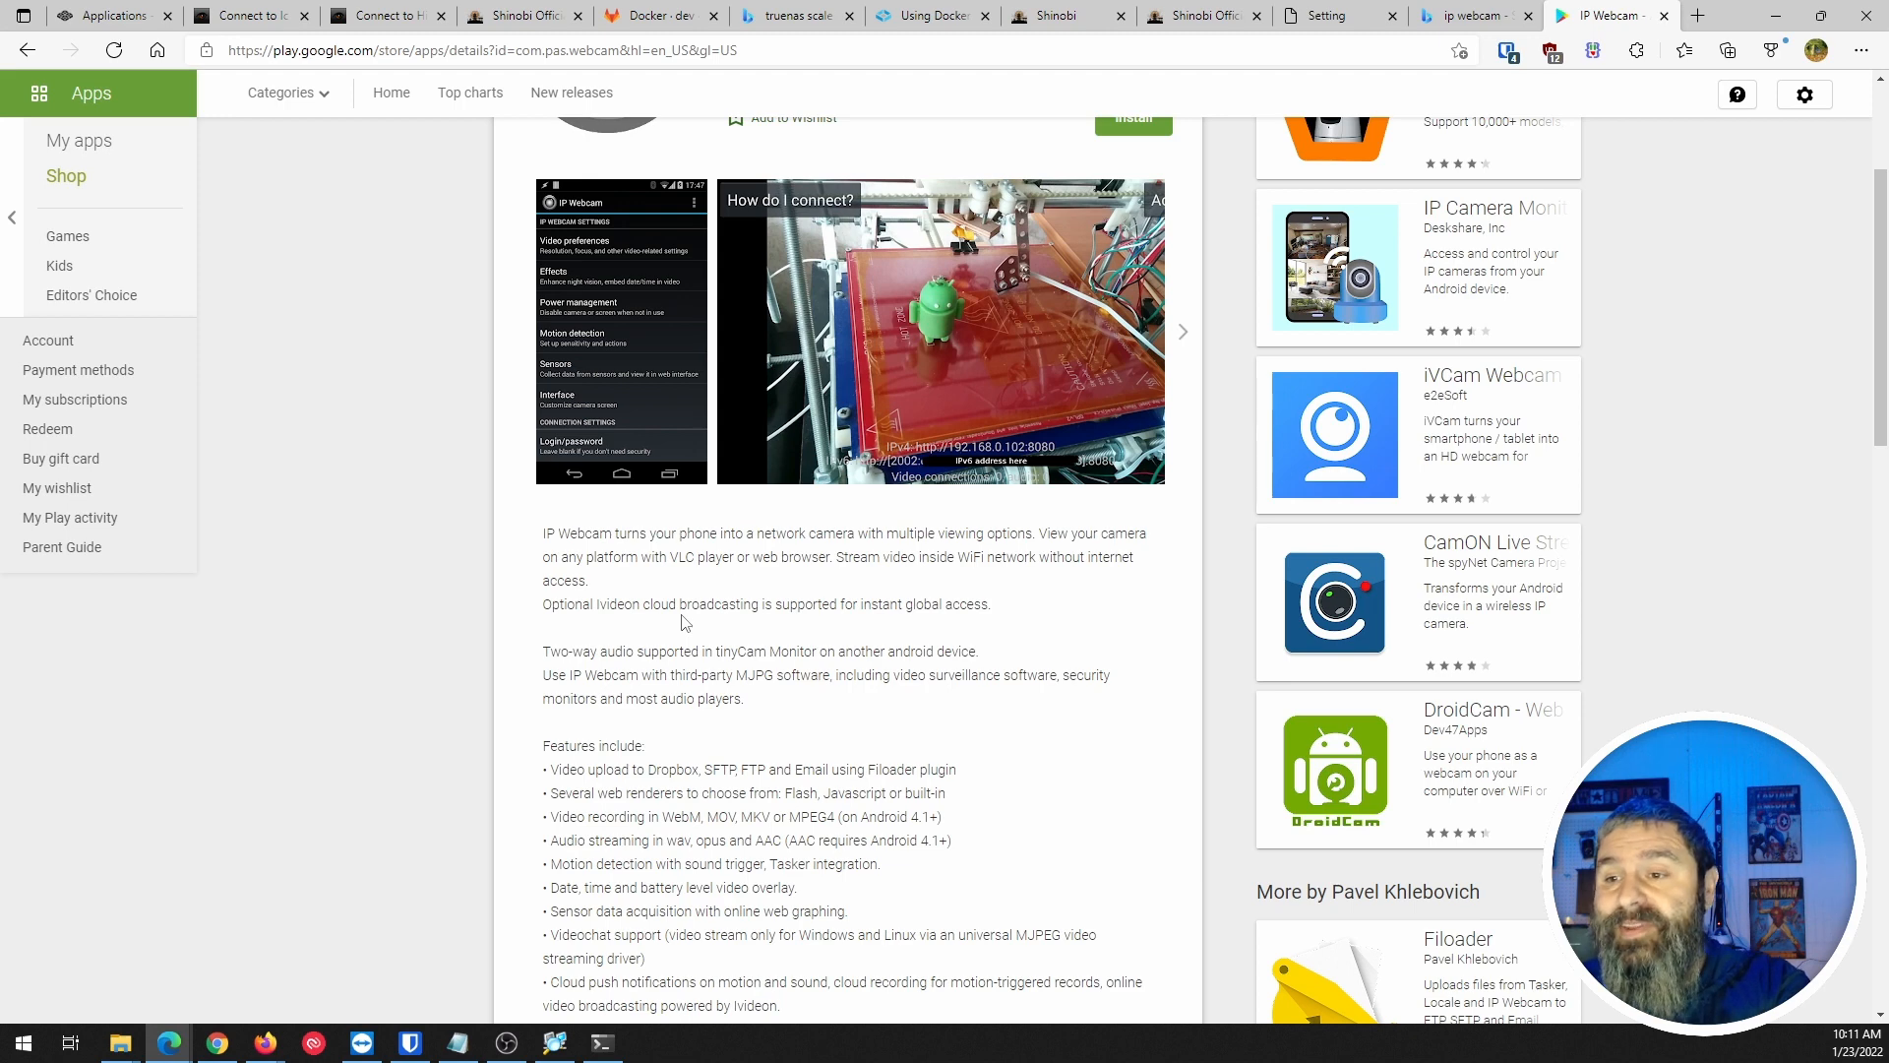
scroll(783, 541, "up", 3)
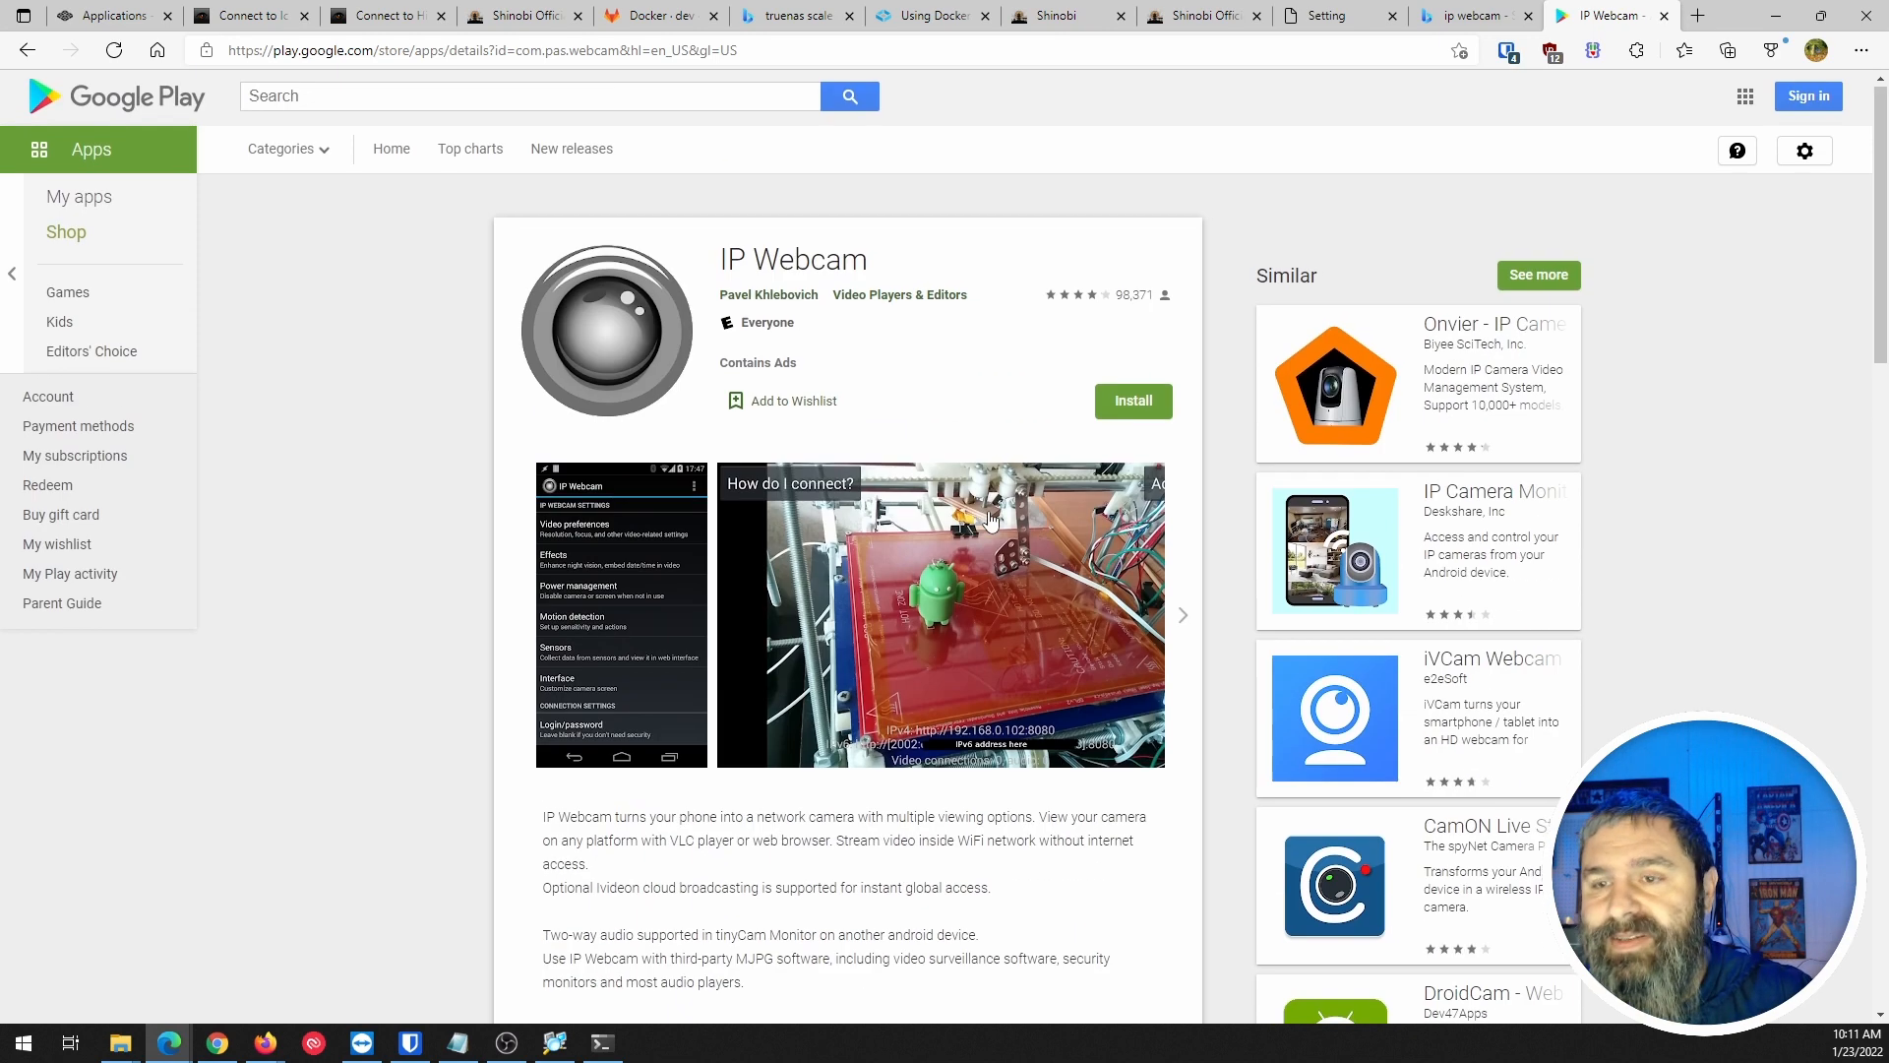
Return to the 'ip webcam' search results, browse them, and close the tab.
left_click(26, 52)
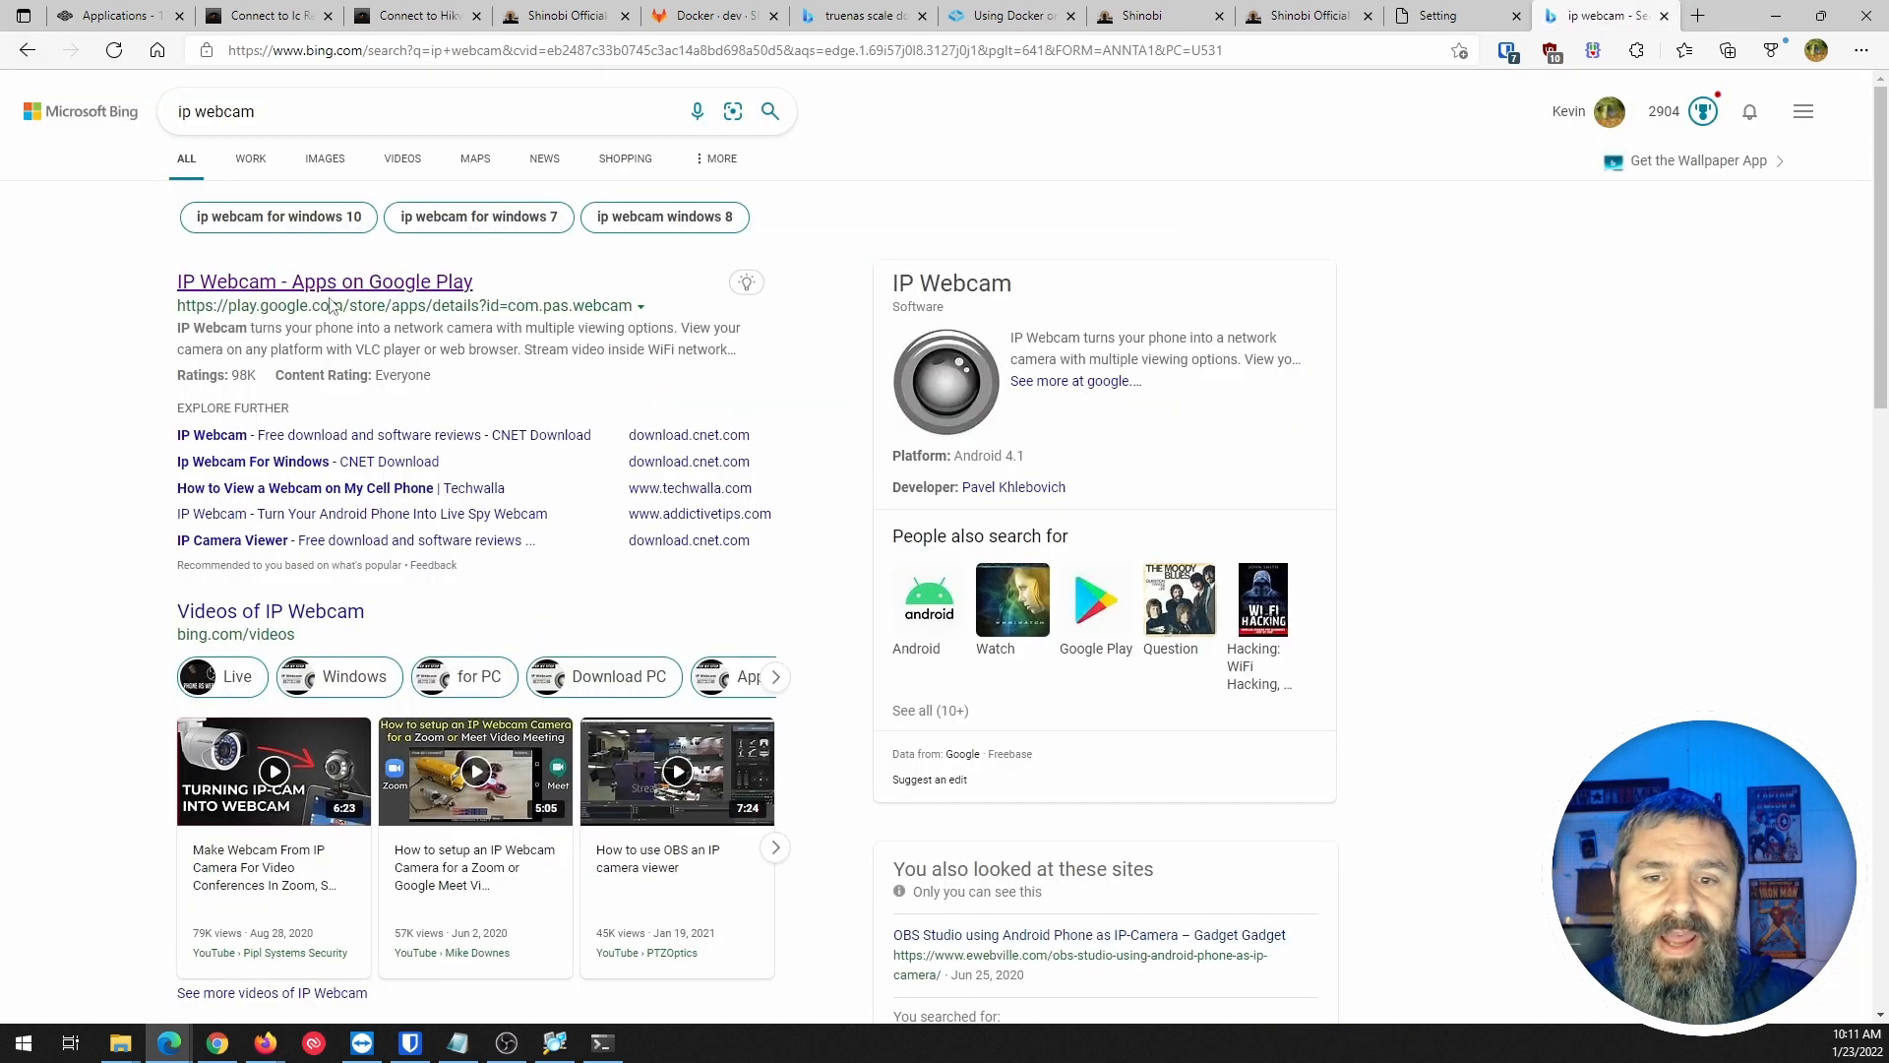
scroll(115, 391, "down", 6)
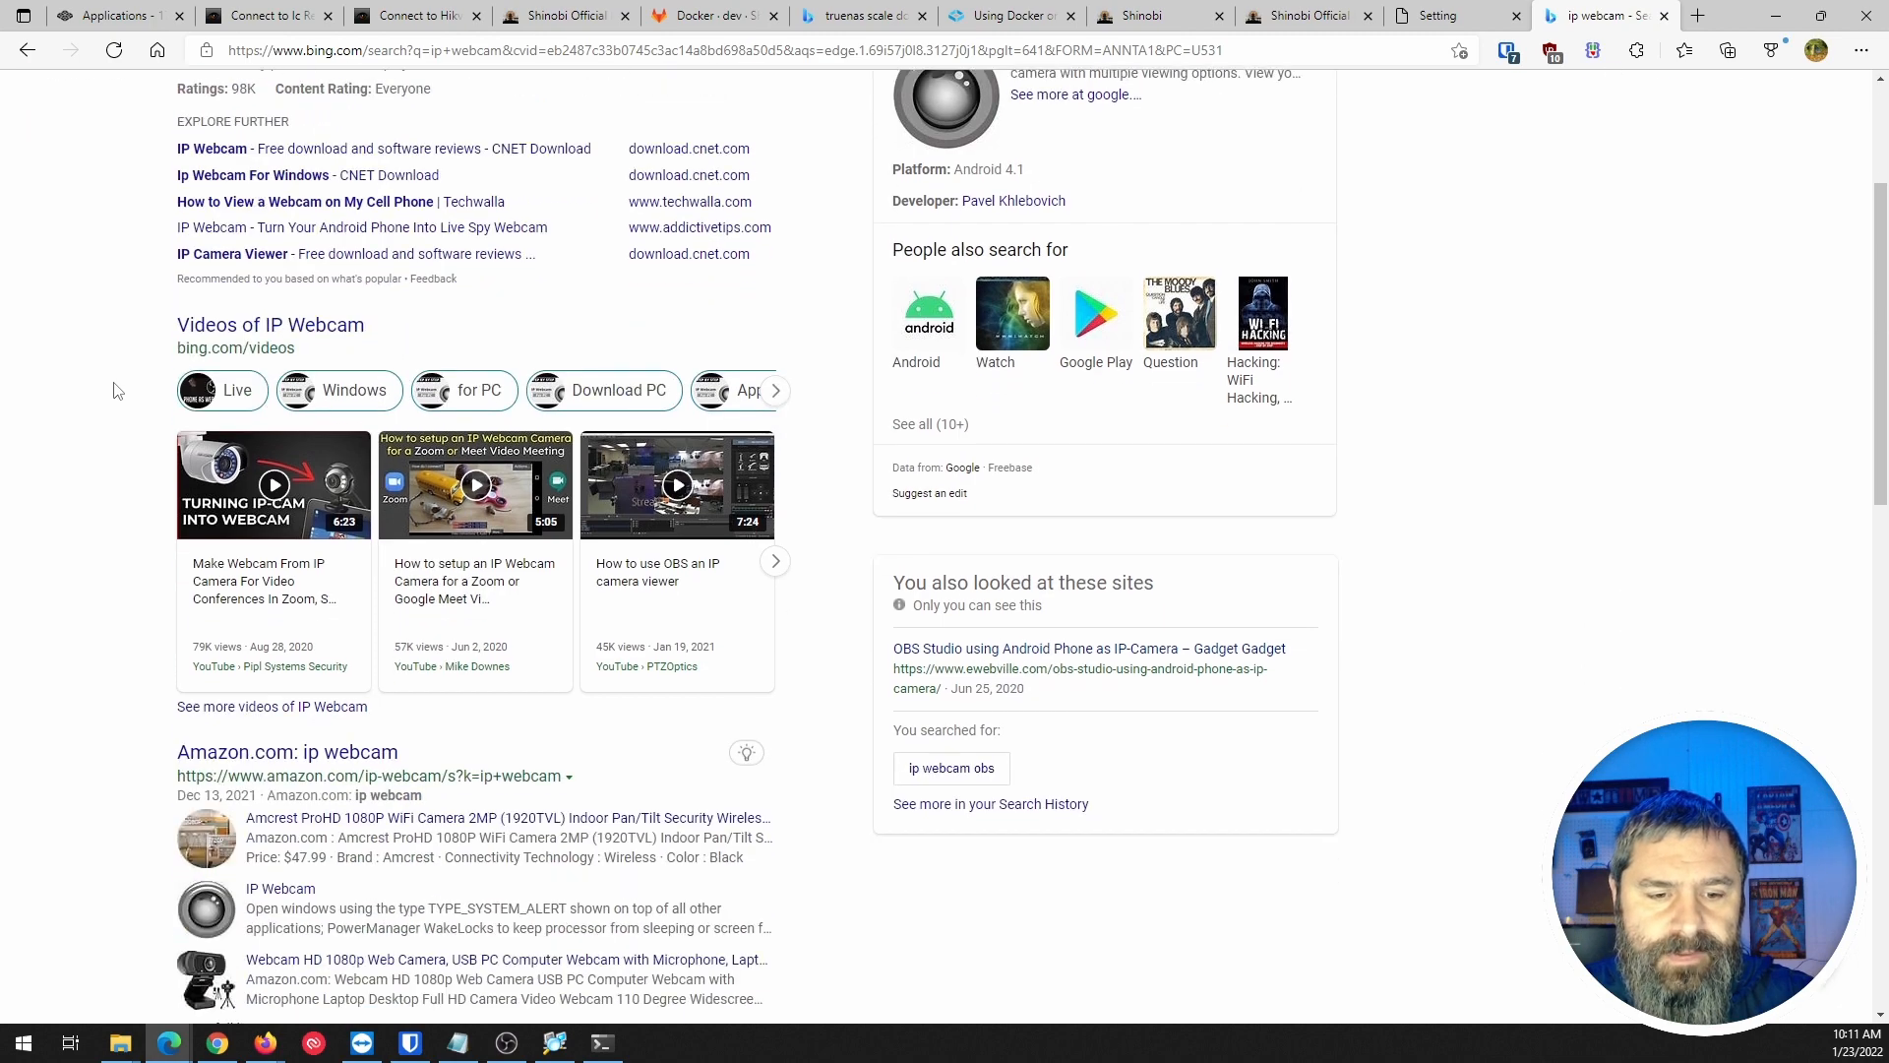
scroll(115, 390, "down", 4)
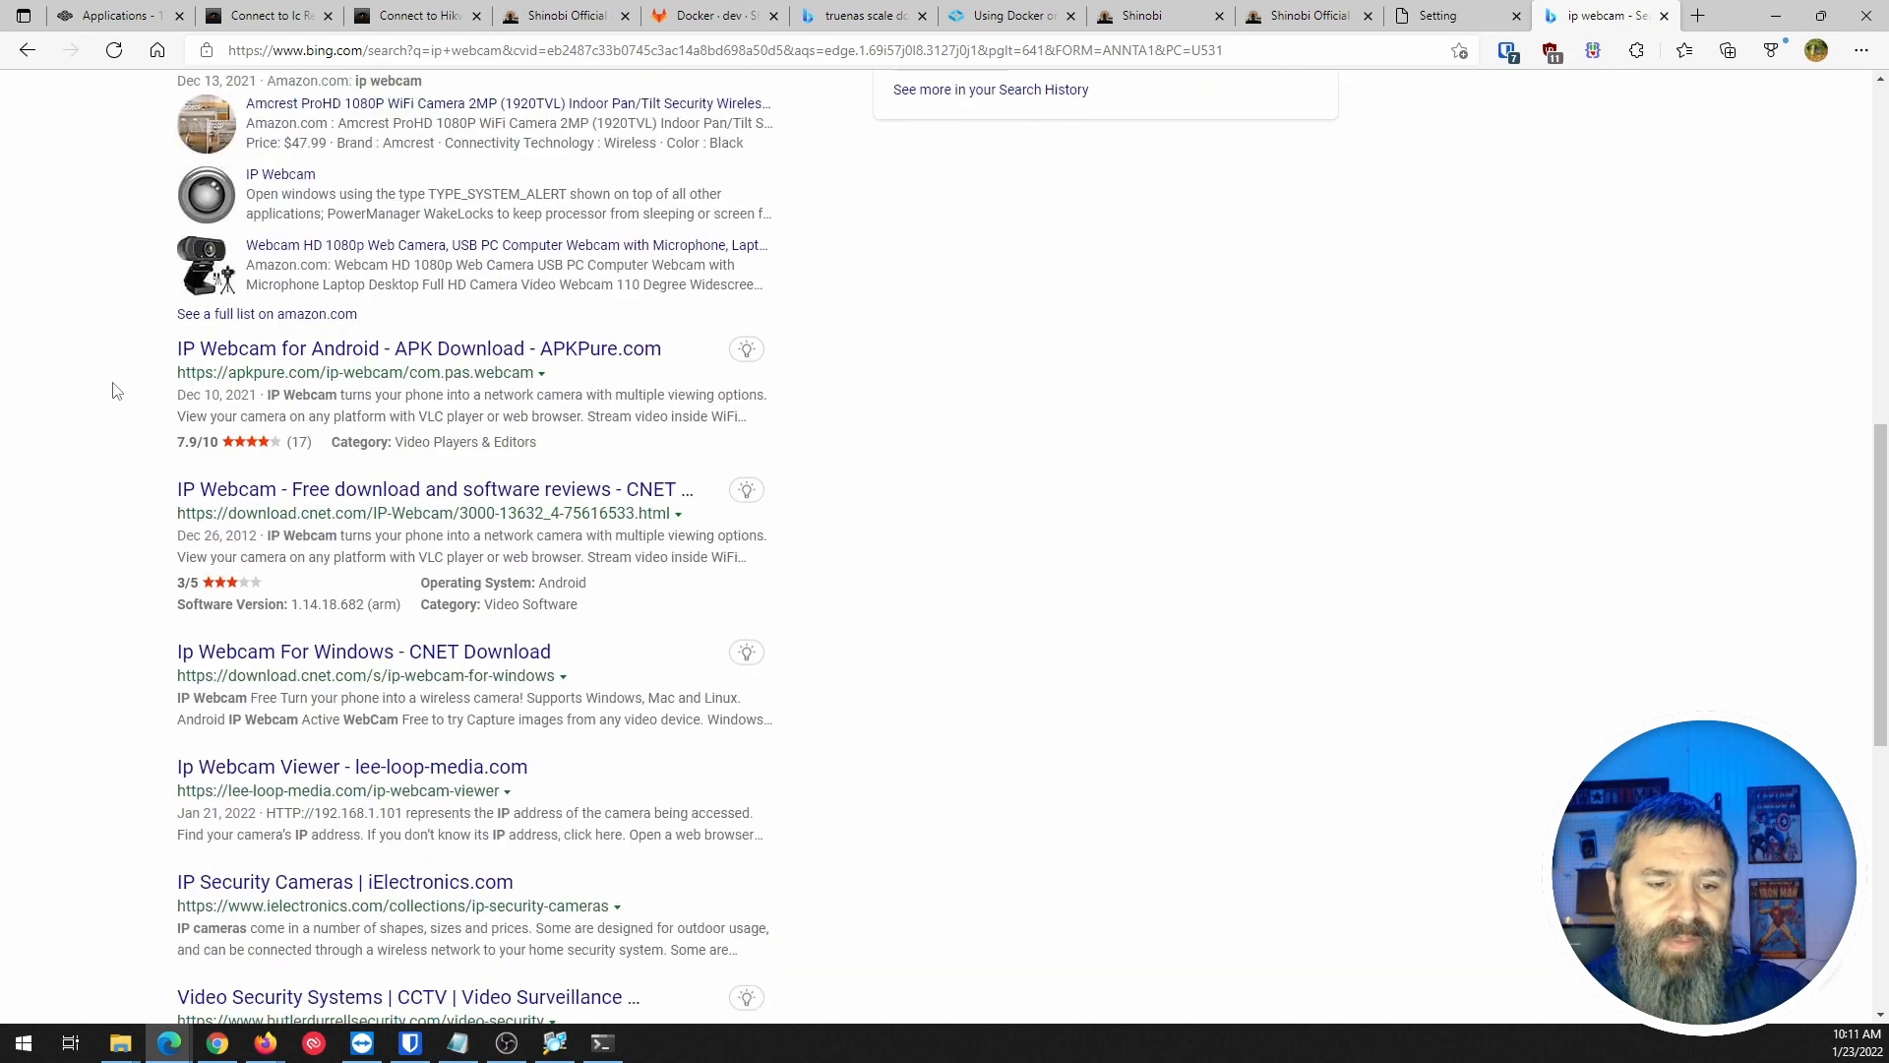
scroll(115, 390, "up", 7)
scroll(115, 391, "up", 3)
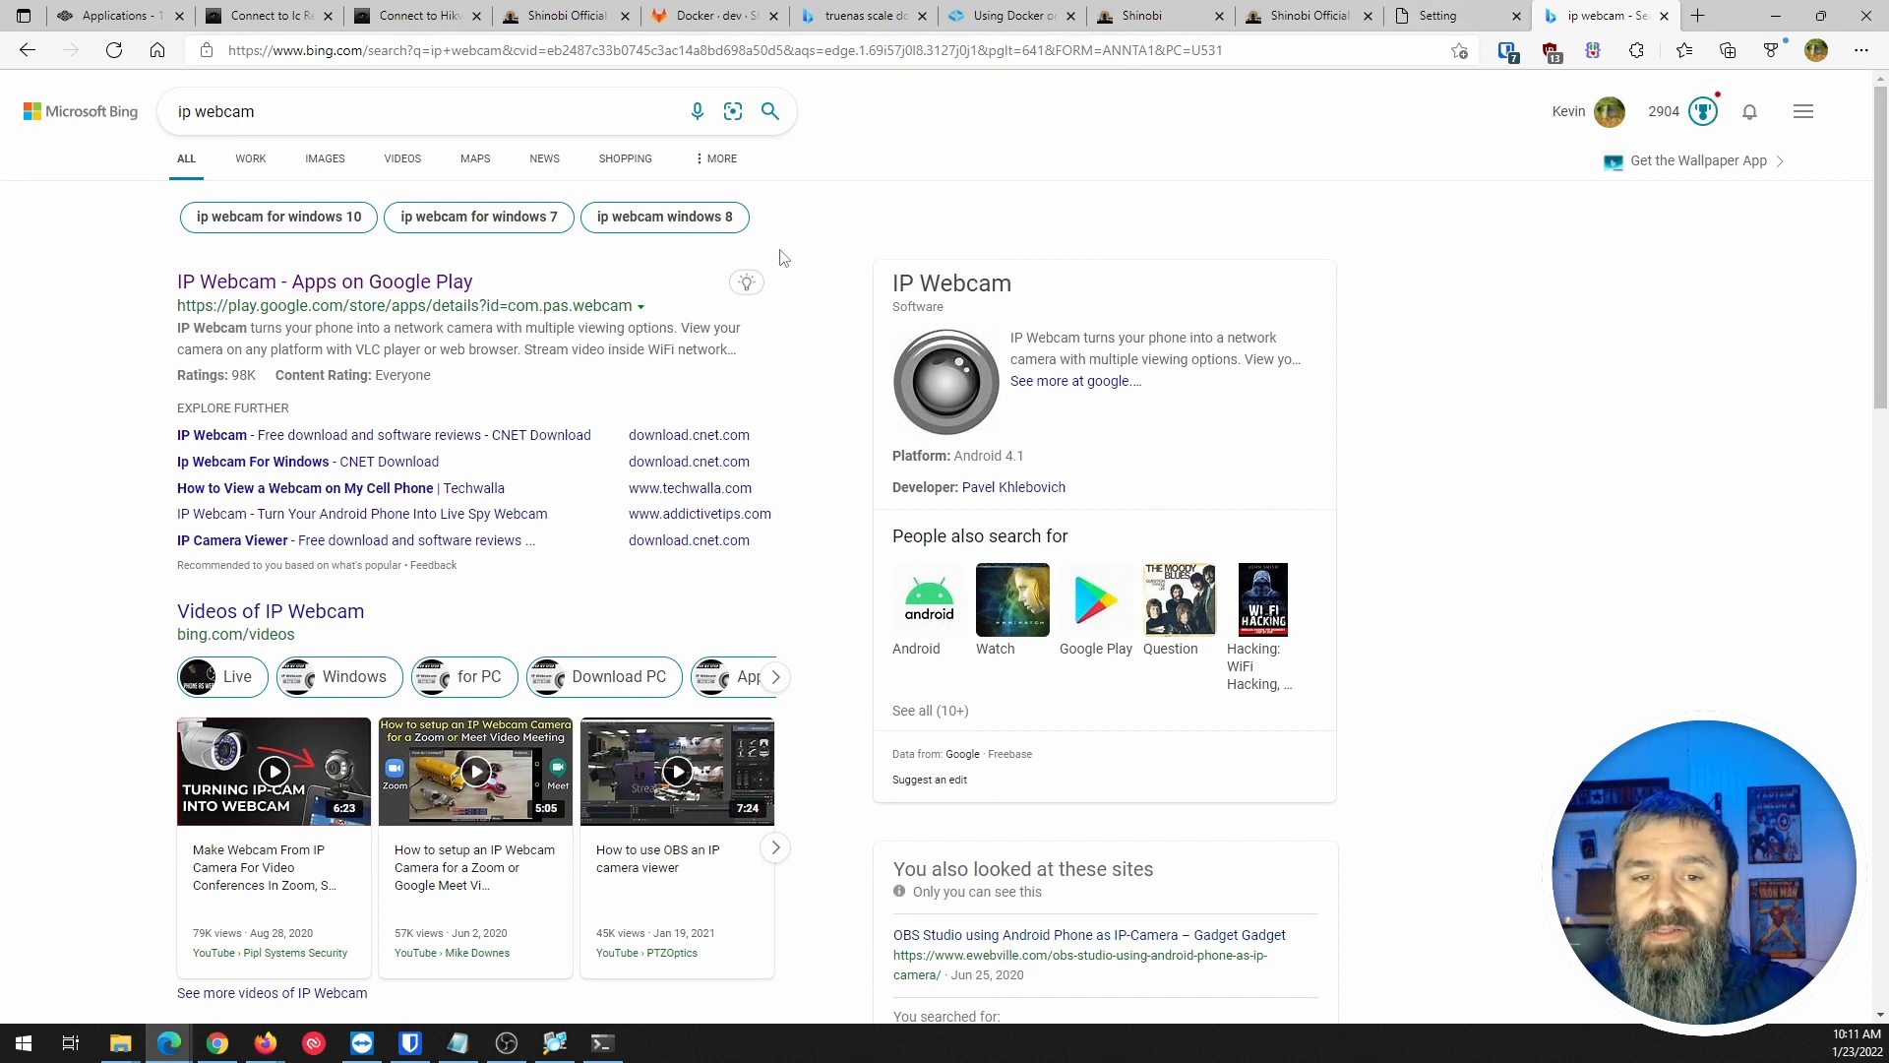
left_click(1664, 16)
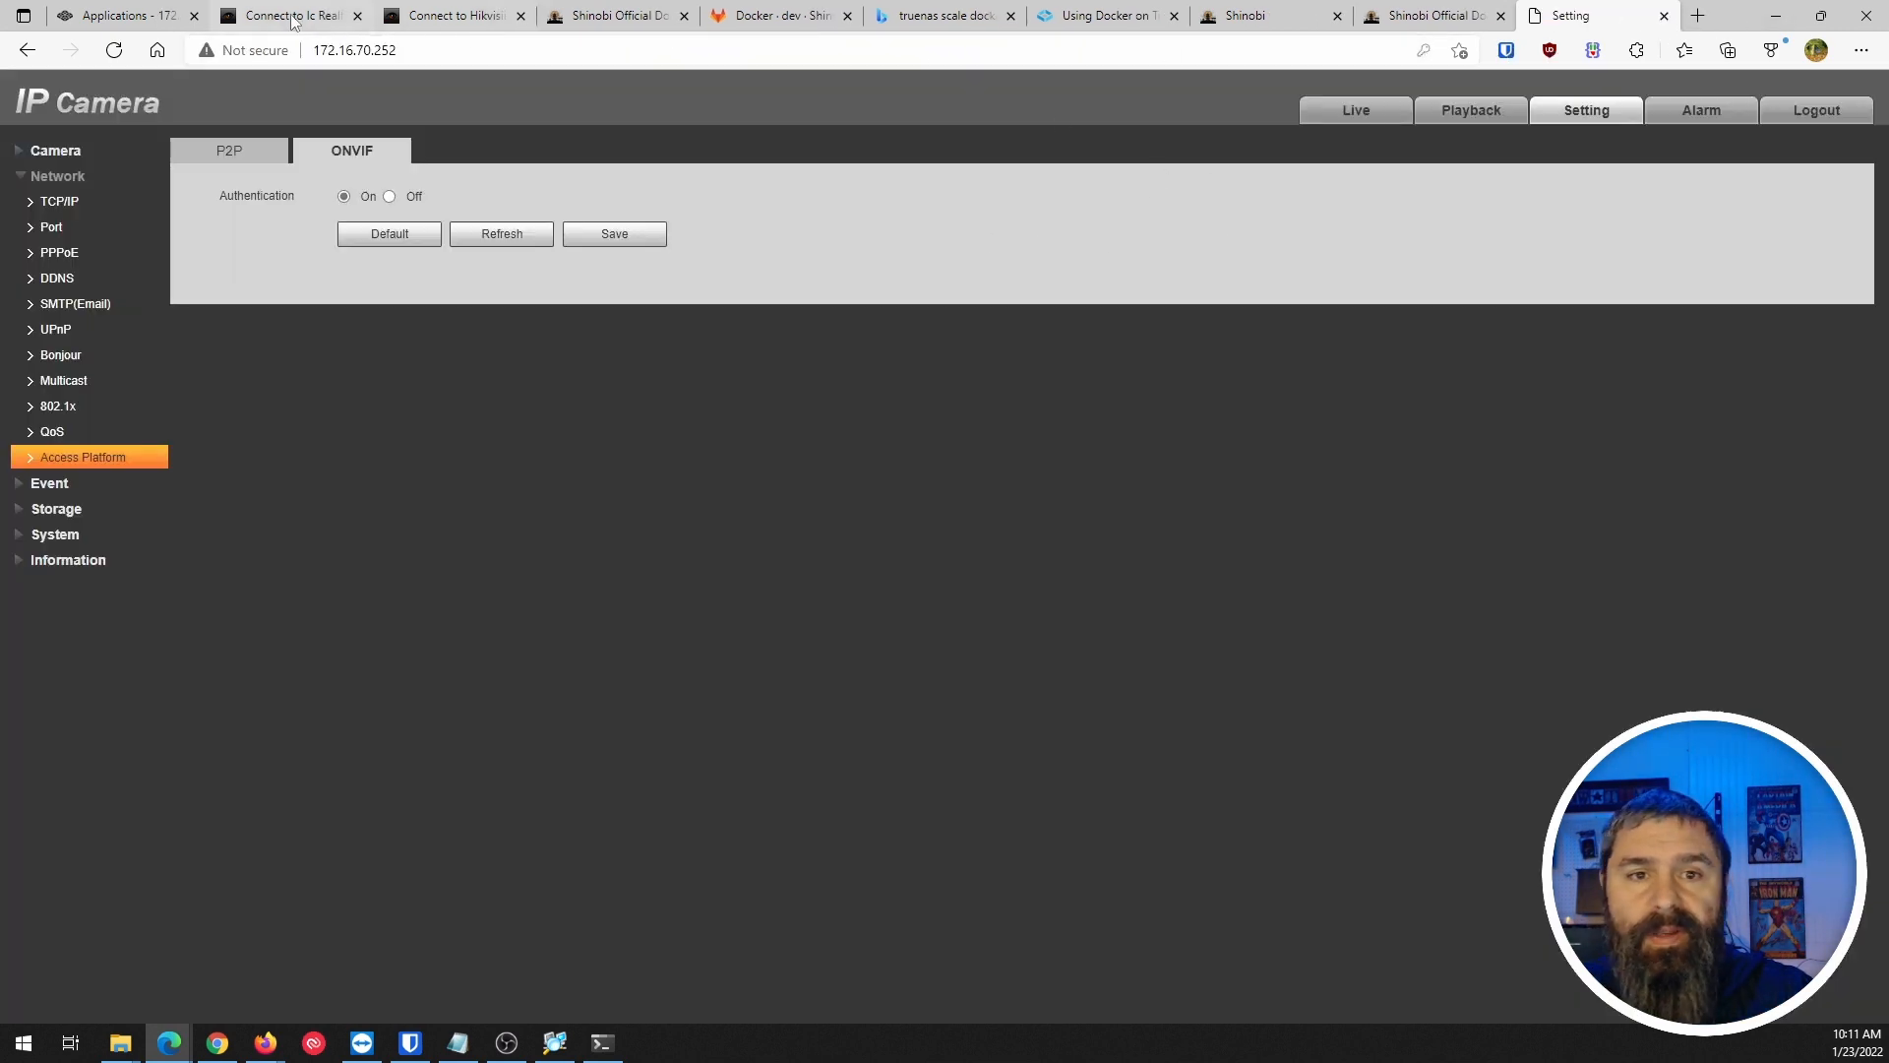
Check the shinobi app on the TrueNAS Applications page, then return to the Shinobi camera dashboard.
left_click(144, 20)
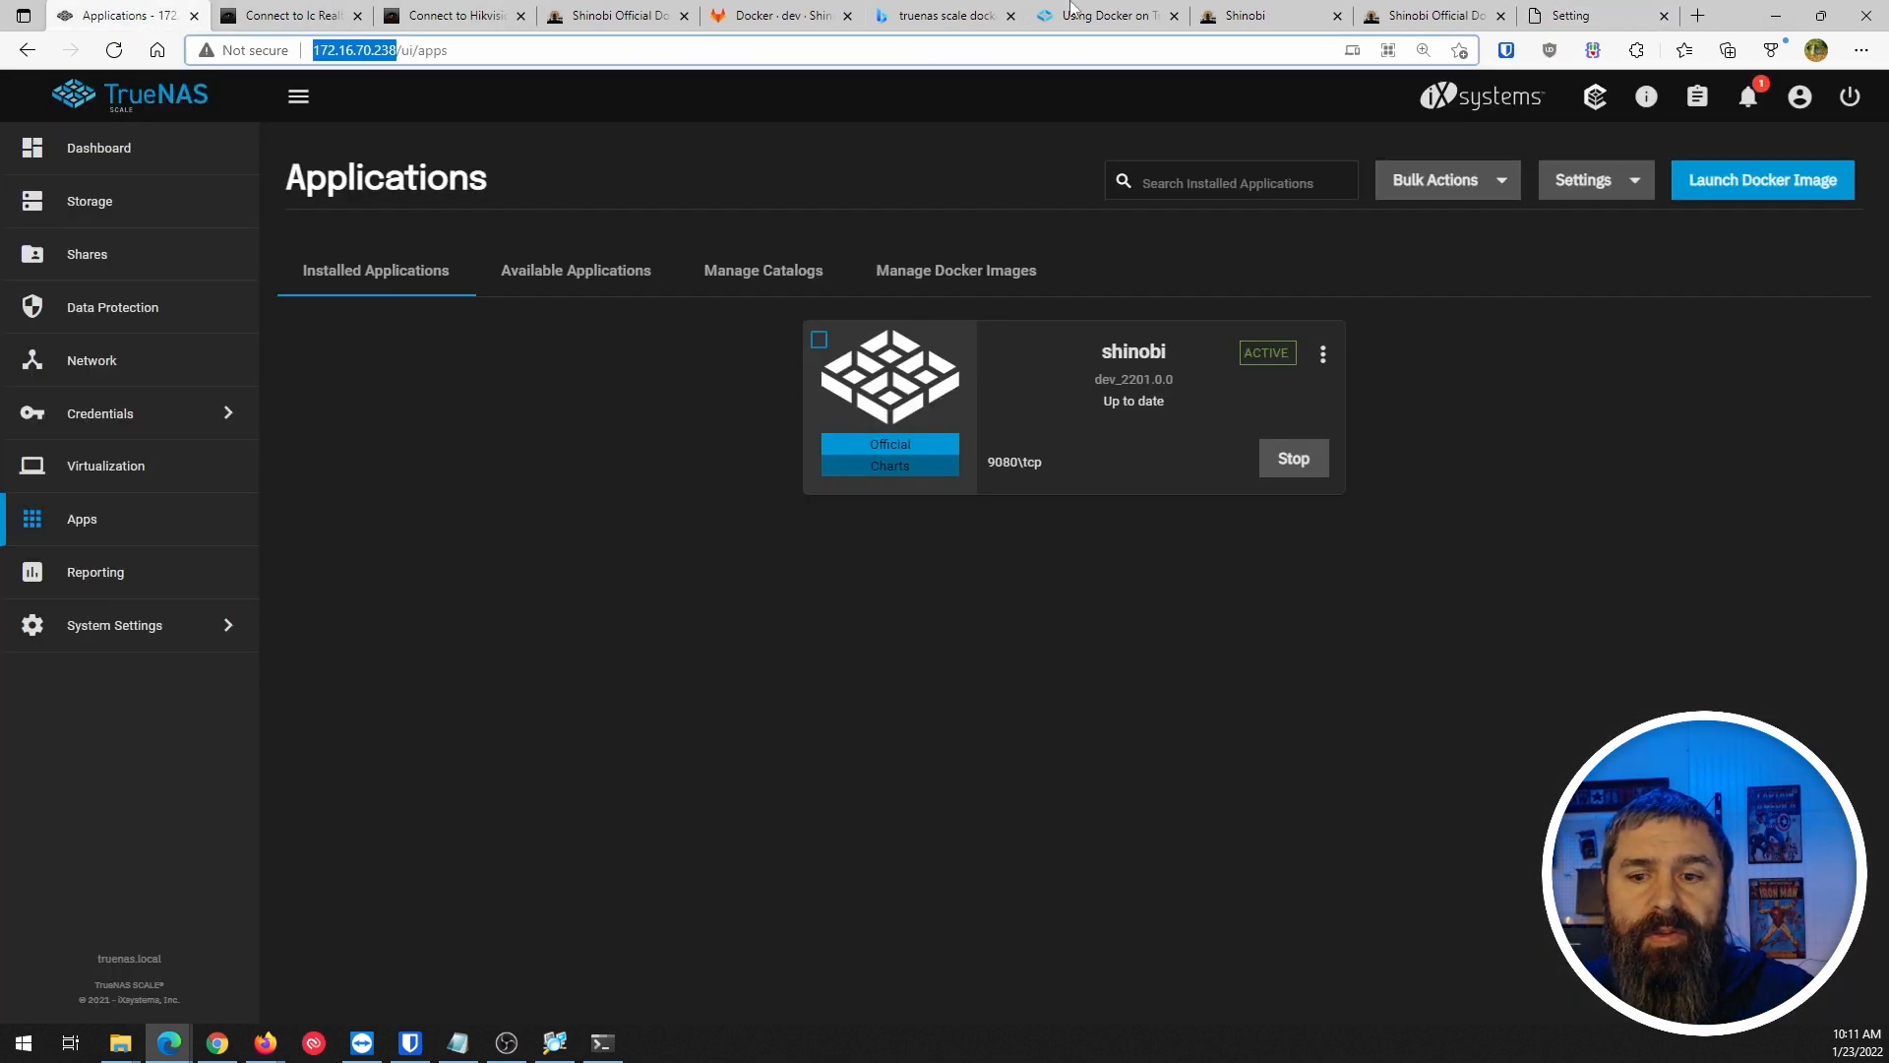
left_click(1427, 16)
left_click(1259, 16)
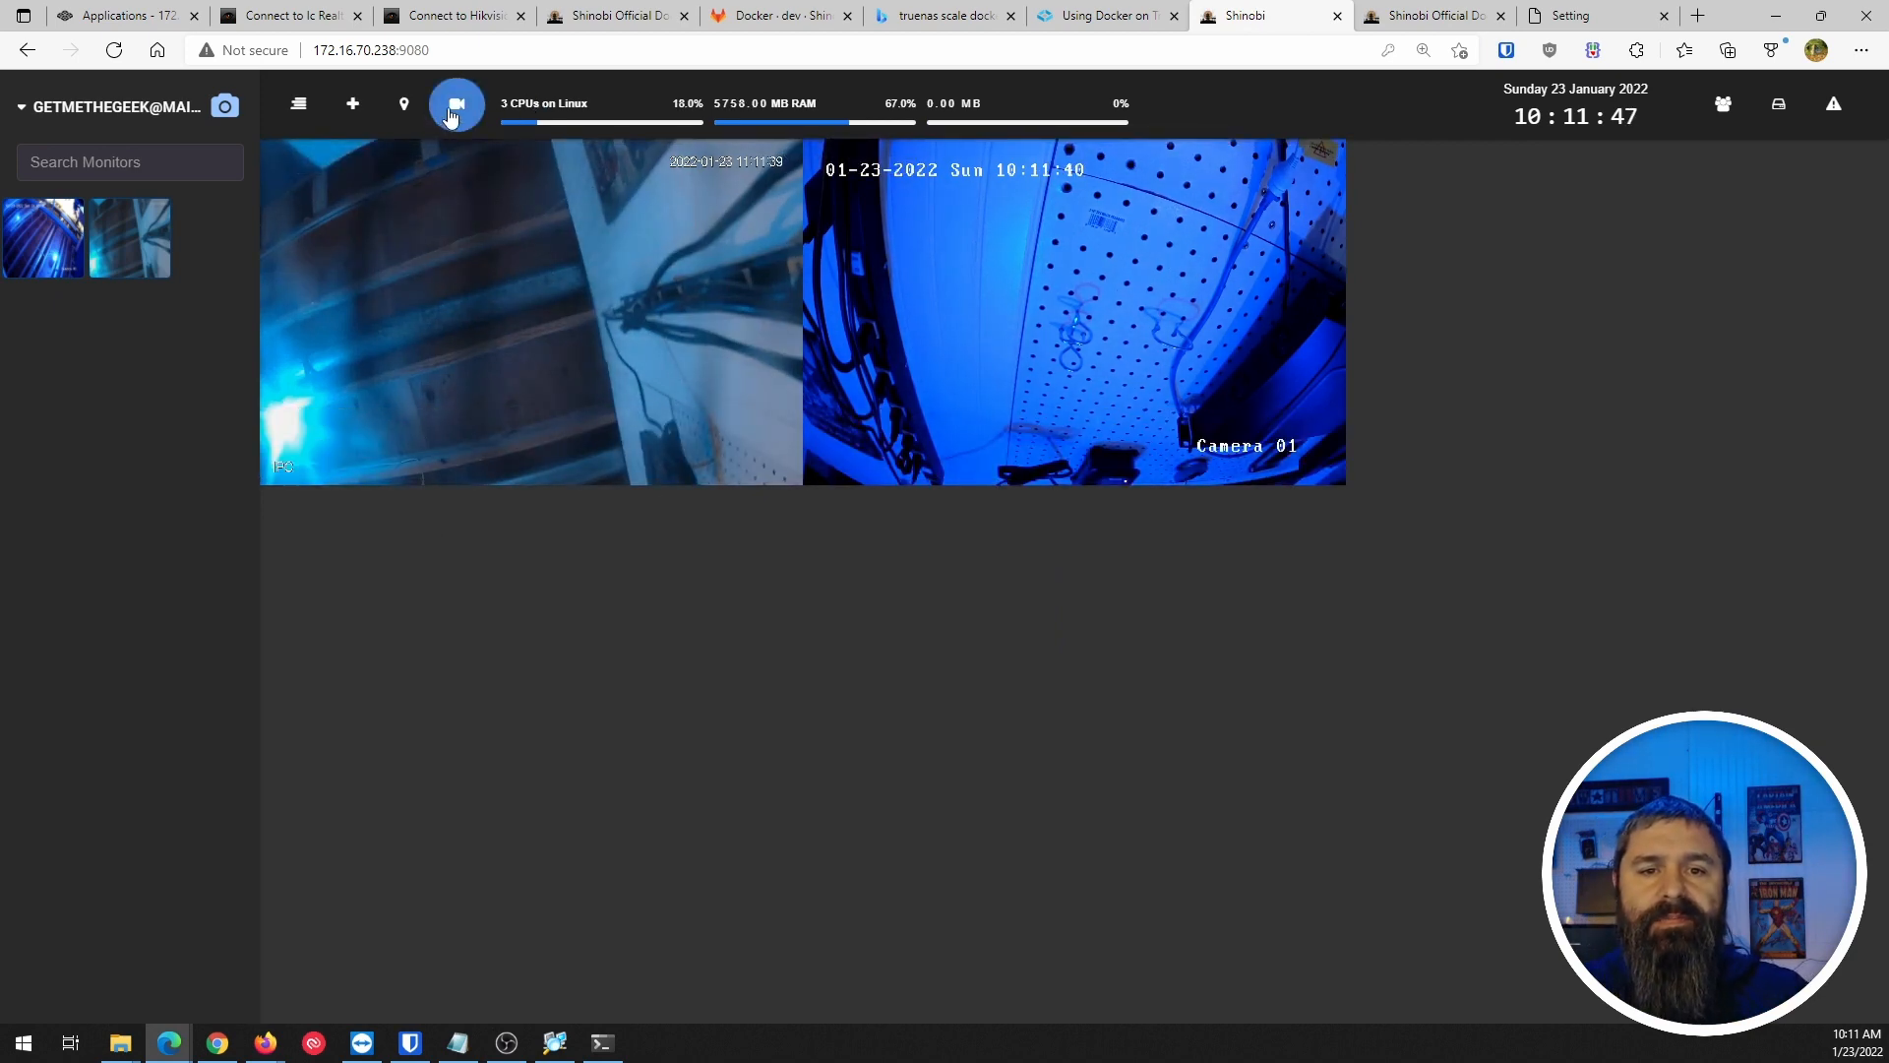
mouse_move(493, 258)
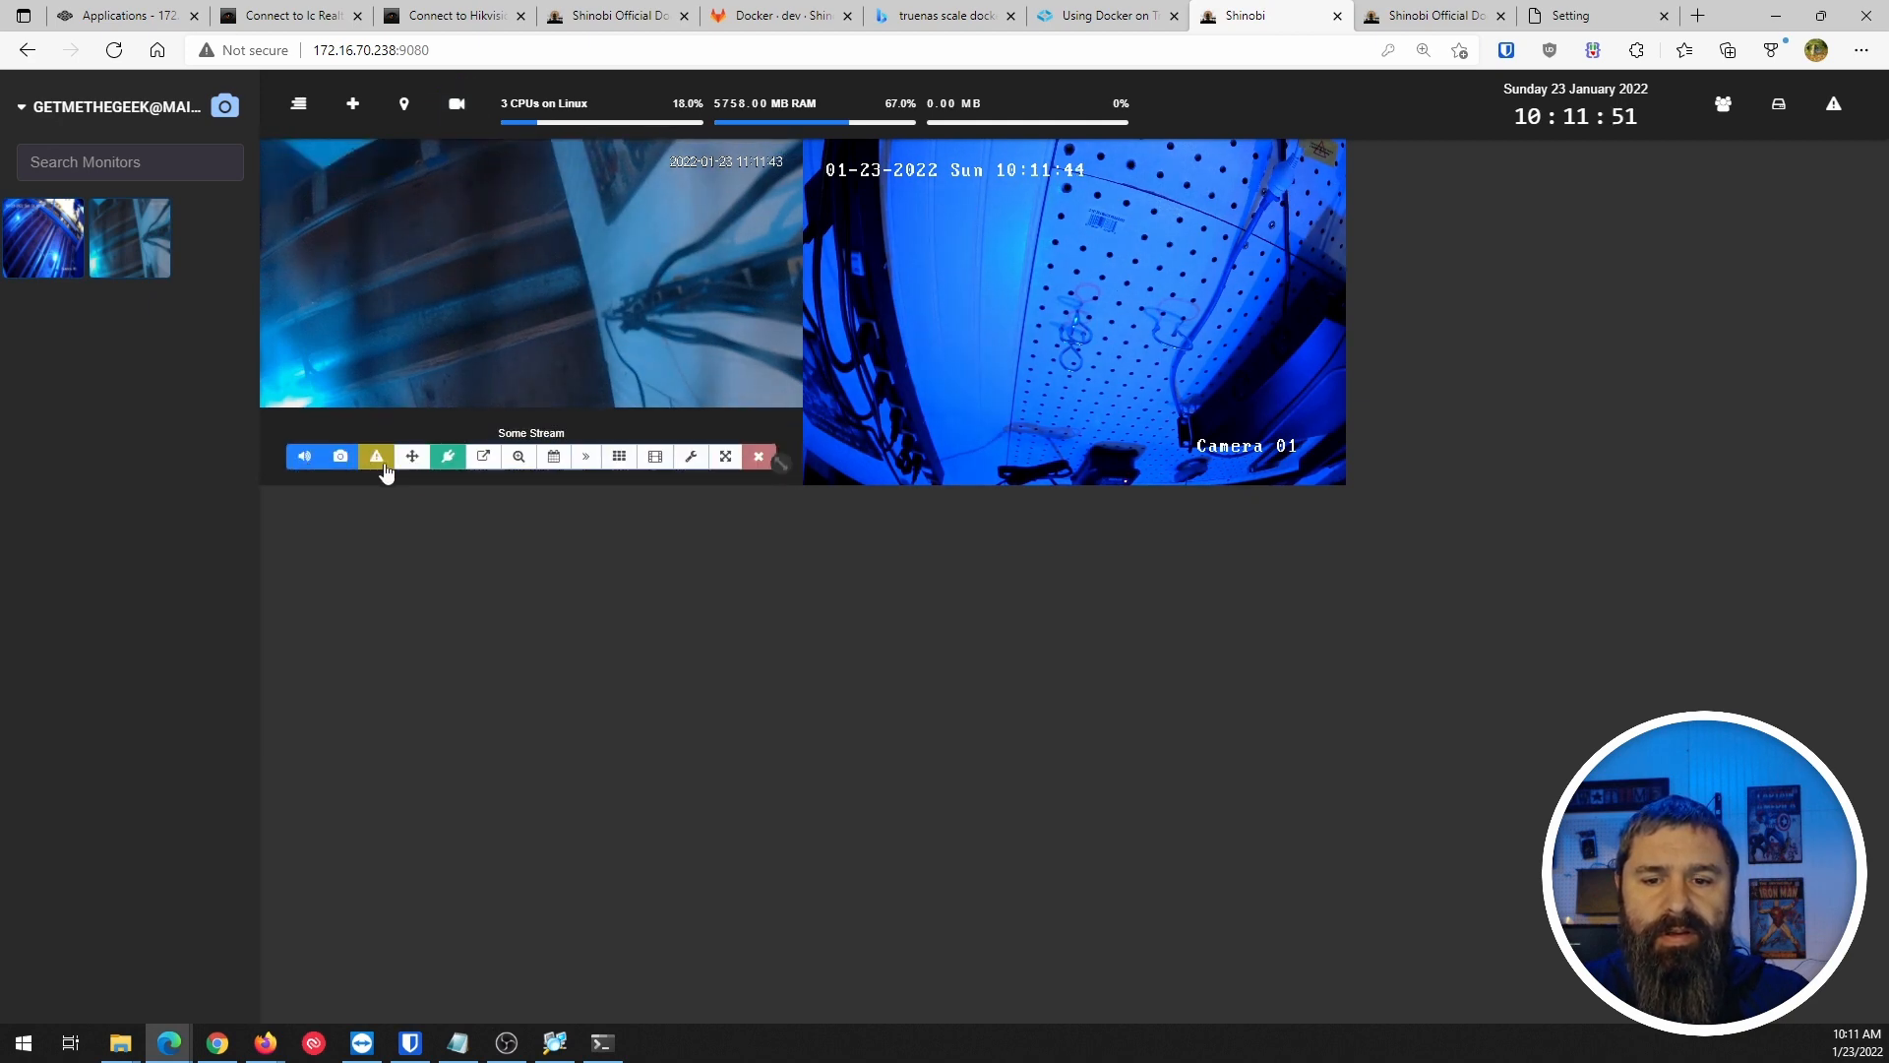
left_click(726, 459)
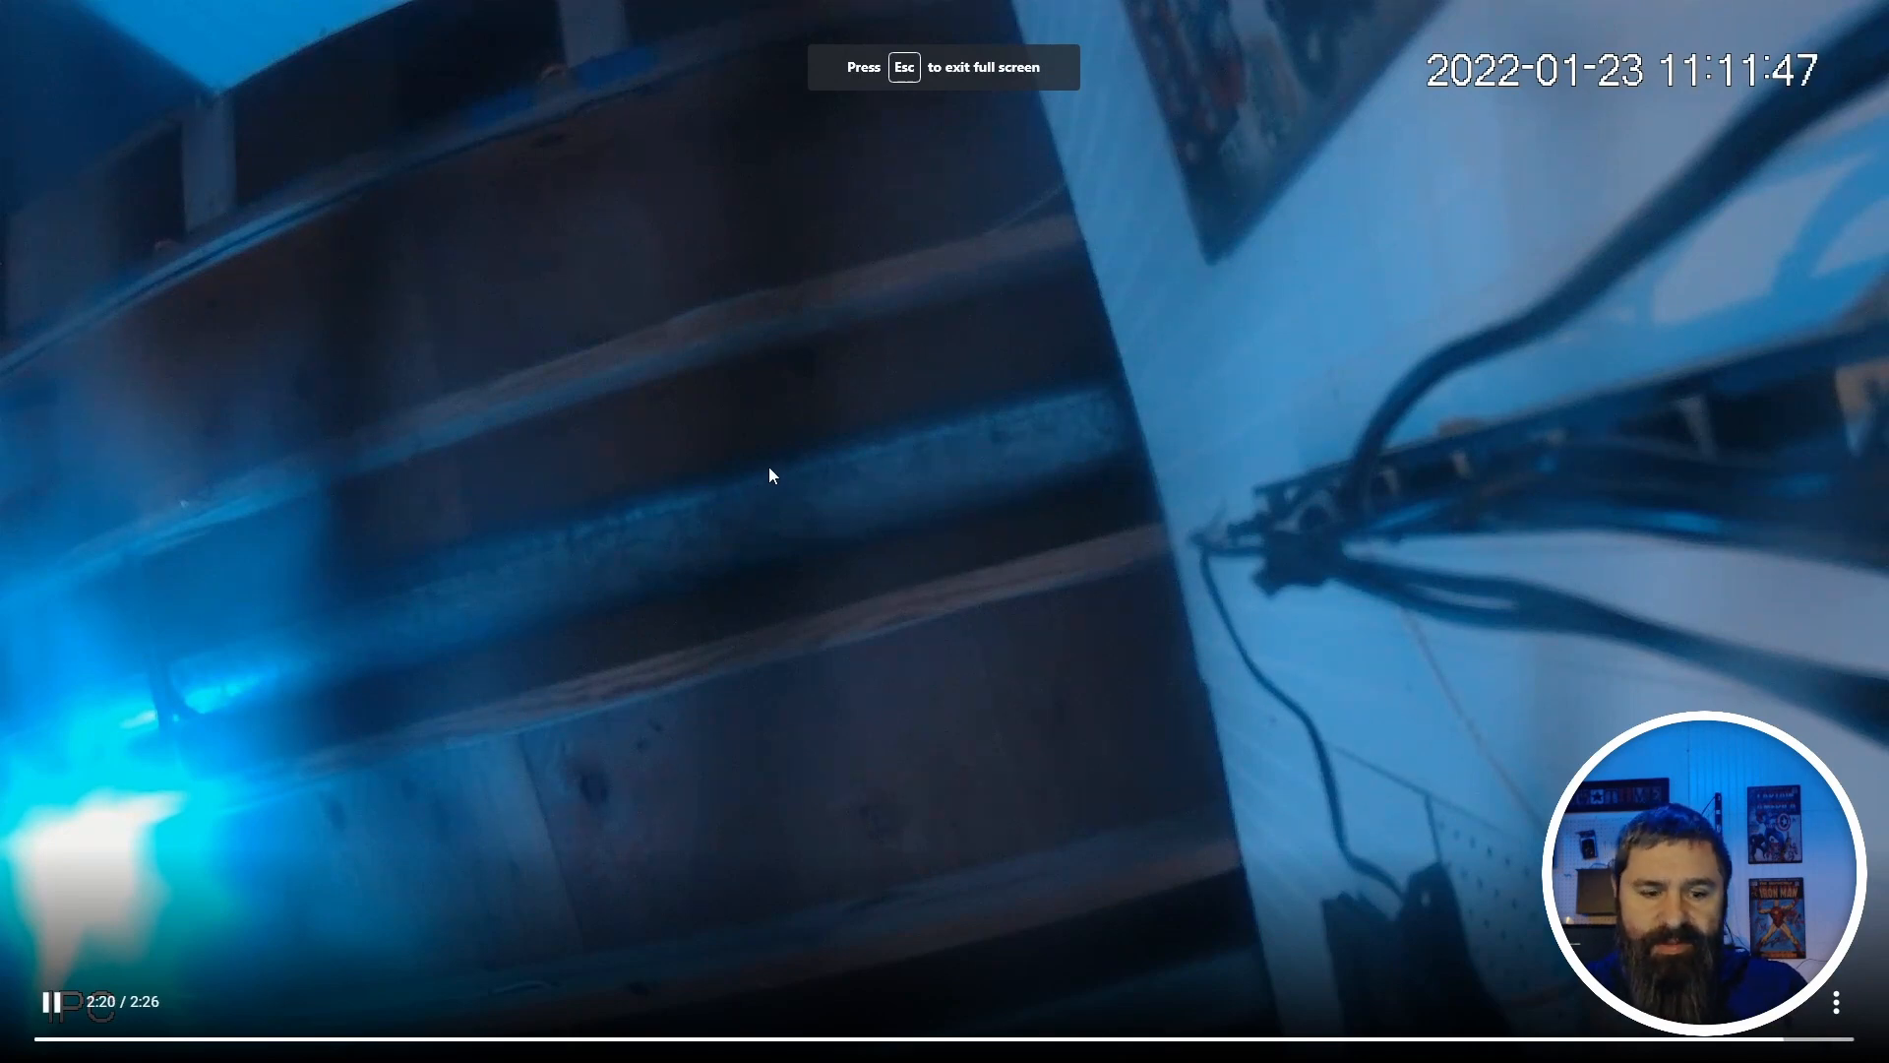
key("Escape")
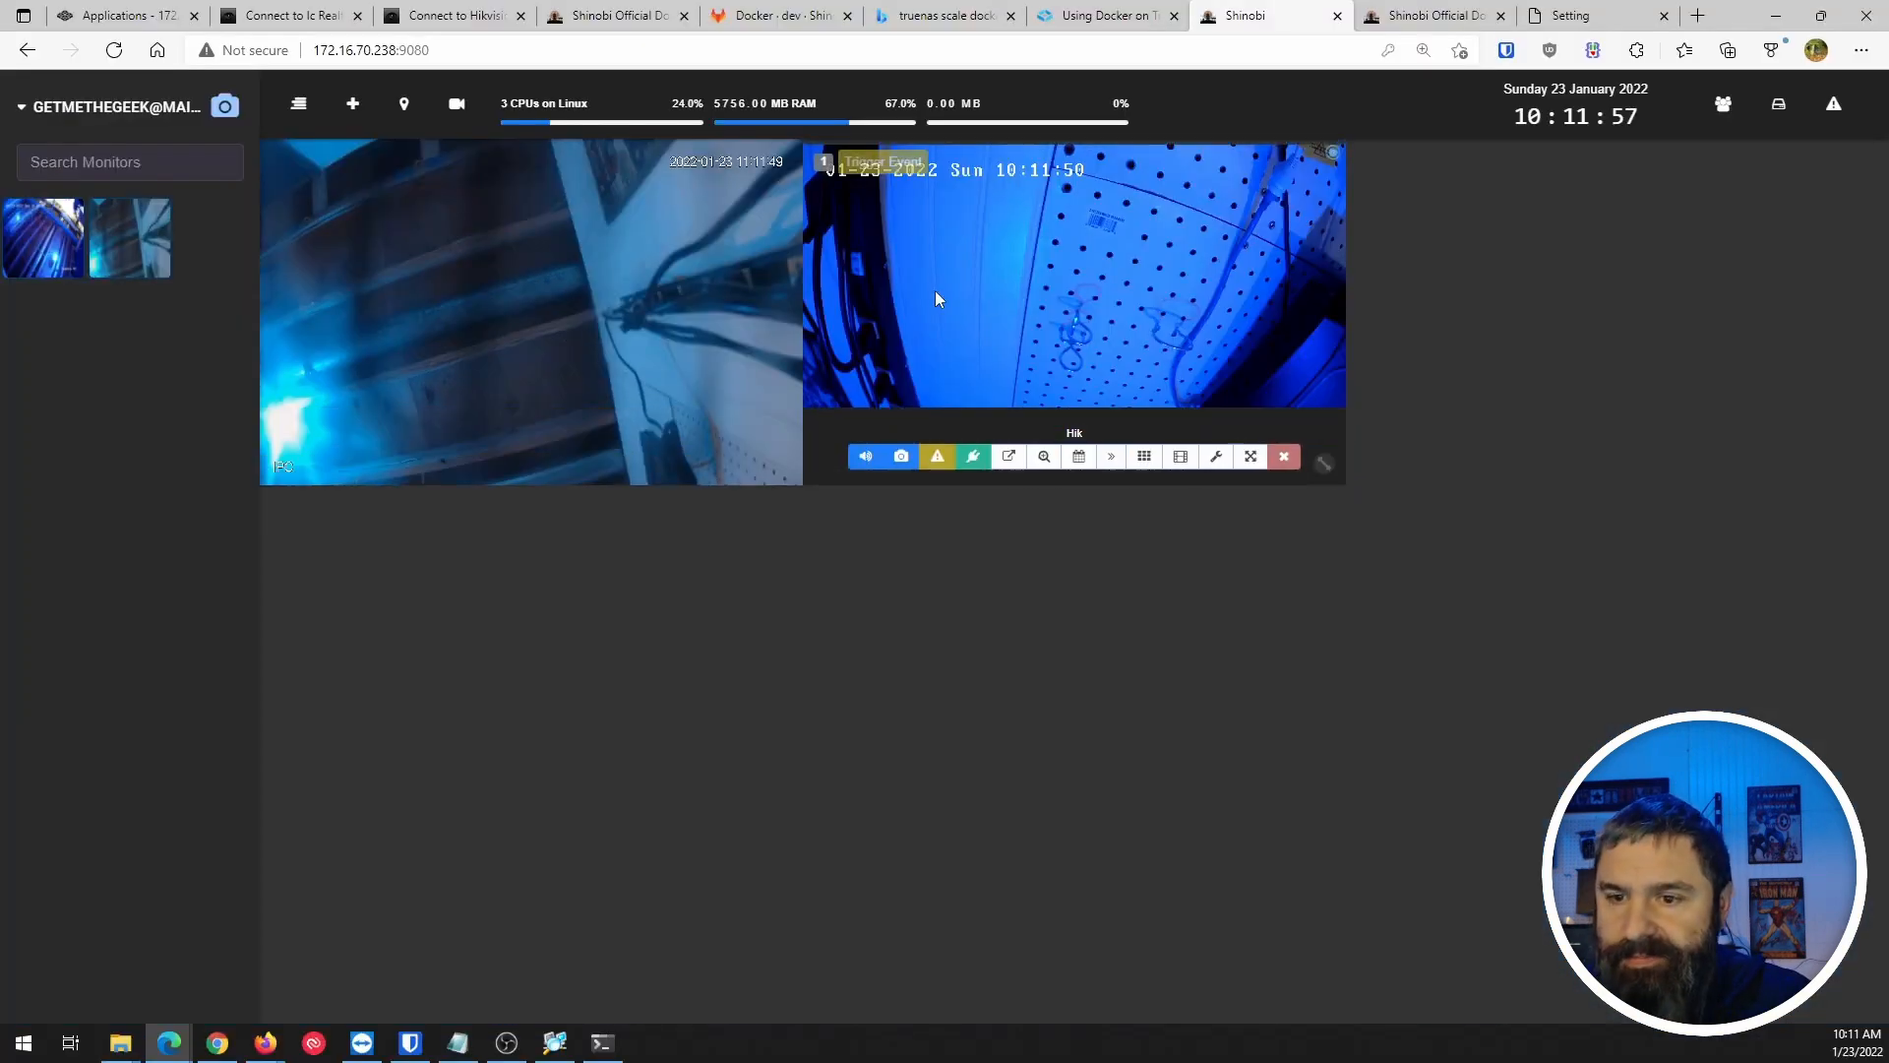
left_click(1251, 456)
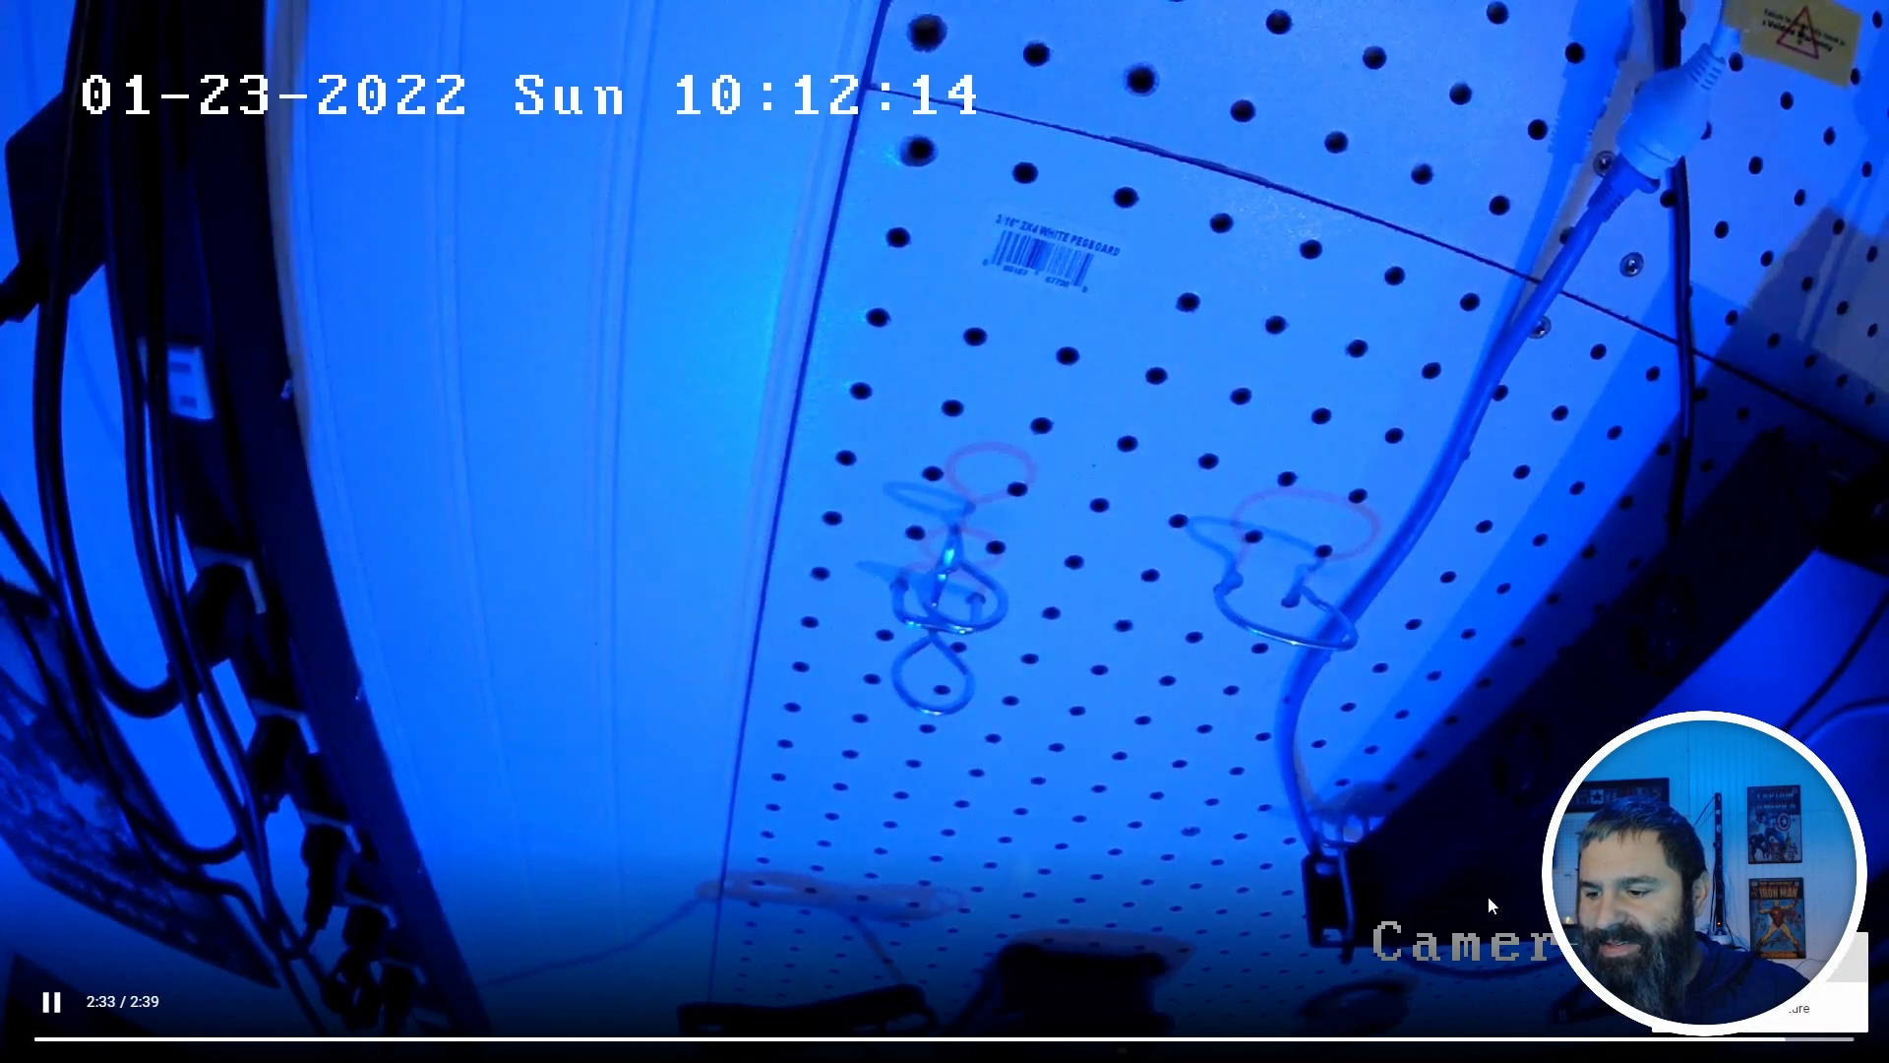
left_click(1761, 1007)
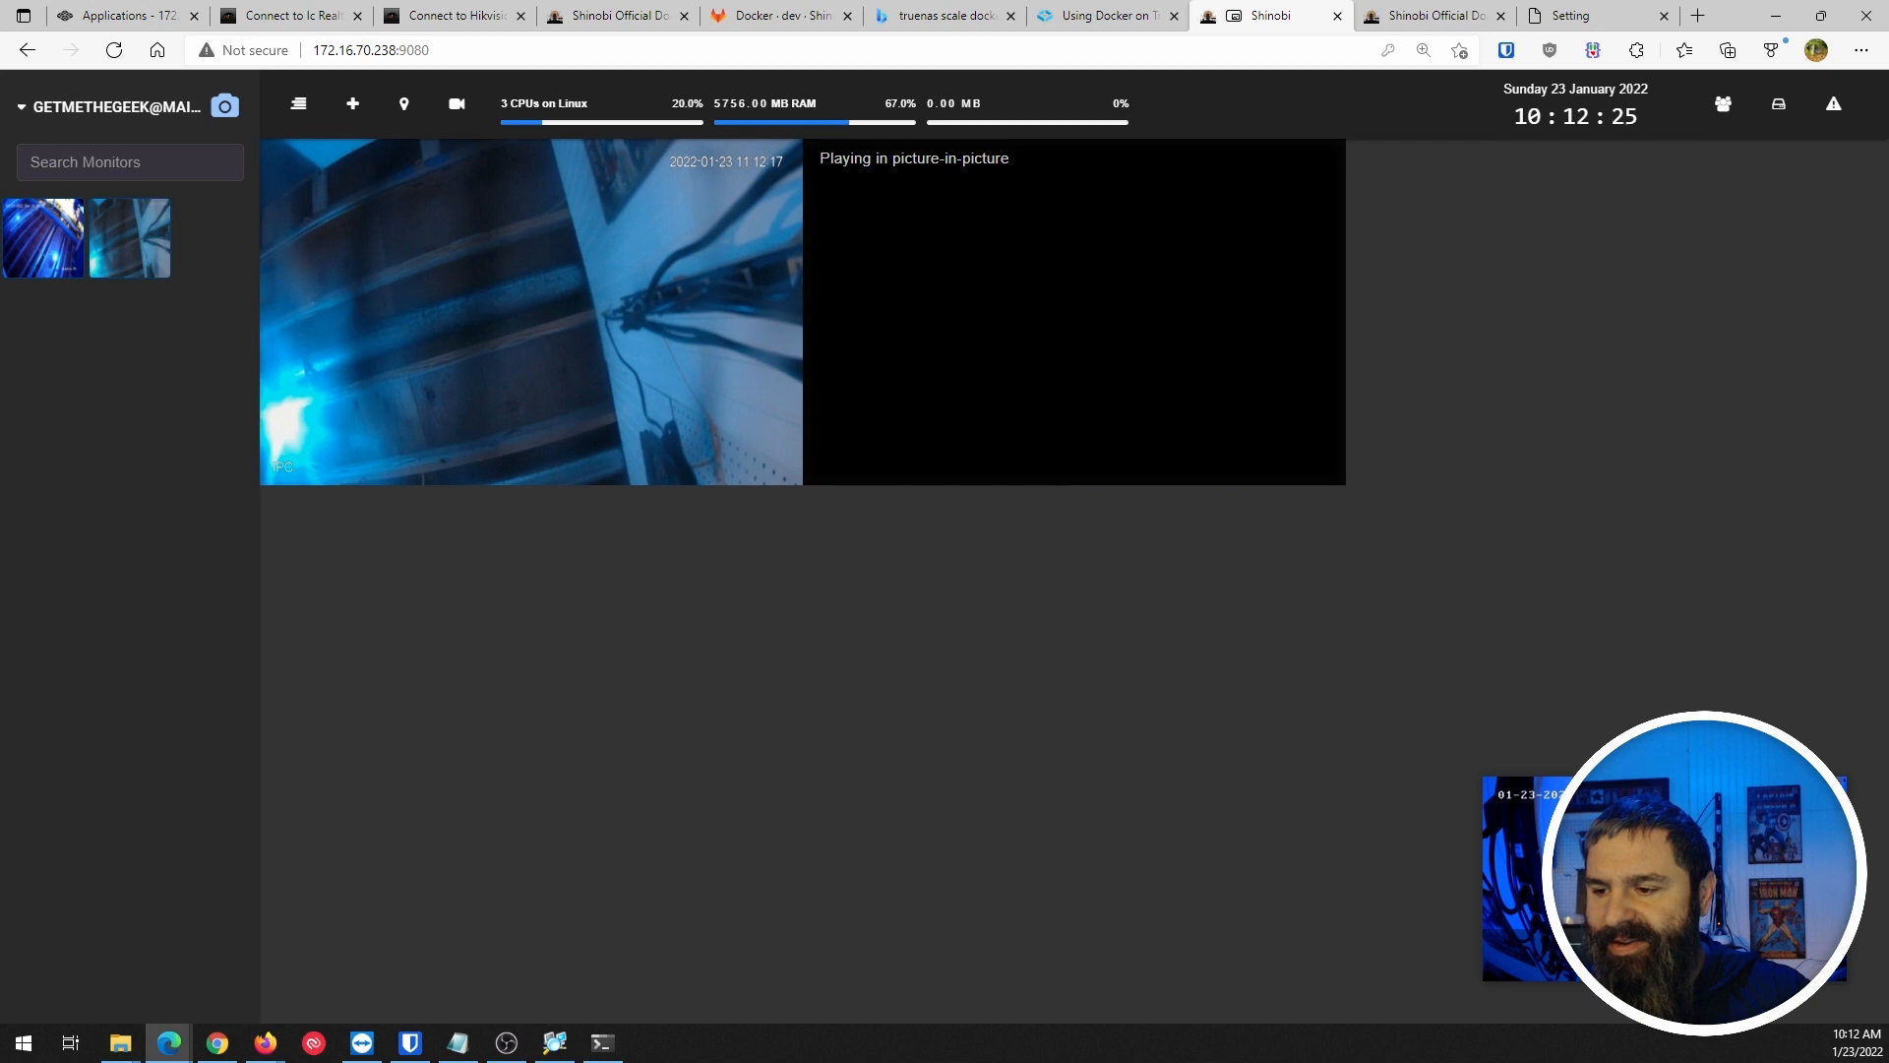
left_click(1830, 794)
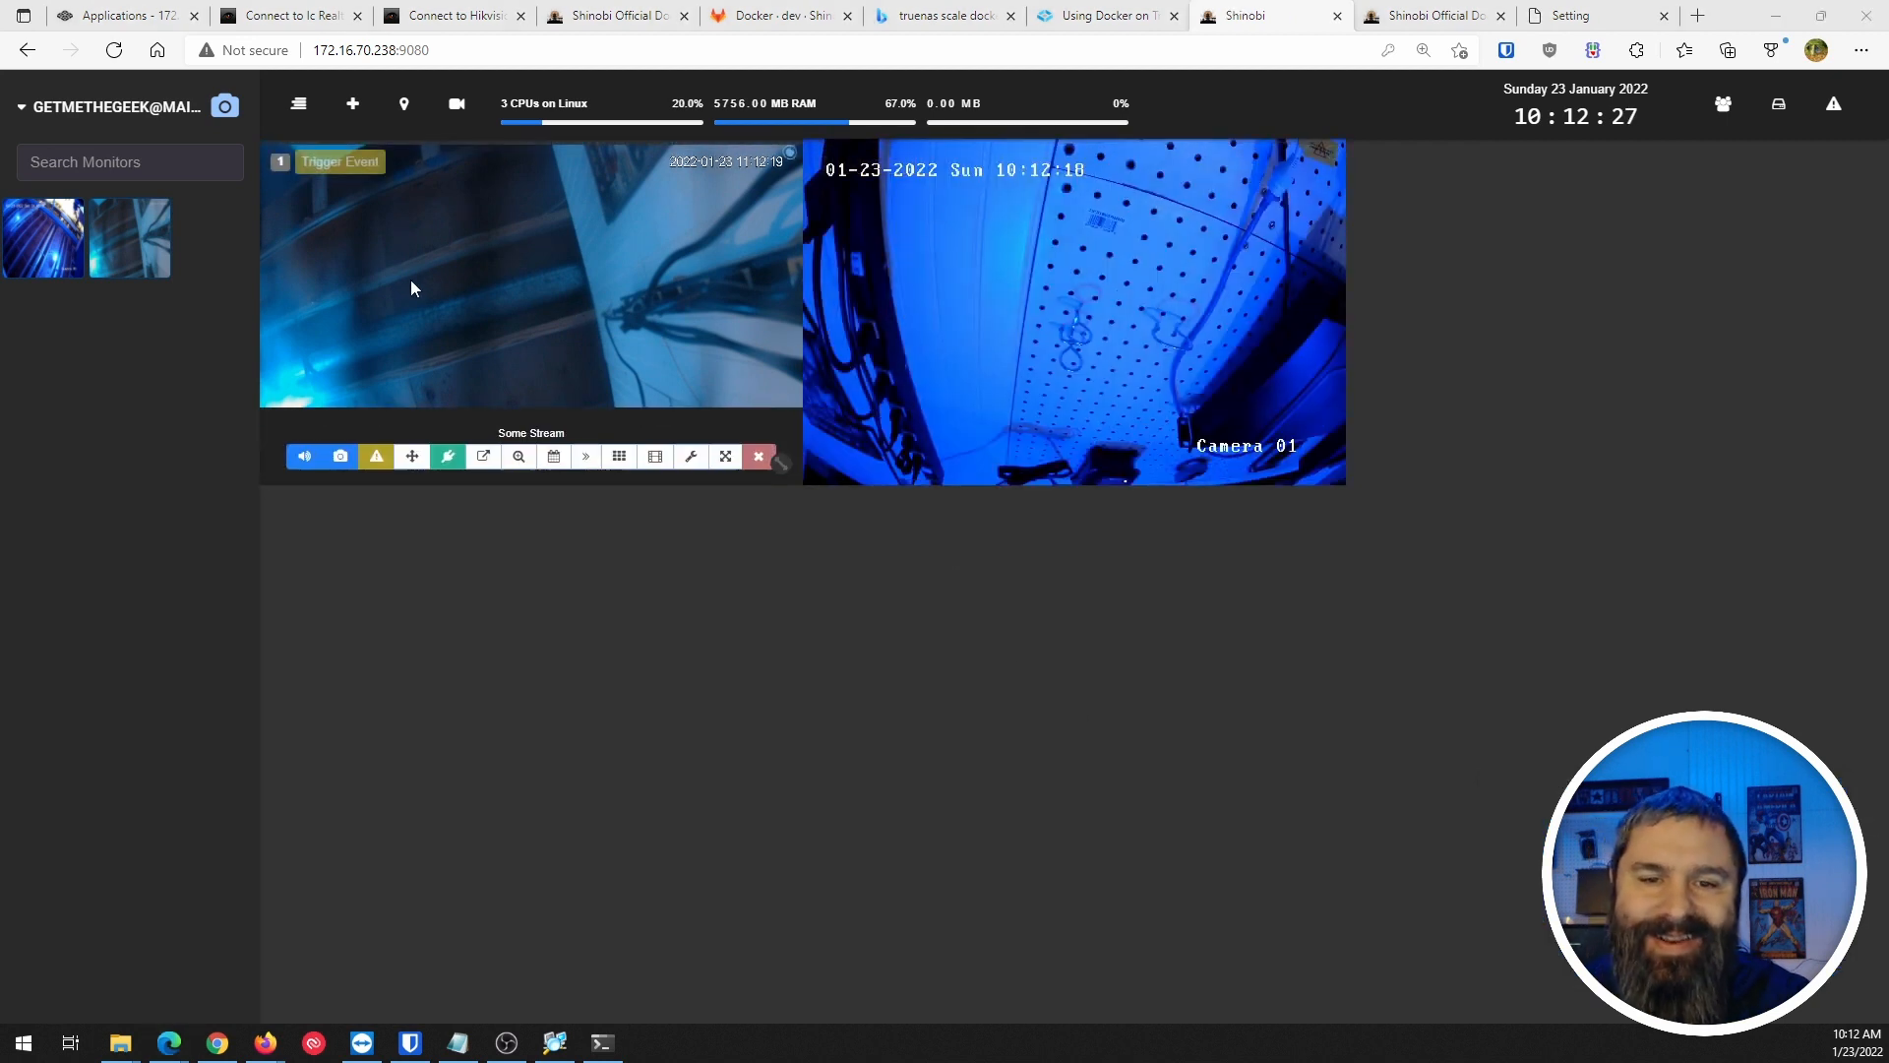